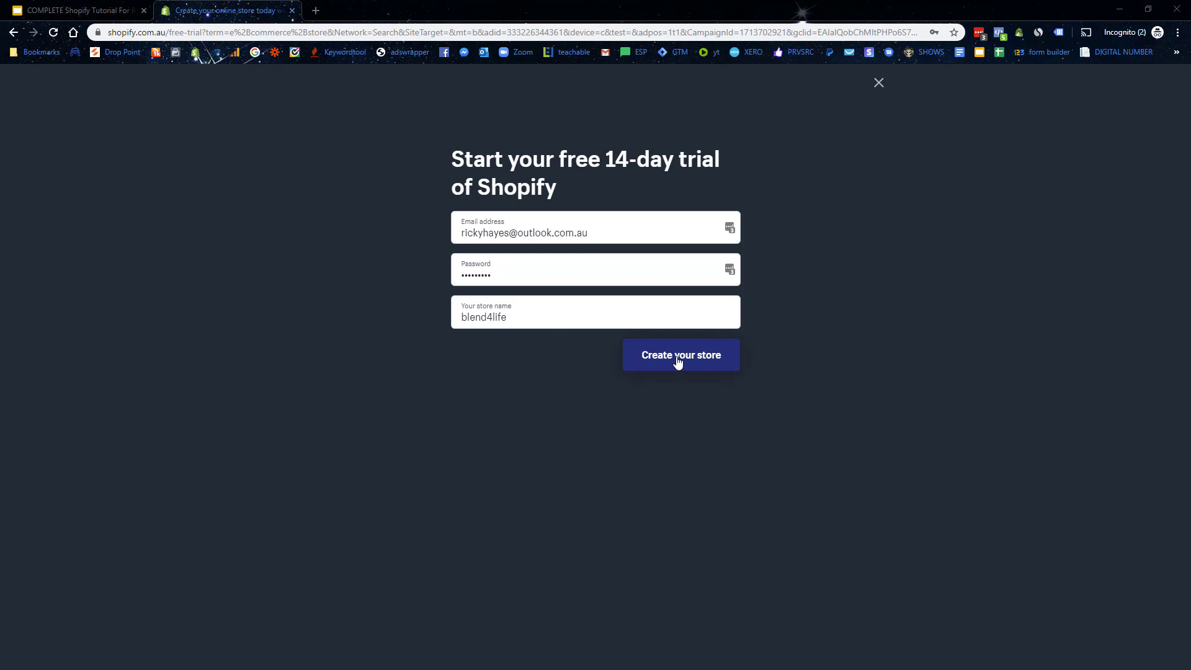
Step: Submit the free-trial form to create the blend4life store and decline saving the password
{"action": "left_click", "coordinate": [680, 366]}
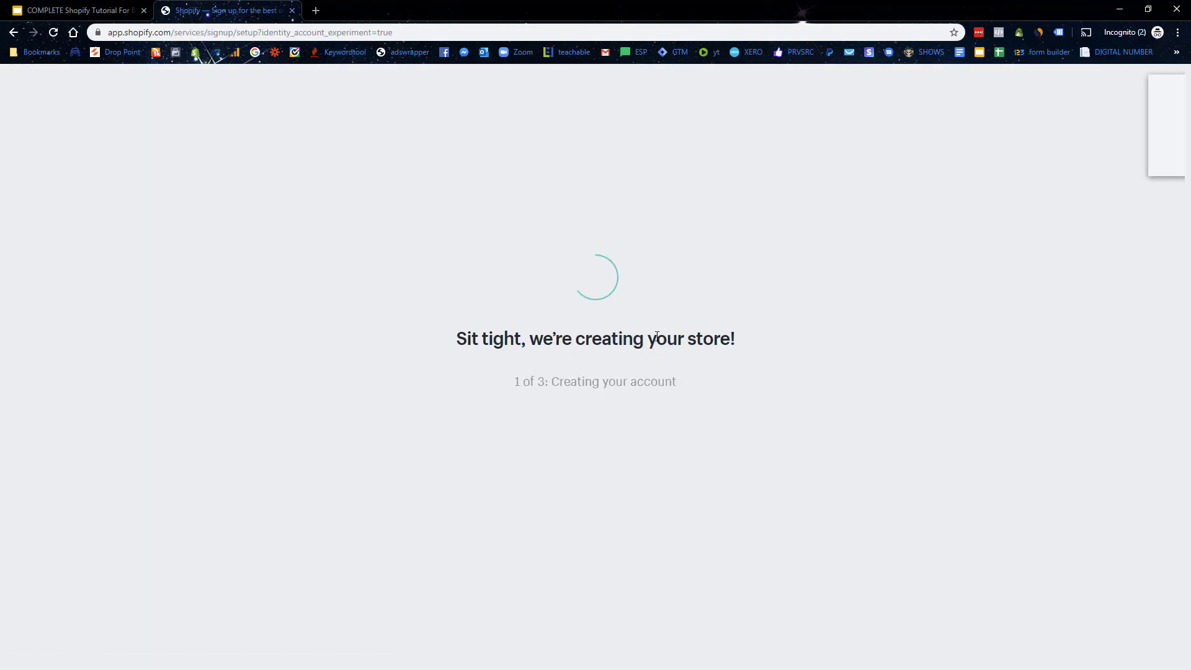
{"action": "left_click", "coordinate": [1085, 159]}
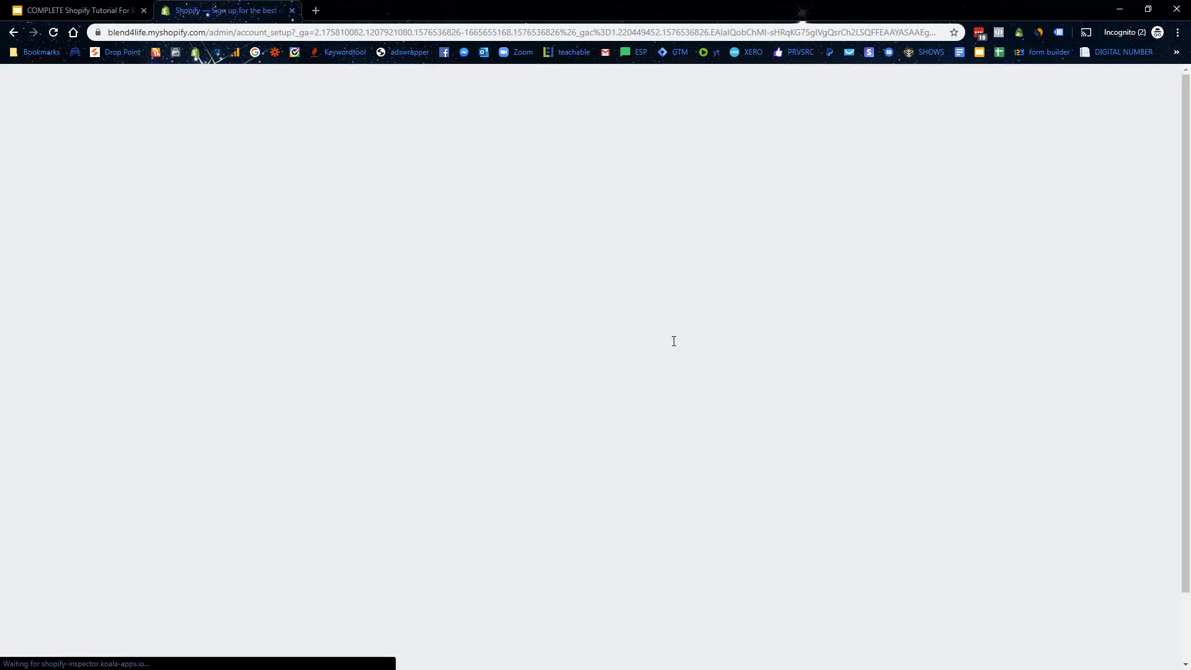
Step: Answer 'I'm just playing around' with '$0 AUD' revenue, then submit the business address
{"action": "left_click", "coordinate": [498, 212]}
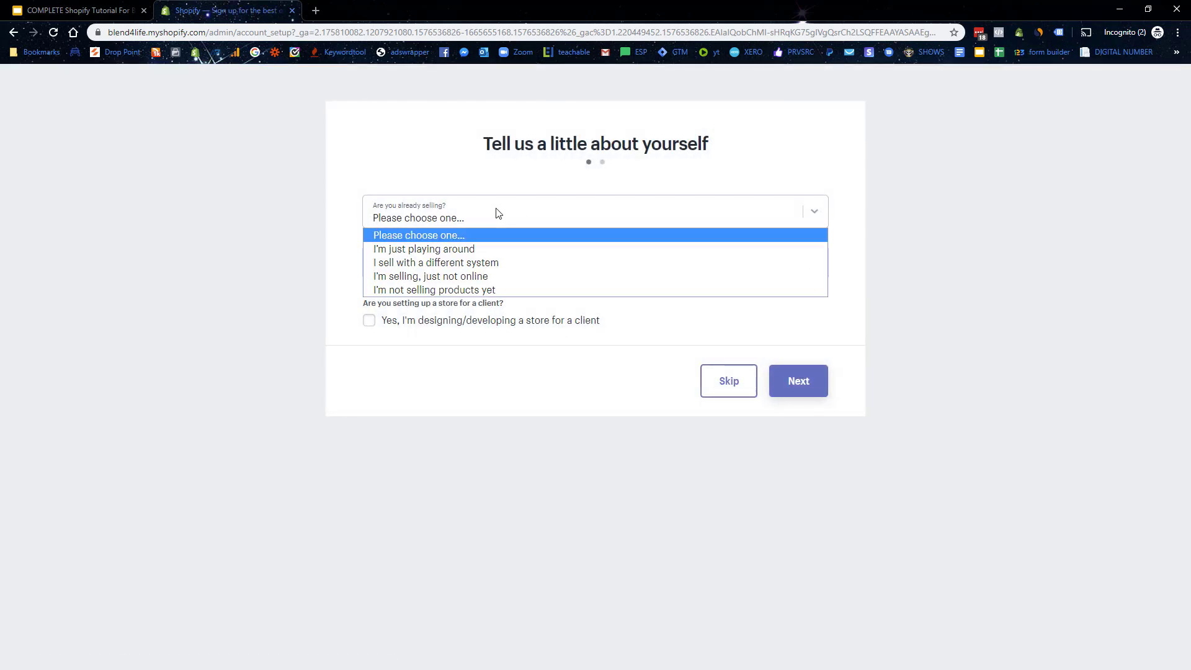
{"action": "left_click", "coordinate": [489, 248]}
{"action": "left_click", "coordinate": [492, 261]}
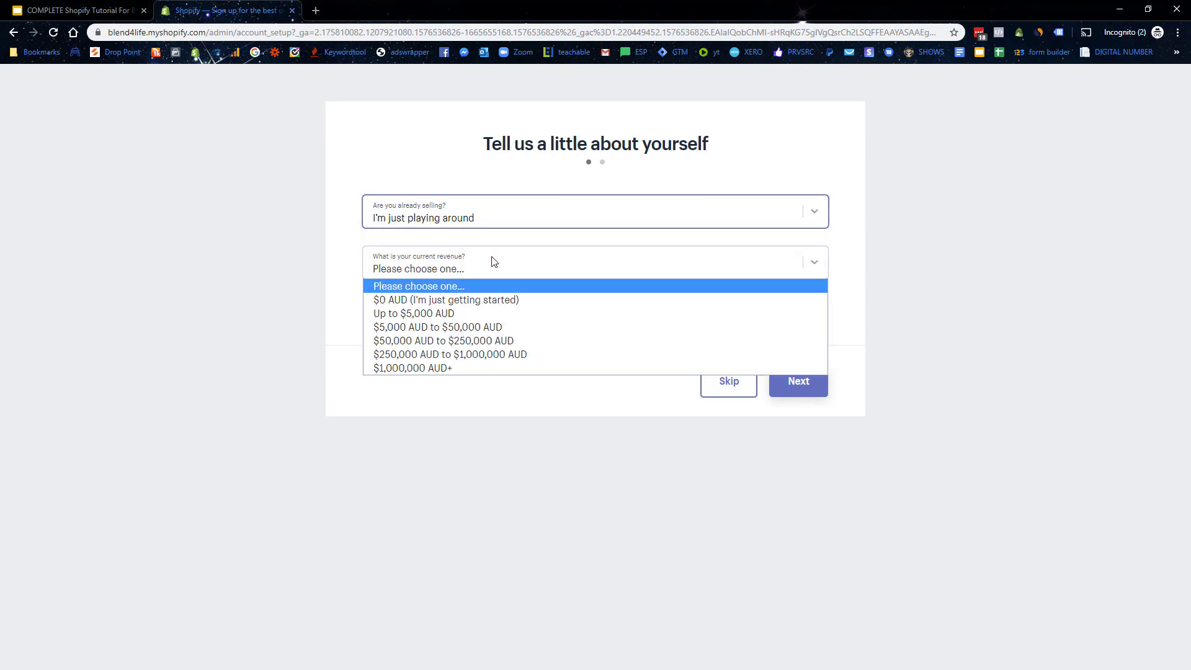
{"action": "left_click", "coordinate": [441, 300]}
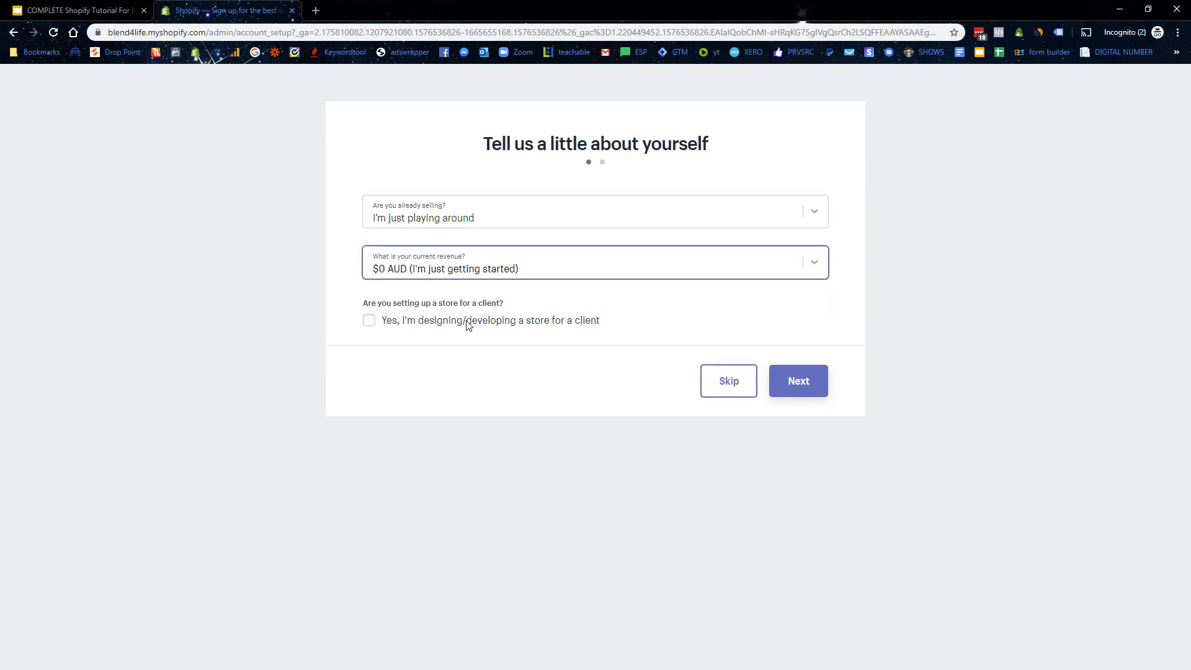
{"action": "left_click", "coordinate": [798, 386]}
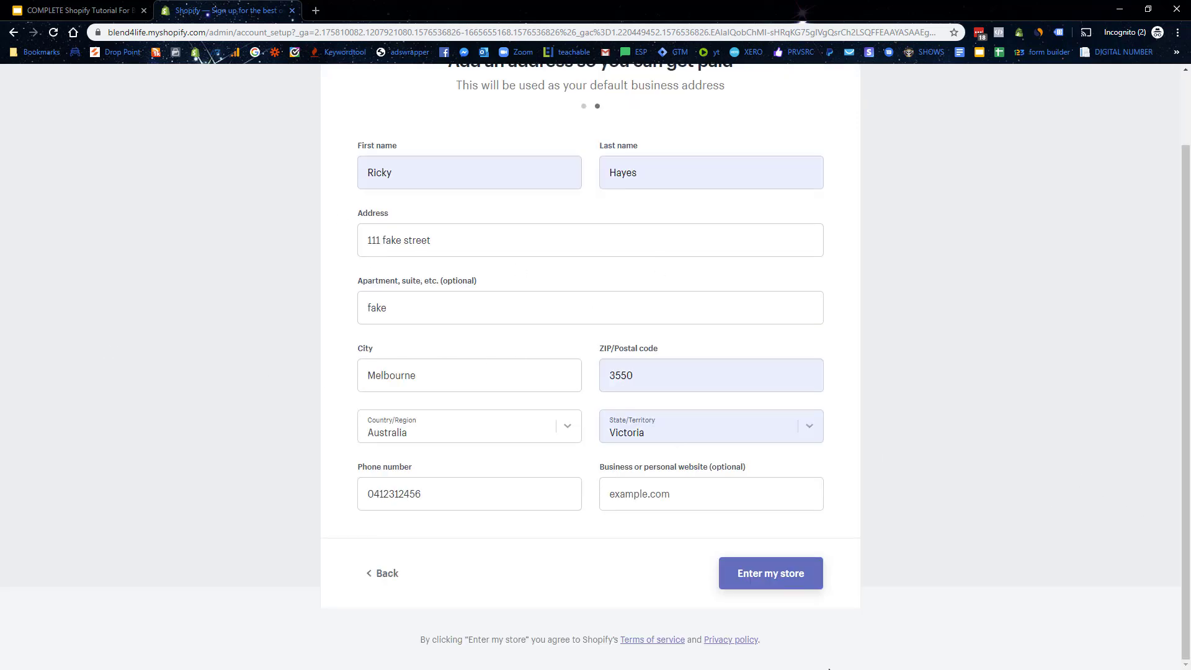
{"action": "left_click", "coordinate": [775, 576]}
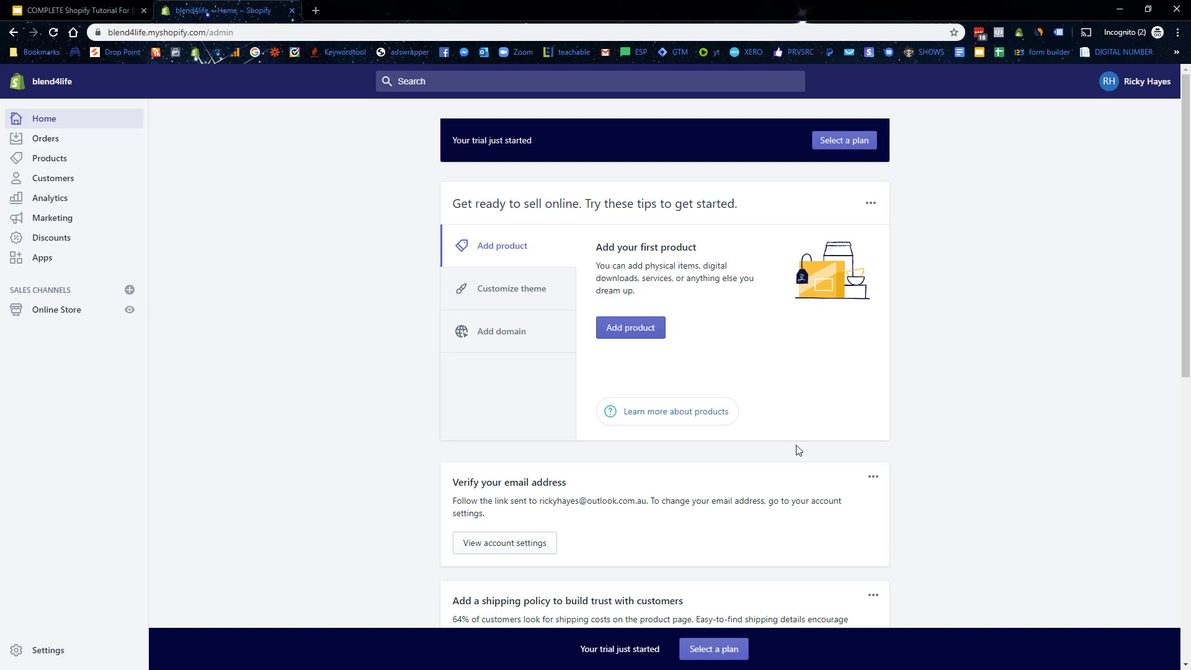
Step: Skim the Home dashboard cards and the verify-email notice, then go to Orders
{"action": "scroll", "coordinate": [525, 412], "scroll_direction": "down", "scroll_amount": 1}
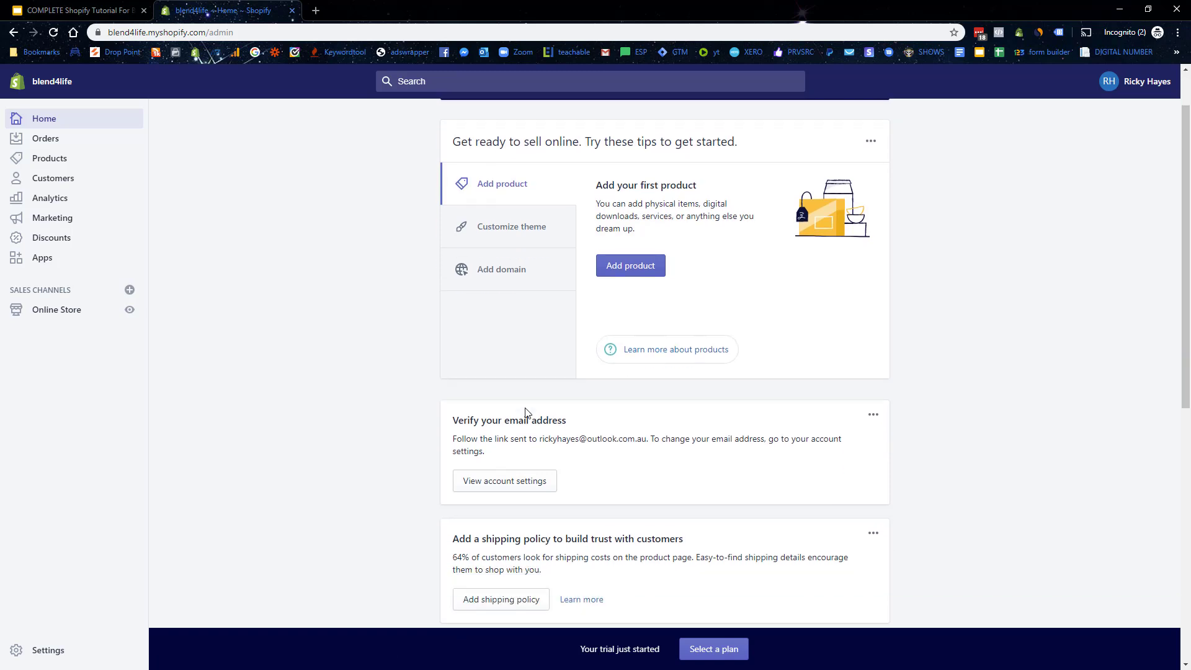
{"action": "left_click_drag", "start_coordinate": [482, 421], "coordinate": [630, 437]}
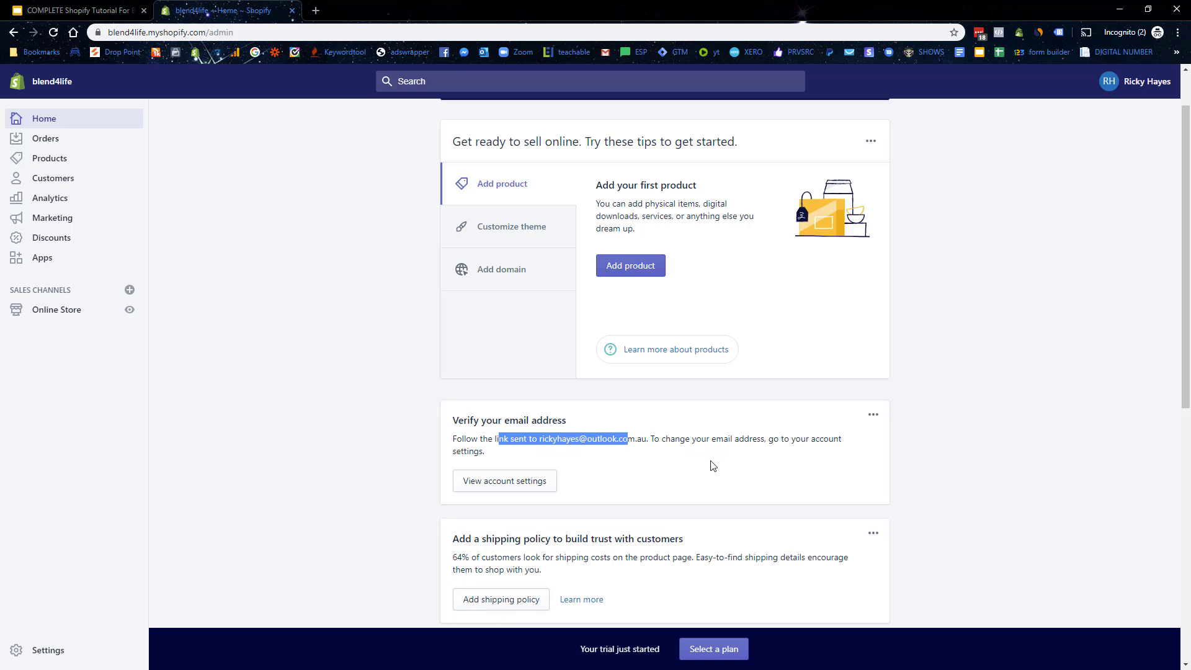
{"action": "scroll", "coordinate": [709, 465], "scroll_direction": "up", "scroll_amount": 1}
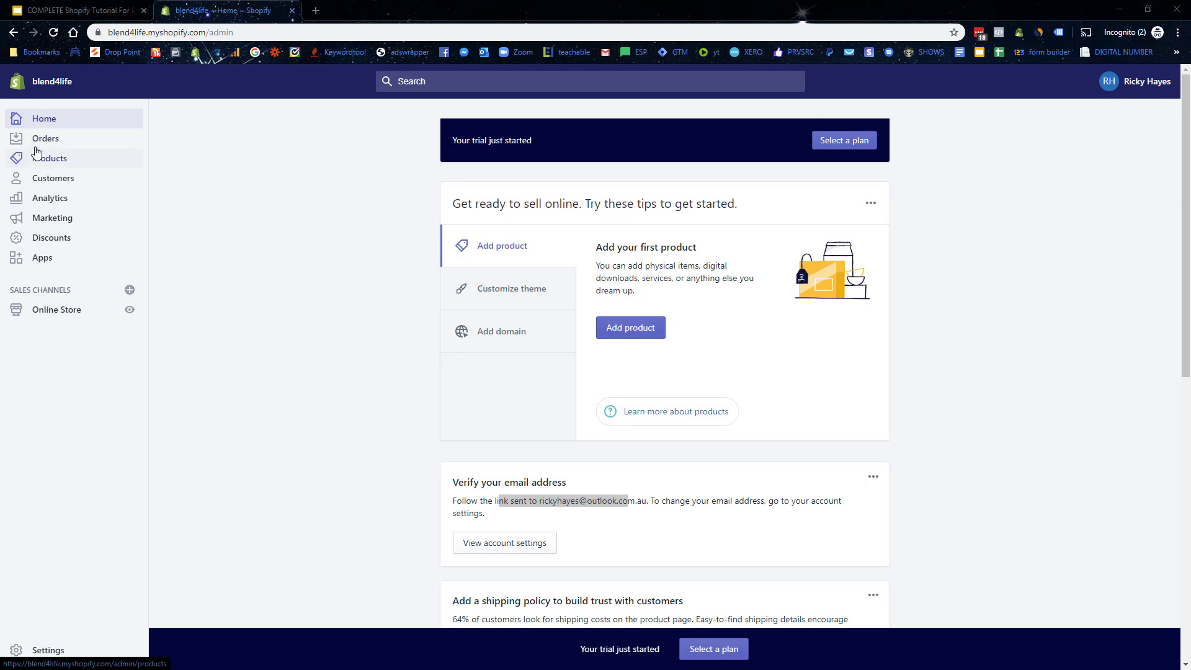
{"action": "scroll", "coordinate": [367, 224], "scroll_direction": "down", "scroll_amount": 10}
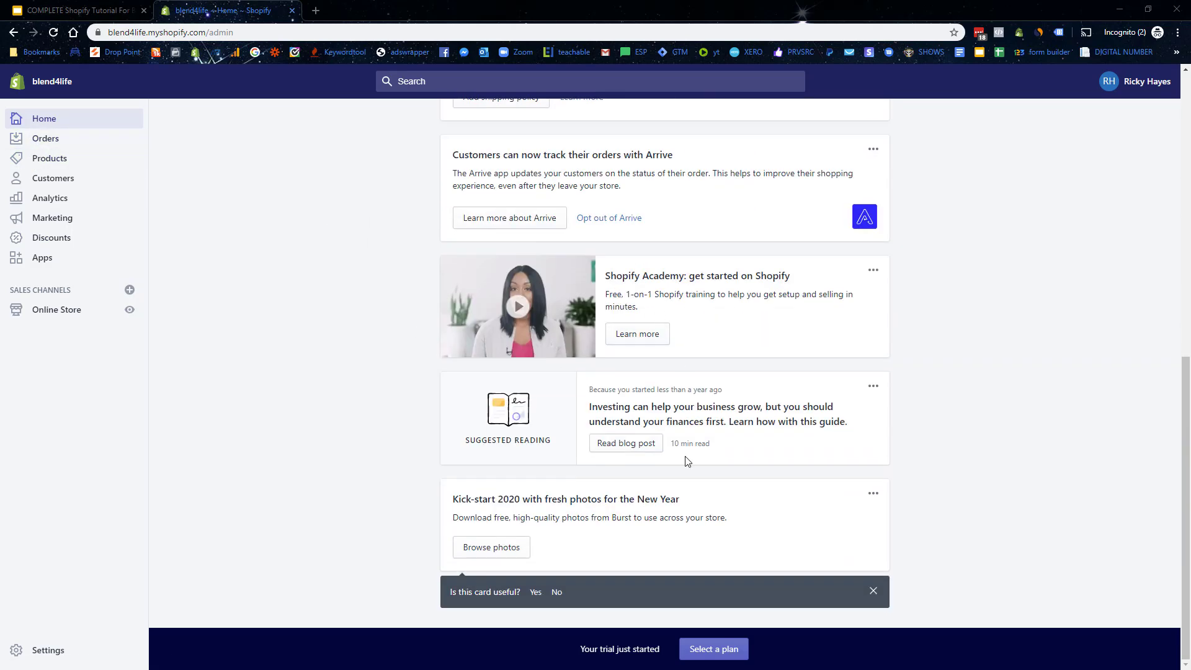
{"action": "scroll", "coordinate": [687, 461], "scroll_direction": "up", "scroll_amount": 3}
{"action": "scroll", "coordinate": [687, 461], "scroll_direction": "up", "scroll_amount": 1}
{"action": "scroll", "coordinate": [687, 461], "scroll_direction": "up", "scroll_amount": 6}
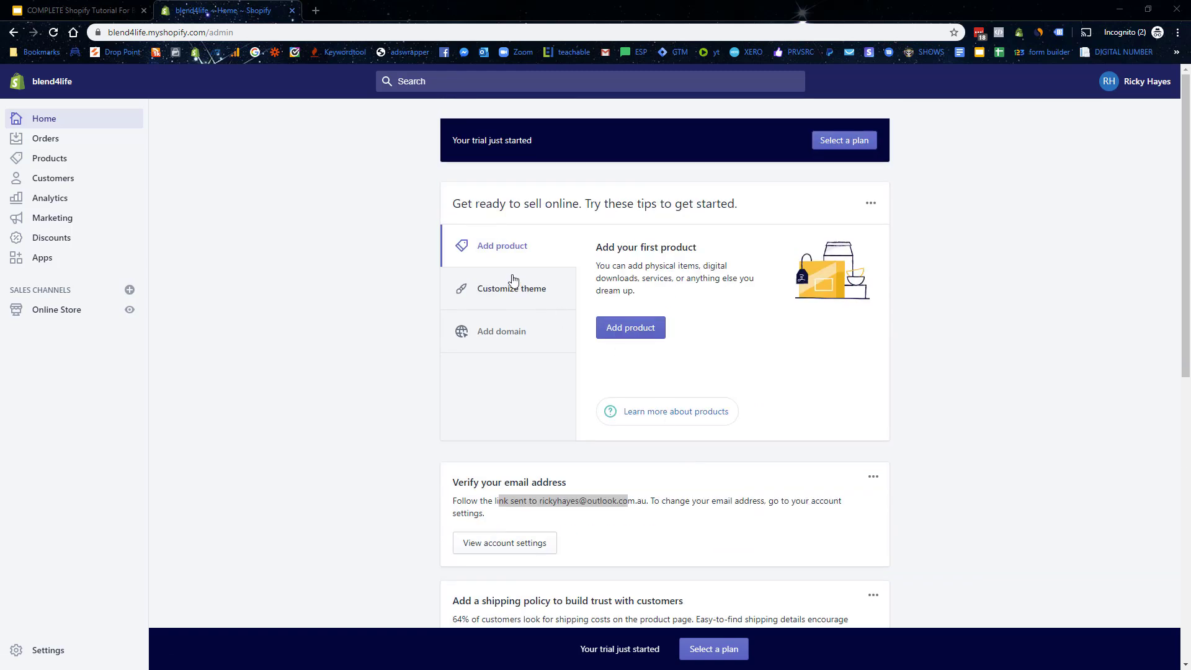
{"action": "left_click", "coordinate": [63, 137]}
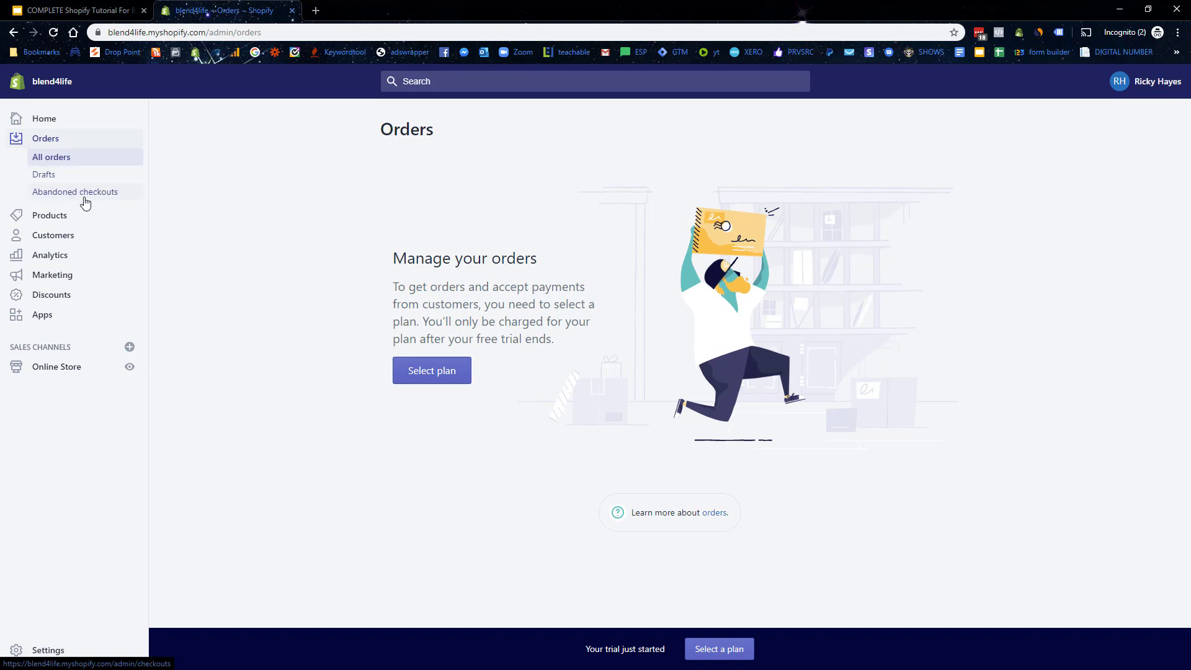
Step: Visit Products and Customers, then the Analytics overview showing $0.00 sales and 0 orders
{"action": "left_click", "coordinate": [65, 216]}
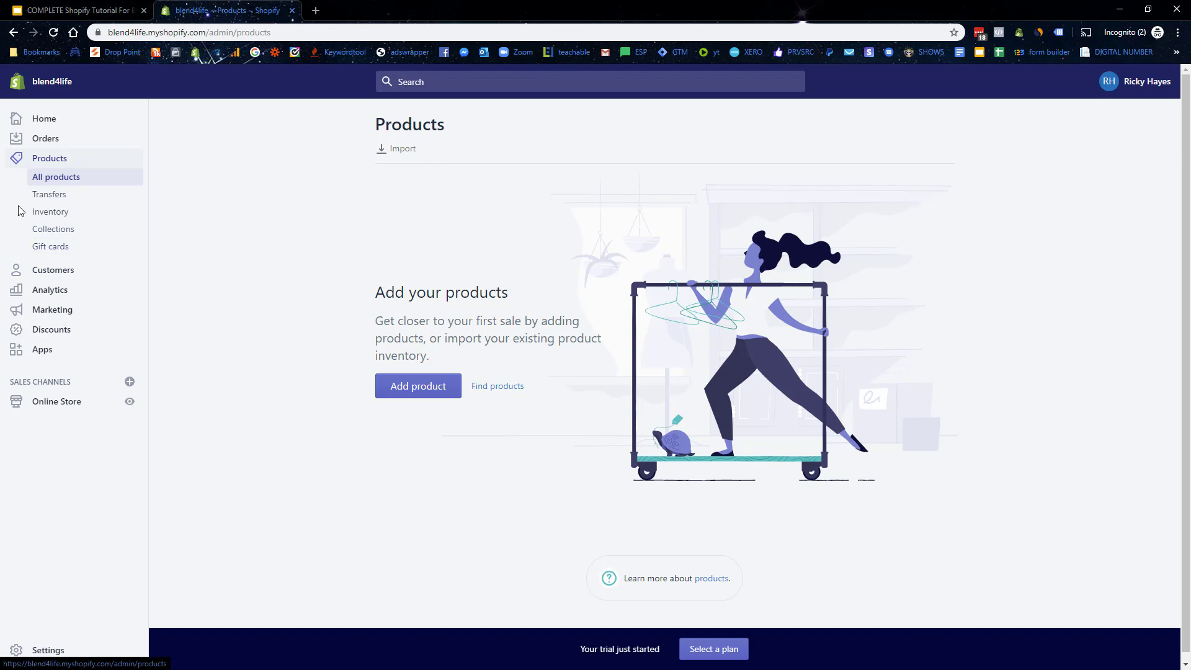
{"action": "left_click", "coordinate": [41, 273]}
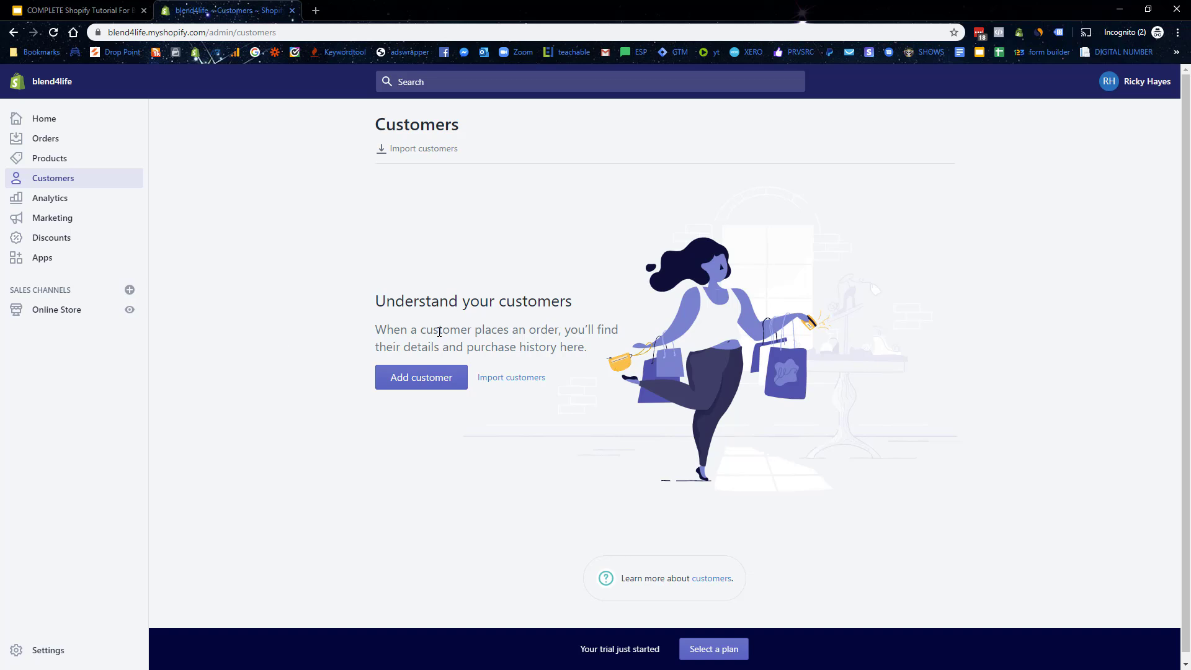
{"action": "left_click", "coordinate": [46, 199]}
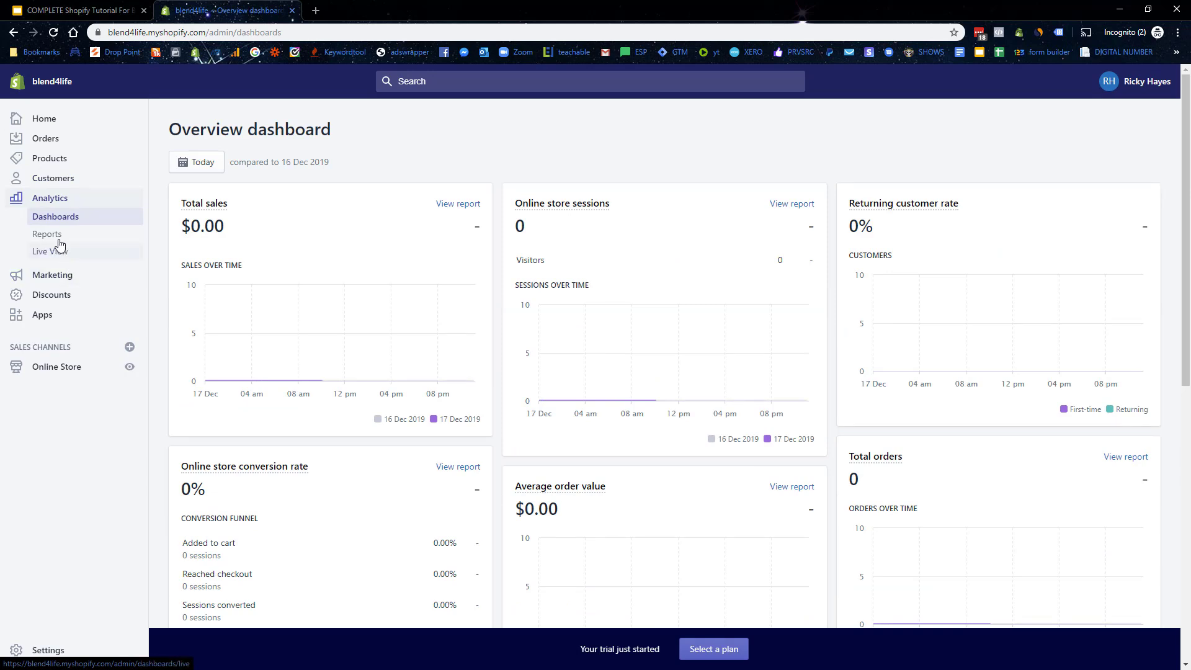
{"action": "scroll", "coordinate": [380, 300], "scroll_direction": "down", "scroll_amount": 1}
{"action": "scroll", "coordinate": [380, 300], "scroll_direction": "up", "scroll_amount": 1}
{"action": "double_click", "coordinate": [195, 220]}
{"action": "scroll", "coordinate": [590, 310], "scroll_direction": "down", "scroll_amount": 6}
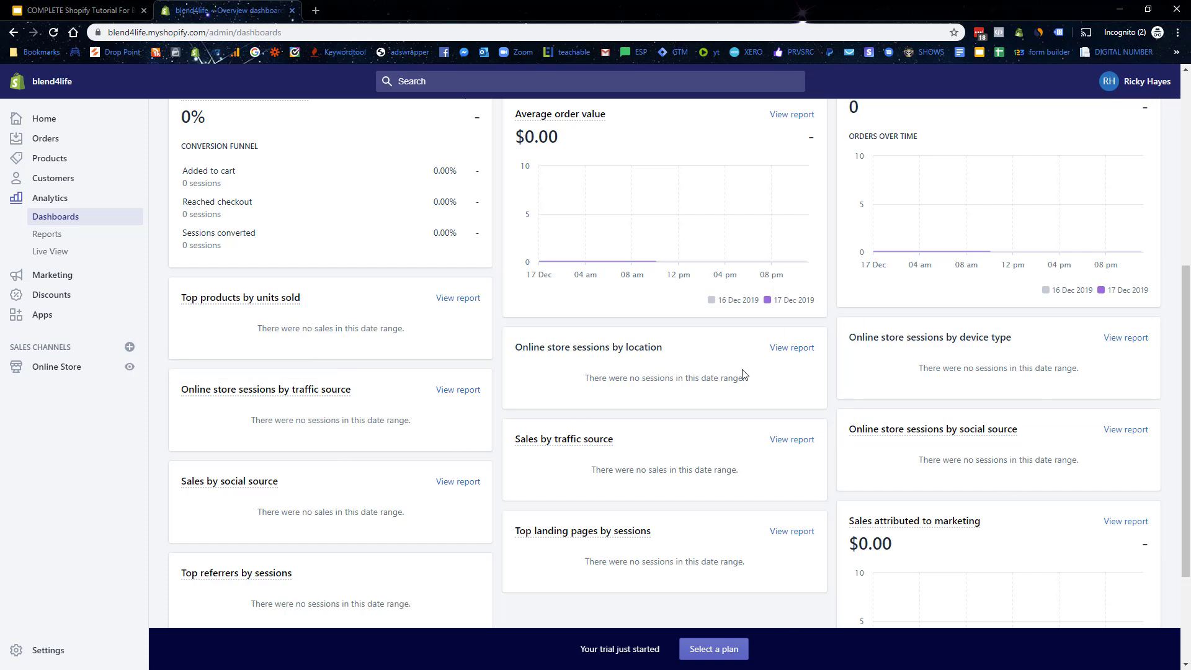
{"action": "scroll", "coordinate": [738, 371], "scroll_direction": "down", "scroll_amount": 3}
{"action": "scroll", "coordinate": [736, 369], "scroll_direction": "up", "scroll_amount": 8}
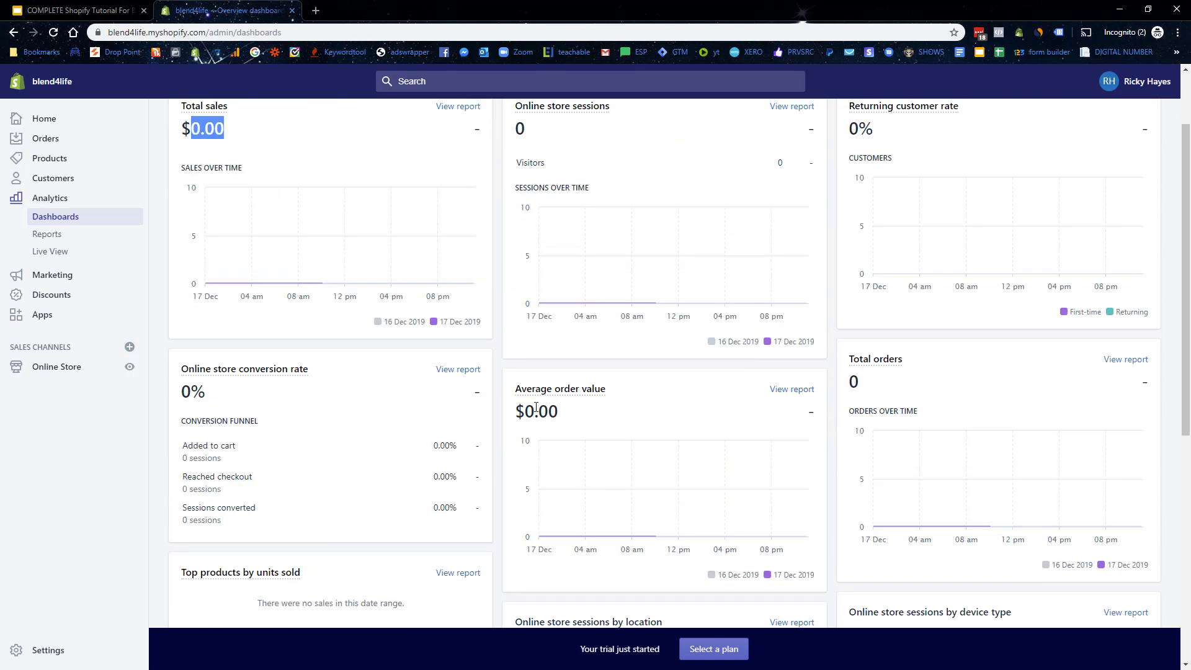
{"action": "double_click", "coordinate": [529, 410]}
{"action": "left_click", "coordinate": [858, 377]}
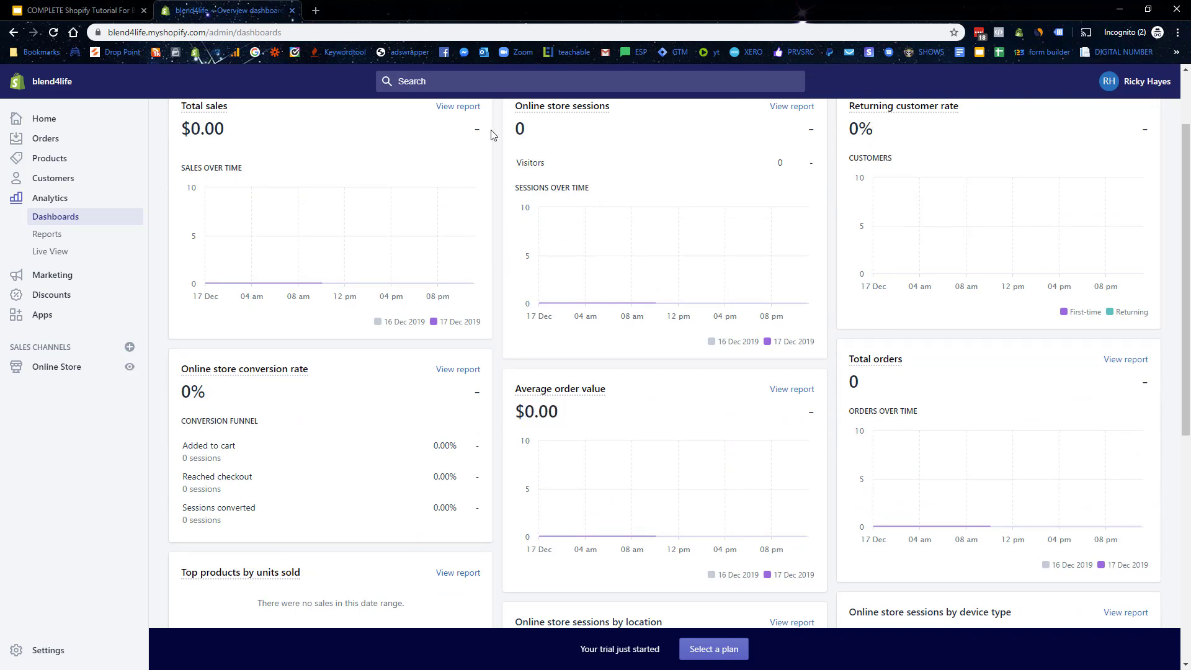
{"action": "double_click", "coordinate": [520, 130]}
{"action": "left_click_drag", "start_coordinate": [197, 445], "coordinate": [245, 510]}
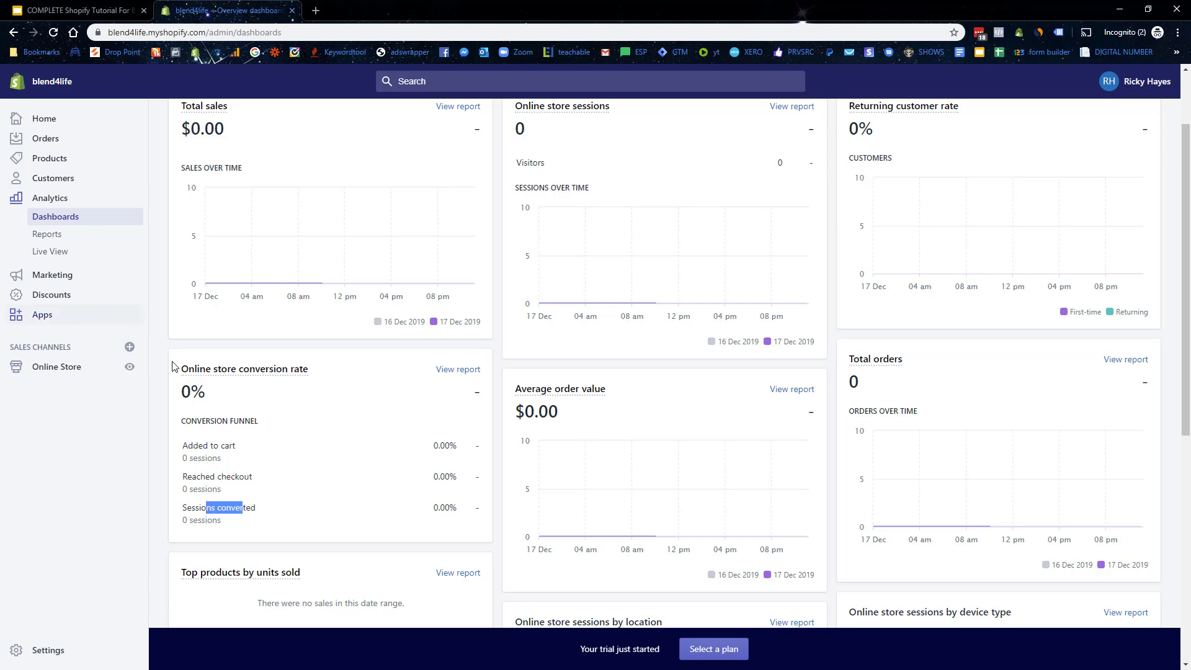
{"action": "left_click_drag", "start_coordinate": [205, 476], "coordinate": [236, 474]}
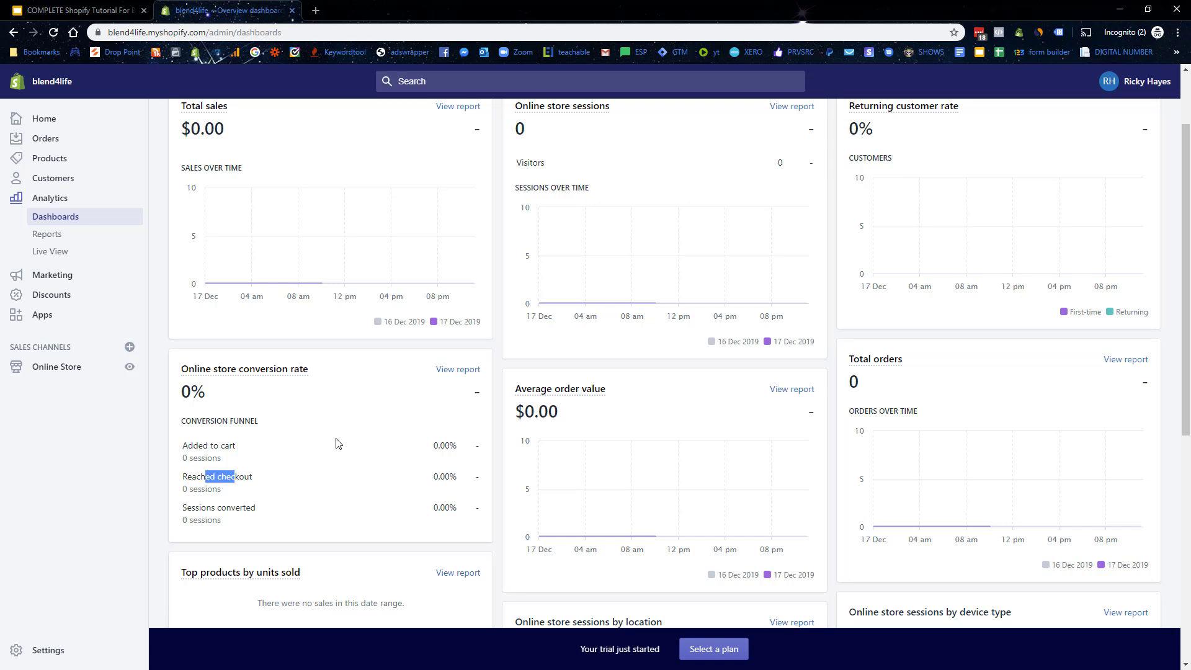
Step: Check the Live View sessions total and visitor map, then move on to Discounts
{"action": "left_click", "coordinate": [52, 256]}
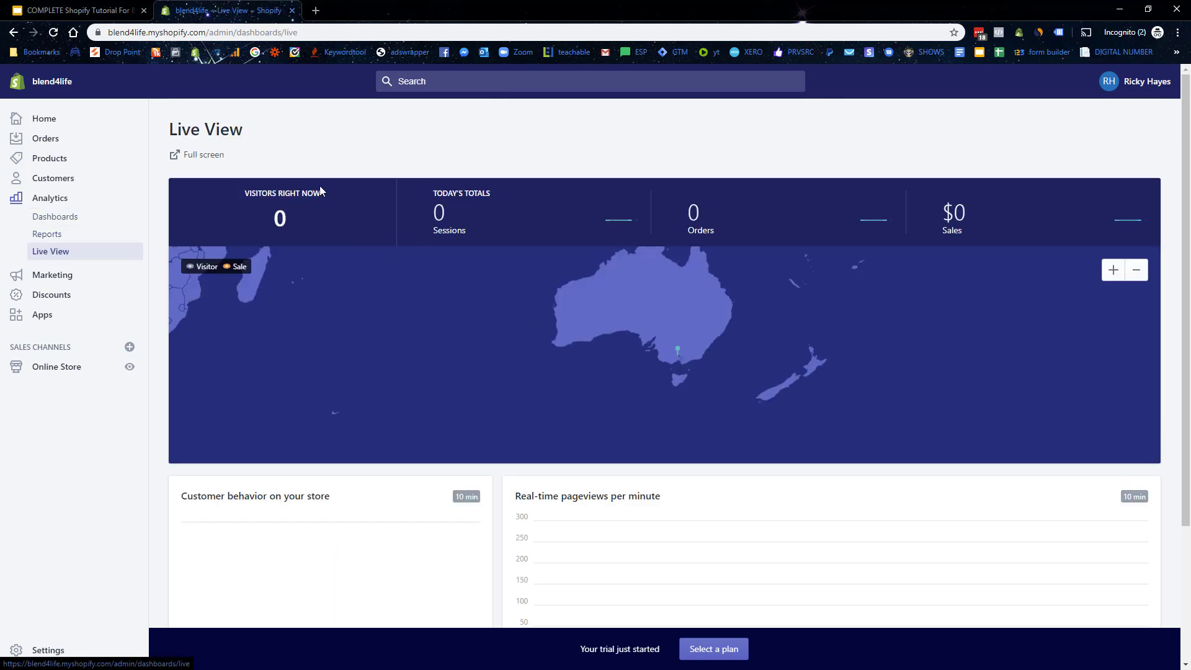
{"action": "double_click", "coordinate": [439, 212]}
{"action": "left_click", "coordinate": [680, 215]}
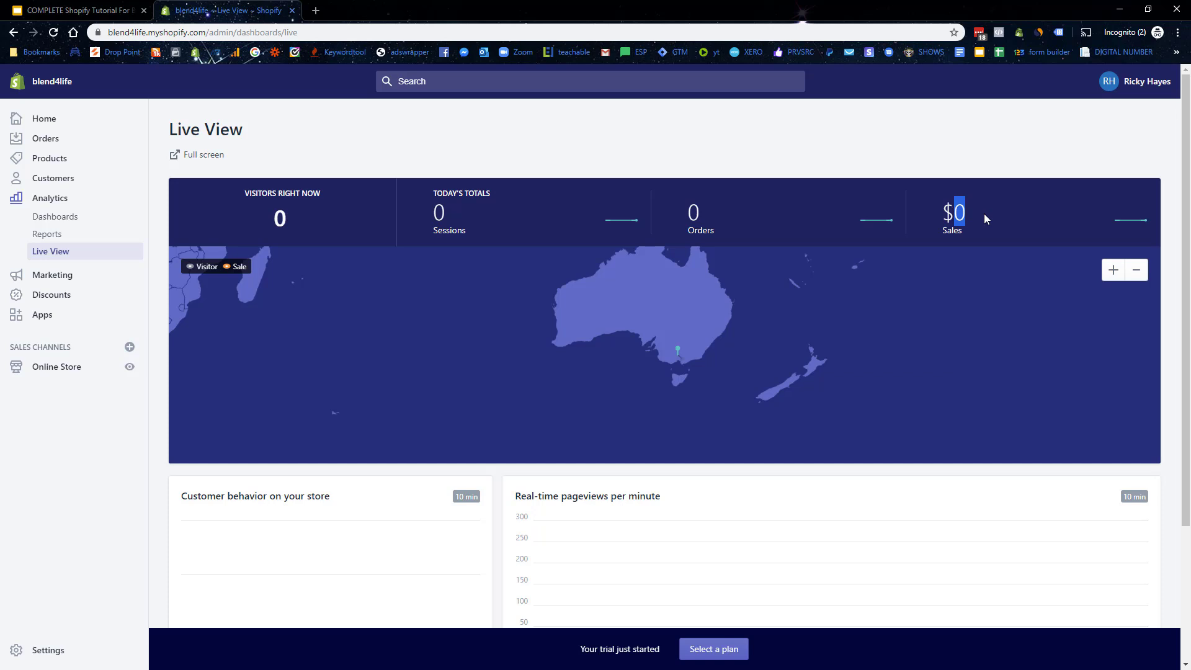
{"action": "scroll", "coordinate": [441, 505], "scroll_direction": "down", "scroll_amount": 3}
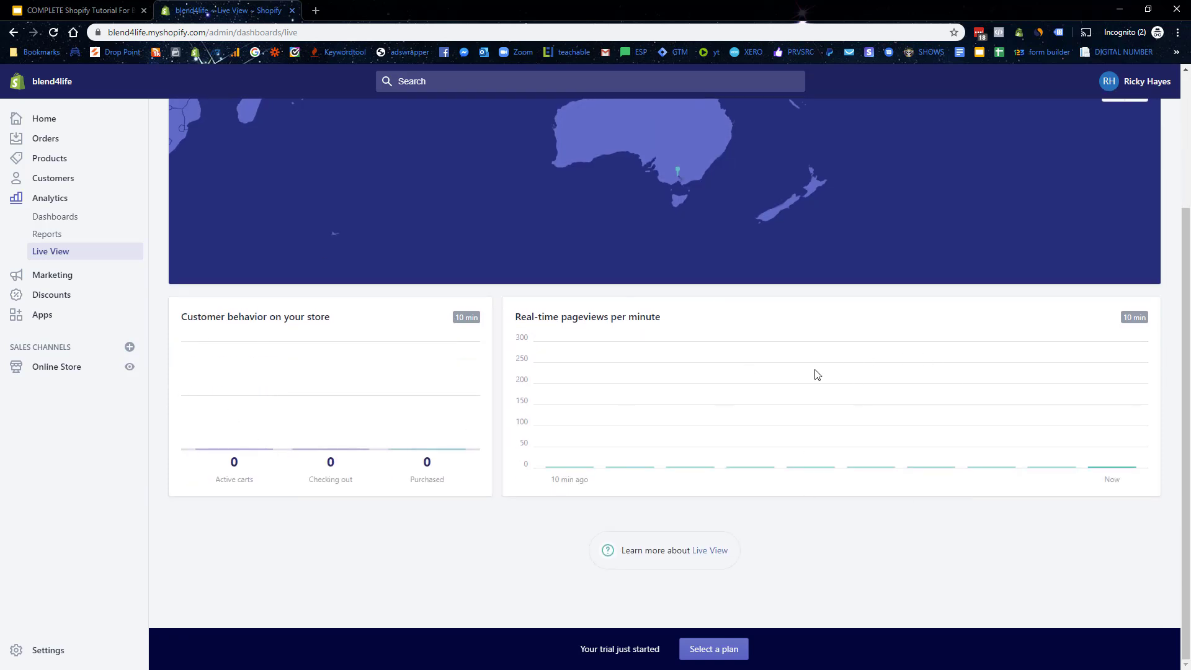
{"action": "scroll", "coordinate": [827, 375], "scroll_direction": "up", "scroll_amount": 2}
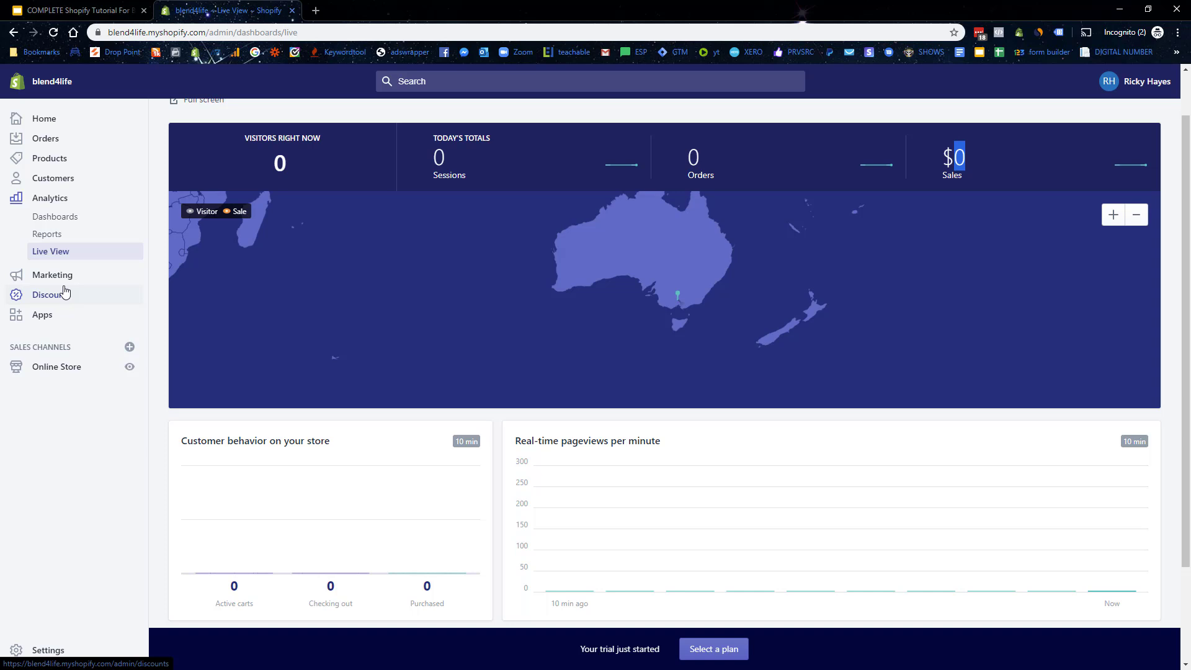
{"action": "left_click", "coordinate": [65, 291]}
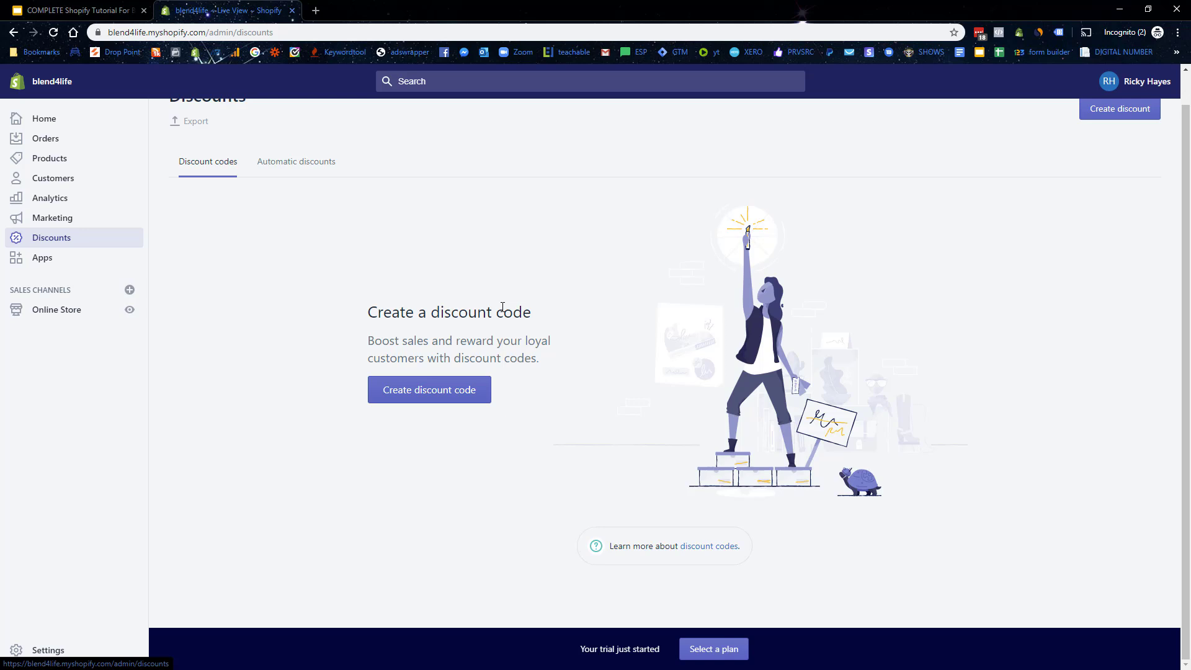
Step: Visit the Apps page, then the Online Store Themes page with Debut as current theme
{"action": "left_click", "coordinate": [28, 258]}
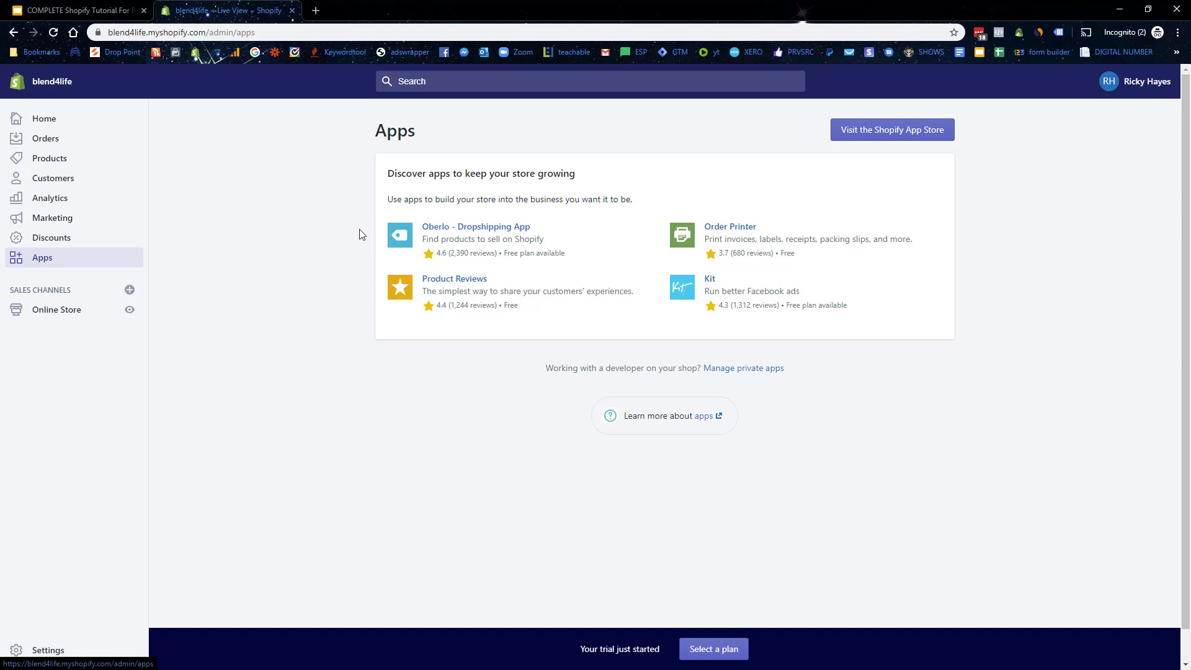
{"action": "left_click", "coordinate": [70, 309]}
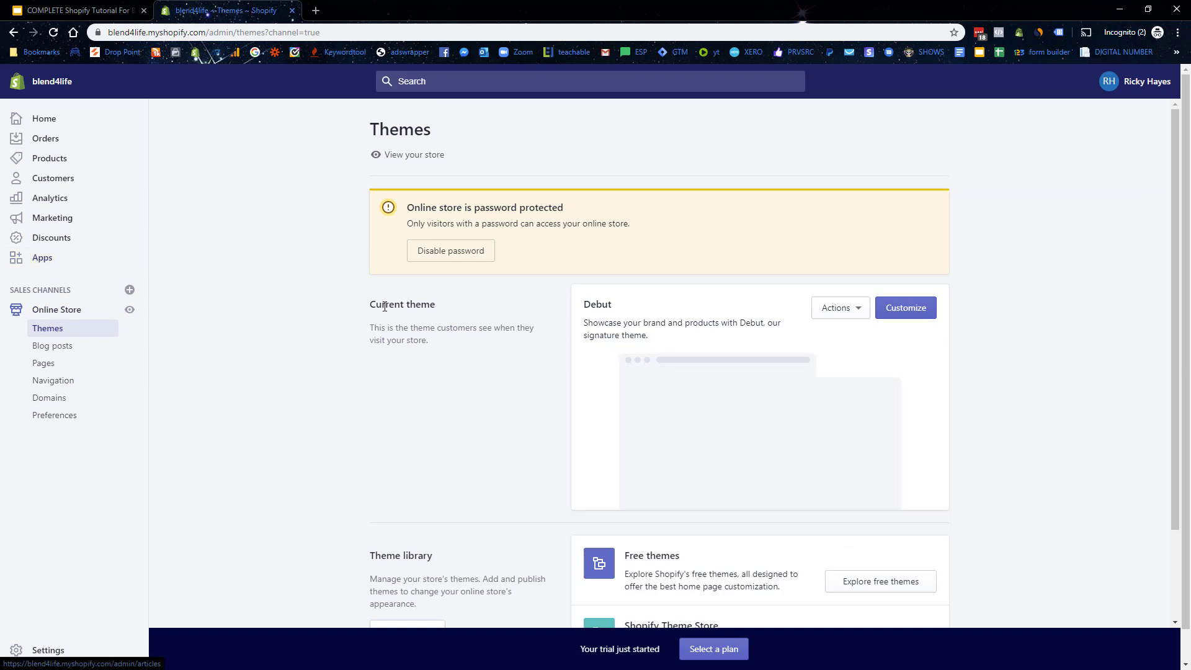
Step: Review the Debut current-theme details, then go to the empty Blog posts section
{"action": "left_click_drag", "start_coordinate": [396, 304], "coordinate": [436, 304]}
{"action": "mouse_move", "coordinate": [609, 306]}
{"action": "left_mouse_down"}
{"action": "mouse_move", "coordinate": [622, 307]}
{"action": "mouse_move", "coordinate": [591, 304]}
{"action": "mouse_move", "coordinate": [611, 304]}
{"action": "left_mouse_up"}
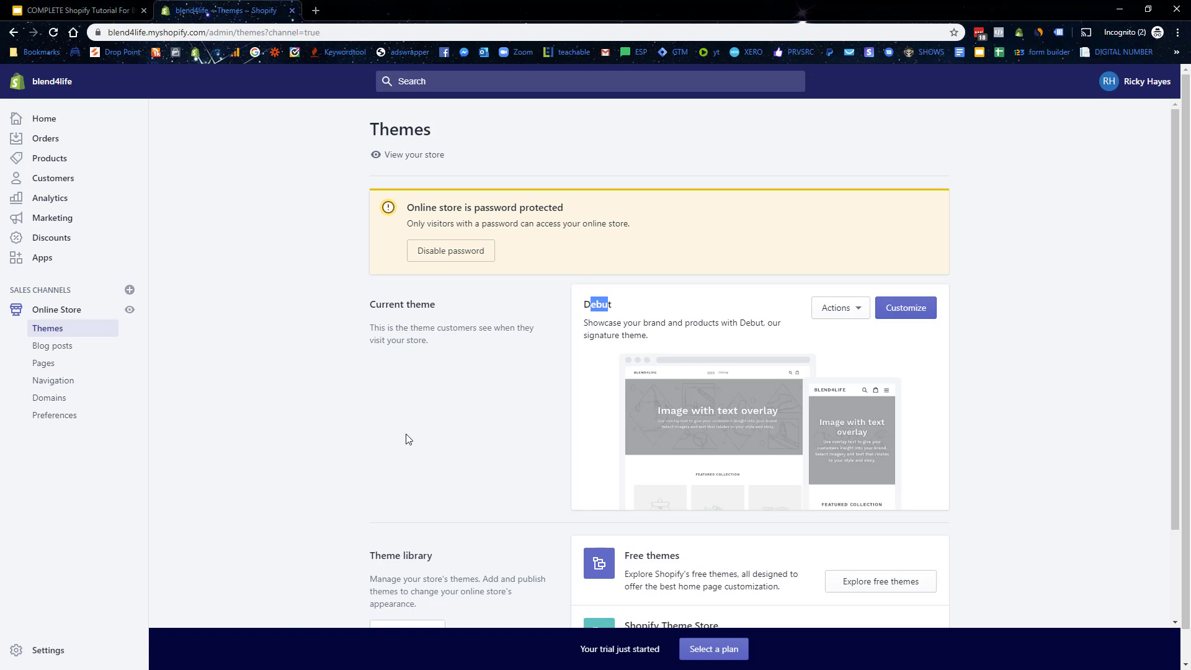
{"action": "scroll", "coordinate": [537, 377], "scroll_direction": "down", "scroll_amount": 2}
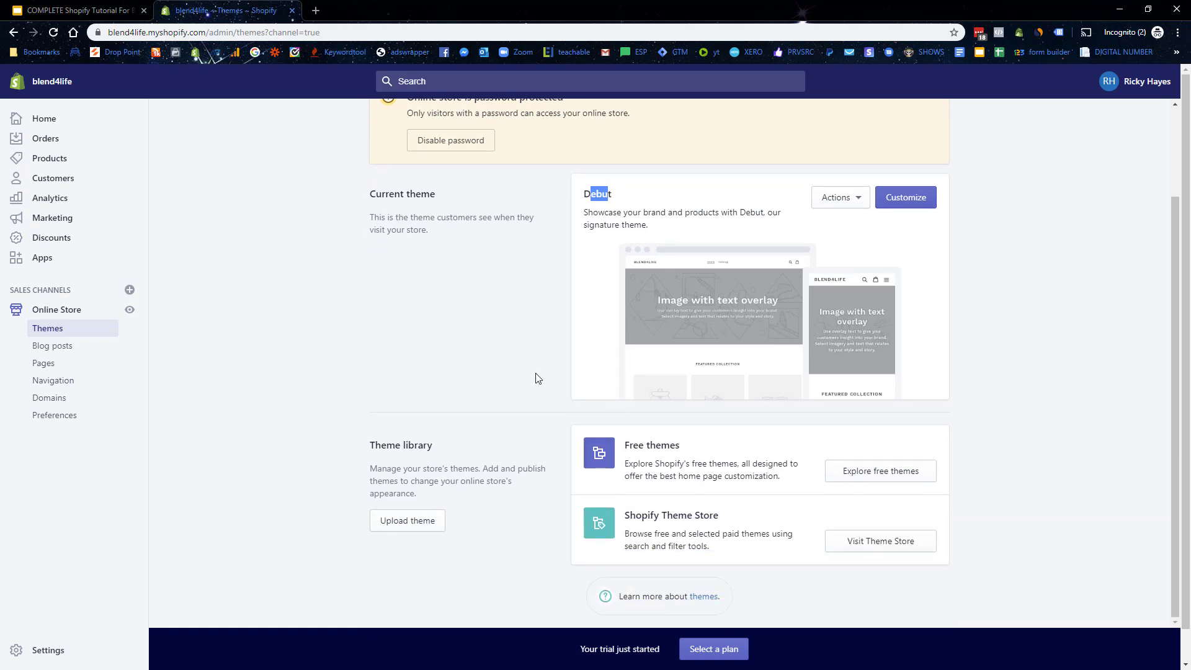
{"action": "scroll", "coordinate": [537, 378], "scroll_direction": "down", "scroll_amount": 1}
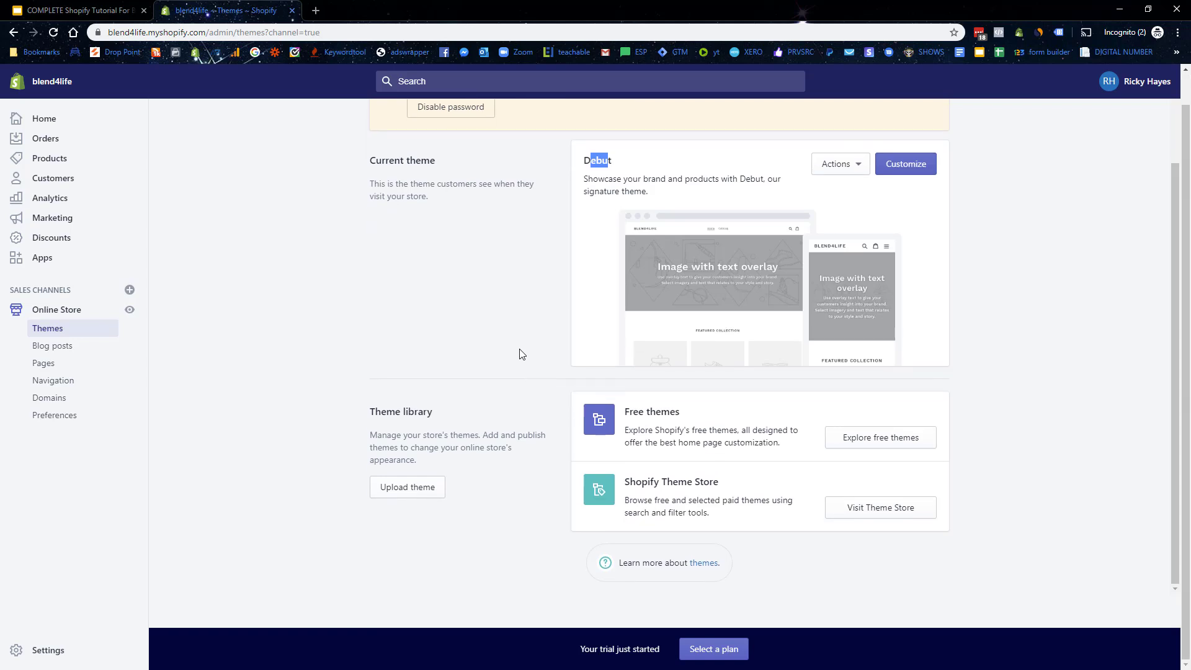
{"action": "scroll", "coordinate": [459, 356], "scroll_direction": "up", "scroll_amount": 2}
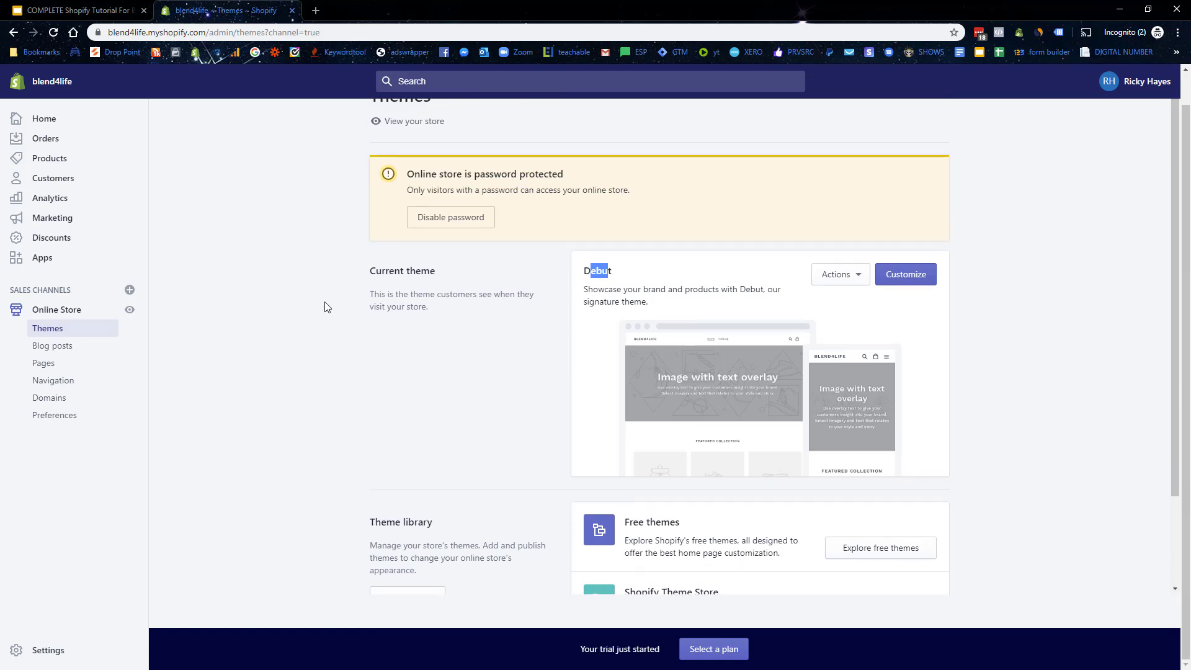
{"action": "left_click", "coordinate": [71, 351]}
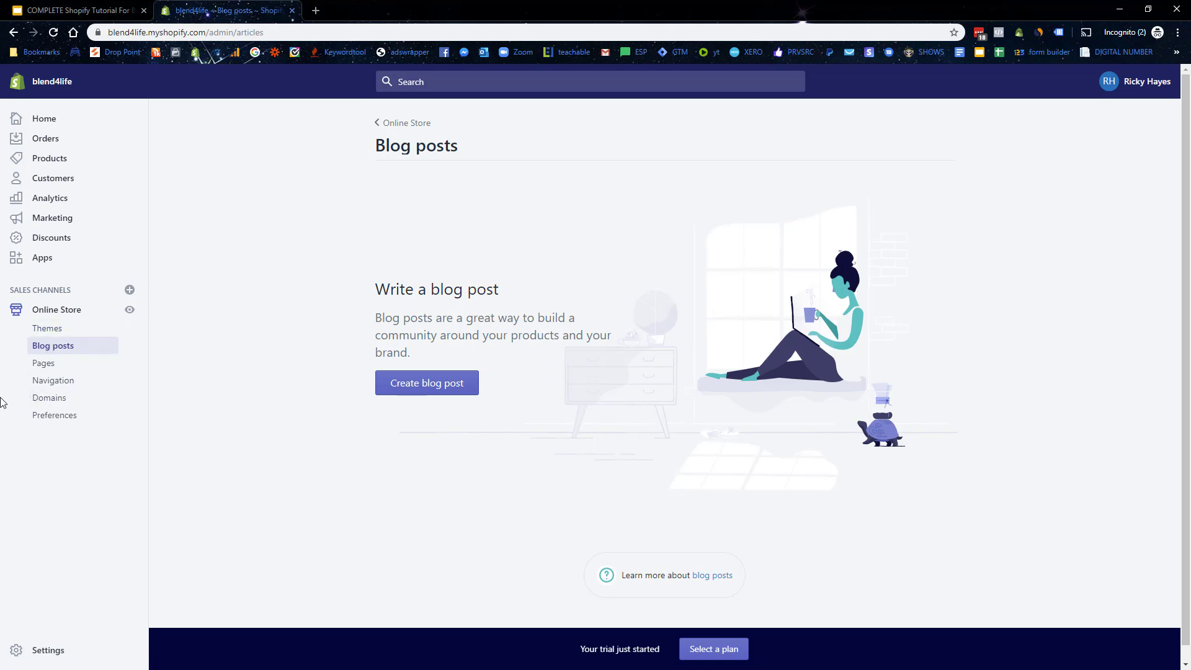
Step: Add a new page titled 'Contact Us' with the page.contact template and save it
{"action": "left_click", "coordinate": [66, 369]}
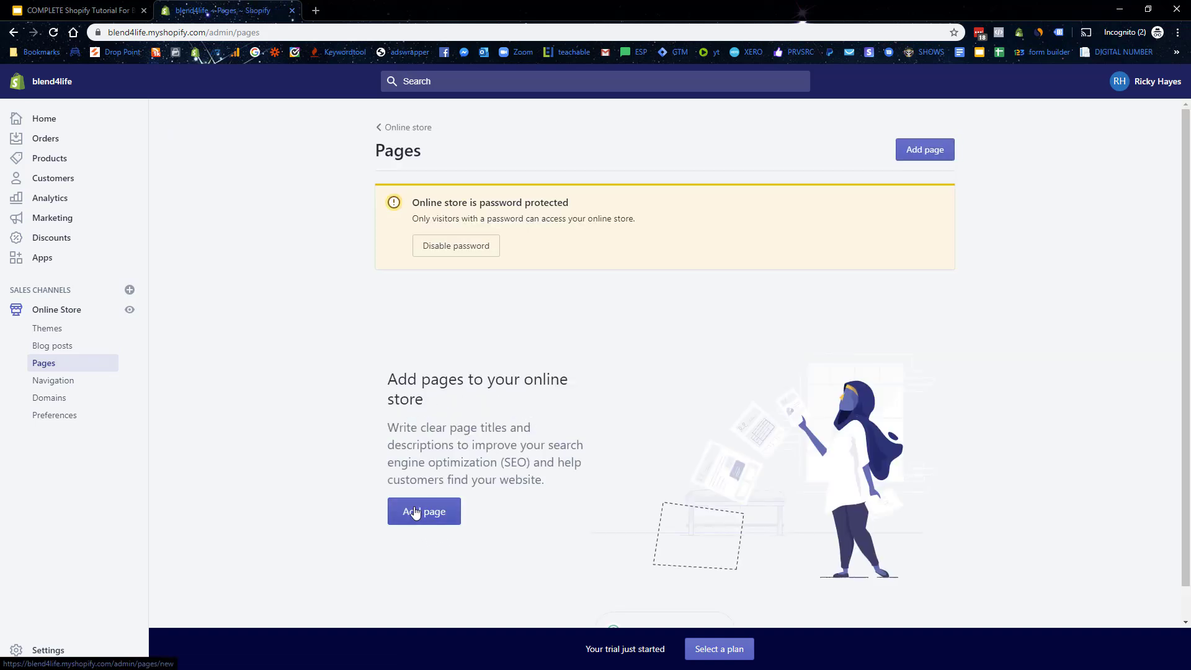
{"action": "left_click", "coordinate": [417, 507]}
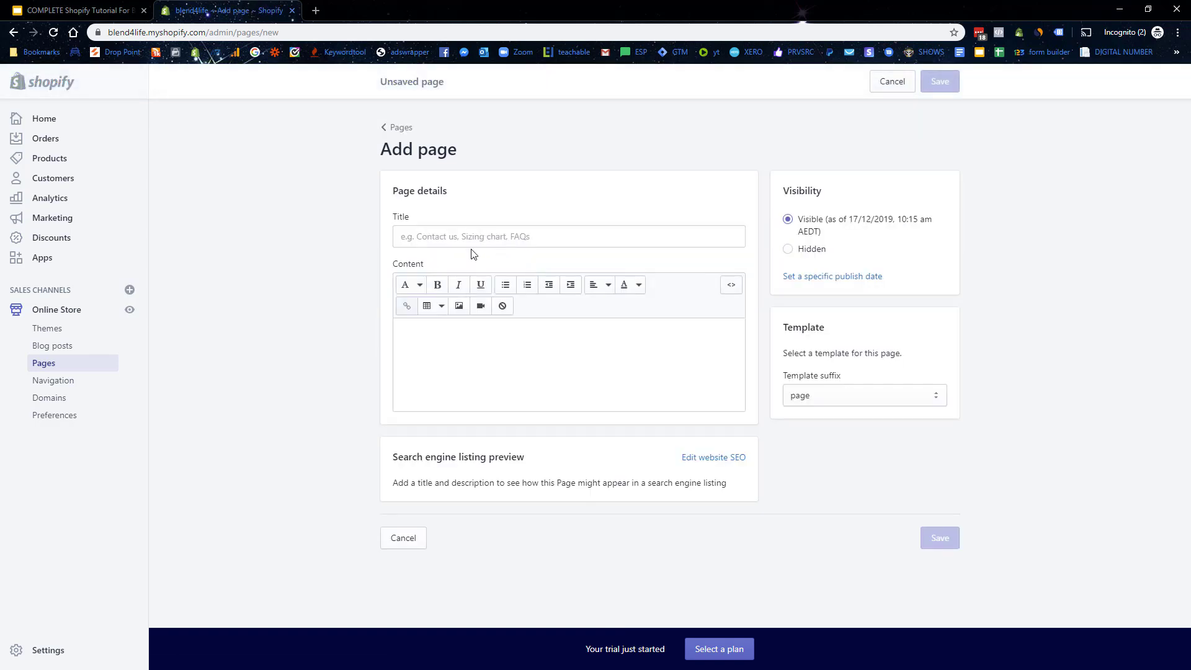
{"action": "left_click", "coordinate": [469, 235]}
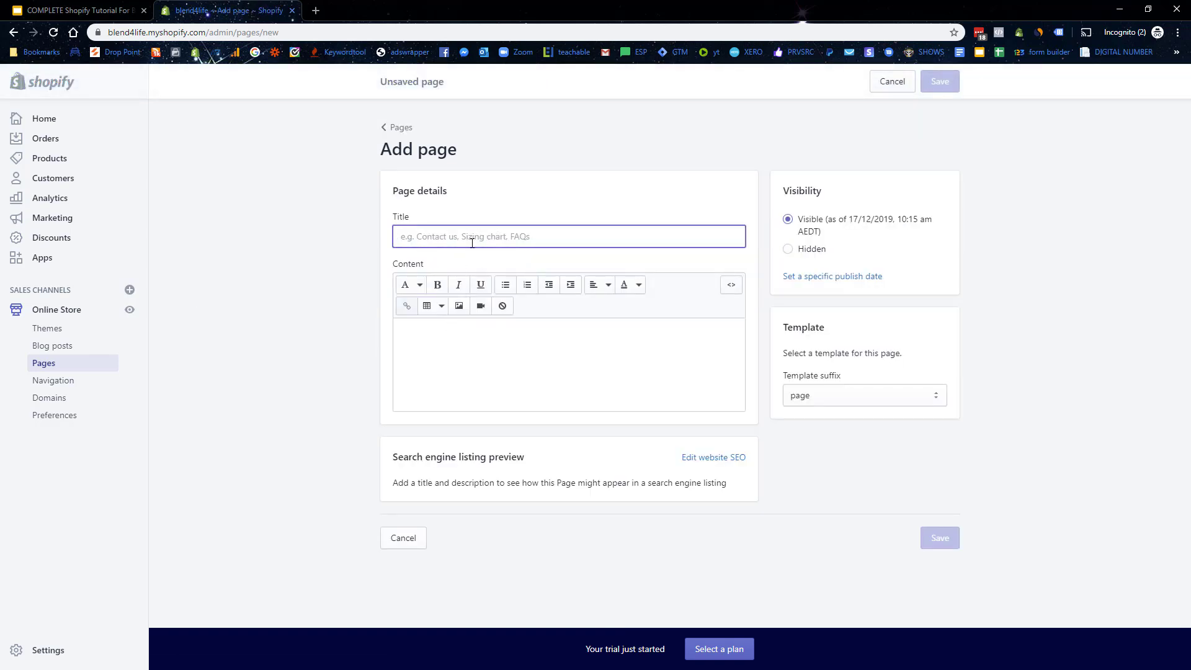
{"action": "type", "text": "Contact Us"}
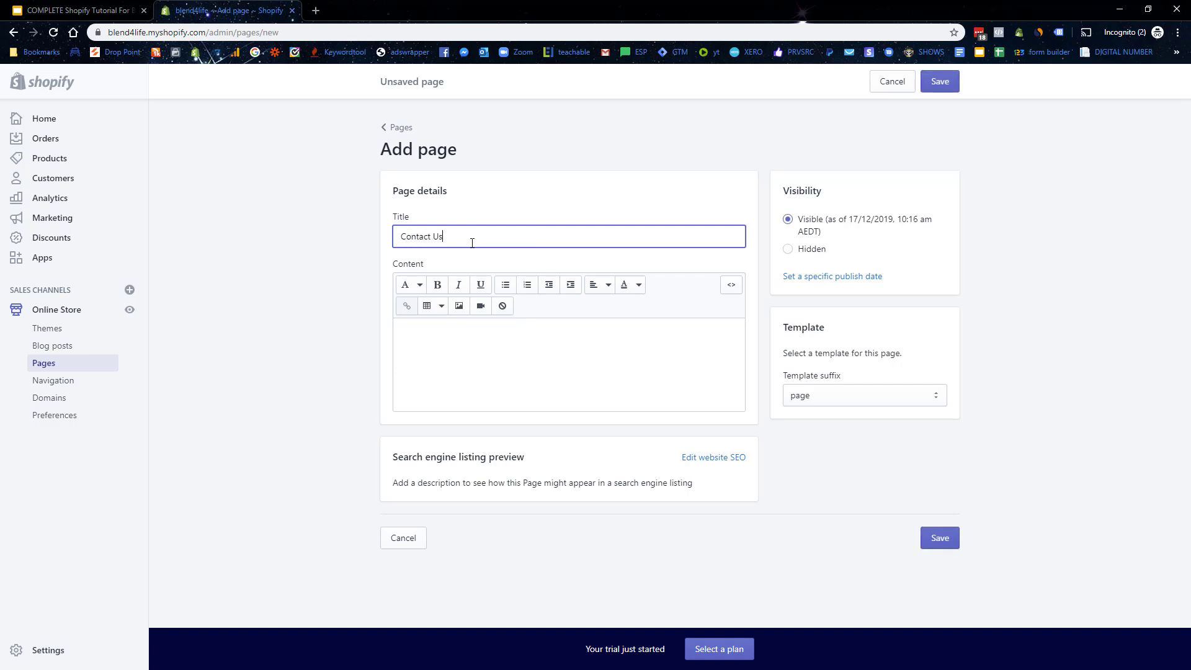
{"action": "left_click", "coordinate": [844, 393]}
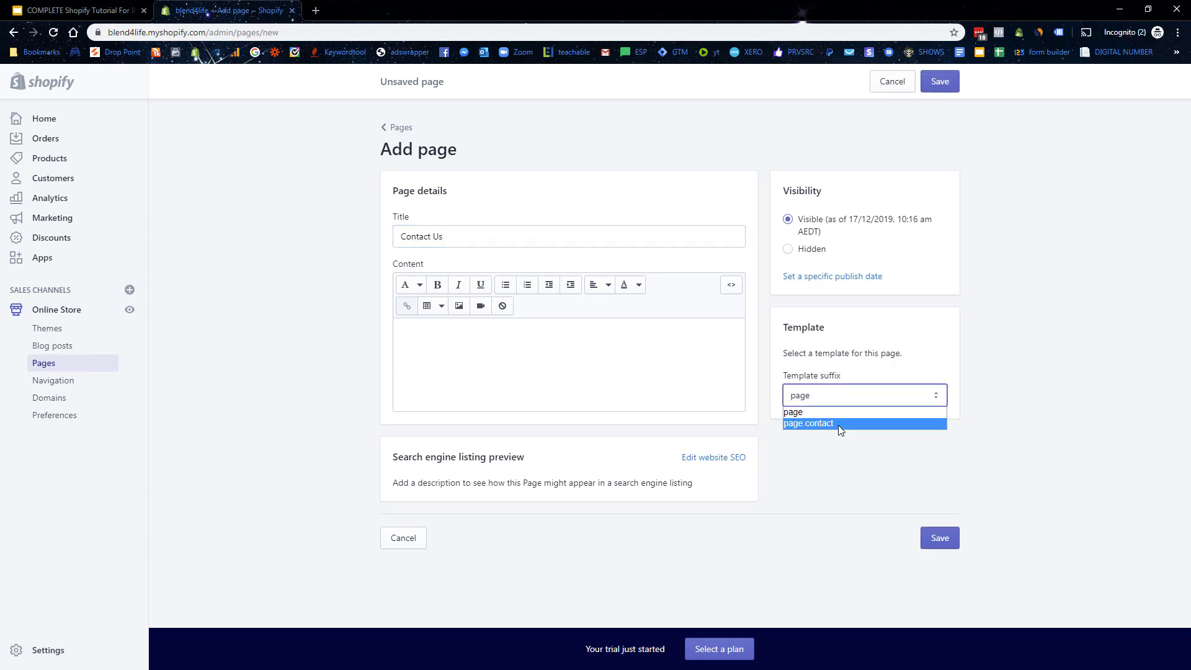
{"action": "left_click", "coordinate": [840, 426]}
{"action": "left_click", "coordinate": [949, 545]}
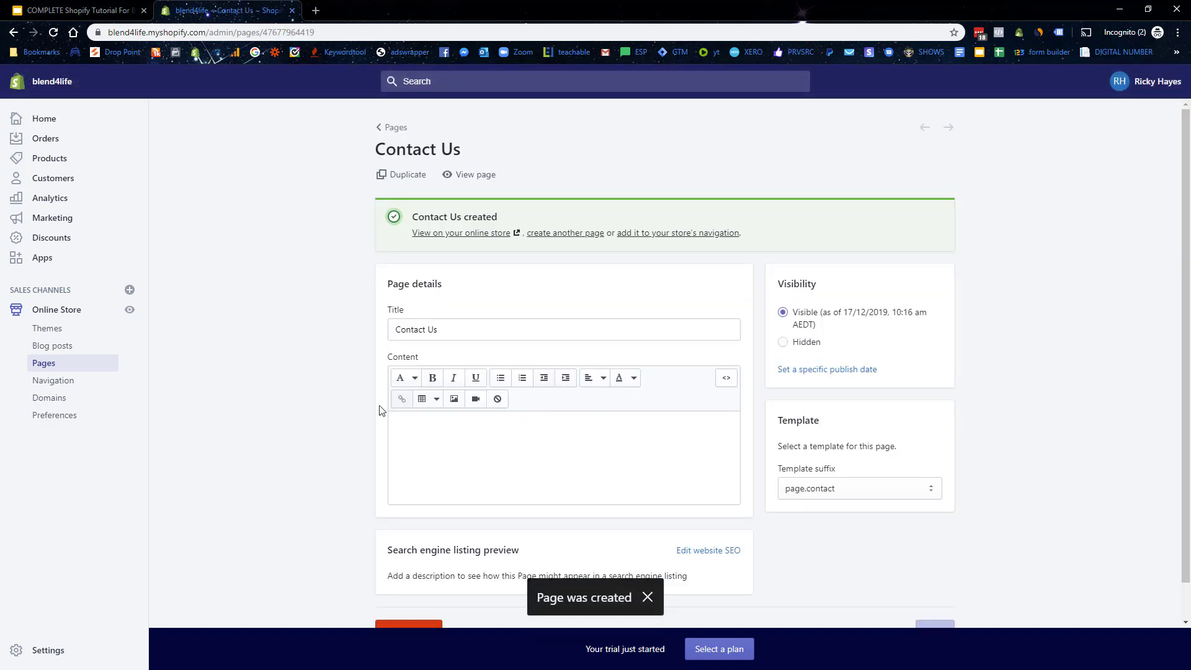
Step: Preview the Contact Us page's contact form on the live storefront, then close it
{"action": "scroll", "coordinate": [465, 264], "scroll_direction": "down", "scroll_amount": 1}
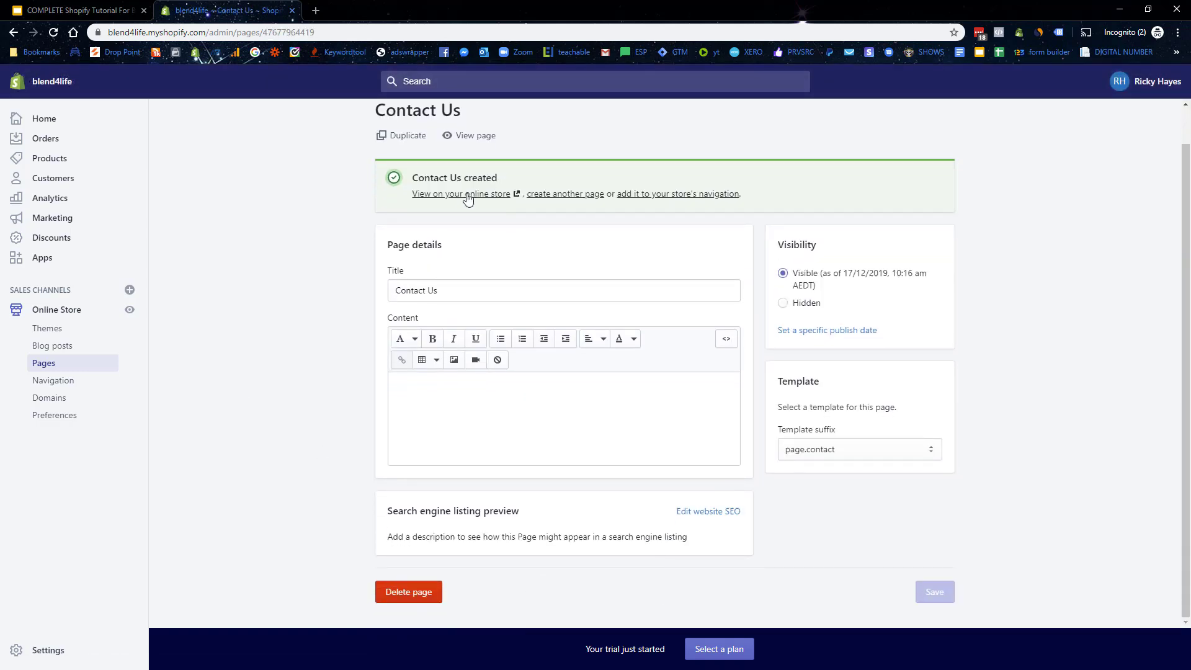
{"action": "left_click", "coordinate": [469, 197]}
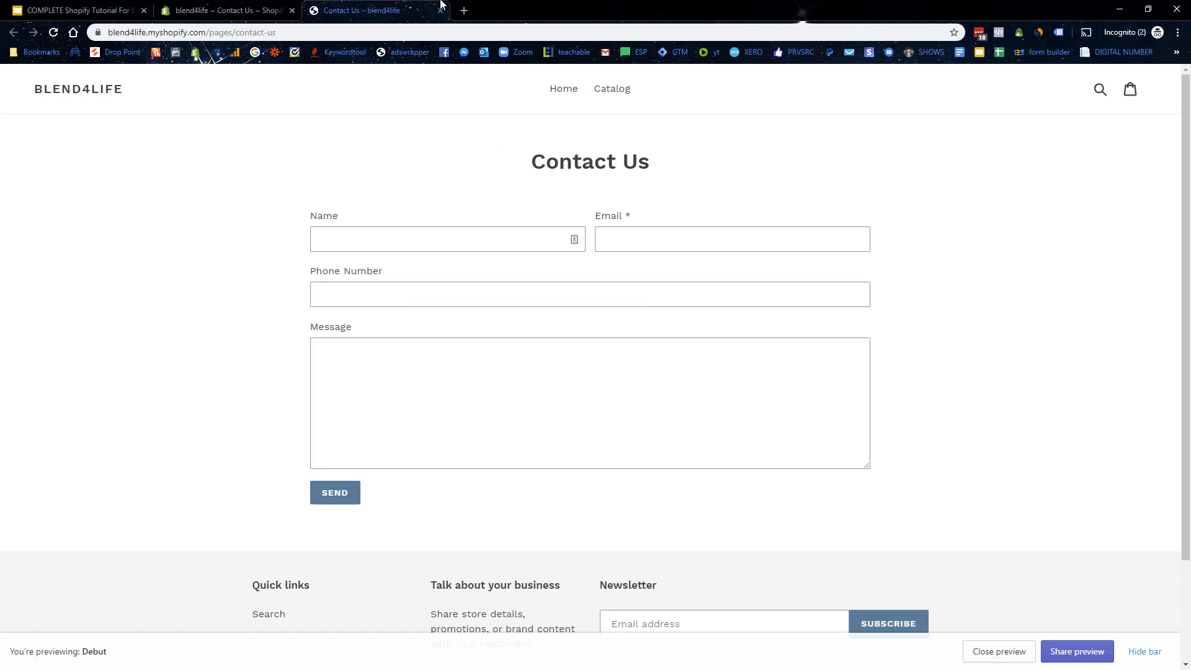
{"action": "left_click", "coordinate": [440, 10]}
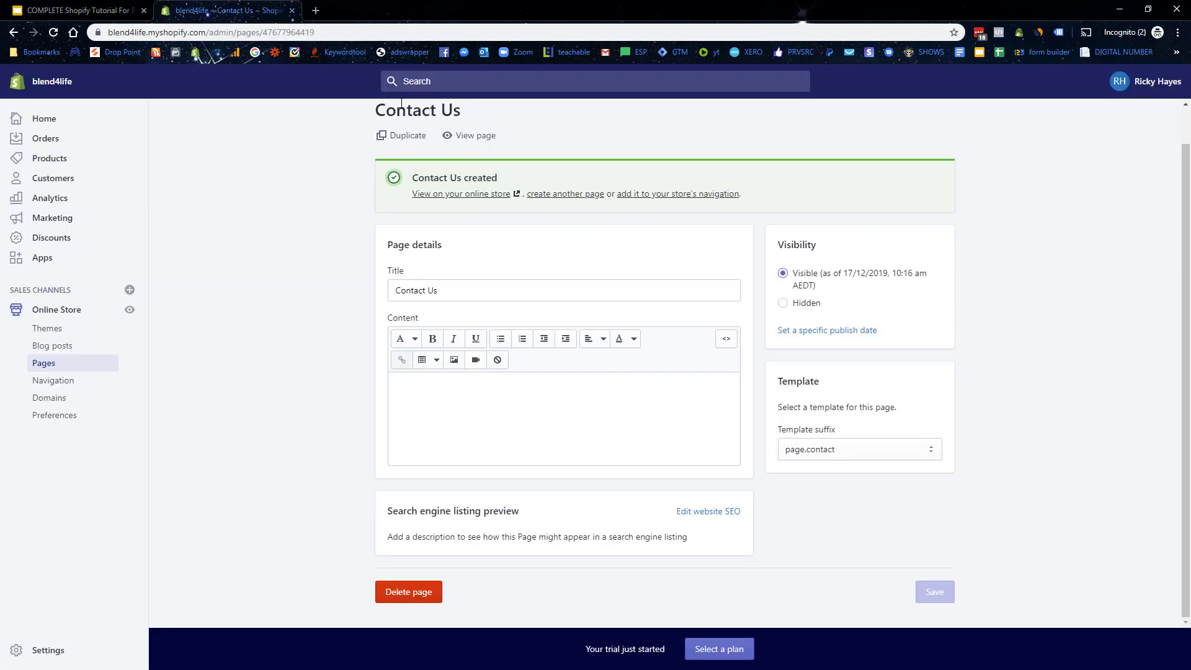
Step: Duplicate the Contact Us page under the name 'About Us'
{"action": "left_click", "coordinate": [406, 135]}
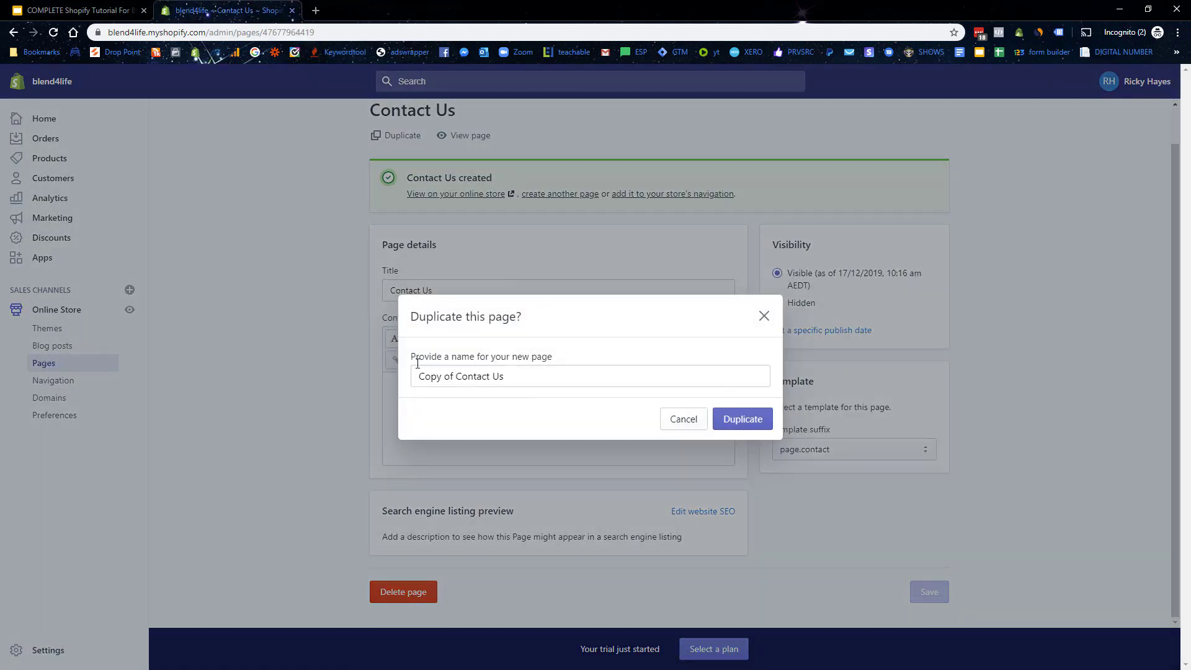
{"action": "triple_click", "coordinate": [519, 379]}
{"action": "type", "text": "About Us"}
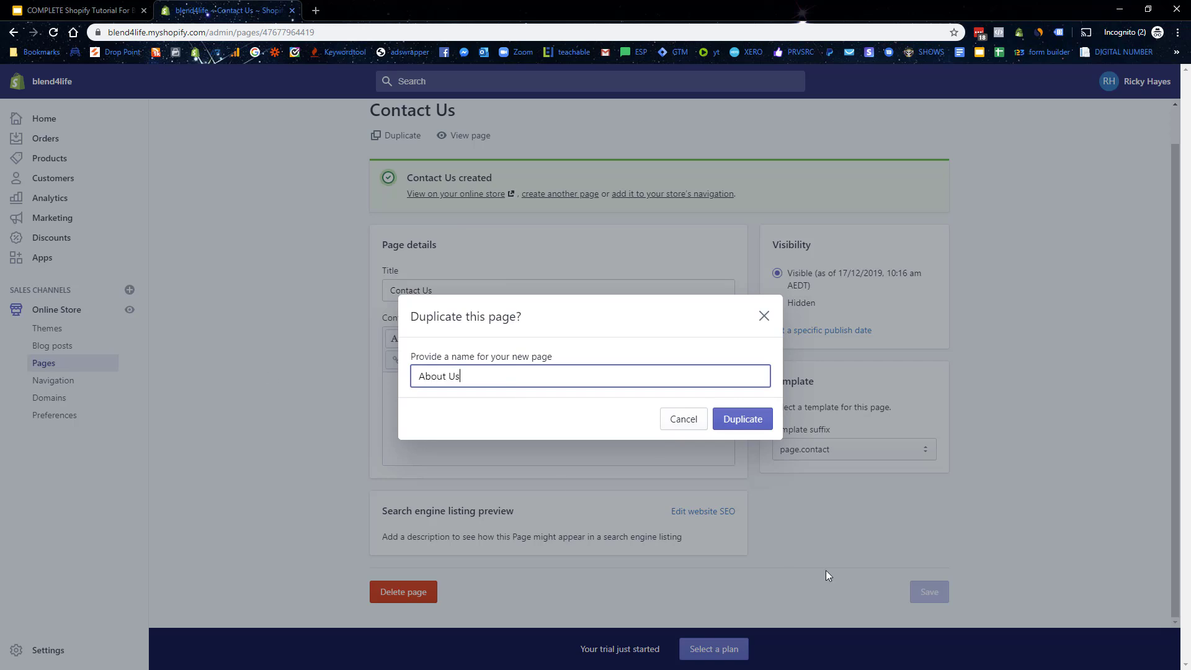
{"action": "left_click", "coordinate": [738, 431]}
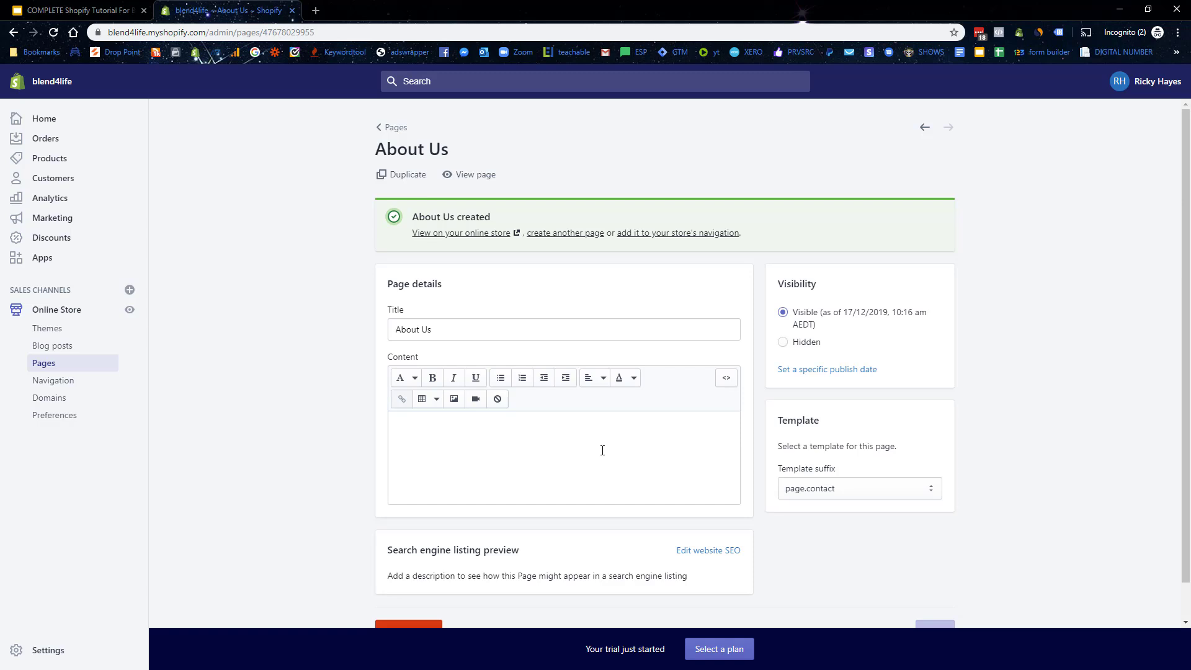
Step: Switch About Us to the plain page template, save, and return to Pages
{"action": "left_click", "coordinate": [849, 489]}
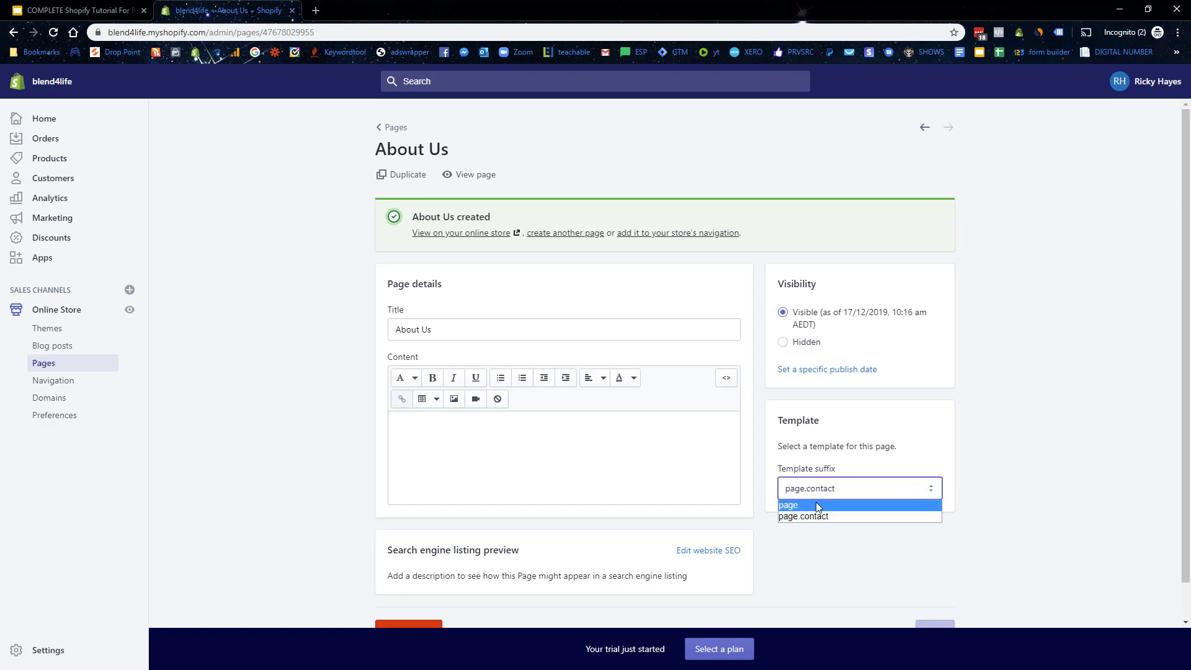
{"action": "left_click", "coordinate": [818, 501]}
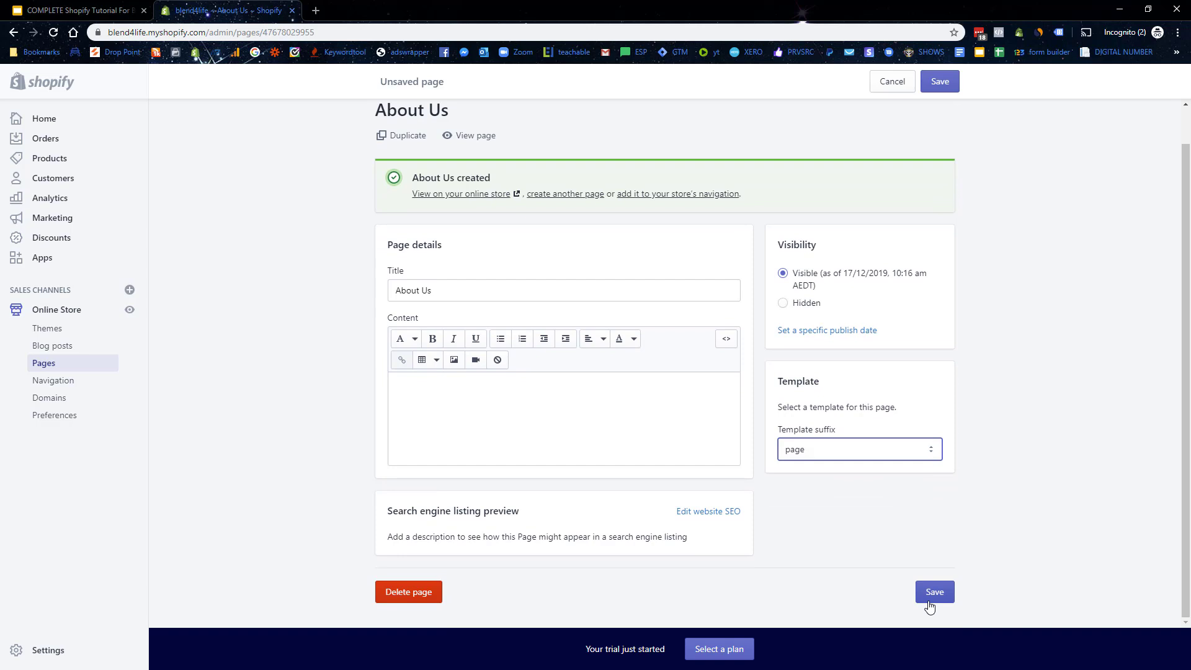
{"action": "left_click", "coordinate": [931, 594]}
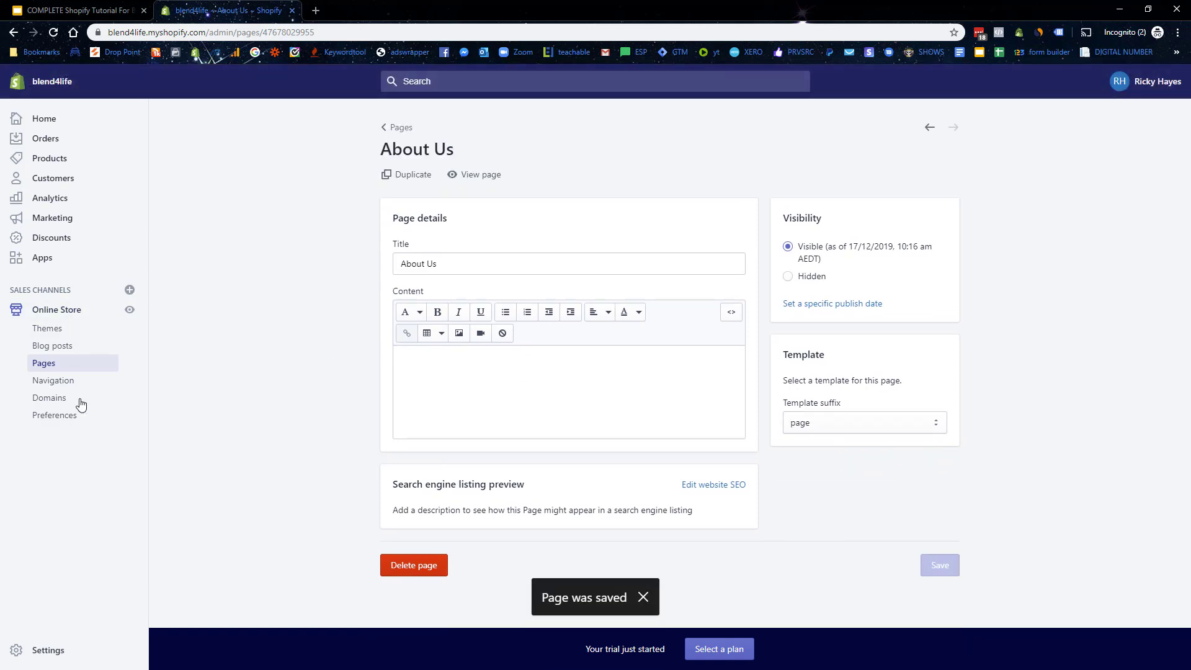
{"action": "left_click", "coordinate": [42, 368]}
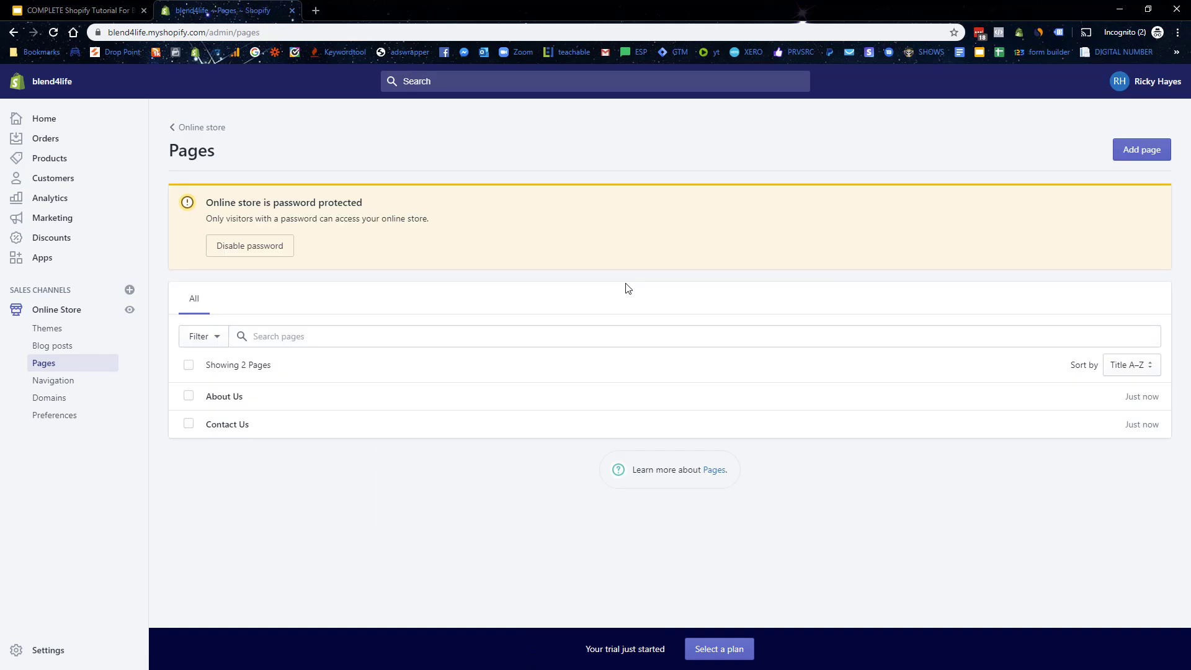
Step: Add a page titled 'Frequently Asked Questions' and copy the About Us text from the Google Doc
{"action": "left_click", "coordinate": [1144, 152]}
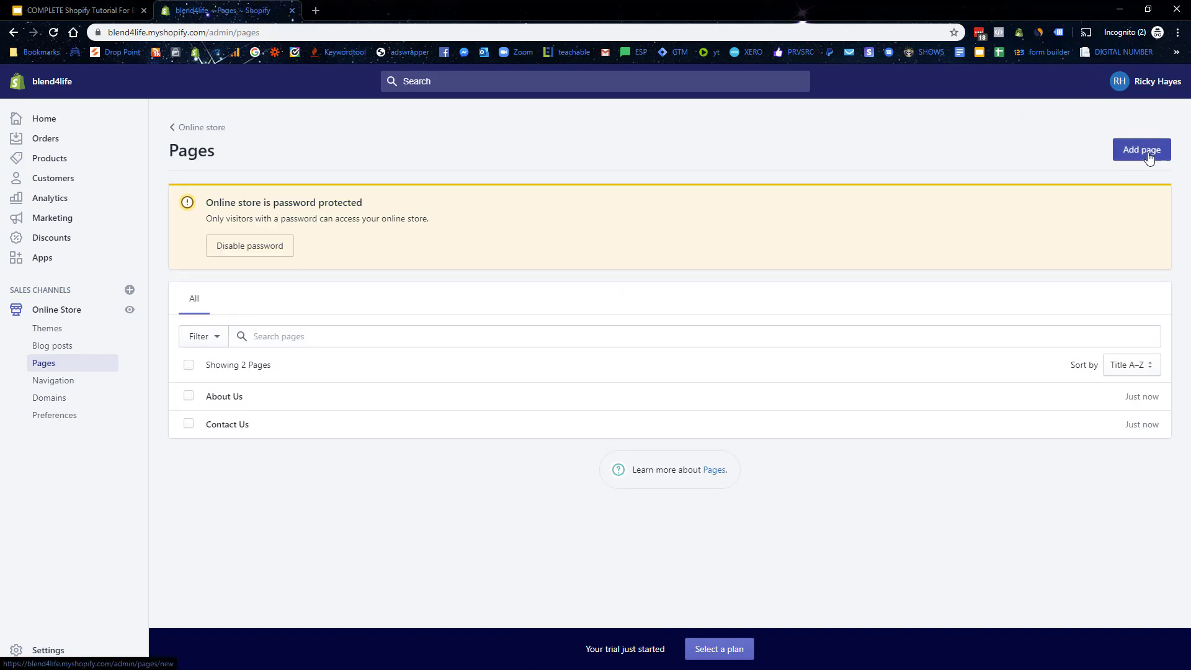
{"action": "left_click", "coordinate": [469, 239]}
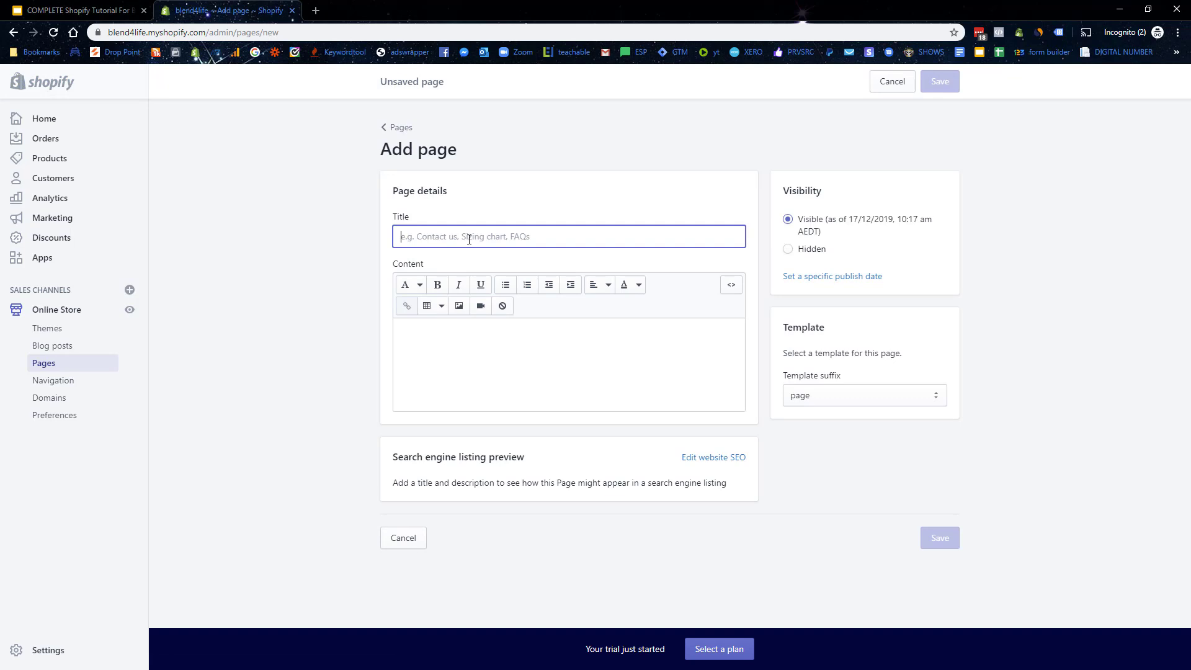
{"action": "type", "text": "Frequently Asked Questions"}
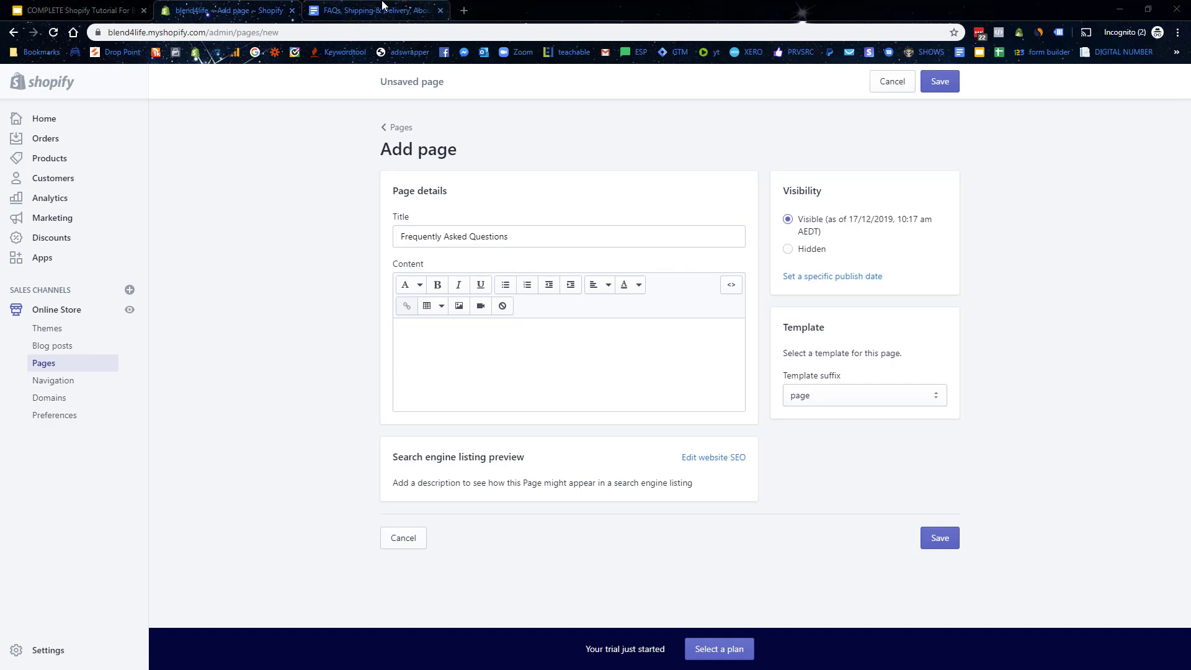
{"action": "left_click", "coordinate": [380, 10]}
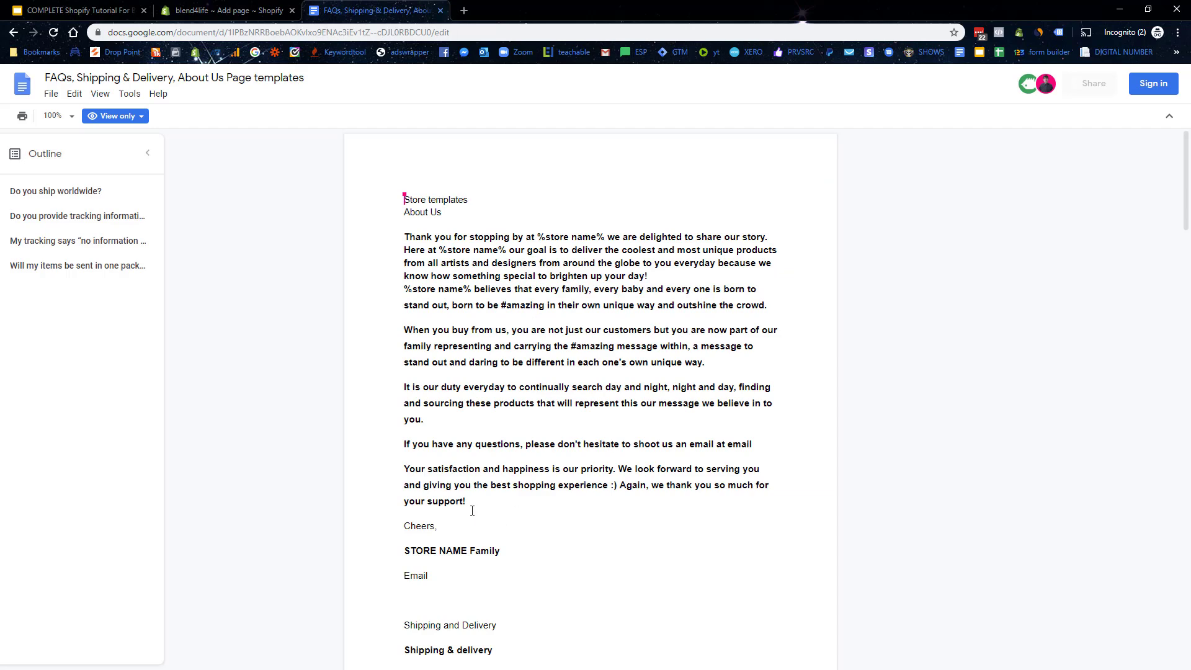
{"action": "scroll", "coordinate": [477, 514], "scroll_direction": "down", "scroll_amount": 1}
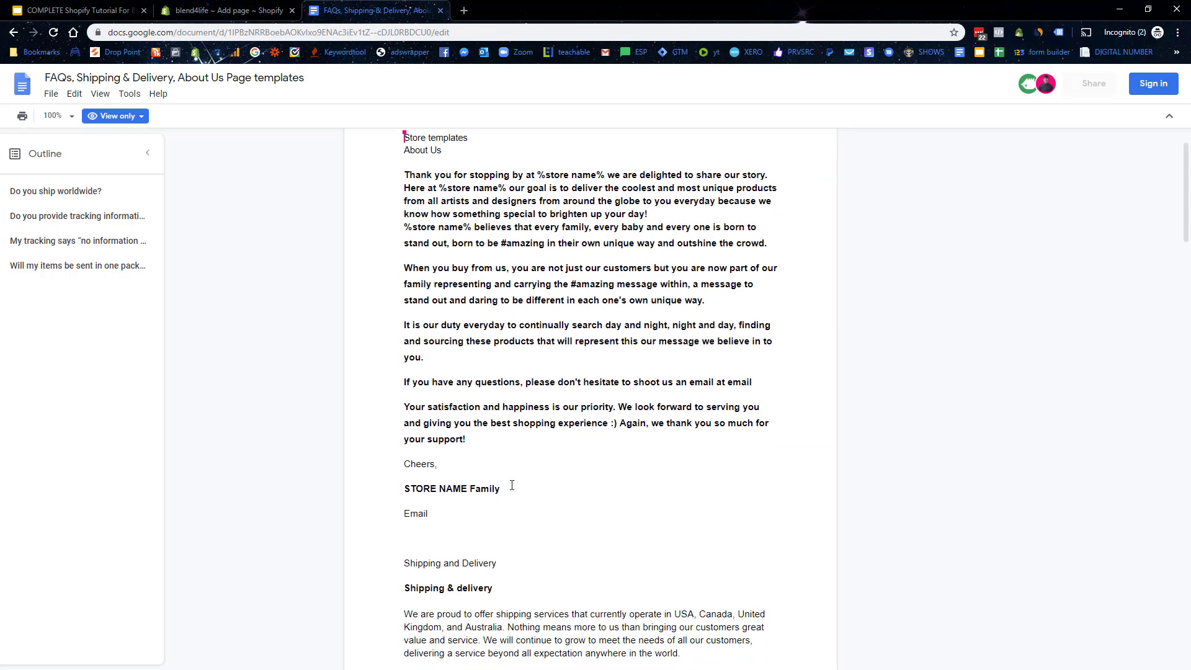
{"action": "left_click_drag", "start_coordinate": [504, 489], "coordinate": [400, 161]}
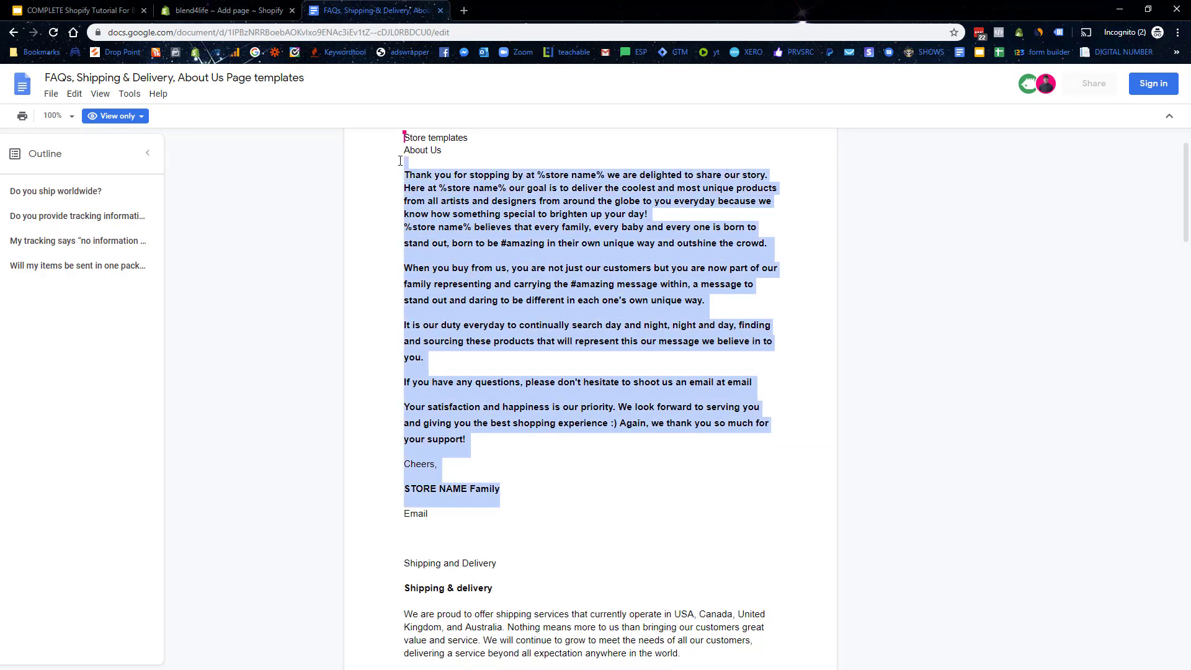
Step: Save the Frequently Asked Questions page and return to the pages list
{"action": "left_click", "coordinate": [224, 10]}
{"action": "left_click", "coordinate": [392, 127]}
{"action": "left_click", "coordinate": [764, 325]}
{"action": "left_click", "coordinate": [947, 544]}
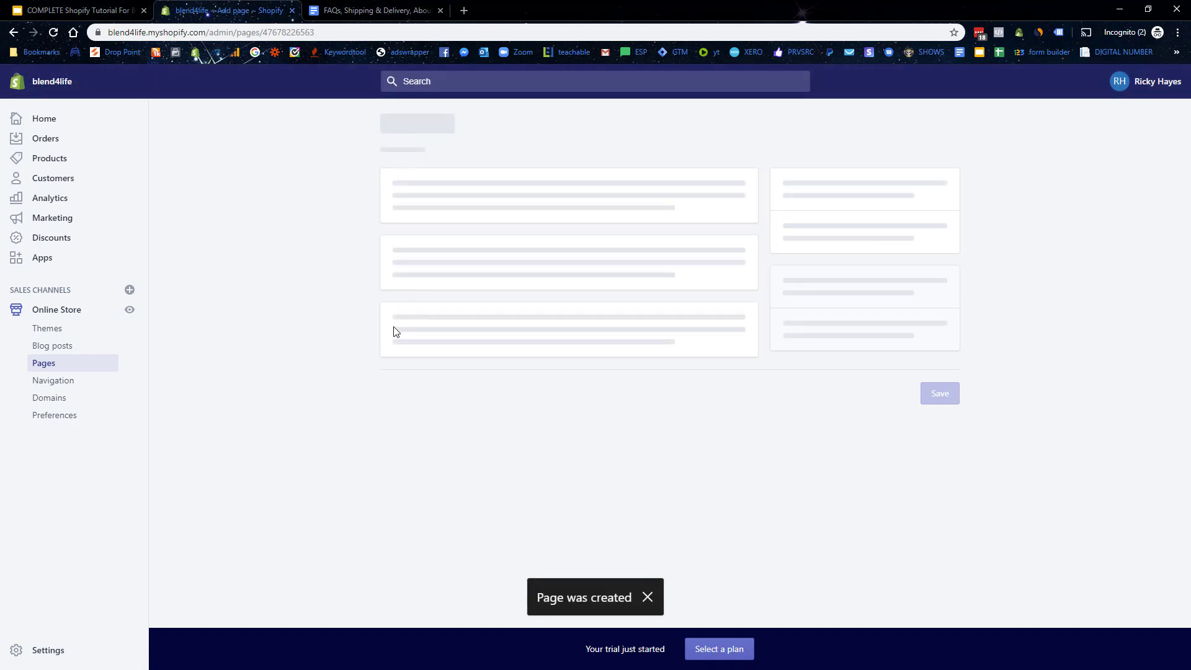
{"action": "left_click", "coordinate": [383, 127]}
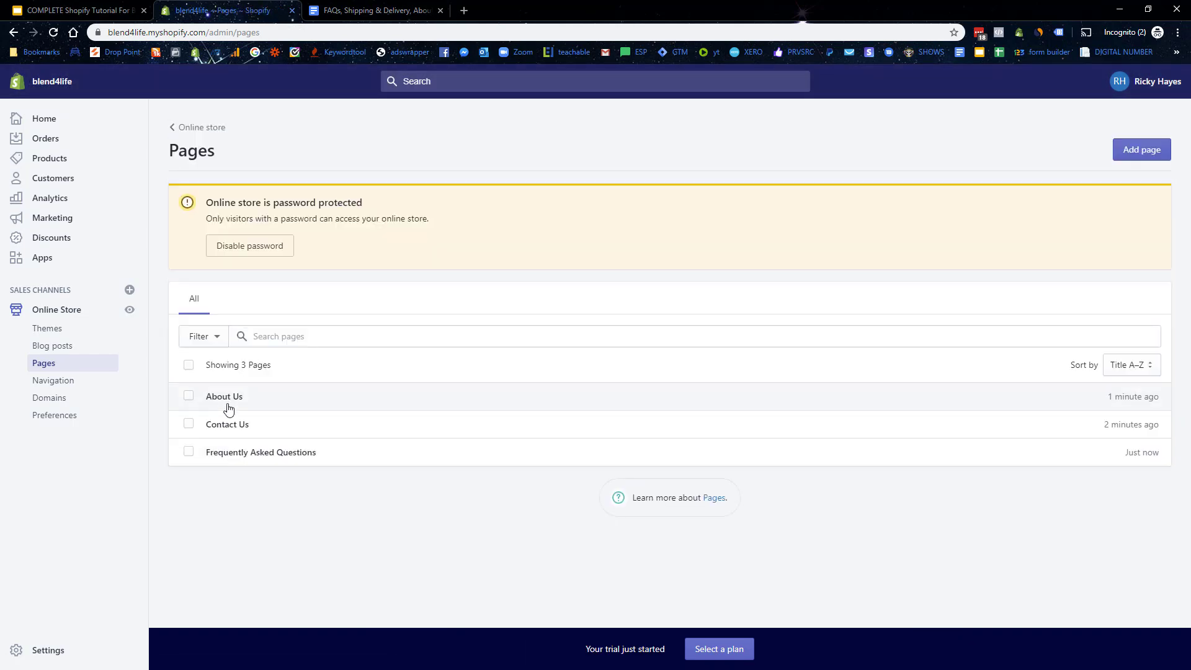
Step: Paste the copied store-story text into the About Us page content and check the store name placeholder
{"action": "left_click", "coordinate": [225, 400]}
{"action": "left_click", "coordinate": [495, 378]}
{"action": "key", "text": "ctrl+v"}
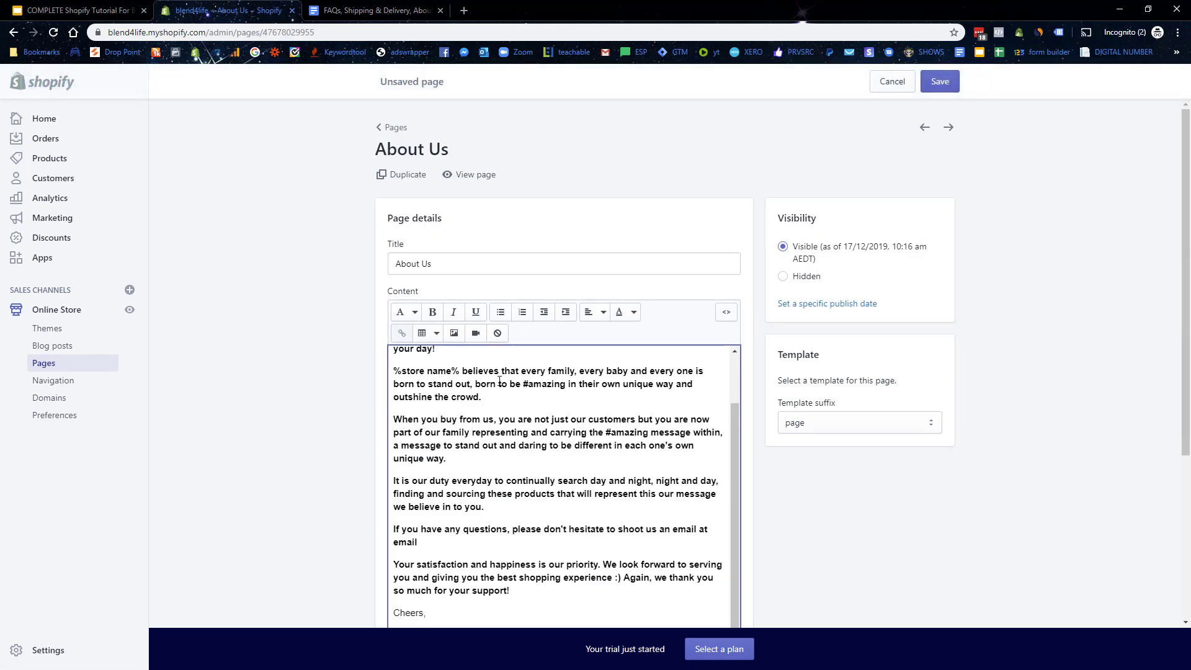
{"action": "scroll", "coordinate": [509, 386], "scroll_direction": "up", "scroll_amount": 1}
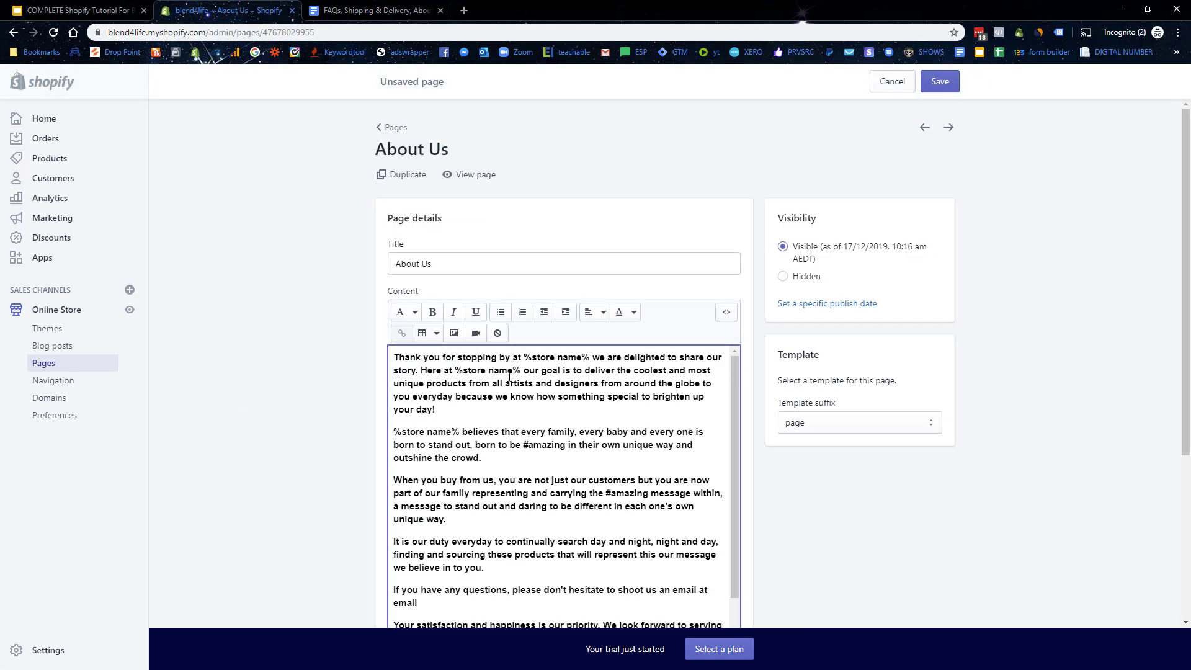
{"action": "left_click_drag", "start_coordinate": [522, 370], "coordinate": [464, 370]}
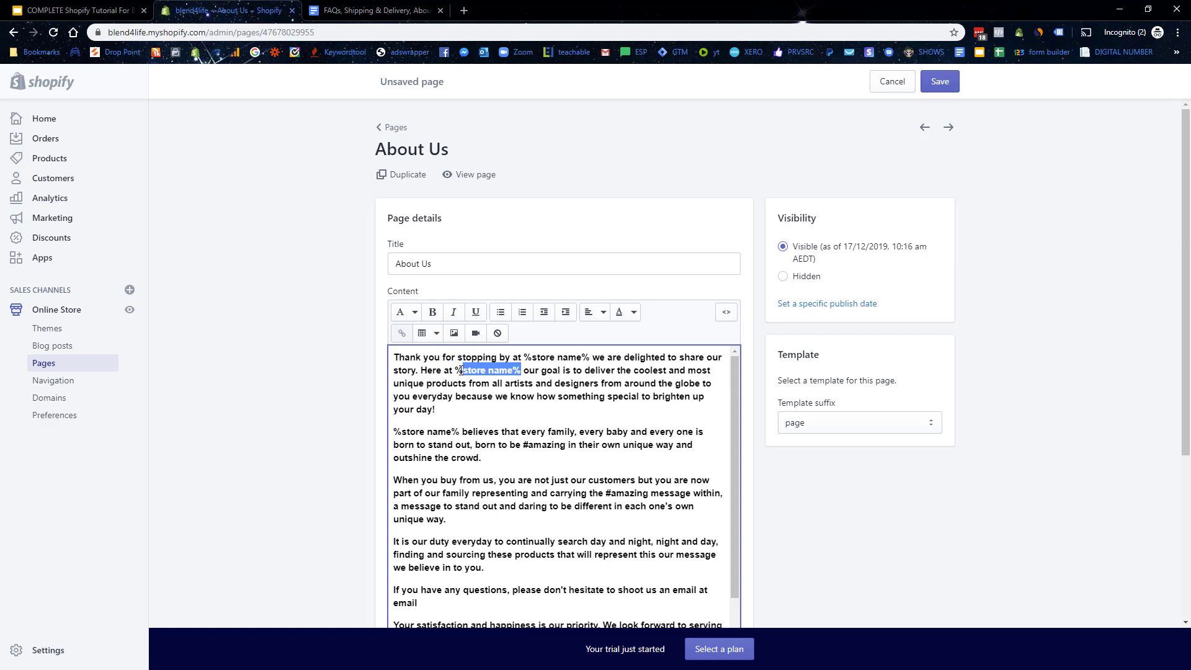
{"action": "scroll", "coordinate": [474, 436], "scroll_direction": "down", "scroll_amount": 1}
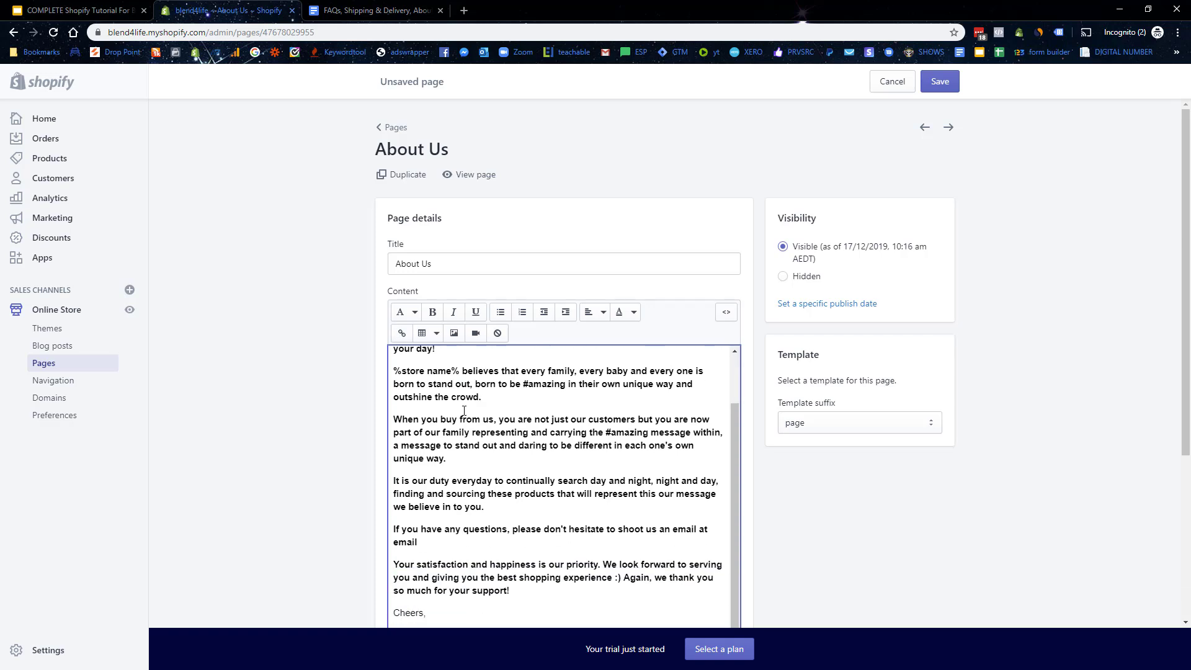
{"action": "scroll", "coordinate": [582, 459], "scroll_direction": "down", "scroll_amount": 4}
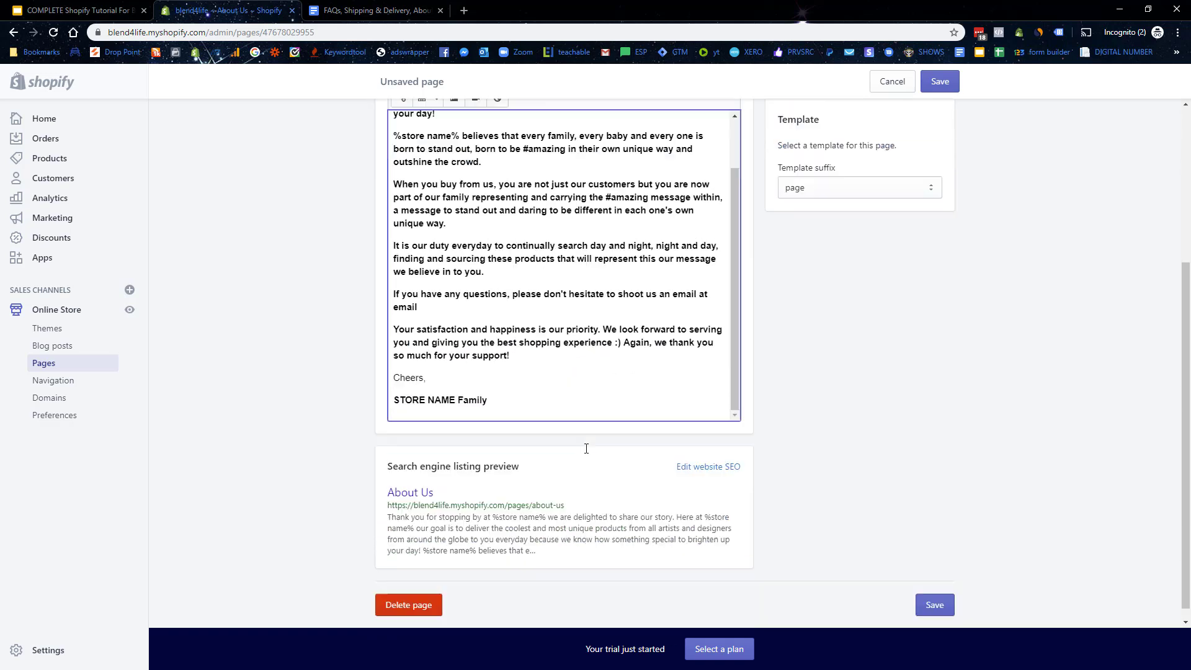
Step: Save the About Us page and preview it on the live storefront
{"action": "left_click", "coordinate": [951, 593]}
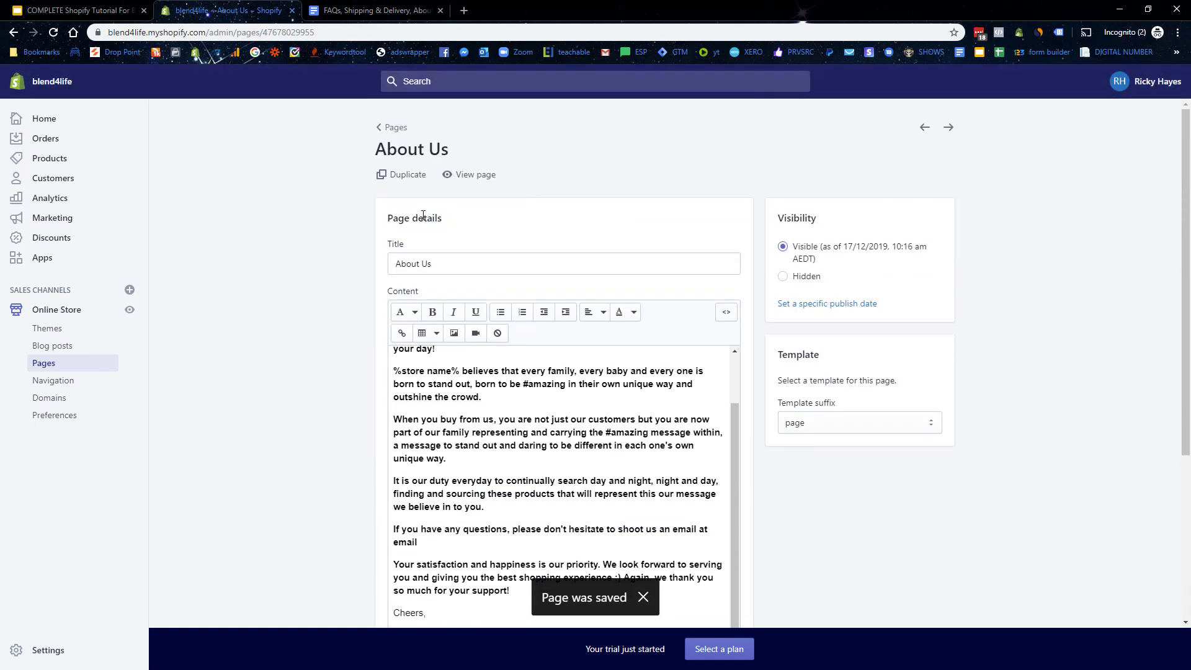
{"action": "left_click", "coordinate": [475, 178]}
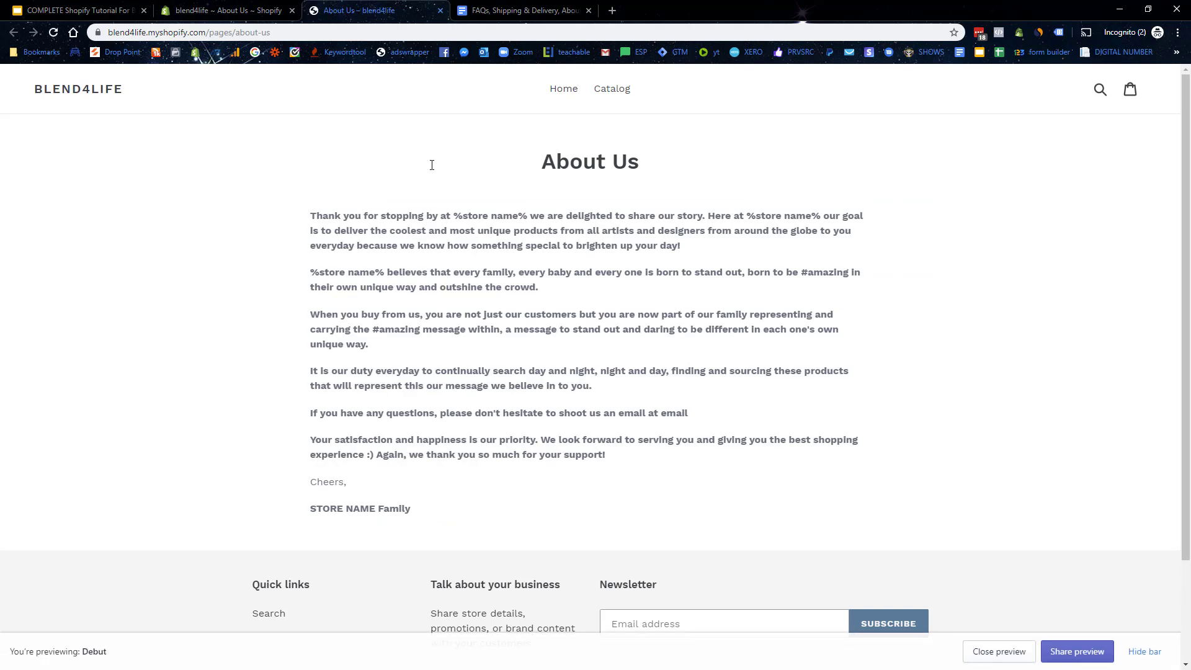
{"action": "left_click", "coordinate": [441, 10]}
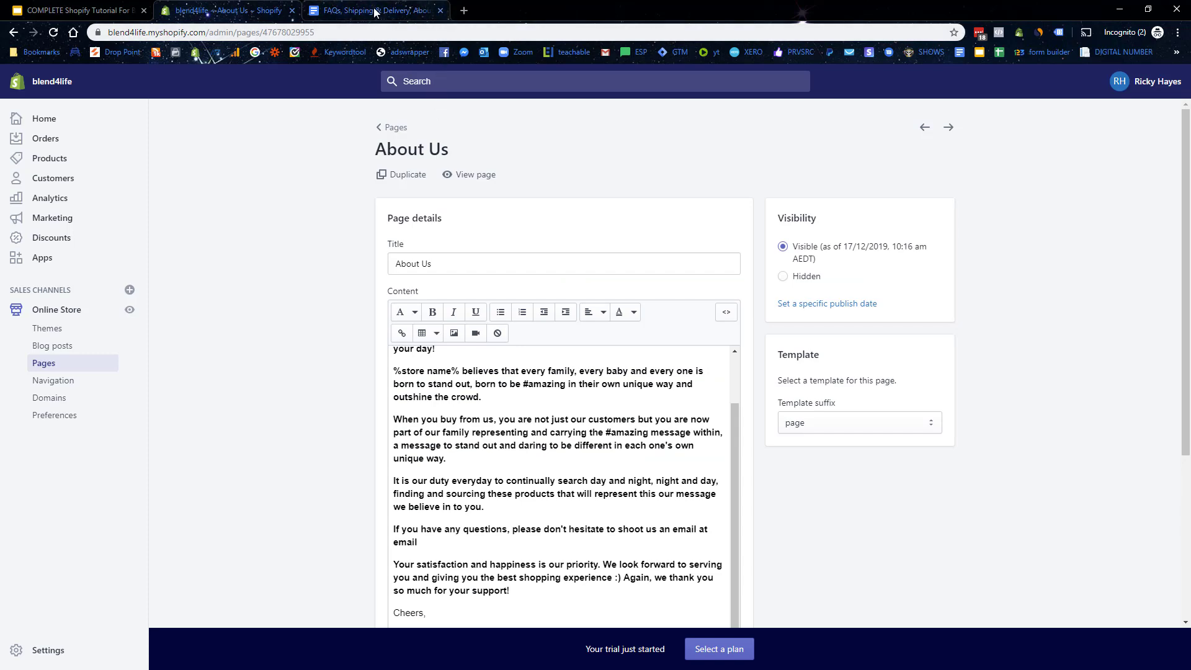
Step: Select the FAQ and shipping timeframes text, from FAQS to the end, in the Google Doc
{"action": "left_click", "coordinate": [366, 10]}
{"action": "scroll", "coordinate": [554, 375], "scroll_direction": "down", "scroll_amount": 4}
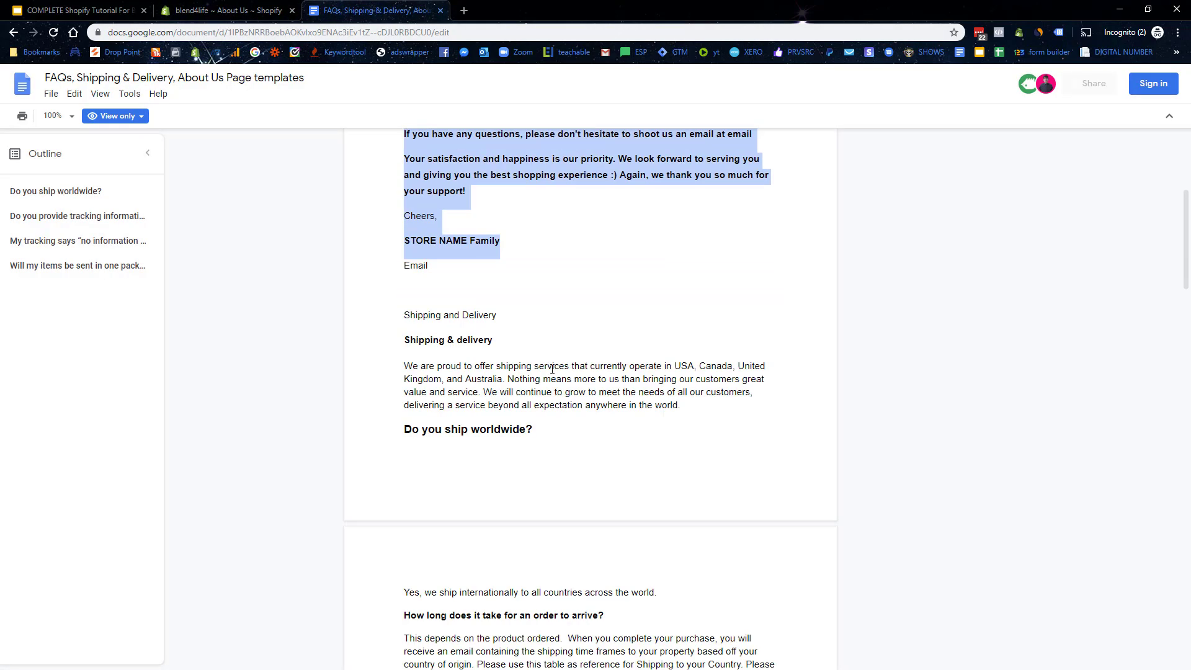
{"action": "scroll", "coordinate": [552, 369], "scroll_direction": "down", "scroll_amount": 15}
{"action": "scroll", "coordinate": [488, 260], "scroll_direction": "down", "scroll_amount": 3}
{"action": "scroll", "coordinate": [500, 286], "scroll_direction": "up", "scroll_amount": 9}
{"action": "scroll", "coordinate": [514, 313], "scroll_direction": "up", "scroll_amount": 5}
{"action": "scroll", "coordinate": [546, 360], "scroll_direction": "up", "scroll_amount": 5}
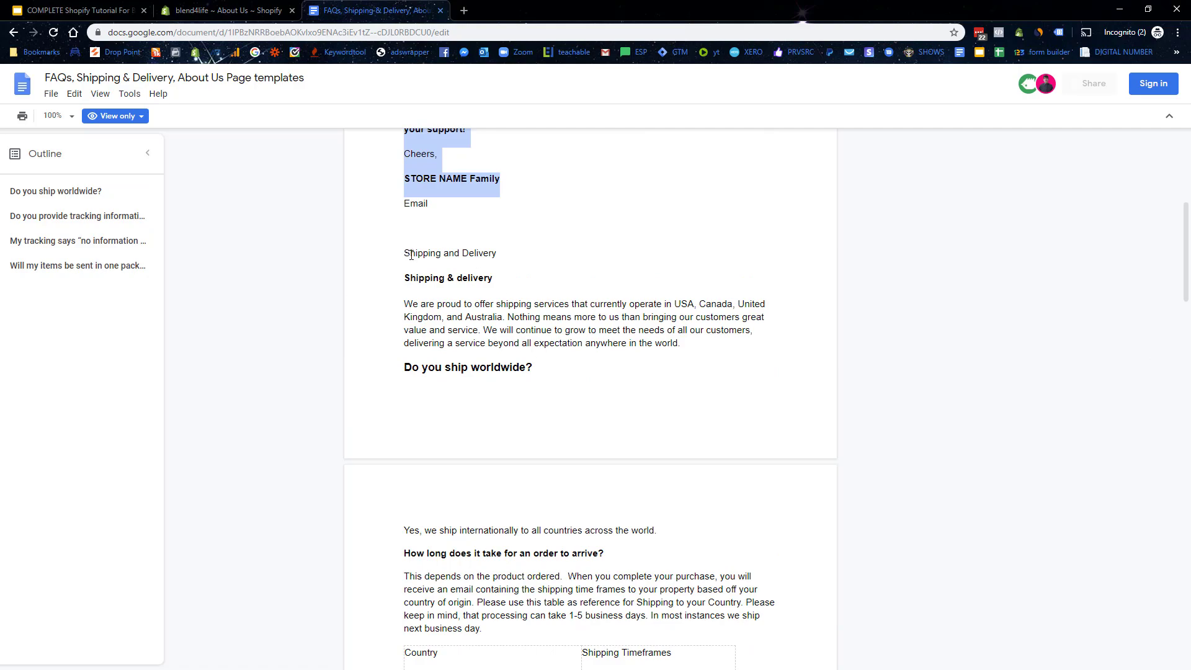
{"action": "scroll", "coordinate": [409, 259], "scroll_direction": "down", "scroll_amount": 18}
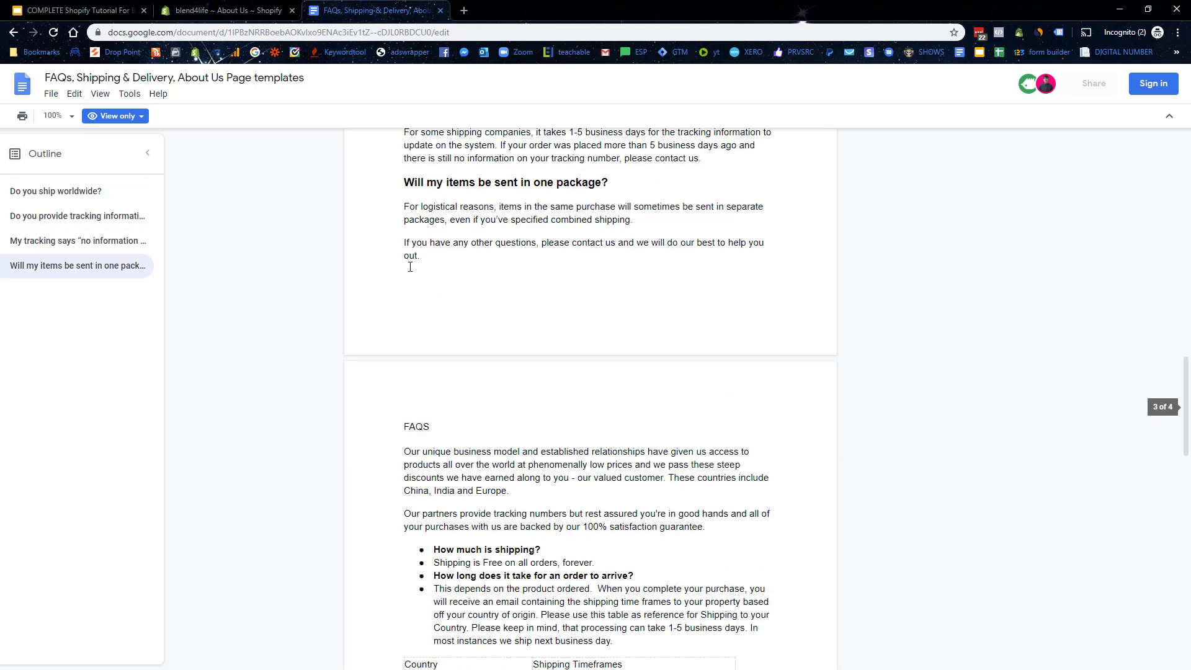
{"action": "scroll", "coordinate": [401, 173], "scroll_direction": "up", "scroll_amount": 2}
{"action": "left_click_drag", "start_coordinate": [420, 274], "coordinate": [730, 364]}
{"action": "key", "text": "ctrl+c"}
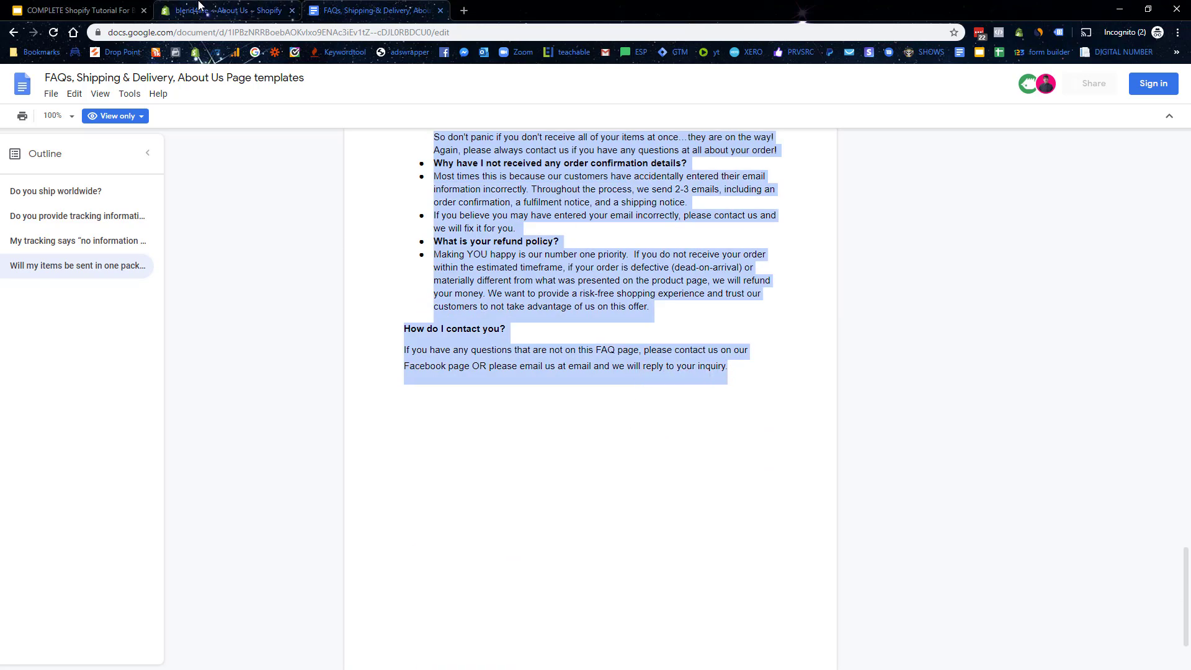
Step: Paste the FAQ text and shipping table into the Frequently Asked Questions page and save it
{"action": "left_click", "coordinate": [226, 11]}
{"action": "left_click", "coordinate": [395, 127]}
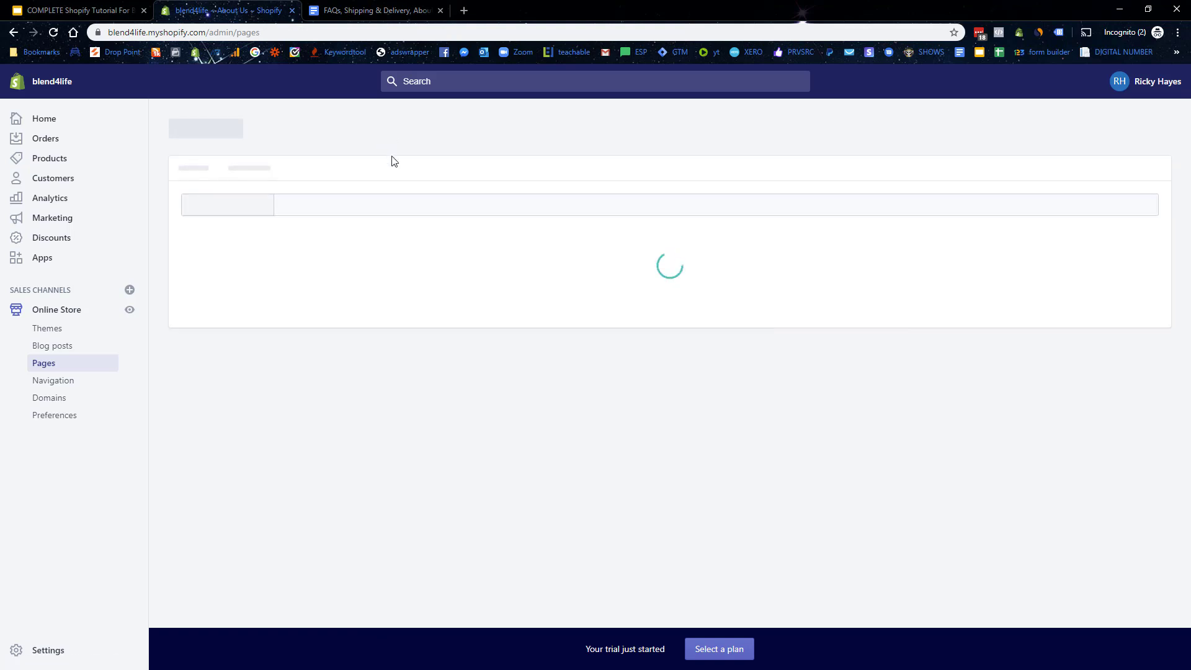
{"action": "left_click", "coordinate": [247, 469]}
{"action": "left_click", "coordinate": [500, 382]}
{"action": "key", "text": "ctrl+v"}
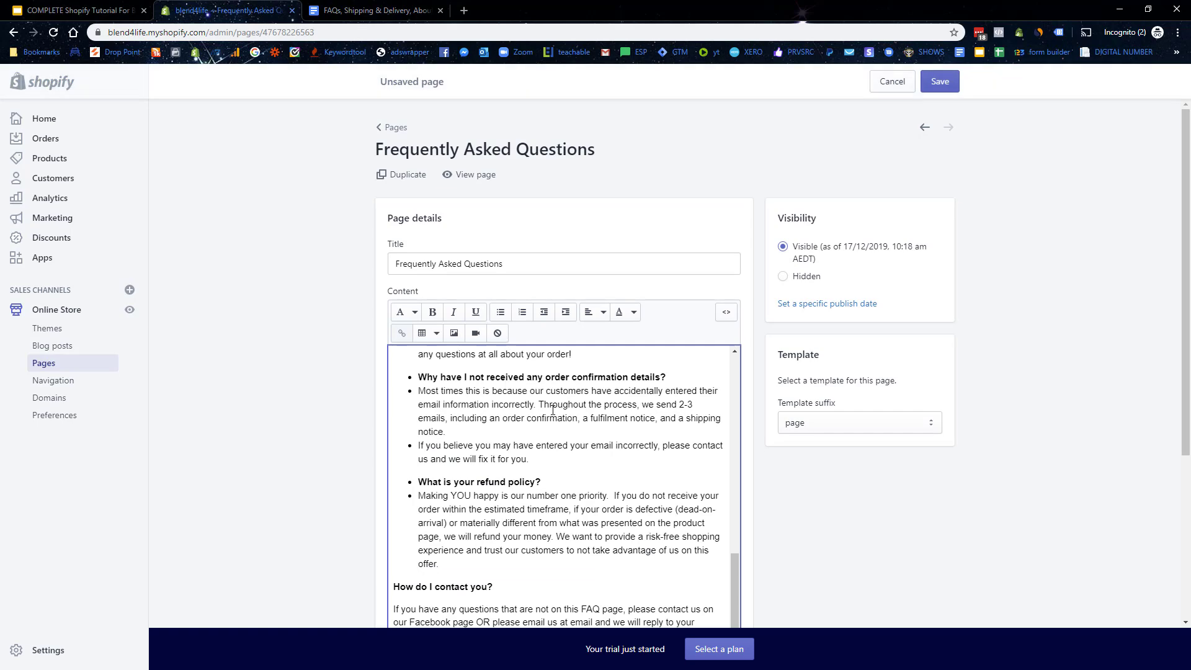
{"action": "scroll", "coordinate": [646, 316], "scroll_direction": "down", "scroll_amount": 4}
{"action": "scroll", "coordinate": [647, 316], "scroll_direction": "up", "scroll_amount": 10}
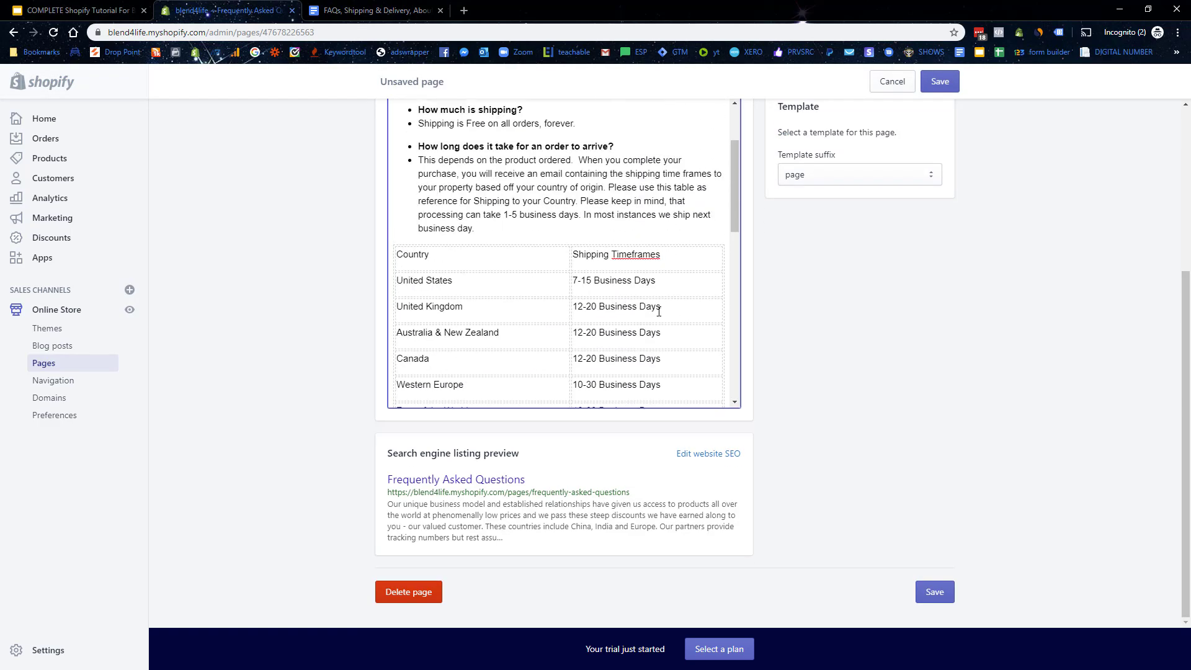
{"action": "scroll", "coordinate": [583, 260], "scroll_direction": "down", "scroll_amount": 5}
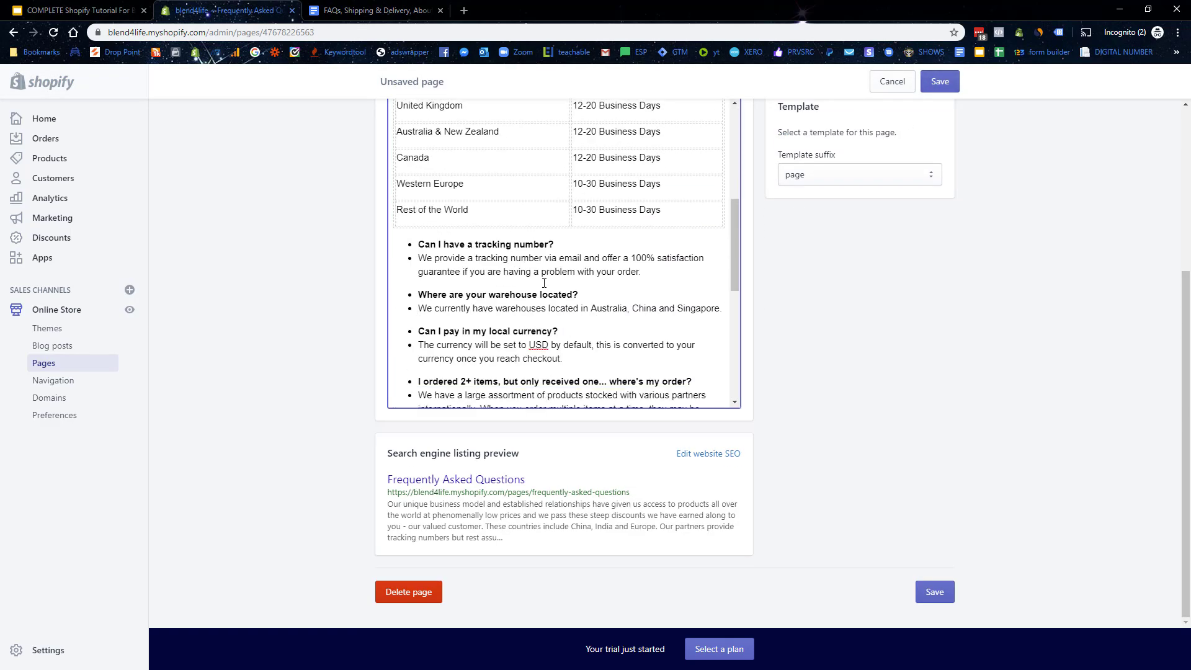
{"action": "scroll", "coordinate": [584, 261], "scroll_direction": "up", "scroll_amount": 3}
{"action": "left_click_drag", "start_coordinate": [424, 266], "coordinate": [445, 266]}
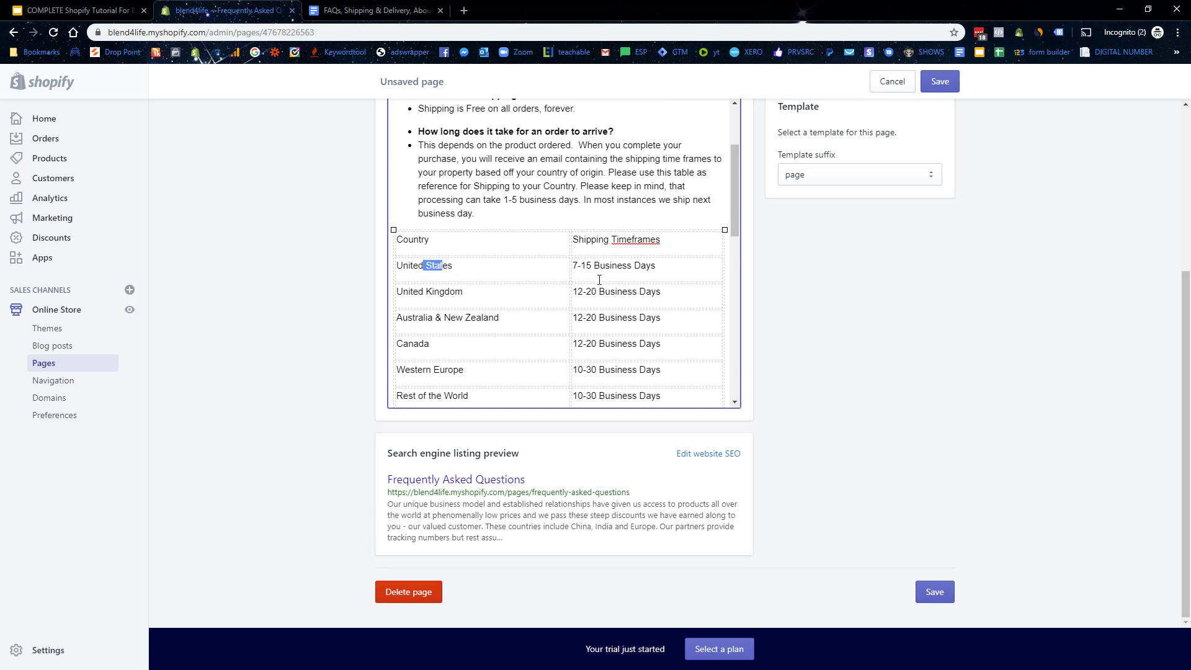
{"action": "left_click_drag", "start_coordinate": [426, 293], "coordinate": [566, 298]}
{"action": "left_click", "coordinate": [940, 81]}
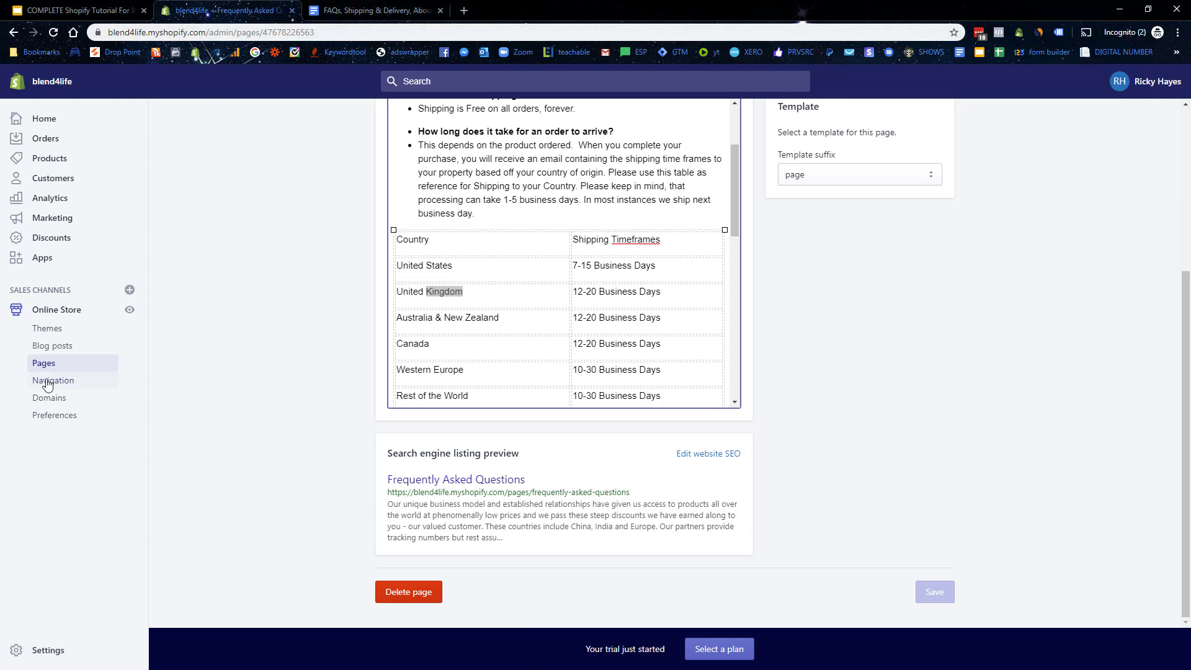
Step: Add an About Us page link to the Main menu
{"action": "left_click", "coordinate": [34, 364]}
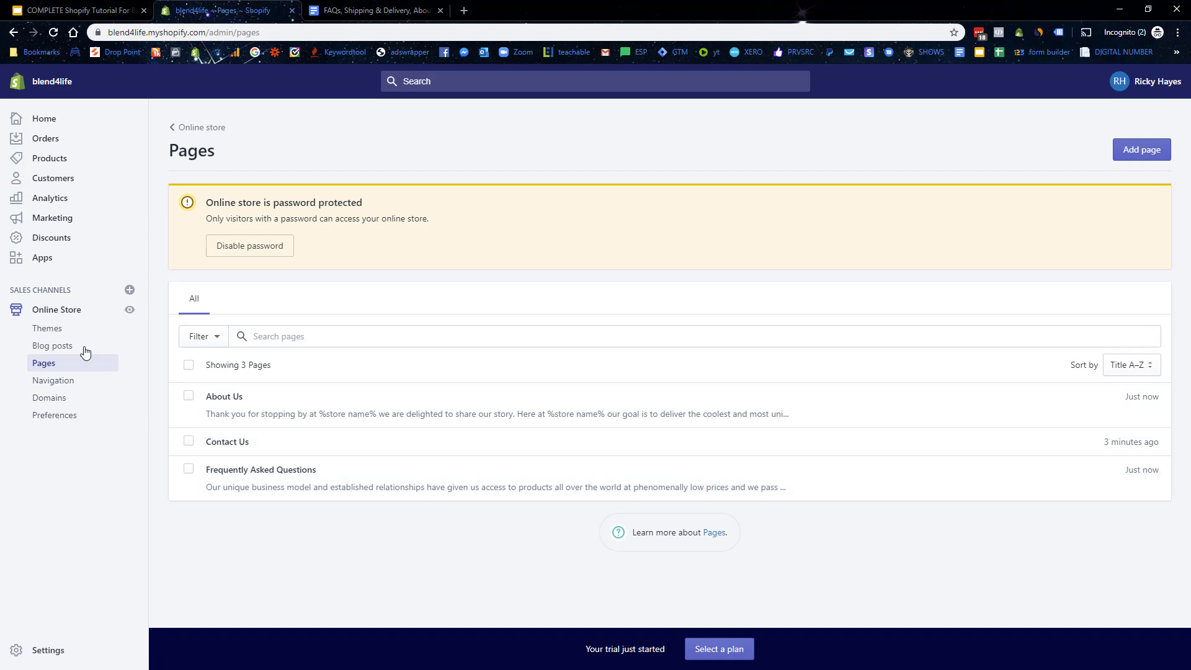
{"action": "left_click", "coordinate": [73, 383]}
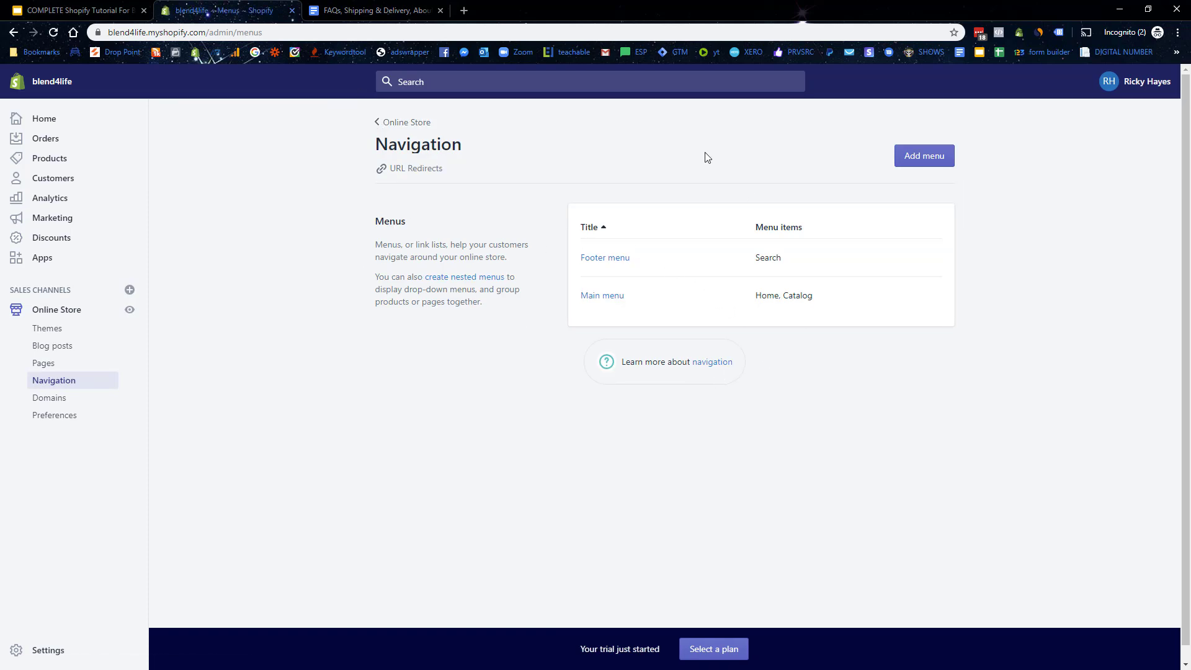
{"action": "left_click", "coordinate": [602, 296]}
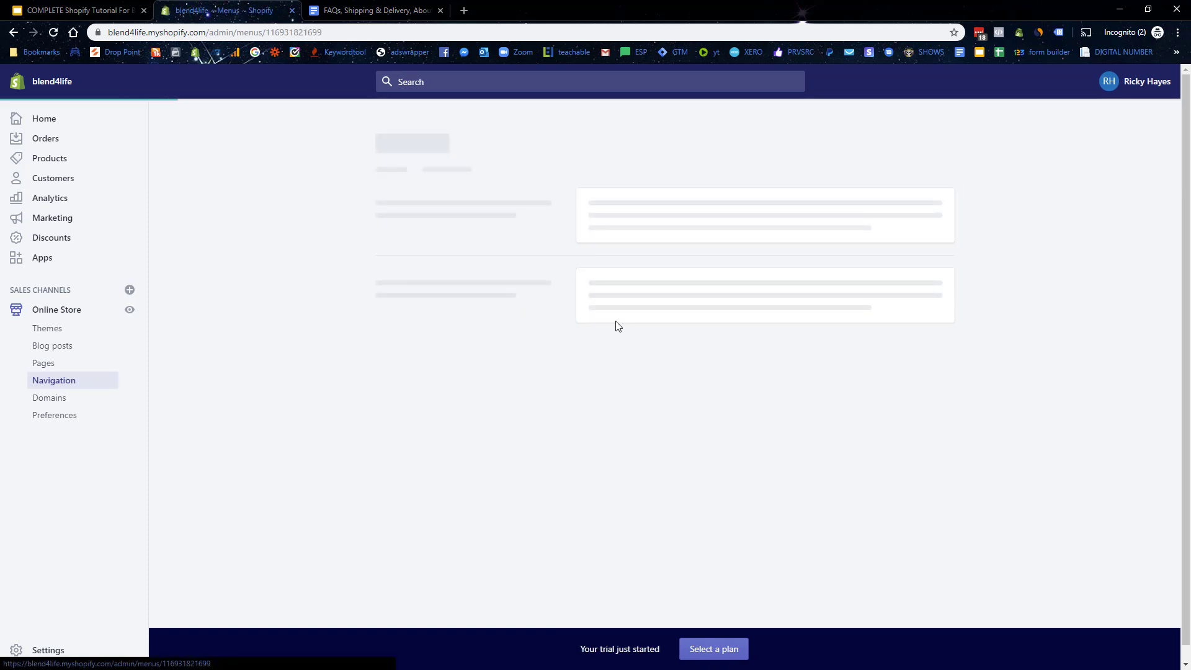
{"action": "left_click", "coordinate": [424, 392]}
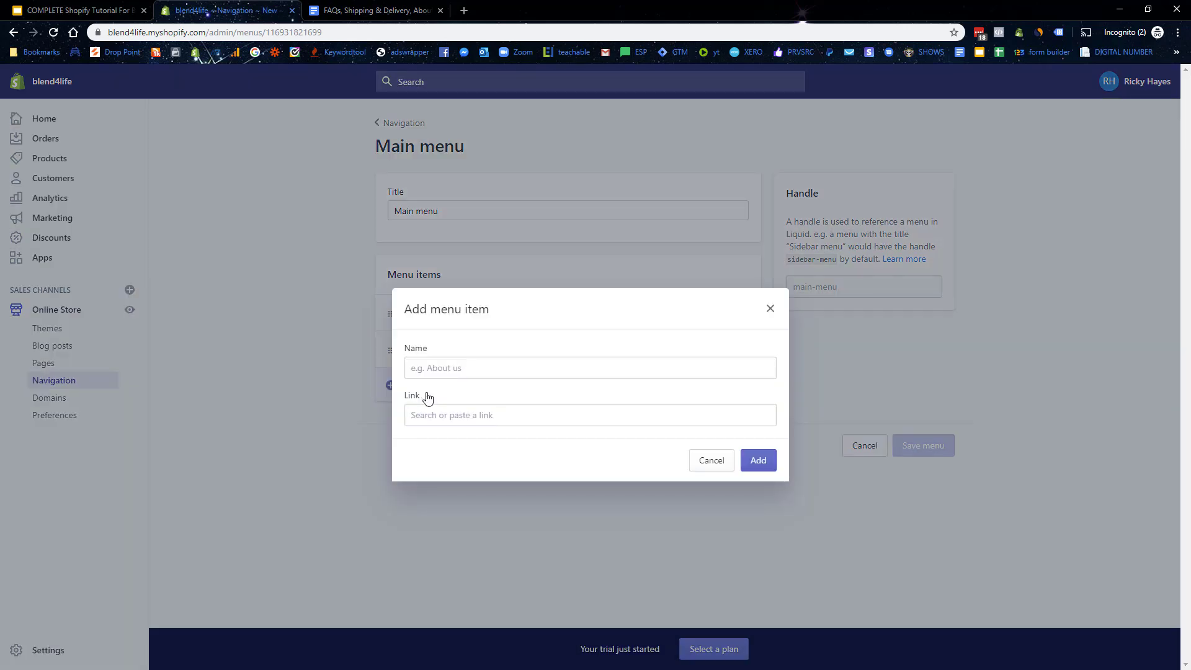
{"action": "left_click", "coordinate": [465, 418]}
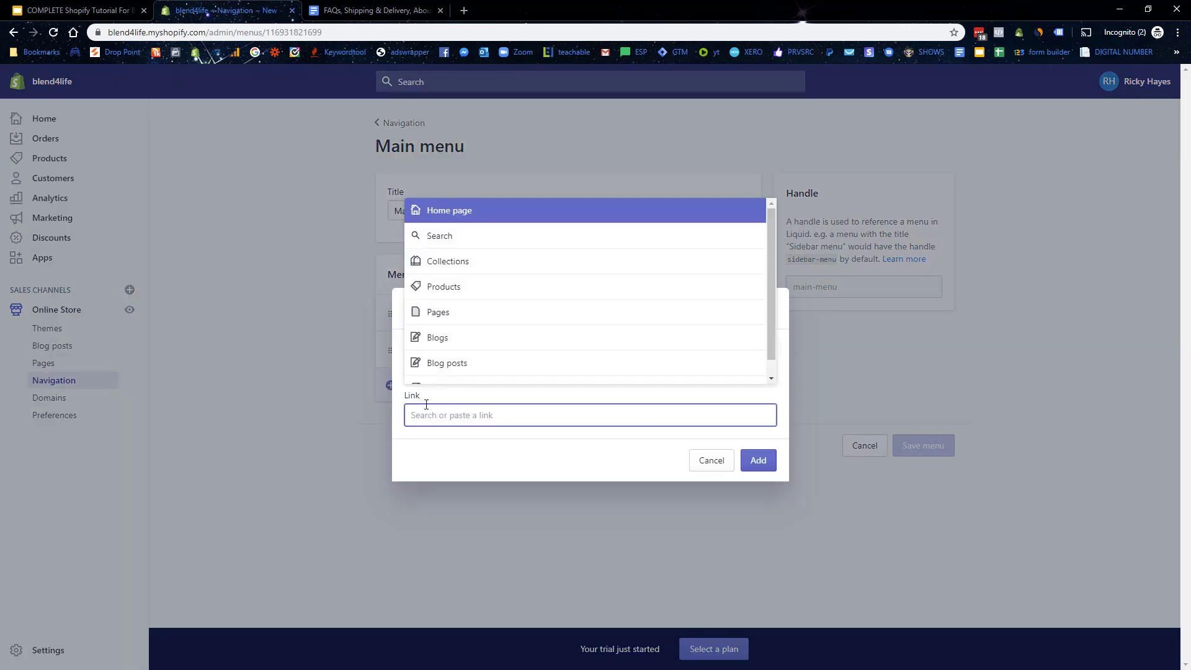
{"action": "left_click", "coordinate": [448, 314]}
{"action": "left_click", "coordinate": [444, 327]}
{"action": "left_click", "coordinate": [759, 461]}
Step: Add Contact Us and Frequently Asked Questions page links and save the Main menu
{"action": "left_click", "coordinate": [432, 423]}
{"action": "left_click", "coordinate": [447, 415]}
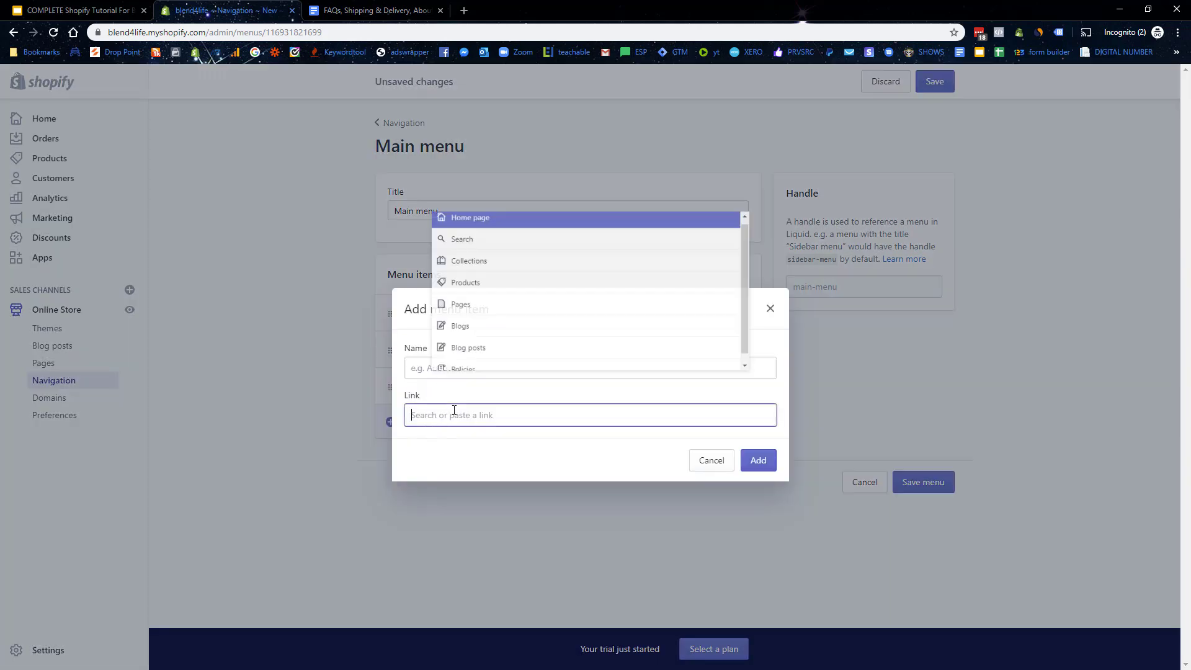
{"action": "left_click", "coordinate": [451, 311]}
{"action": "left_click", "coordinate": [447, 345]}
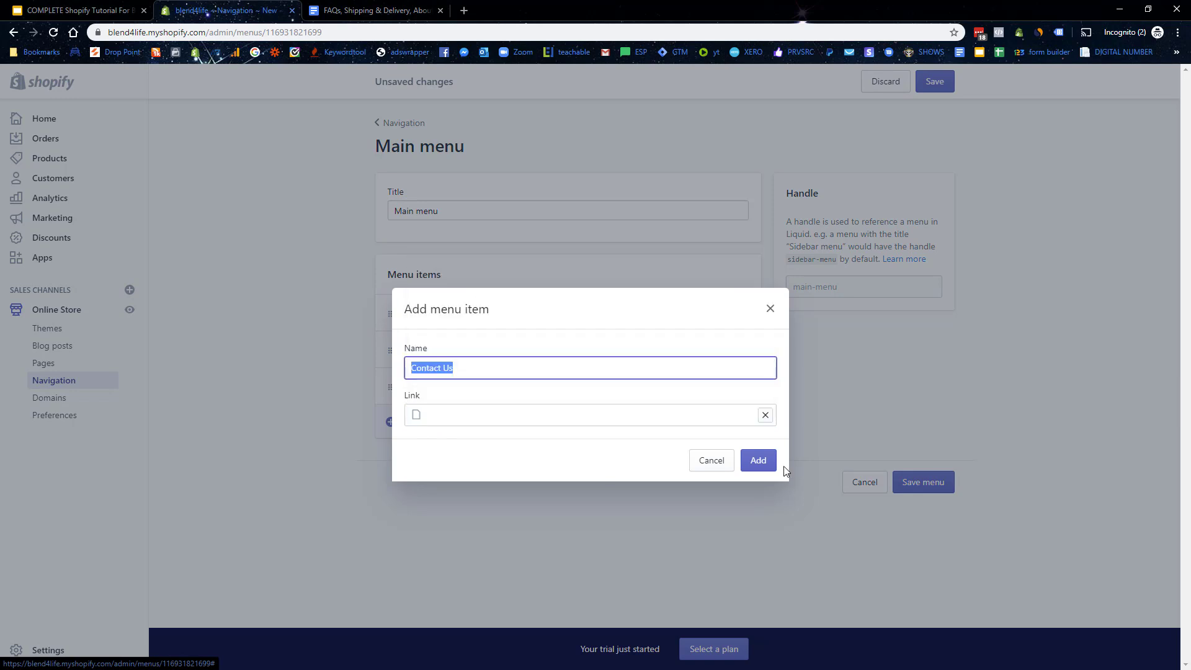
{"action": "left_click", "coordinate": [764, 463]}
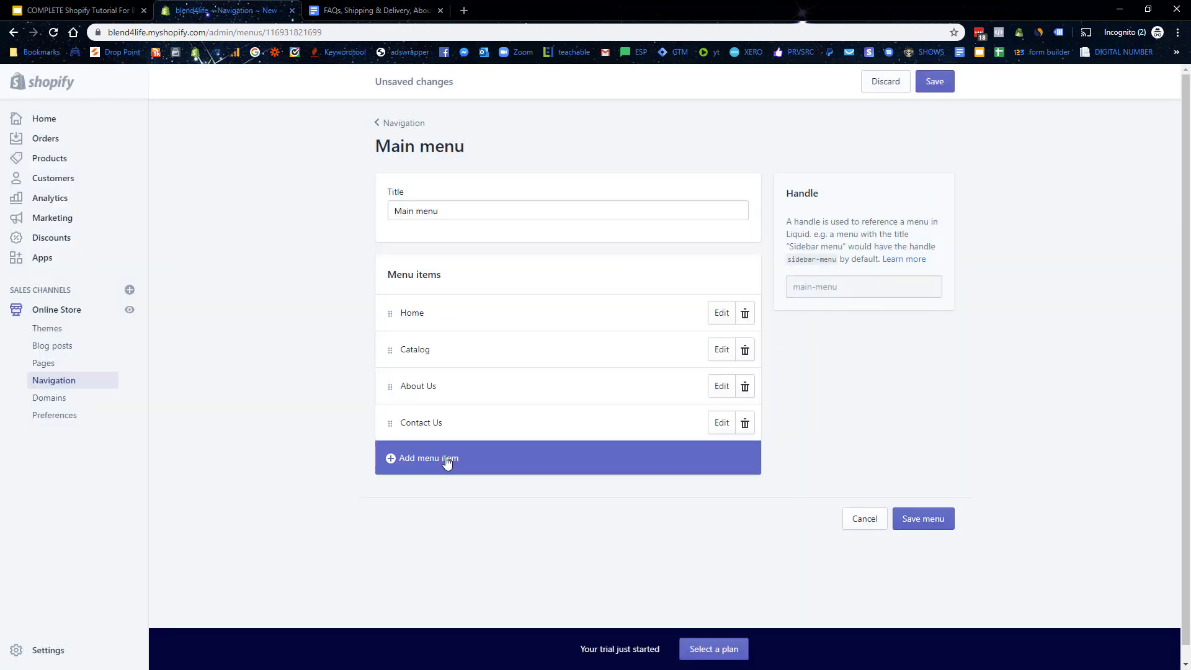
{"action": "left_click", "coordinate": [447, 462]}
{"action": "left_click", "coordinate": [457, 414]}
{"action": "left_click", "coordinate": [452, 313]}
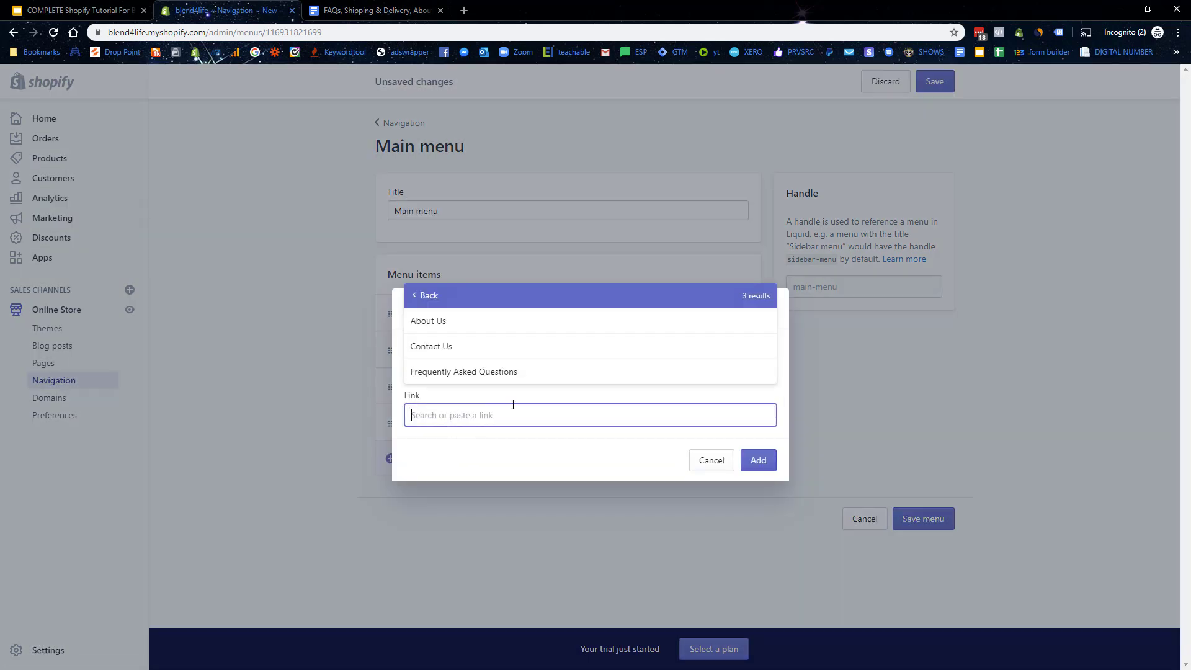
{"action": "left_click", "coordinate": [486, 372]}
{"action": "left_click", "coordinate": [758, 460]}
{"action": "left_click", "coordinate": [924, 554]}
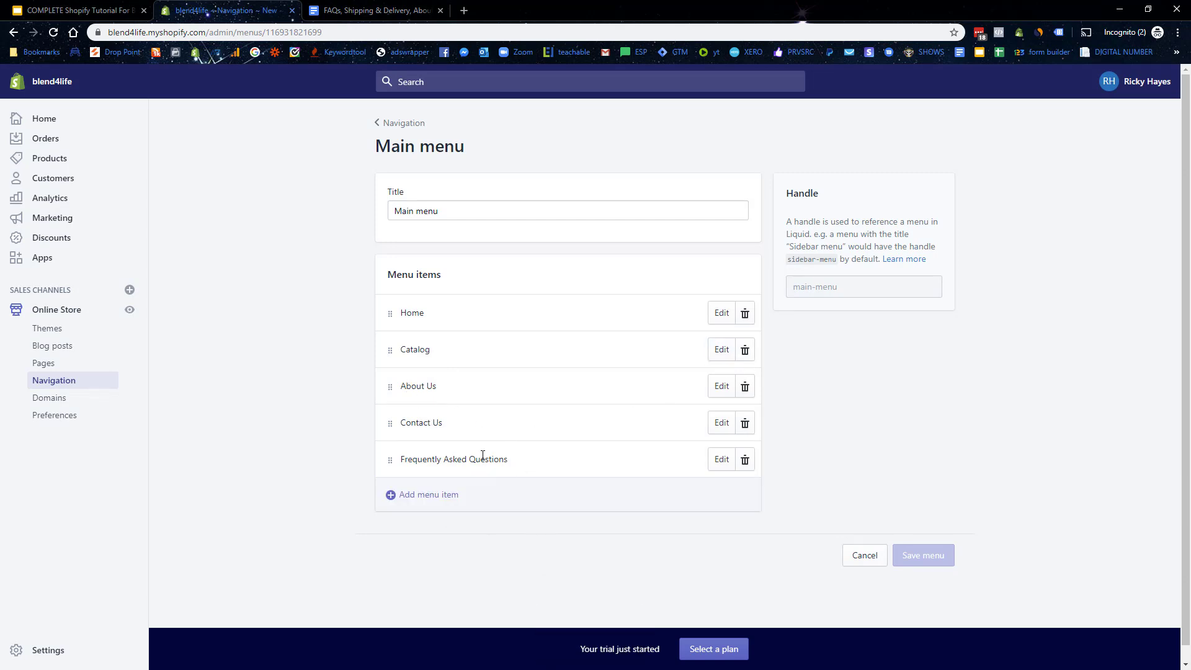
{"action": "left_click", "coordinate": [383, 125]}
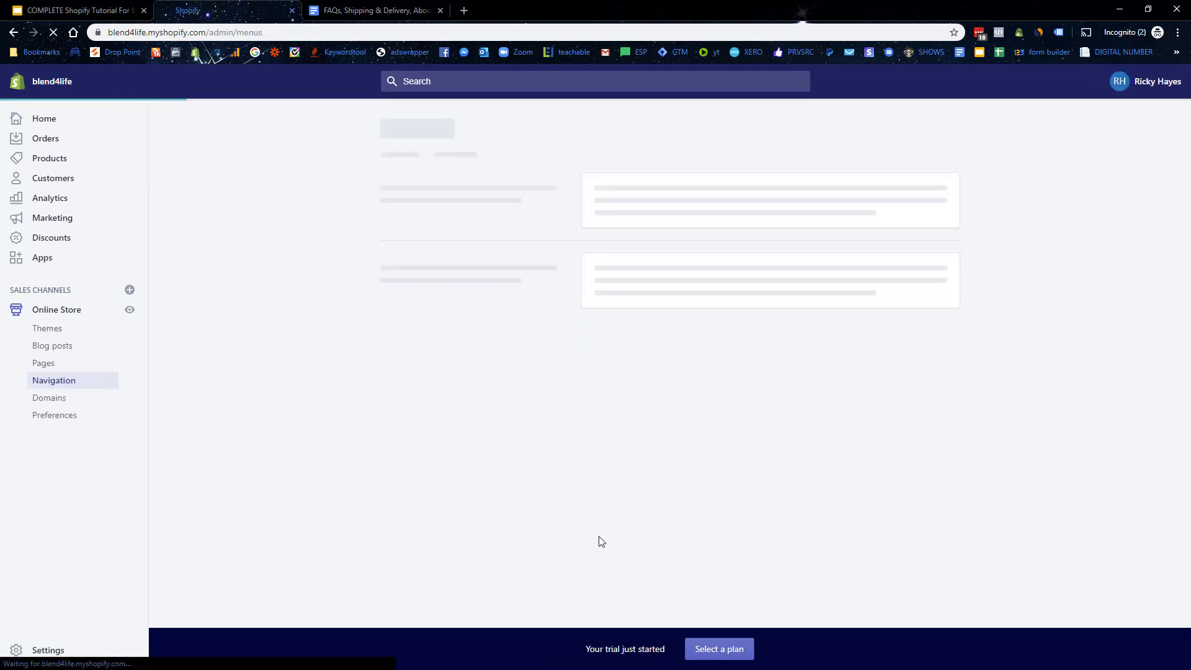
Step: Add an About Us page link to the Footer menu
{"action": "left_click", "coordinate": [591, 261]}
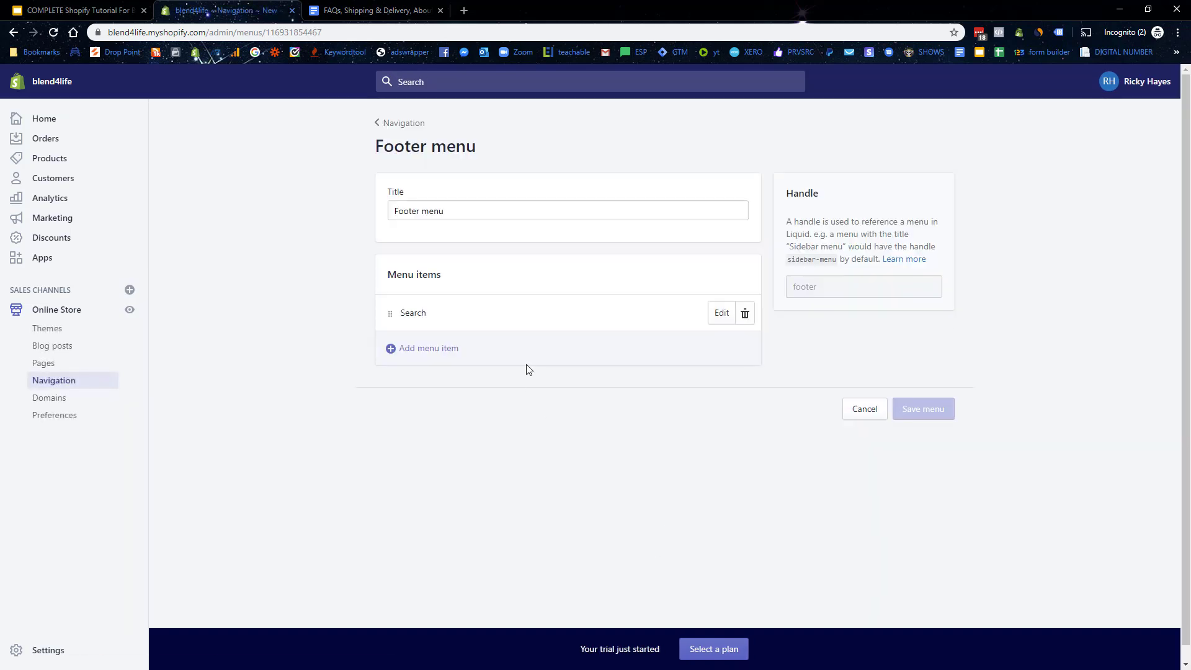
{"action": "left_click", "coordinate": [420, 350]}
{"action": "left_click", "coordinate": [459, 415]}
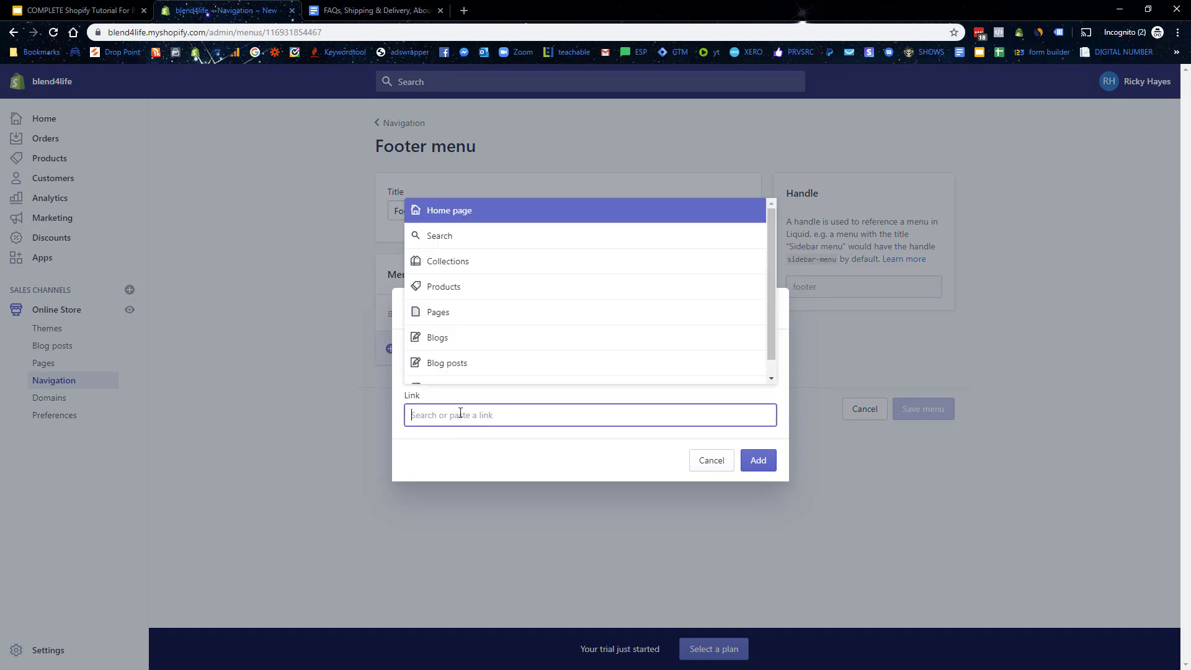
{"action": "left_click", "coordinate": [445, 312]}
{"action": "left_click", "coordinate": [472, 320]}
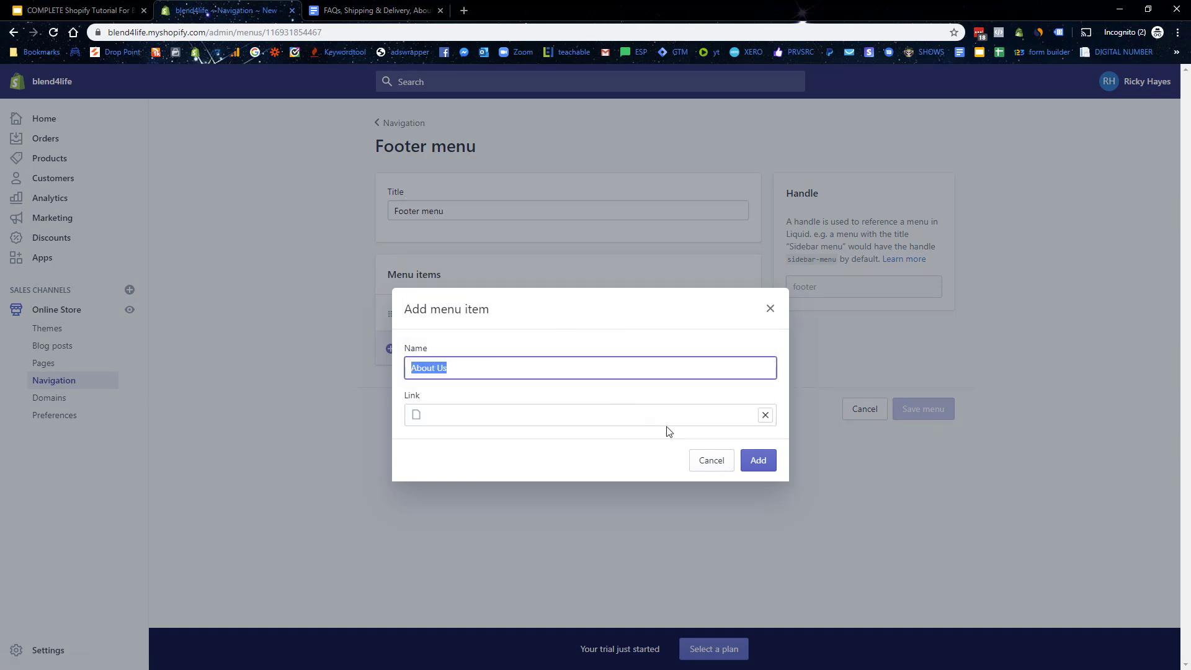
{"action": "left_click", "coordinate": [758, 460]}
Step: Add Contact Us and Frequently Asked Questions links and save the Footer menu
{"action": "left_click", "coordinate": [436, 386]}
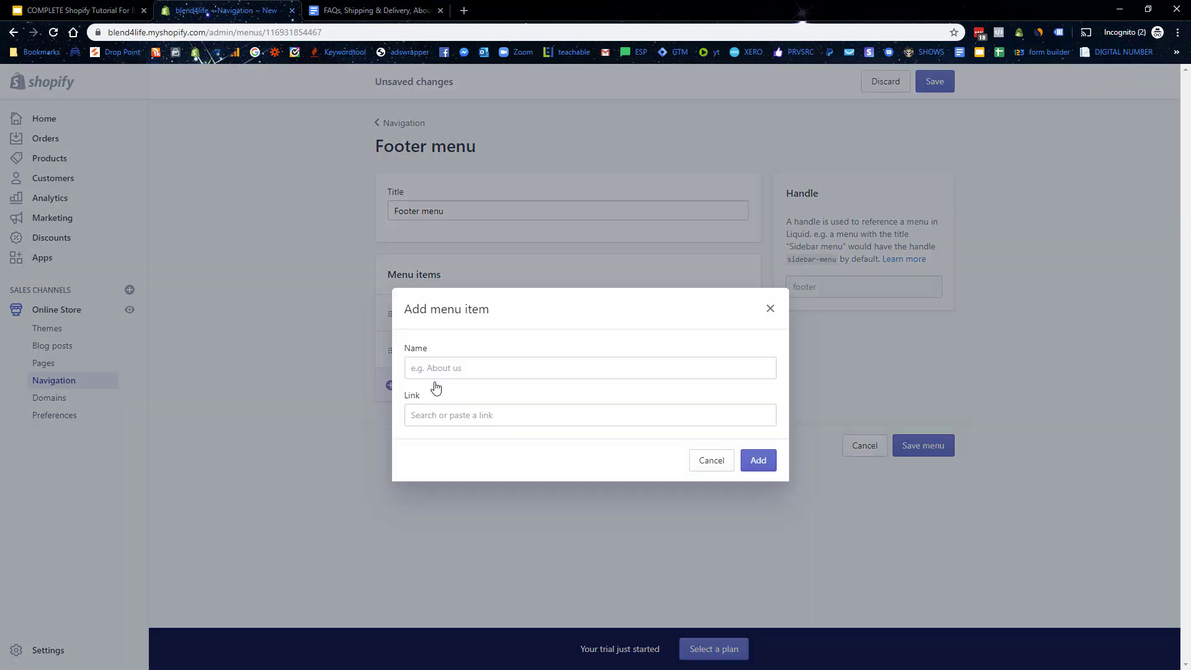
{"action": "left_click", "coordinate": [476, 425]}
{"action": "left_click", "coordinate": [458, 310]}
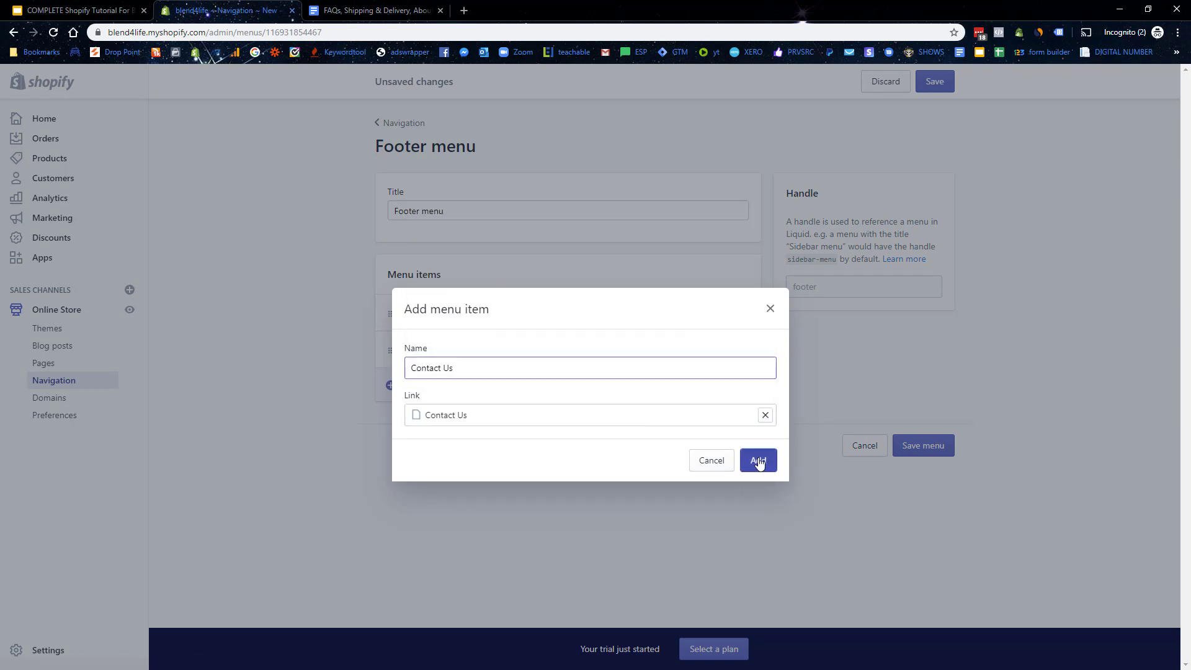
{"action": "left_click", "coordinate": [758, 460]}
{"action": "left_click", "coordinate": [462, 417]}
{"action": "left_click", "coordinate": [460, 412]}
{"action": "left_click", "coordinate": [466, 315]}
{"action": "left_click", "coordinate": [502, 372]}
{"action": "left_click", "coordinate": [757, 459]}
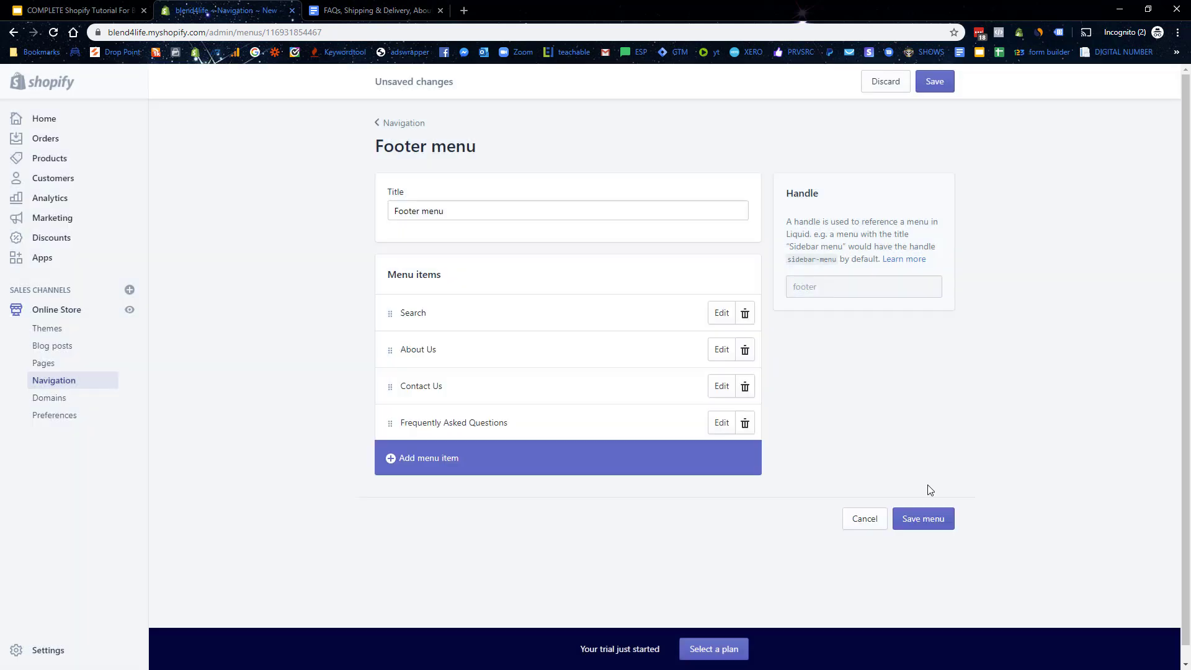
{"action": "left_click", "coordinate": [935, 519]}
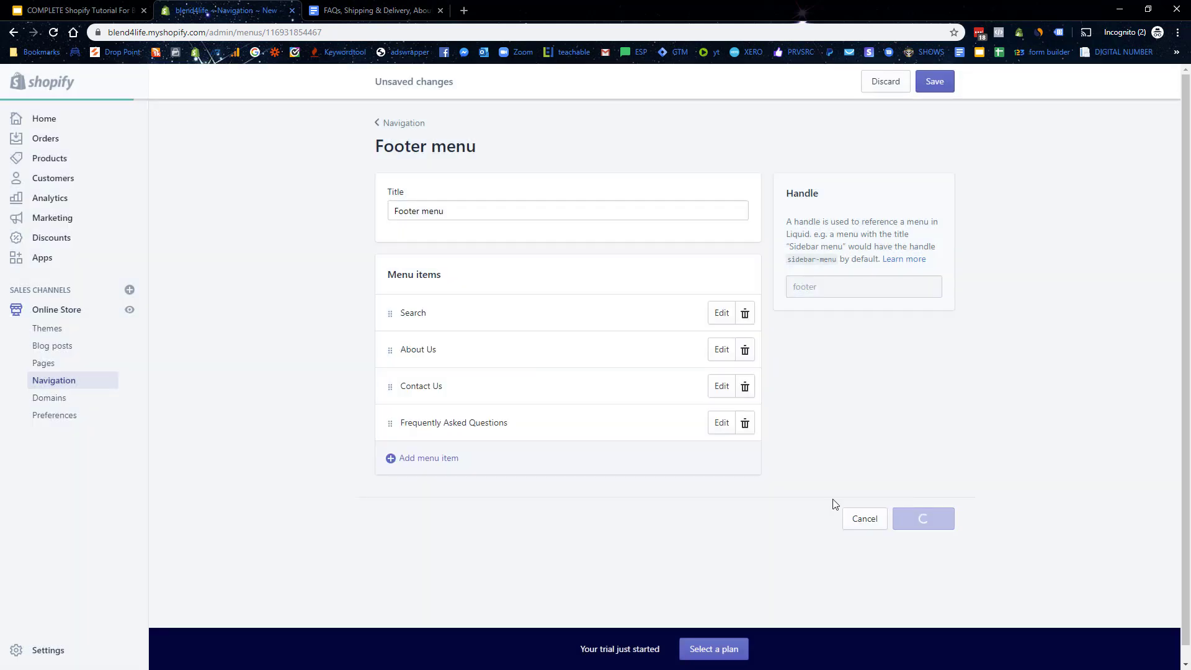
Step: Try adding a Blogs link to the footer, then abandon it when none exist
{"action": "left_click", "coordinate": [453, 463]}
{"action": "left_click", "coordinate": [457, 415]}
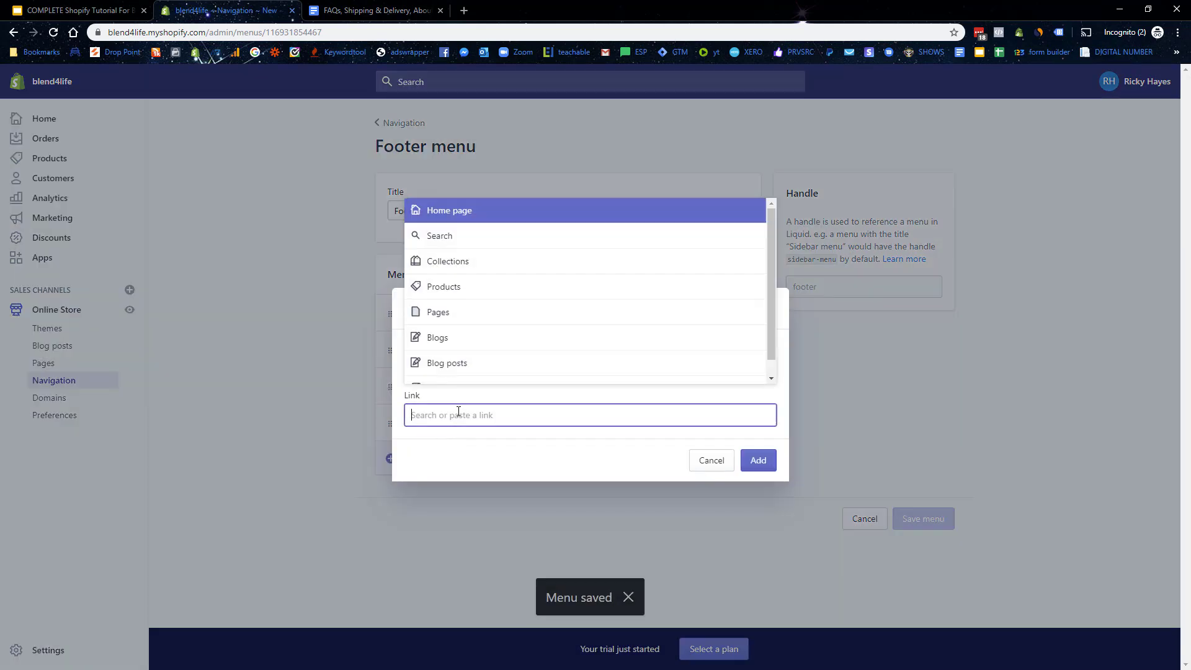
{"action": "scroll", "coordinate": [464, 360], "scroll_direction": "down", "scroll_amount": 1}
{"action": "left_click", "coordinate": [462, 363]}
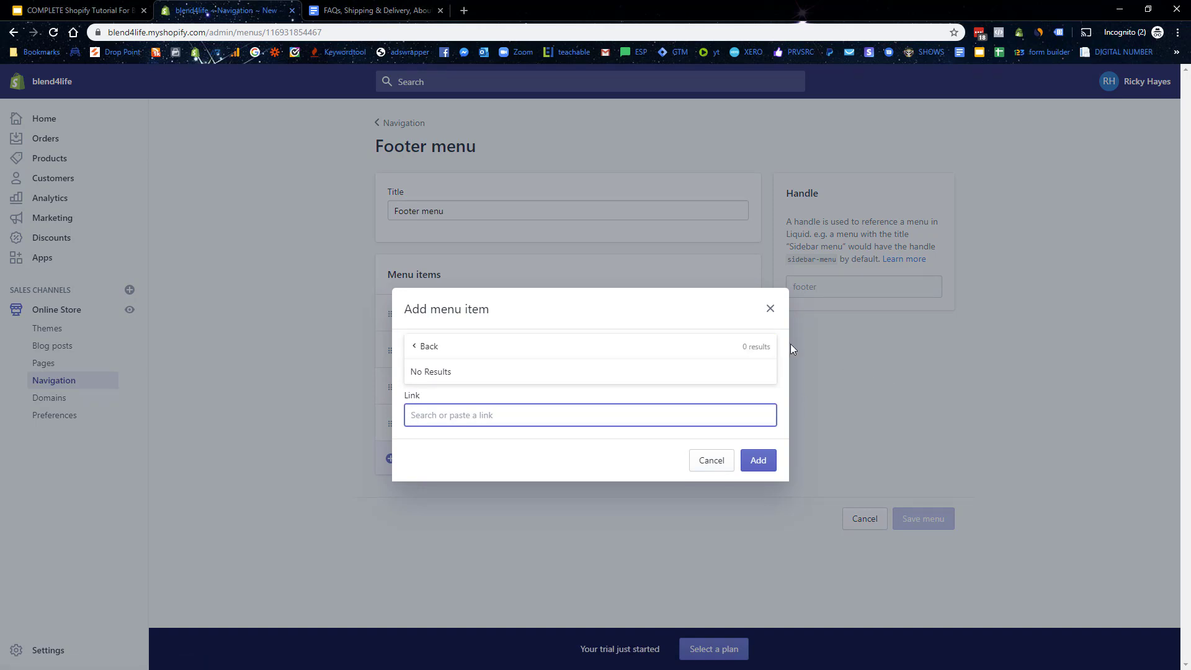
{"action": "left_click", "coordinate": [770, 309]}
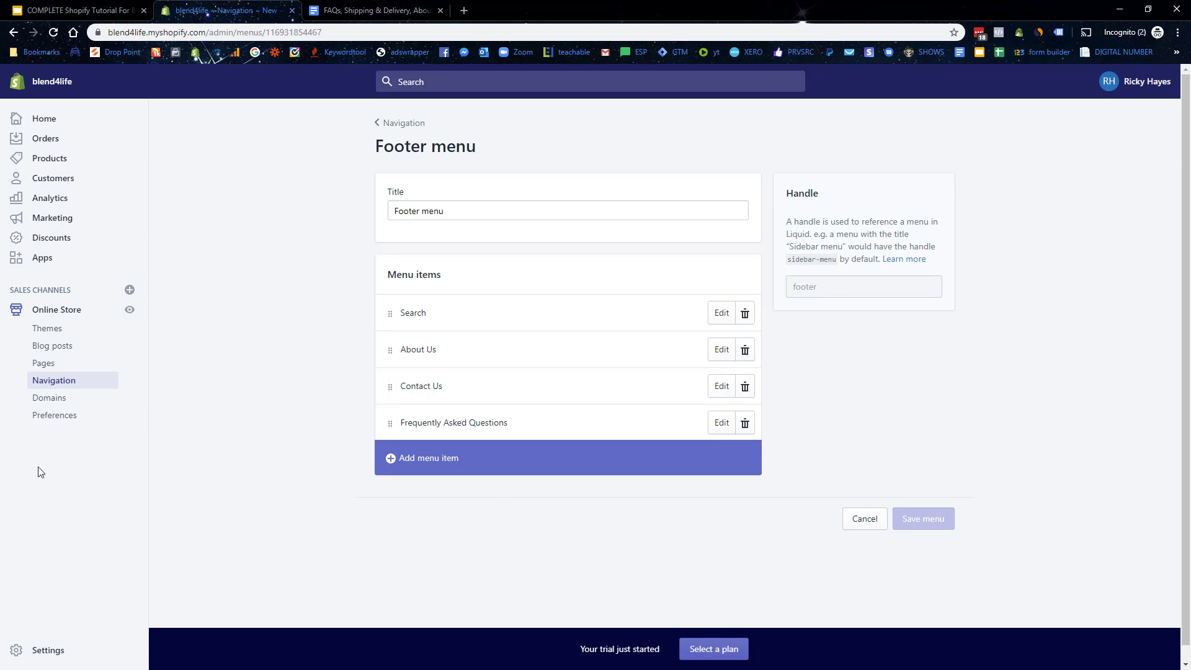
Step: Look over the Domains page and the Buy new domain form, then return to Domains
{"action": "left_click", "coordinate": [50, 399]}
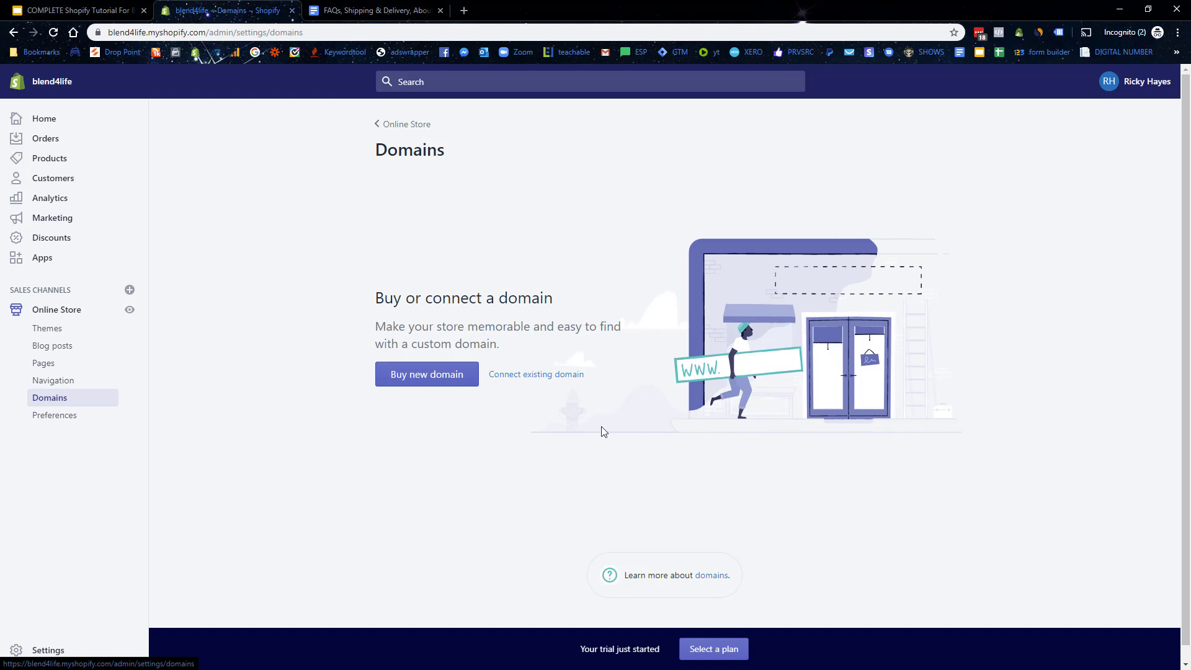
{"action": "left_click", "coordinate": [400, 382]}
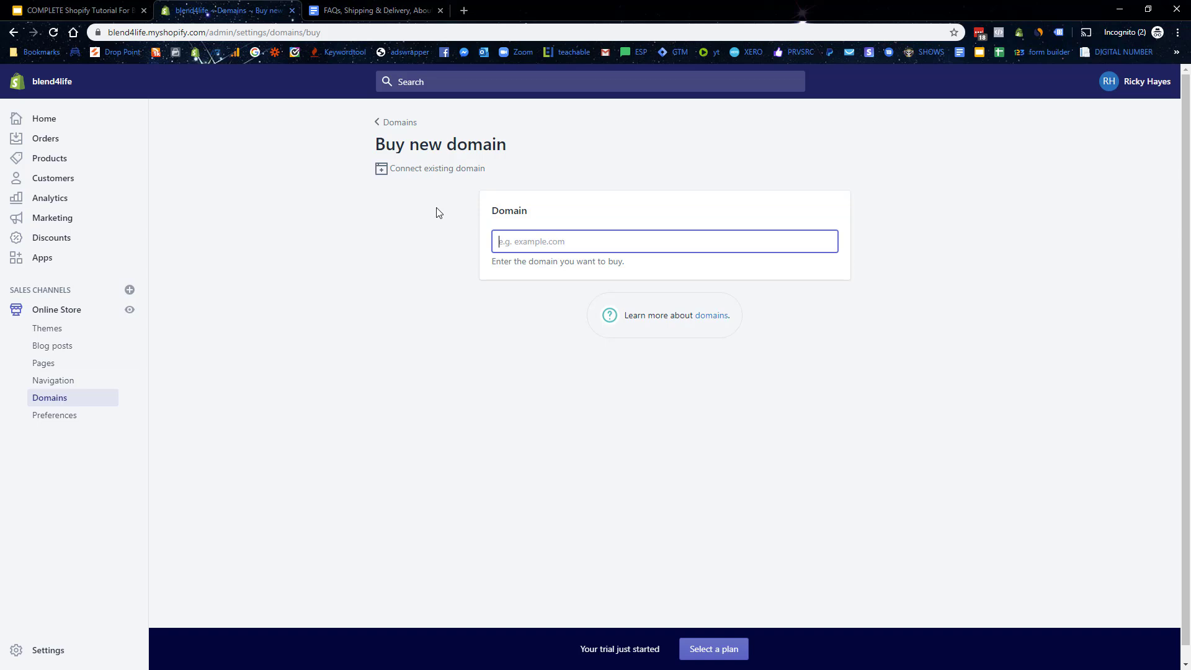
{"action": "left_click", "coordinate": [383, 124]}
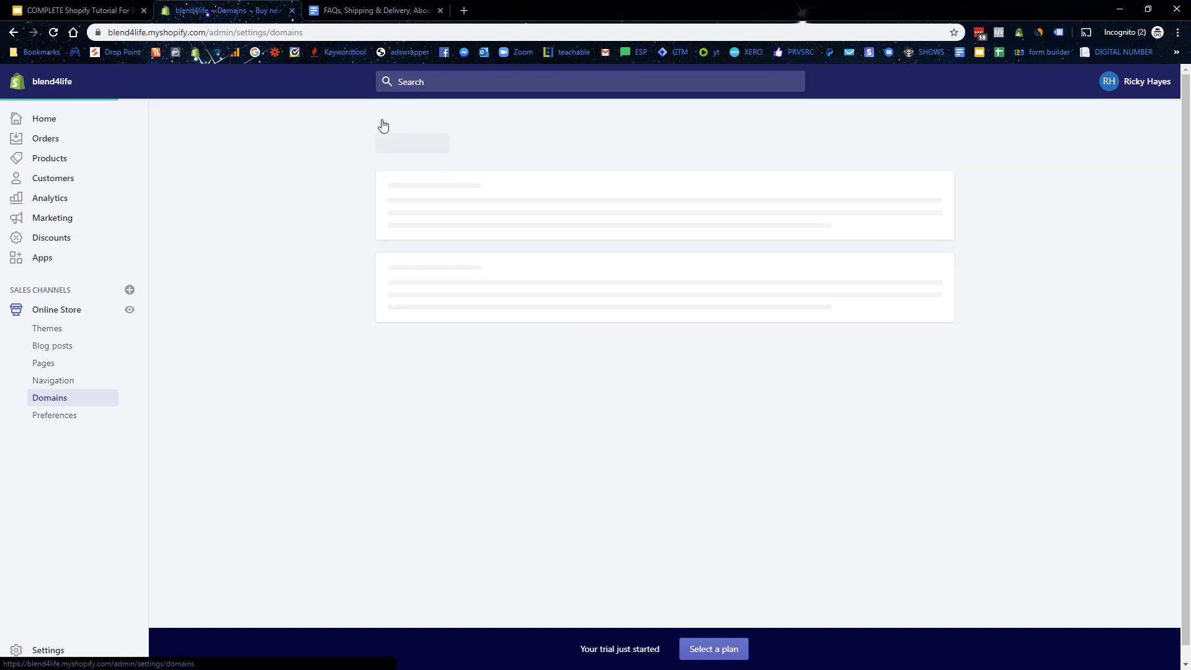
Step: Save homepage title 'Blend4Life || The Healthiest And Fastest Way To A Better You' plus free-shipping, 24/7-service meta description
{"action": "left_click", "coordinate": [74, 417]}
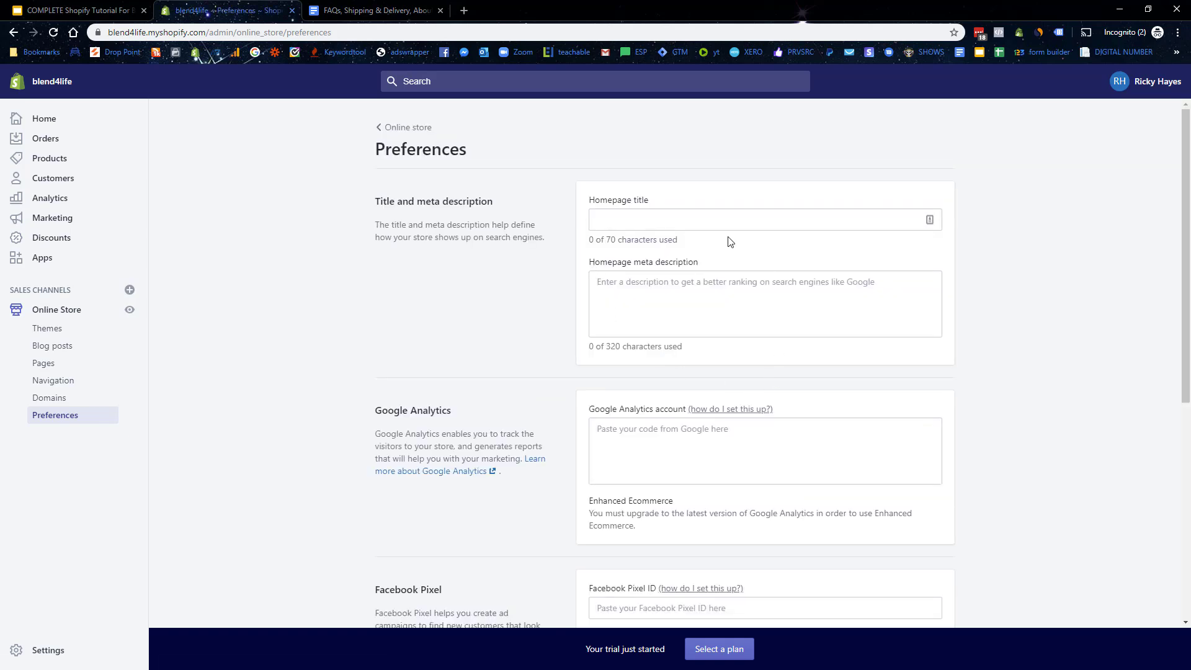
{"action": "left_click", "coordinate": [635, 213]}
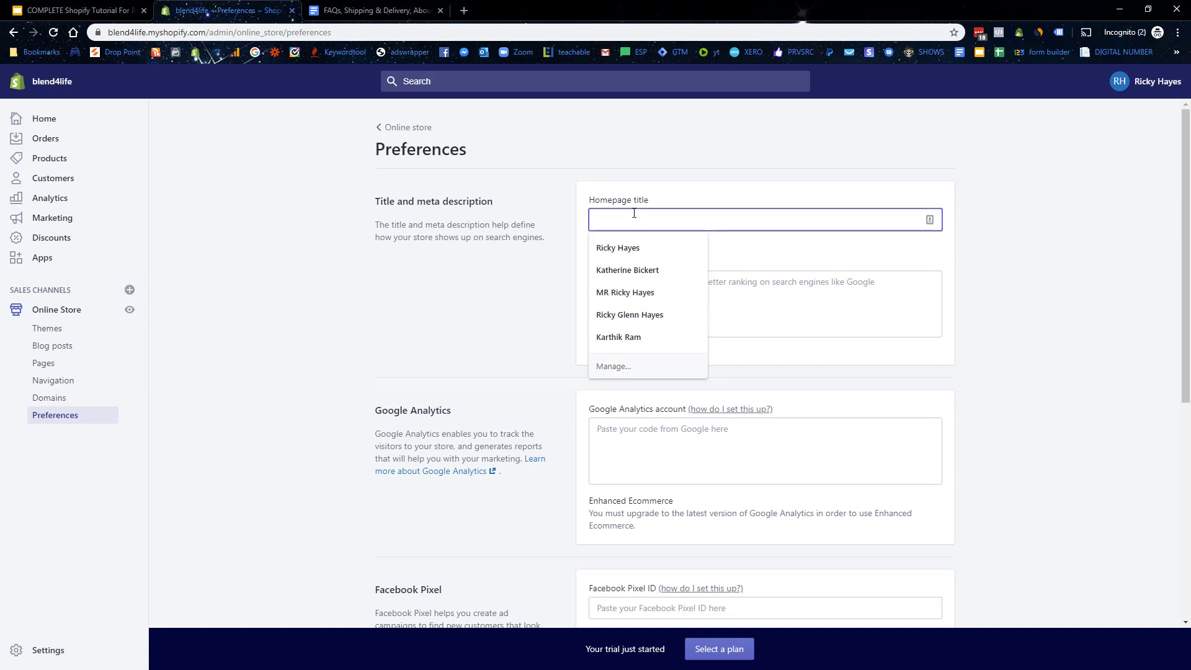
{"action": "type", "text": "Bl"}
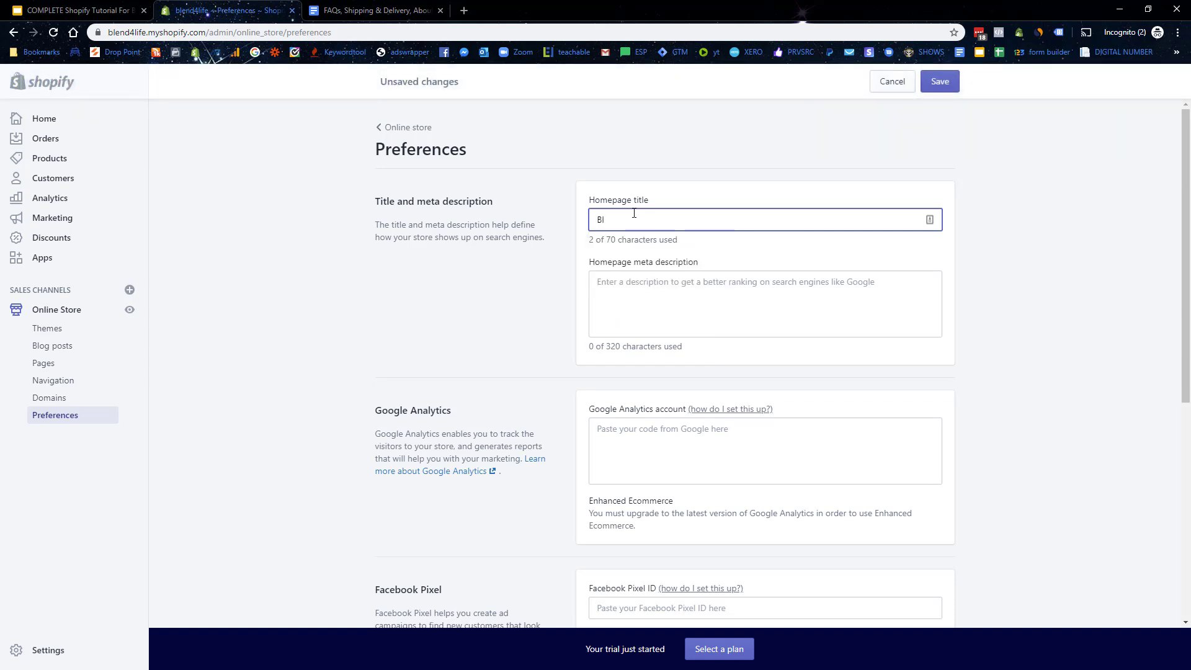
{"action": "type", "text": "end4Life |"}
{"action": "type", "text": "|"}
{"action": "type", "text": "The Healt"}
{"action": "type", "text": "hiest "}
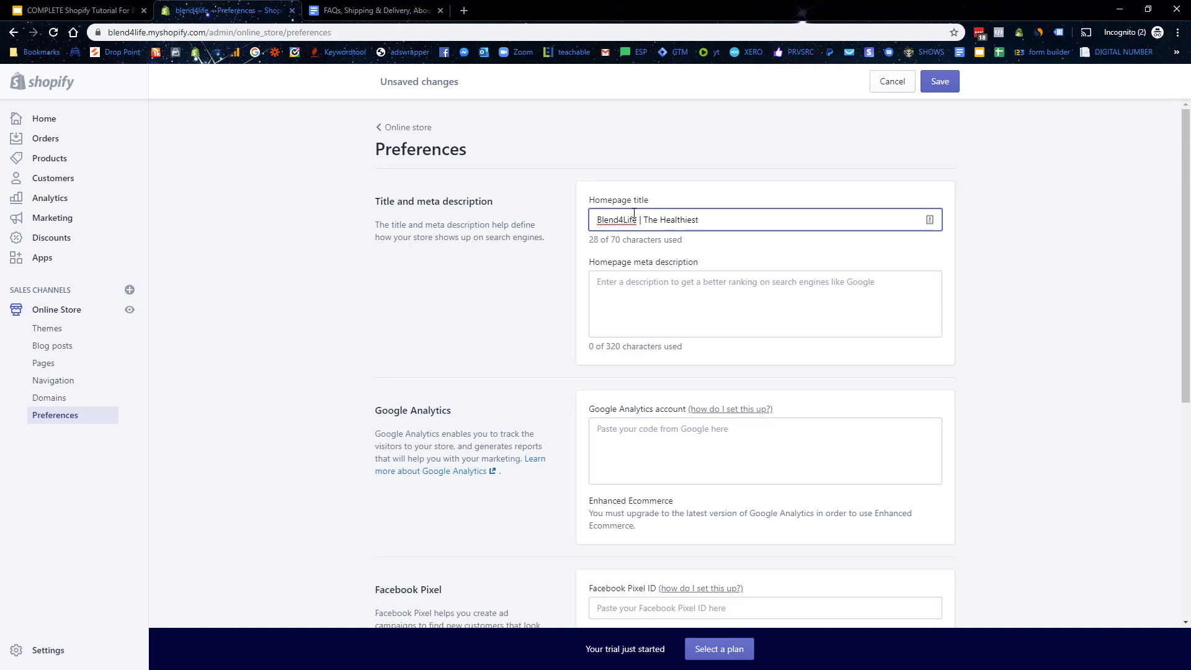
{"action": "type", "text": "And Fastest Way To A Better You"}
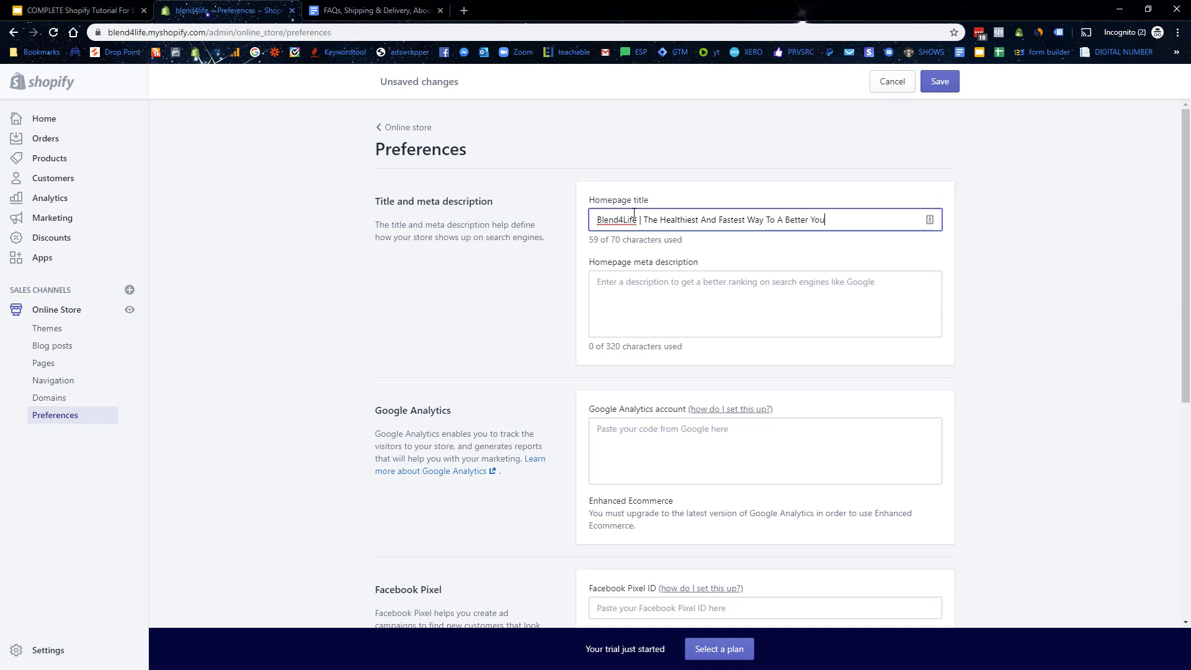
{"action": "left_click", "coordinate": [670, 299]}
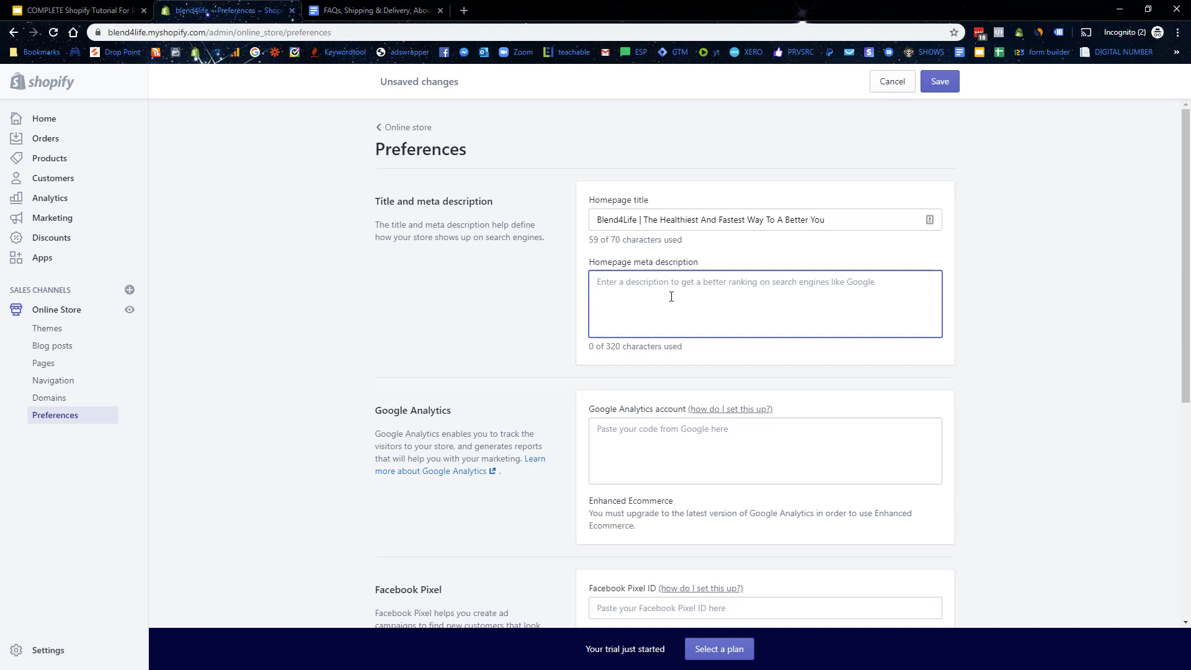
{"action": "type", "text": "Blend4"}
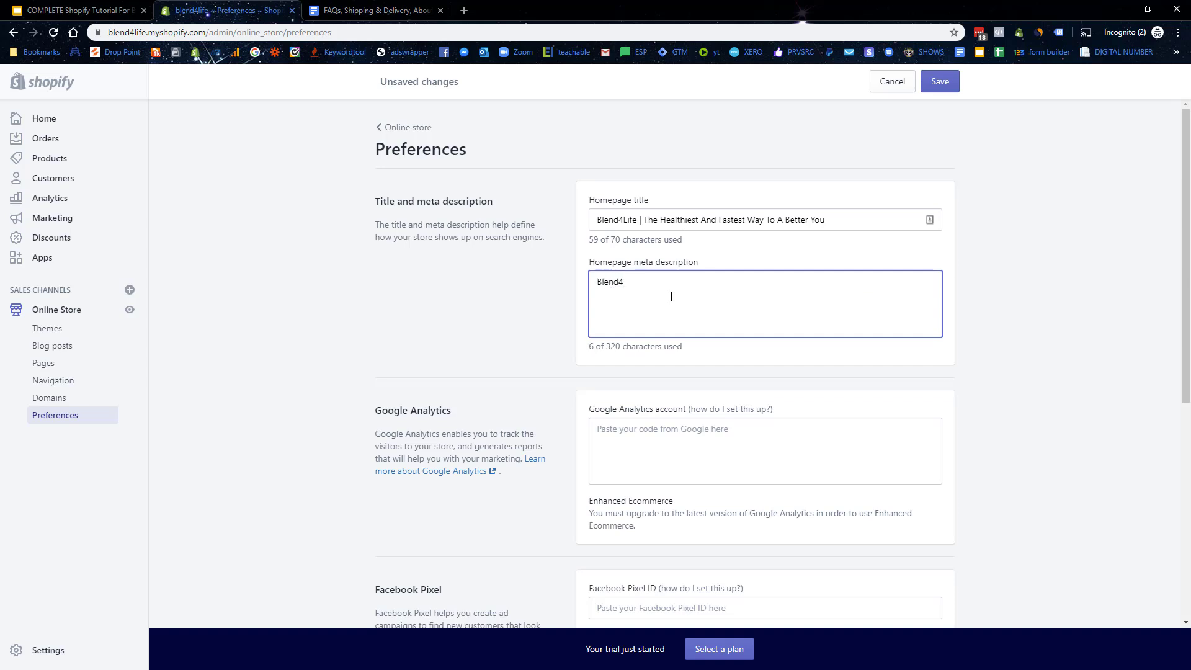
{"action": "type", "text": "Life"}
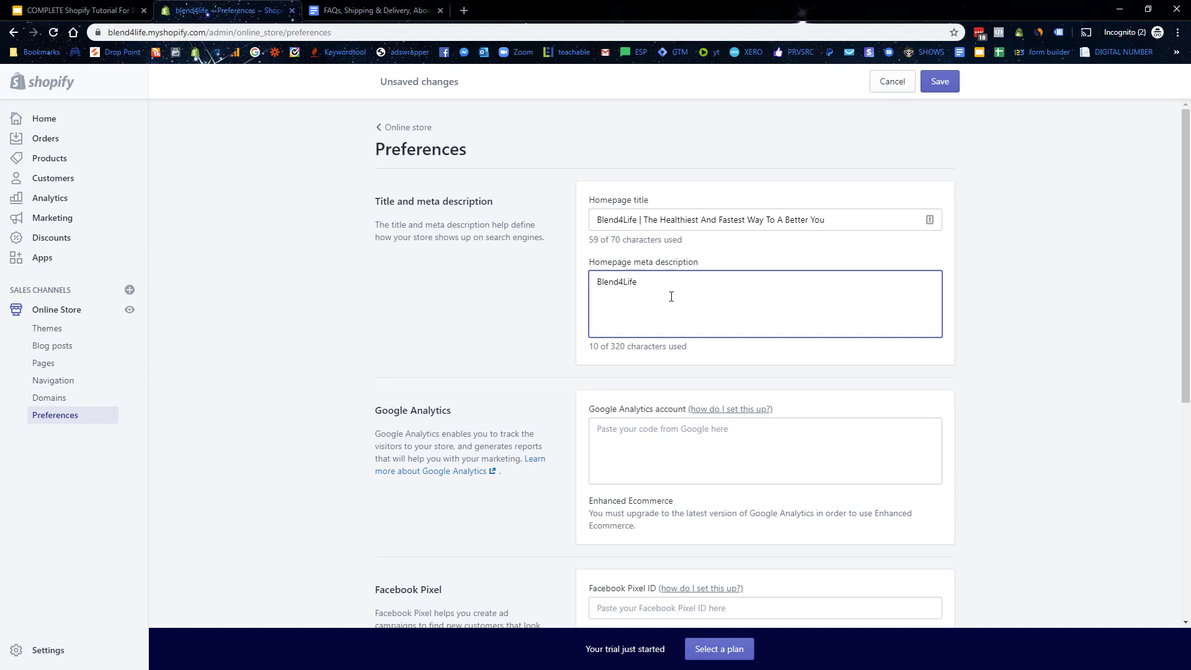
{"action": "type", "text": ". Free Shipping Worldwide. 24/7 Customer Se"}
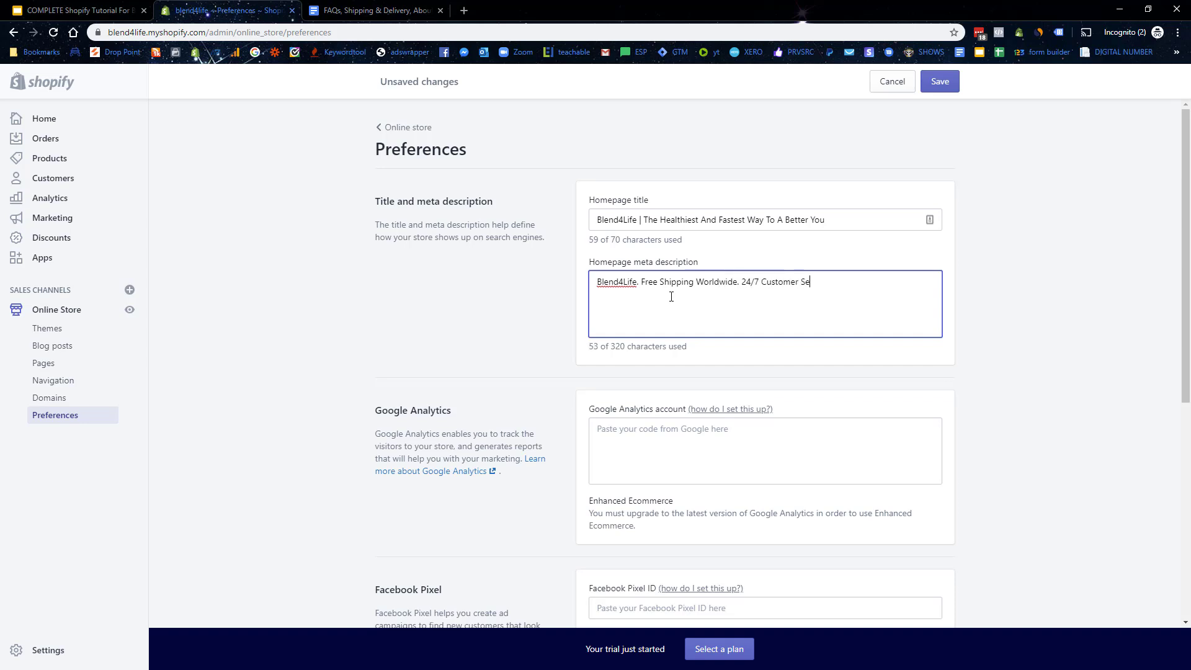
{"action": "type", "text": "rvice. Our Success Is Your Success."}
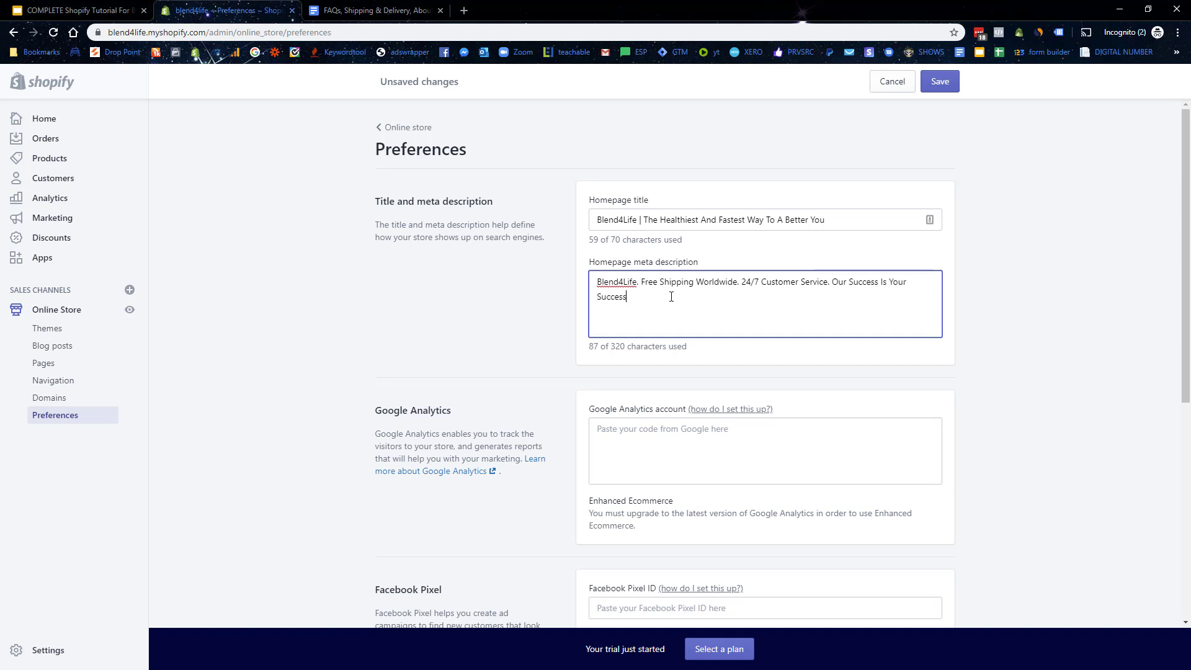
{"action": "left_click", "coordinate": [952, 89]}
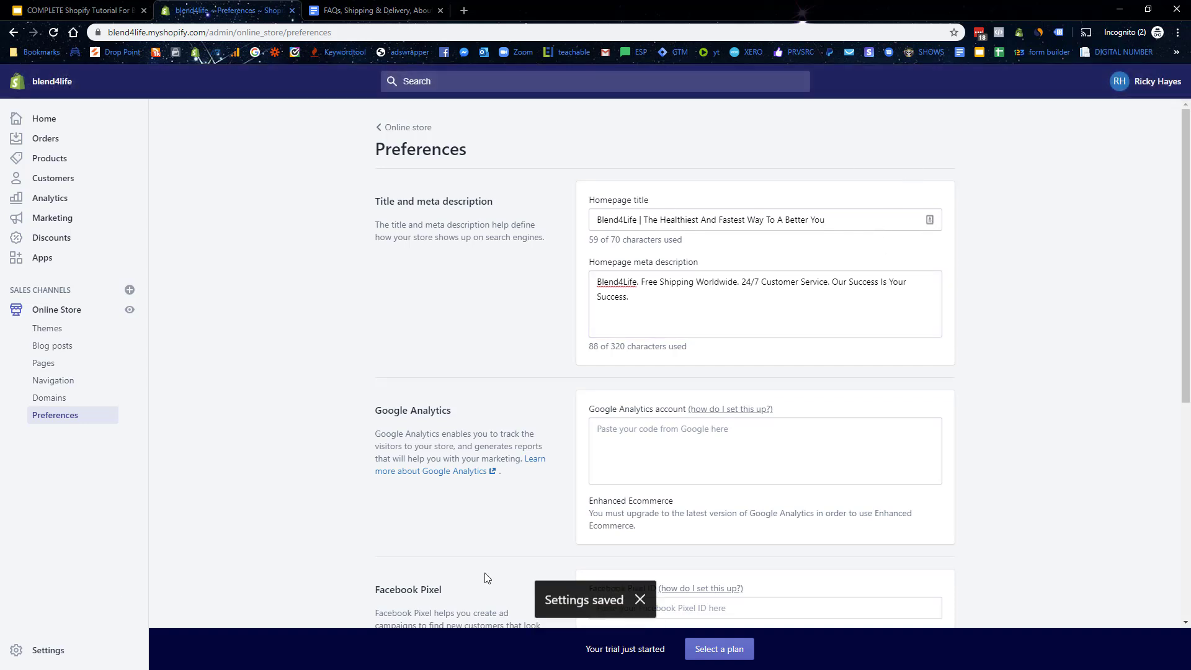
{"action": "scroll", "coordinate": [781, 305], "scroll_direction": "down", "scroll_amount": 2}
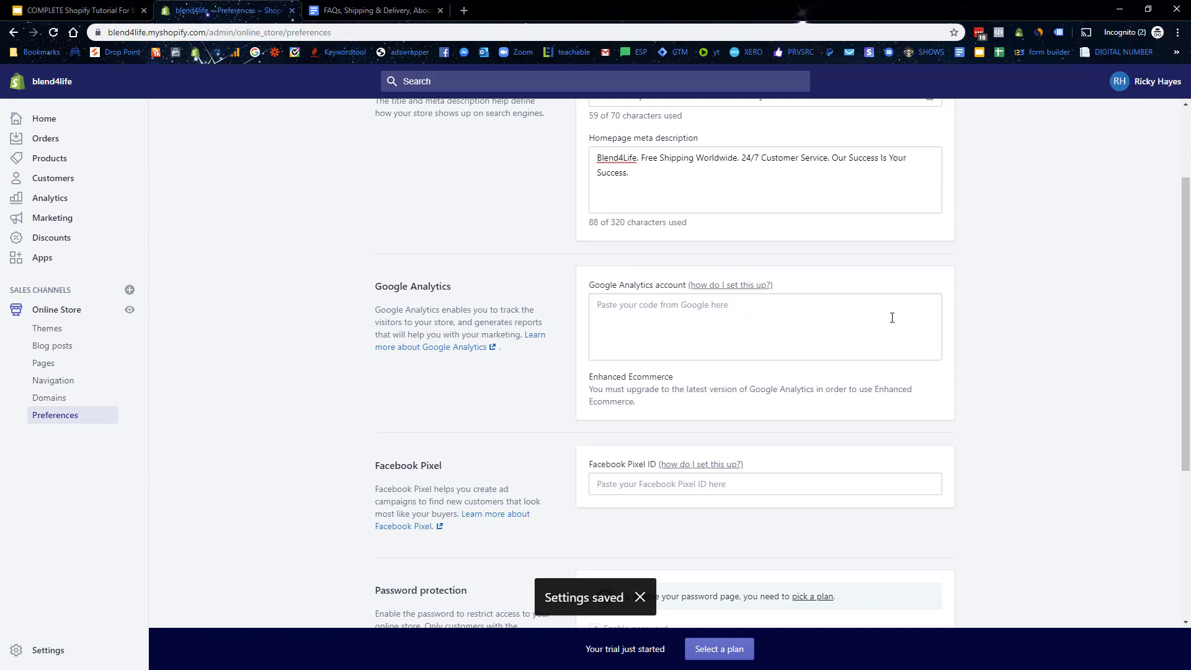
{"action": "scroll", "coordinate": [669, 471], "scroll_direction": "down", "scroll_amount": 3}
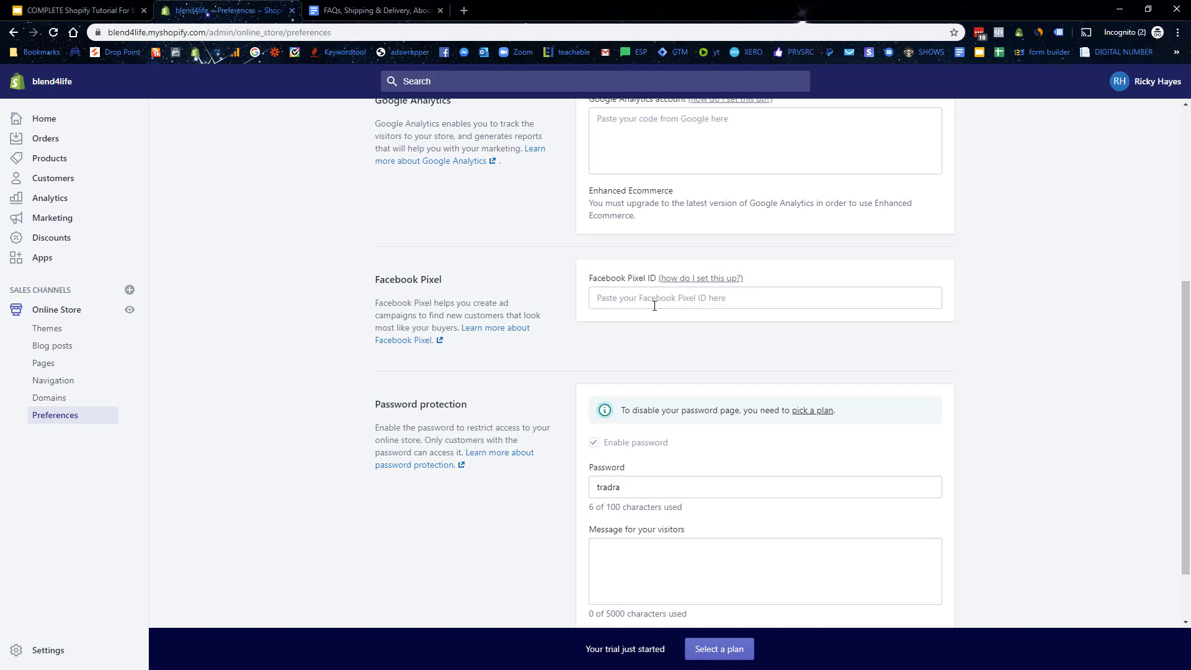
{"action": "scroll", "coordinate": [654, 305], "scroll_direction": "down", "scroll_amount": 2}
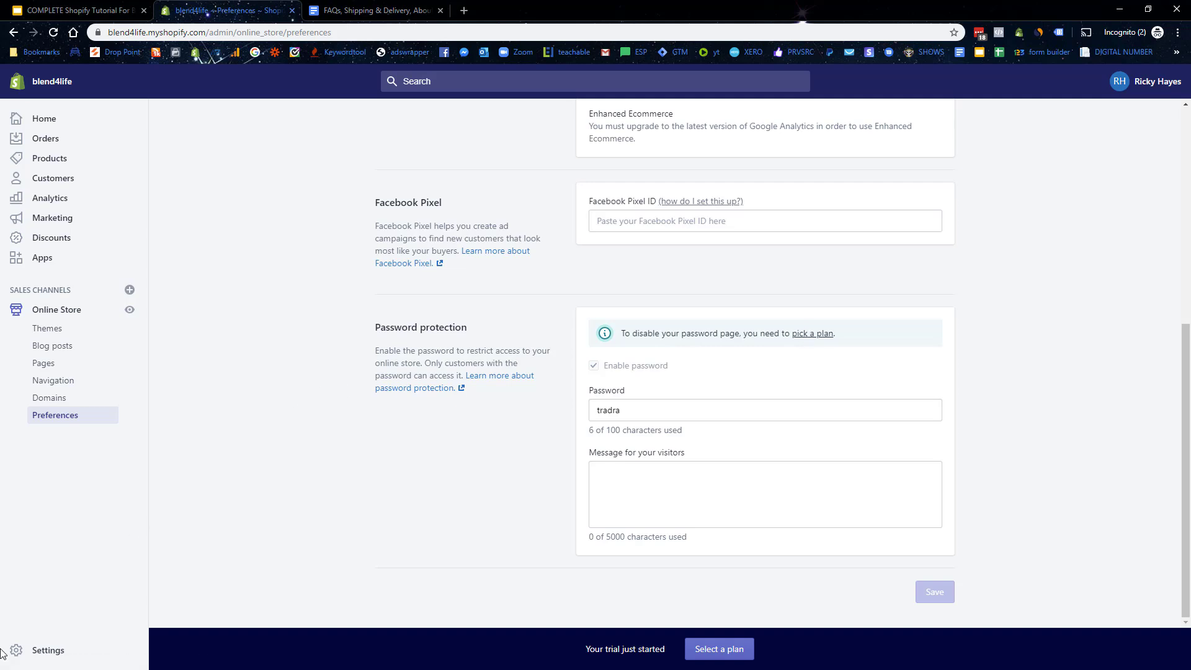
{"action": "left_click", "coordinate": [35, 656]}
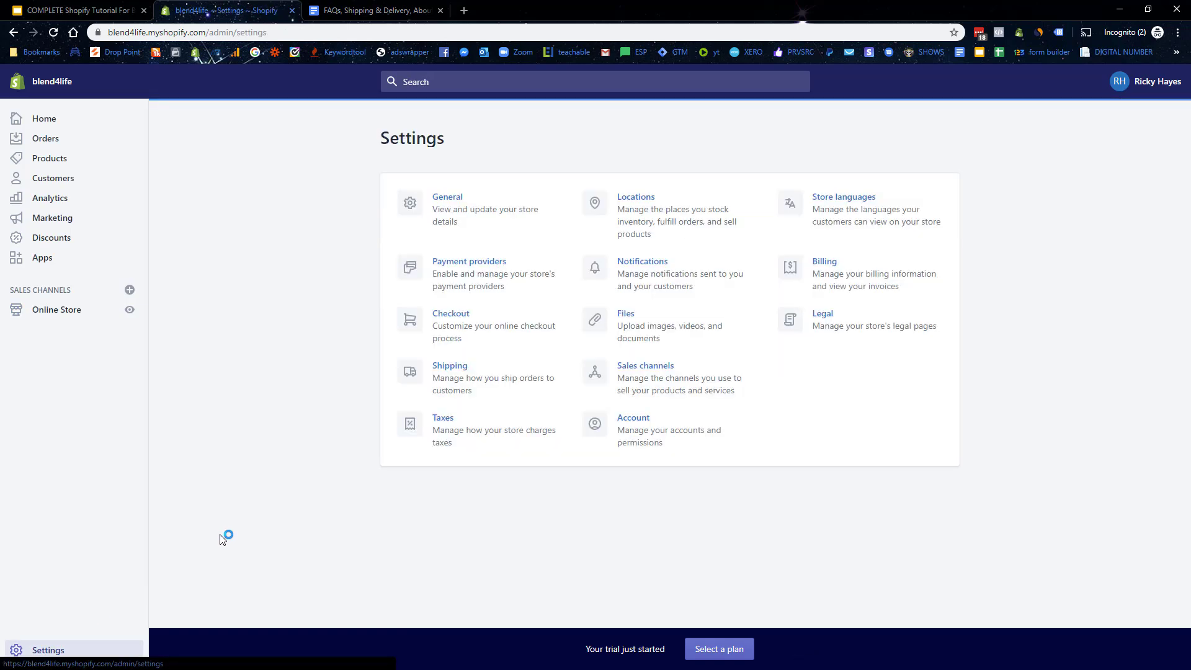
Step: Review the store name blend4life and customer contact address in General settings
{"action": "left_click", "coordinate": [405, 214]}
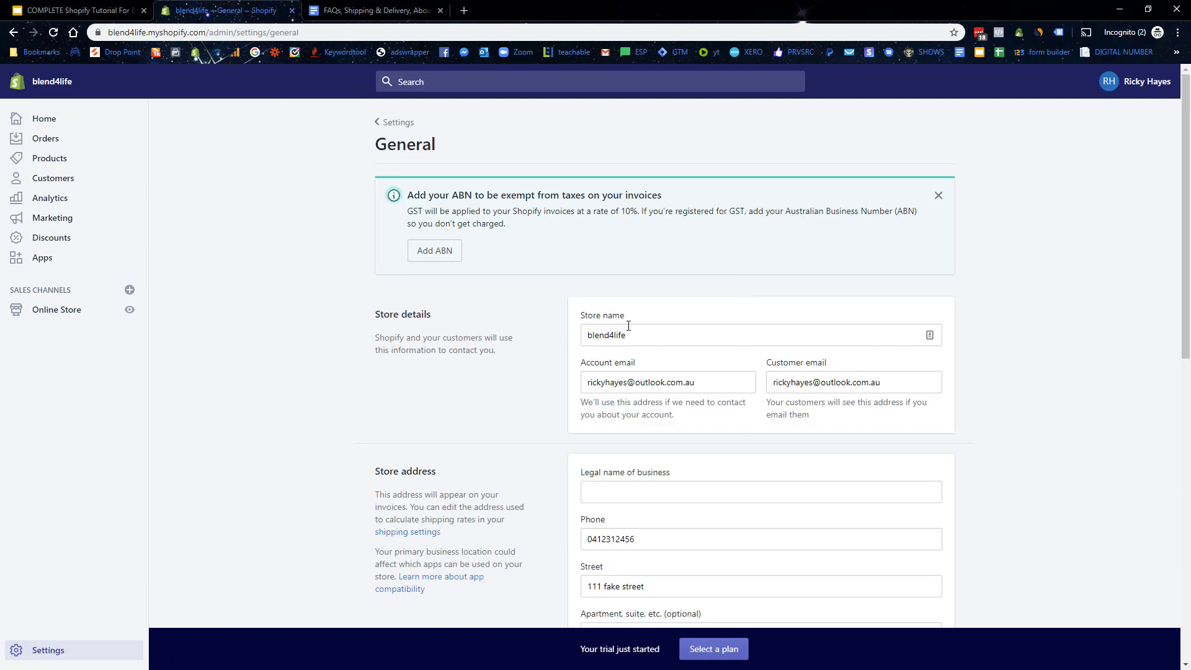
{"action": "double_click", "coordinate": [666, 328]}
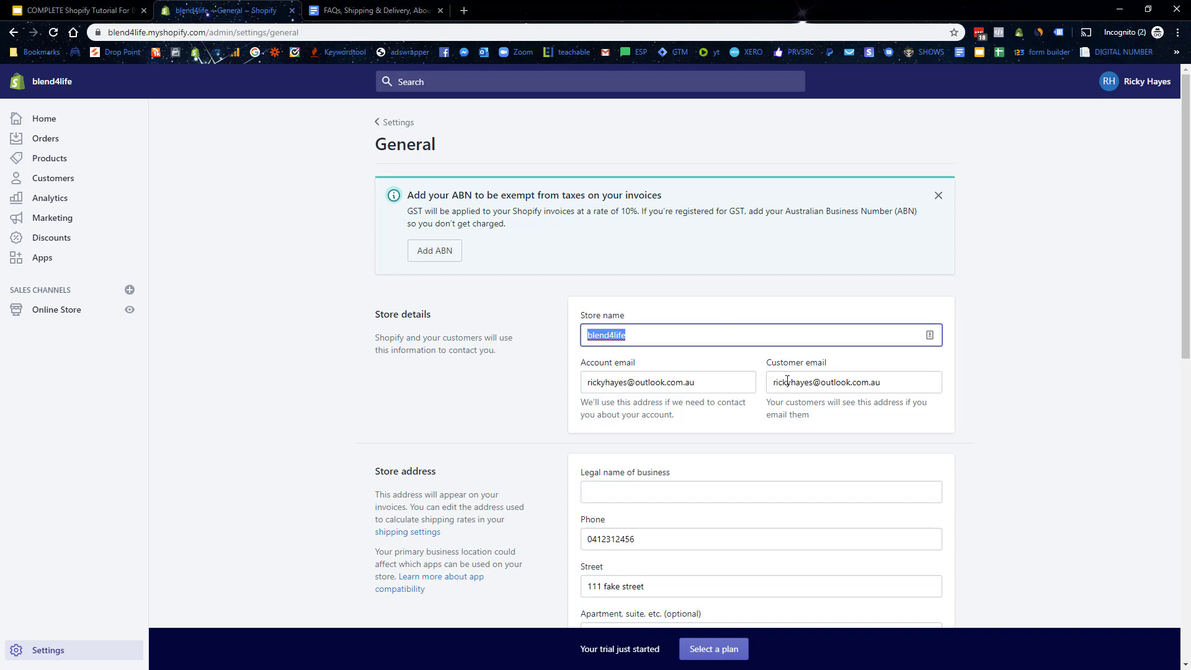
{"action": "left_click_drag", "start_coordinate": [920, 380], "coordinate": [554, 376]}
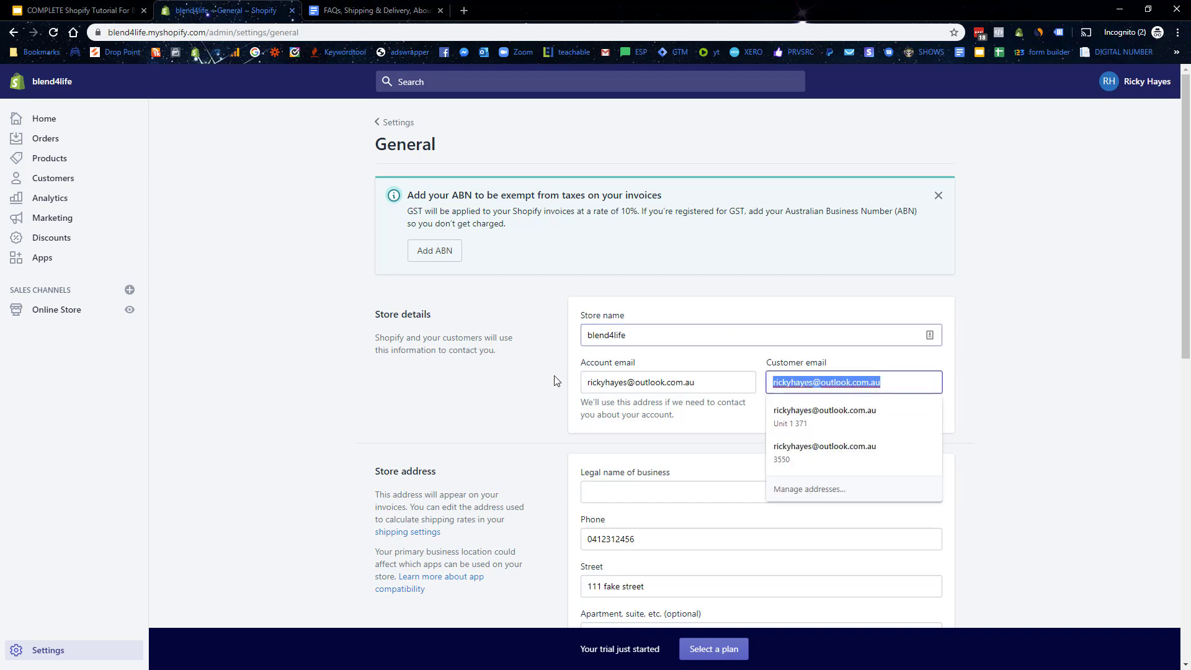
{"action": "left_click", "coordinate": [712, 301]}
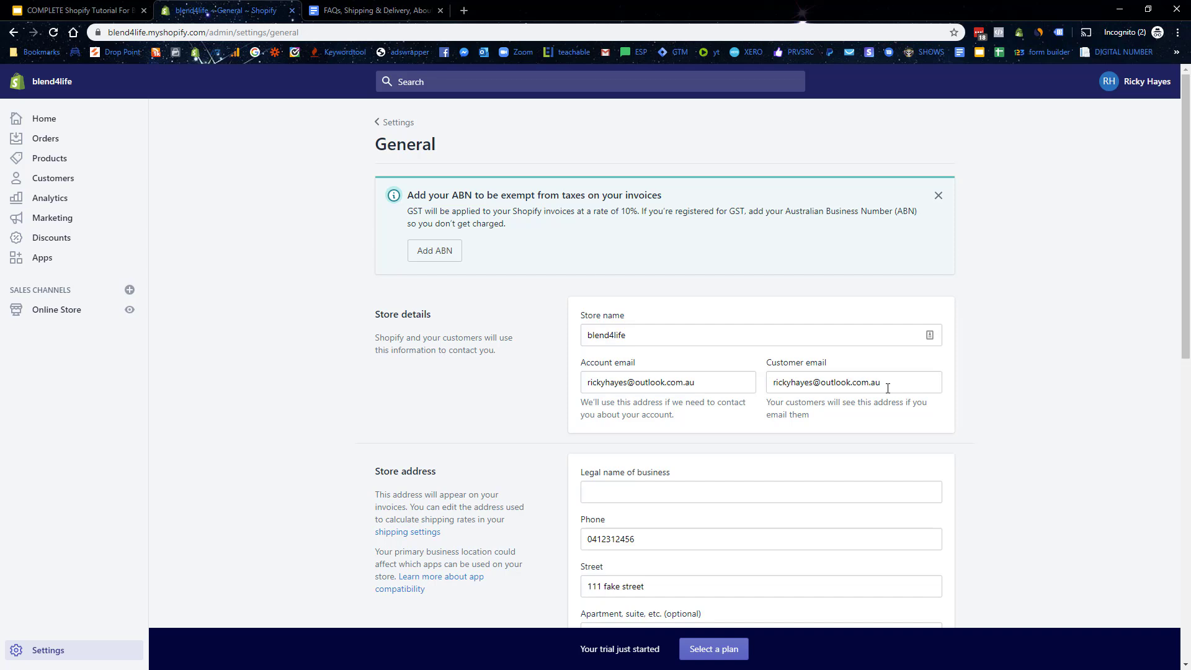
Step: Change the store currency to US Dollar (USD) and save
{"action": "scroll", "coordinate": [888, 389], "scroll_direction": "down", "scroll_amount": 2}
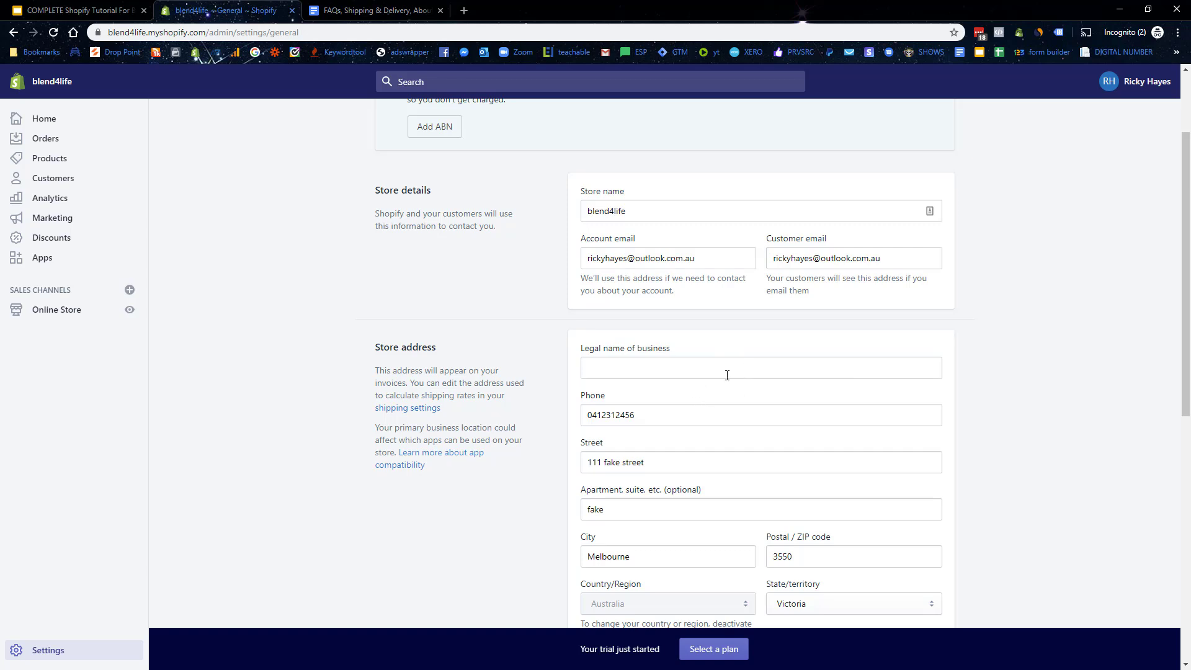
{"action": "scroll", "coordinate": [732, 375], "scroll_direction": "down", "scroll_amount": 3}
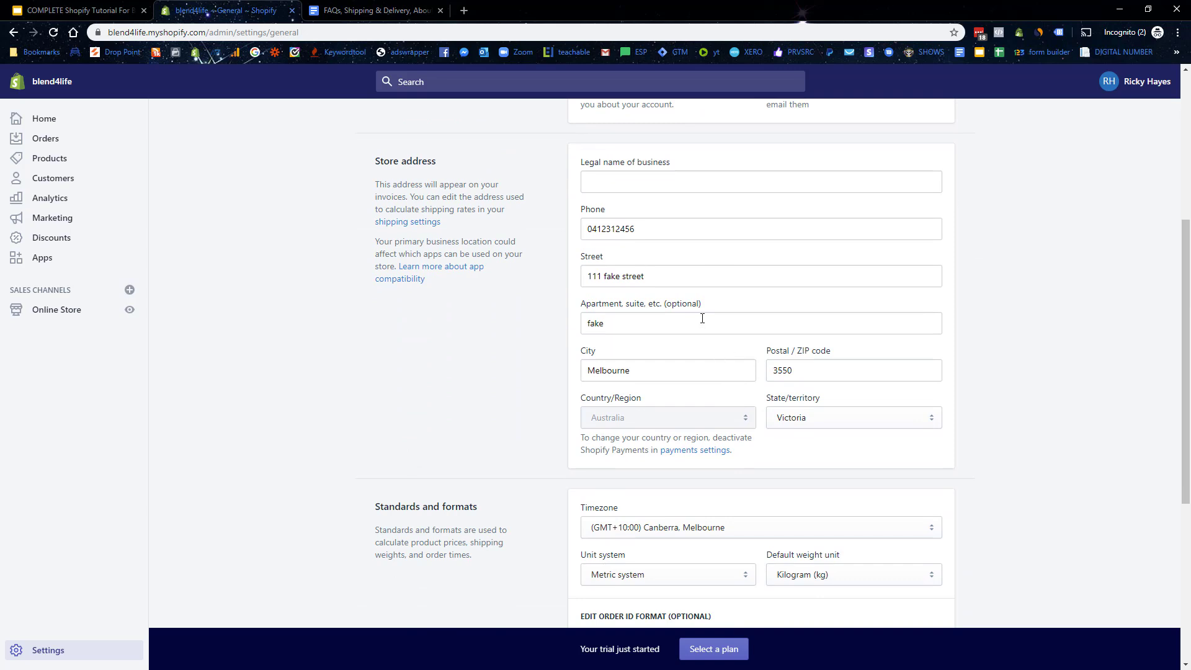
{"action": "scroll", "coordinate": [702, 319], "scroll_direction": "down", "scroll_amount": 4}
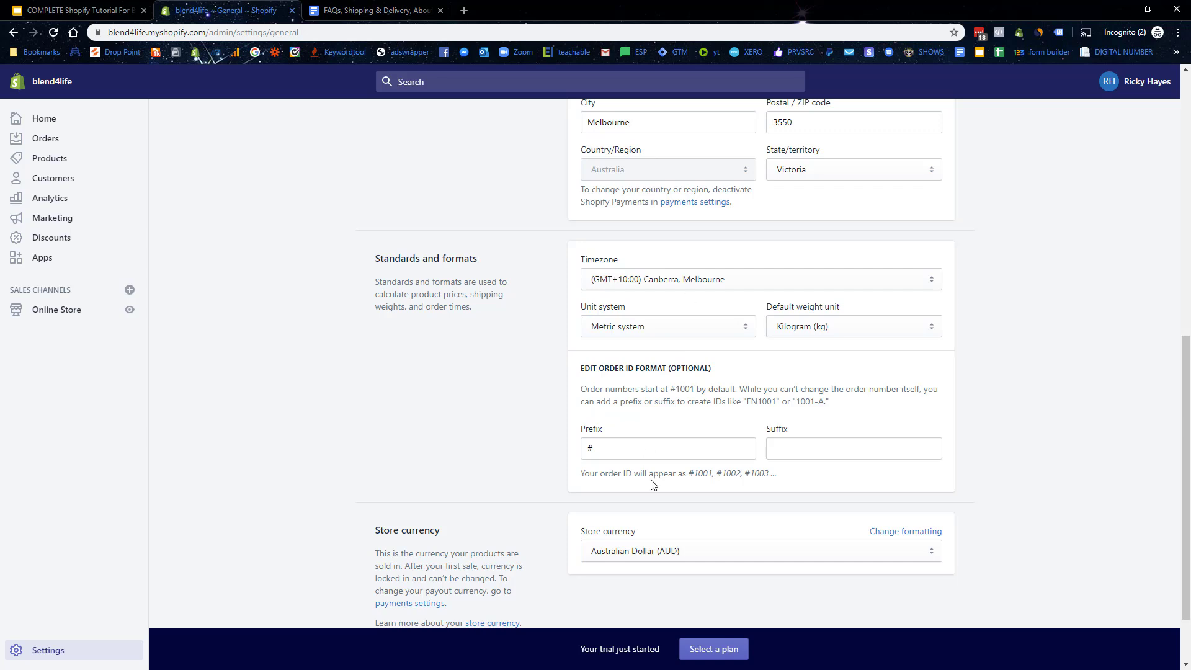
{"action": "left_click", "coordinate": [702, 560]}
{"action": "left_click", "coordinate": [626, 298]}
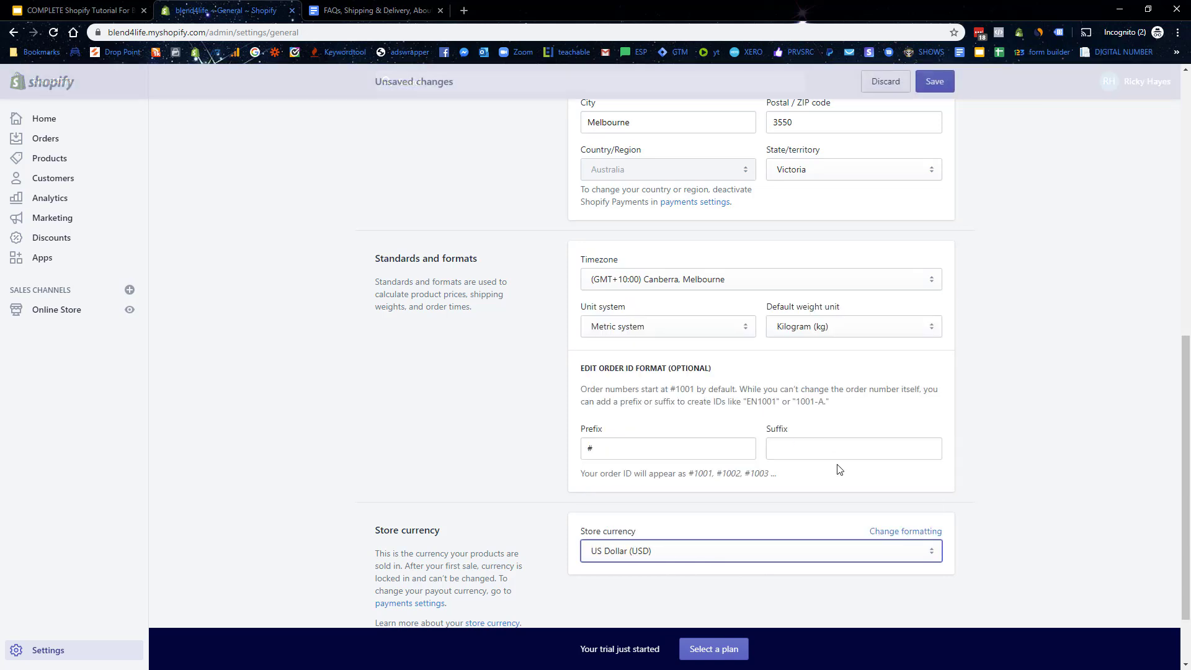
{"action": "left_click", "coordinate": [934, 81]}
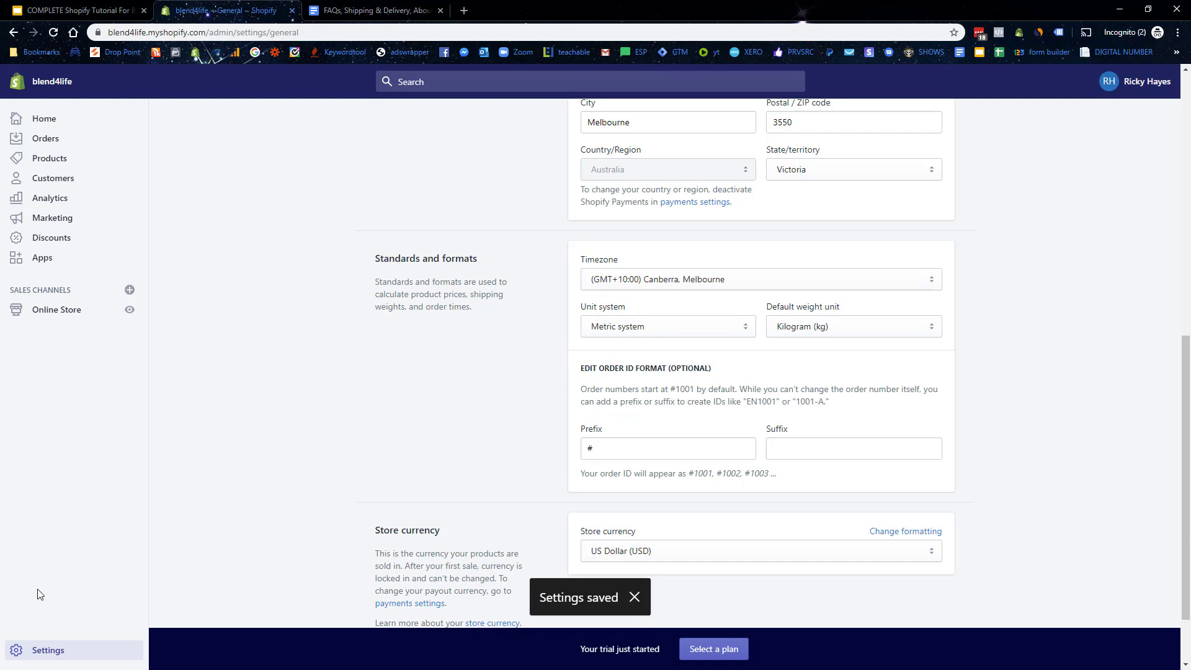
Step: Review Shopify Payments and PayPal on the Payment providers page, then start a blank tab
{"action": "left_click", "coordinate": [50, 651]}
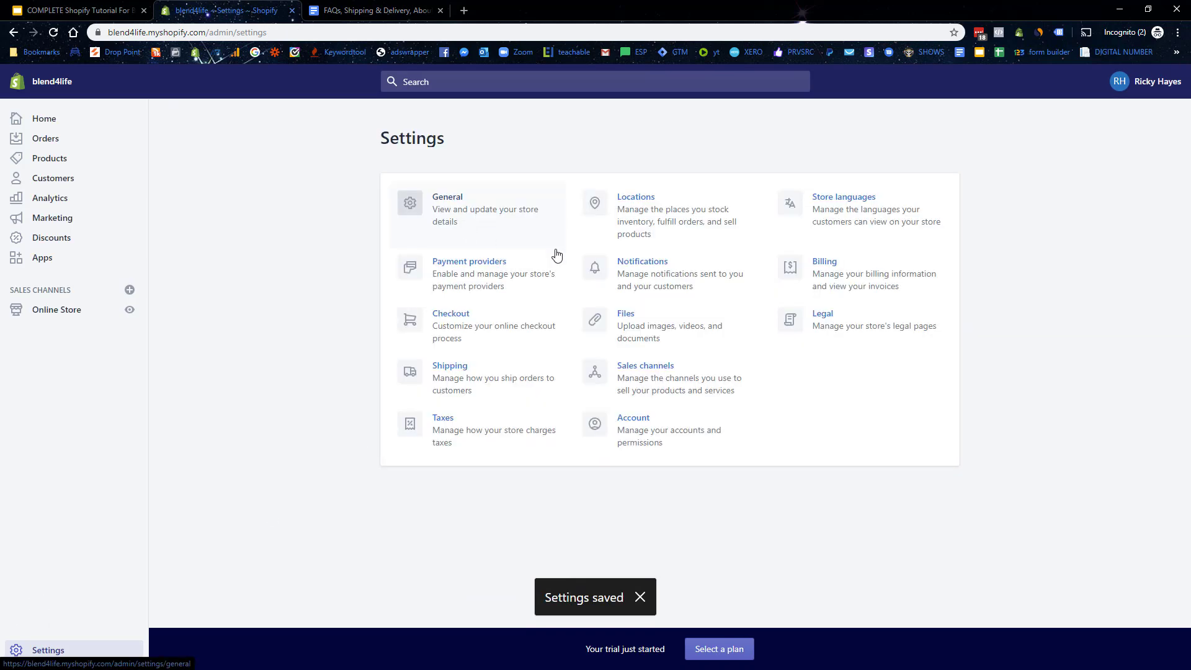
{"action": "left_click", "coordinate": [470, 263]}
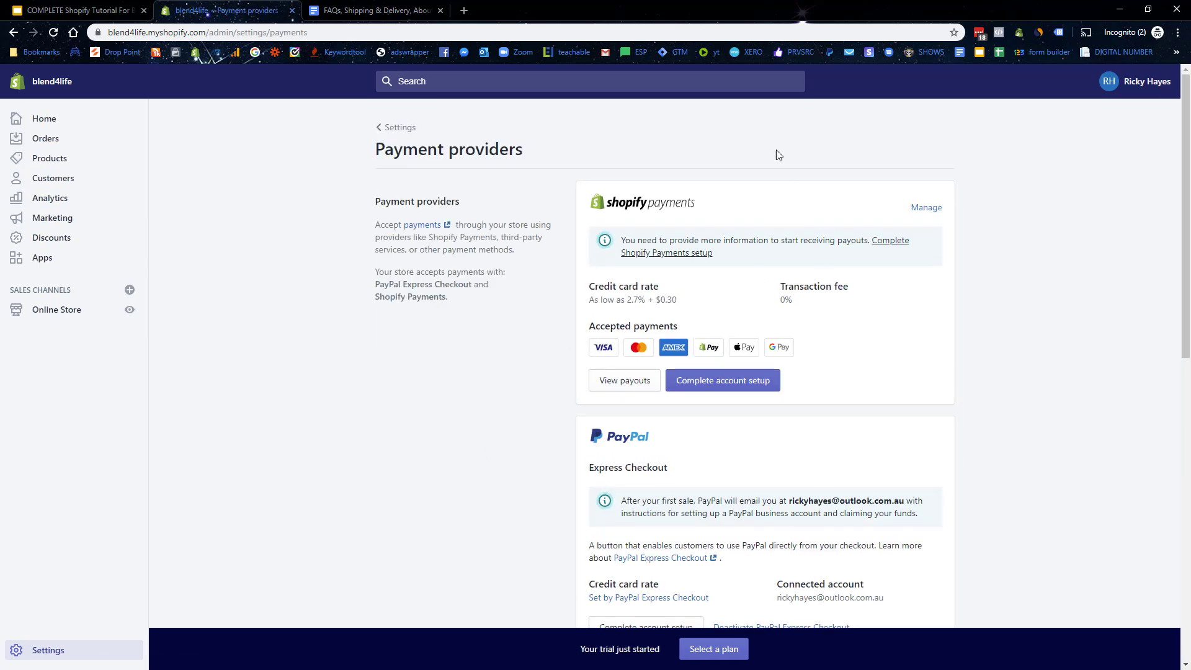
{"action": "scroll", "coordinate": [500, 297], "scroll_direction": "down", "scroll_amount": 1}
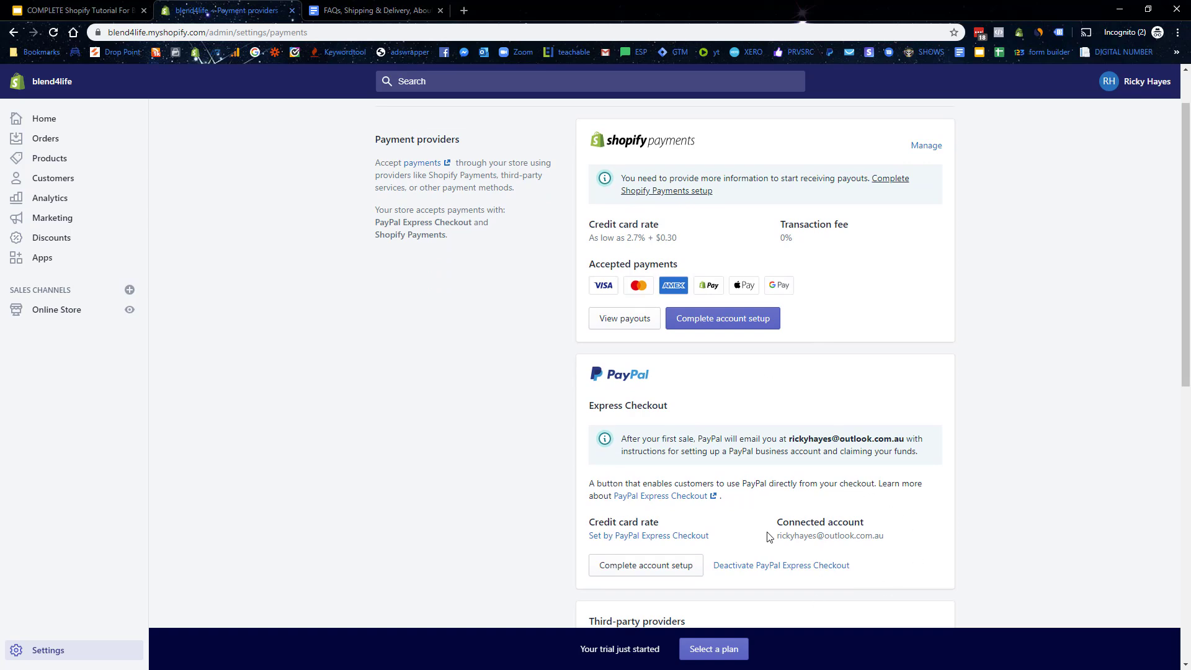
{"action": "left_click", "coordinate": [464, 10]}
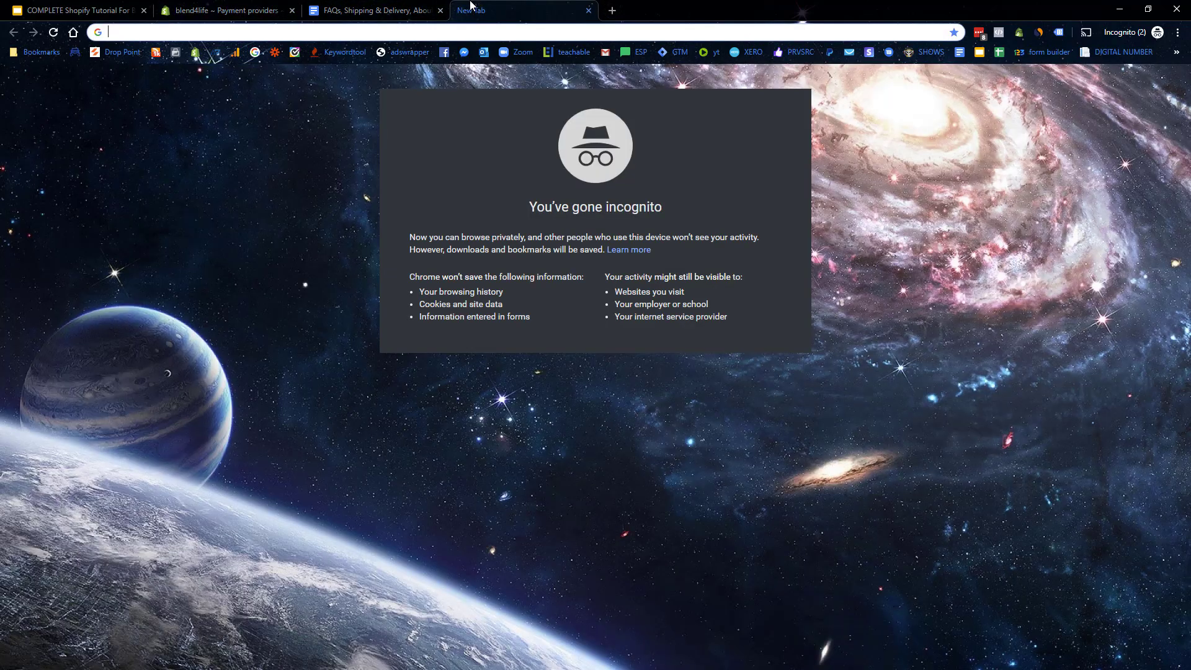
Step: Search 'paypal business account' and browse PayPal's business merchant page
{"action": "type", "text": "paypal bus"}
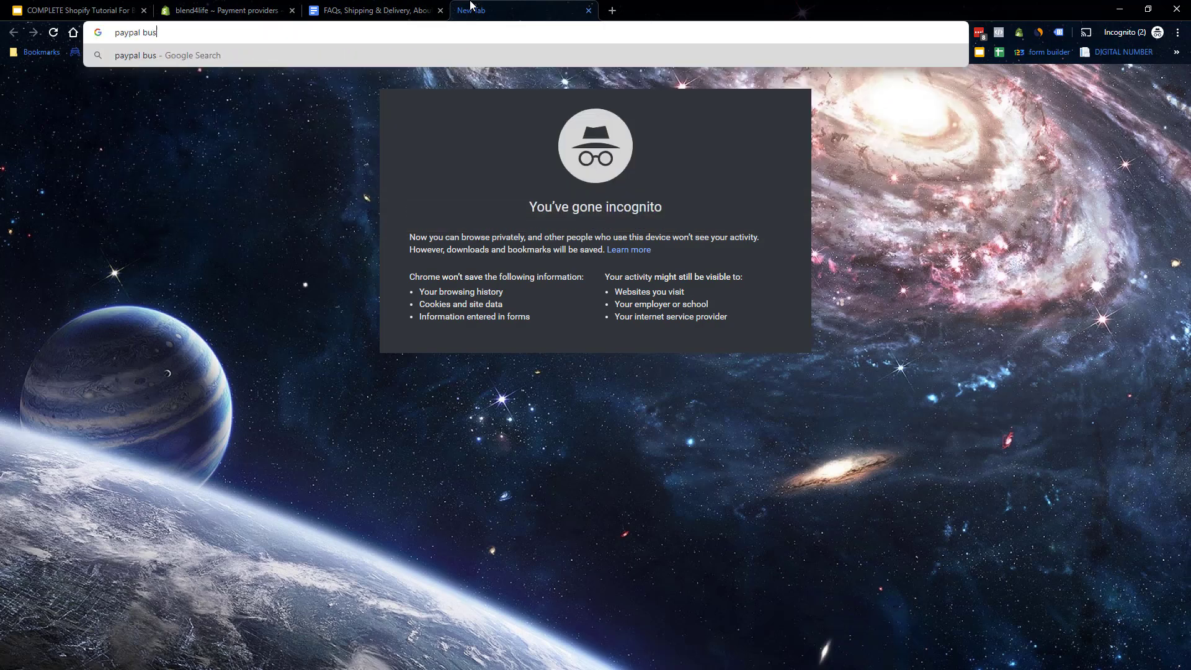
{"action": "type", "text": "iness account"}
{"action": "key", "text": "Return"}
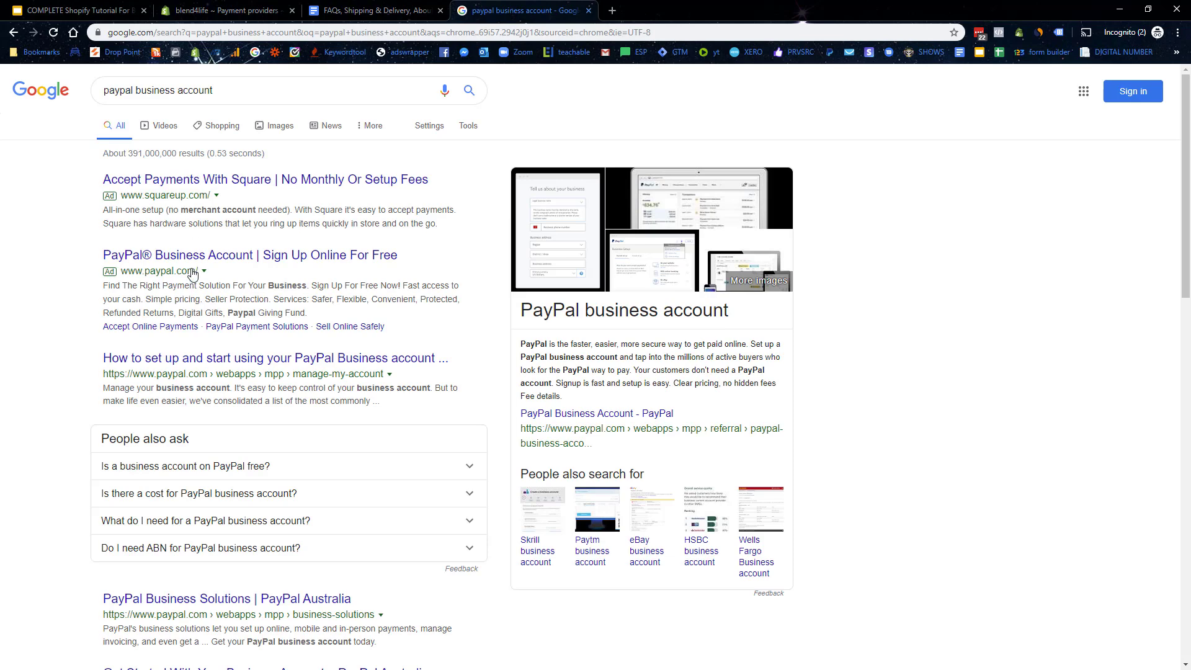
{"action": "left_click", "coordinate": [179, 253]}
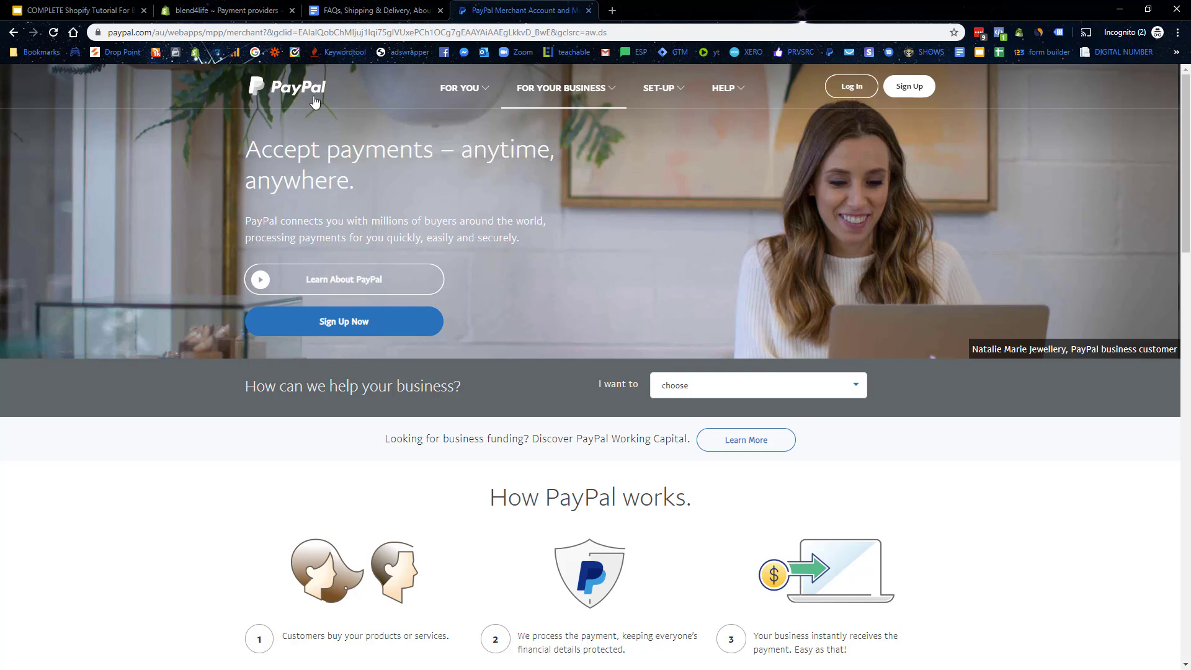
{"action": "scroll", "coordinate": [506, 248], "scroll_direction": "down", "scroll_amount": 1}
{"action": "left_click", "coordinate": [469, 101]}
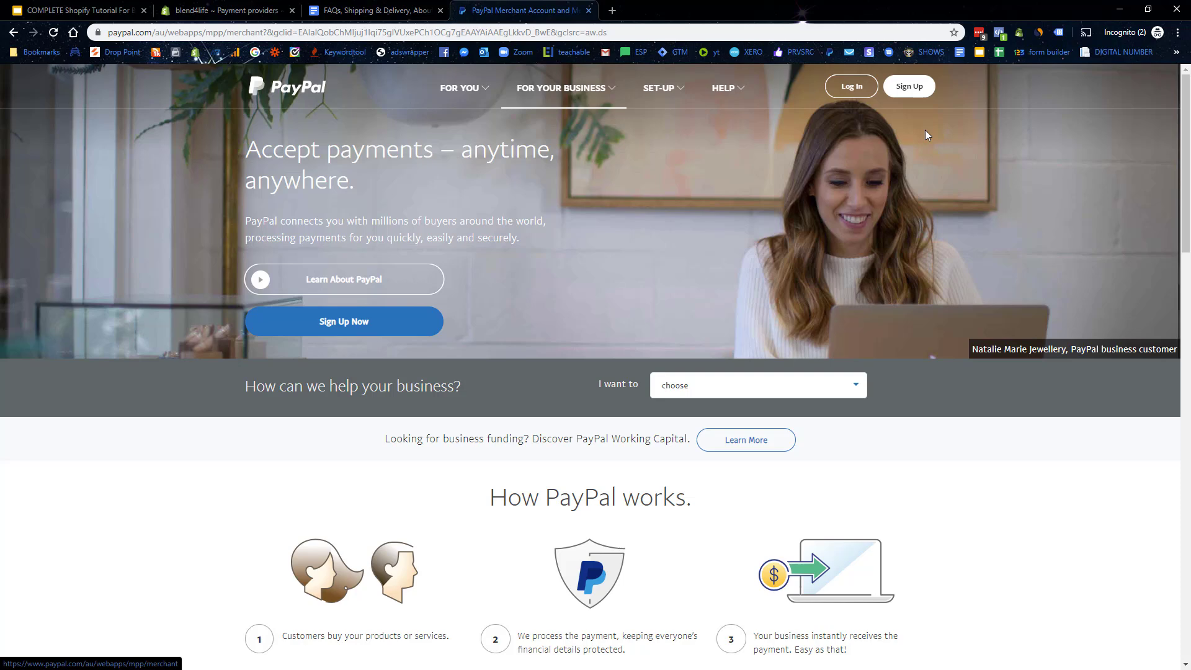
{"action": "left_click", "coordinate": [224, 10]}
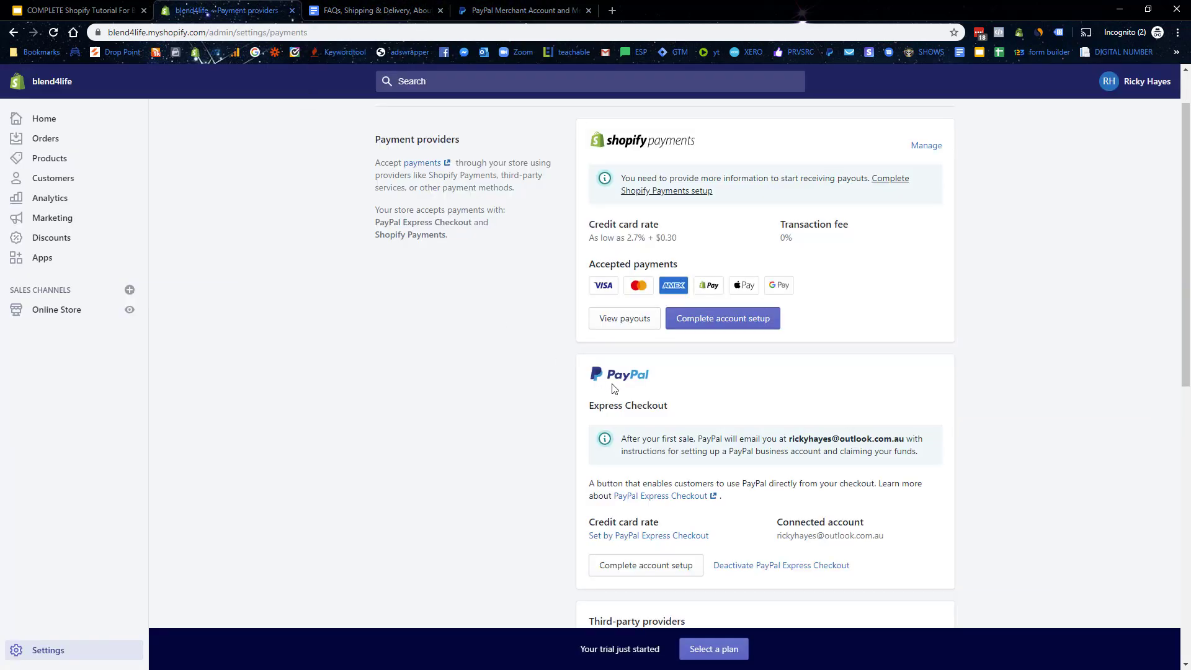
{"action": "scroll", "coordinate": [714, 428], "scroll_direction": "down", "scroll_amount": 1}
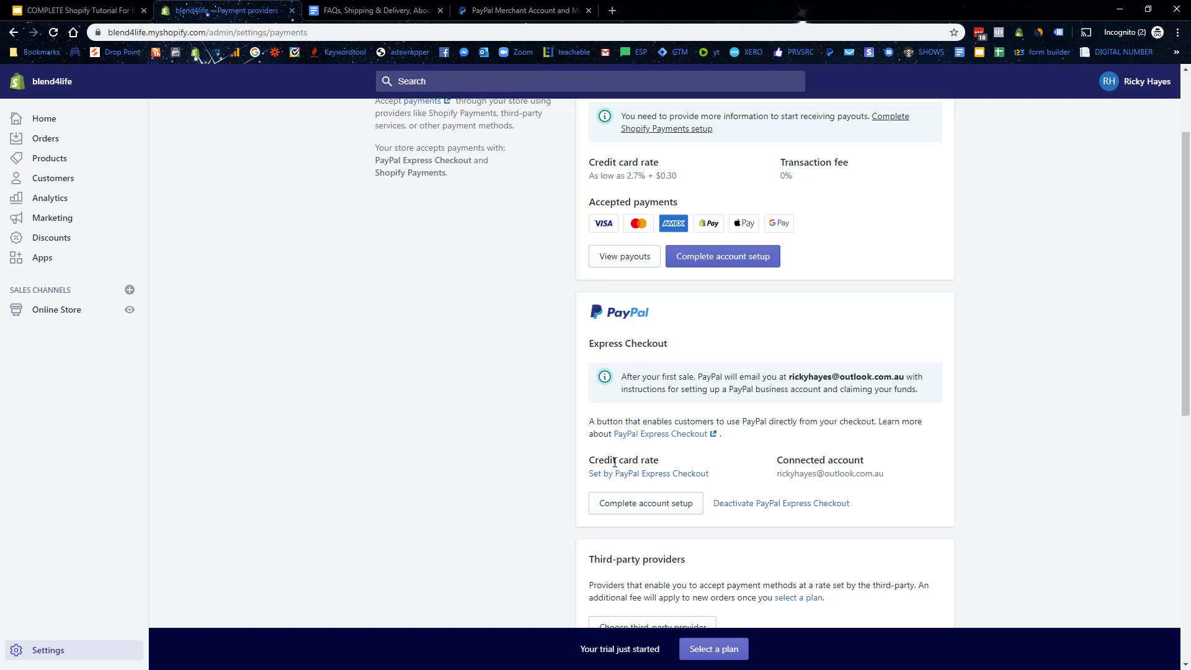
{"action": "scroll", "coordinate": [614, 462], "scroll_direction": "up", "scroll_amount": 2}
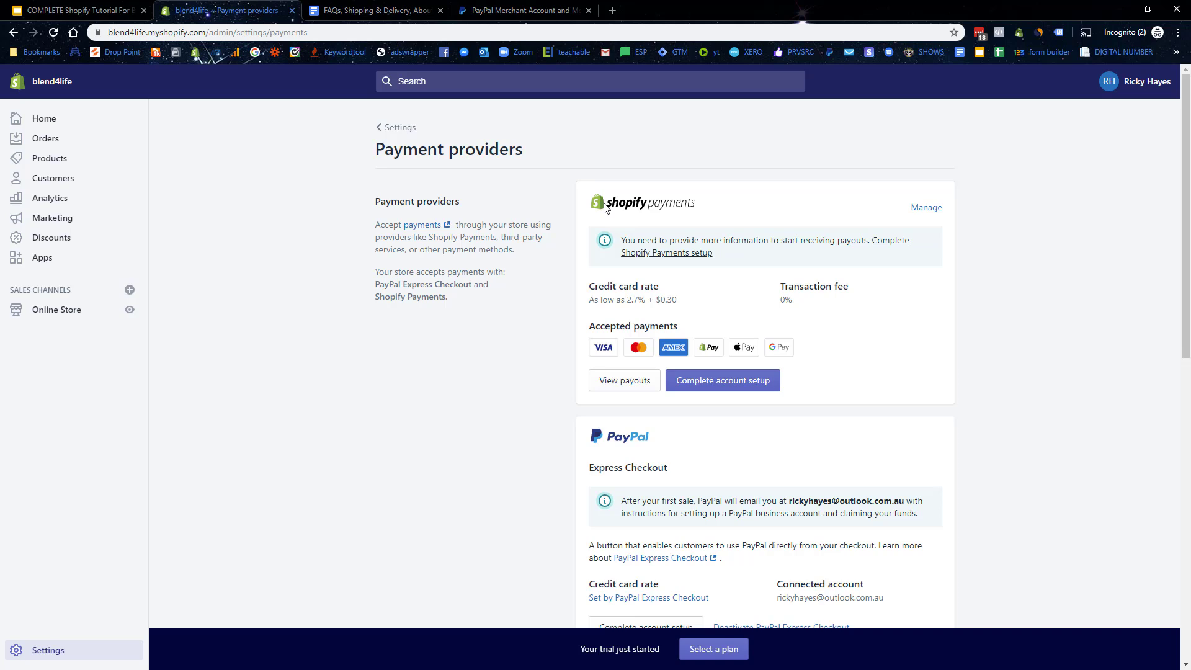
{"action": "scroll", "coordinate": [683, 459], "scroll_direction": "down", "scroll_amount": 5}
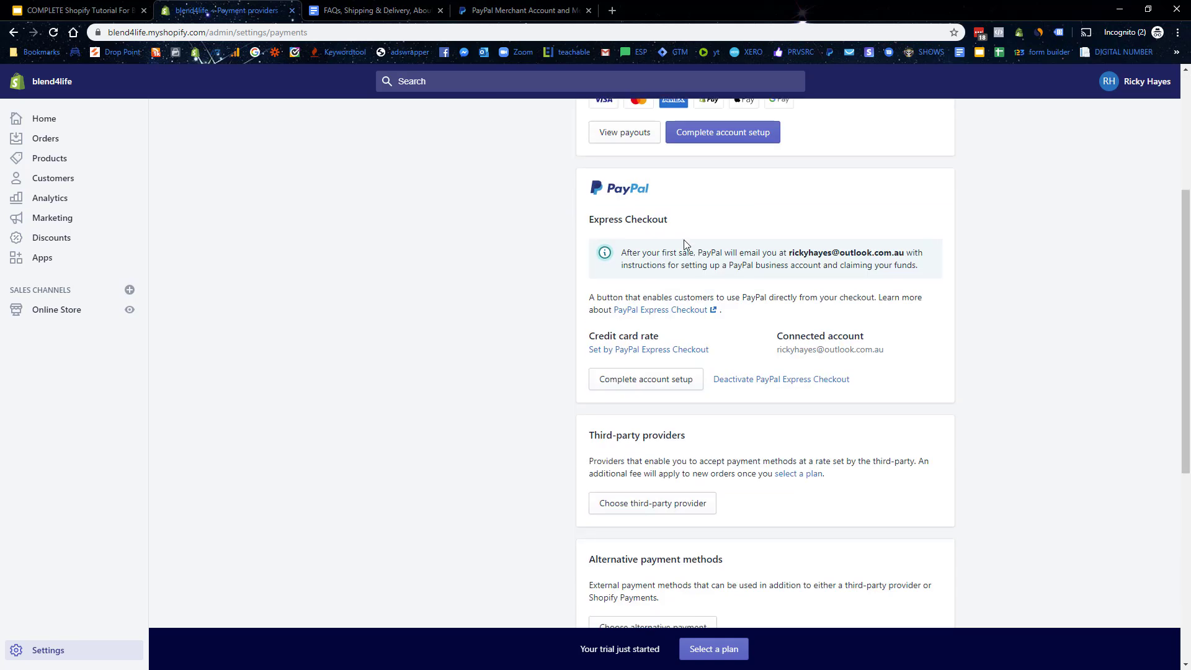
{"action": "scroll", "coordinate": [673, 409], "scroll_direction": "up", "scroll_amount": 5}
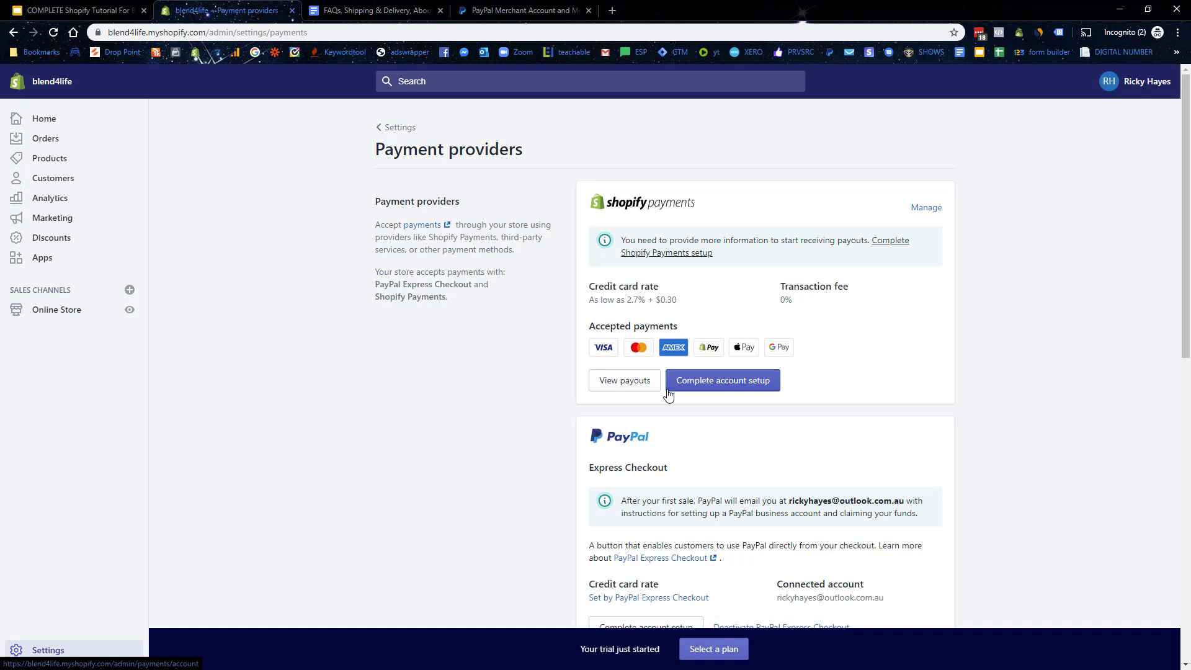
{"action": "scroll", "coordinate": [668, 395], "scroll_direction": "down", "scroll_amount": 10}
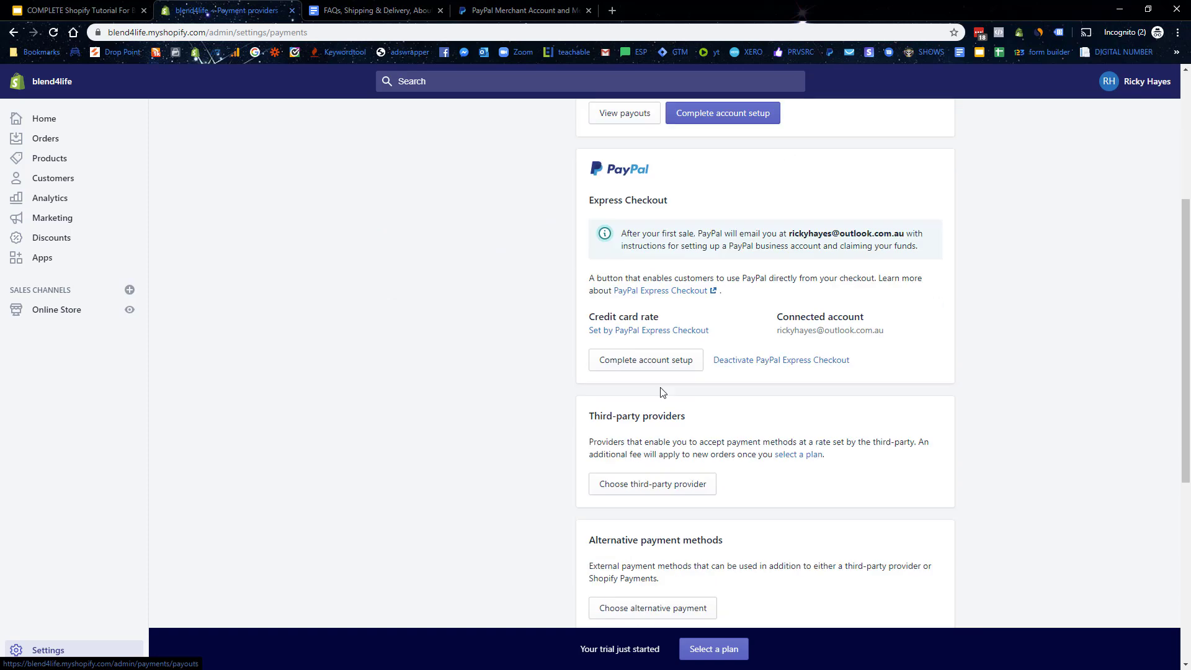
{"action": "scroll", "coordinate": [777, 489], "scroll_direction": "up", "scroll_amount": 2}
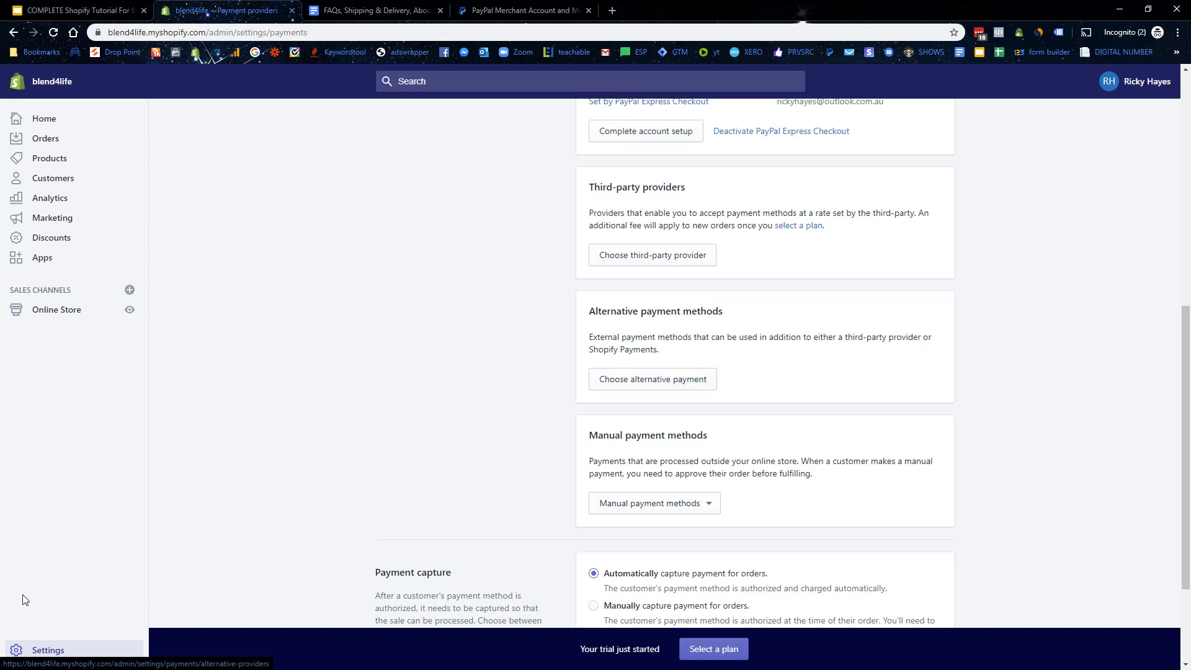
Step: In Checkout settings, require shipping phone number, preselect the email sign-up, and save
{"action": "left_click", "coordinate": [47, 649]}
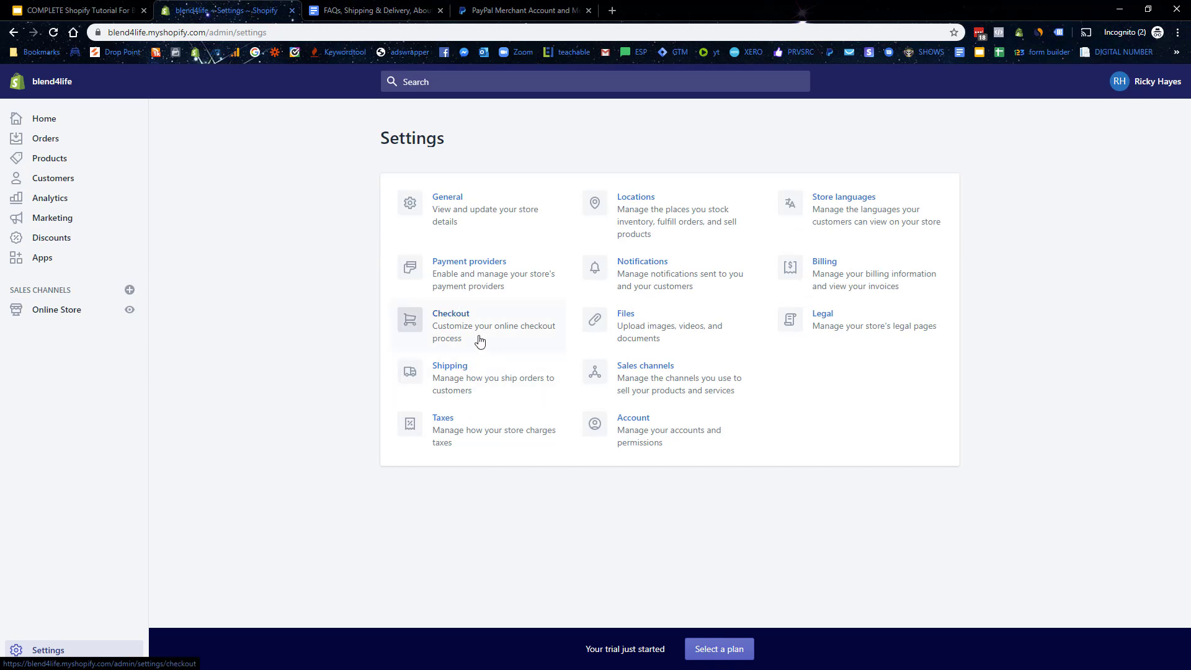
{"action": "left_click", "coordinate": [479, 337]}
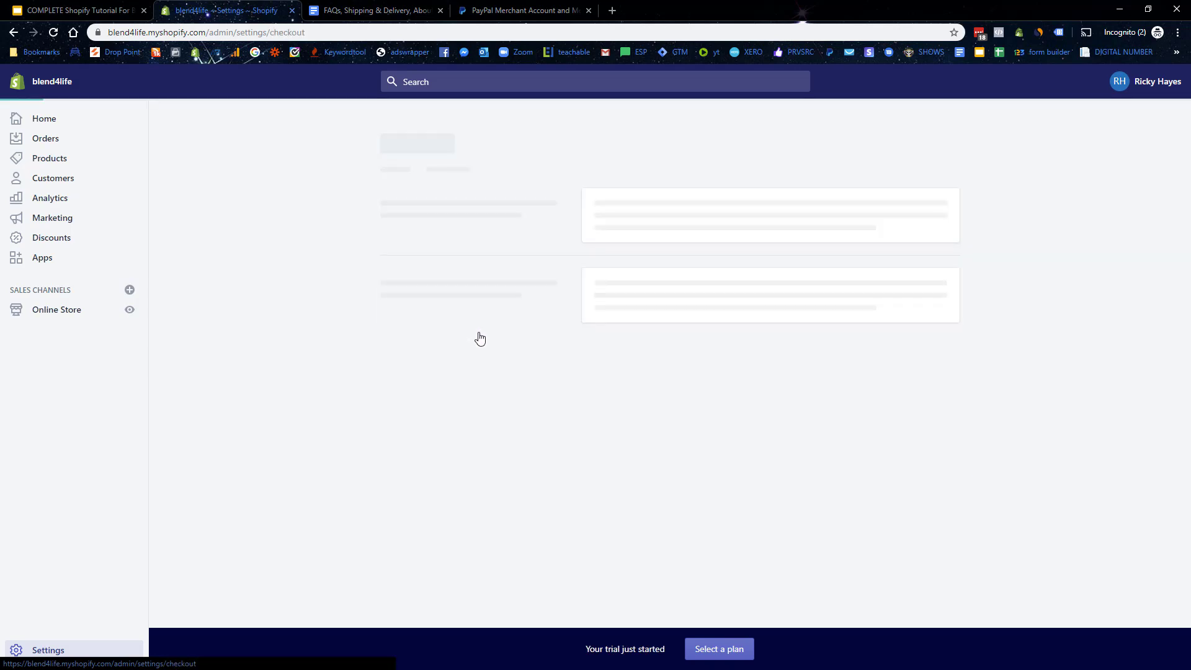
{"action": "scroll", "coordinate": [789, 354], "scroll_direction": "down", "scroll_amount": 5}
{"action": "scroll", "coordinate": [627, 414], "scroll_direction": "down", "scroll_amount": 2}
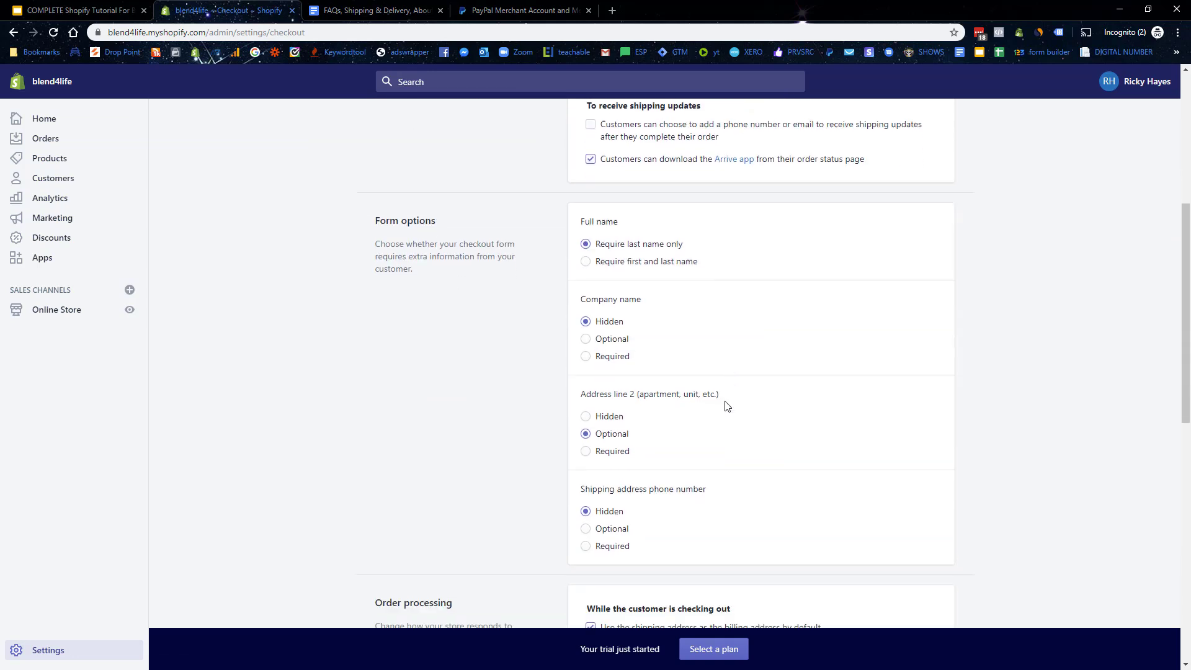
{"action": "left_click", "coordinate": [587, 471]}
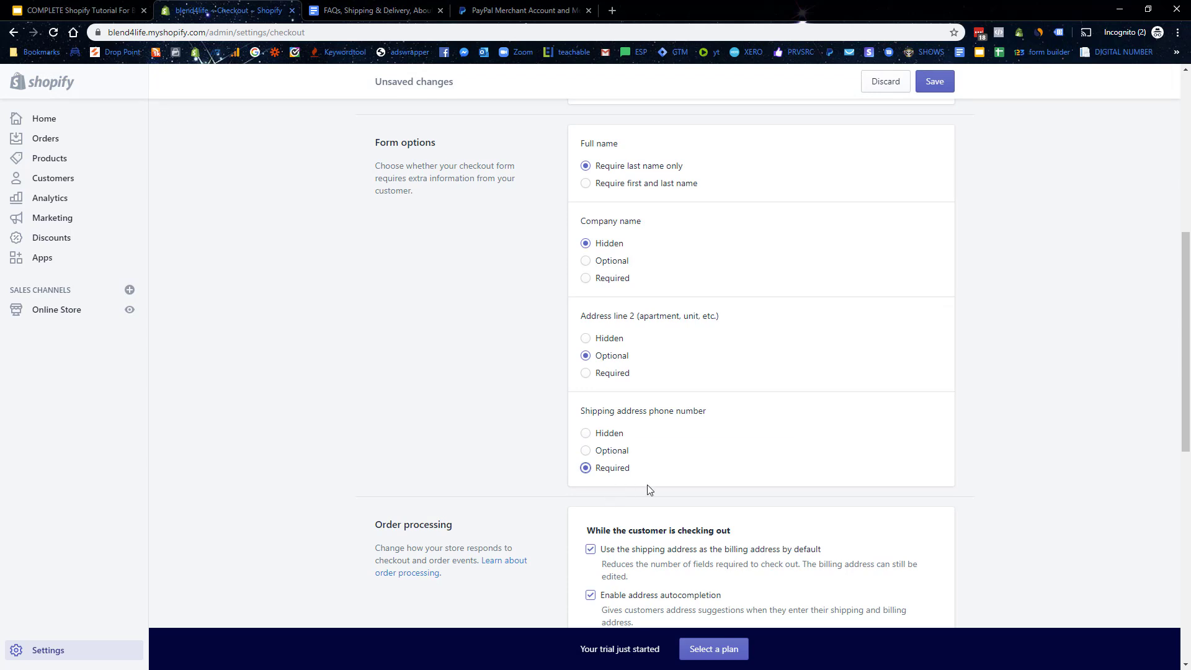
{"action": "scroll", "coordinate": [645, 460], "scroll_direction": "down", "scroll_amount": 9}
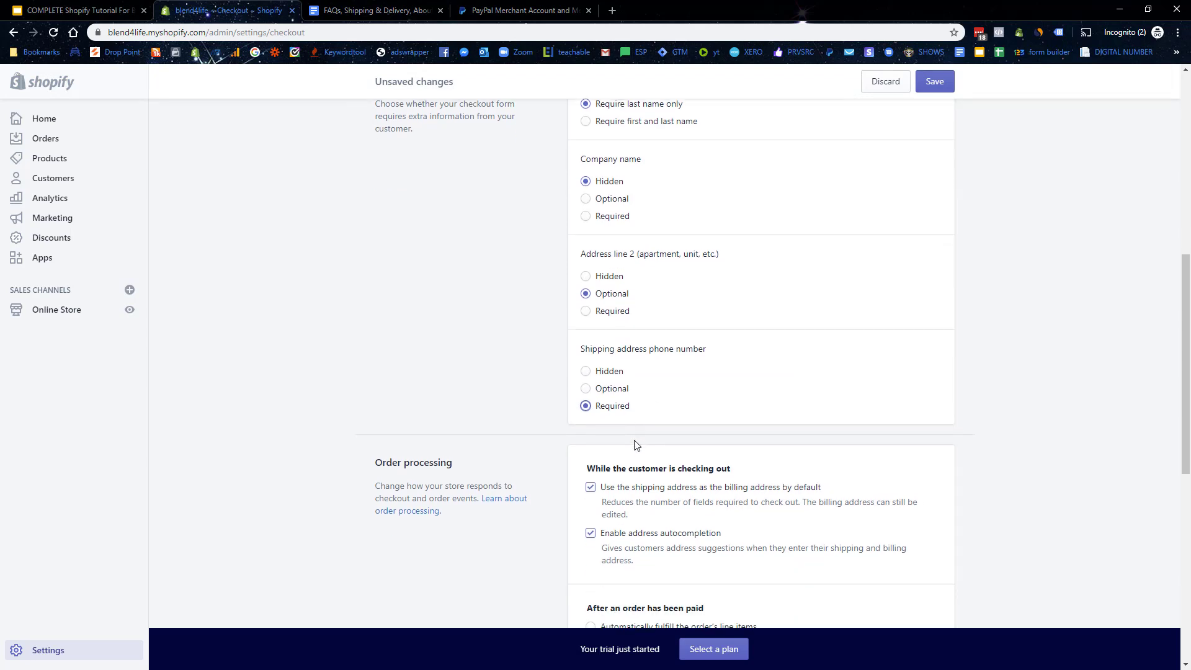
{"action": "left_click", "coordinate": [598, 428]}
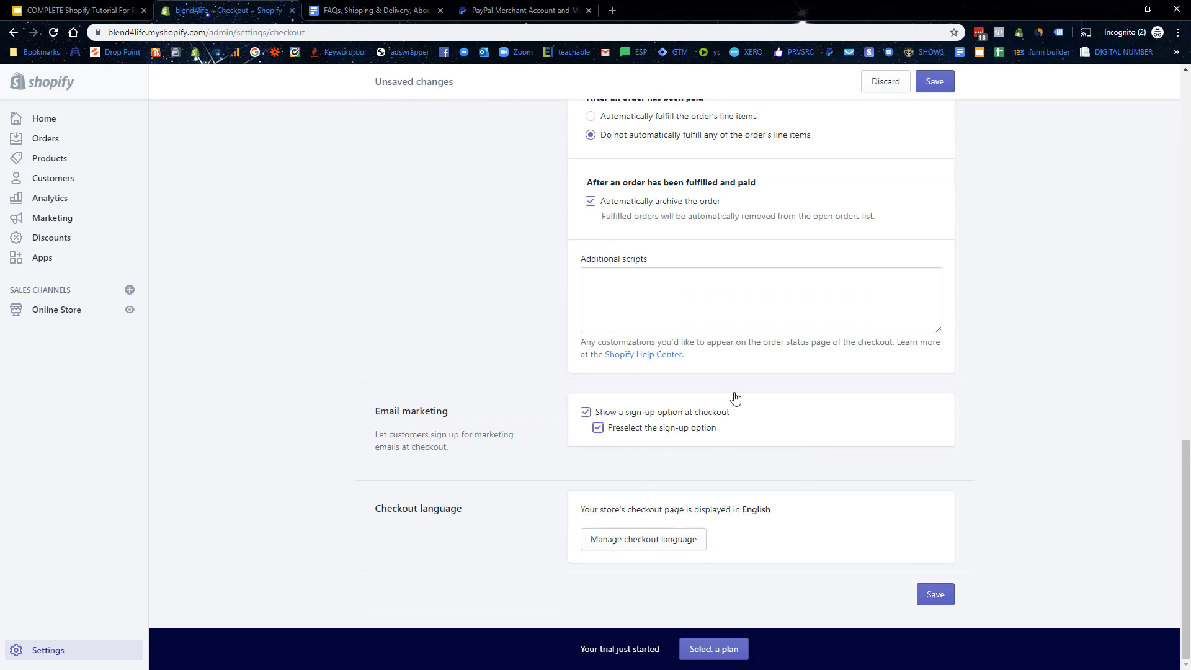
{"action": "left_click", "coordinate": [931, 593]}
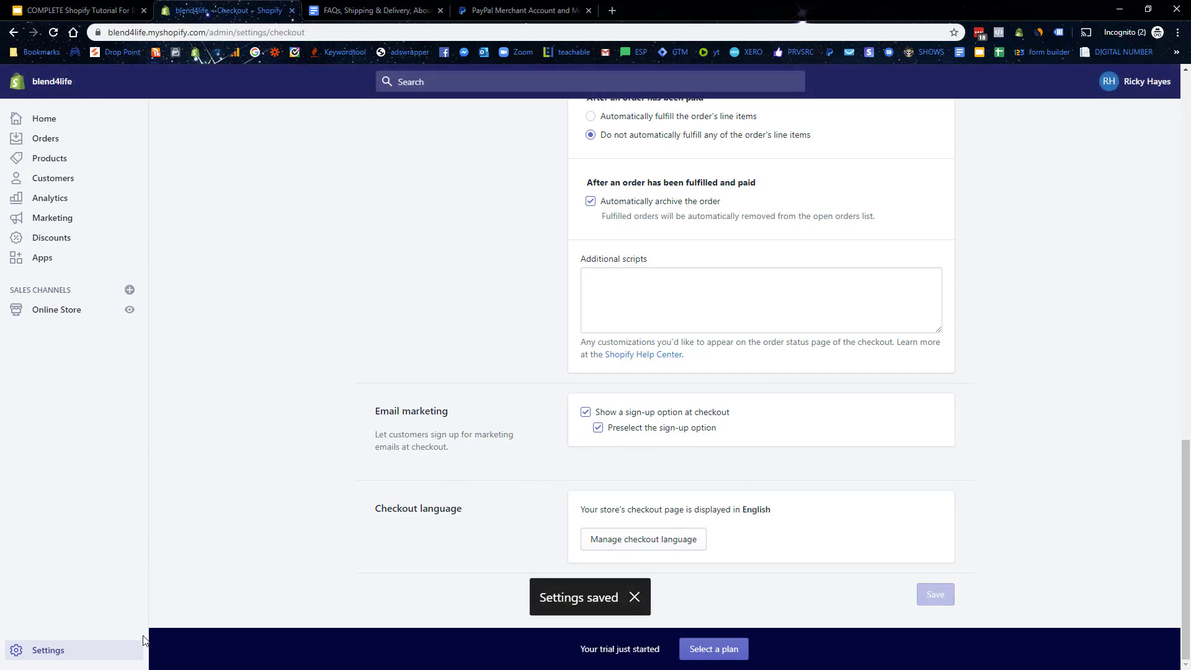
{"action": "left_click", "coordinate": [58, 657]}
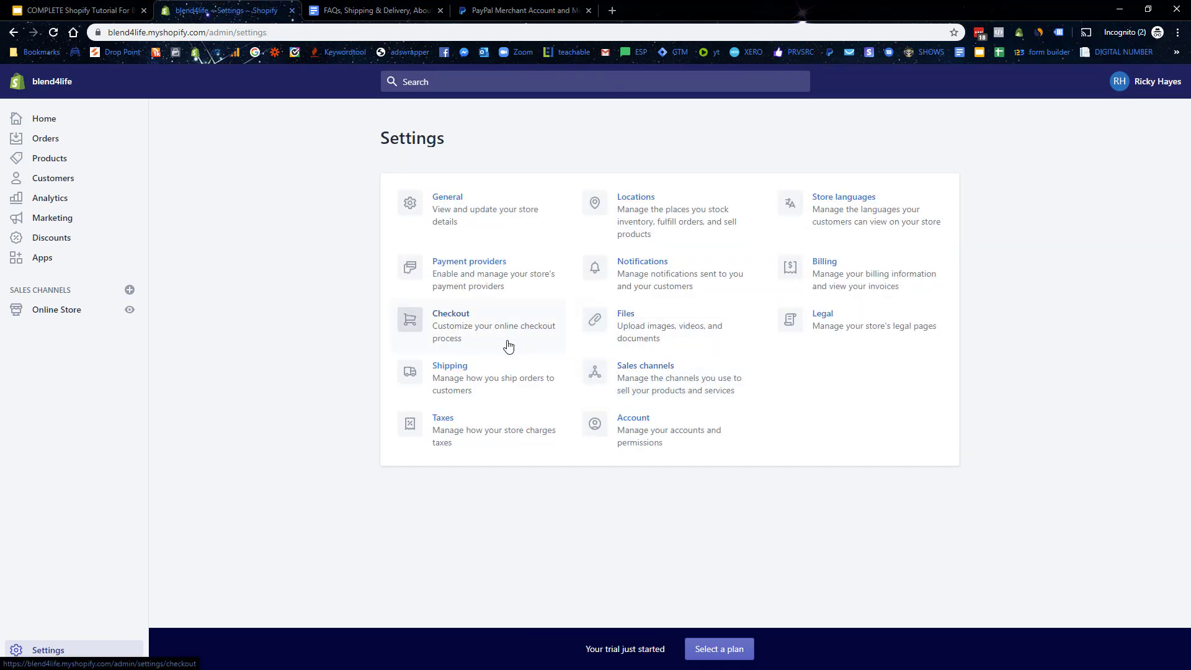
Step: Open the general profile's shipping rates and delete the Domestic zone
{"action": "left_click", "coordinate": [469, 385]}
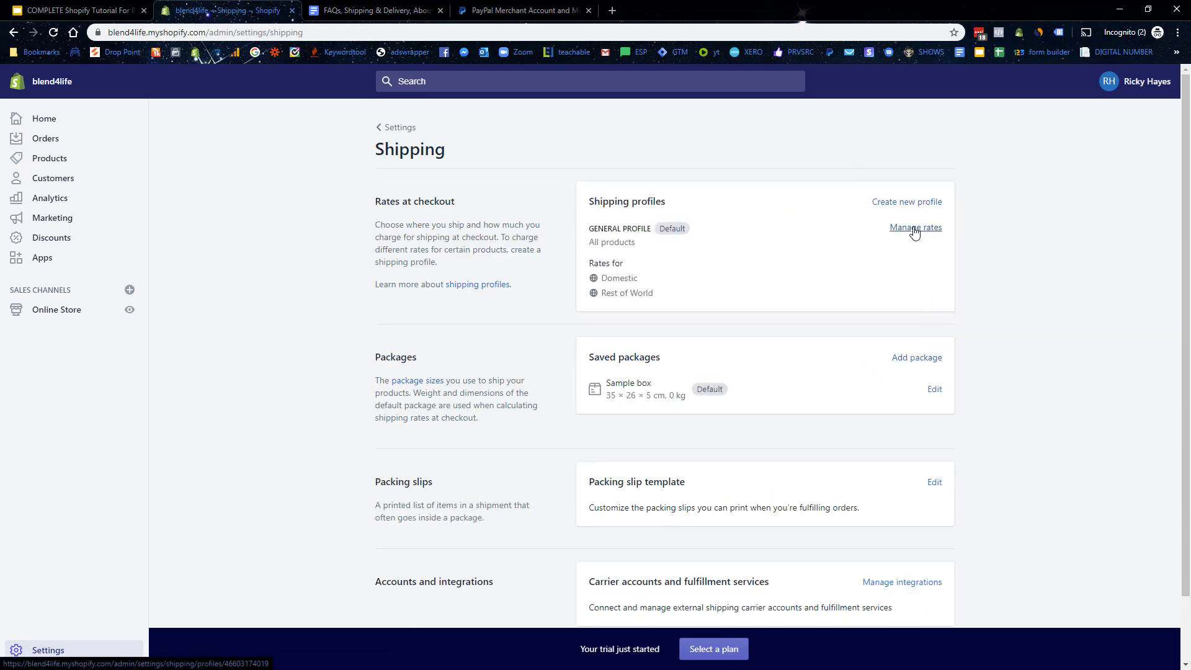
{"action": "left_click", "coordinate": [914, 230]}
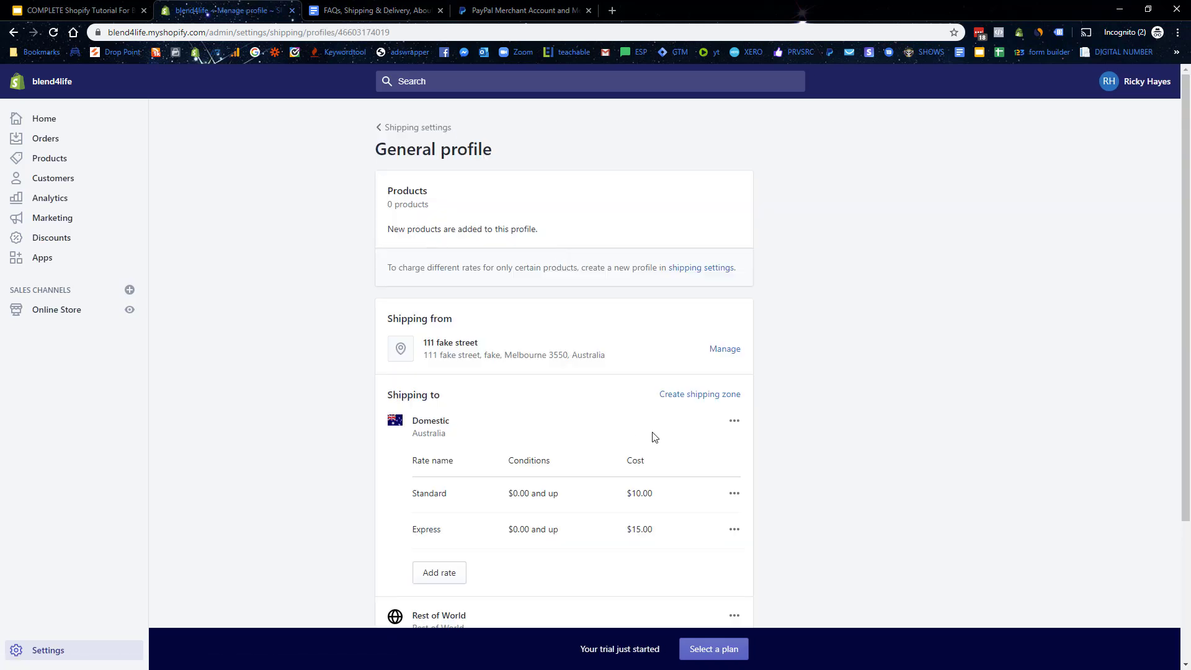
{"action": "scroll", "coordinate": [655, 446], "scroll_direction": "down", "scroll_amount": 3}
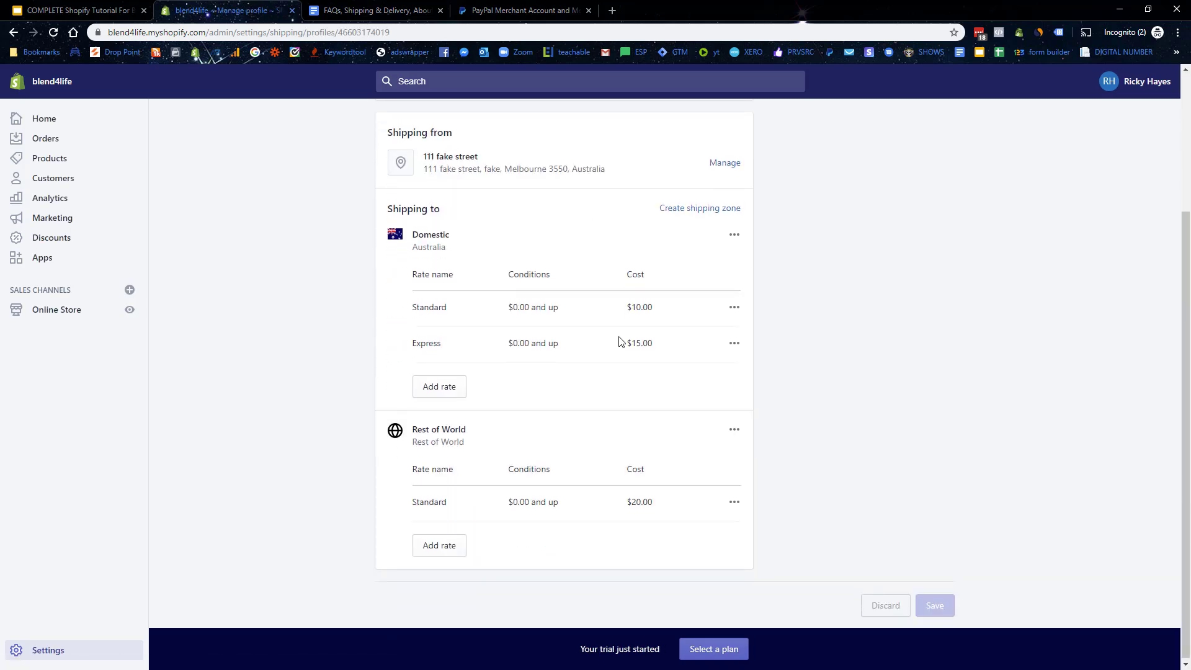
{"action": "left_click", "coordinate": [734, 234]}
{"action": "left_click", "coordinate": [711, 289]}
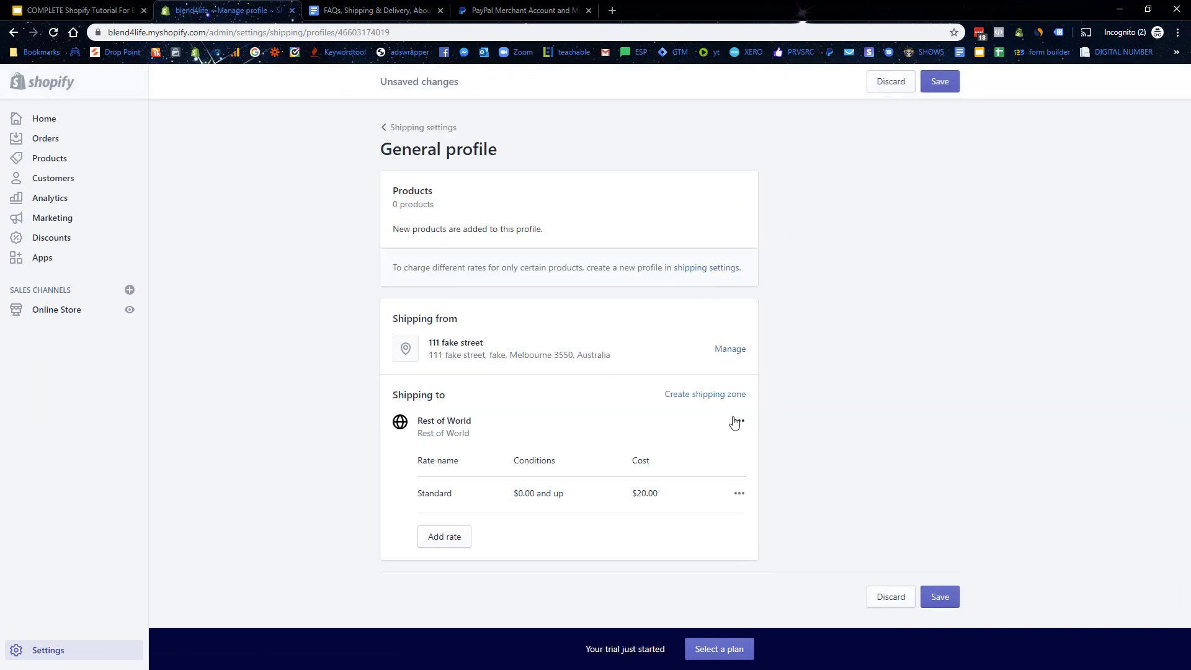
Step: Edit the Rest of World zone and confirm it with Done
{"action": "left_click", "coordinate": [740, 423]}
{"action": "left_click", "coordinate": [713, 451]}
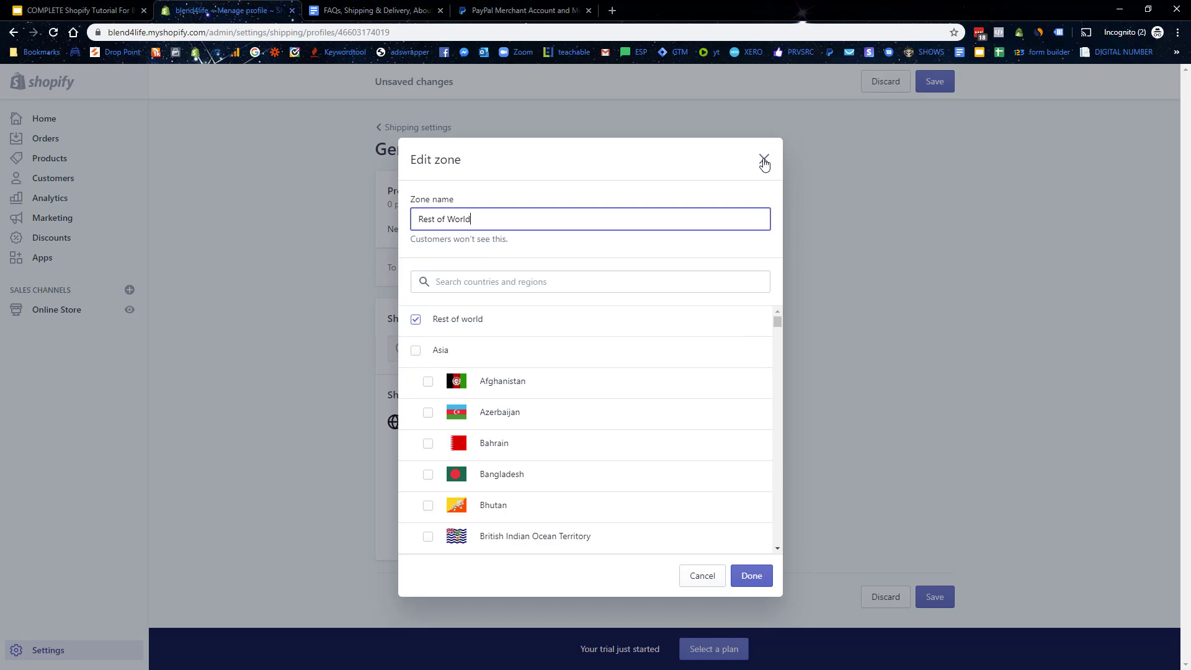
{"action": "double_click", "coordinate": [415, 321]}
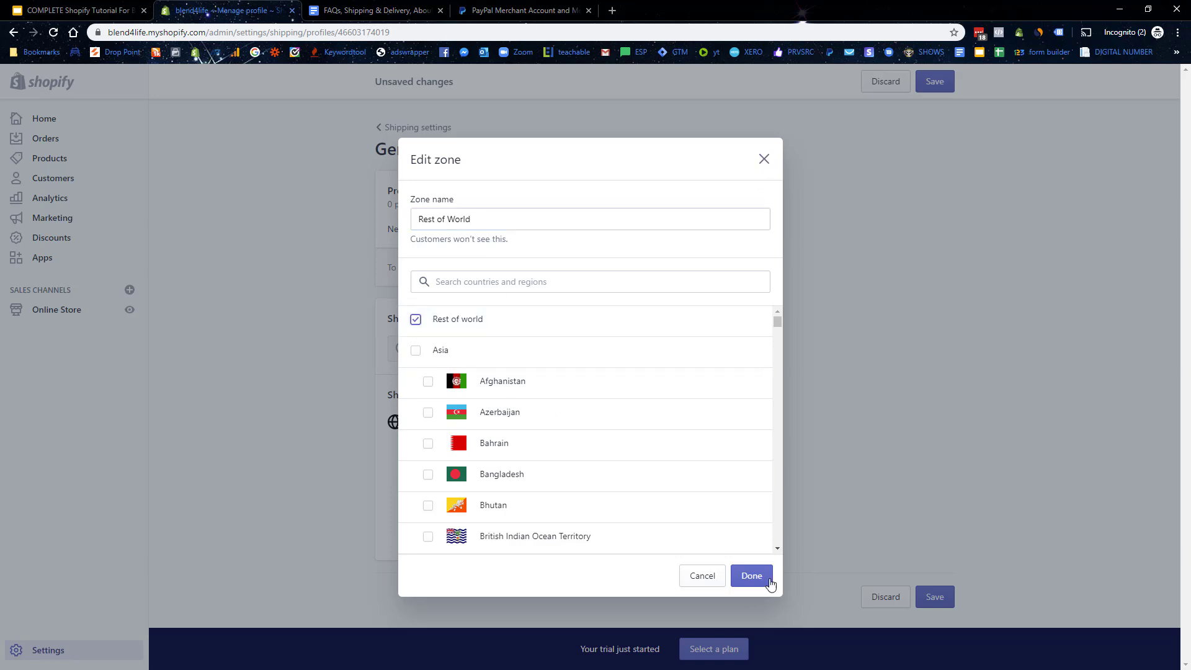
{"action": "left_click", "coordinate": [751, 576]}
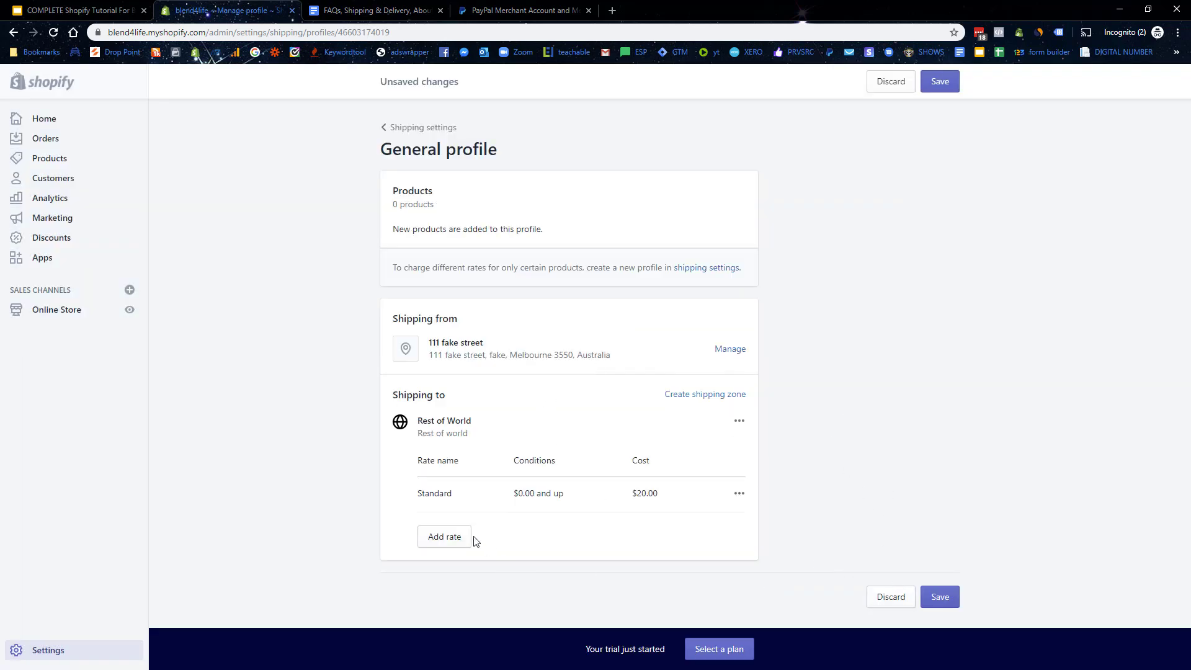
Step: Rename the Rest of World rate Standard Shipping, $3.99 for orders up to $49.99, and save
{"action": "left_click", "coordinate": [739, 494]}
{"action": "left_click", "coordinate": [716, 523]}
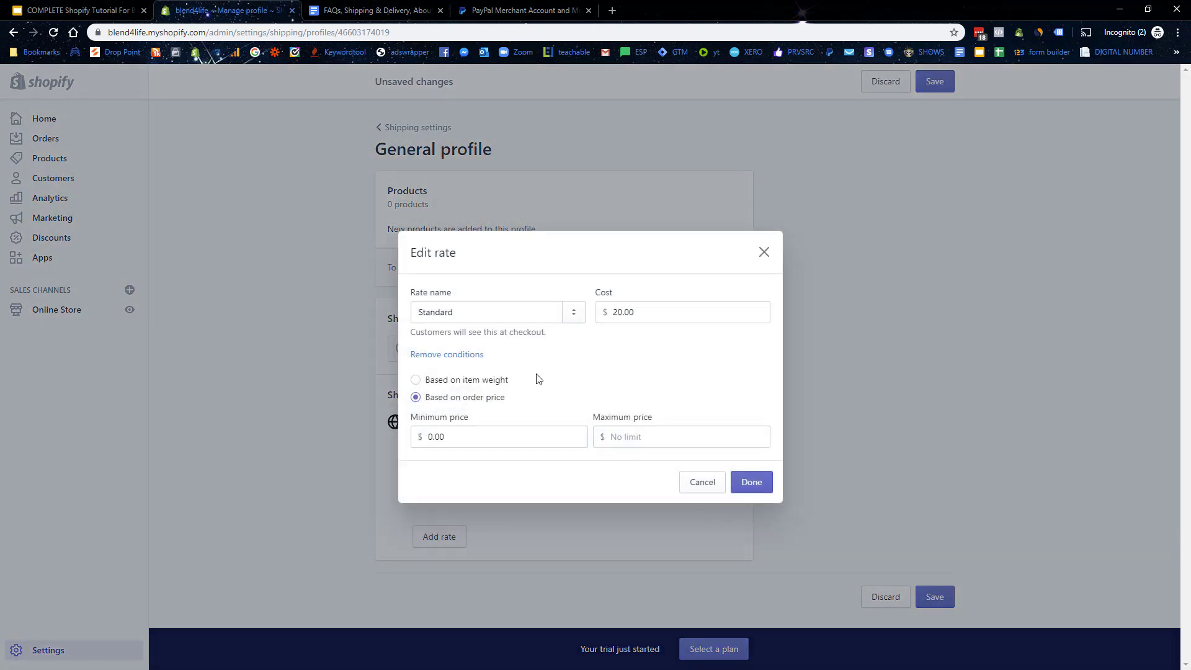
{"action": "left_click", "coordinate": [462, 316]}
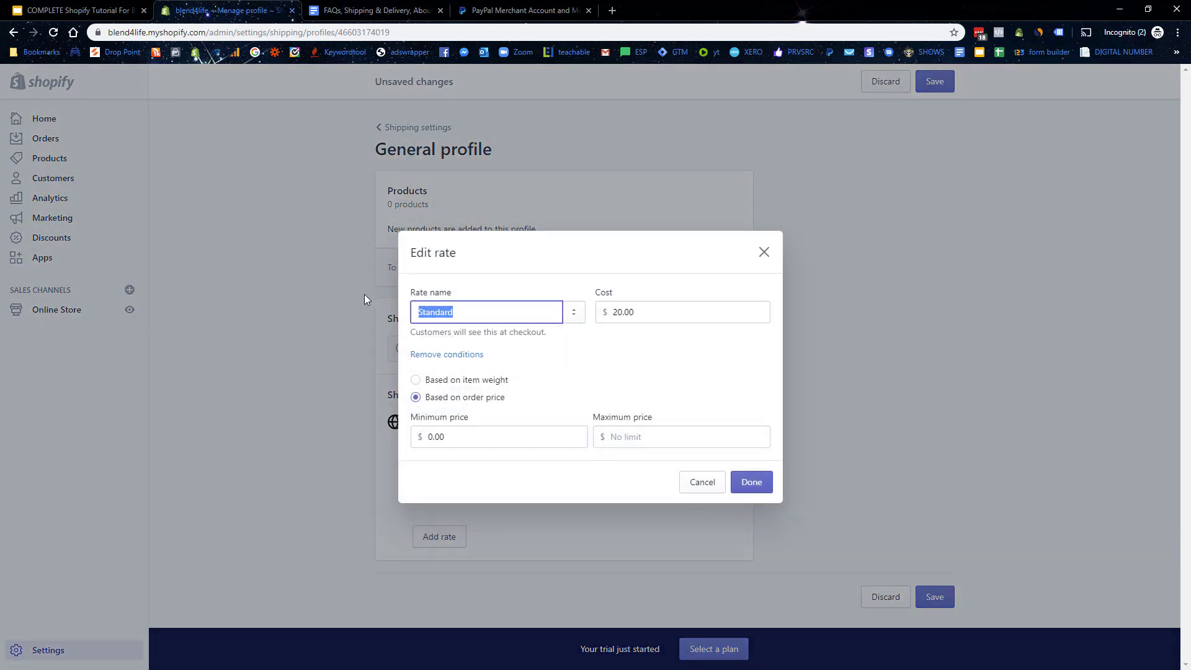
{"action": "type", "text": "Standard Shipping"}
{"action": "key", "text": "Tab"}
{"action": "key", "text": "Tab"}
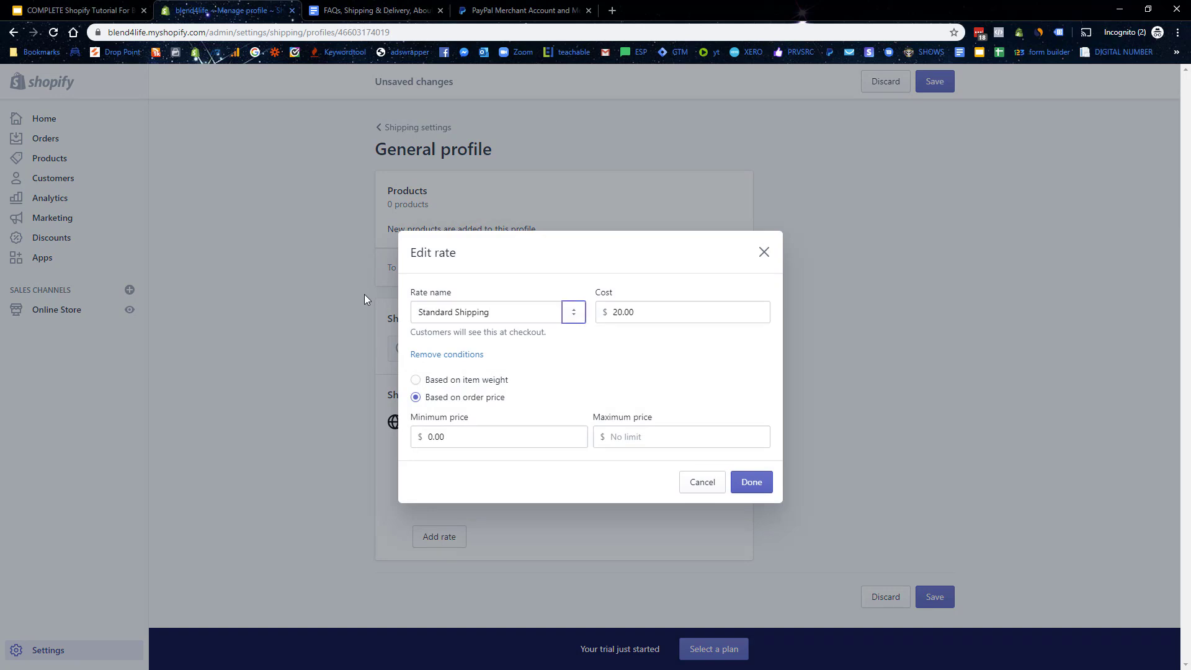
{"action": "type", "text": "3.99"}
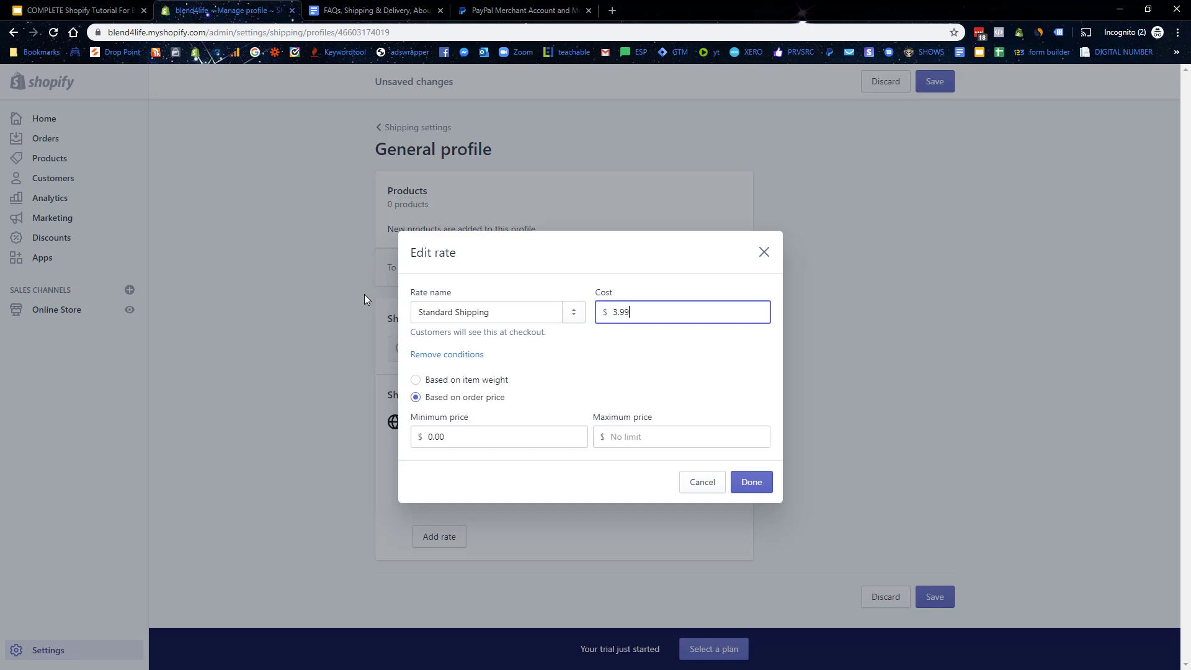
{"action": "left_click", "coordinate": [653, 435]}
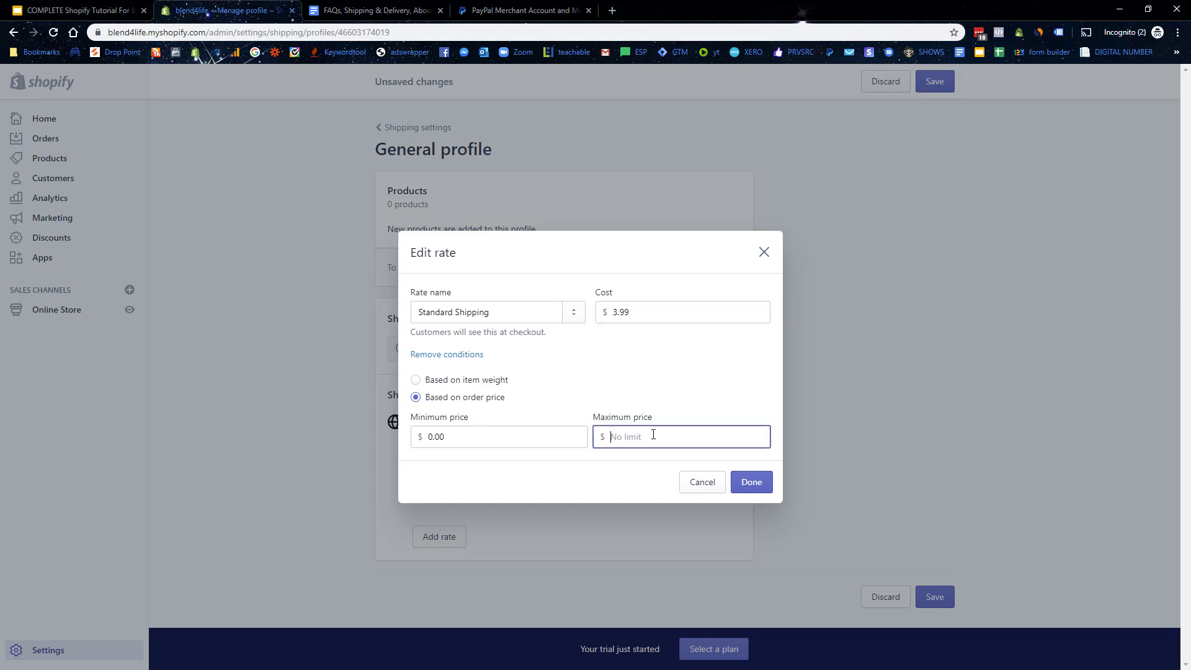
{"action": "type", "text": "49.99"}
{"action": "left_click", "coordinate": [761, 488]}
{"action": "left_click", "coordinate": [932, 596]}
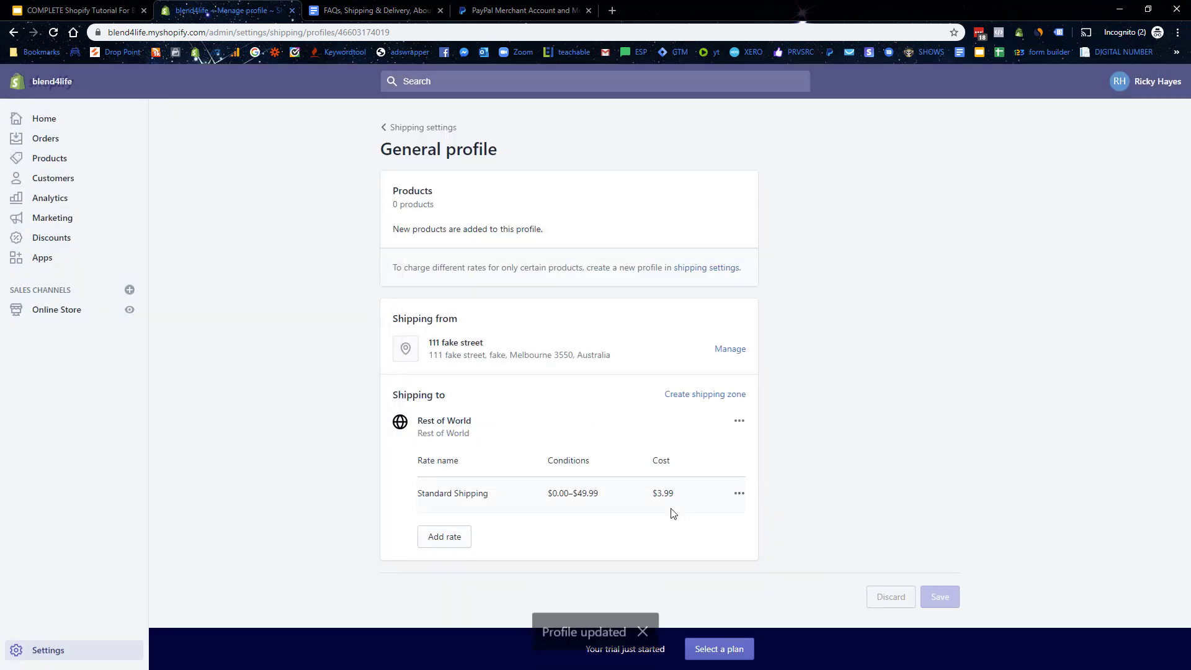
Step: Start a new Rest of World flat rate named Free Shipping
{"action": "left_click", "coordinate": [453, 540]}
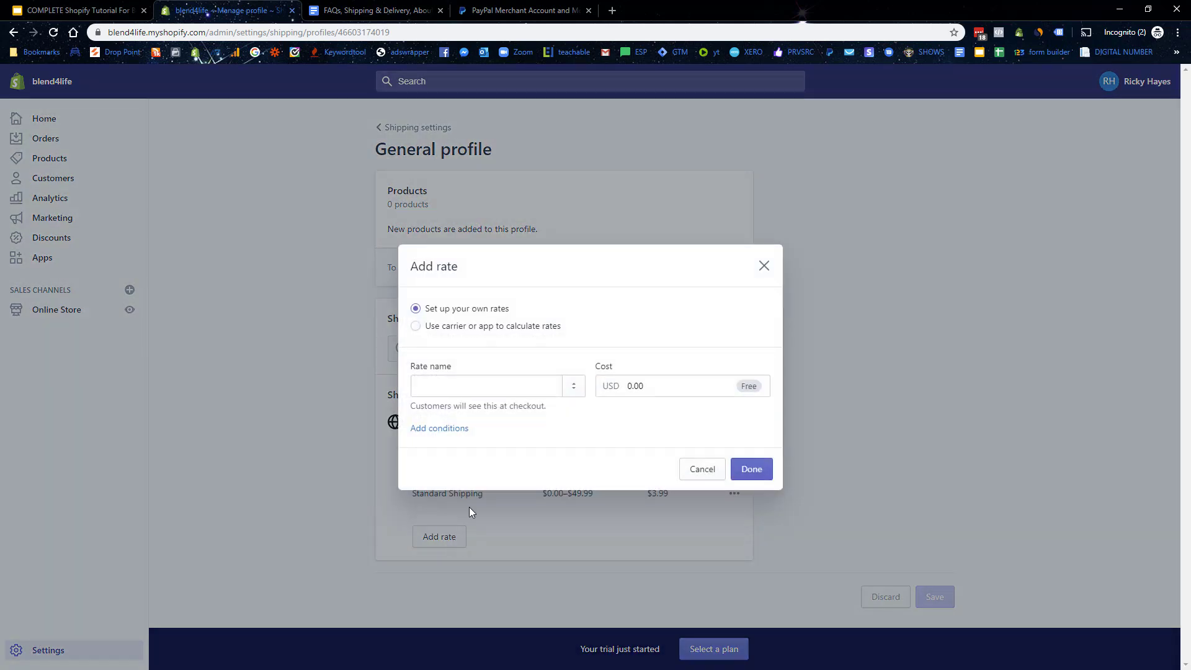
{"action": "left_click", "coordinate": [430, 327]}
{"action": "left_click", "coordinate": [415, 309]}
{"action": "left_click", "coordinate": [455, 392]}
{"action": "type", "text": "Free Shipping"}
{"action": "key", "text": "Tab"}
{"action": "key", "text": "Tab"}
Step: Limit Free Shipping to orders of $50 and up and add it to the zone
{"action": "left_click", "coordinate": [455, 428]}
{"action": "left_click", "coordinate": [426, 429]}
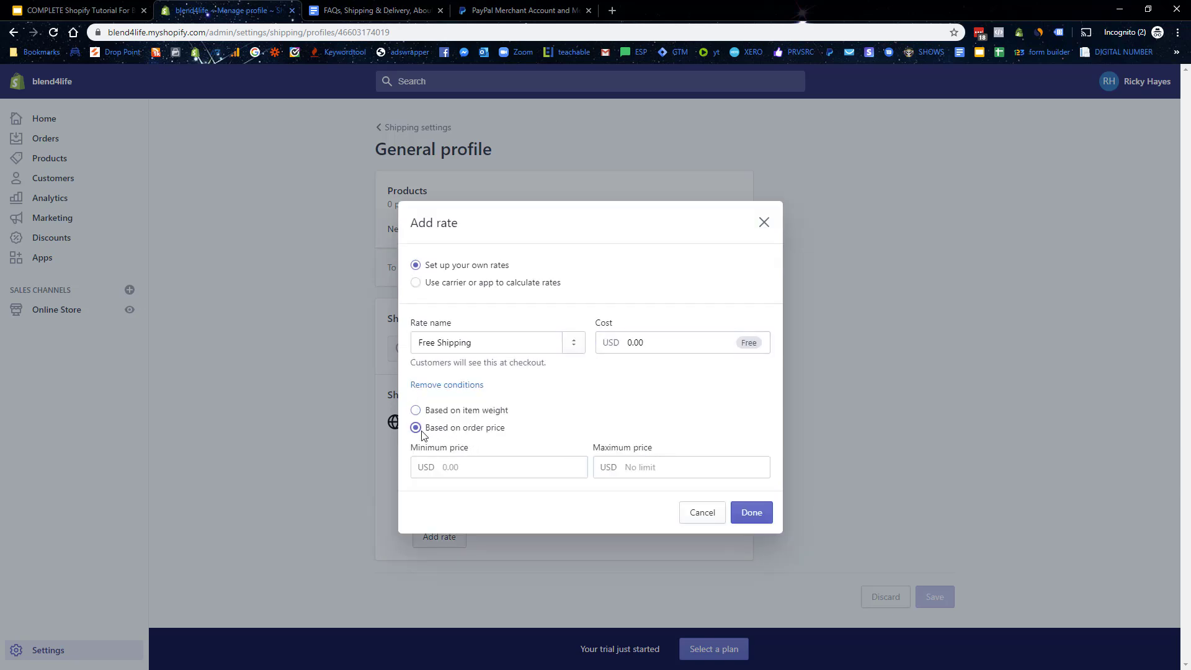
{"action": "left_click", "coordinate": [459, 465]}
{"action": "type", "text": "50"}
{"action": "left_click", "coordinate": [759, 516]}
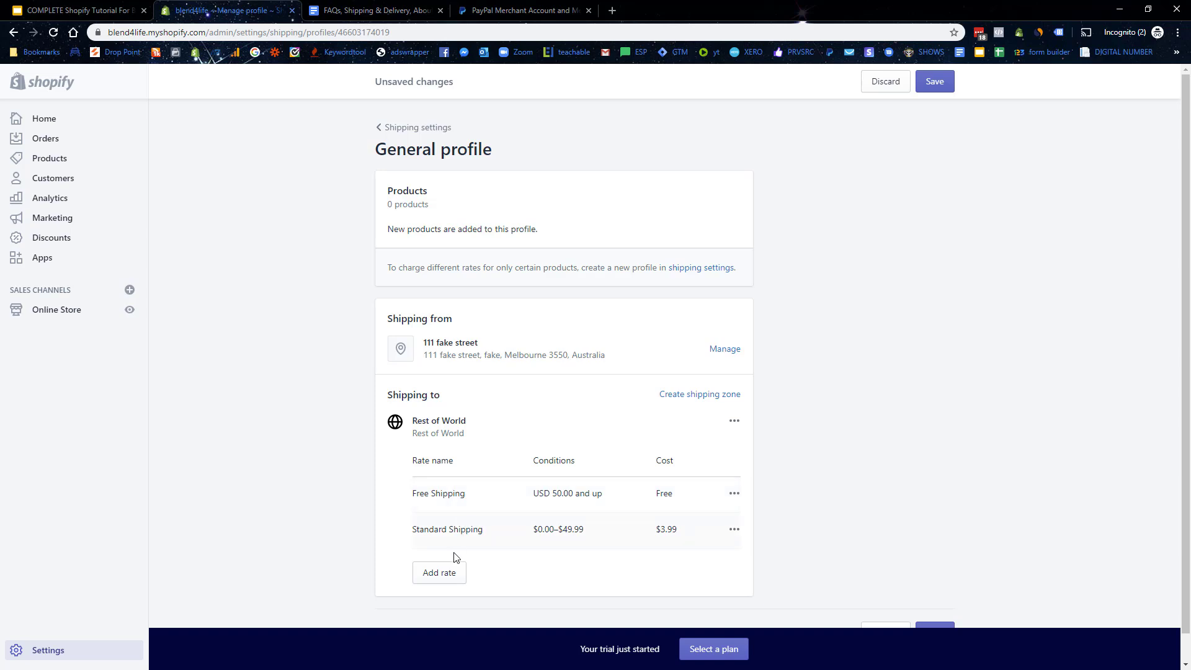
{"action": "left_click_drag", "start_coordinate": [440, 529], "coordinate": [596, 533]}
{"action": "left_click_drag", "start_coordinate": [668, 531], "coordinate": [689, 531]}
{"action": "left_click_drag", "start_coordinate": [571, 529], "coordinate": [588, 534]}
Step: Save the General shipping profile with both Free and Standard Shipping rates
{"action": "left_click_drag", "start_coordinate": [552, 491], "coordinate": [584, 492]}
{"action": "scroll", "coordinate": [955, 571], "scroll_direction": "down", "scroll_amount": 1}
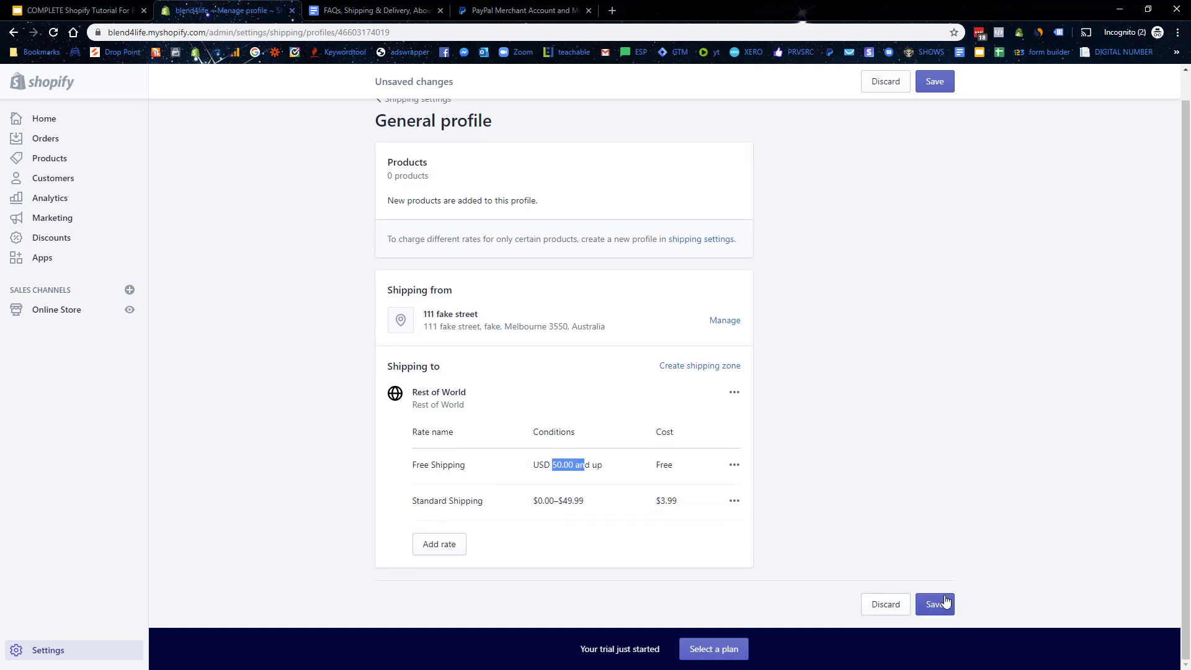
{"action": "left_click", "coordinate": [944, 602]}
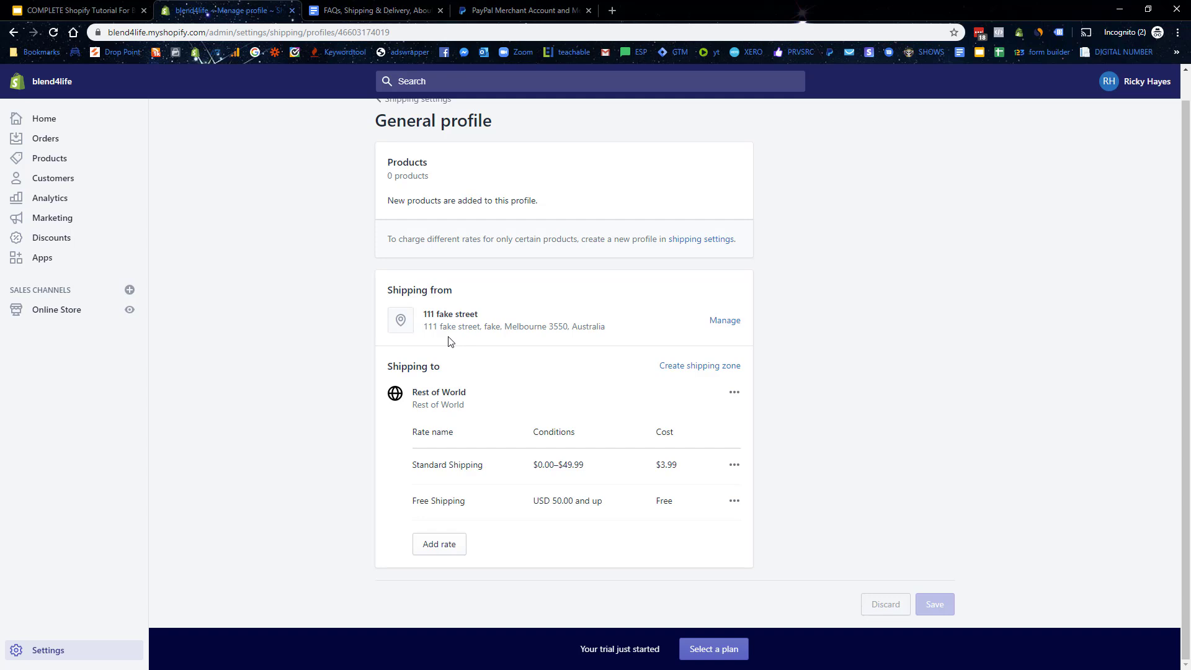
Step: Return from the shipping profile to the main Settings overview
{"action": "left_click", "coordinate": [58, 656]}
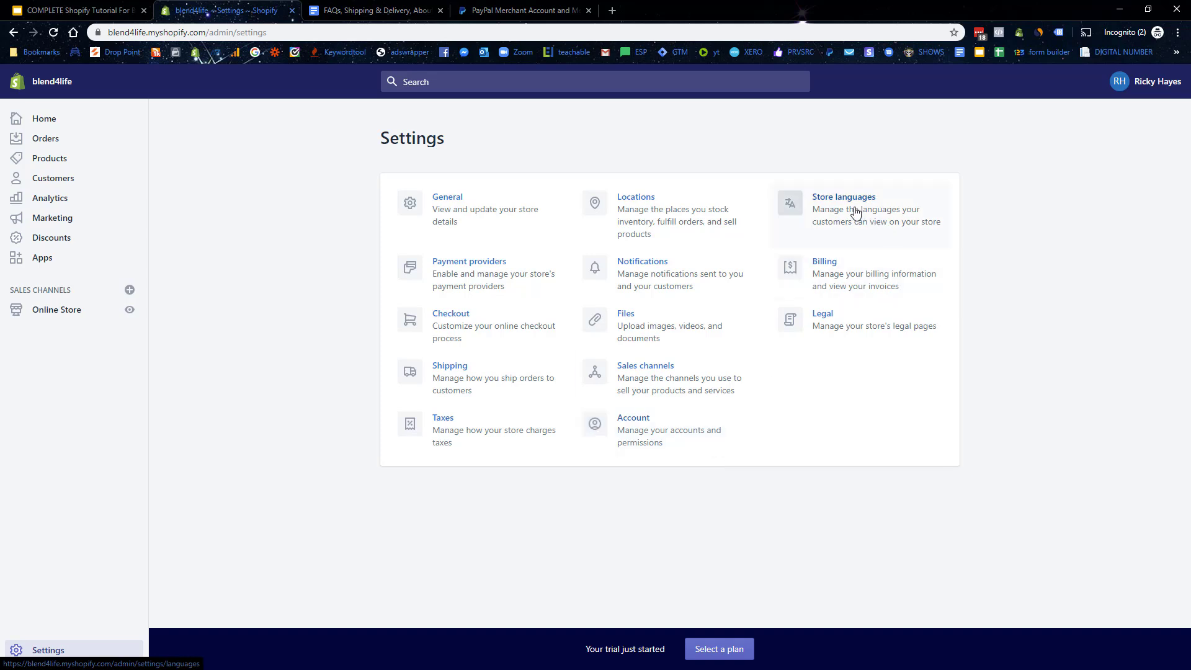
{"action": "left_click", "coordinate": [830, 200]}
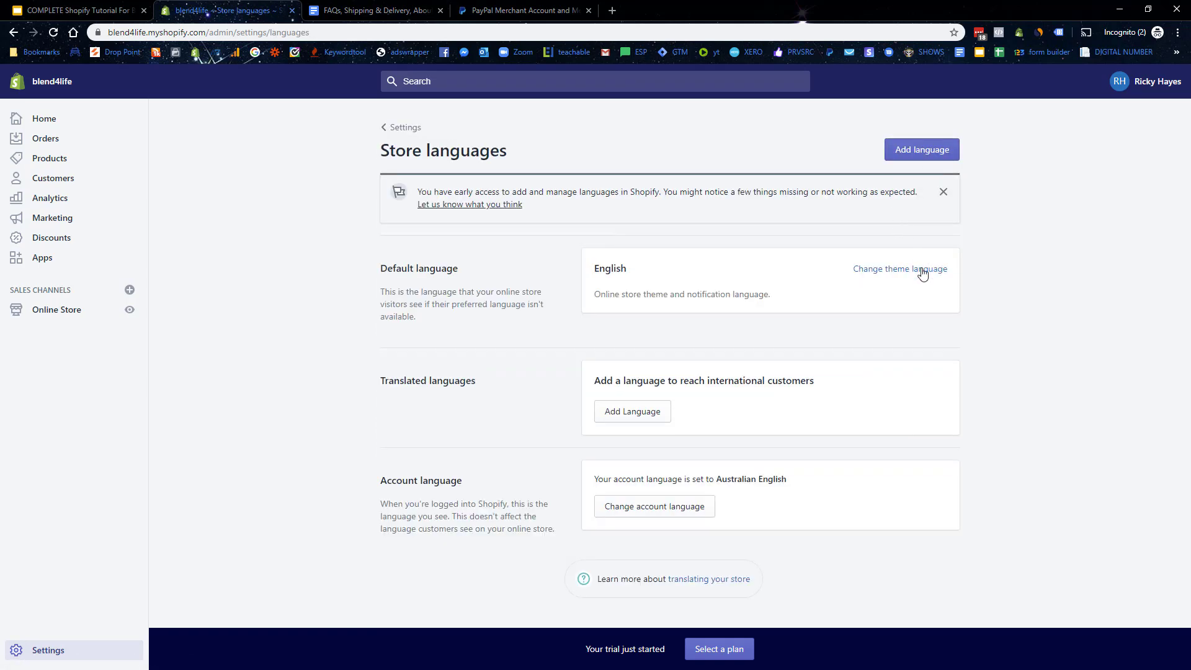
{"action": "left_click", "coordinate": [628, 413]}
{"action": "left_click", "coordinate": [462, 374]}
{"action": "scroll", "coordinate": [490, 511], "scroll_direction": "down", "scroll_amount": 20}
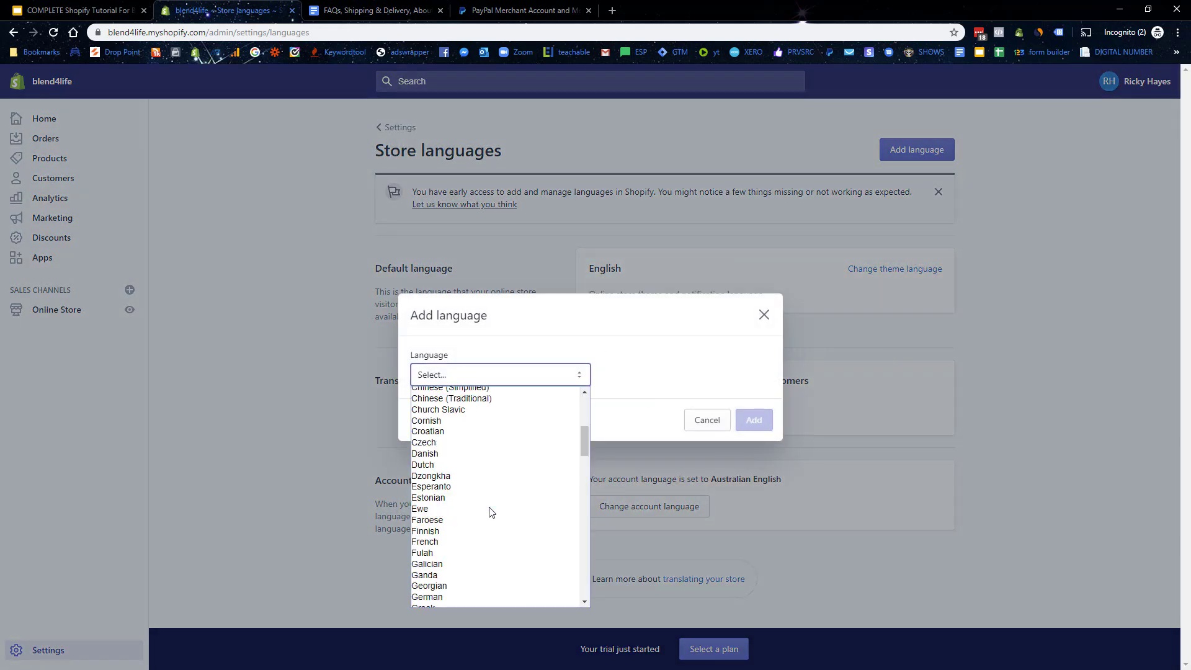
{"action": "left_click", "coordinate": [765, 315]}
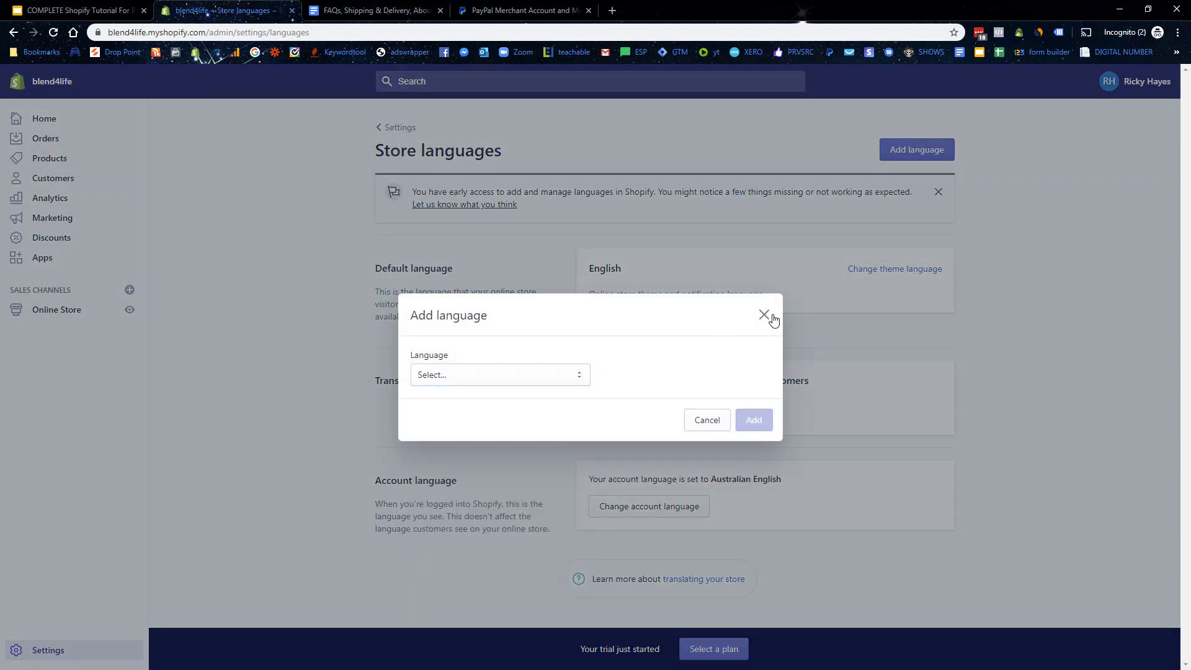
{"action": "left_click", "coordinate": [765, 315]}
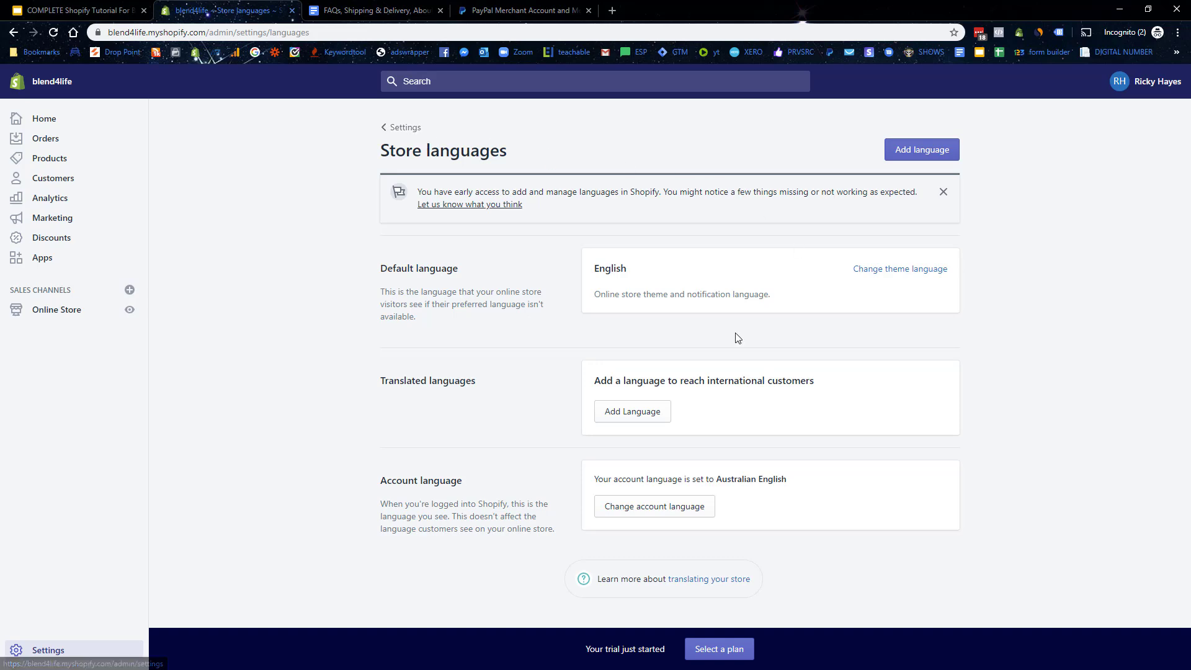
{"action": "left_click", "coordinate": [621, 412]}
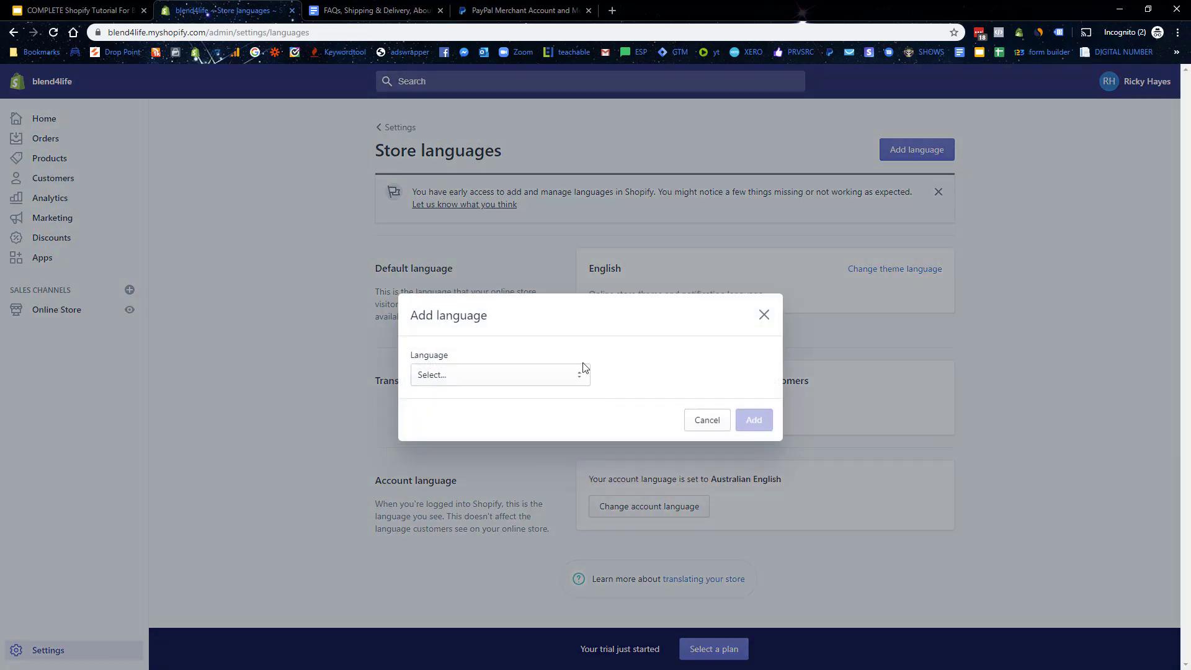
{"action": "left_click", "coordinate": [497, 376]}
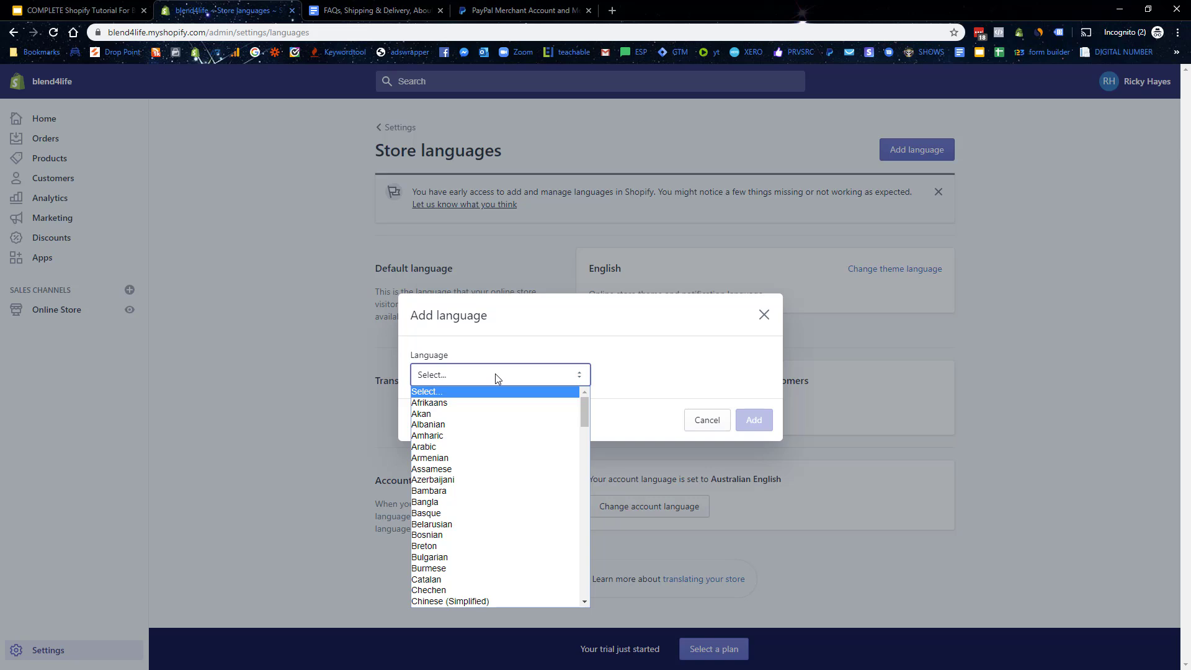
{"action": "left_click", "coordinate": [772, 317]}
{"action": "left_click", "coordinate": [405, 130]}
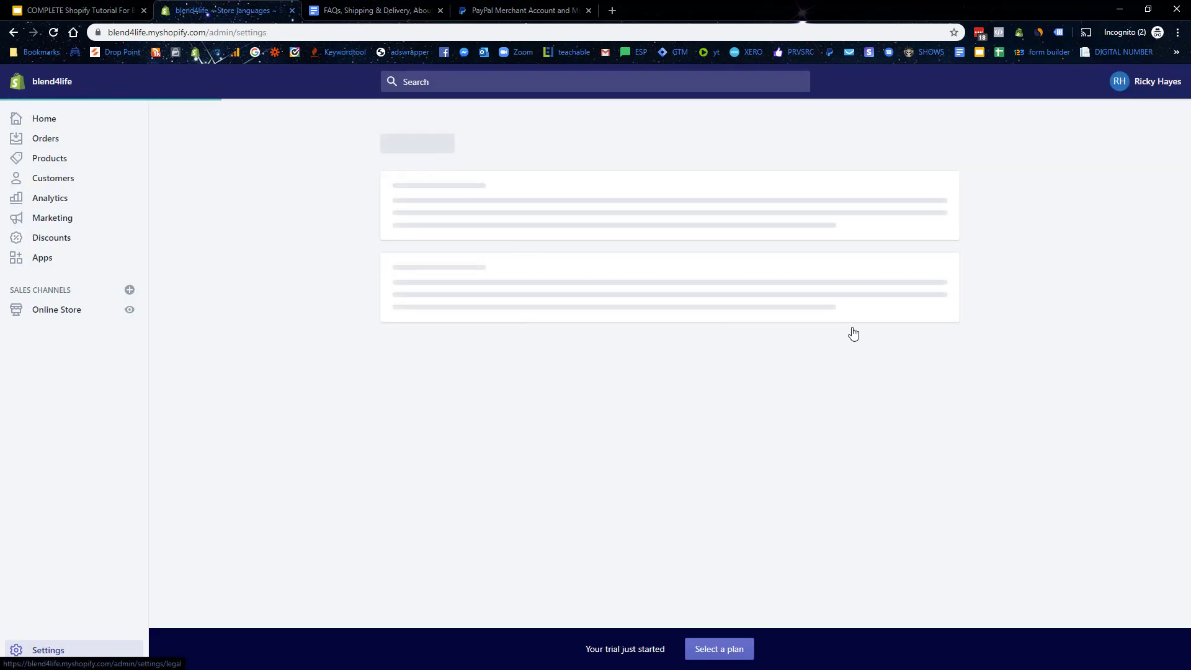
Step: Fill the terms of service, privacy and refund policies with Shopify's template text
{"action": "left_click", "coordinate": [853, 325]}
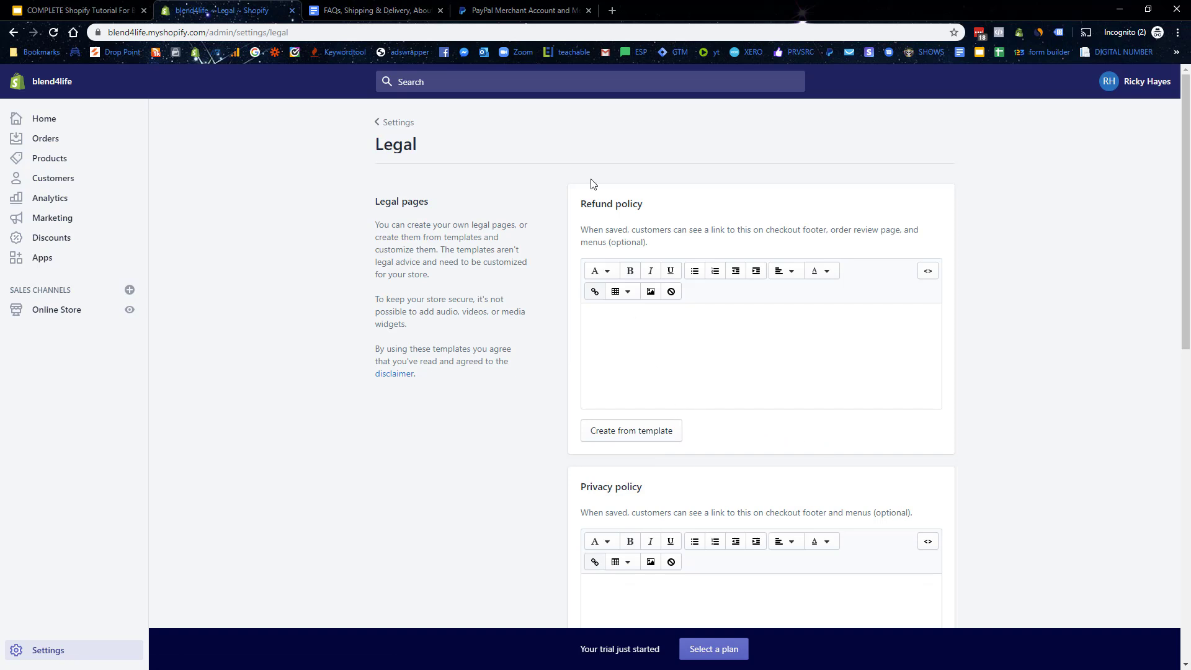
{"action": "scroll", "coordinate": [659, 570], "scroll_direction": "down", "scroll_amount": 3}
{"action": "scroll", "coordinate": [601, 337], "scroll_direction": "down", "scroll_amount": 5}
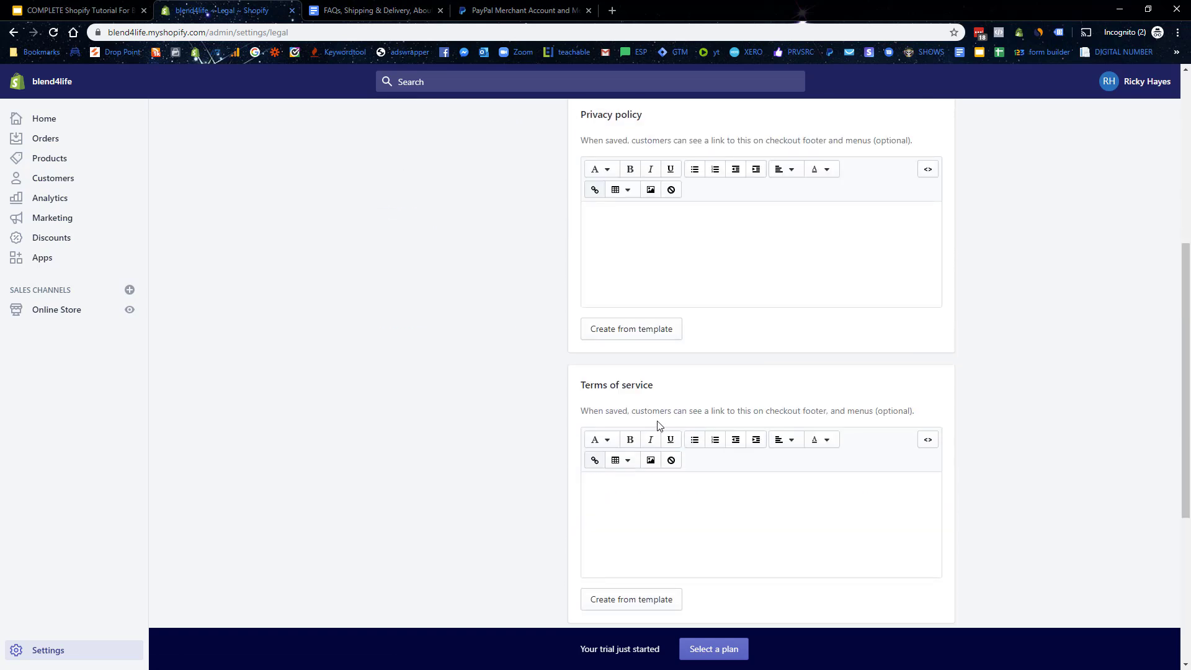
{"action": "left_click", "coordinate": [668, 484]}
{"action": "left_click", "coordinate": [632, 204]}
{"action": "scroll", "coordinate": [663, 290], "scroll_direction": "up", "scroll_amount": 6}
{"action": "left_click", "coordinate": [662, 307]}
{"action": "scroll", "coordinate": [682, 310], "scroll_direction": "down", "scroll_amount": 8}
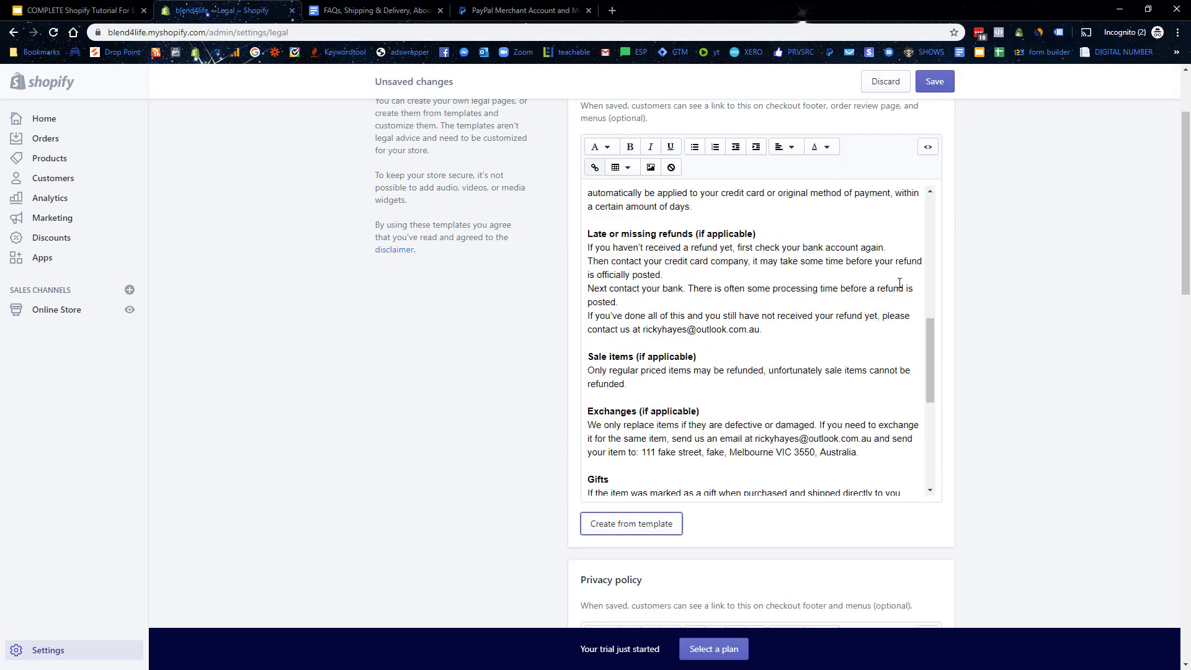
{"action": "scroll", "coordinate": [1012, 279], "scroll_direction": "down", "scroll_amount": 8}
Step: Save the legal policies and head to the Online Store section
{"action": "left_click", "coordinate": [947, 86]}
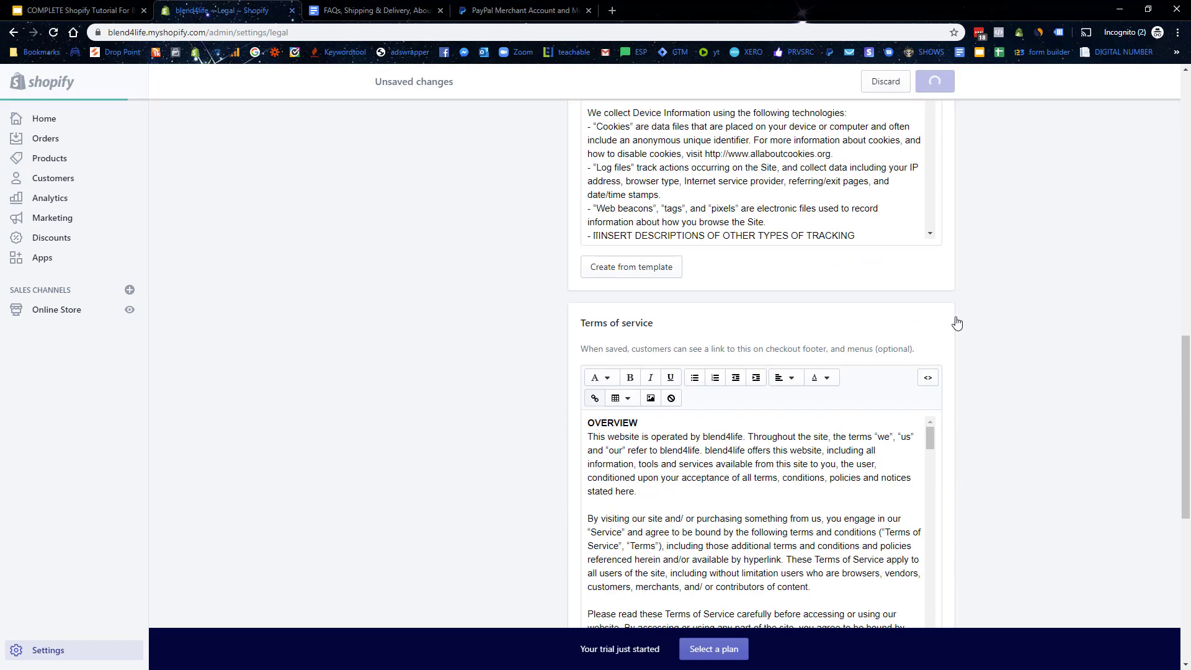
{"action": "scroll", "coordinate": [944, 311], "scroll_direction": "down", "scroll_amount": 6}
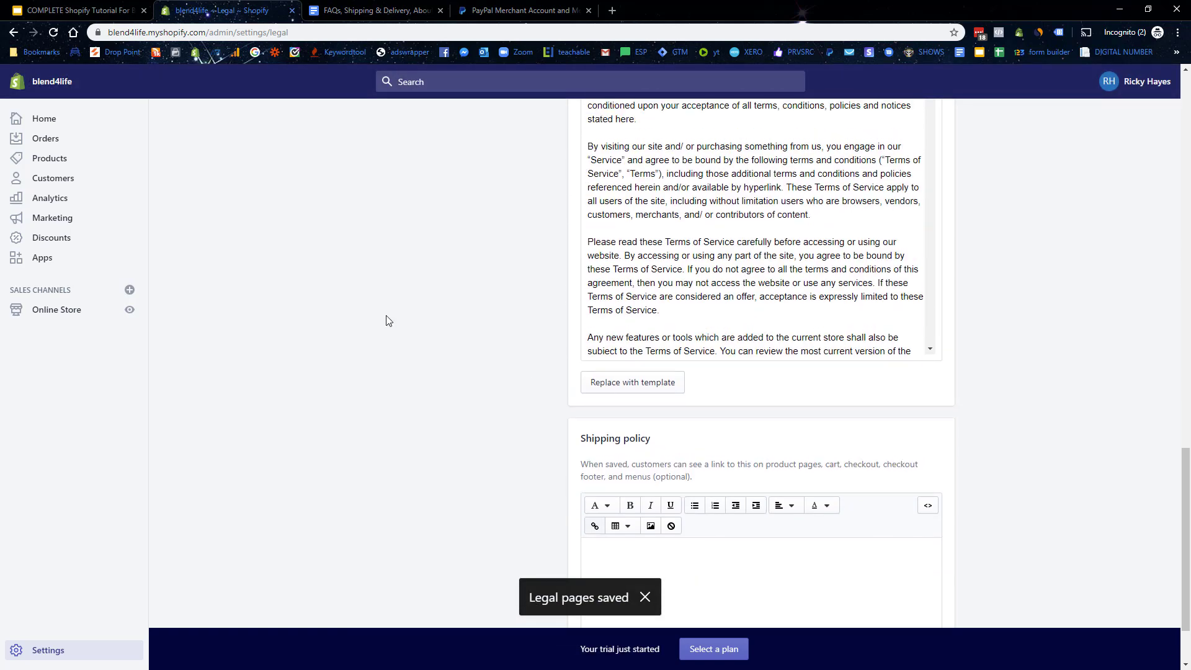
{"action": "left_click", "coordinate": [76, 312]}
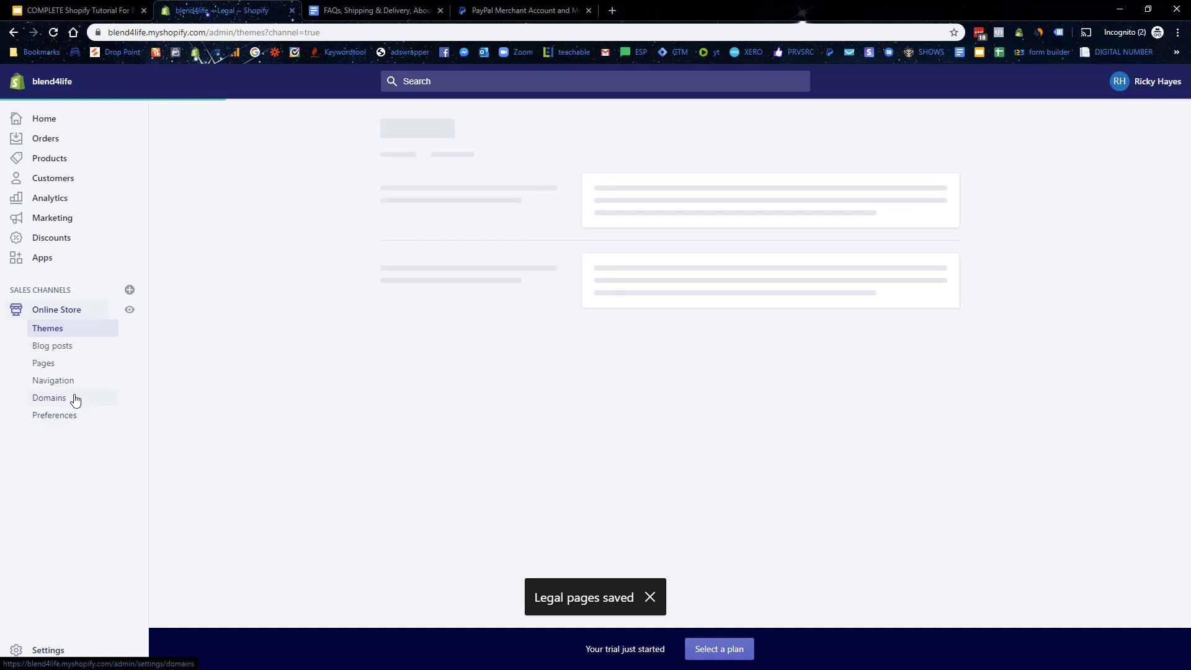
Step: Open the Footer menu from the store's Navigation menus
{"action": "left_click", "coordinate": [54, 381]}
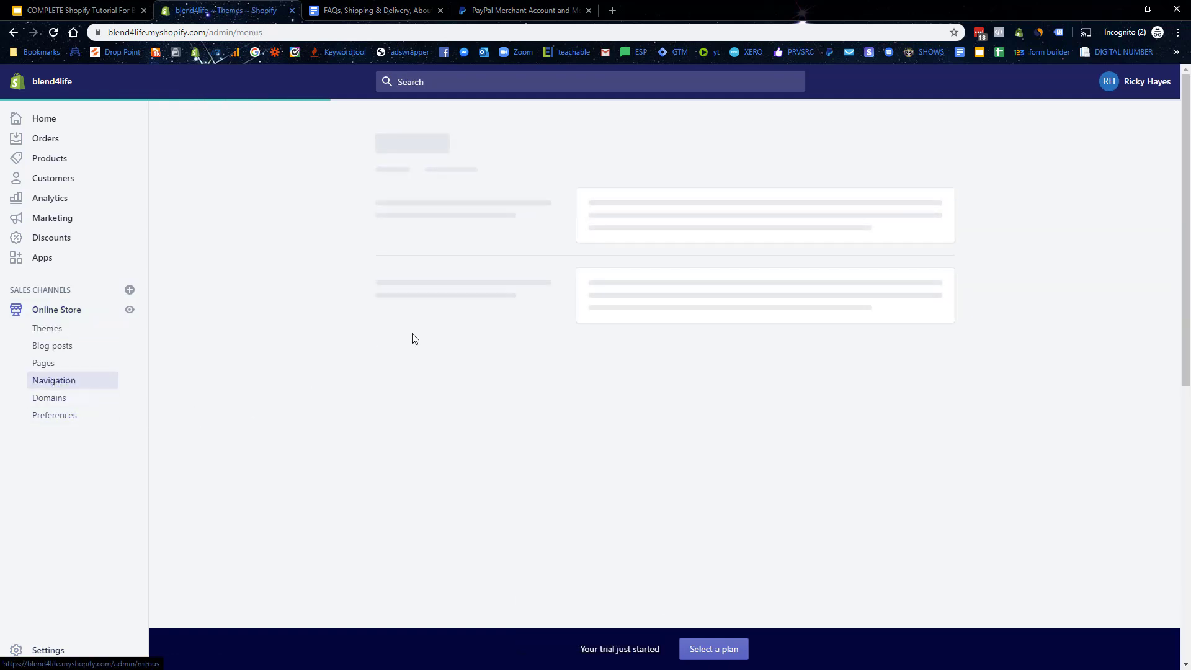
{"action": "left_click", "coordinate": [591, 297]}
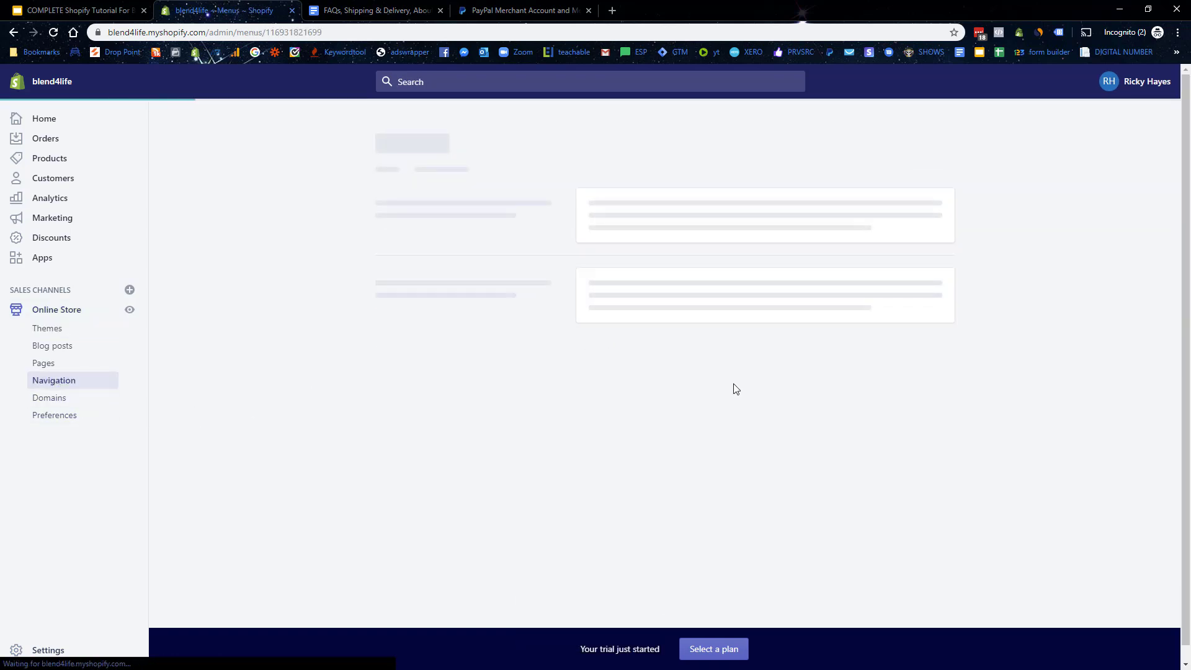
{"action": "left_click", "coordinate": [401, 122]}
{"action": "left_click", "coordinate": [595, 267]}
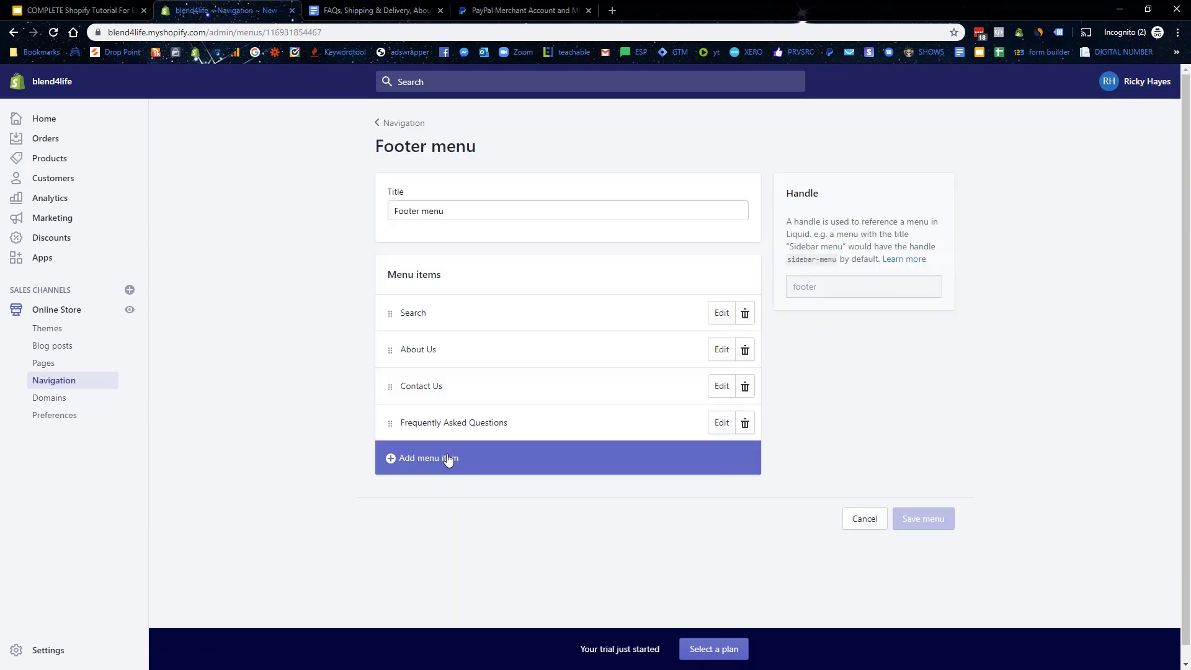
Step: Add Privacy Policy and Refund Policy links to the footer menu
{"action": "left_click", "coordinate": [450, 460]}
{"action": "left_click", "coordinate": [466, 416]}
{"action": "scroll", "coordinate": [459, 369], "scroll_direction": "down", "scroll_amount": 1}
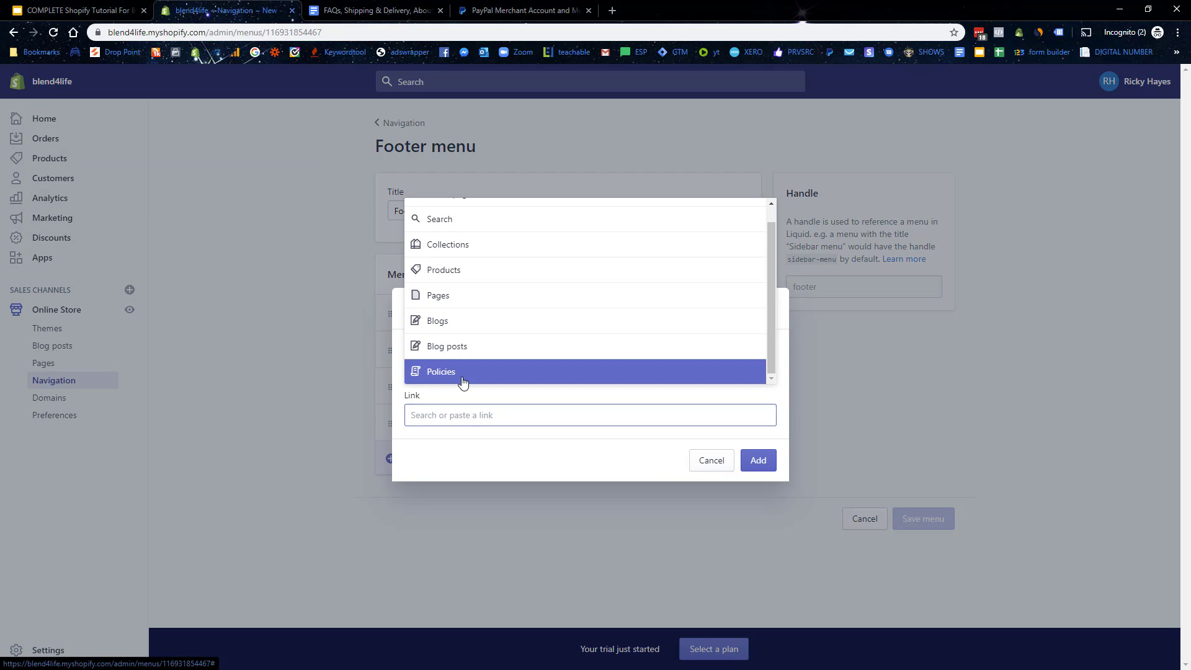
{"action": "left_click", "coordinate": [466, 375]}
{"action": "left_click", "coordinate": [462, 323]}
{"action": "left_click", "coordinate": [759, 460]}
{"action": "left_click", "coordinate": [428, 494]}
{"action": "left_click", "coordinate": [471, 414]}
{"action": "scroll", "coordinate": [466, 378], "scroll_direction": "down", "scroll_amount": 1}
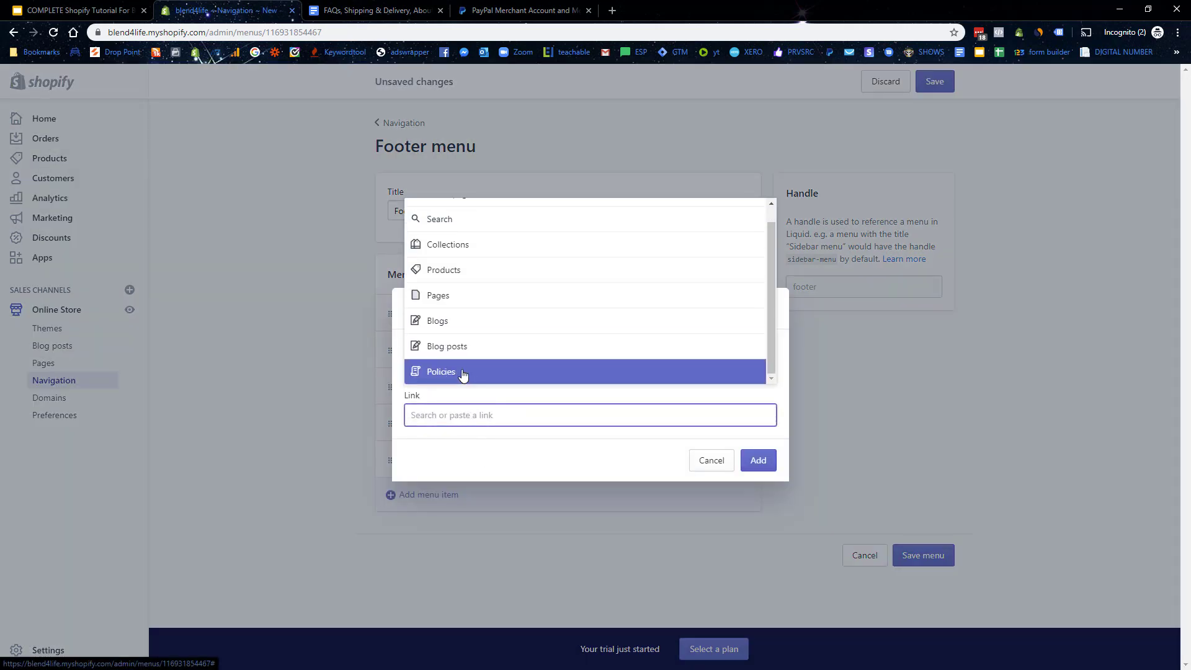
{"action": "left_click", "coordinate": [460, 375]}
{"action": "left_click", "coordinate": [459, 347]}
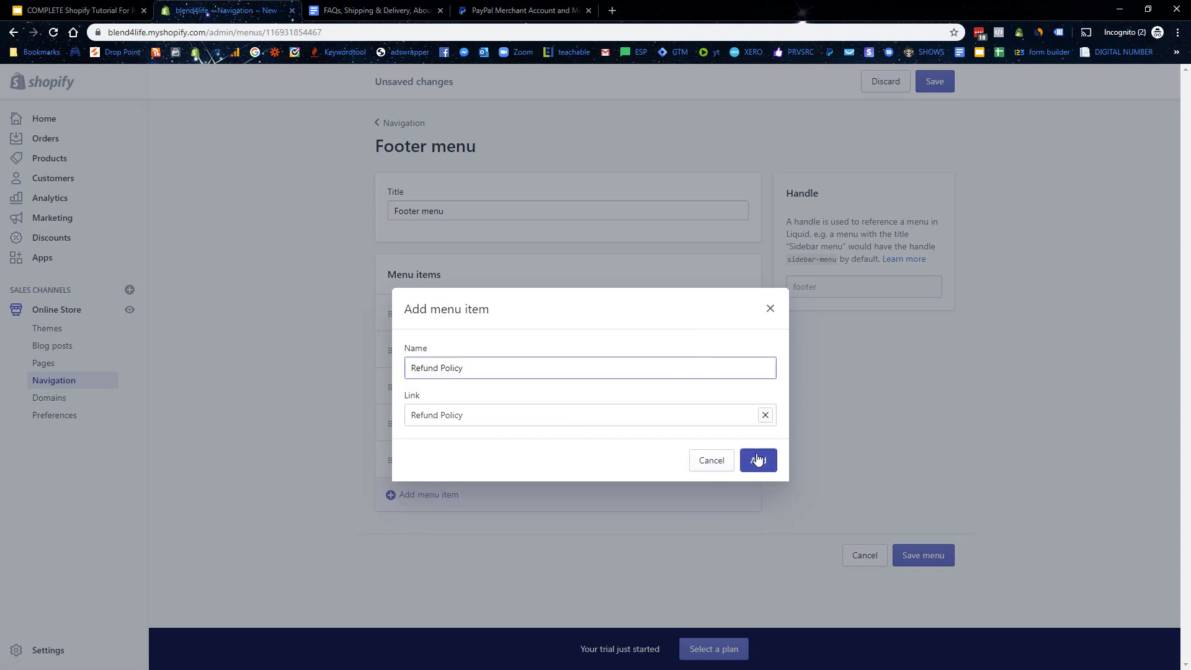
{"action": "left_click", "coordinate": [758, 460]}
Step: Add a Terms of Service link to the footer menu
{"action": "left_click", "coordinate": [448, 531]}
{"action": "left_click", "coordinate": [470, 415]}
{"action": "scroll", "coordinate": [470, 374], "scroll_direction": "down", "scroll_amount": 1}
{"action": "left_click", "coordinate": [475, 375]}
{"action": "left_click", "coordinate": [477, 375]}
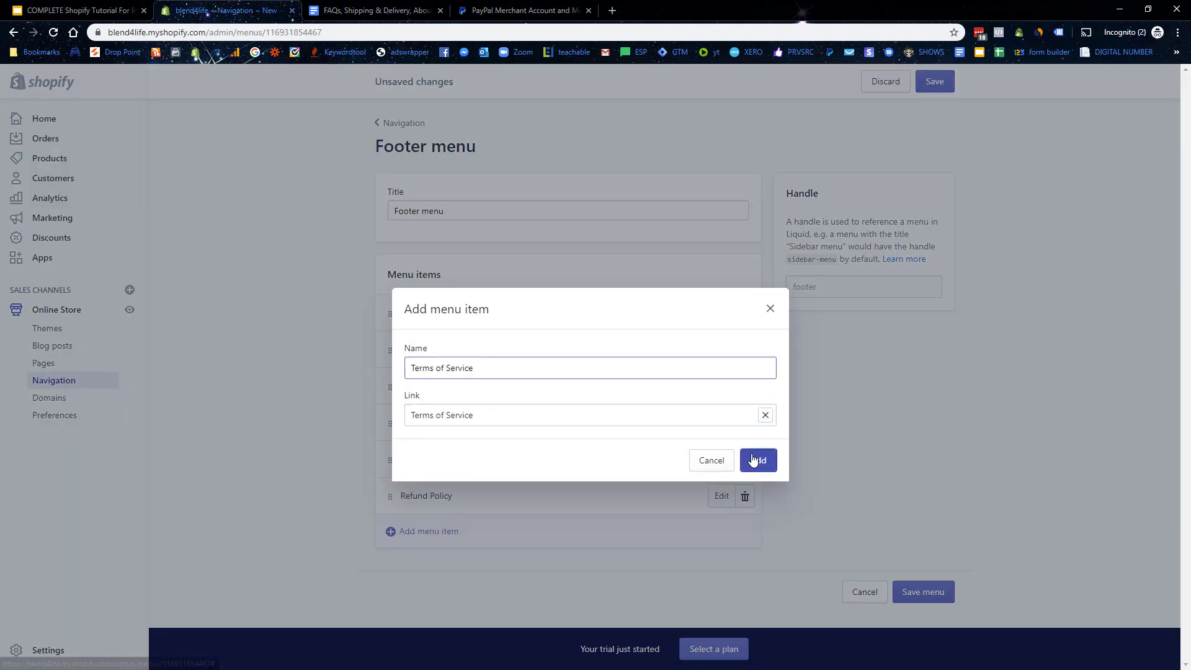
{"action": "left_click", "coordinate": [758, 460]}
Step: Save the footer menu and view the live storefront
{"action": "scroll", "coordinate": [912, 554], "scroll_direction": "down", "scroll_amount": 1}
{"action": "left_click", "coordinate": [925, 613]}
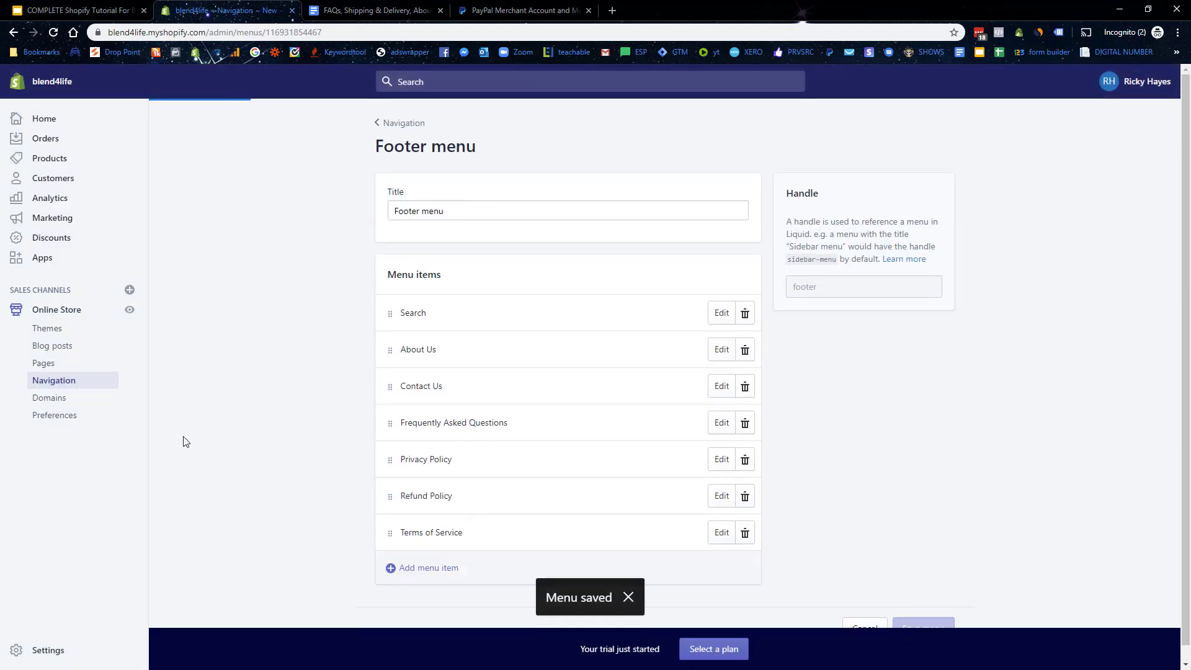
{"action": "left_click", "coordinate": [124, 313]}
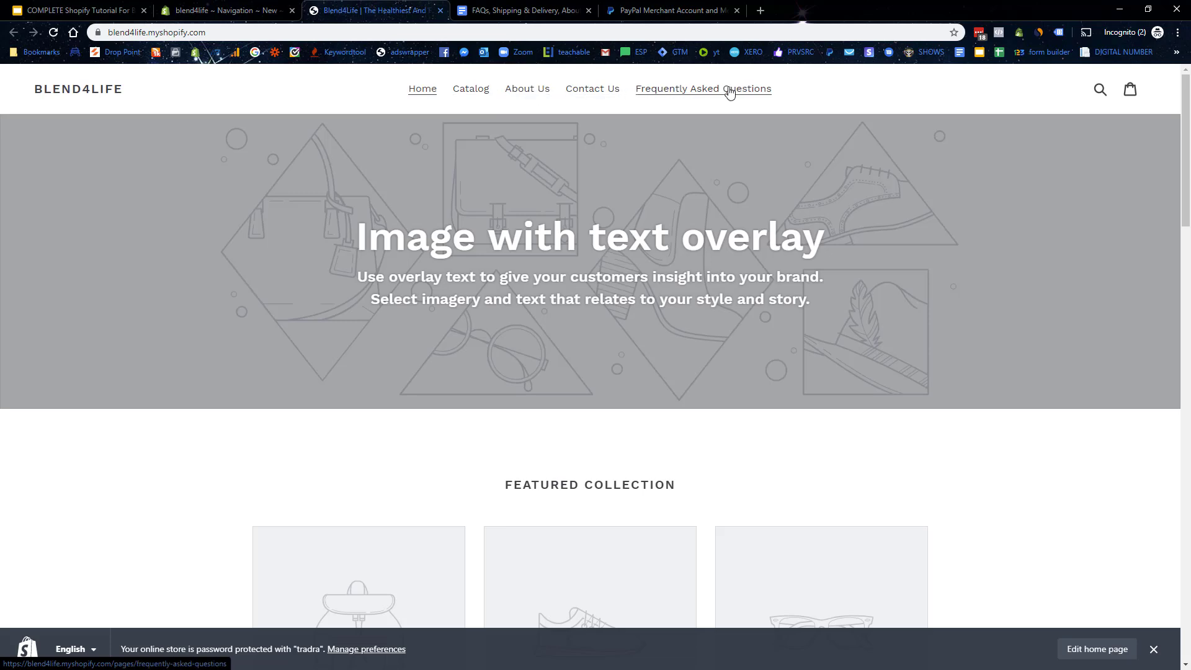
Step: Check that the storefront footer's Quick links show Terms of Service, then return to the admin tab
{"action": "scroll", "coordinate": [816, 191], "scroll_direction": "down", "scroll_amount": 15}
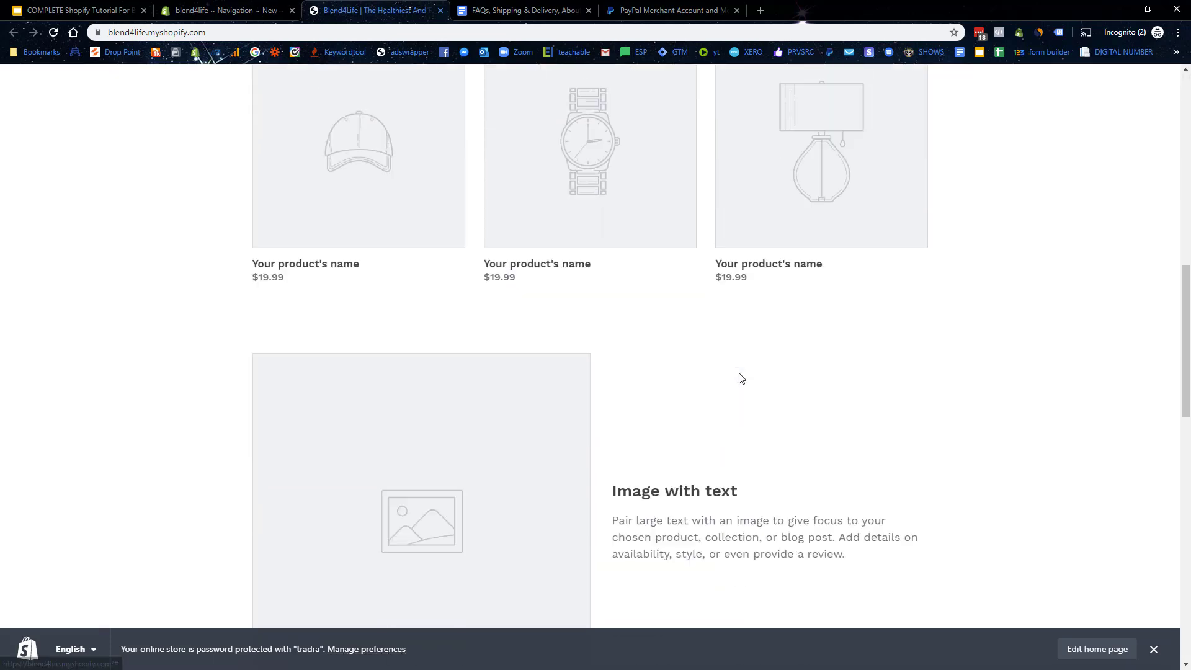
{"action": "scroll", "coordinate": [981, 289], "scroll_direction": "down", "scroll_amount": 12}
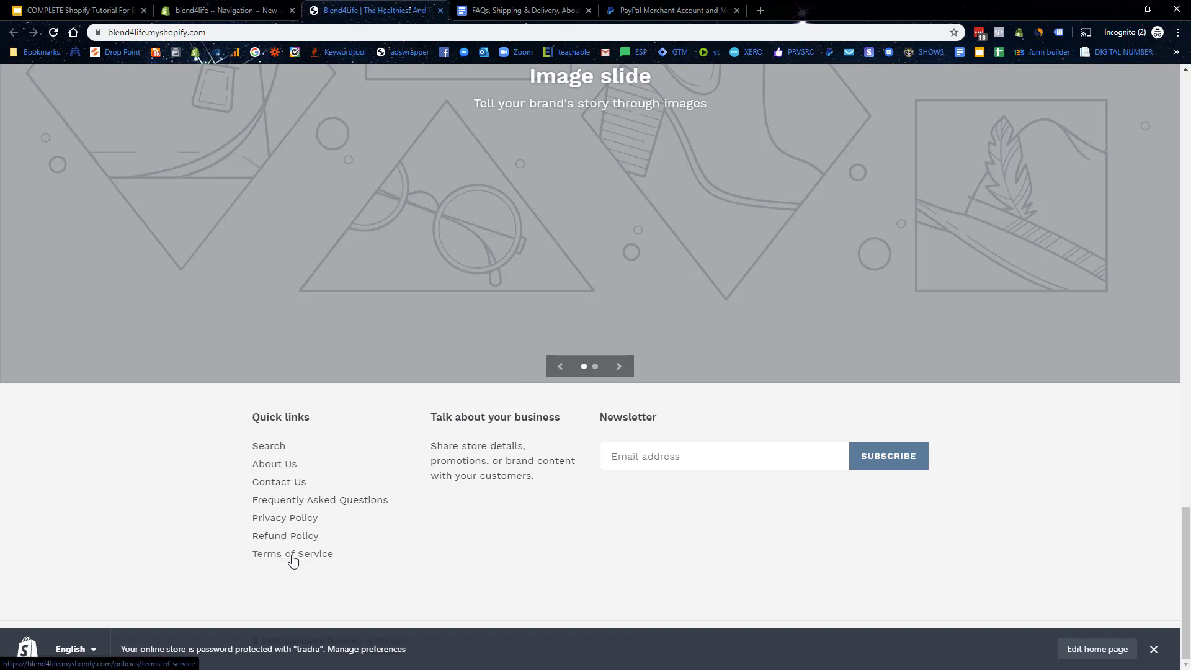
{"action": "scroll", "coordinate": [720, 422], "scroll_direction": "up", "scroll_amount": 8}
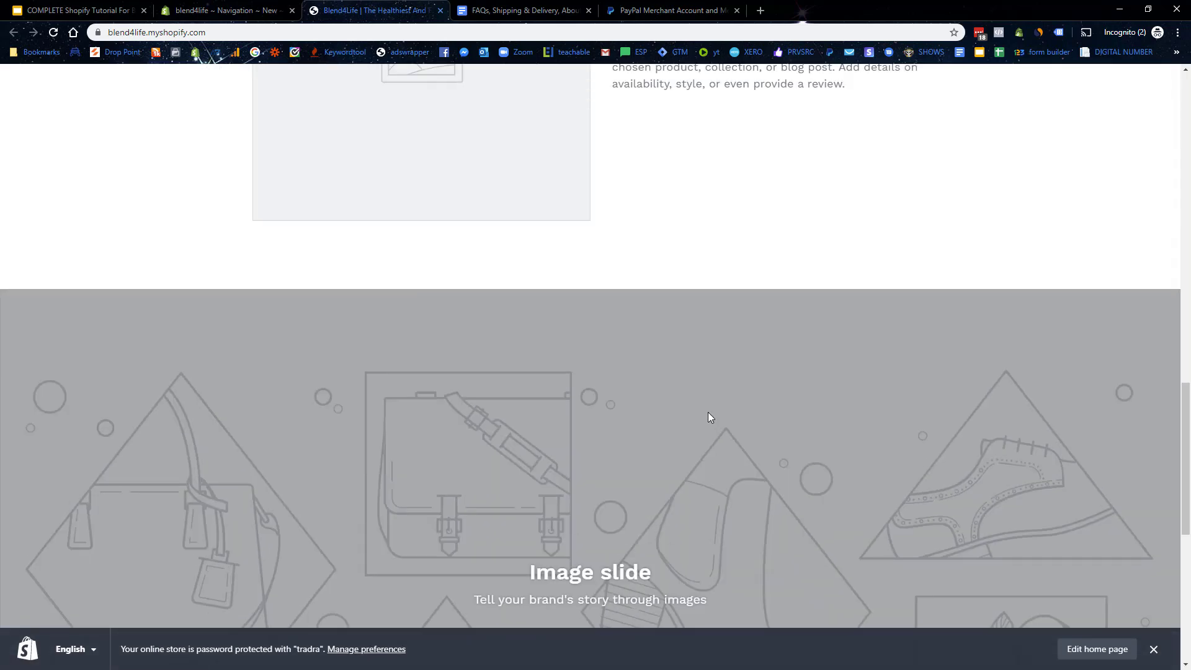
{"action": "scroll", "coordinate": [709, 417], "scroll_direction": "up", "scroll_amount": 15}
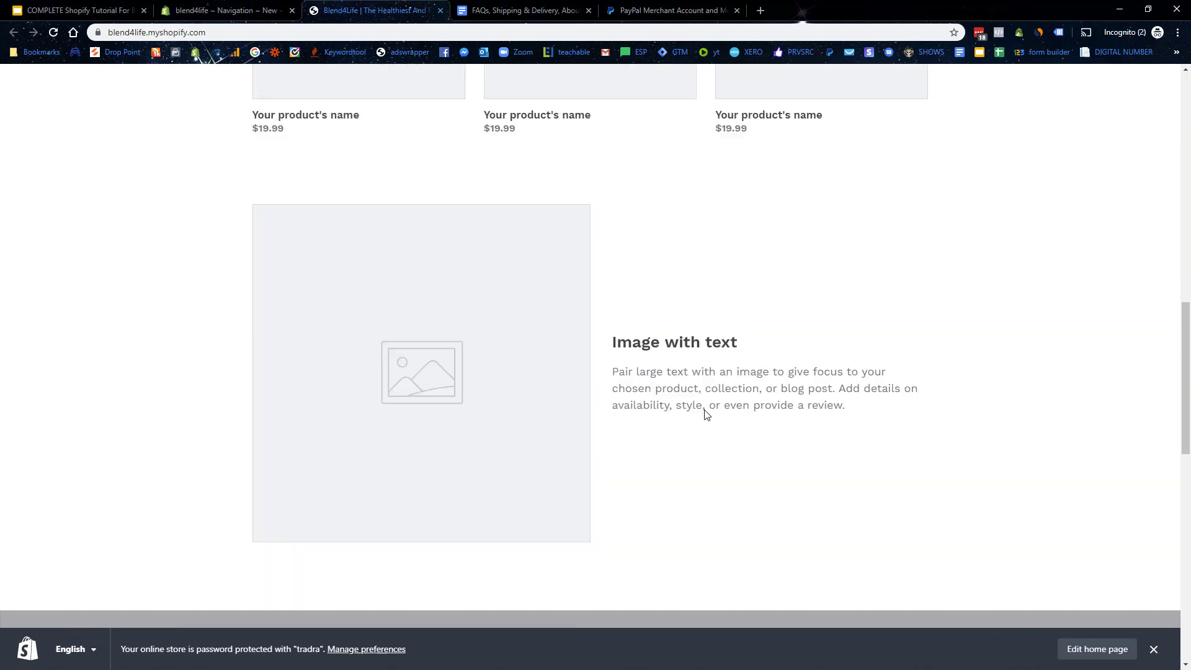
{"action": "scroll", "coordinate": [708, 415], "scroll_direction": "up", "scroll_amount": 2}
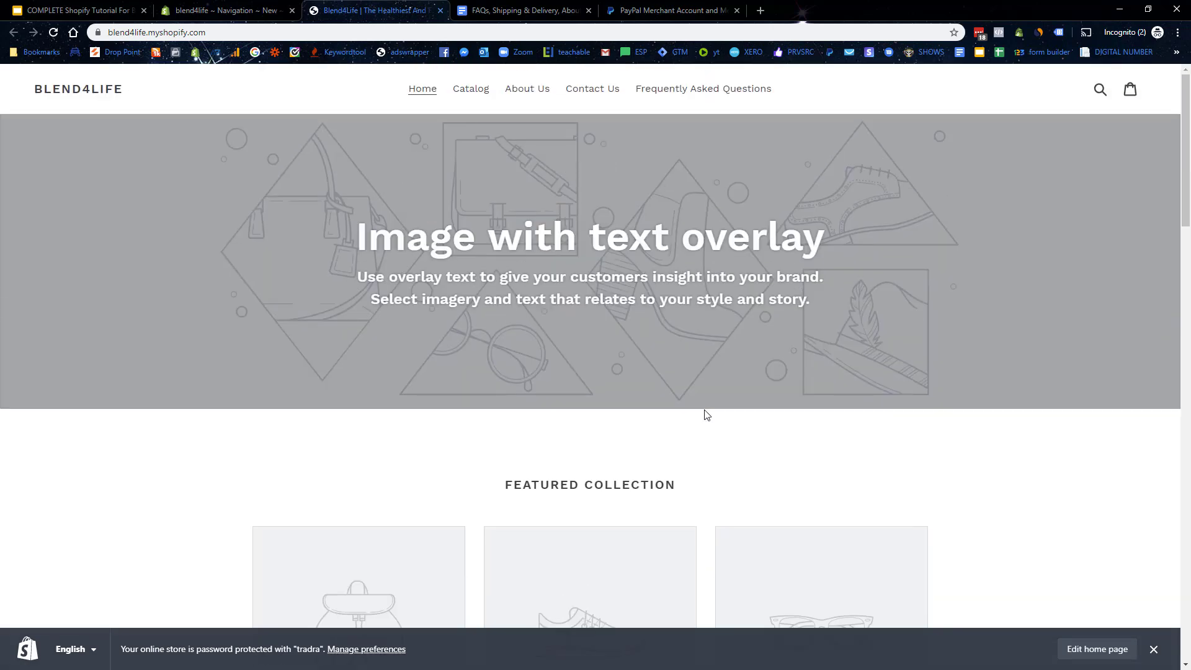
{"action": "left_click", "coordinate": [224, 10]}
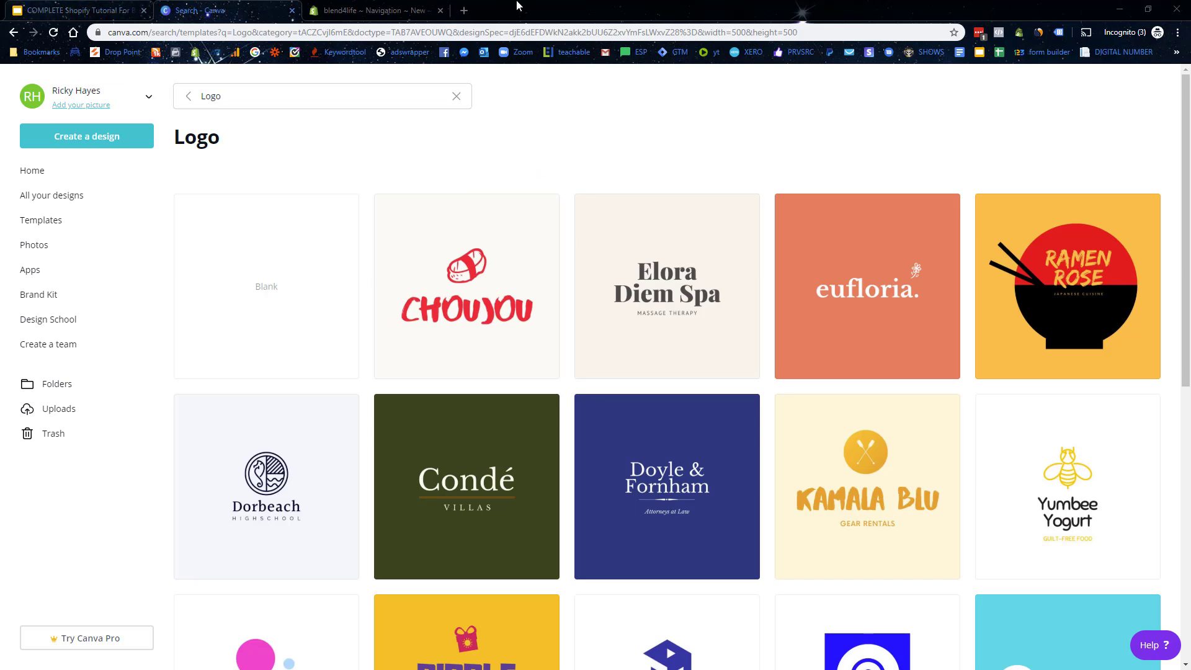
Step: Open Canva in a new tab and search its templates for logo
{"action": "left_click", "coordinate": [463, 8]}
{"action": "type", "text": "can"}
{"action": "key", "text": "Return"}
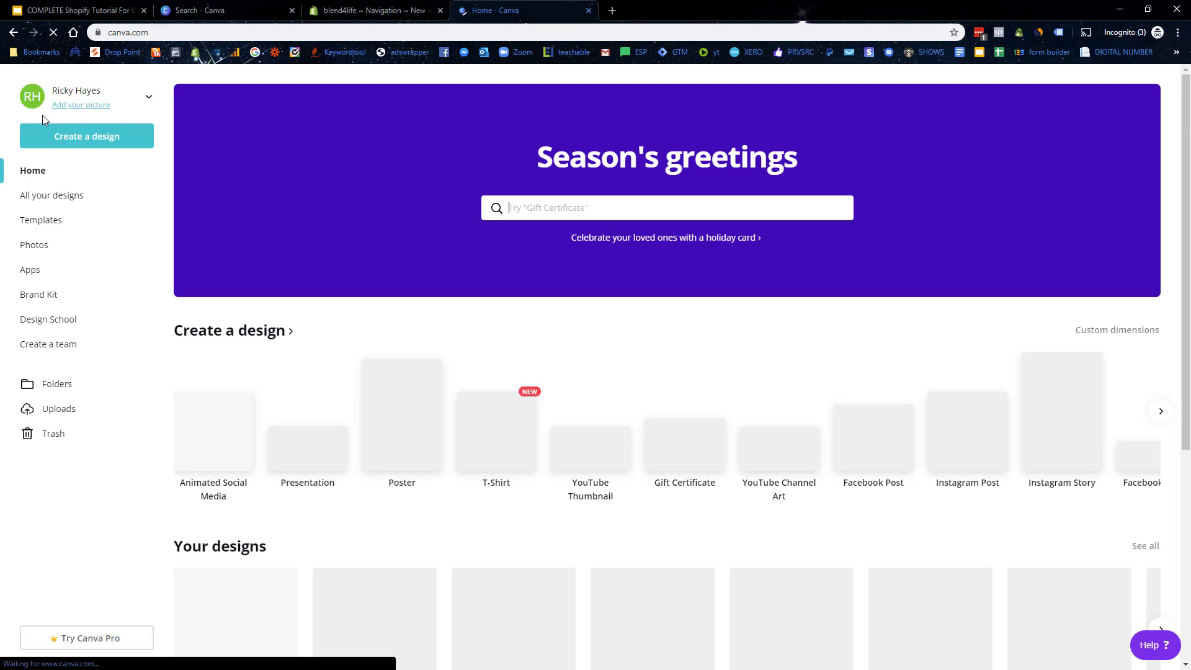
{"action": "left_click", "coordinate": [589, 11]}
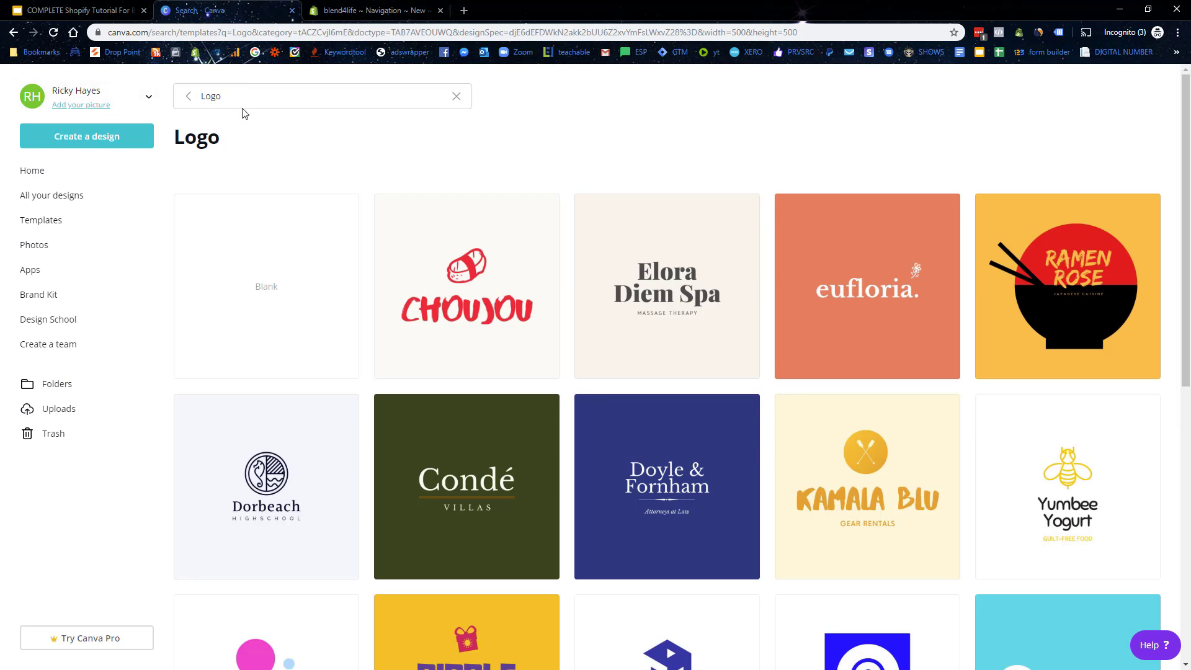
{"action": "left_click", "coordinate": [188, 97]}
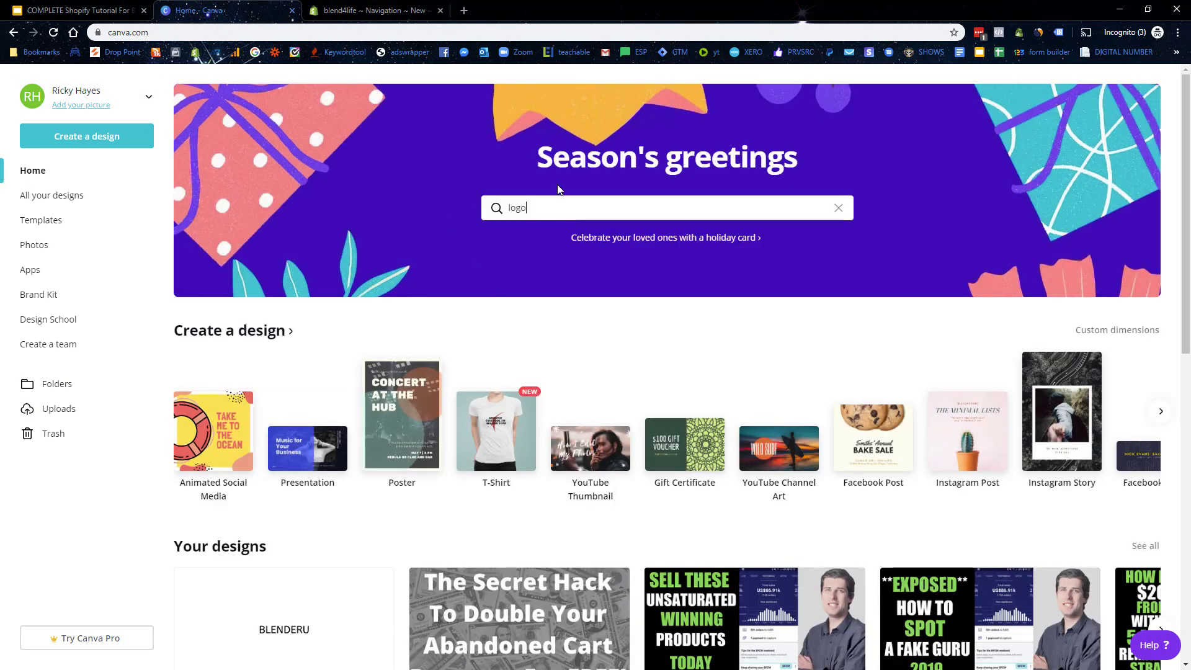
{"action": "key", "text": "Return"}
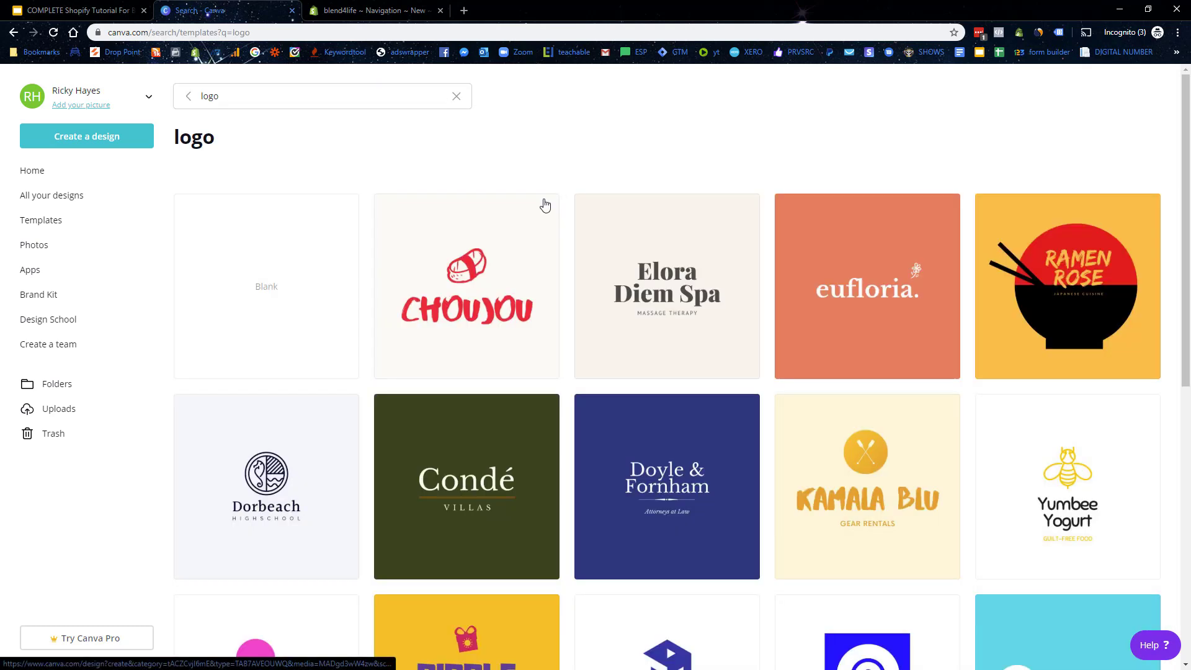
Step: Open the Mochamoo Coffee and Silton Greens logo templates in new tabs
{"action": "scroll", "coordinate": [758, 341], "scroll_direction": "down", "scroll_amount": 2}
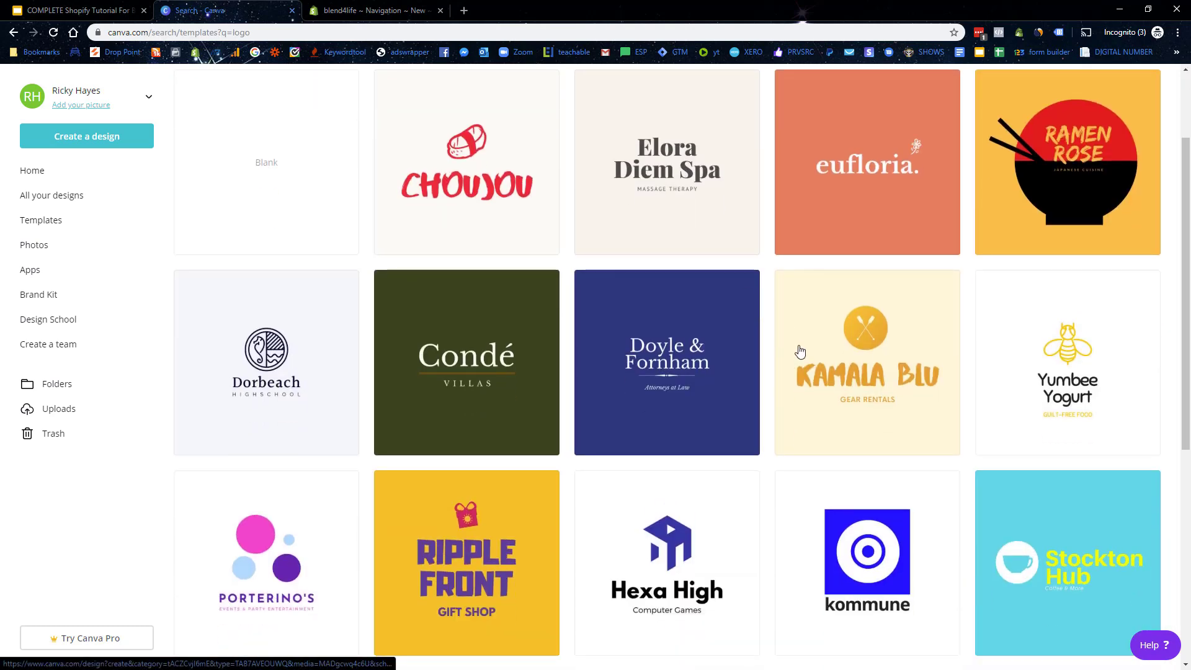
{"action": "scroll", "coordinate": [800, 351], "scroll_direction": "down", "scroll_amount": 4}
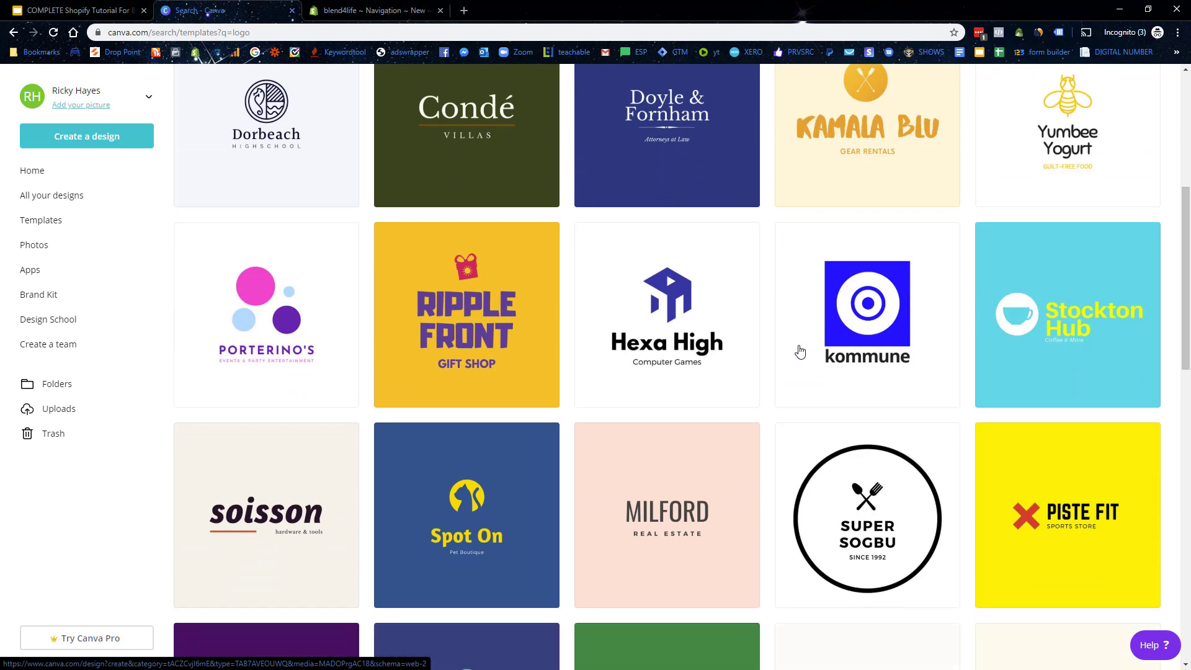
{"action": "scroll", "coordinate": [801, 351], "scroll_direction": "down", "scroll_amount": 4}
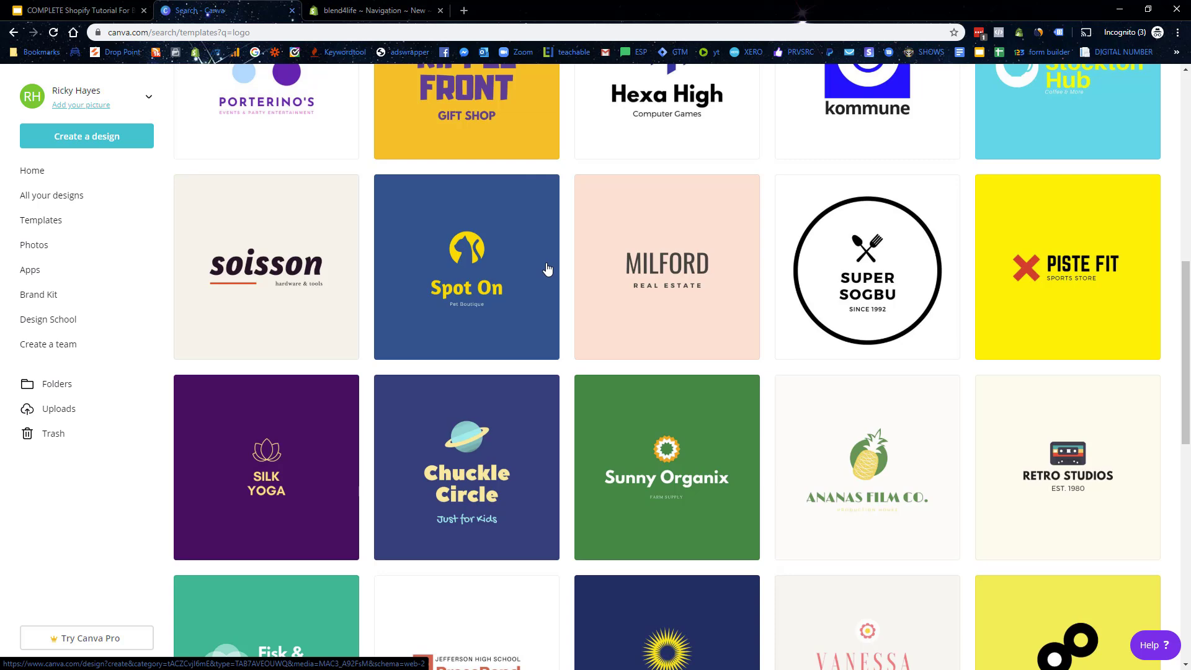
{"action": "scroll", "coordinate": [541, 264], "scroll_direction": "down", "scroll_amount": 8}
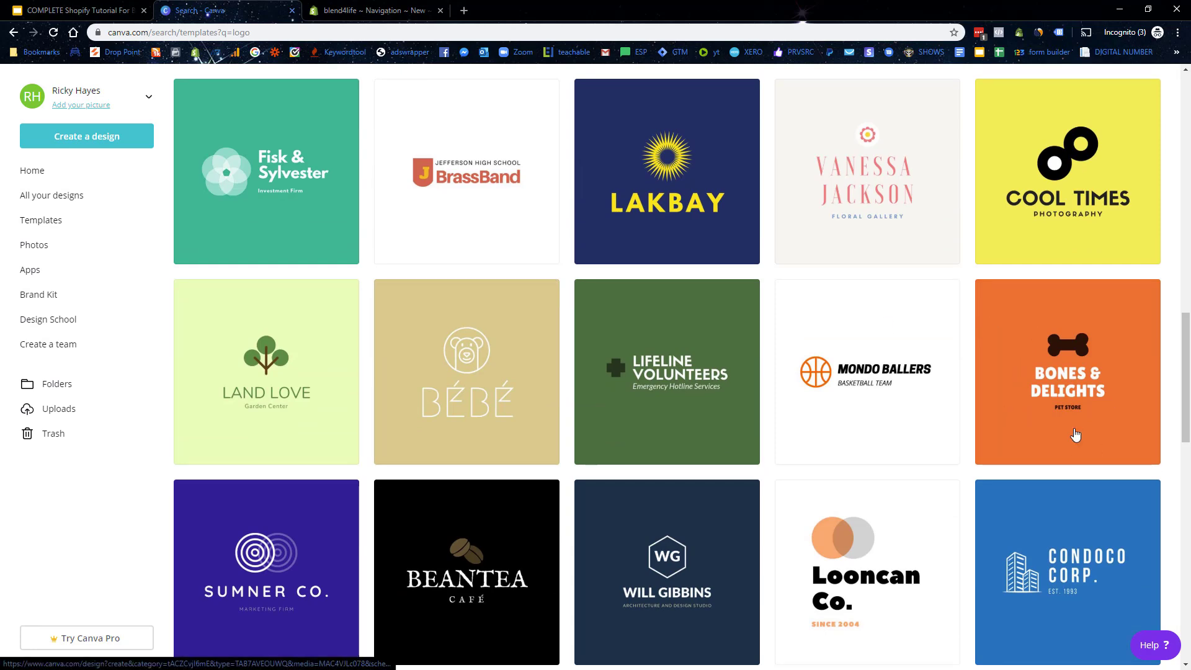
{"action": "scroll", "coordinate": [669, 369], "scroll_direction": "down", "scroll_amount": 2}
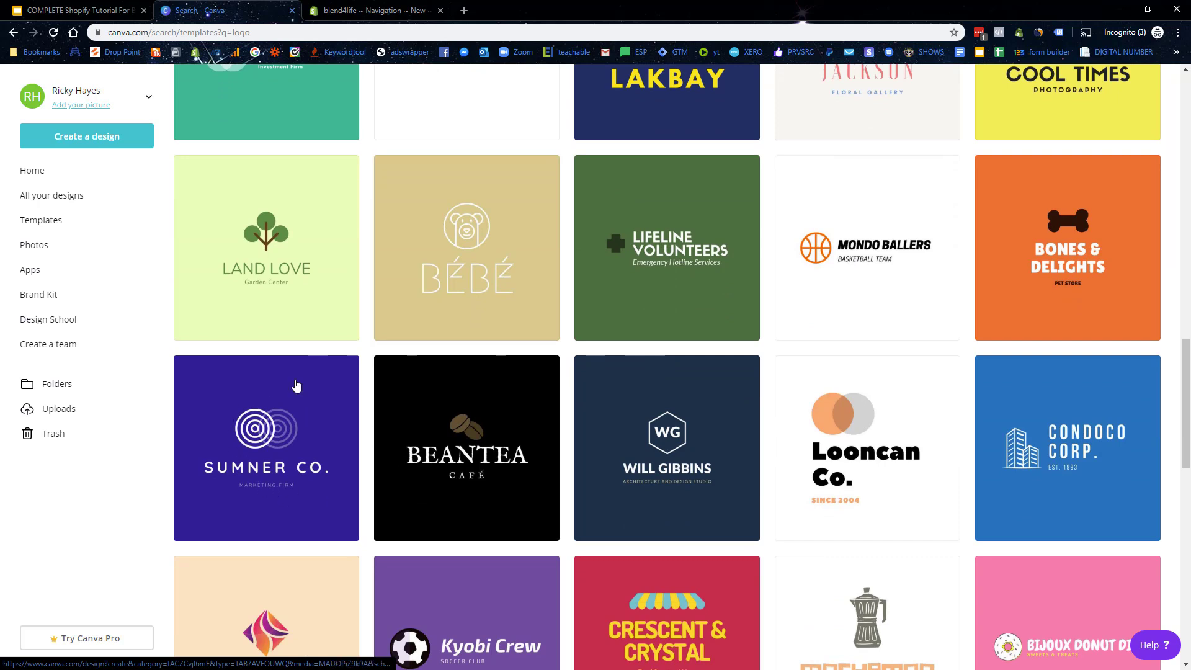
{"action": "scroll", "coordinate": [297, 428], "scroll_direction": "down", "scroll_amount": 2}
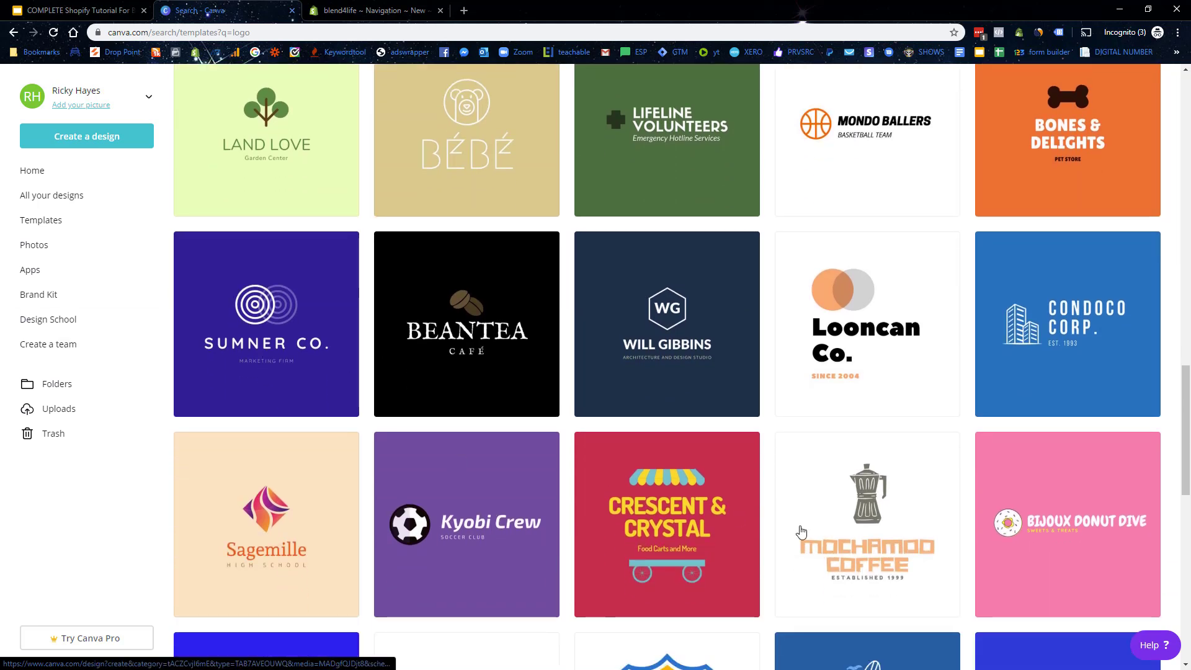
{"action": "left_click", "coordinate": [876, 511]}
{"action": "left_click", "coordinate": [259, 10]}
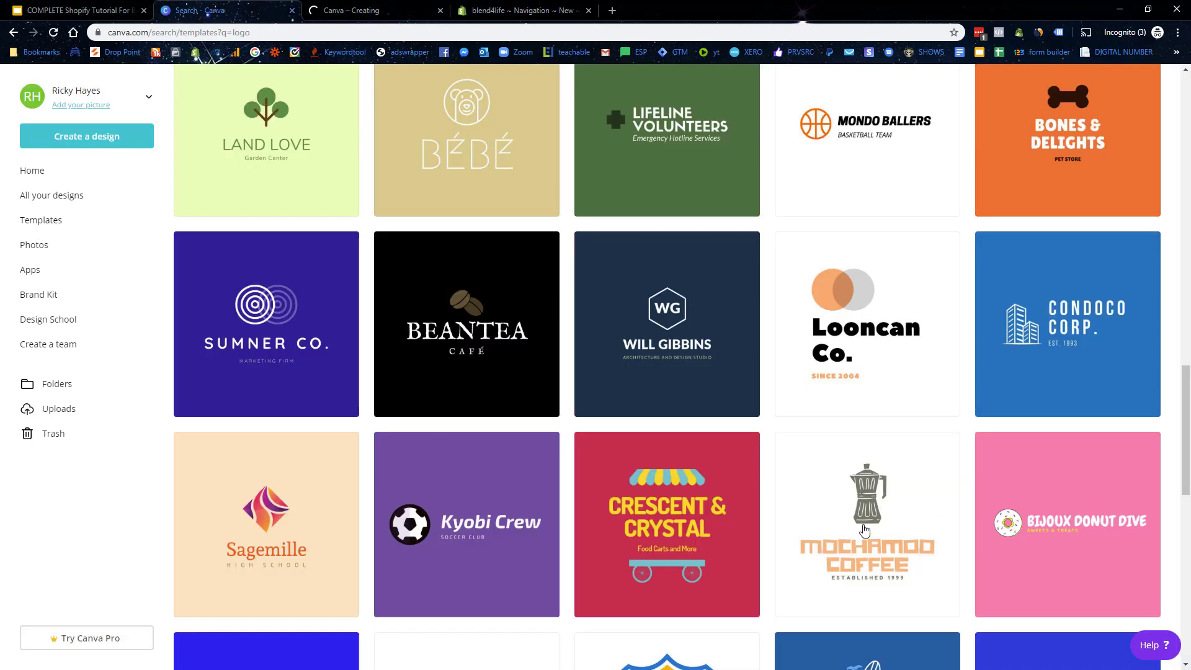
{"action": "scroll", "coordinate": [877, 512], "scroll_direction": "down", "scroll_amount": 3}
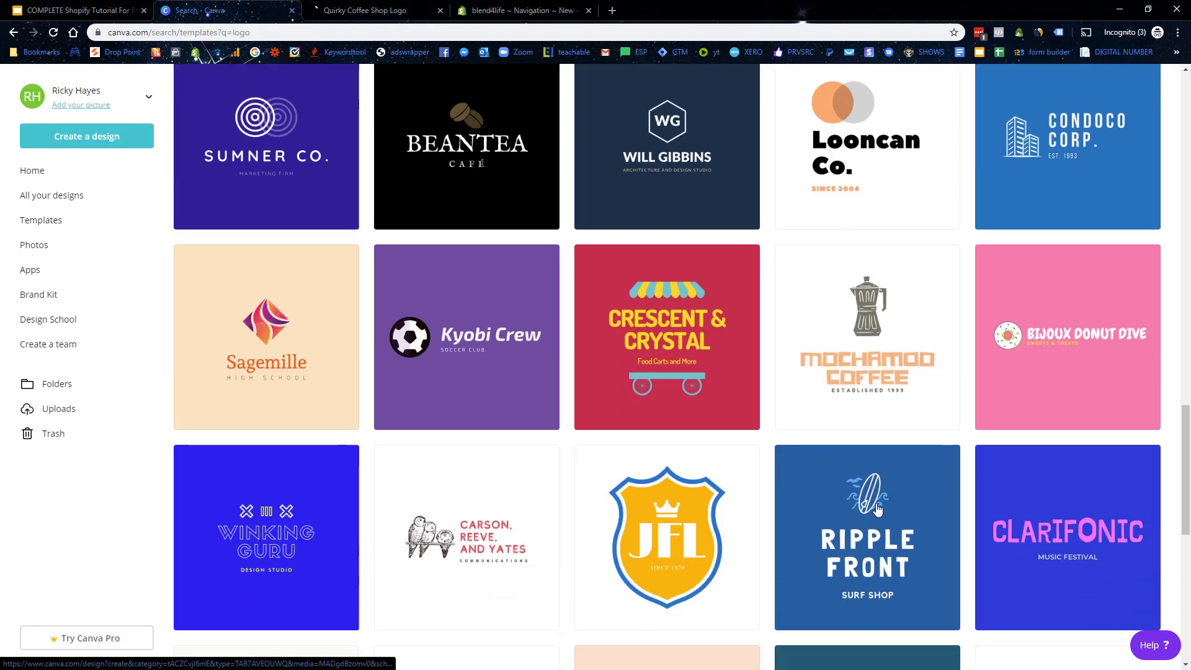
{"action": "scroll", "coordinate": [876, 511], "scroll_direction": "down", "scroll_amount": 8}
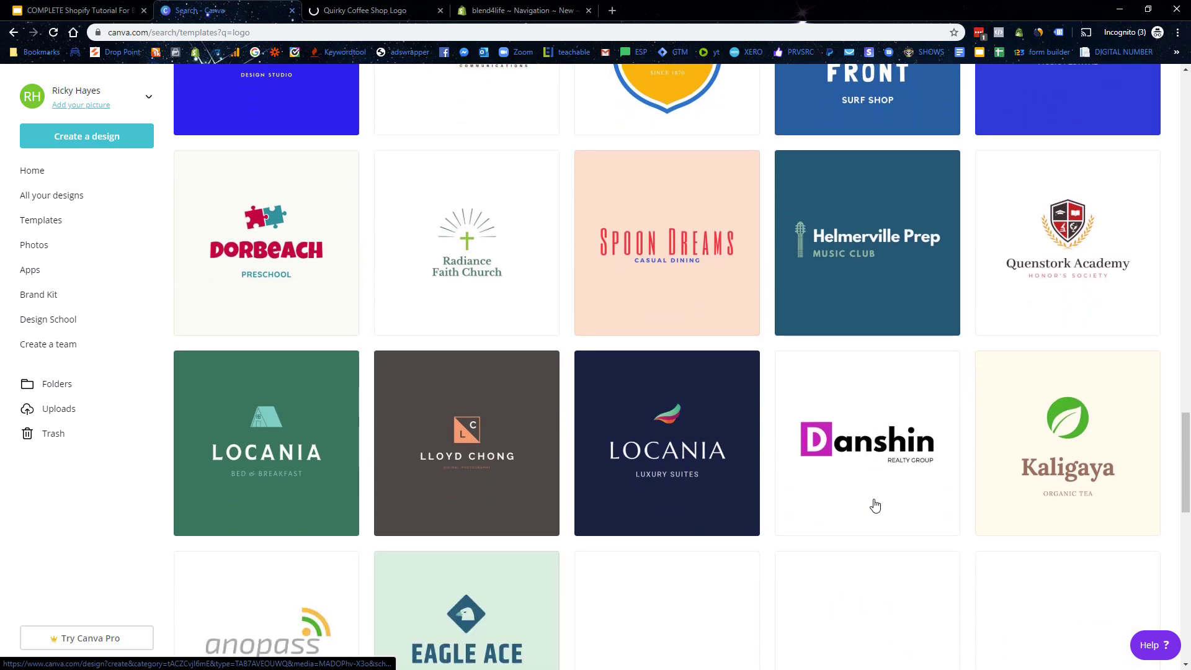
{"action": "scroll", "coordinate": [875, 506], "scroll_direction": "down", "scroll_amount": 4}
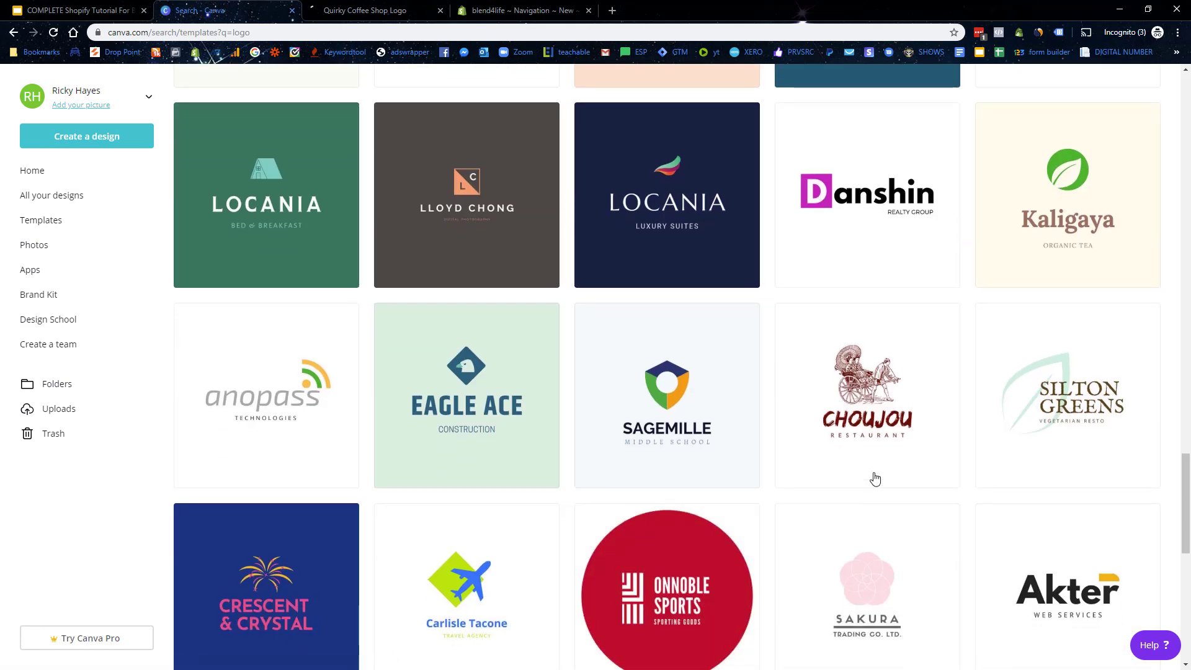
{"action": "left_click", "coordinate": [1082, 412]}
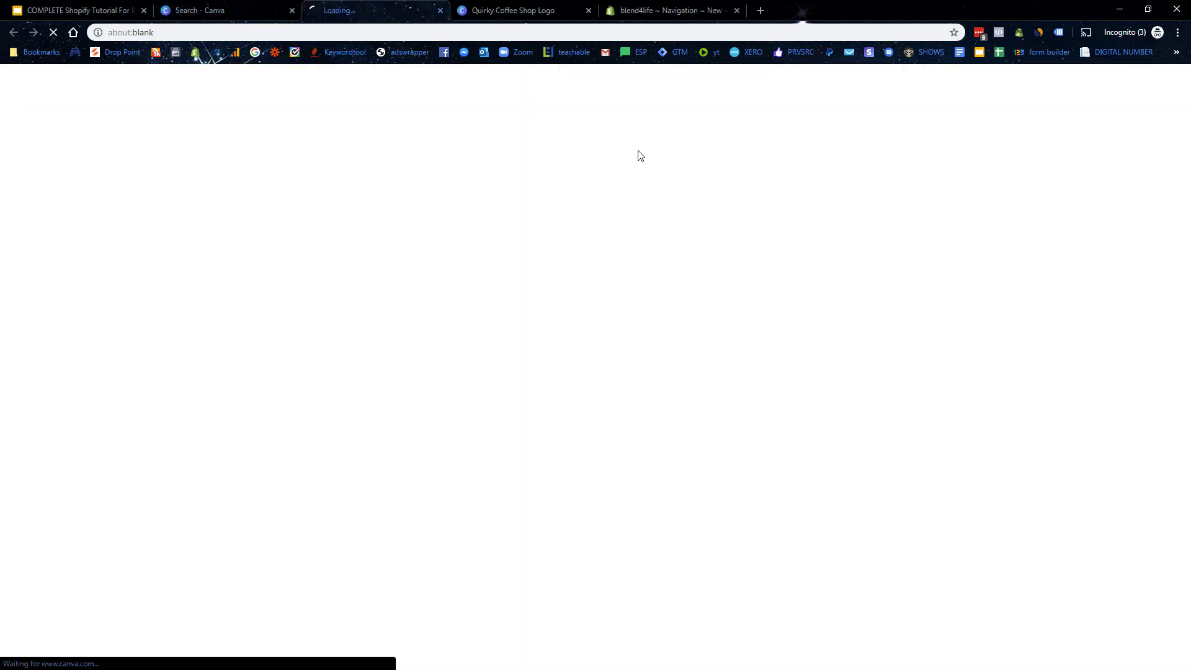
{"action": "left_click", "coordinate": [232, 6]}
Step: Open the White Lotus and colourful Sagemille logo templates in new tabs
{"action": "scroll", "coordinate": [840, 412], "scroll_direction": "down", "scroll_amount": 2}
{"action": "scroll", "coordinate": [839, 411], "scroll_direction": "down", "scroll_amount": 2}
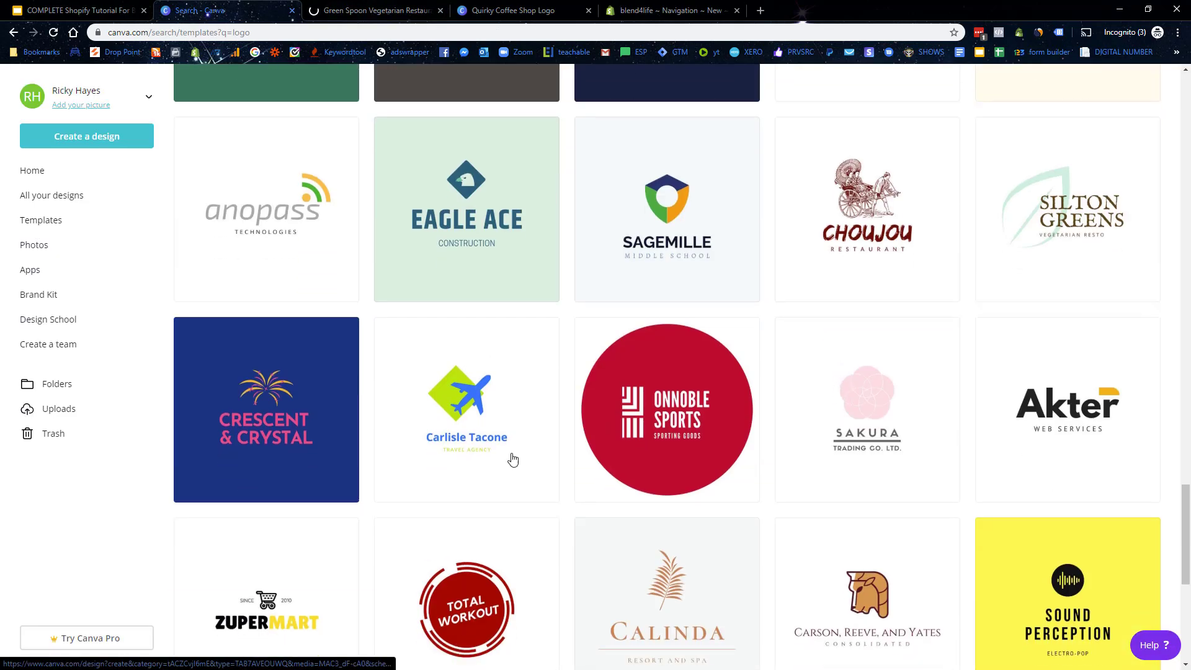
{"action": "scroll", "coordinate": [945, 337], "scroll_direction": "down", "scroll_amount": 4}
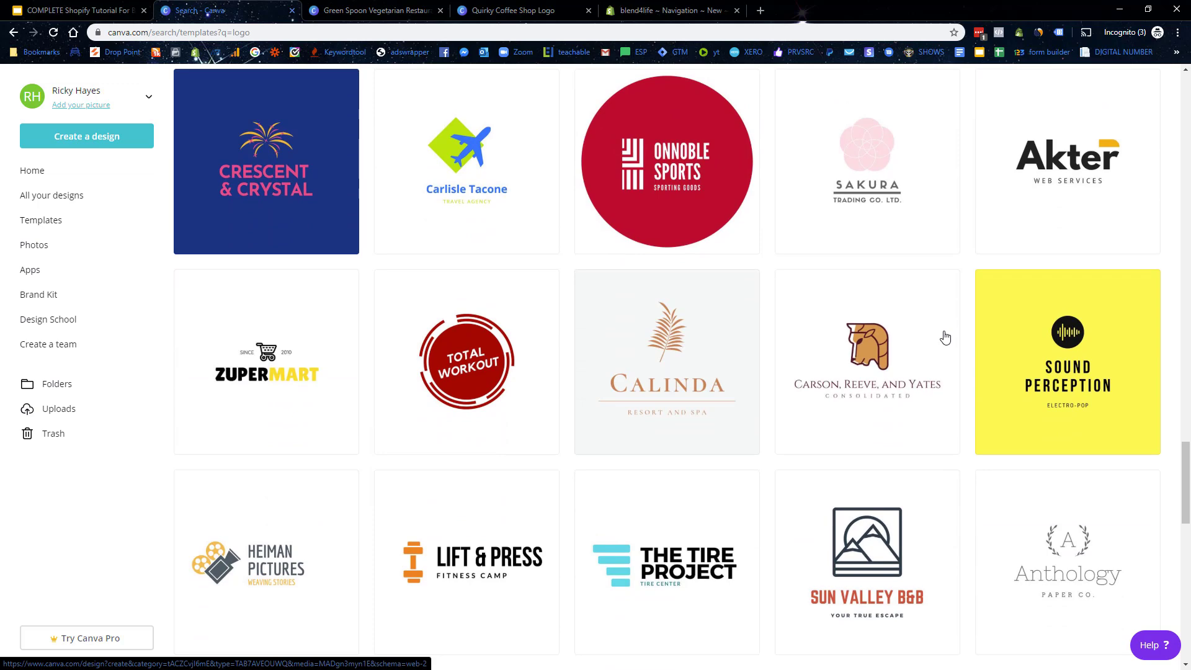
{"action": "scroll", "coordinate": [945, 337], "scroll_direction": "down", "scroll_amount": 1}
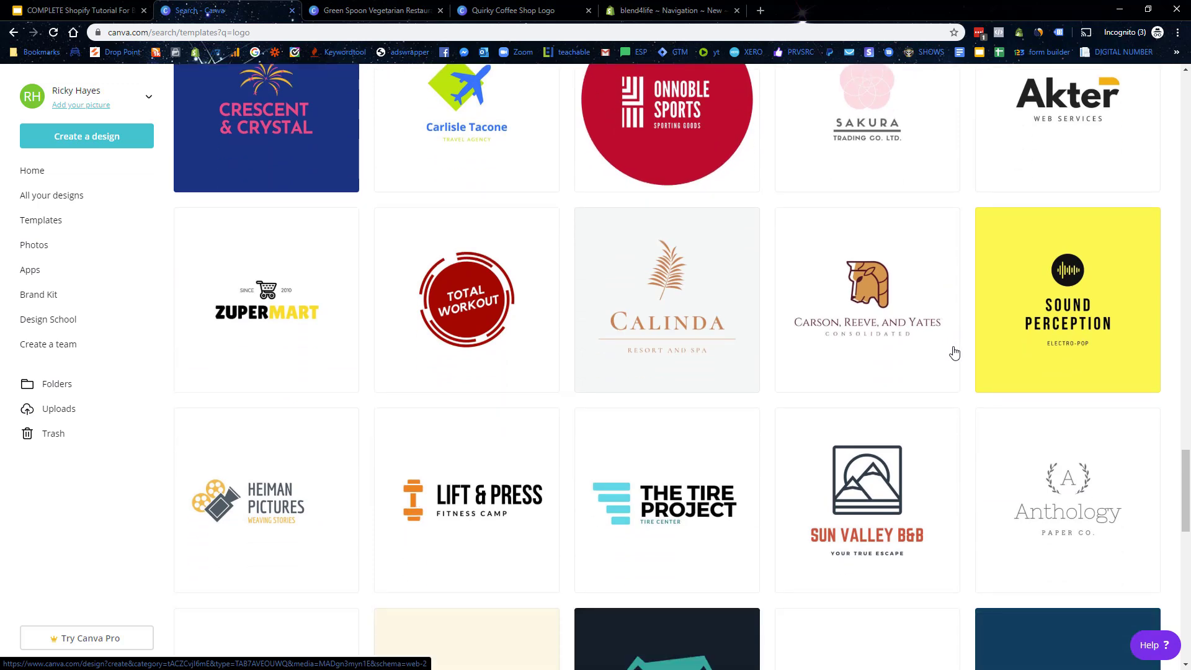
{"action": "scroll", "coordinate": [955, 352], "scroll_direction": "down", "scroll_amount": 2}
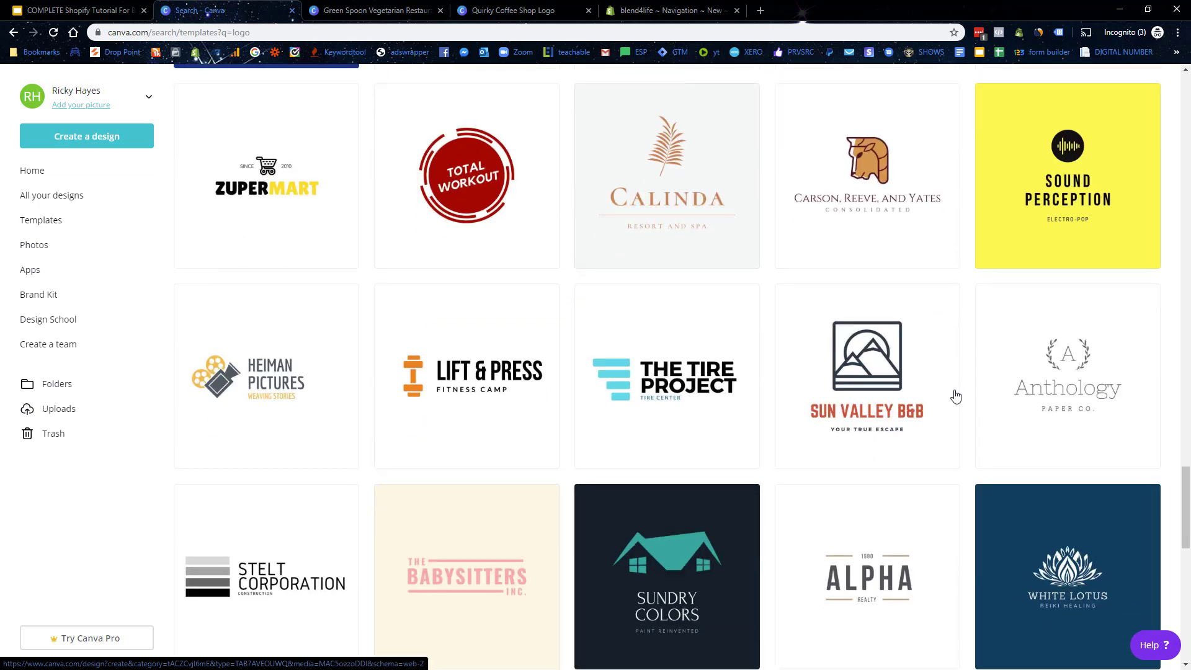
{"action": "scroll", "coordinate": [1030, 496], "scroll_direction": "down", "scroll_amount": 3}
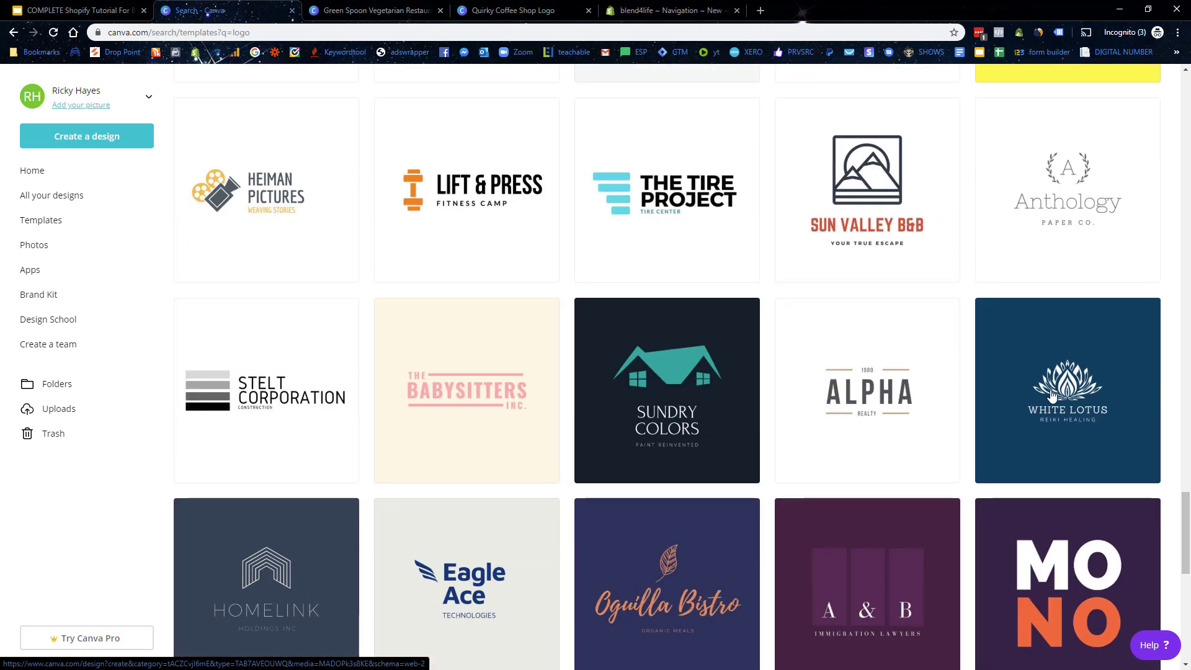
{"action": "left_click", "coordinate": [1053, 395]}
{"action": "left_click", "coordinate": [205, 10]}
{"action": "scroll", "coordinate": [570, 531], "scroll_direction": "down", "scroll_amount": 3}
{"action": "scroll", "coordinate": [571, 533], "scroll_direction": "down", "scroll_amount": 1}
{"action": "scroll", "coordinate": [569, 532], "scroll_direction": "down", "scroll_amount": 3}
{"action": "scroll", "coordinate": [569, 532], "scroll_direction": "down", "scroll_amount": 3}
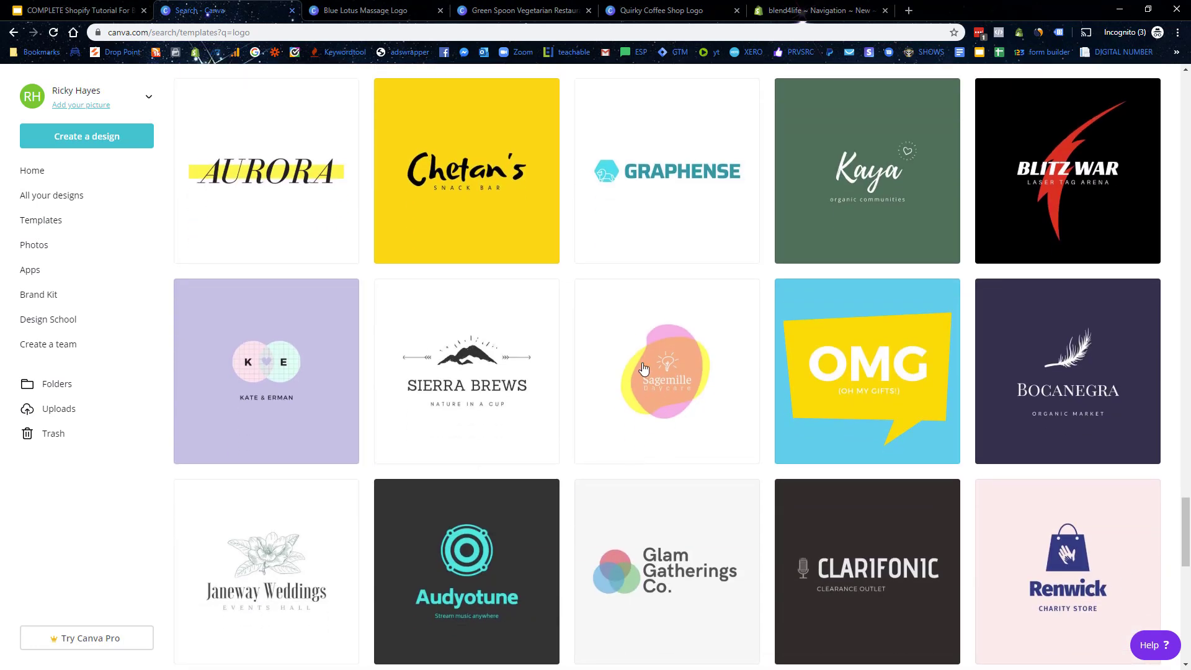
{"action": "left_click", "coordinate": [671, 386]}
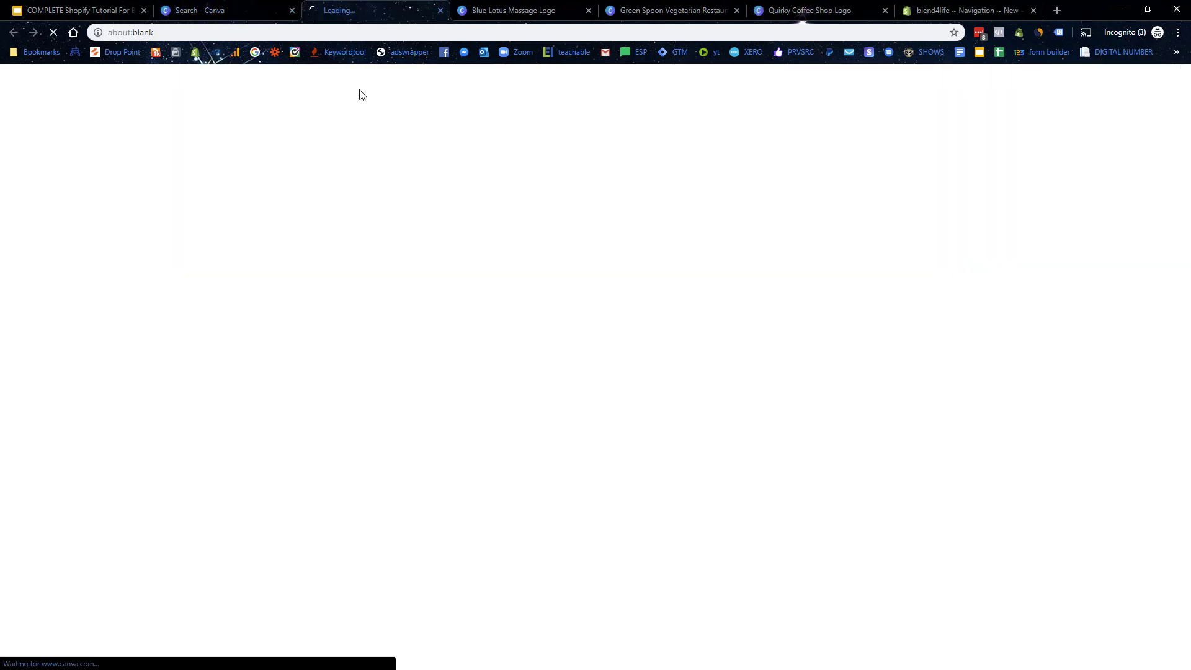
{"action": "left_click", "coordinate": [234, 8]}
Step: Scroll further through the logo results looking for the pink baiken template
{"action": "scroll", "coordinate": [779, 505], "scroll_direction": "down", "scroll_amount": 4}
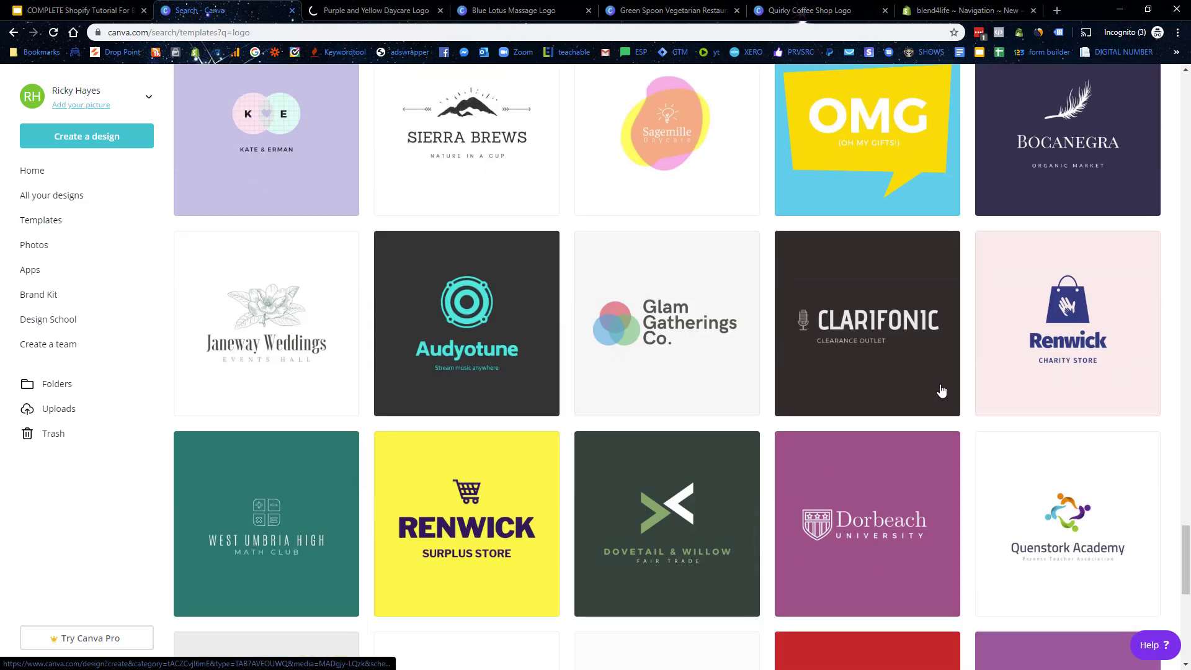
{"action": "scroll", "coordinate": [942, 391], "scroll_direction": "down", "scroll_amount": 3}
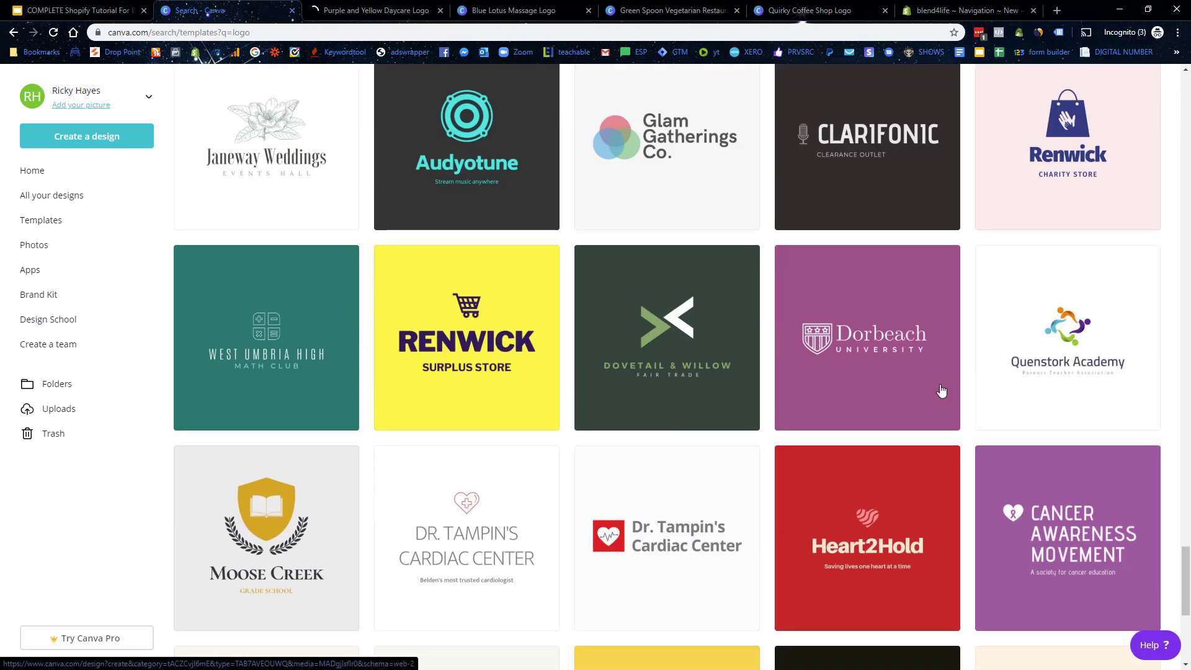
{"action": "scroll", "coordinate": [941, 390], "scroll_direction": "down", "scroll_amount": 6}
{"action": "scroll", "coordinate": [941, 389], "scroll_direction": "down", "scroll_amount": 2}
{"action": "scroll", "coordinate": [941, 391], "scroll_direction": "down", "scroll_amount": 3}
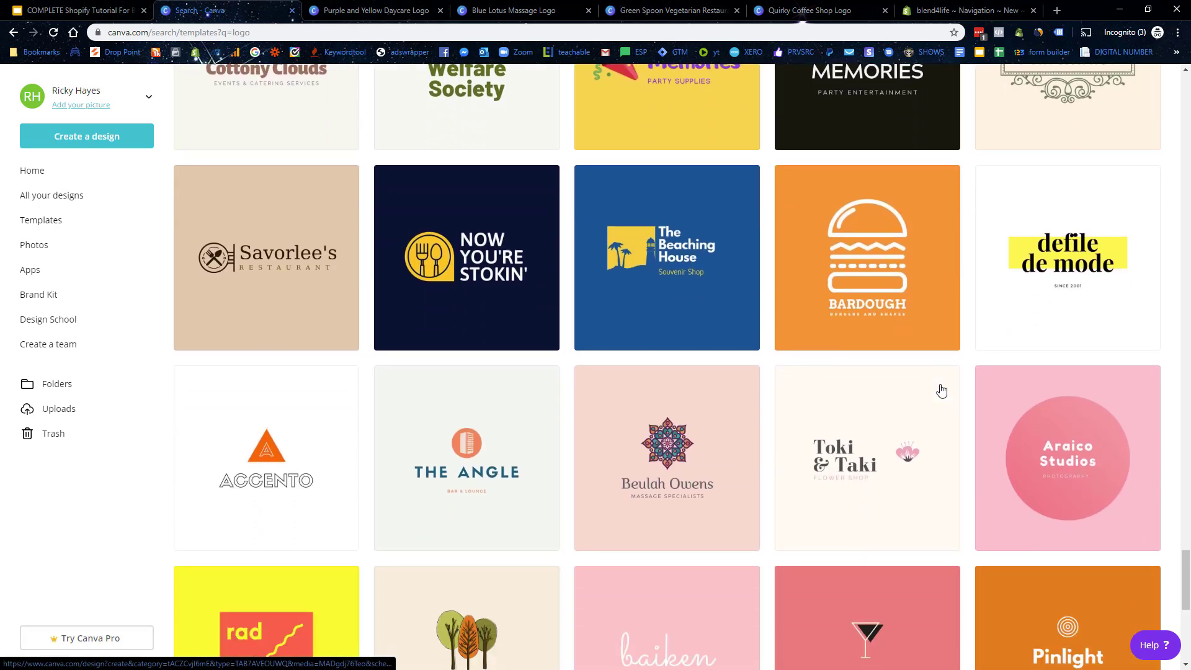
{"action": "scroll", "coordinate": [881, 373], "scroll_direction": "down", "scroll_amount": 4}
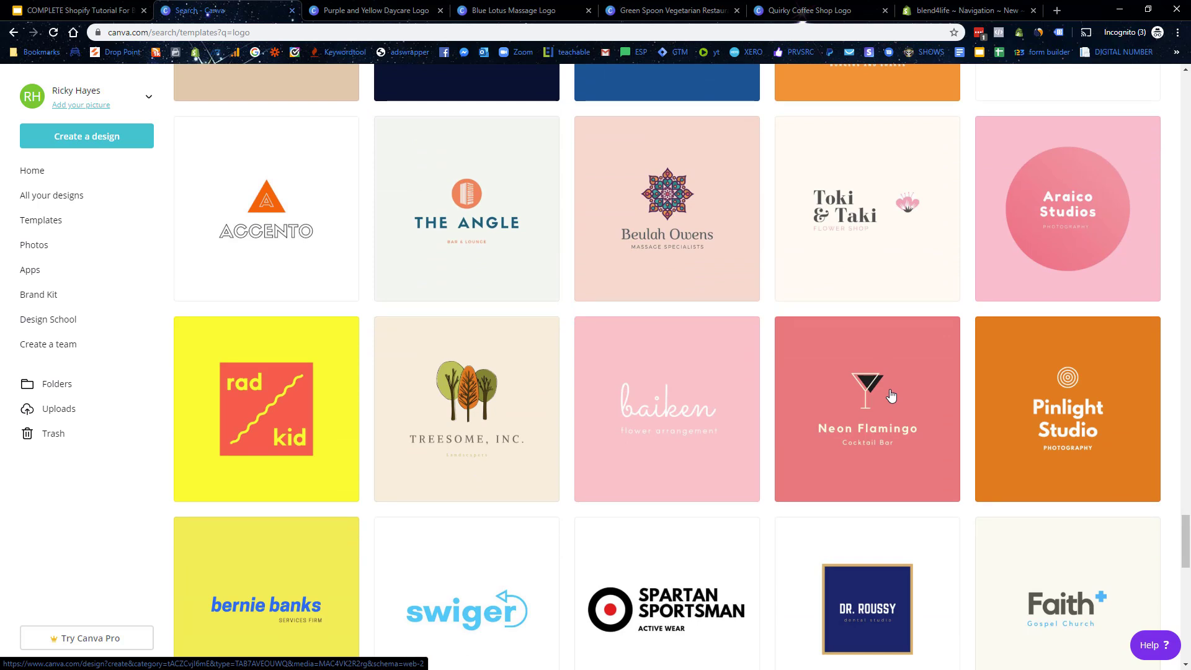
Step: Open the baiken logo template and close the four extra logo tabs
{"action": "left_click", "coordinate": [652, 408]}
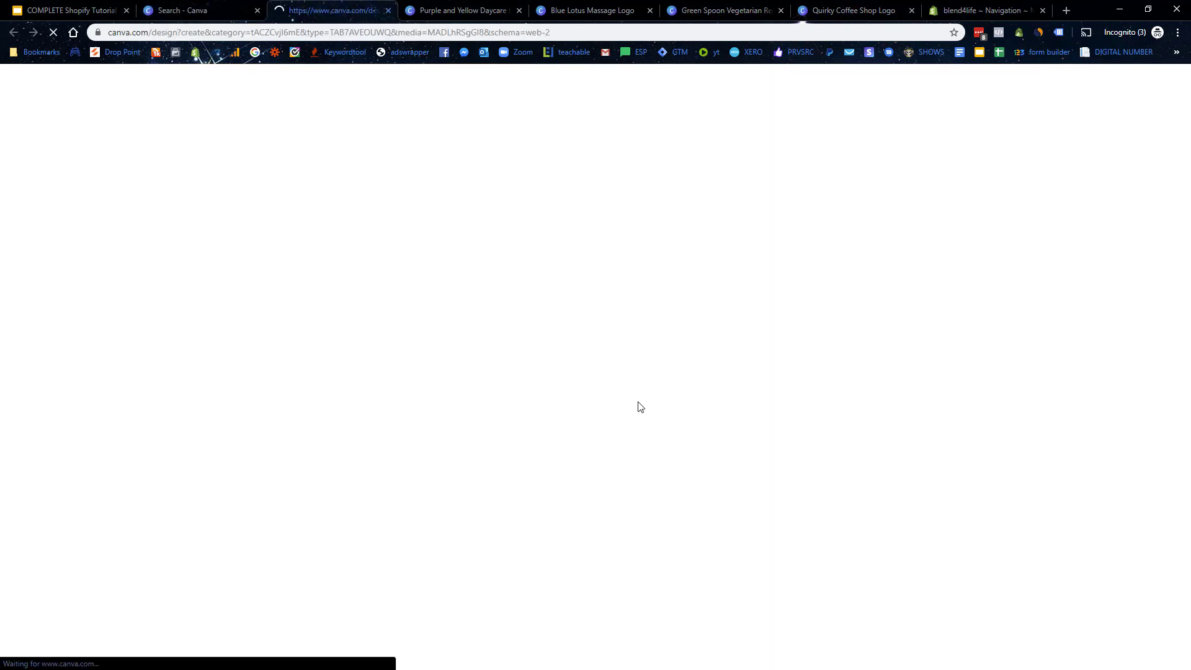
{"action": "left_click", "coordinate": [519, 11]}
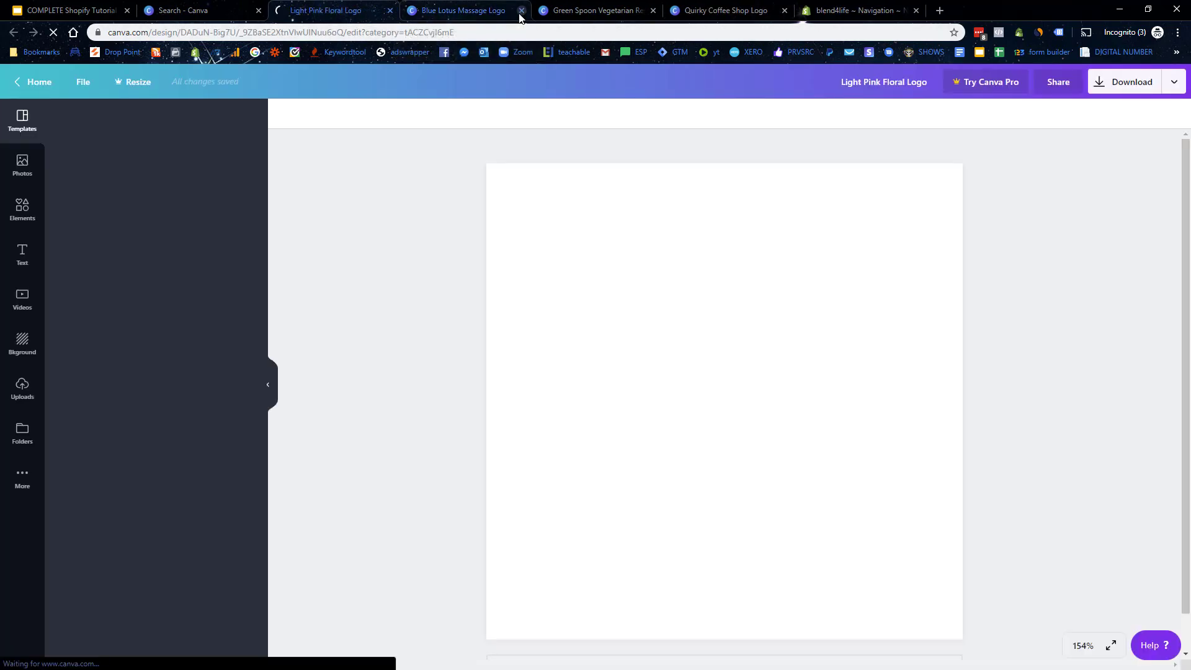
{"action": "left_click", "coordinate": [519, 10]}
{"action": "left_click", "coordinate": [519, 11]}
{"action": "left_click", "coordinate": [448, 10]}
Step: Replace the baiken wordmark with 'Blend' and '4Life' on two lines, moved up the page
{"action": "left_click", "coordinate": [817, 419]}
{"action": "left_click", "coordinate": [838, 392]}
{"action": "left_click_drag", "start_coordinate": [846, 393], "coordinate": [606, 393]}
{"action": "key", "text": "BackSpace"}
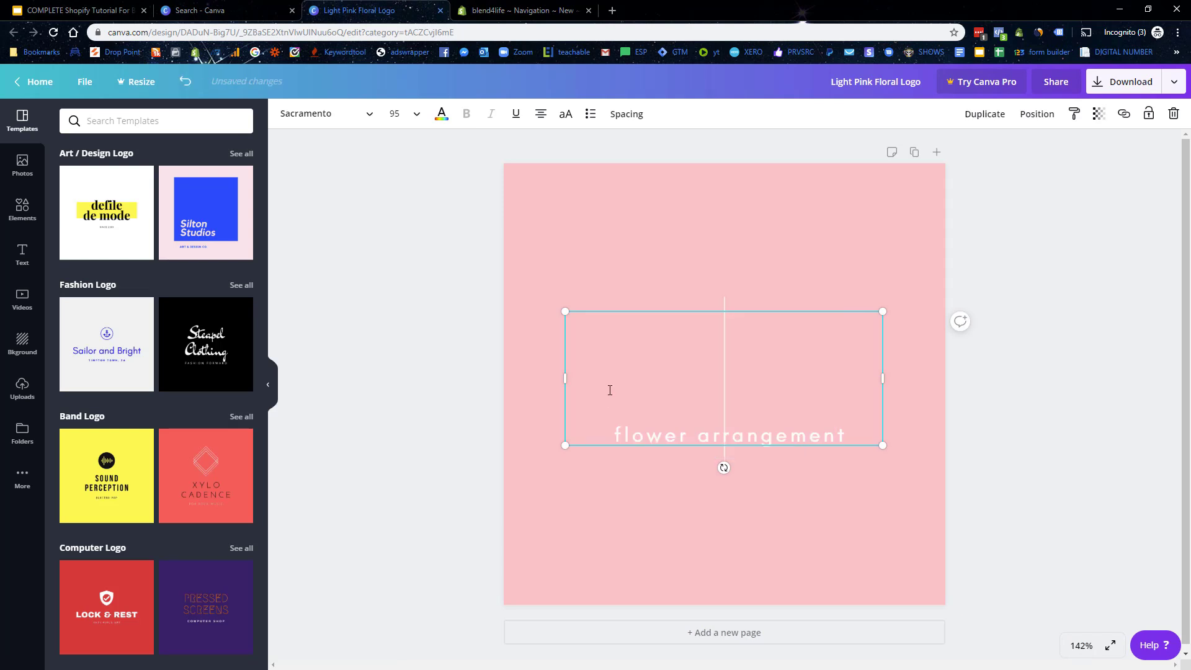
{"action": "type", "text": "Blend"}
{"action": "key", "text": "Return"}
{"action": "type", "text": "4Life"}
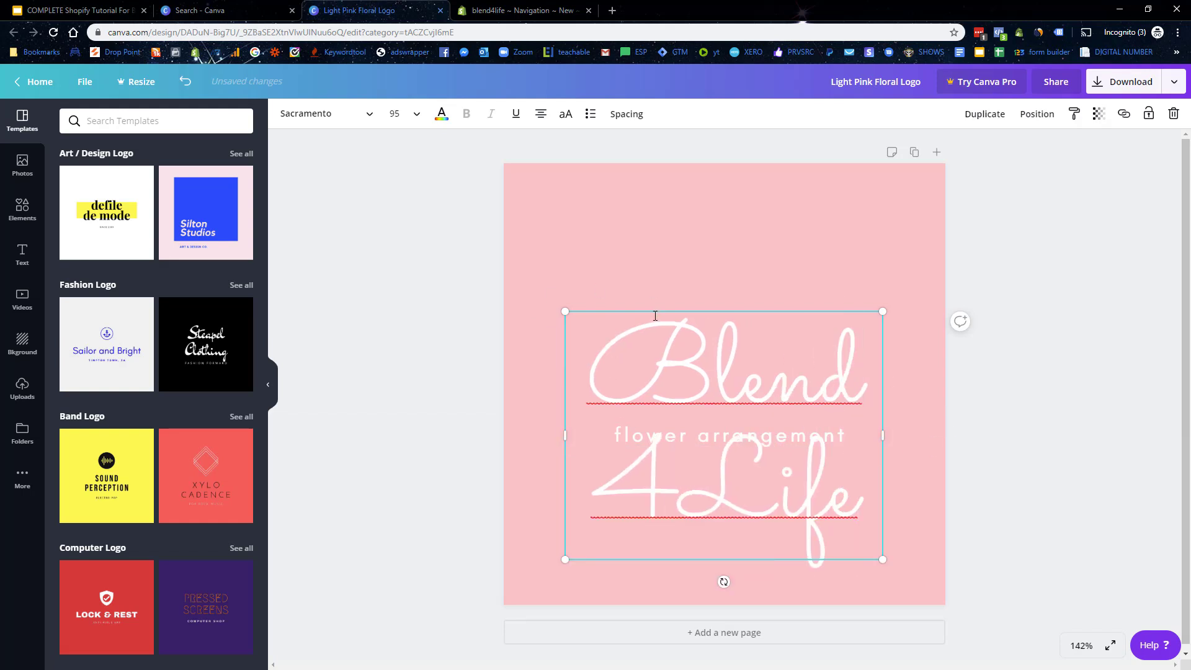
{"action": "left_click_drag", "start_coordinate": [657, 301], "coordinate": [641, 163]}
Step: Delete the flower arrangement tagline, then centre the title and enlarge it to size 117
{"action": "left_click", "coordinate": [733, 438]}
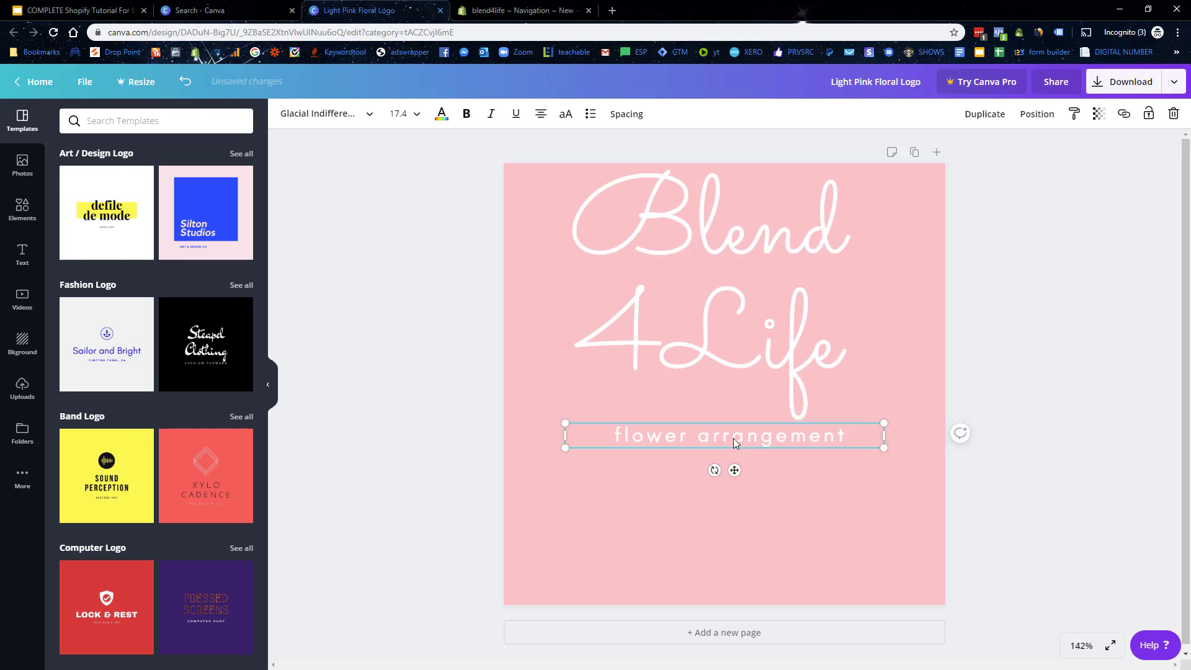
{"action": "key", "text": "Delete"}
{"action": "left_click", "coordinate": [713, 322]}
{"action": "left_click_drag", "start_coordinate": [677, 408], "coordinate": [695, 537]}
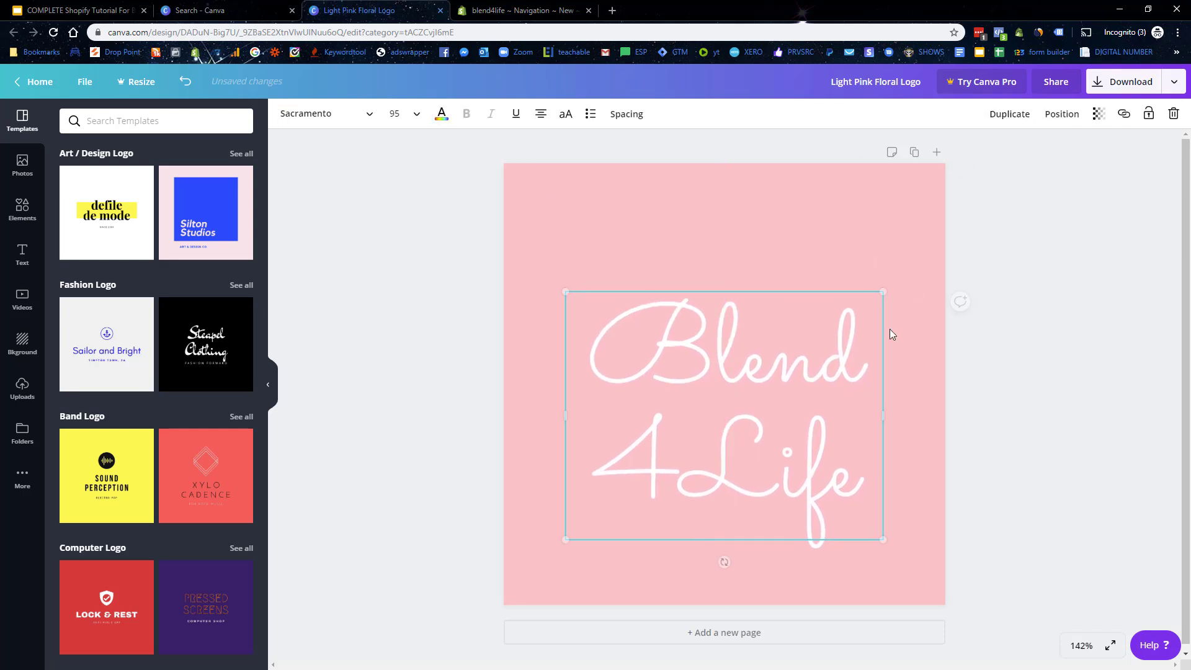
{"action": "left_click_drag", "start_coordinate": [884, 286], "coordinate": [956, 235]}
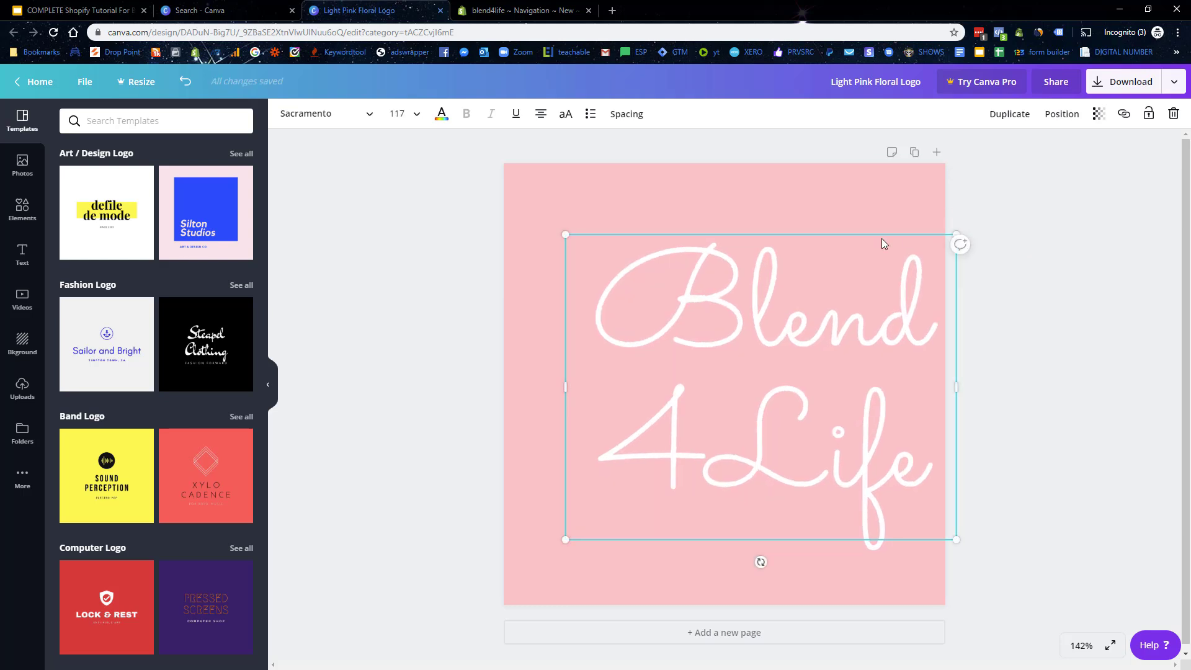
{"action": "mouse_move", "coordinate": [807, 234]}
{"action": "left_mouse_down"}
{"action": "mouse_move", "coordinate": [777, 235]}
{"action": "mouse_move", "coordinate": [779, 225]}
{"action": "mouse_move", "coordinate": [790, 234]}
{"action": "mouse_move", "coordinate": [775, 235]}
{"action": "left_mouse_up"}
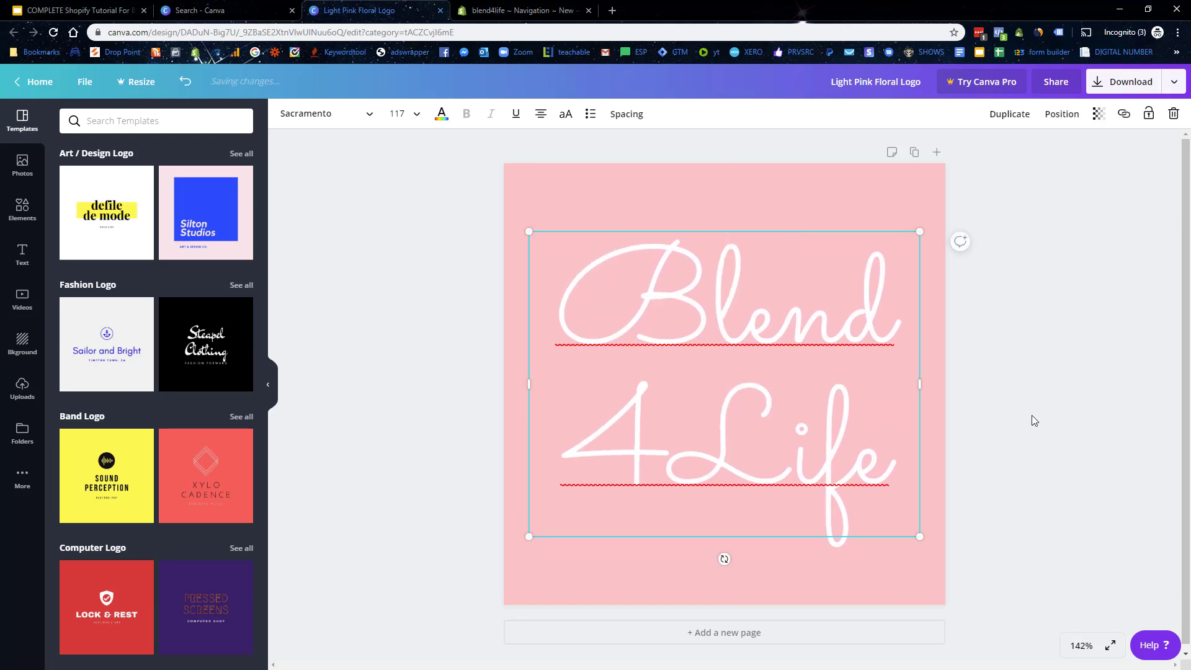
Step: Select all of the Blend 4Life title text and open the font size list
{"action": "left_click", "coordinate": [1033, 415]}
{"action": "left_click", "coordinate": [788, 464]}
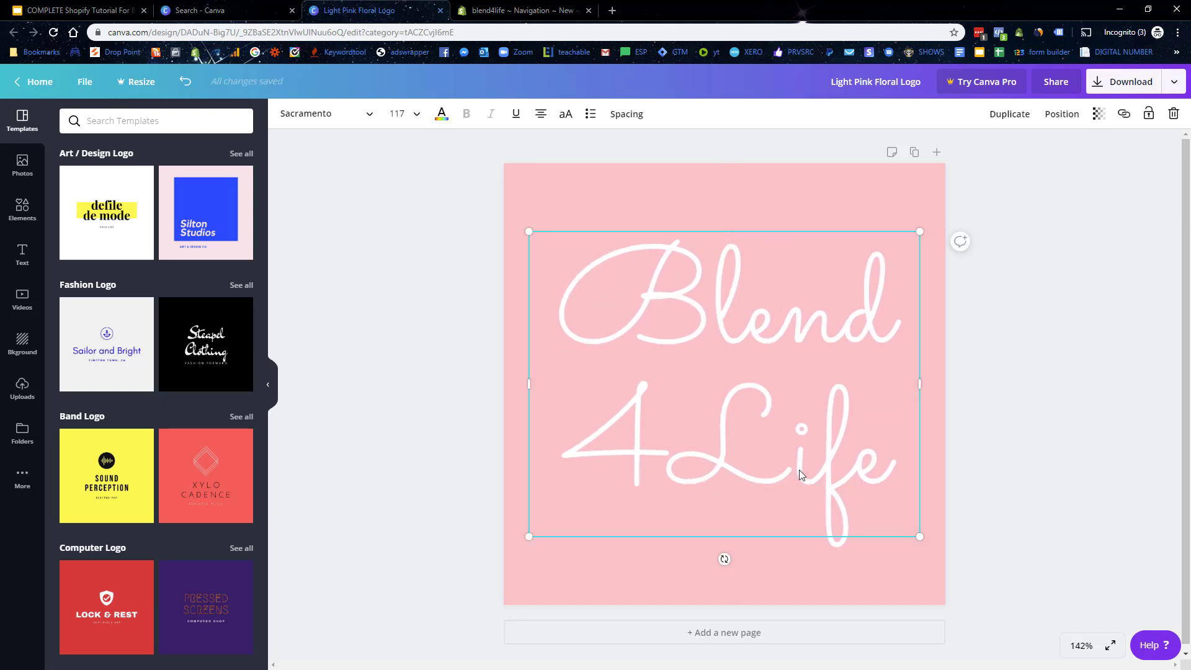
{"action": "left_click", "coordinate": [840, 467]}
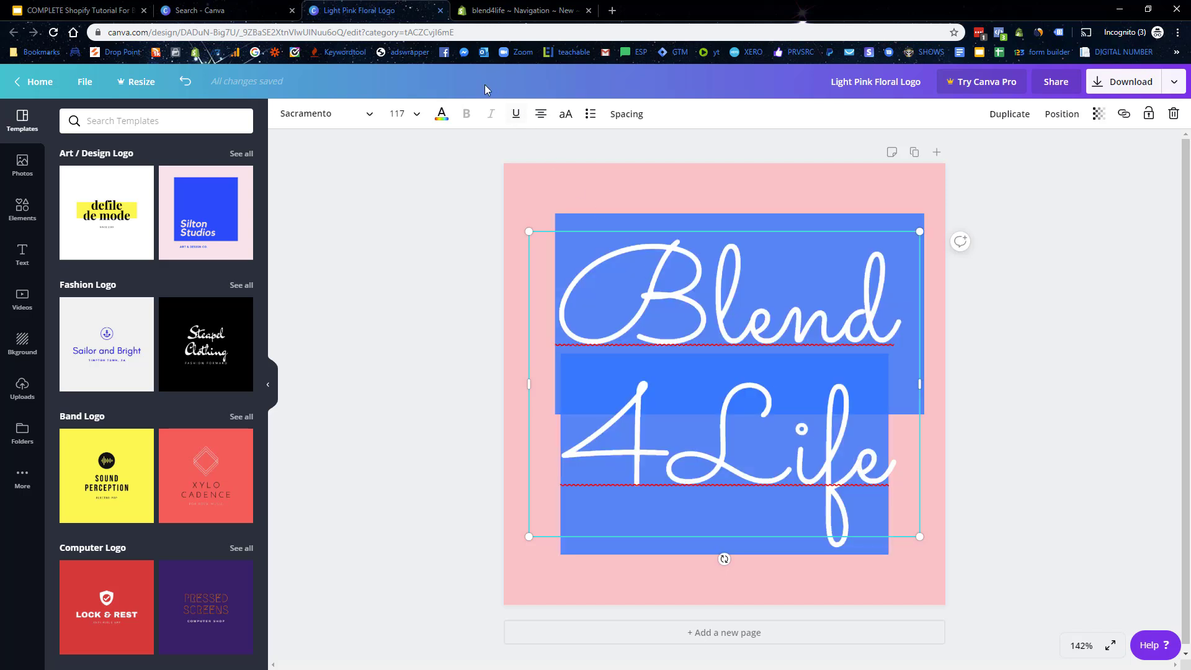
{"action": "left_click", "coordinate": [420, 121]}
{"action": "scroll", "coordinate": [411, 379], "scroll_direction": "down", "scroll_amount": 5}
Step: Reduce the title font size to 72, then to 64
{"action": "left_click", "coordinate": [400, 325]}
{"action": "left_click", "coordinate": [774, 249]}
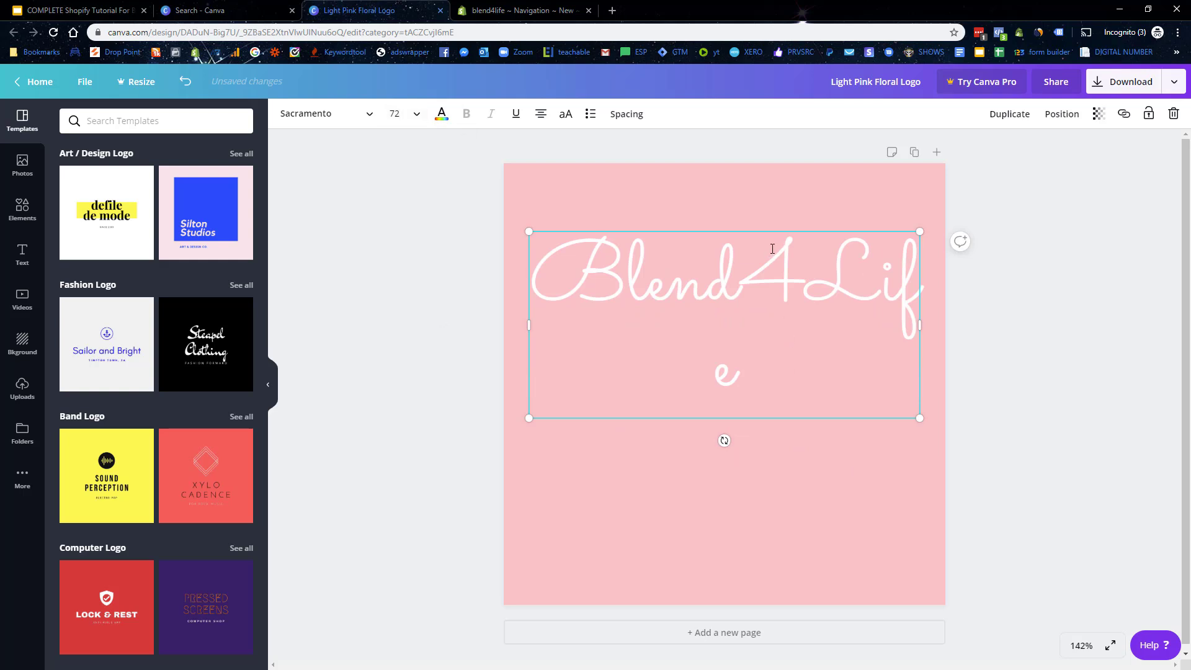
{"action": "left_click", "coordinate": [417, 114]}
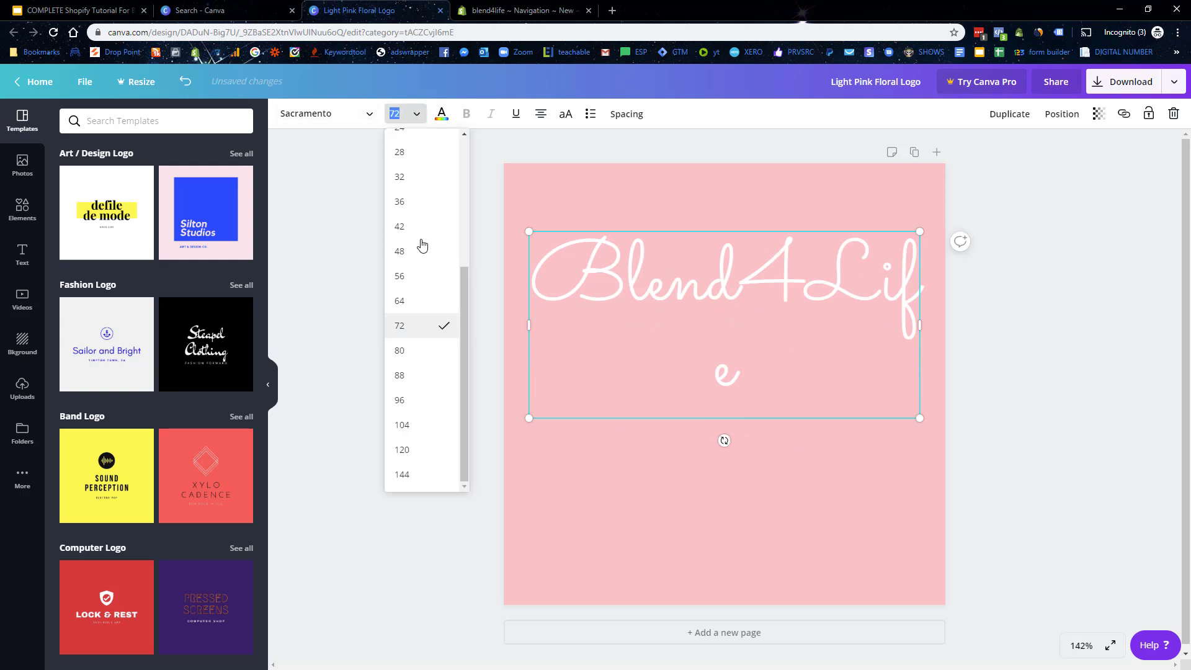
{"action": "left_click", "coordinate": [425, 302]}
{"action": "key", "text": "Escape"}
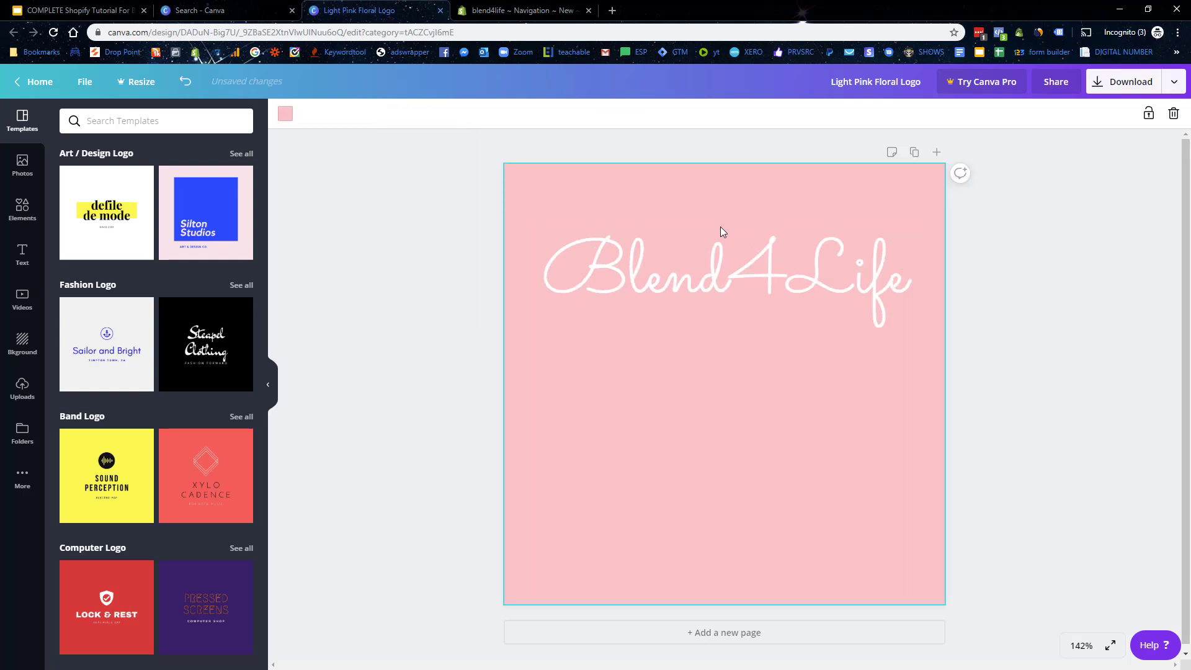
Step: Move Blend4Life down to the page centre and edit it onto one line
{"action": "left_click", "coordinate": [715, 241]}
{"action": "left_click_drag", "start_coordinate": [688, 319], "coordinate": [692, 438]}
{"action": "left_click", "coordinate": [824, 448]}
{"action": "left_click", "coordinate": [742, 381]}
{"action": "left_click", "coordinate": [742, 381]}
{"action": "left_click", "coordinate": [733, 381]}
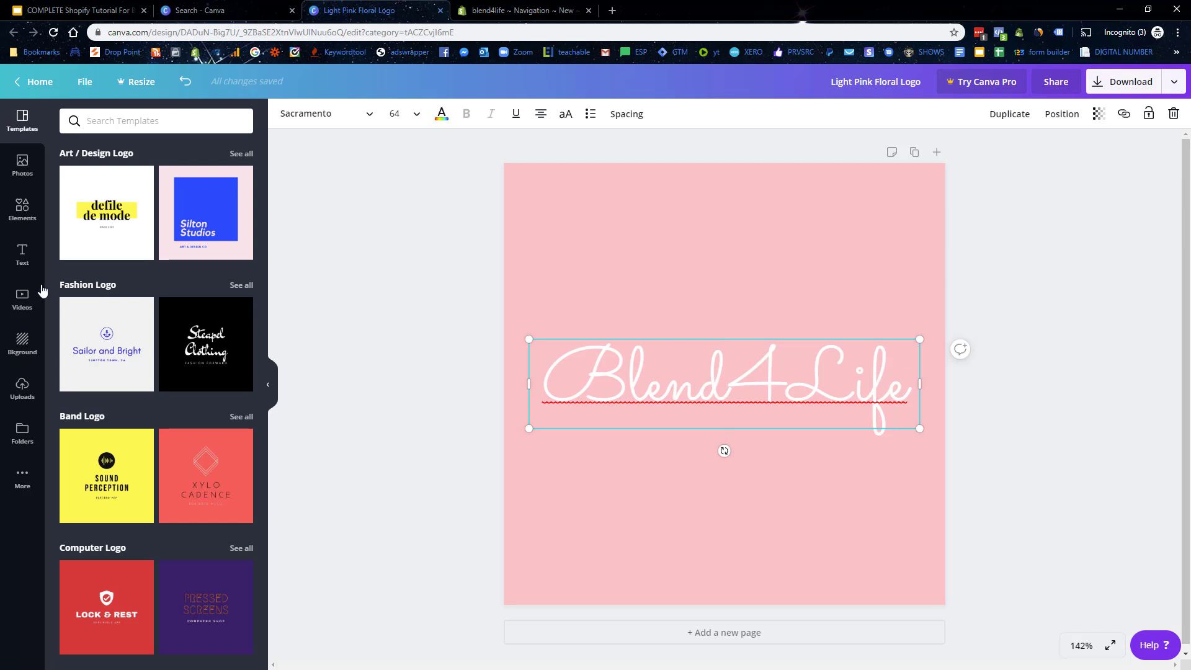
Step: Add the orange parrot graphic to the logo
{"action": "left_click", "coordinate": [23, 209]}
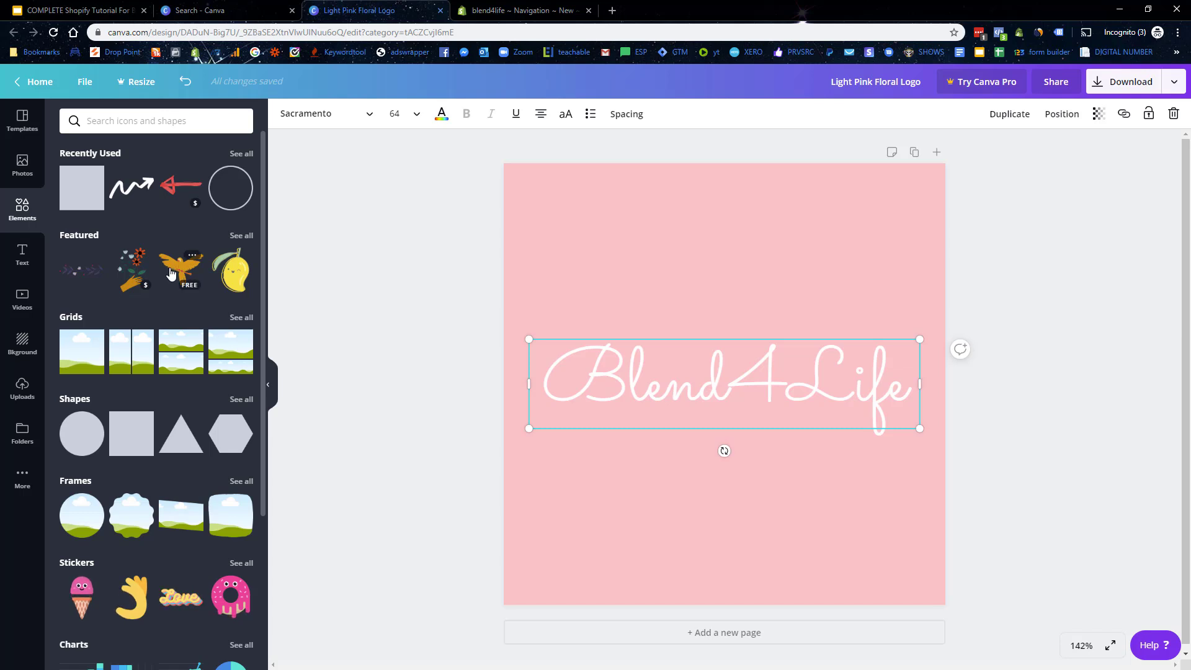
{"action": "left_click", "coordinate": [181, 268]}
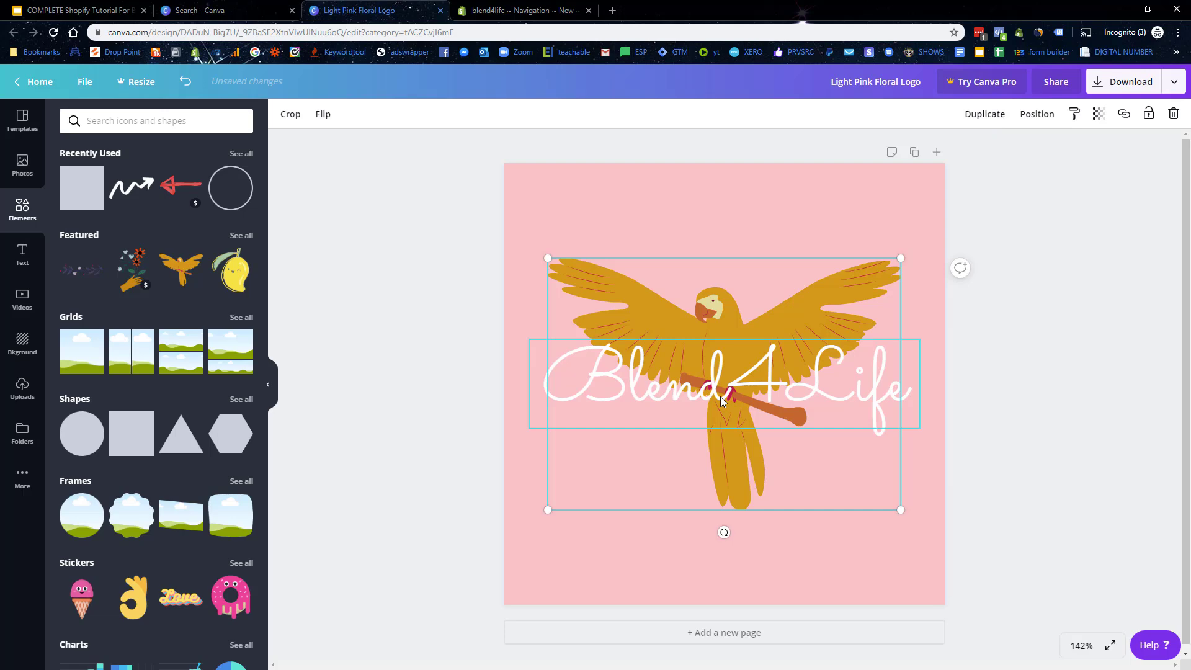
{"action": "scroll", "coordinate": [198, 462], "scroll_direction": "down", "scroll_amount": 6}
{"action": "scroll", "coordinate": [197, 461], "scroll_direction": "down", "scroll_amount": 4}
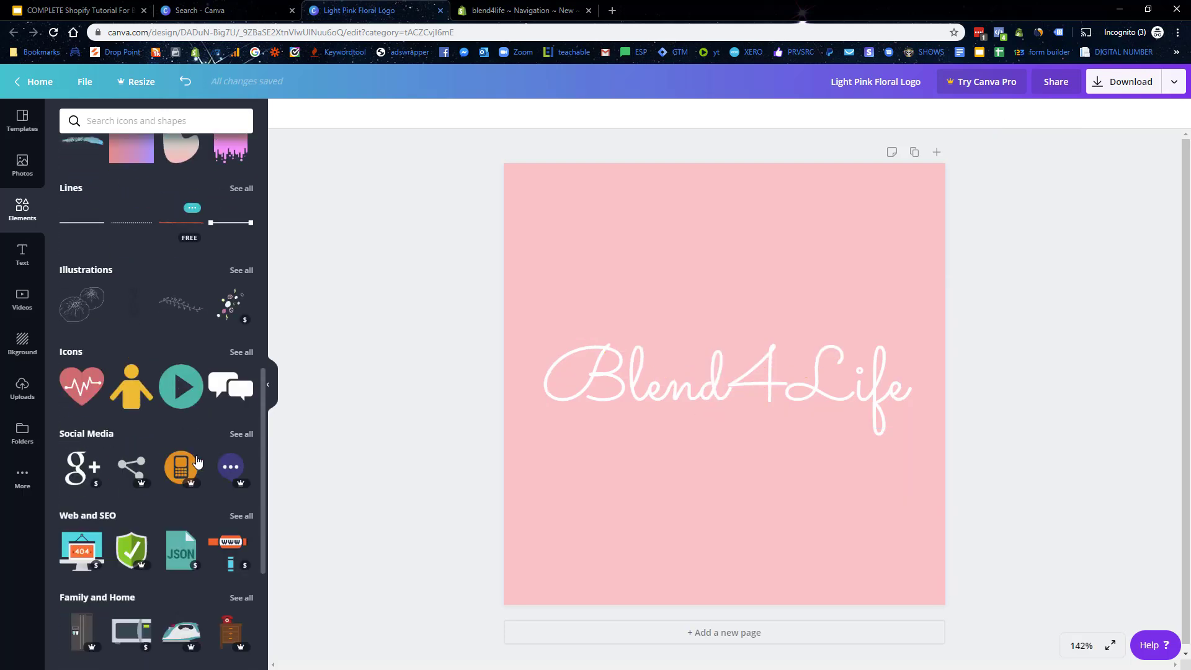
{"action": "scroll", "coordinate": [146, 408], "scroll_direction": "down", "scroll_amount": 3}
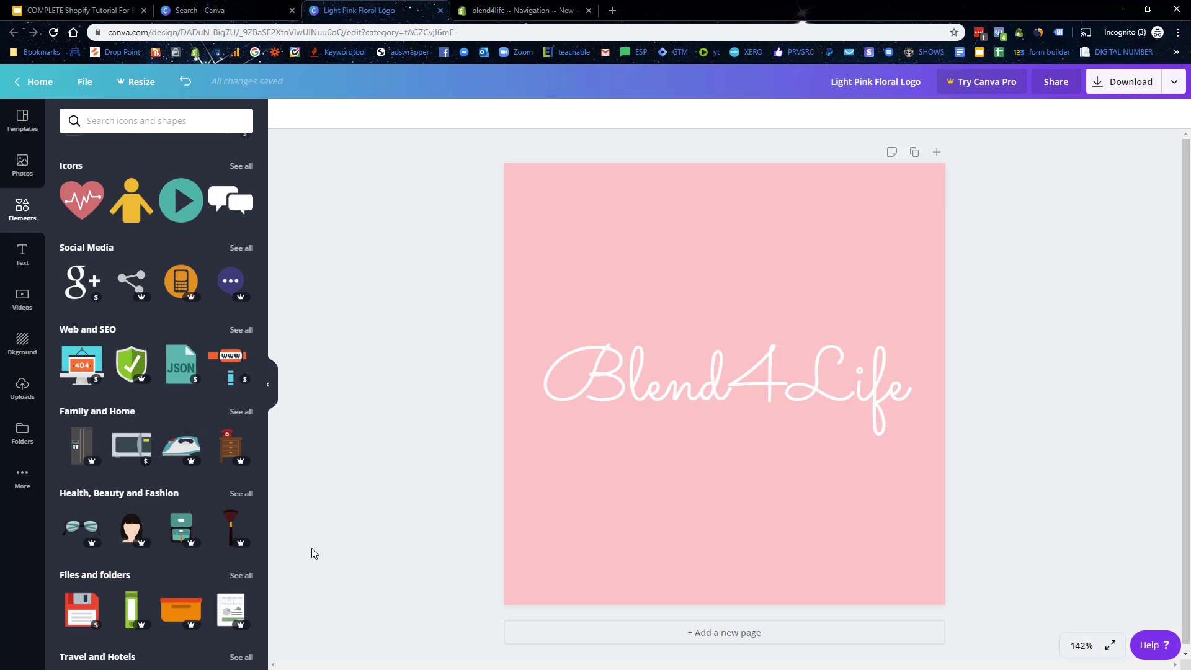
Step: Download the logo as a PNG, then open the Shopify store's Themes page
{"action": "left_click", "coordinate": [1124, 85]}
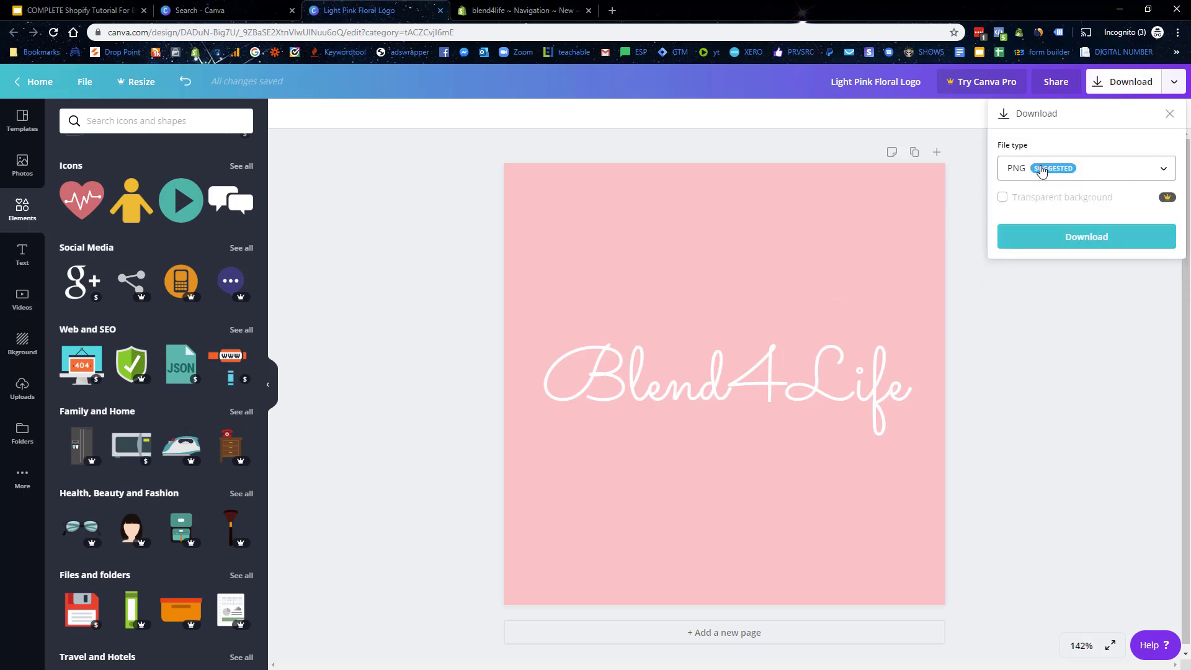
{"action": "left_click", "coordinate": [1081, 247]}
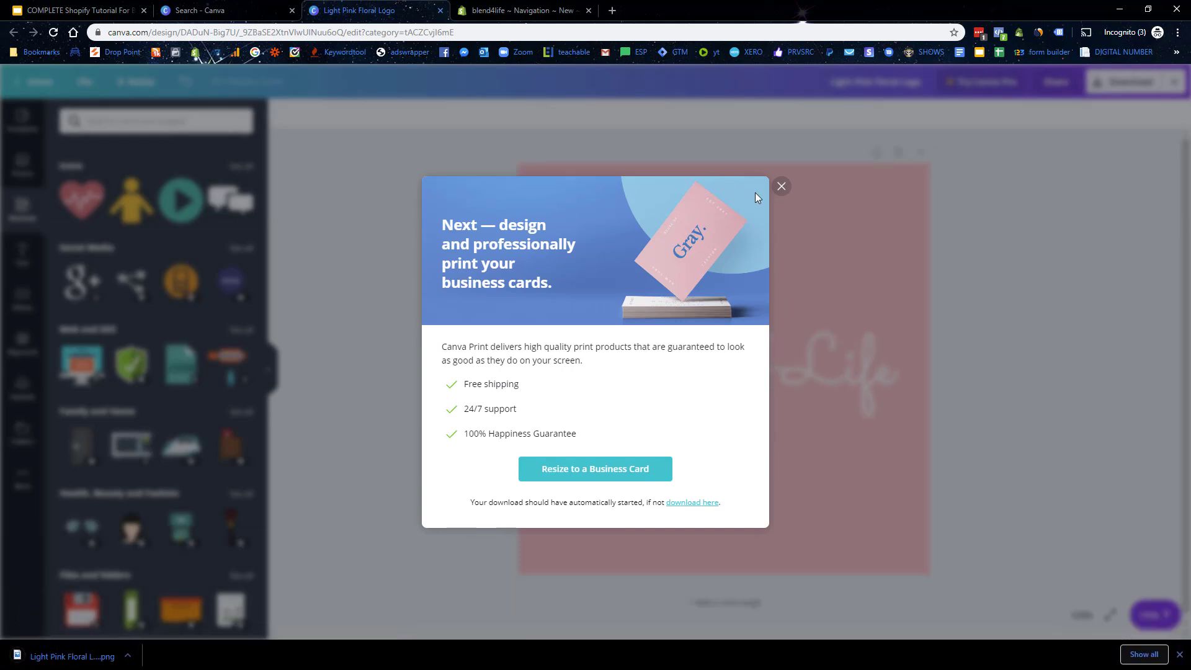
{"action": "left_click", "coordinate": [781, 187]}
{"action": "left_click", "coordinate": [505, 11]}
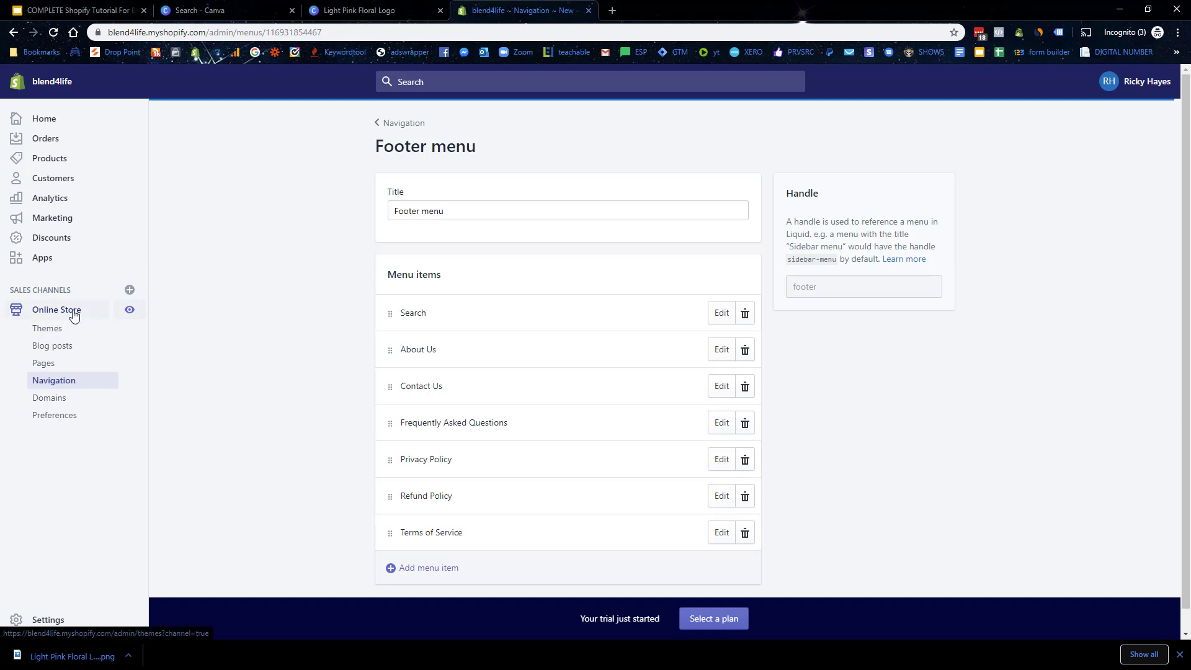
{"action": "left_click", "coordinate": [38, 327]}
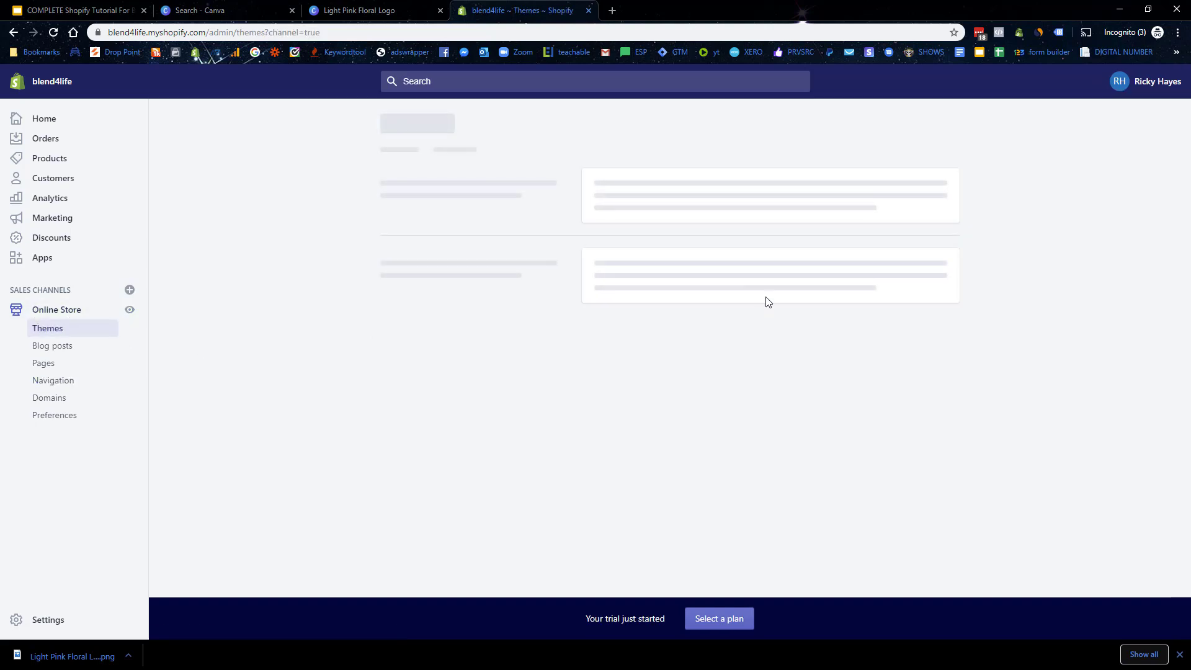
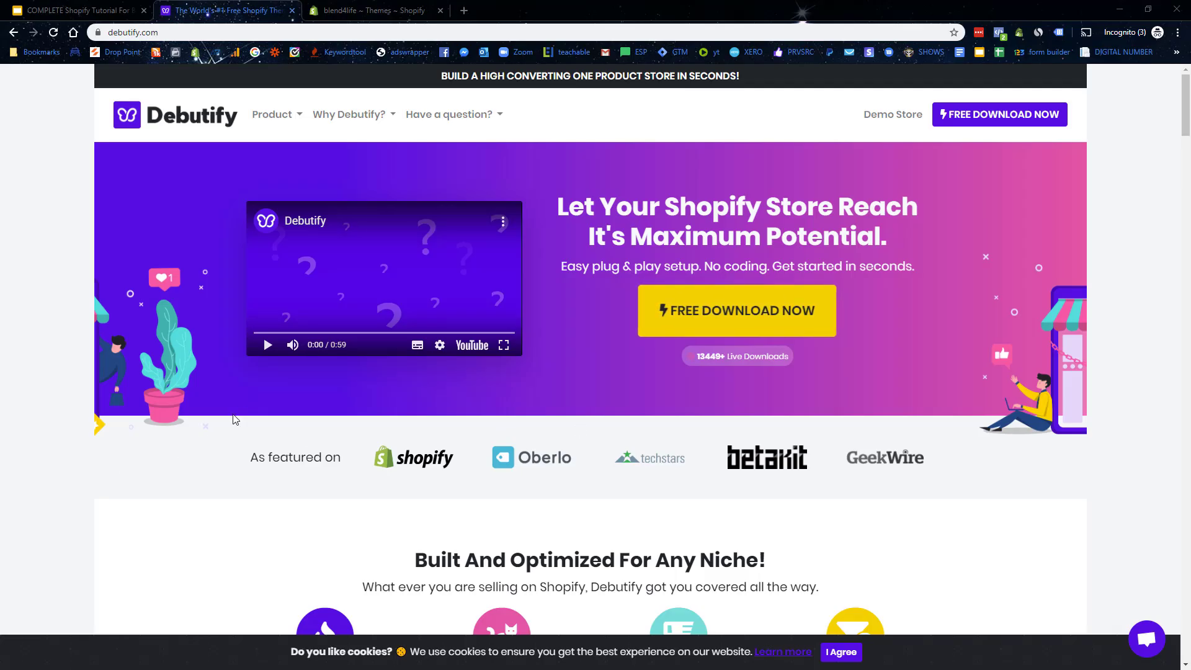
Step: Request the free Debutify theme download by submitting a name and e-mail address
{"action": "scroll", "coordinate": [247, 444], "scroll_direction": "down", "scroll_amount": 2}
{"action": "scroll", "coordinate": [218, 455], "scroll_direction": "up", "scroll_amount": 2}
{"action": "scroll", "coordinate": [137, 455], "scroll_direction": "down", "scroll_amount": 12}
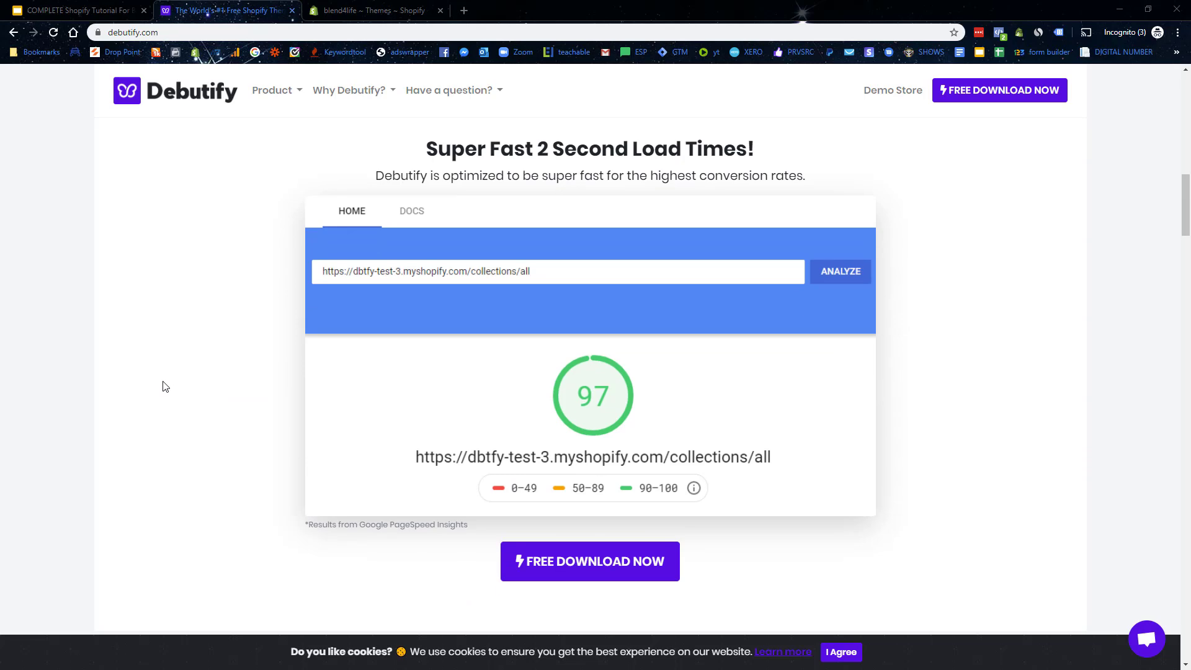
{"action": "scroll", "coordinate": [164, 383], "scroll_direction": "down", "scroll_amount": 8}
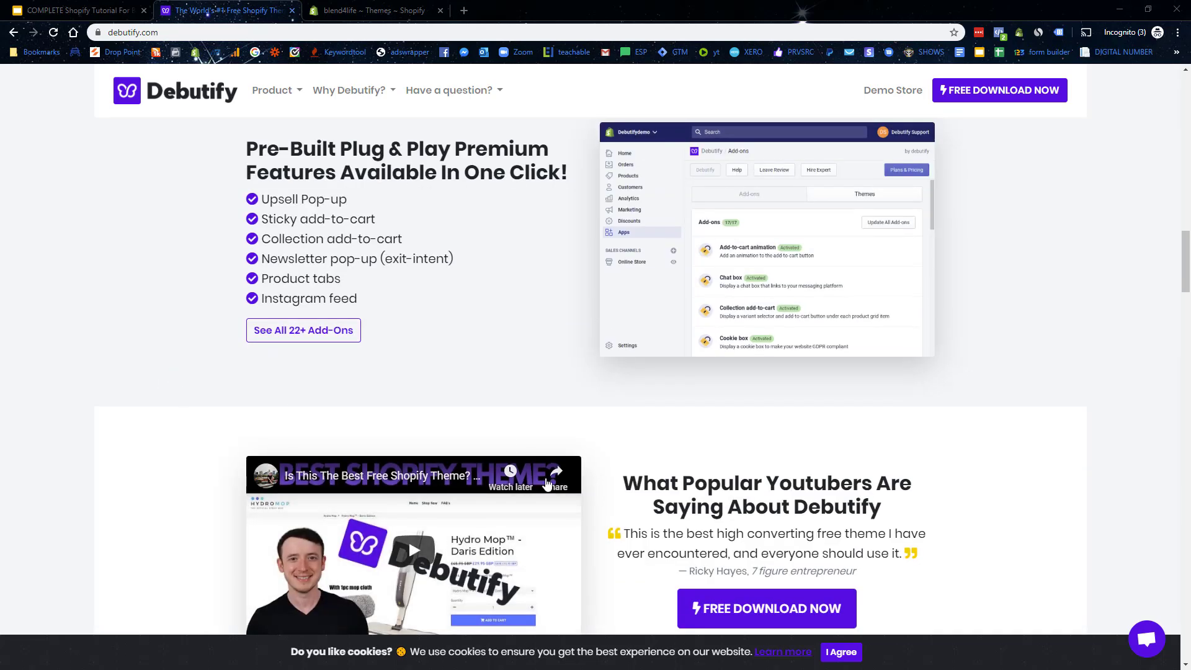
{"action": "scroll", "coordinate": [805, 473], "scroll_direction": "up", "scroll_amount": 2}
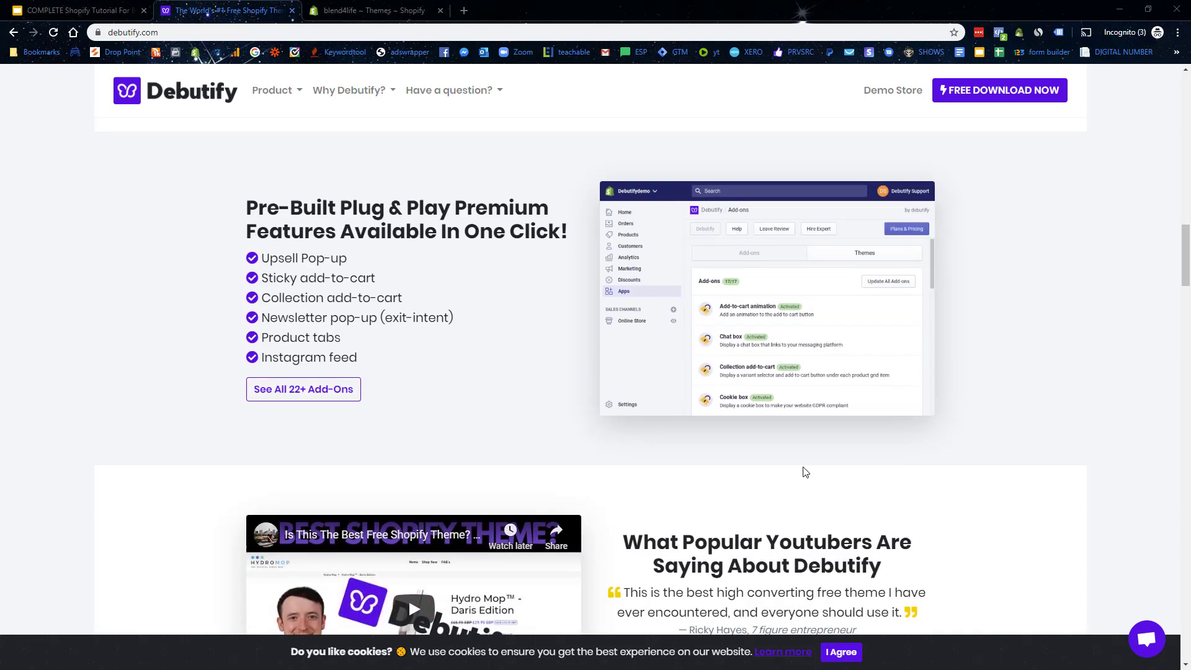
{"action": "scroll", "coordinate": [804, 468], "scroll_direction": "up", "scroll_amount": 15}
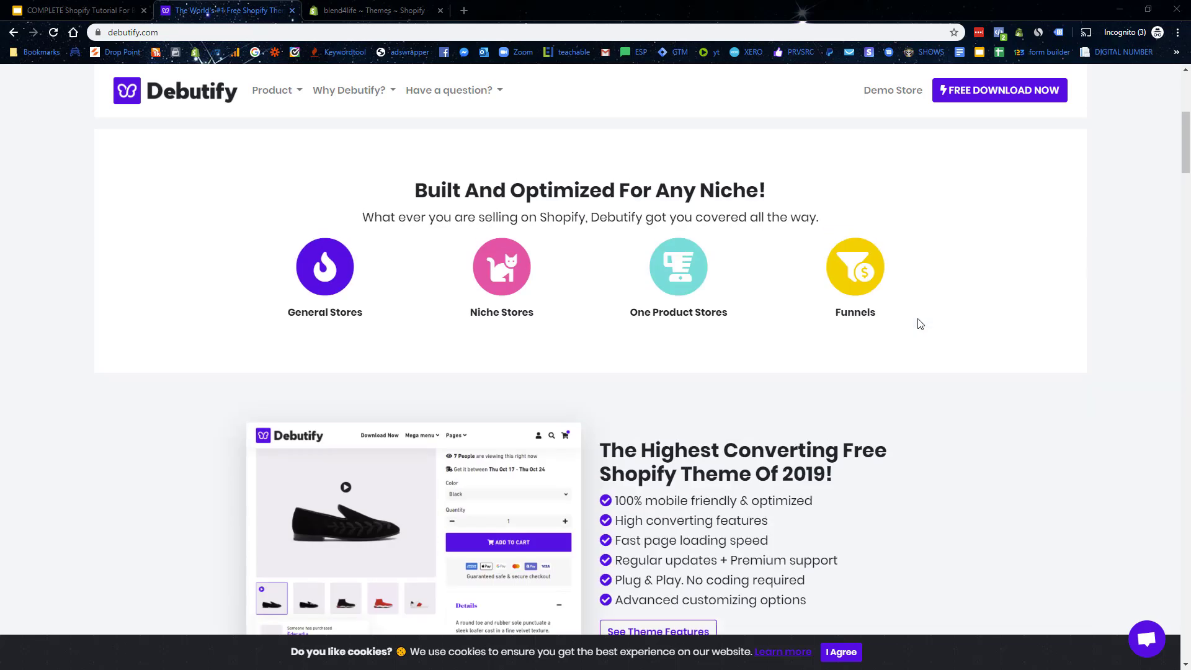
{"action": "scroll", "coordinate": [920, 324], "scroll_direction": "up", "scroll_amount": 6}
{"action": "left_click", "coordinate": [686, 321]}
{"action": "left_click", "coordinate": [523, 344]}
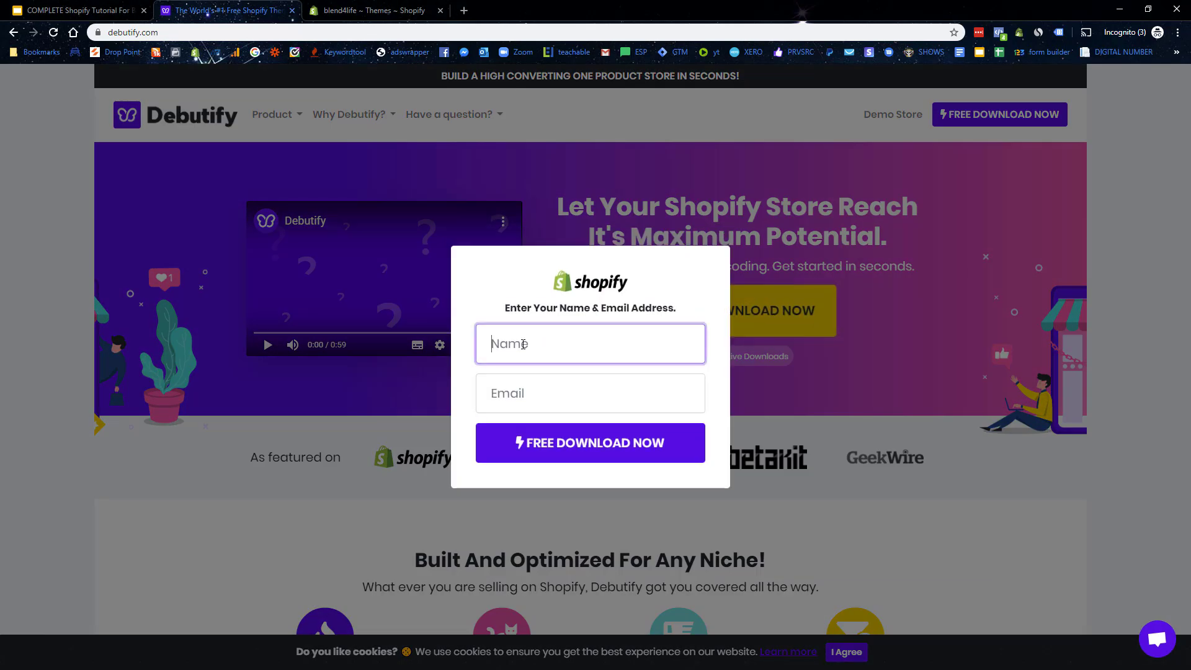
{"action": "type", "text": "Ricky"}
{"action": "key", "text": "Tab"}
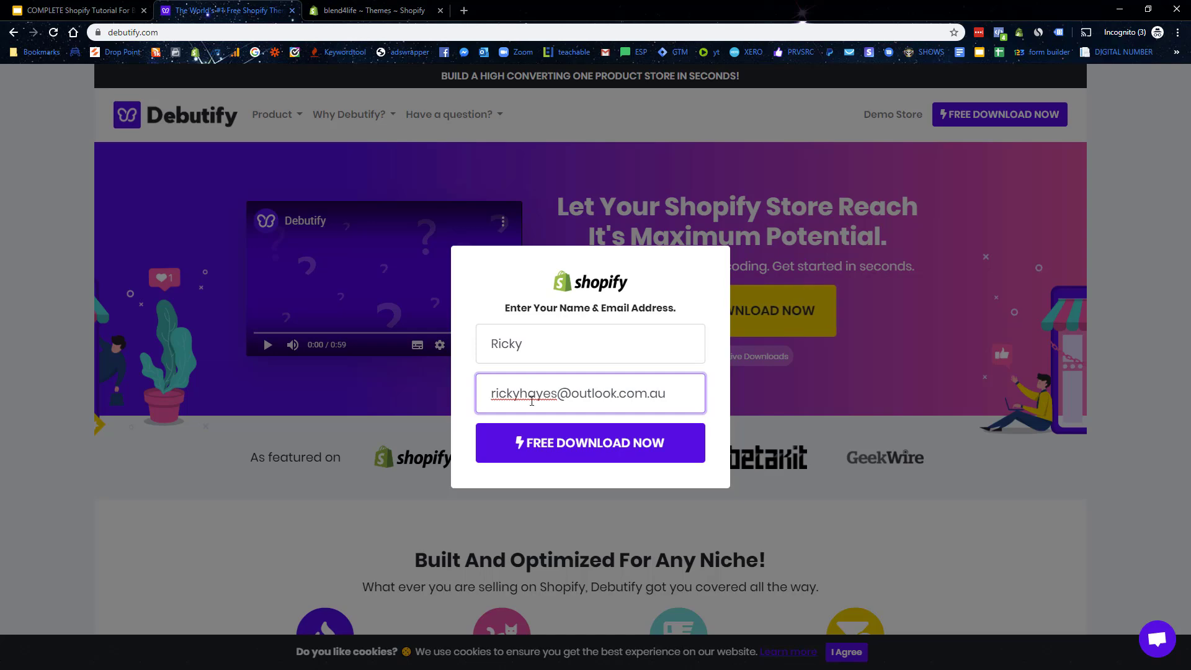
{"action": "left_click", "coordinate": [564, 450]}
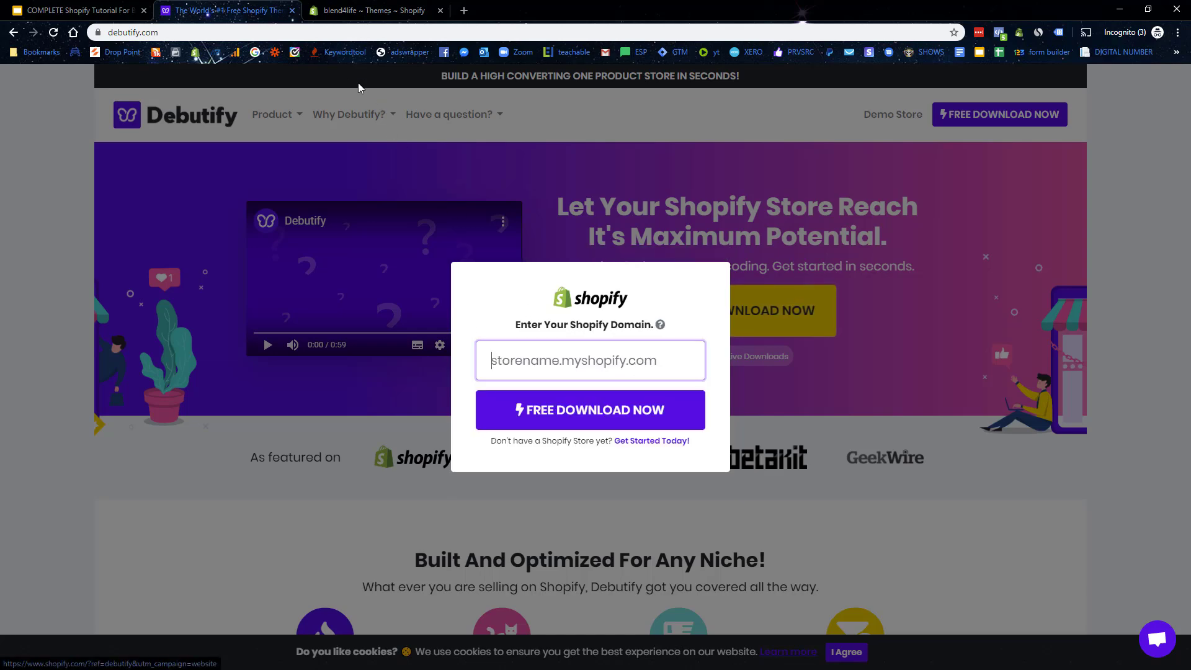
Step: Copy the blend4life.myshopify.com domain from the admin and submit it on Debutify's form
{"action": "left_click", "coordinate": [369, 10]}
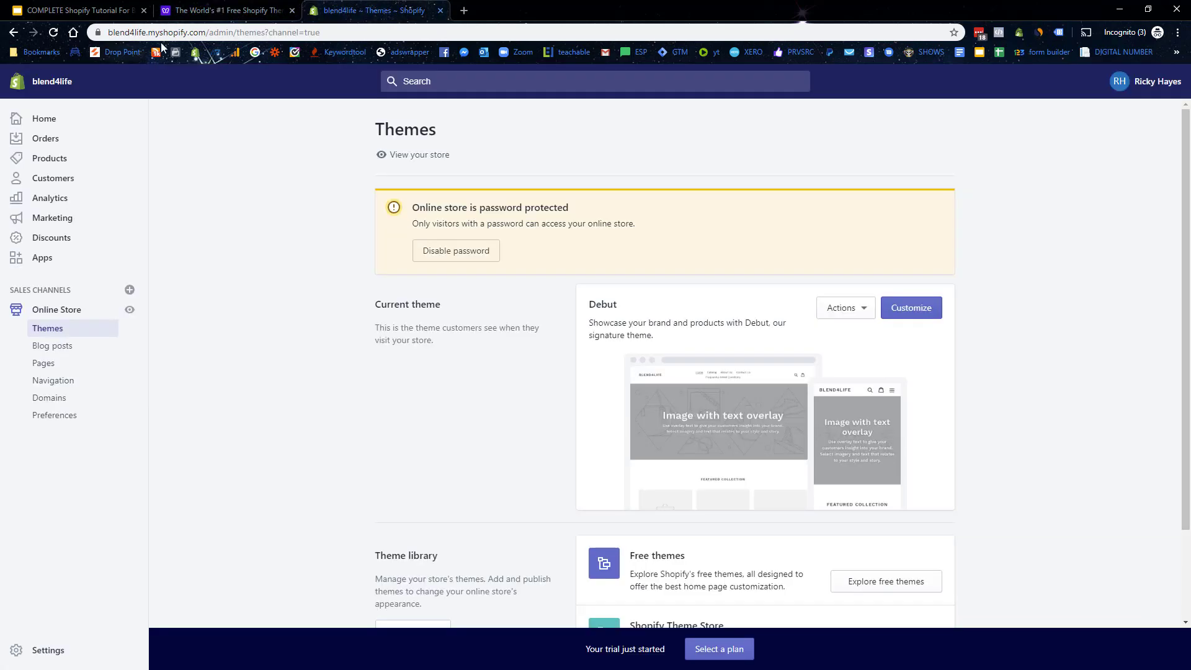
{"action": "left_click_drag", "start_coordinate": [234, 33], "coordinate": [108, 32]}
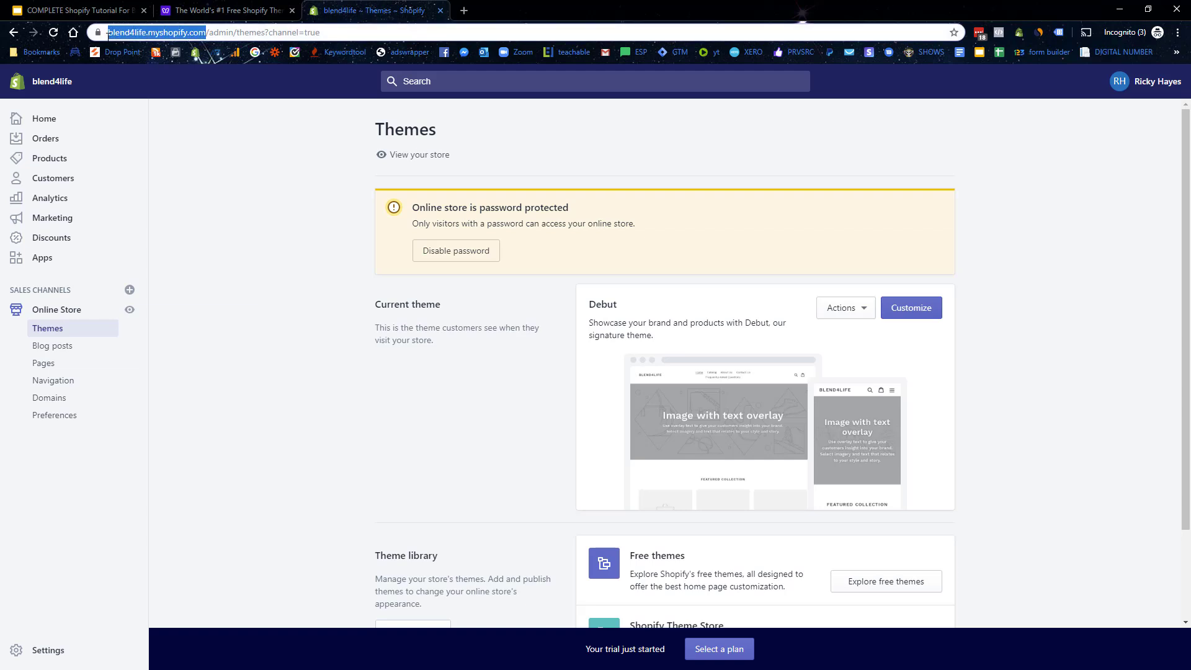
{"action": "left_click", "coordinate": [178, 32]}
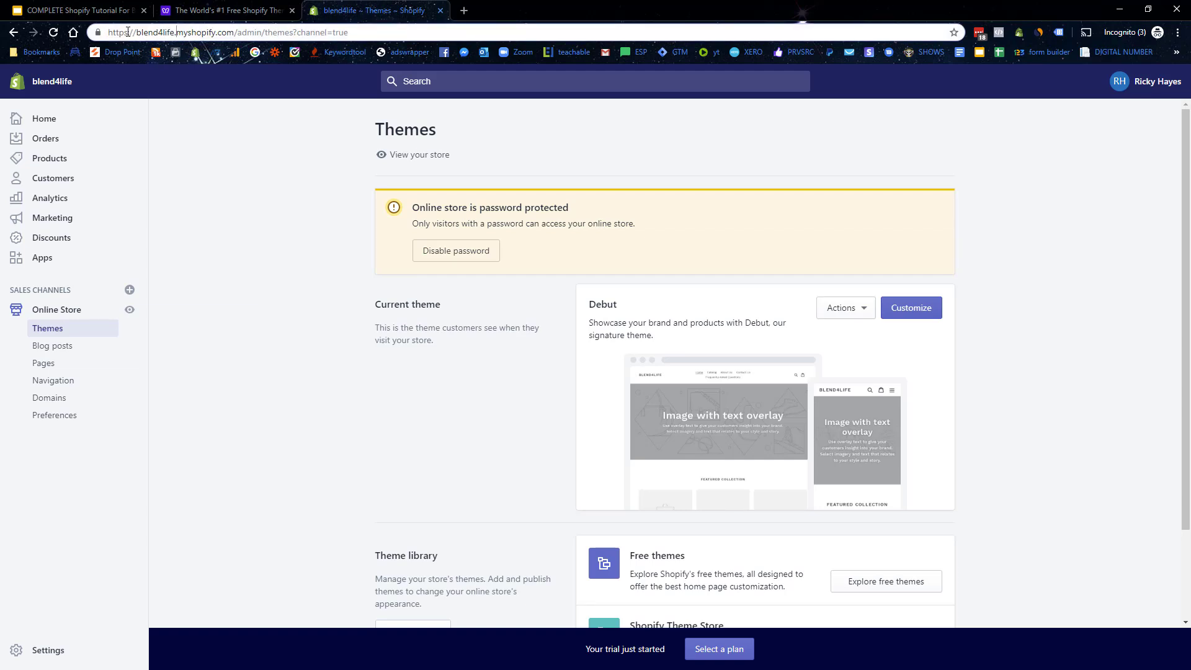
{"action": "left_click_drag", "start_coordinate": [138, 32], "coordinate": [233, 36]}
{"action": "key", "text": "ctrl+c"}
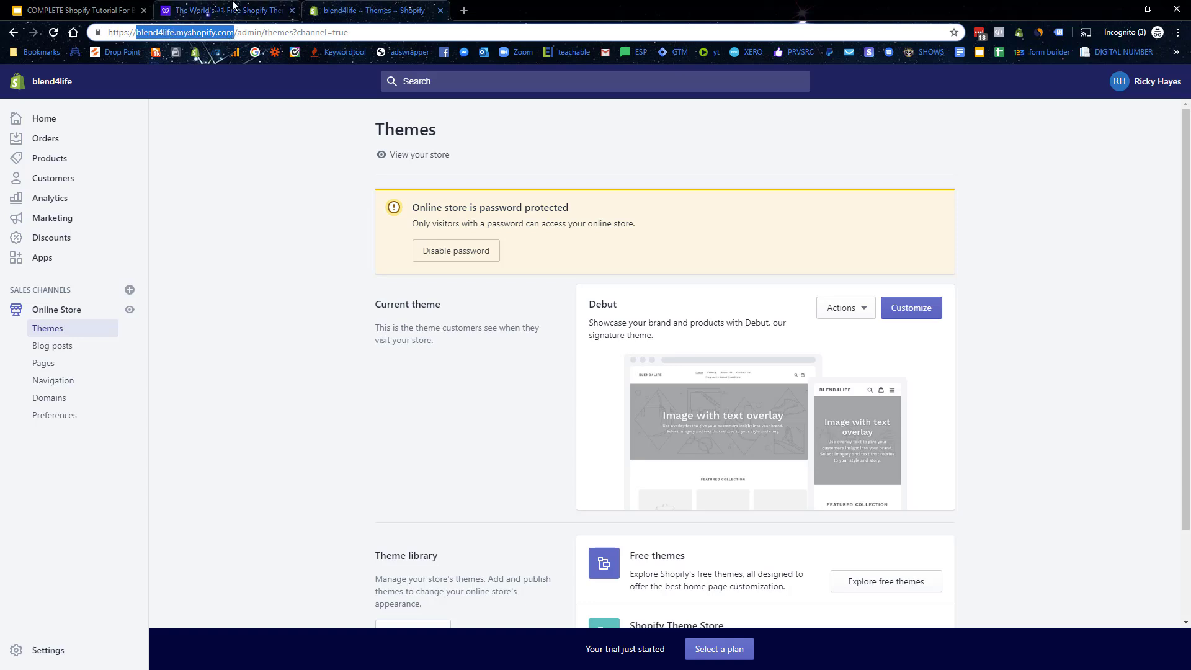
{"action": "left_click", "coordinate": [233, 7]}
{"action": "key", "text": "ctrl+v"}
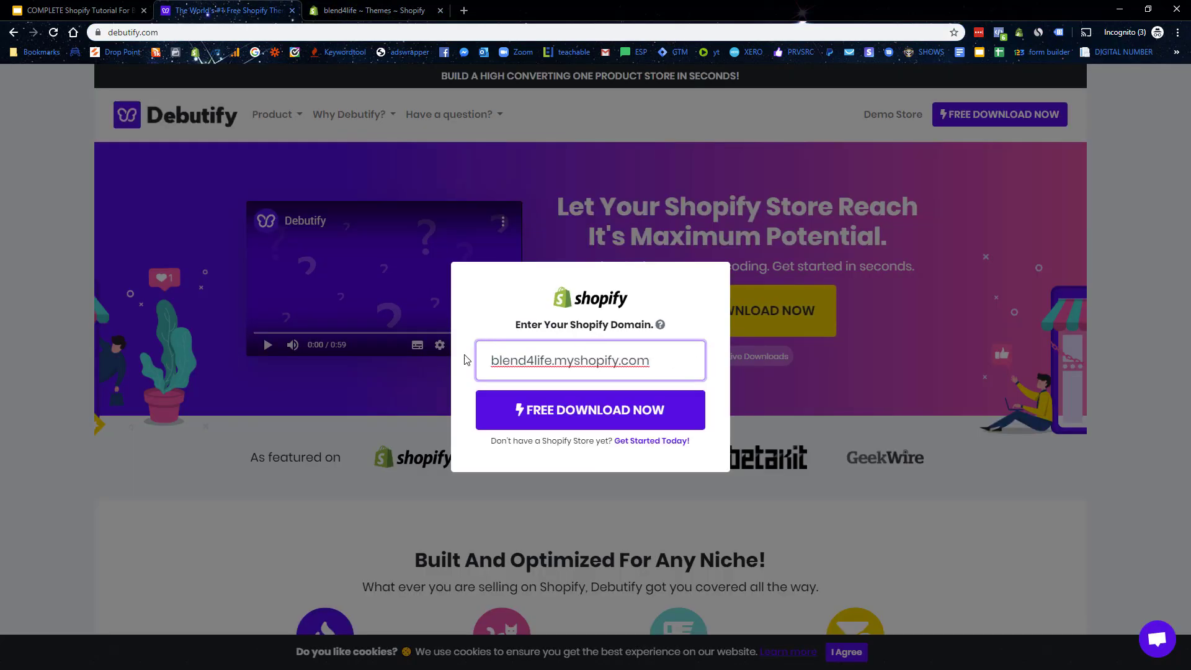
{"action": "left_click", "coordinate": [601, 413]}
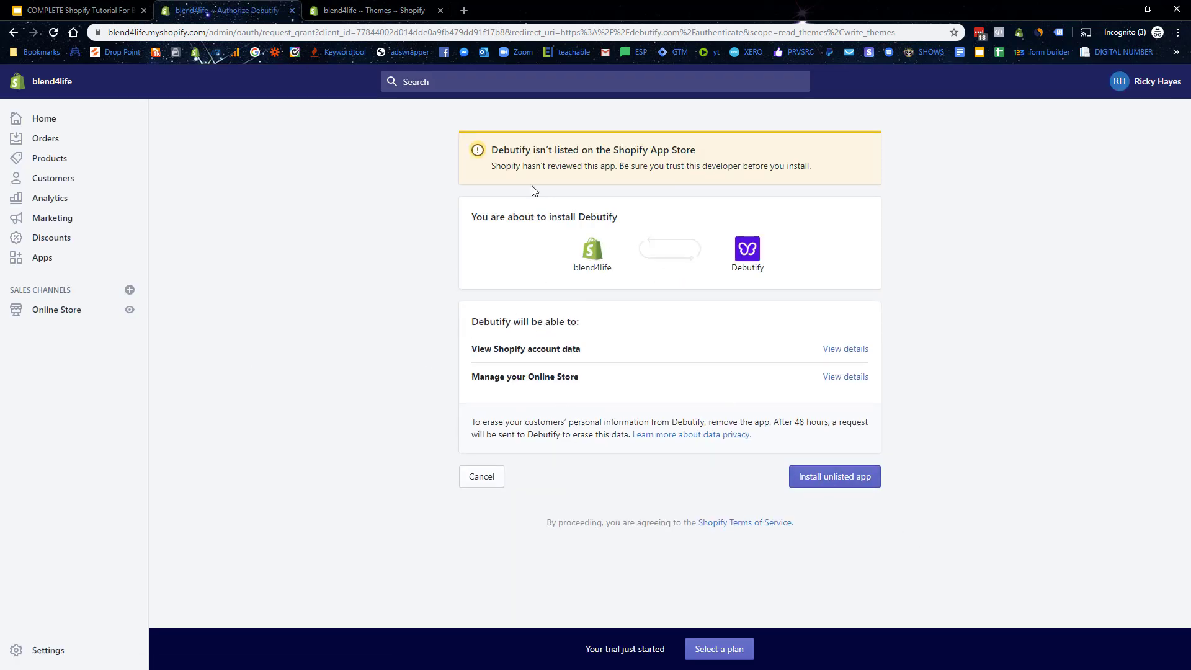
Step: Approve installing the unlisted Debutify app in the blend4life store
{"action": "left_click_drag", "start_coordinate": [504, 155], "coordinate": [651, 152]}
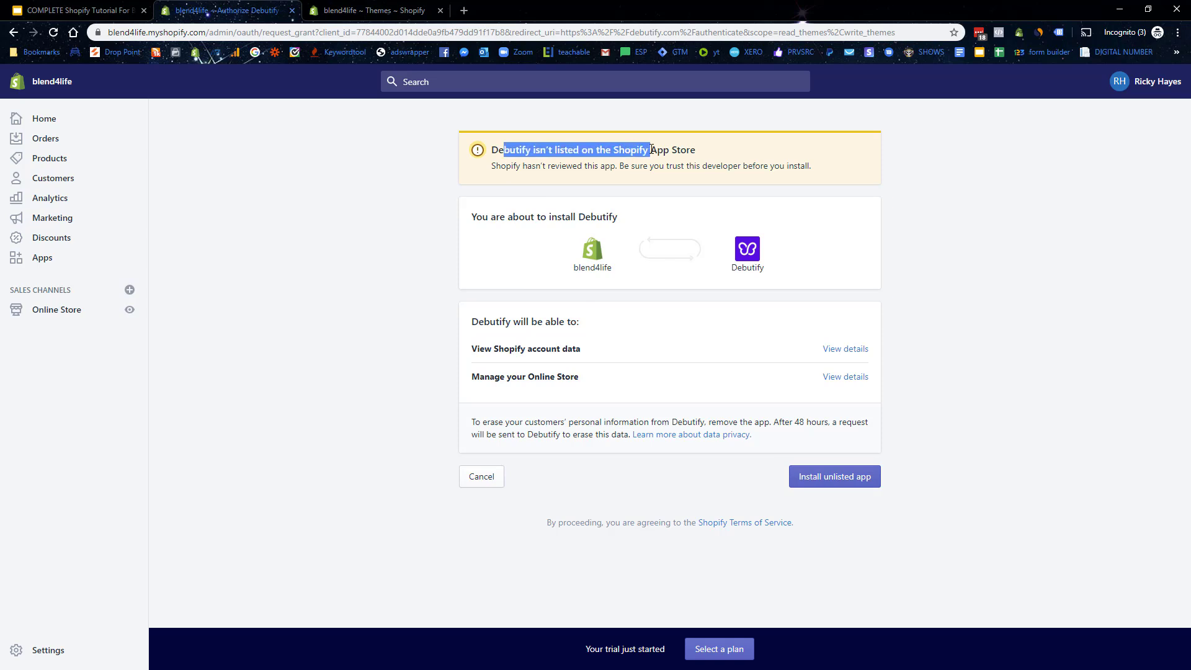
{"action": "left_click", "coordinate": [832, 482]}
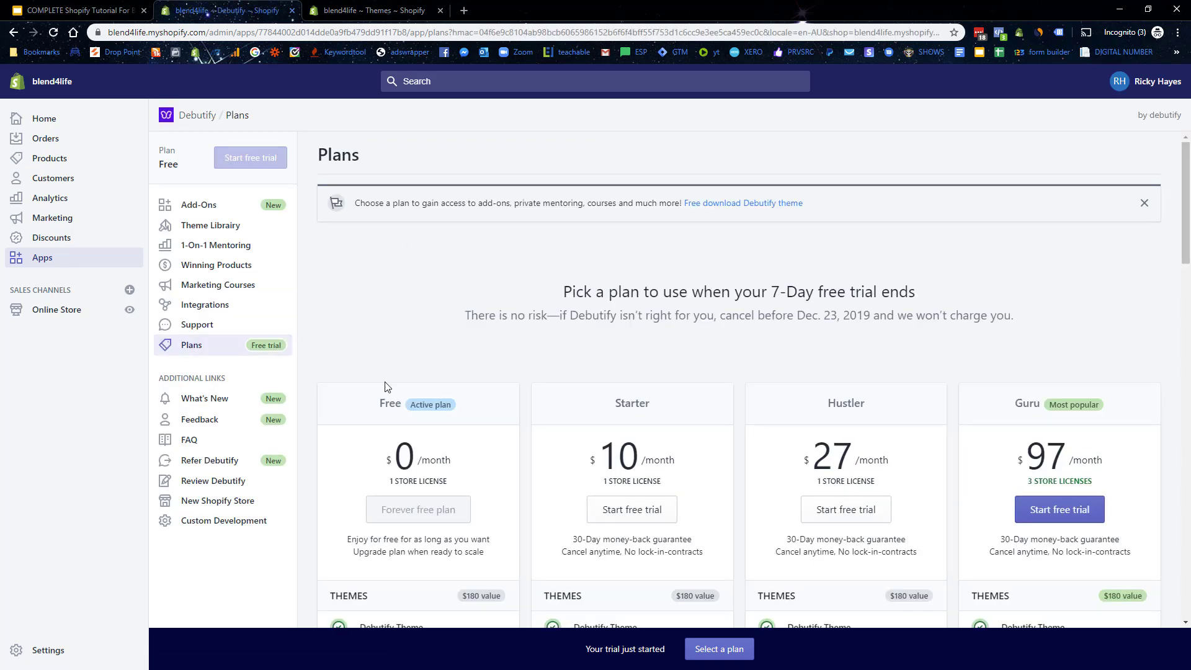
Step: Check the Free plan, then add Debutify 2.0.2 from the app's Theme Library
{"action": "scroll", "coordinate": [393, 380], "scroll_direction": "down", "scroll_amount": 4}
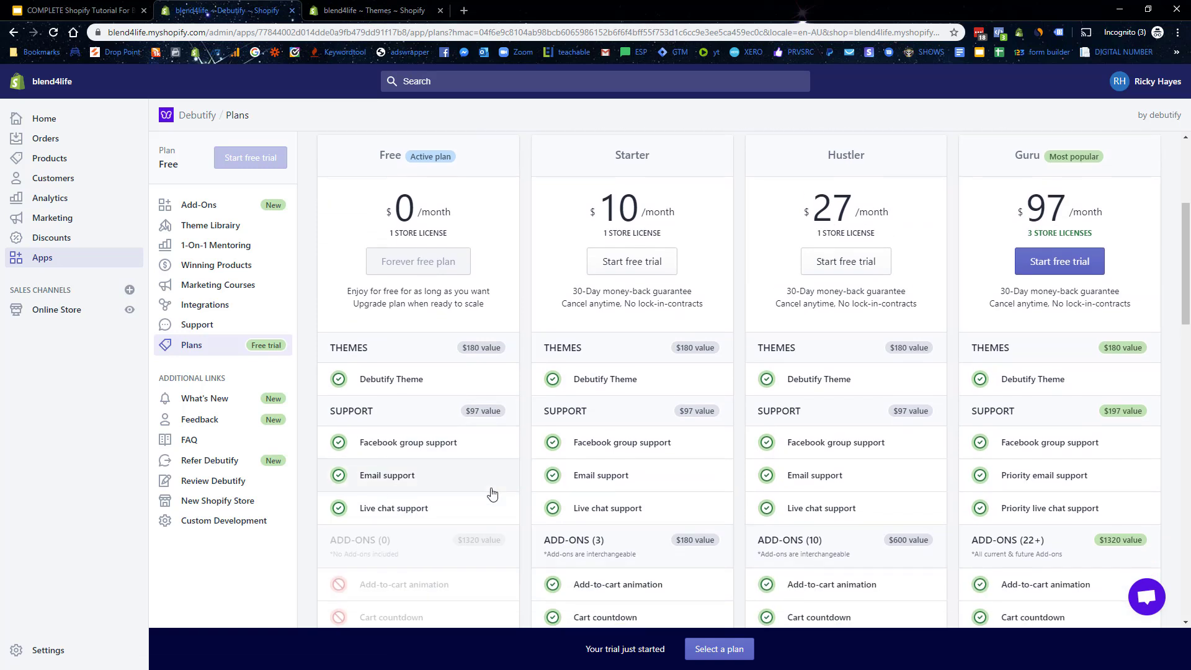
{"action": "scroll", "coordinate": [393, 263], "scroll_direction": "up", "scroll_amount": 4}
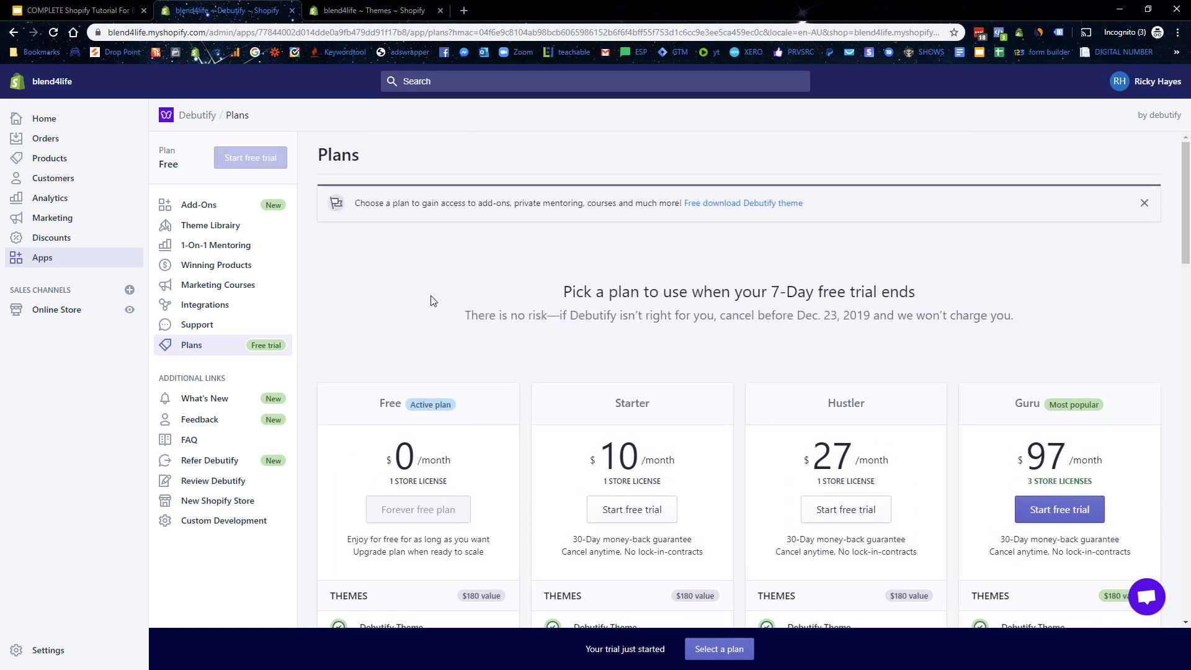
{"action": "left_click_drag", "start_coordinate": [180, 165], "coordinate": [165, 164]}
{"action": "scroll", "coordinate": [620, 353], "scroll_direction": "down", "scroll_amount": 1}
{"action": "scroll", "coordinate": [807, 391], "scroll_direction": "up", "scroll_amount": 1}
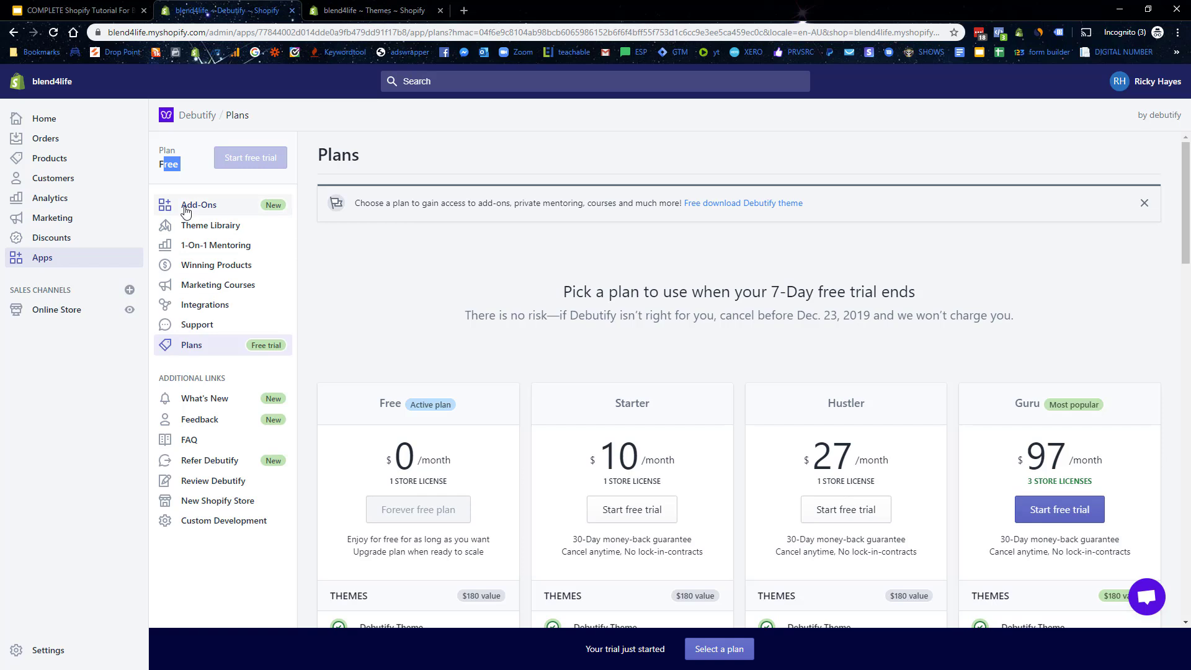
{"action": "left_click", "coordinate": [217, 231]}
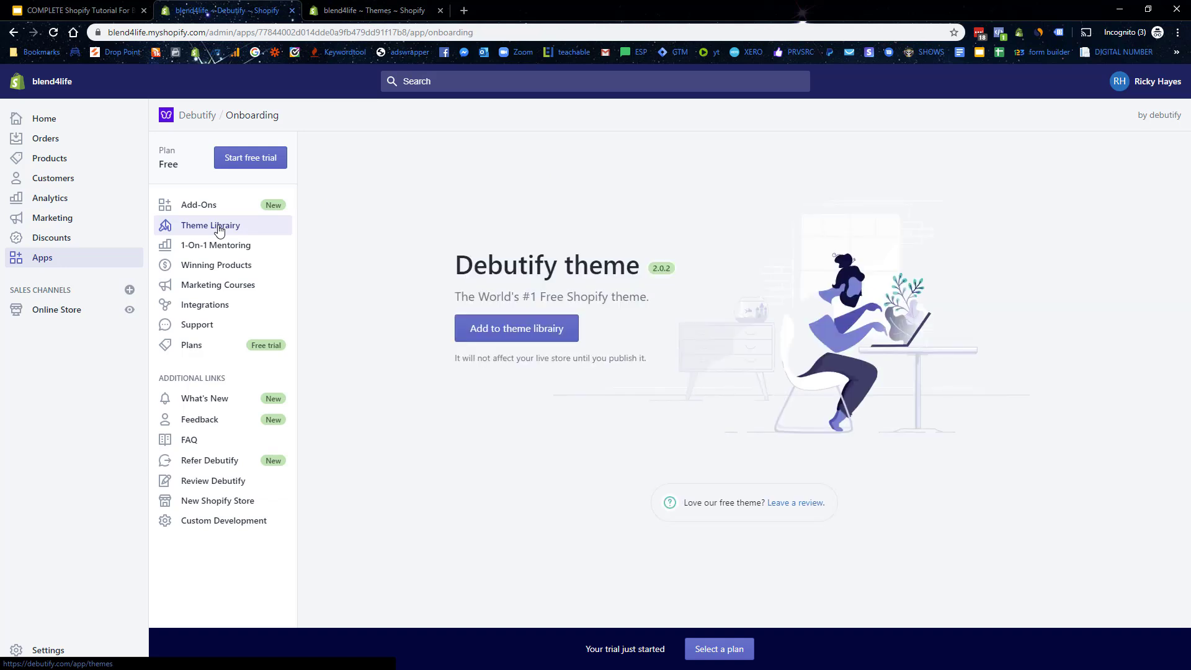
{"action": "left_click", "coordinate": [508, 329]}
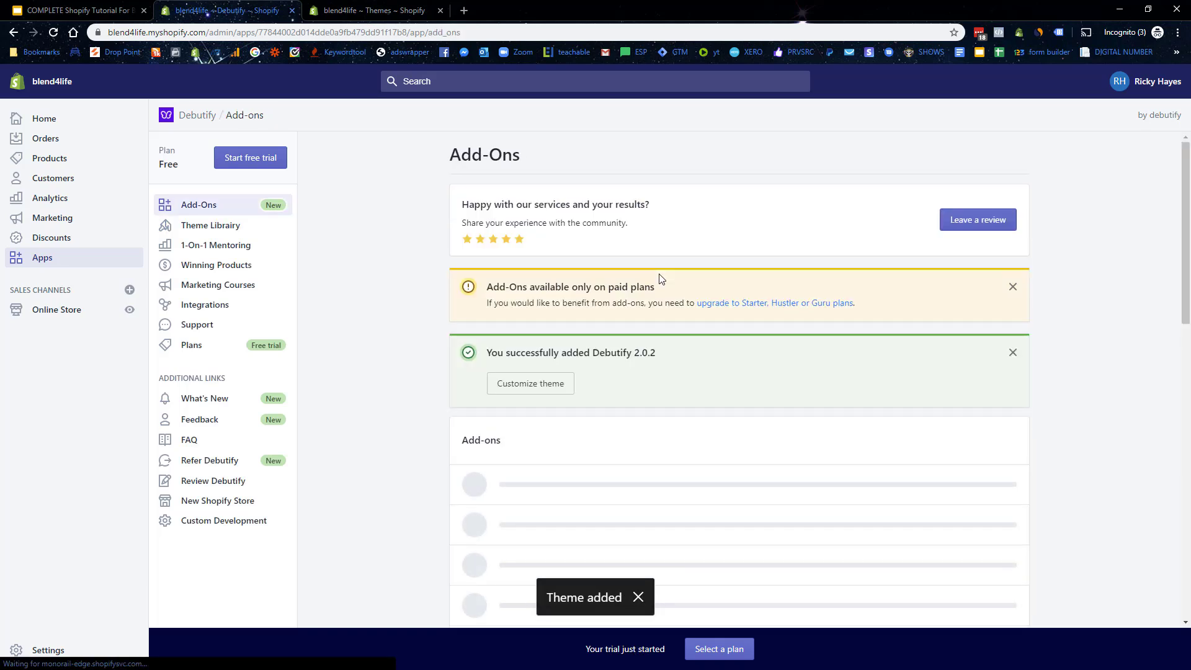
Step: Dismiss the added and paid-plans notices, then go to Online Store Themes
{"action": "left_click", "coordinate": [1013, 353]}
{"action": "left_click", "coordinate": [1013, 286]}
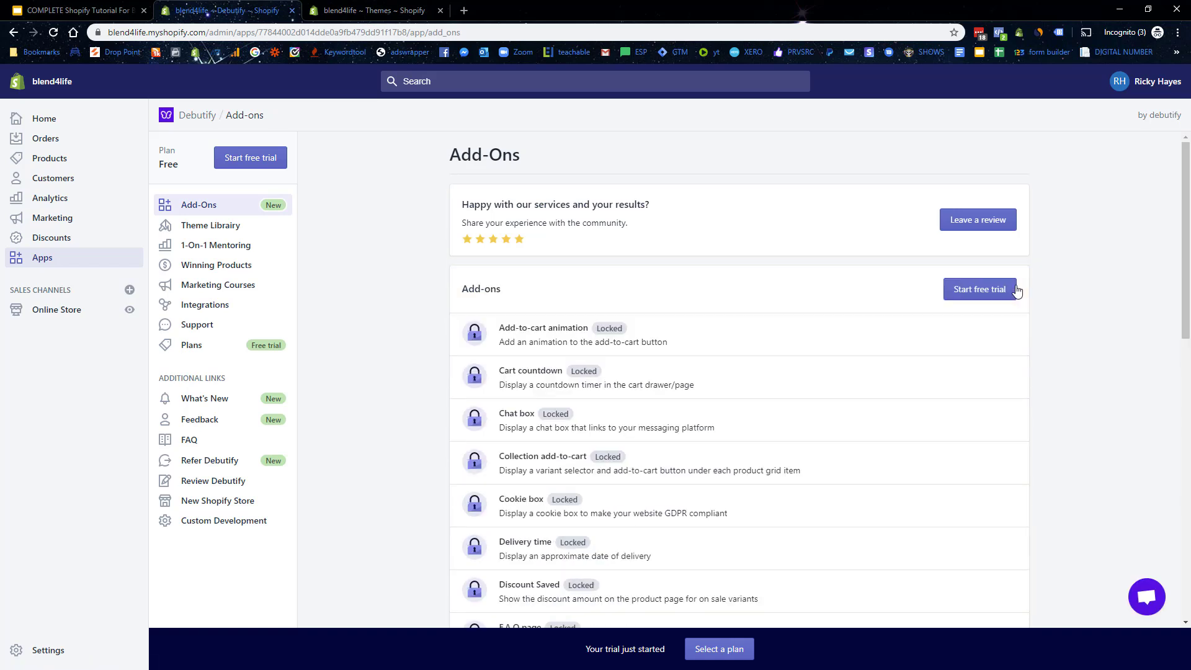
{"action": "scroll", "coordinate": [776, 304], "scroll_direction": "down", "scroll_amount": 3}
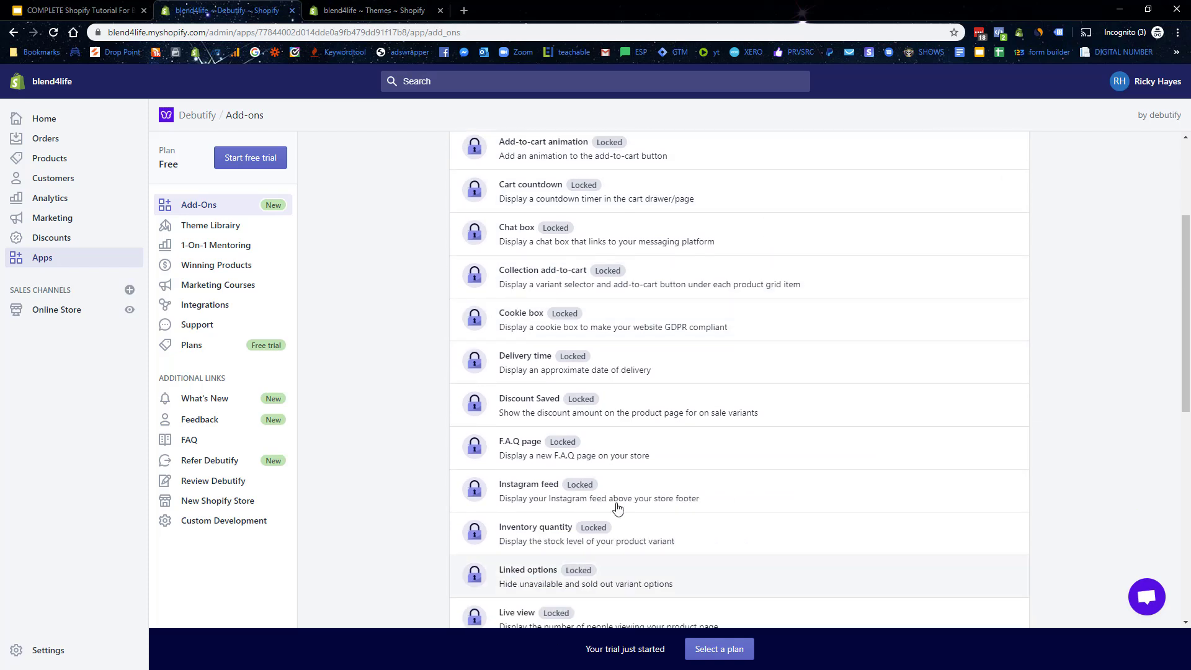
{"action": "scroll", "coordinate": [594, 553], "scroll_direction": "down", "scroll_amount": 4}
{"action": "scroll", "coordinate": [664, 479], "scroll_direction": "up", "scroll_amount": 4}
{"action": "scroll", "coordinate": [666, 475], "scroll_direction": "down", "scroll_amount": 5}
{"action": "scroll", "coordinate": [665, 476], "scroll_direction": "down", "scroll_amount": 3}
{"action": "scroll", "coordinate": [662, 474], "scroll_direction": "up", "scroll_amount": 11}
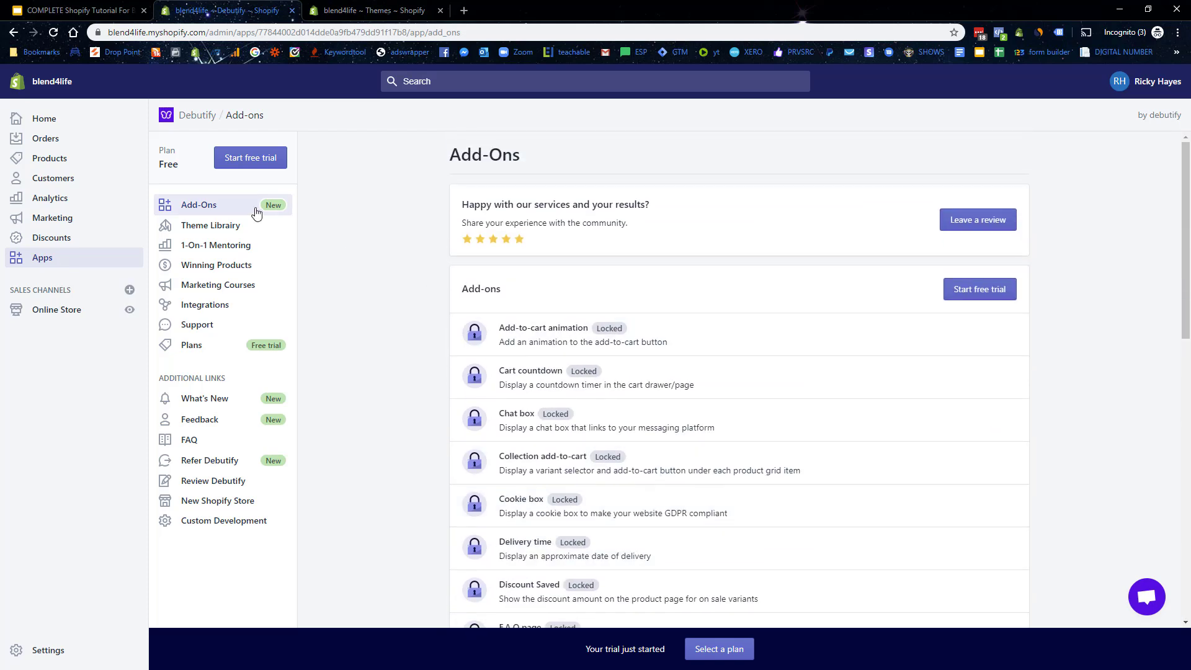
{"action": "left_click", "coordinate": [234, 226]}
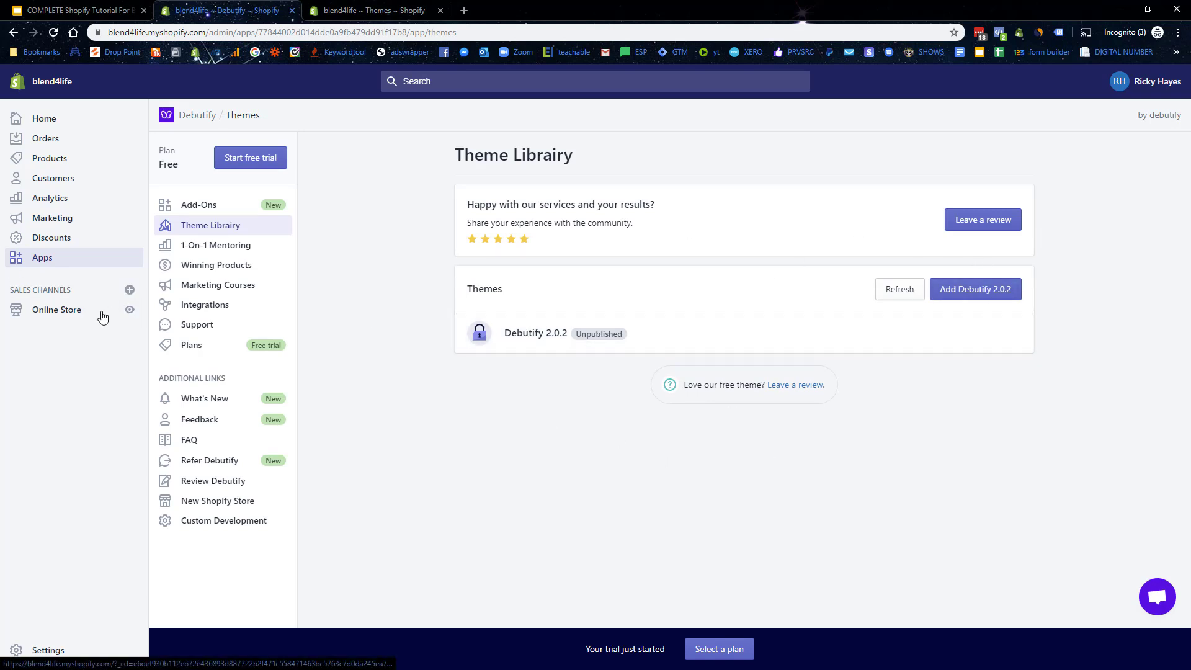
{"action": "left_click", "coordinate": [46, 310]}
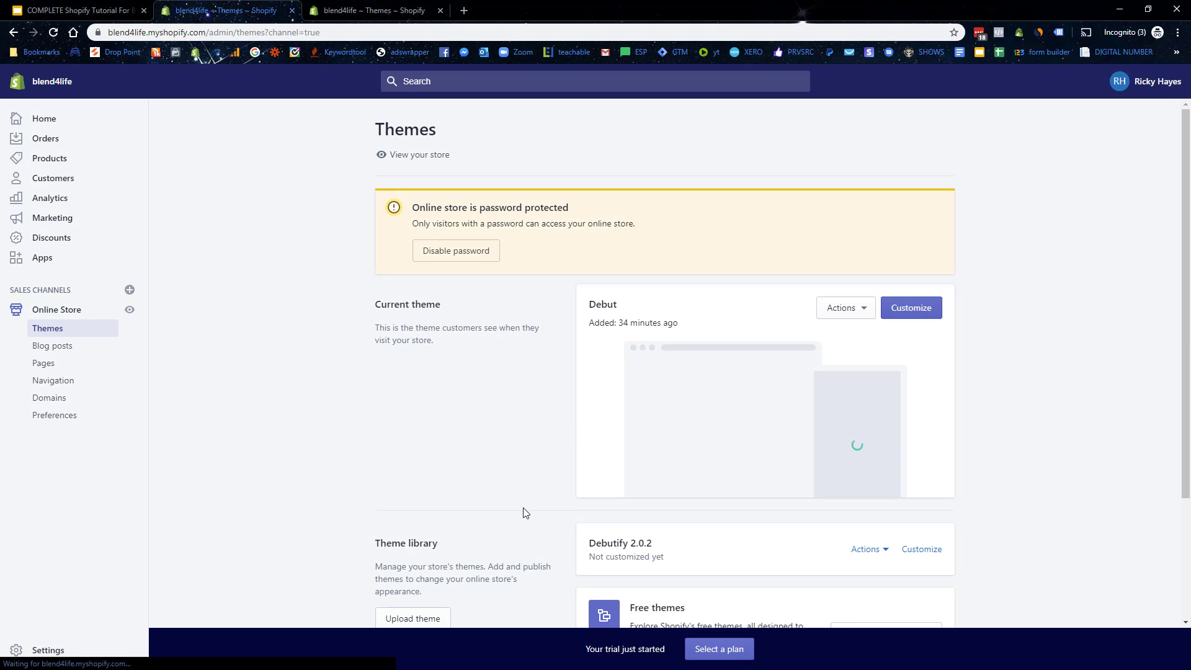
Step: Publish Debutify 2.0.2 as the live theme and open it in the theme editor
{"action": "left_click_drag", "start_coordinate": [624, 543], "coordinate": [668, 544]}
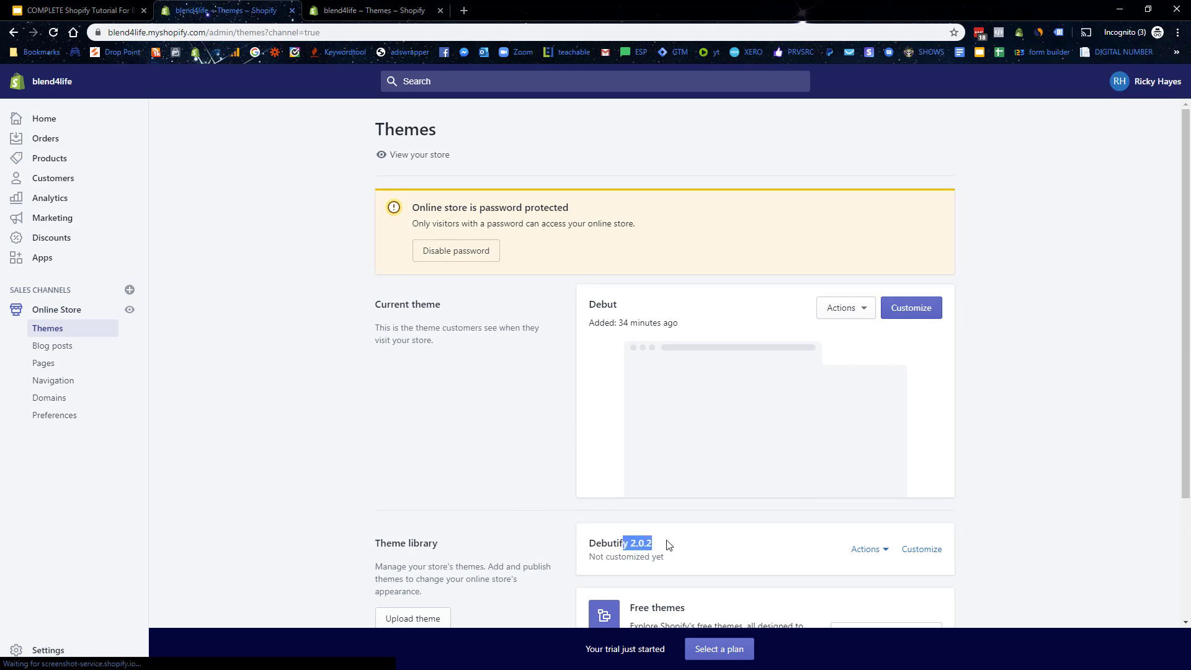
{"action": "left_click", "coordinate": [387, 489]}
{"action": "left_click", "coordinate": [876, 551]}
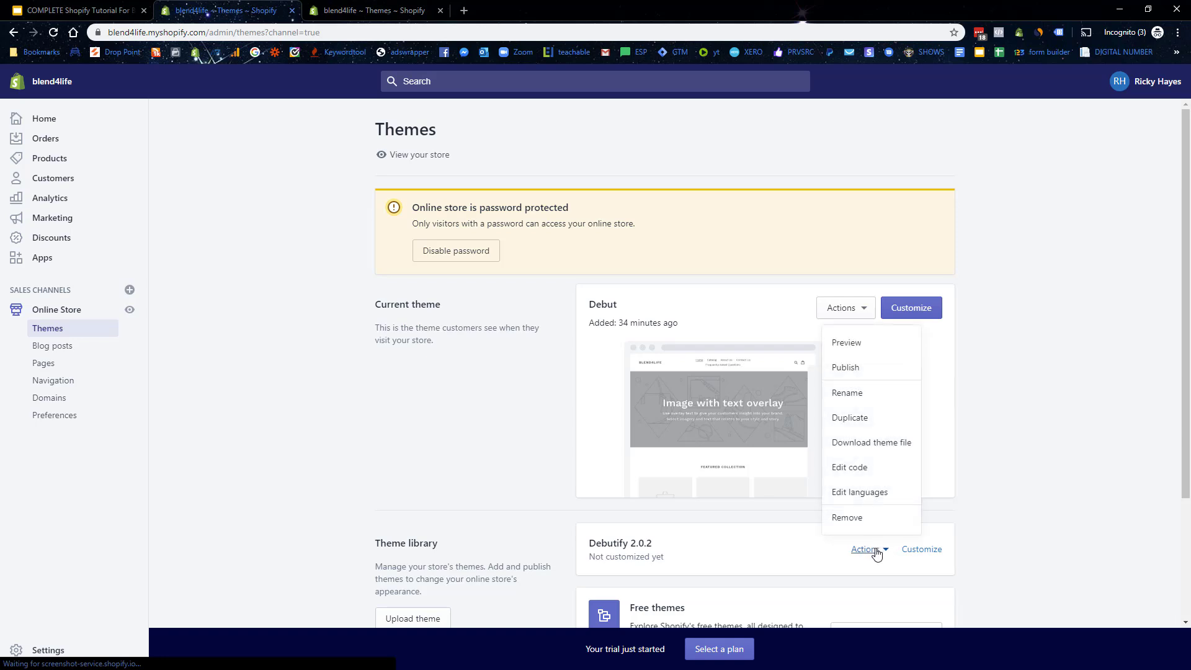
{"action": "left_click", "coordinate": [863, 369]}
{"action": "left_click", "coordinate": [754, 500]}
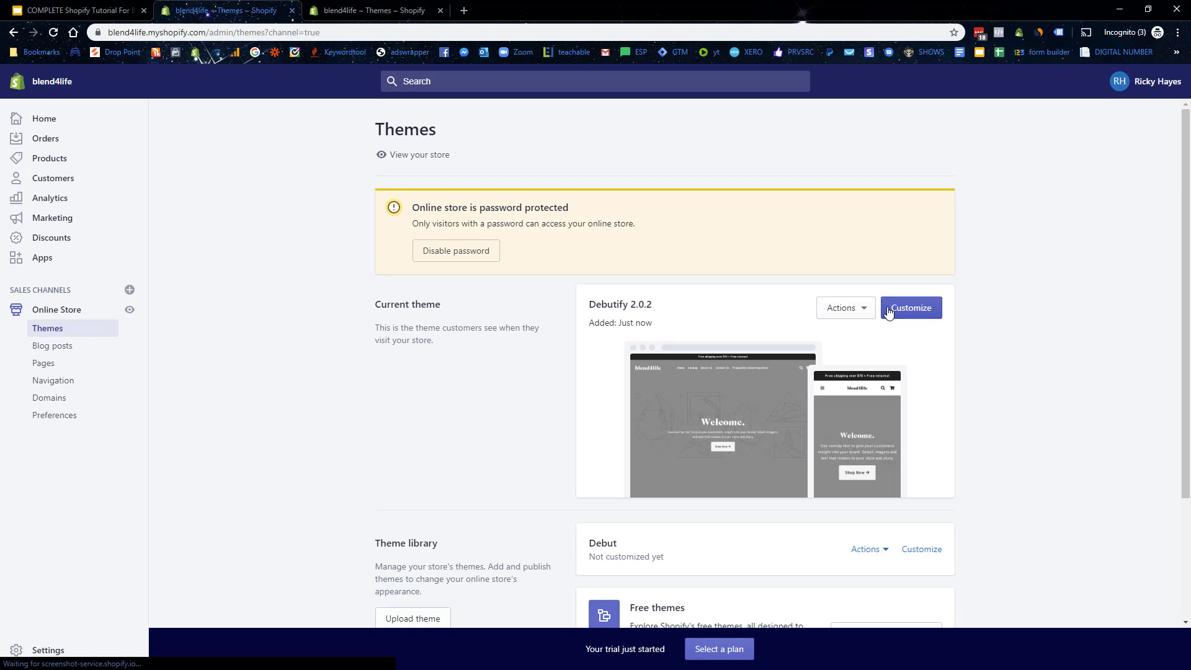
{"action": "left_click", "coordinate": [895, 322]}
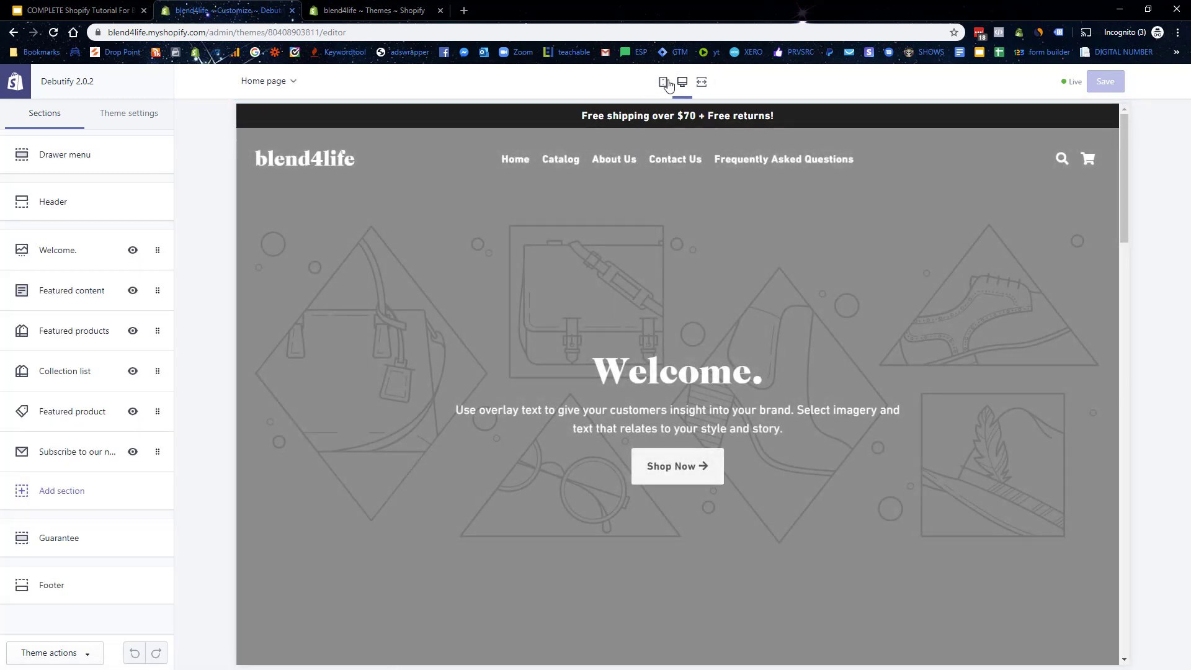
{"action": "left_click", "coordinate": [664, 83]}
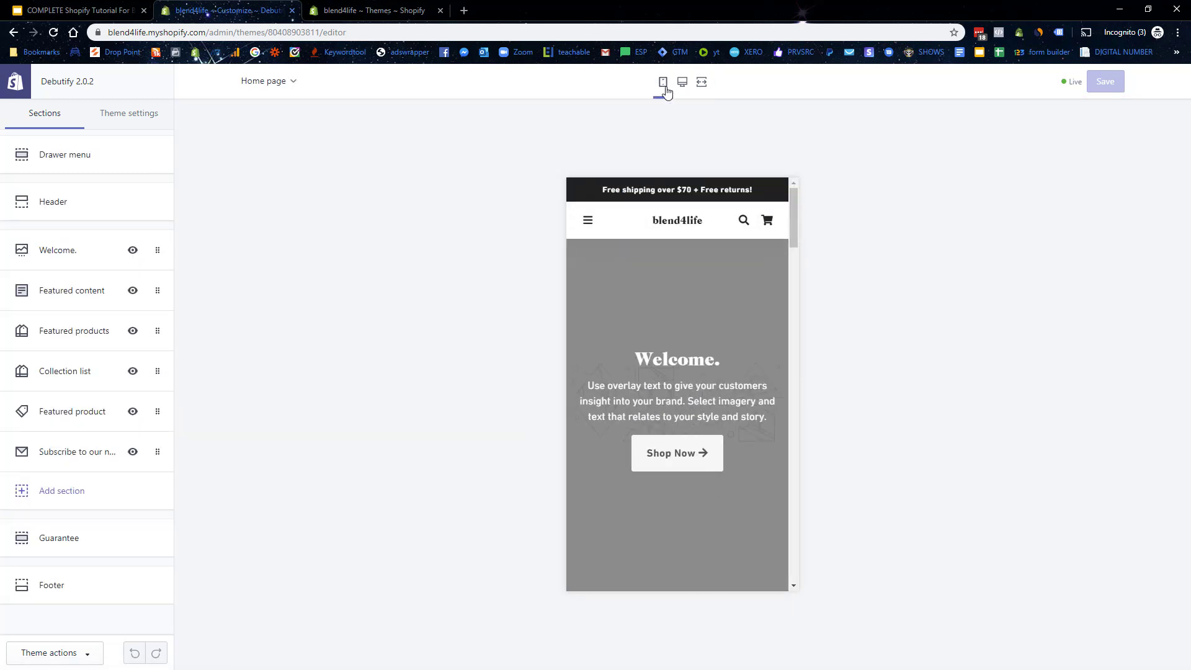
{"action": "mouse_move", "coordinate": [791, 215]}
{"action": "left_mouse_down"}
{"action": "mouse_move", "coordinate": [803, 258]}
{"action": "mouse_move", "coordinate": [808, 213]}
{"action": "left_mouse_up"}
{"action": "left_click_drag", "start_coordinate": [791, 236], "coordinate": [793, 479]}
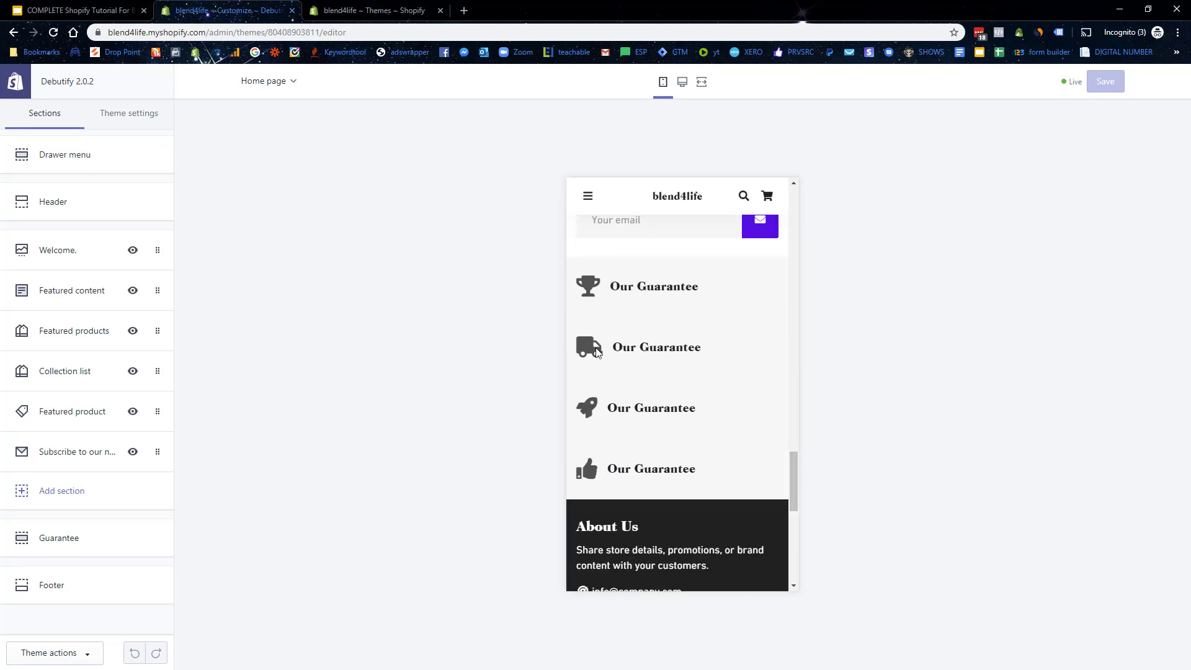
{"action": "scroll", "coordinate": [624, 338], "scroll_direction": "down", "scroll_amount": 4}
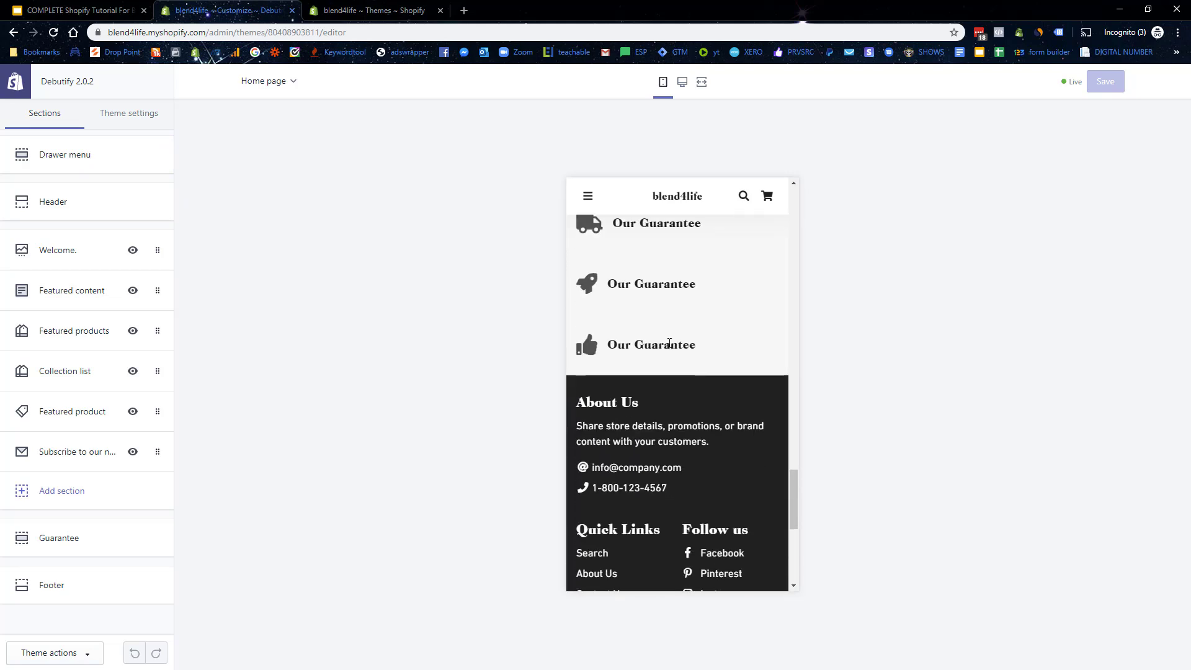
{"action": "left_click_drag", "start_coordinate": [684, 366], "coordinate": [589, 365]}
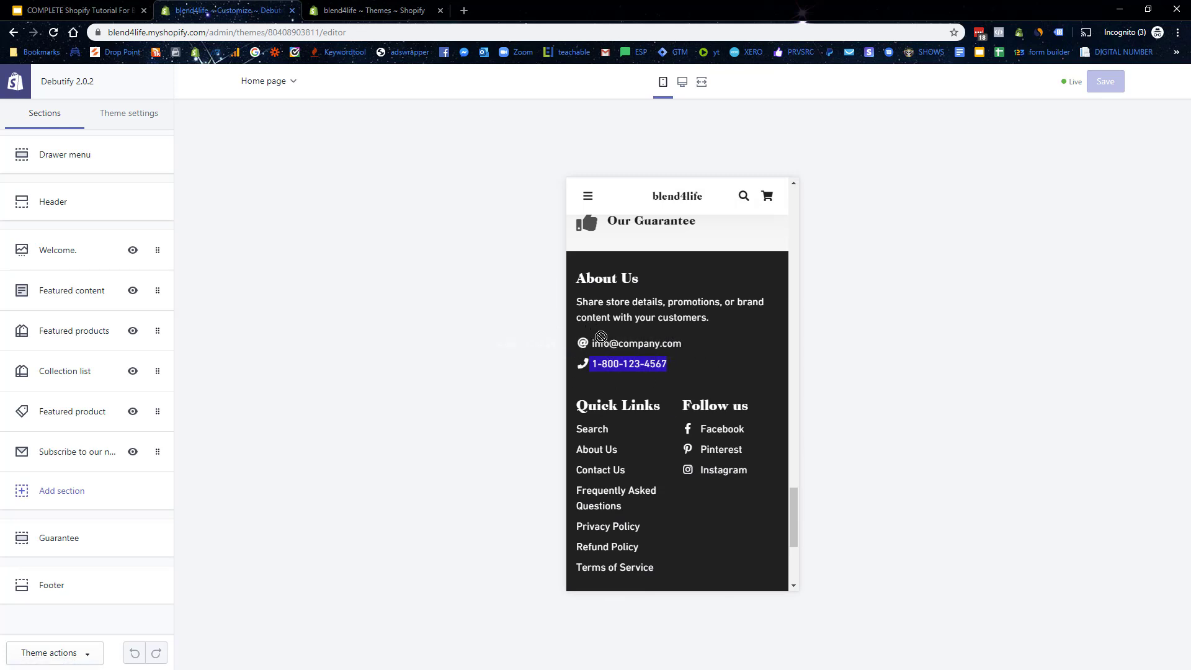
{"action": "scroll", "coordinate": [738, 404], "scroll_direction": "down", "scroll_amount": 1}
{"action": "scroll", "coordinate": [739, 404], "scroll_direction": "down", "scroll_amount": 2}
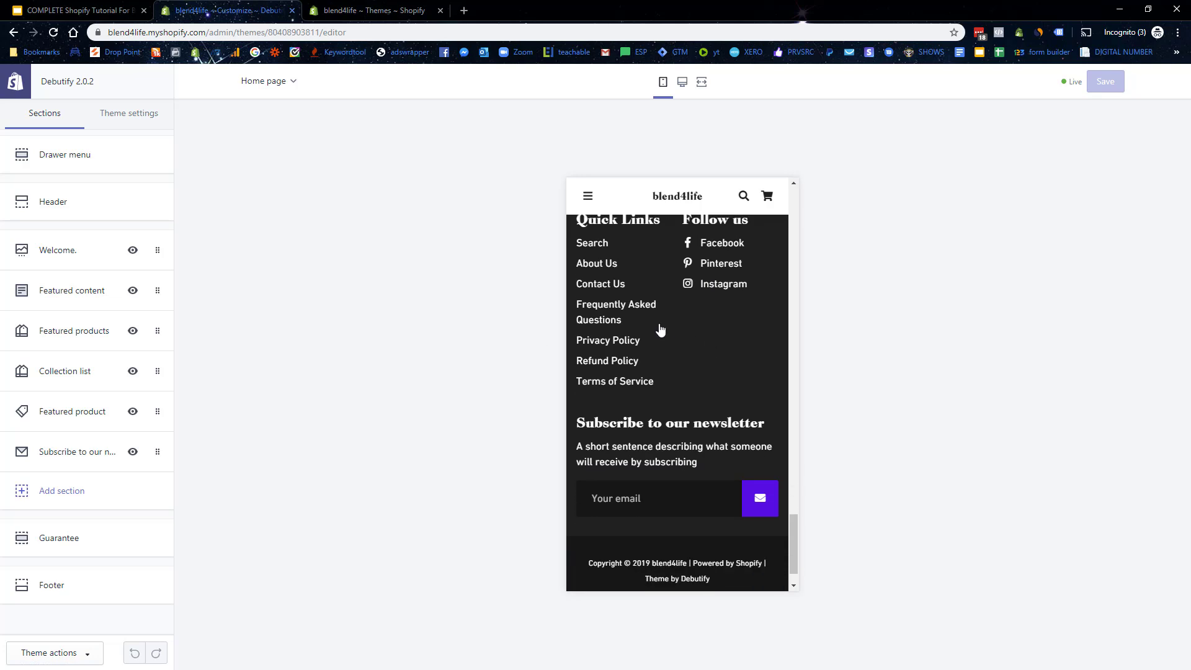
{"action": "scroll", "coordinate": [665, 327], "scroll_direction": "up", "scroll_amount": 1}
{"action": "left_click_drag", "start_coordinate": [791, 526], "coordinate": [820, 222]}
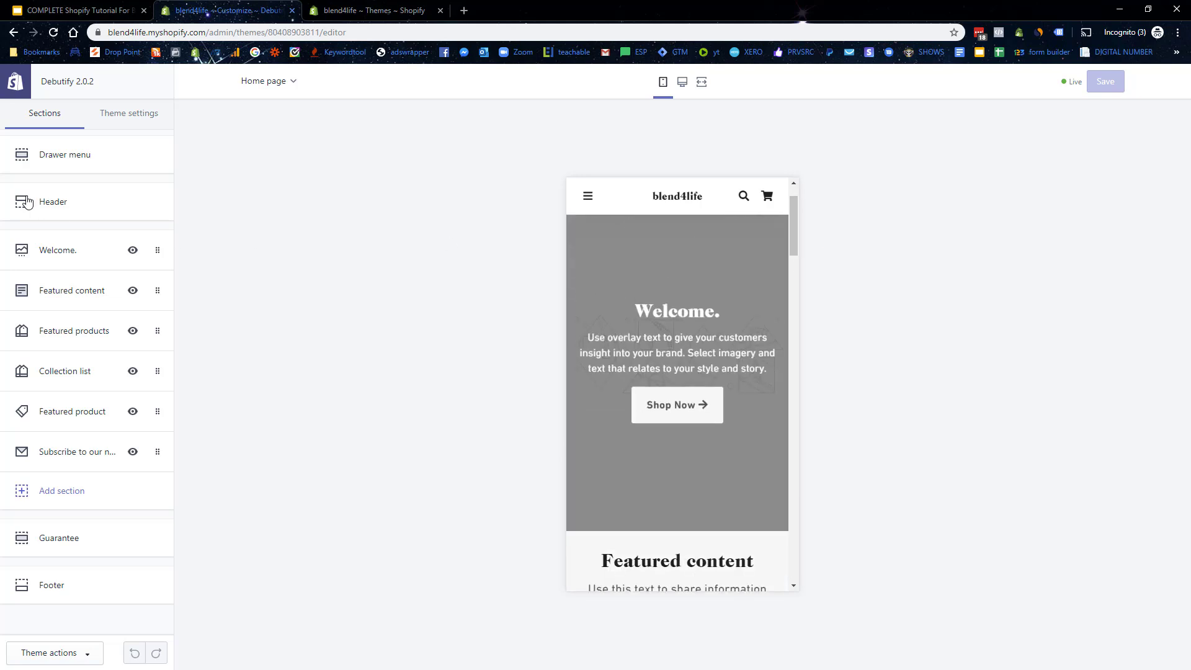
Step: Remove the additional Footer menu from the mobile drawer menu
{"action": "left_click", "coordinate": [85, 157]}
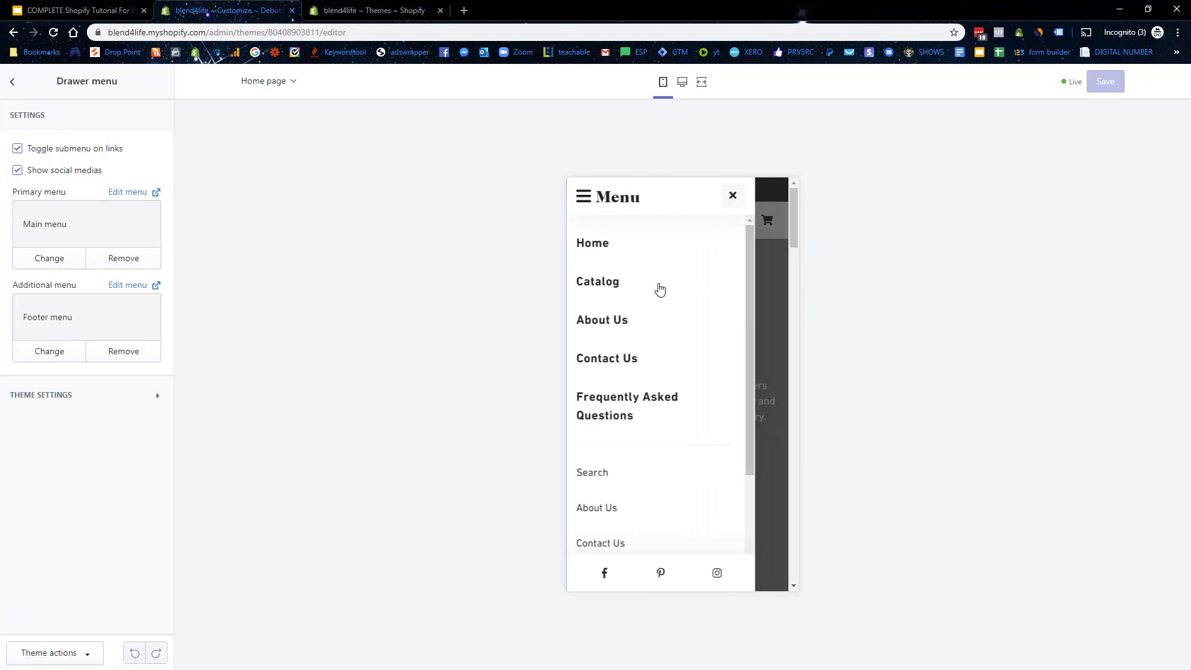
{"action": "scroll", "coordinate": [683, 335], "scroll_direction": "down", "scroll_amount": 2}
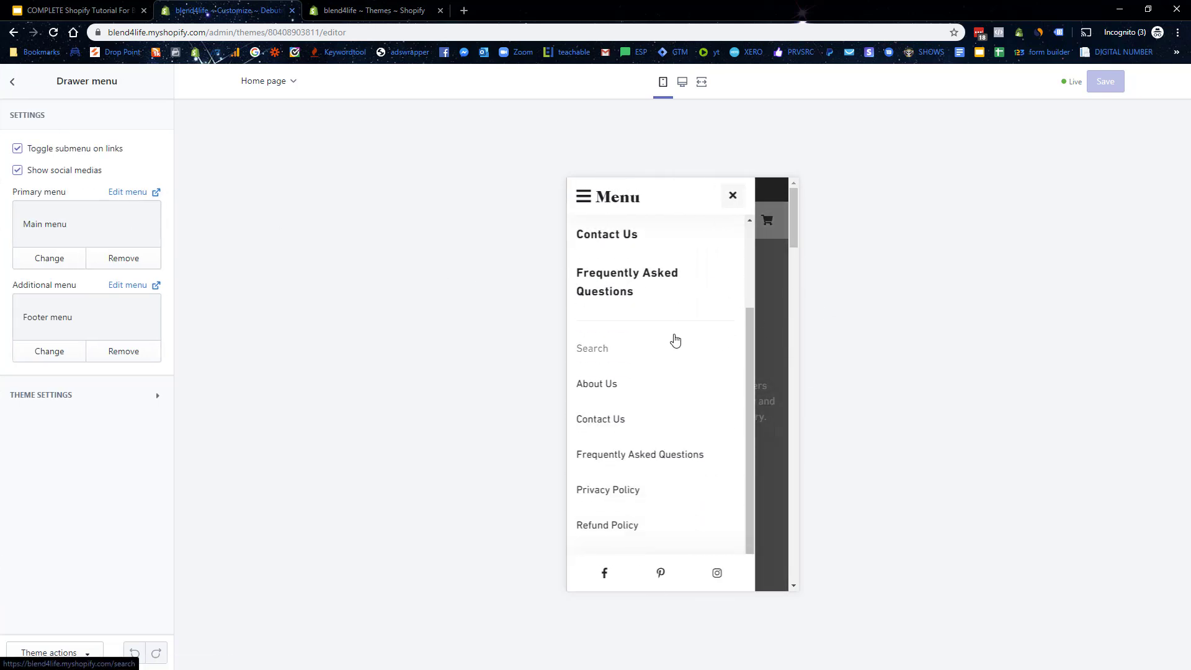
{"action": "left_click", "coordinate": [124, 351]}
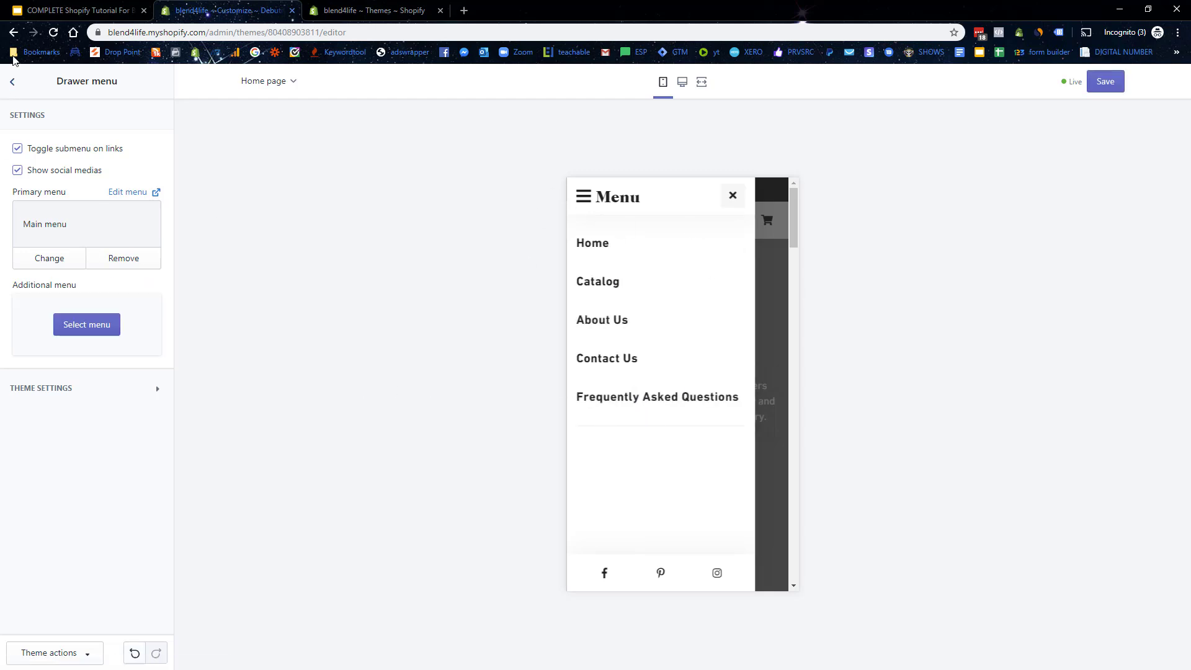
Step: Begin choosing a logo image in the Header section
{"action": "left_click", "coordinate": [13, 82]}
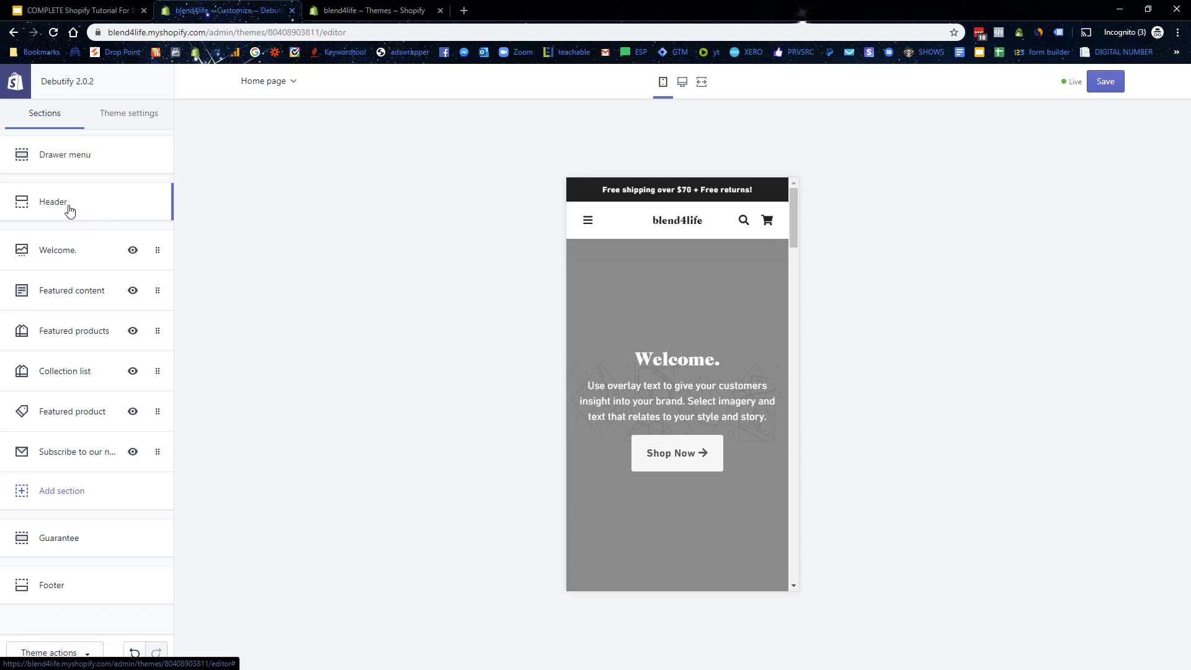
{"action": "left_click", "coordinate": [70, 207]}
{"action": "left_click", "coordinate": [83, 211]}
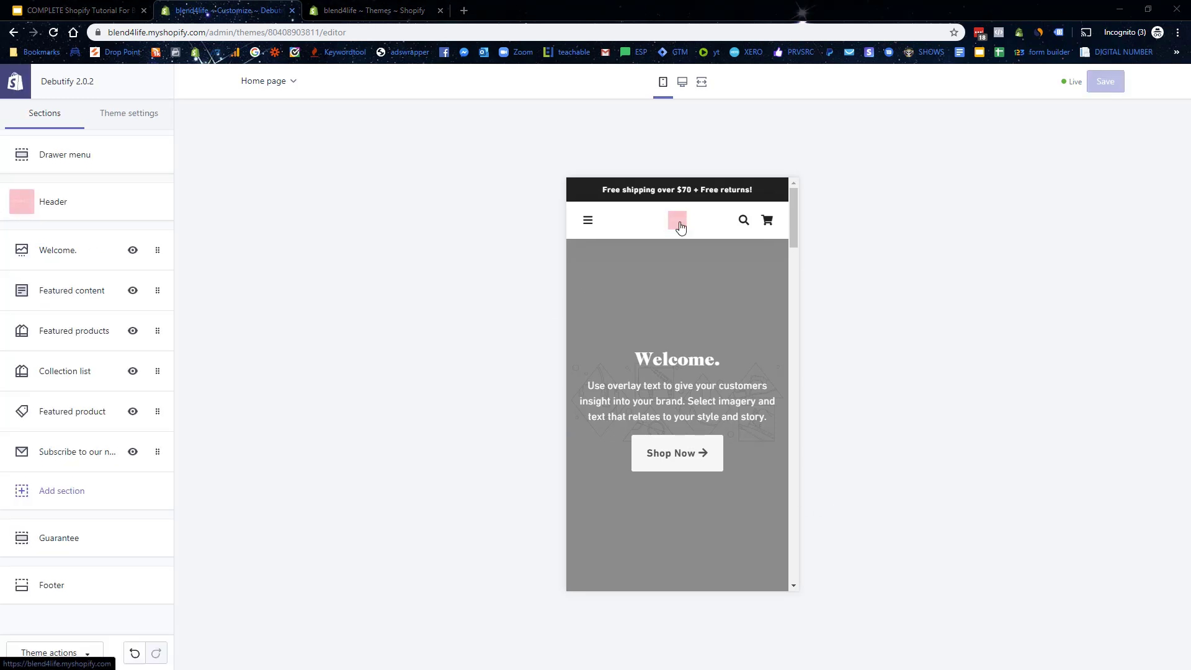
{"action": "left_click", "coordinate": [72, 225]}
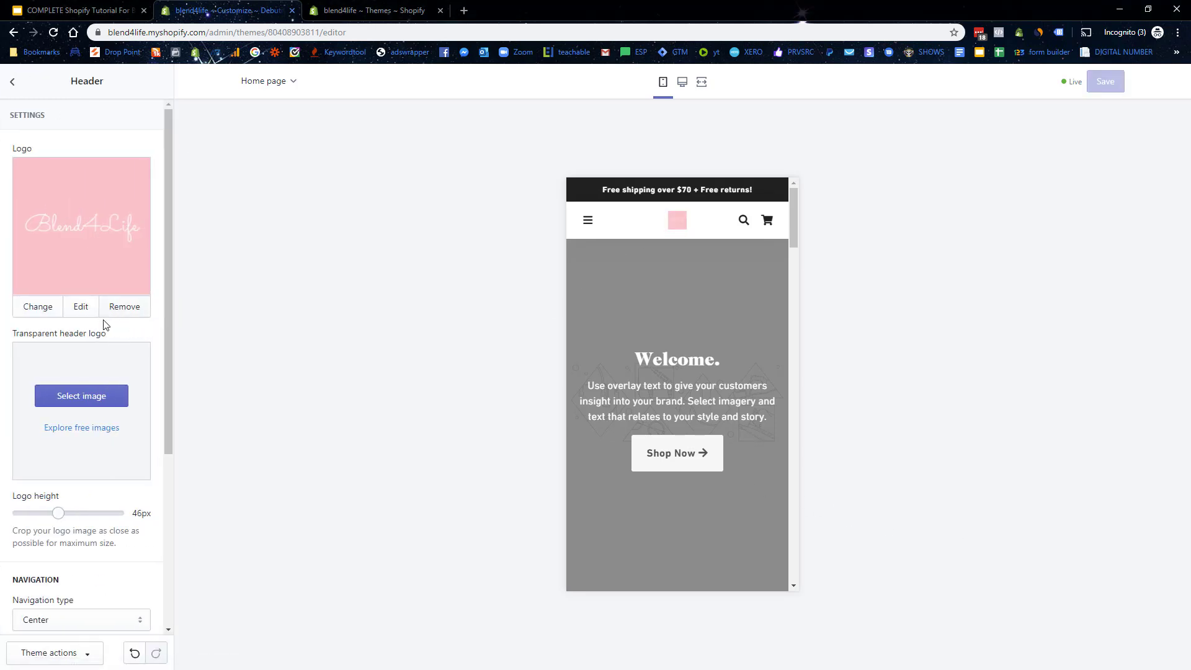
{"action": "mouse_move", "coordinate": [58, 514]}
{"action": "left_mouse_down"}
{"action": "mouse_move", "coordinate": [102, 515]}
{"action": "mouse_move", "coordinate": [57, 509]}
{"action": "left_mouse_up"}
{"action": "scroll", "coordinate": [62, 512], "scroll_direction": "down", "scroll_amount": 2}
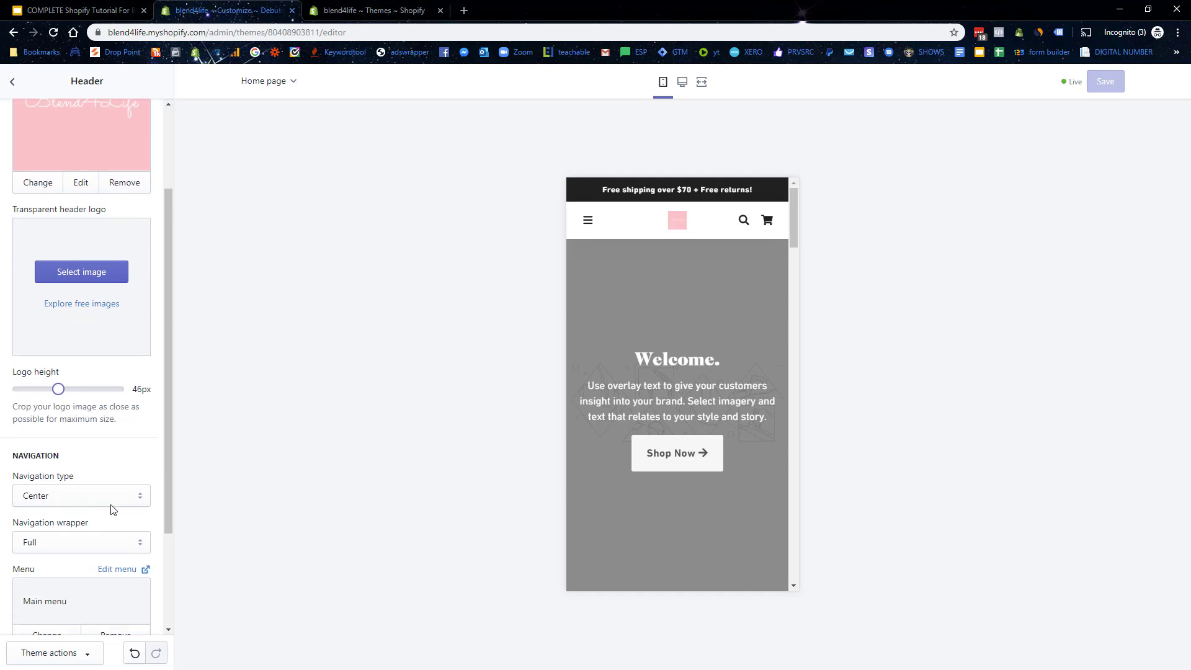
{"action": "scroll", "coordinate": [111, 496], "scroll_direction": "down", "scroll_amount": 2}
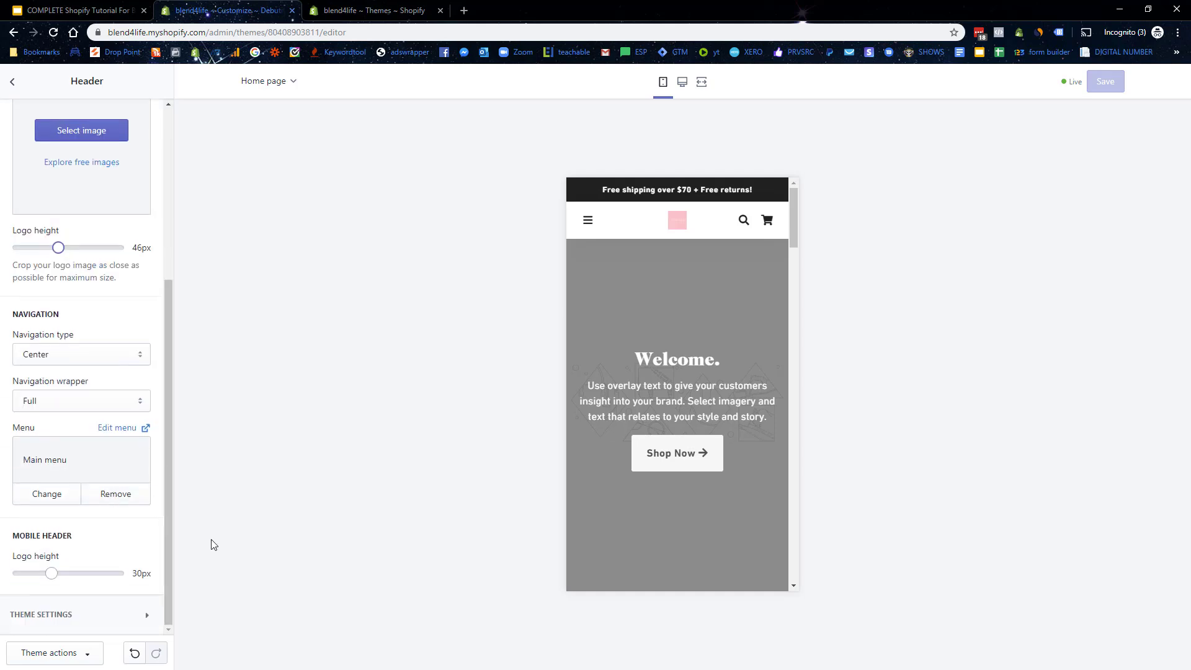
{"action": "mouse_move", "coordinate": [51, 574]}
{"action": "left_mouse_down"}
{"action": "mouse_move", "coordinate": [83, 574]}
{"action": "mouse_move", "coordinate": [52, 574]}
{"action": "left_mouse_up"}
{"action": "scroll", "coordinate": [796, 216], "scroll_direction": "down", "scroll_amount": 1}
{"action": "scroll", "coordinate": [797, 211], "scroll_direction": "up", "scroll_amount": 1}
{"action": "scroll", "coordinate": [798, 209], "scroll_direction": "down", "scroll_amount": 5}
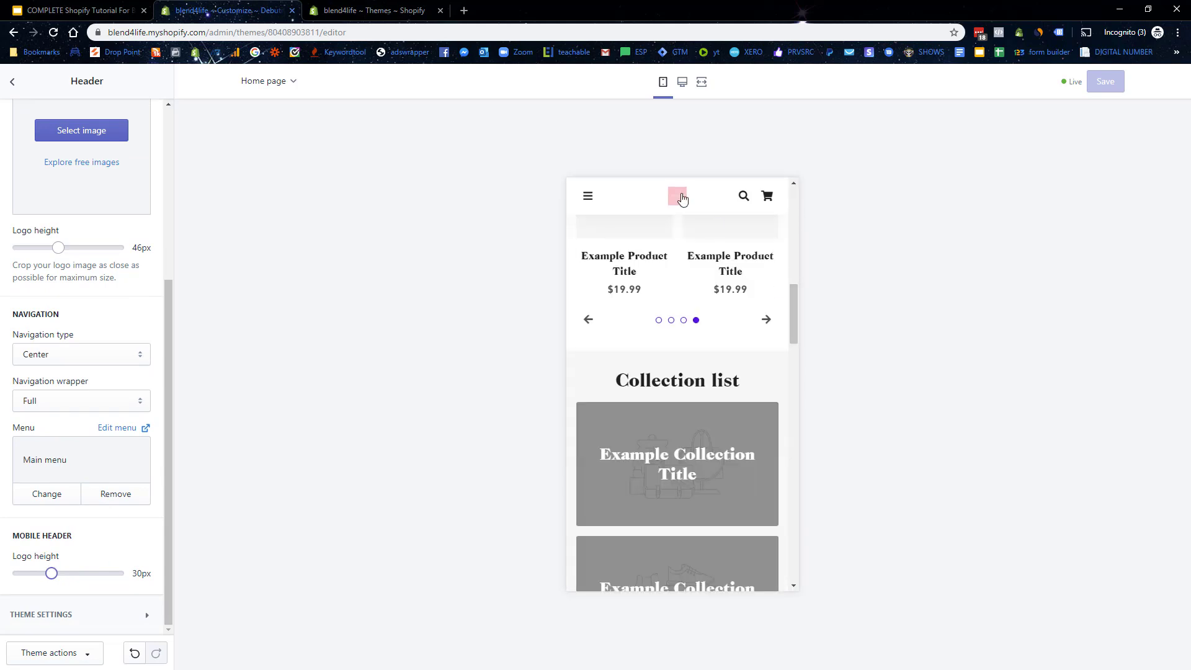
{"action": "left_click_drag", "start_coordinate": [794, 310], "coordinate": [800, 223]}
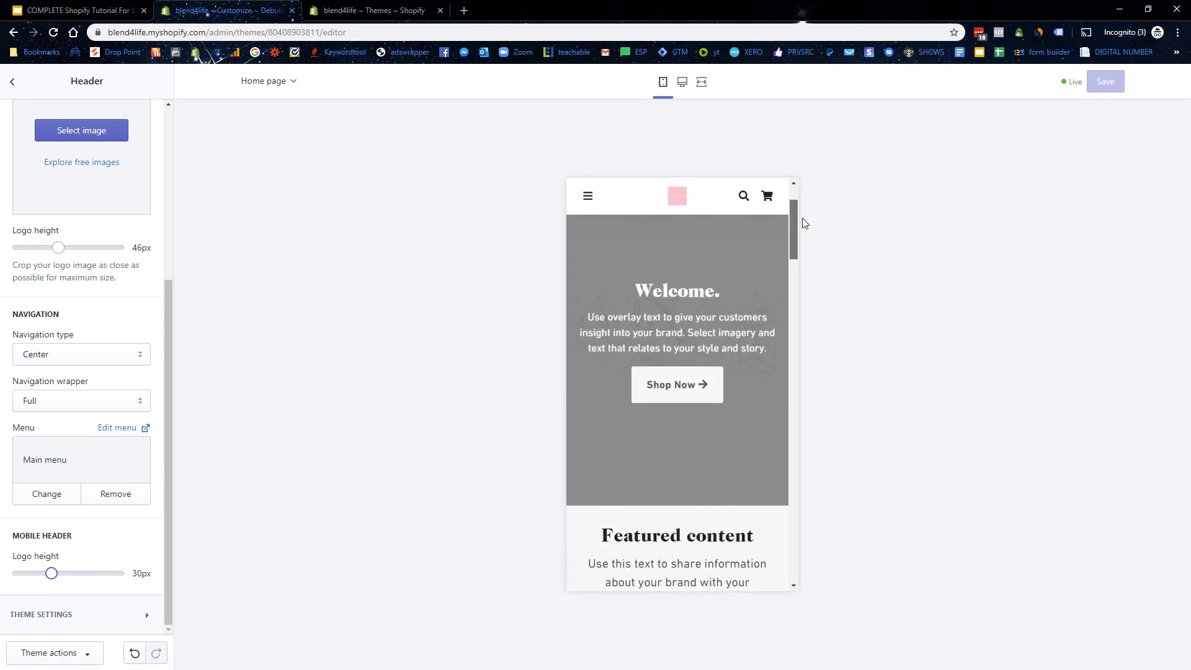
{"action": "left_click", "coordinate": [12, 81]}
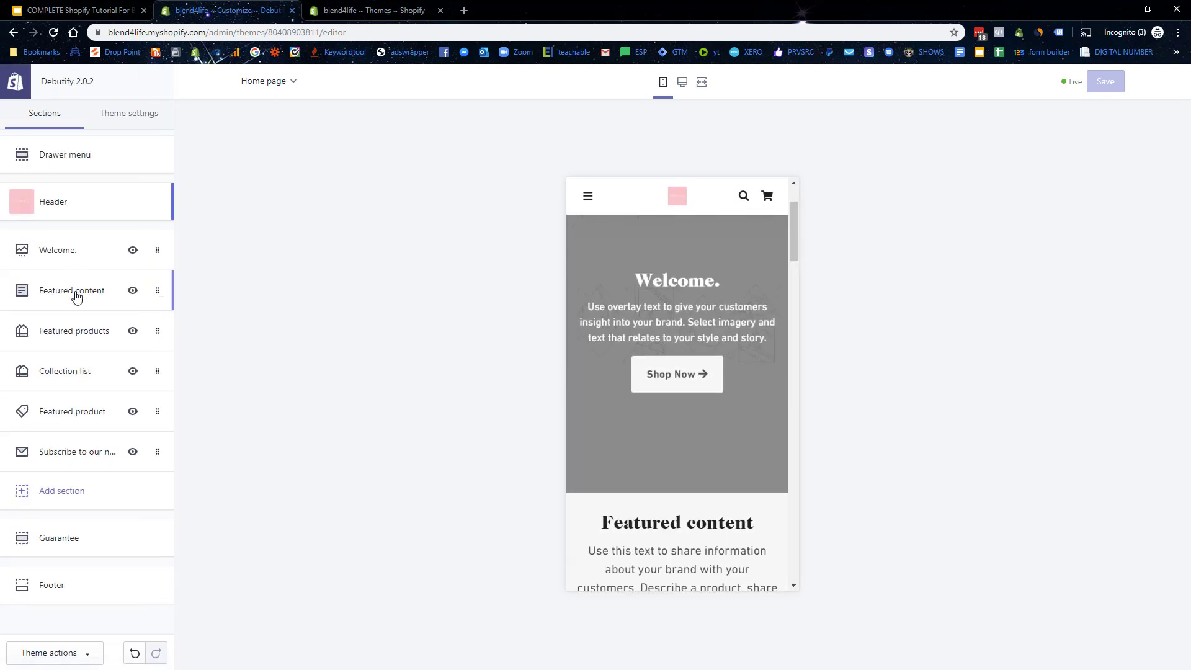
Step: Set the welcome slide background to the New Years 2020 sparkler free image
{"action": "left_click", "coordinate": [87, 250]}
{"action": "left_click", "coordinate": [95, 429]}
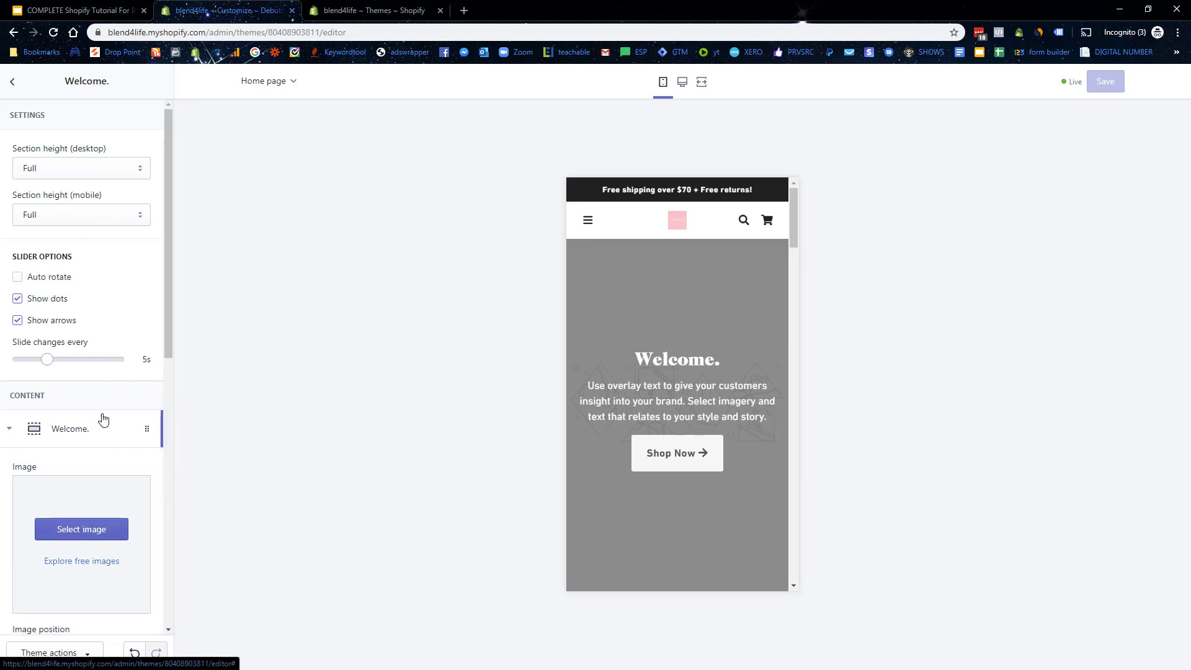
{"action": "scroll", "coordinate": [105, 282], "scroll_direction": "down", "scroll_amount": 2}
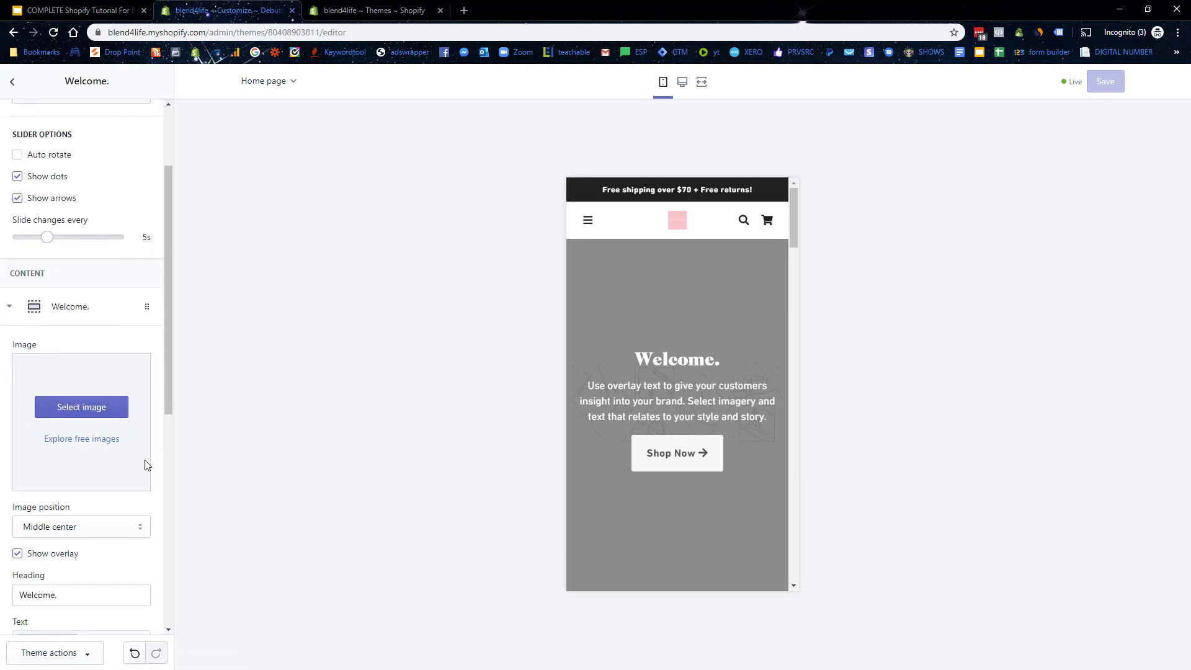
{"action": "left_click", "coordinate": [91, 407]}
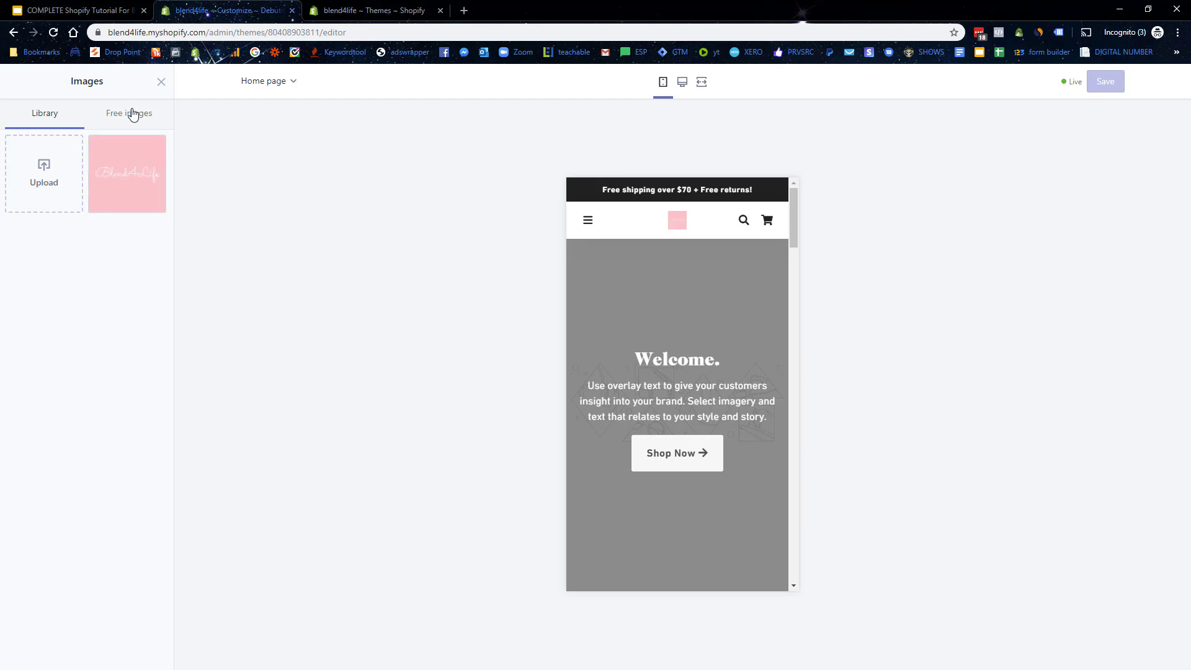
{"action": "left_click", "coordinate": [132, 115]}
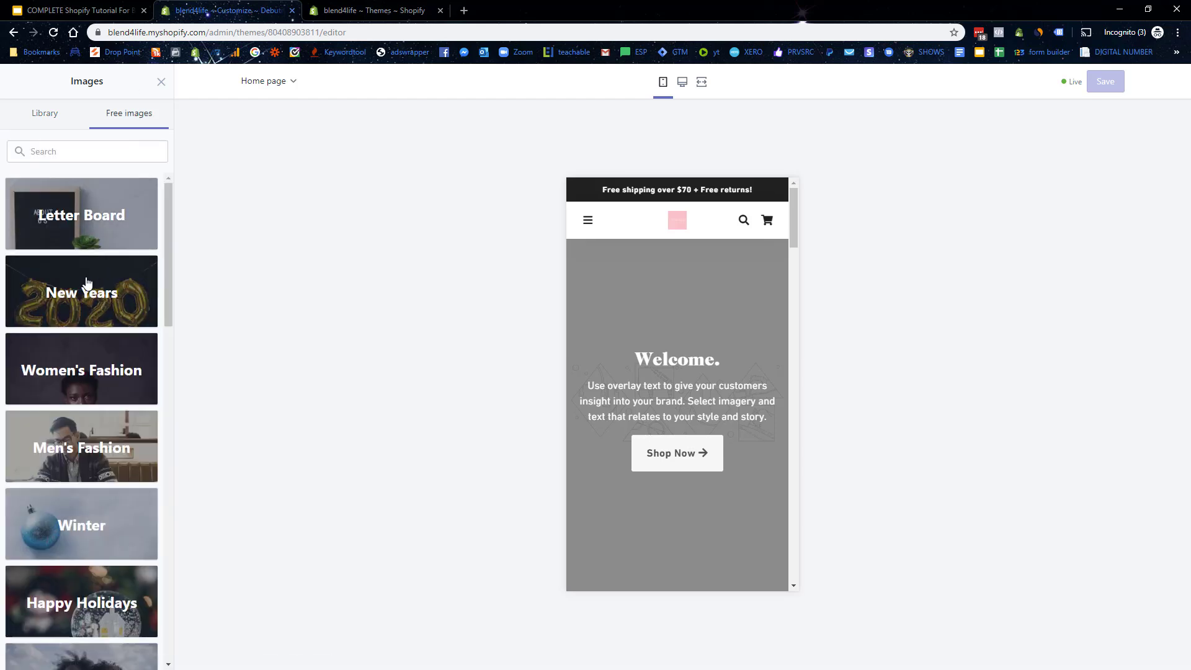
{"action": "left_click", "coordinate": [82, 273]}
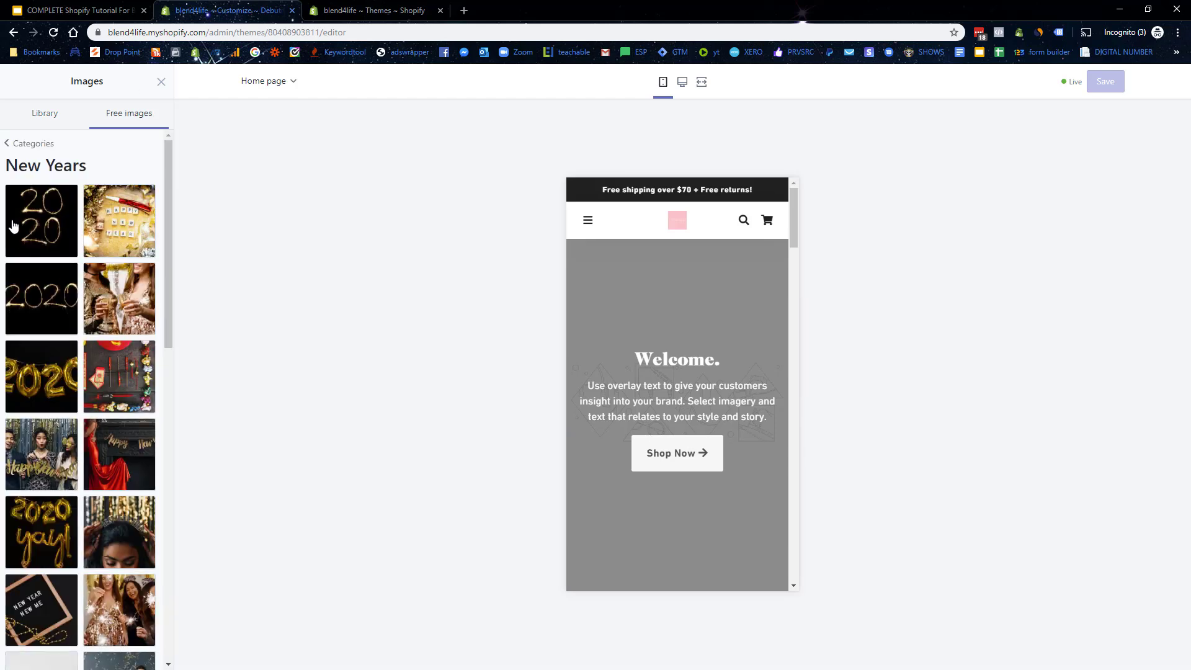
{"action": "left_click", "coordinate": [13, 226]}
{"action": "left_click", "coordinate": [143, 652]}
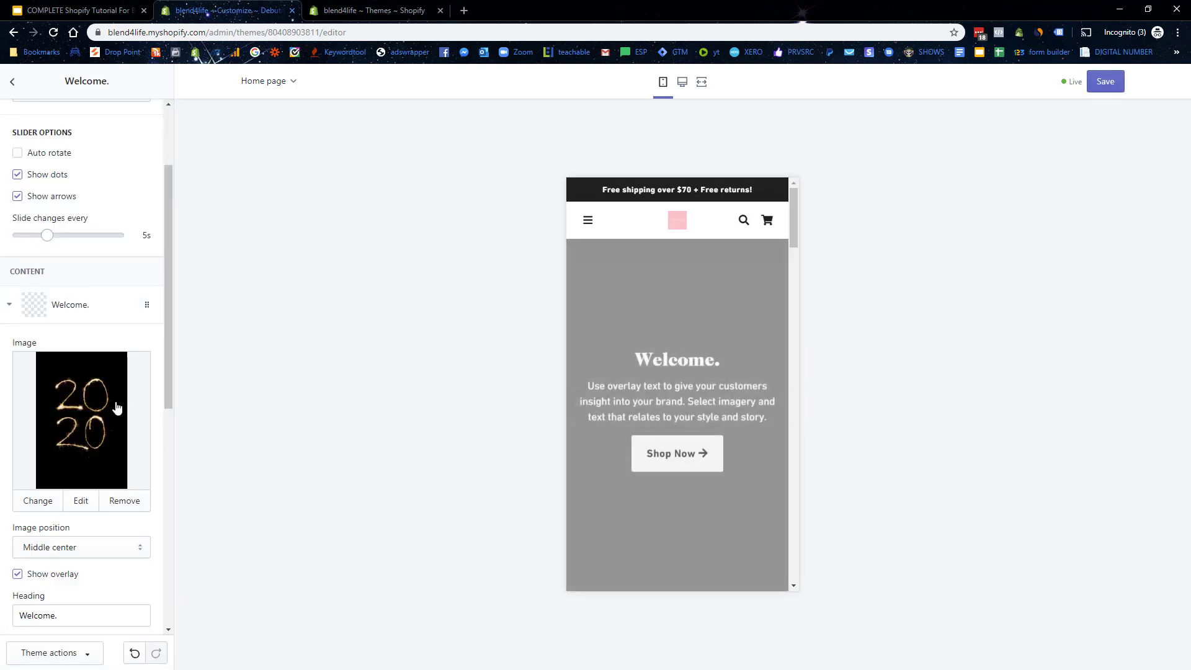
Step: Change the slide heading to 'Welcome To Blend4Life'
{"action": "scroll", "coordinate": [116, 409], "scroll_direction": "down", "scroll_amount": 3}
{"action": "left_click", "coordinate": [87, 424]}
{"action": "key", "text": "BackSpace"}
{"action": "type", "text": "To Blender4"}
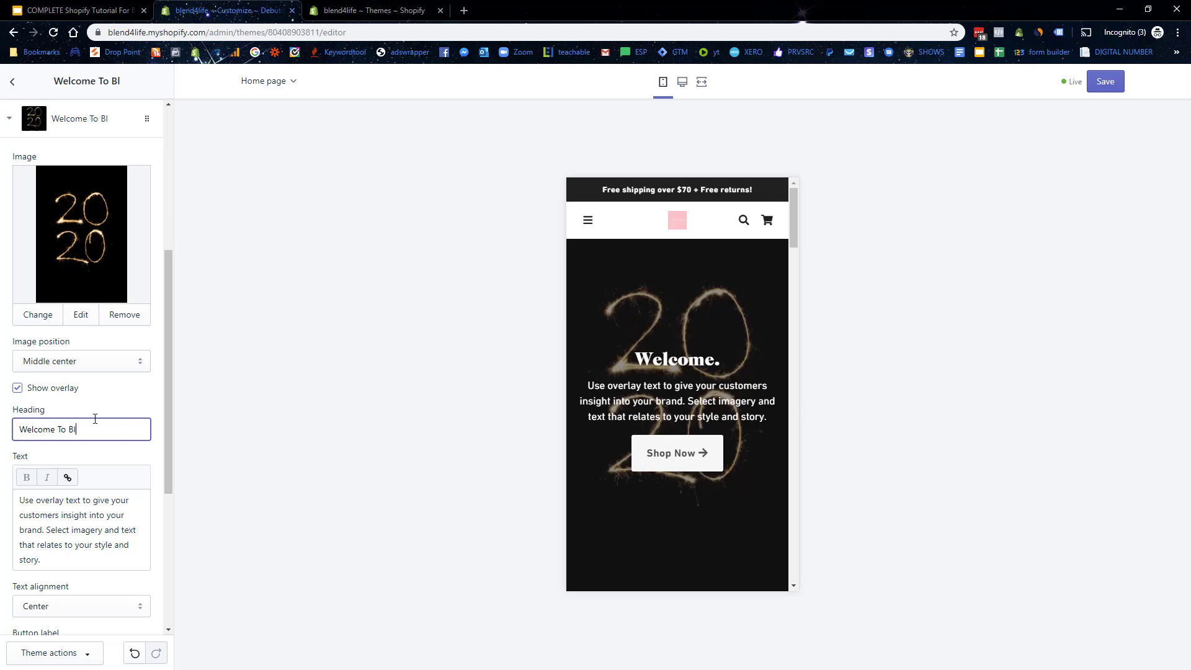
{"action": "key", "text": "BackSpace"}
{"action": "key", "text": "BackSpace"}
{"action": "key", "text": "BackSpace"}
{"action": "type", "text": "4Life"}
{"action": "key", "text": "Tab"}
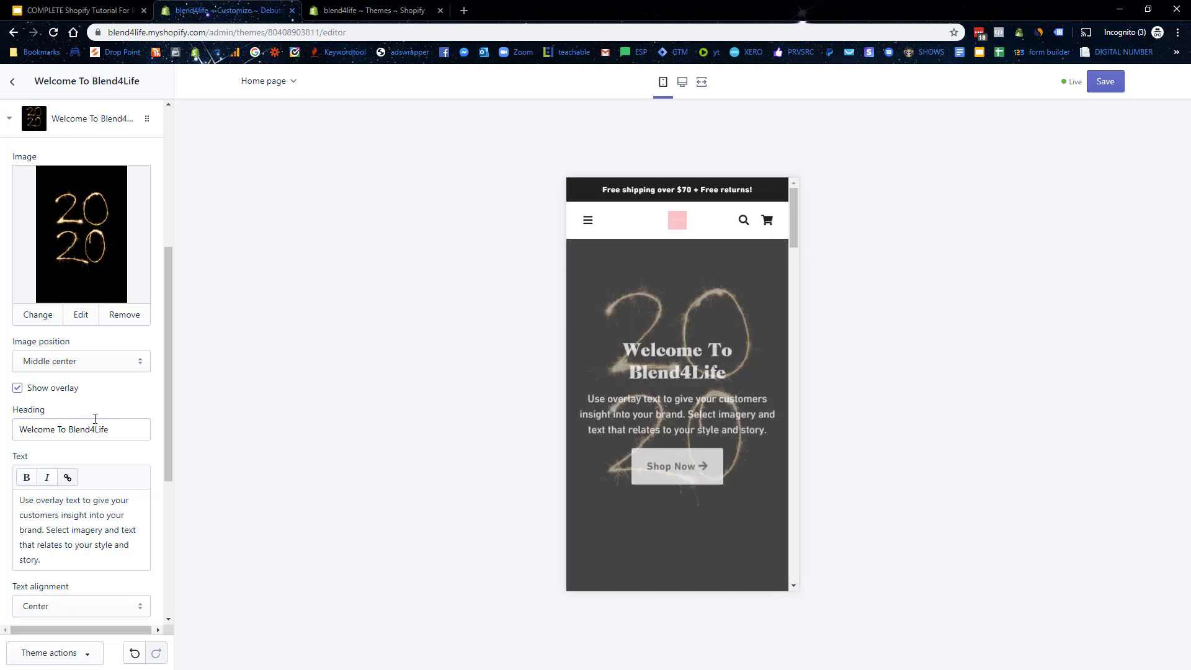
Step: Replace the slide text with a description of providing a quality blender for the best smoothies
{"action": "left_click", "coordinate": [33, 549]}
{"action": "key", "text": "ctrl+a"}
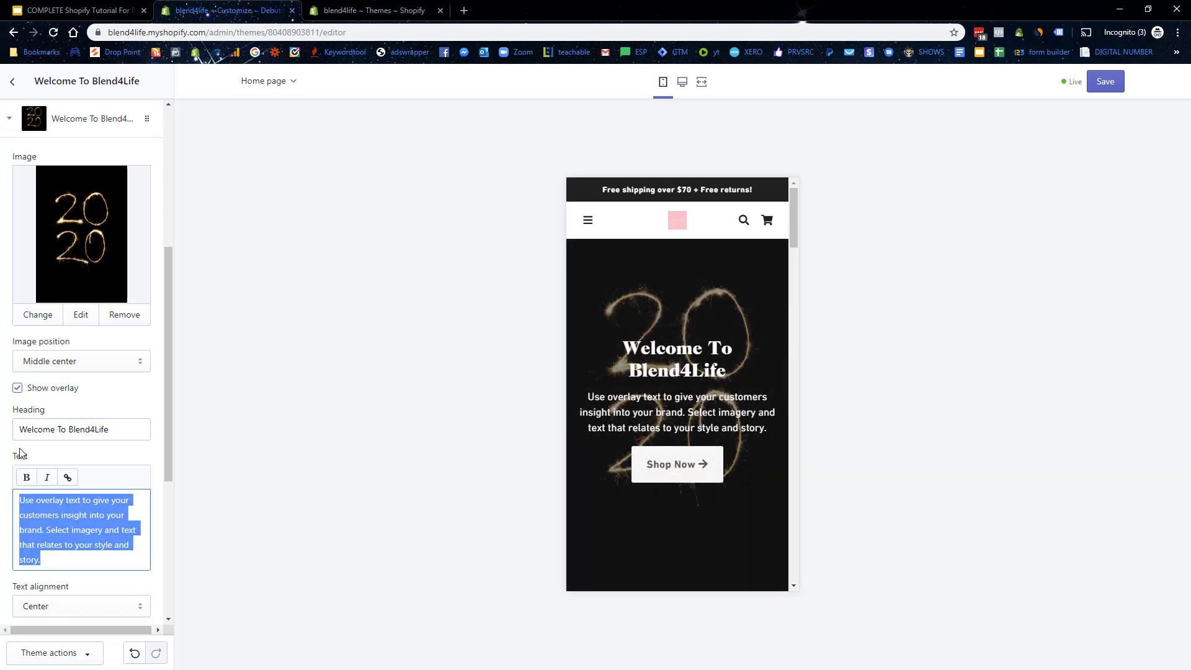
{"action": "type", "text": "Blend4Li"}
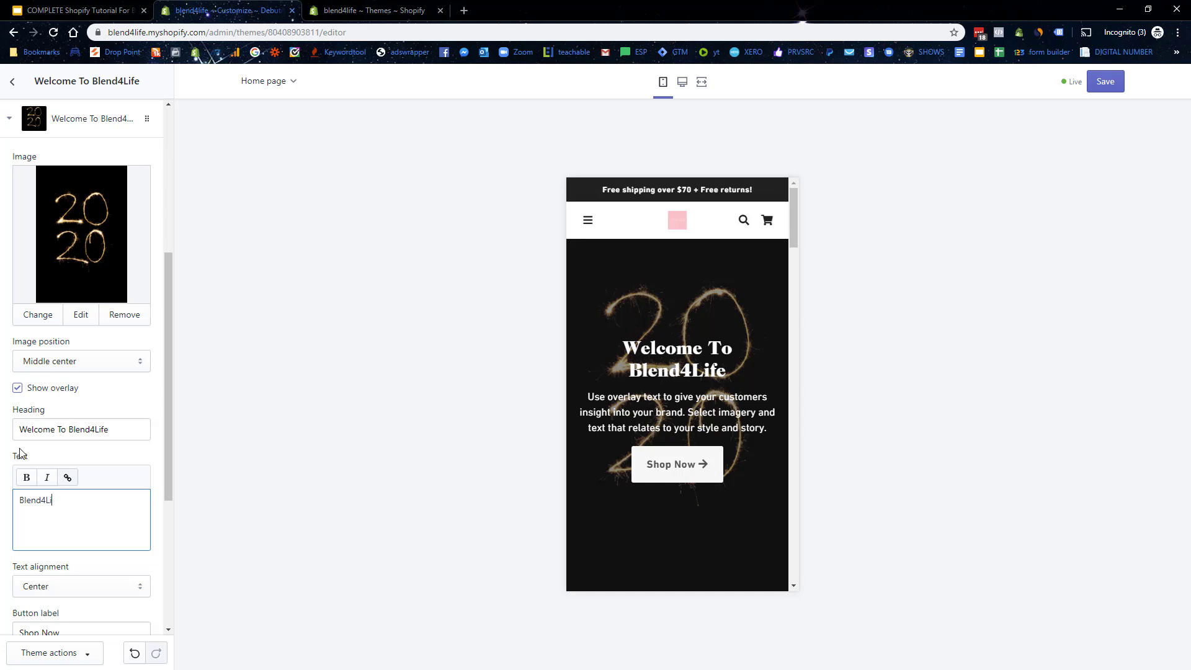
{"action": "type", "text": "fe Is "}
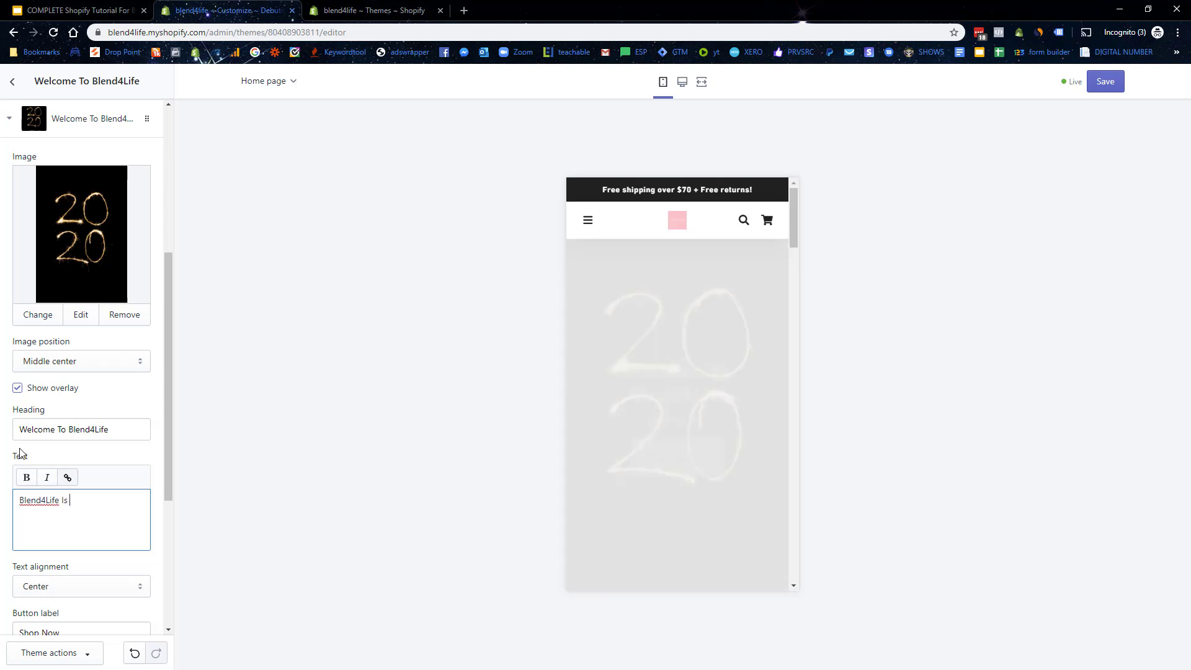
{"action": "type", "text": "All About Prividing A Quality Blender To Make the Best Smooth"}
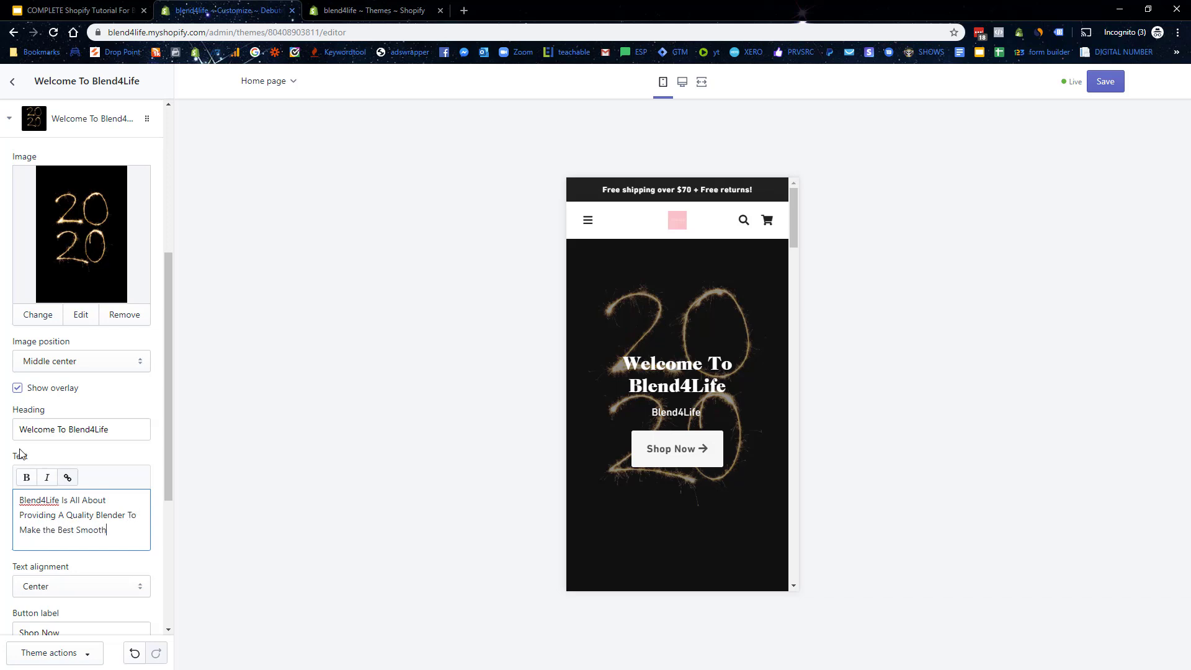
{"action": "type", "text": "ies Possibl"}
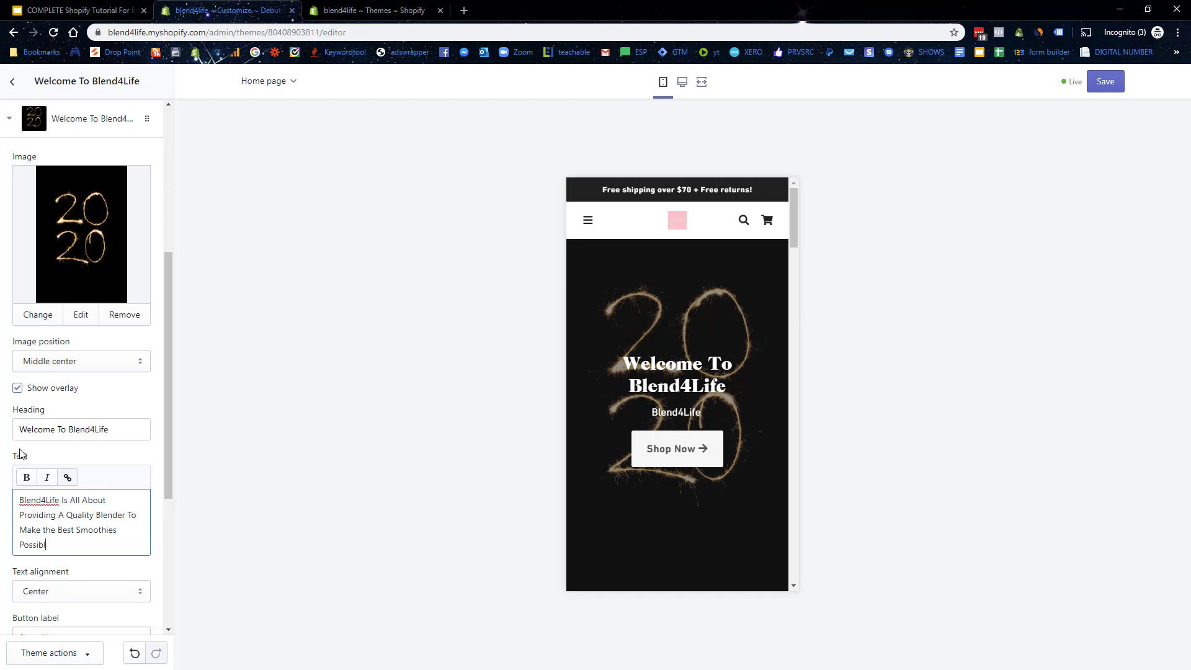
{"action": "type", "text": "e."}
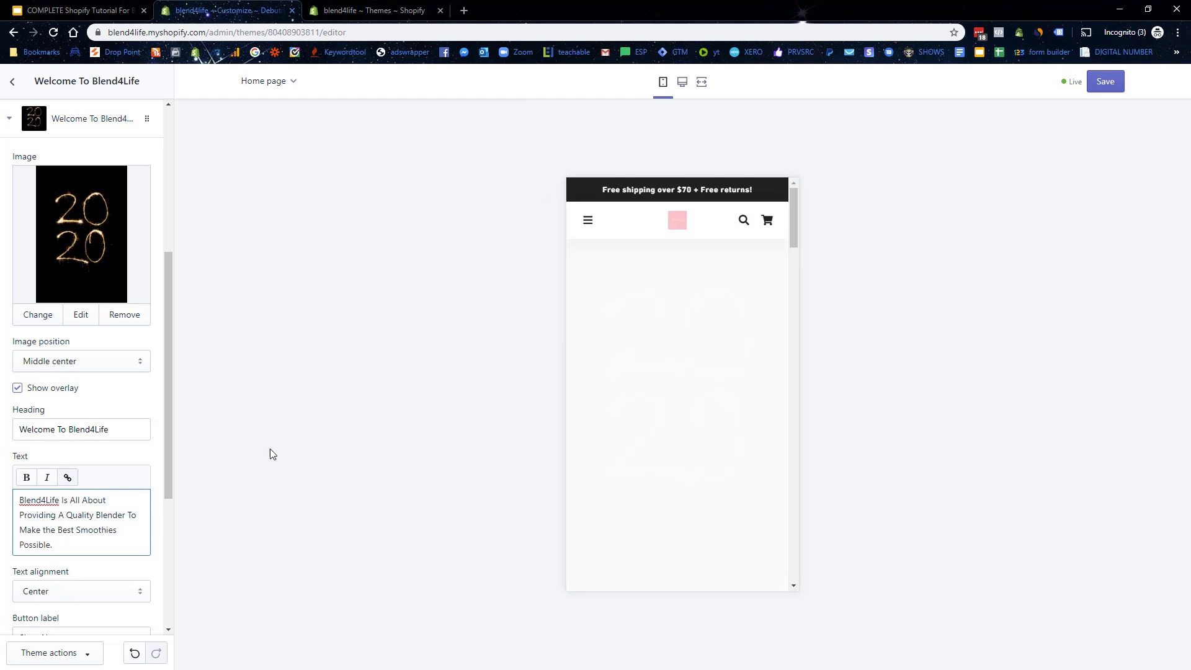
{"action": "scroll", "coordinate": [70, 403], "scroll_direction": "down", "scroll_amount": 1}
{"action": "scroll", "coordinate": [70, 403], "scroll_direction": "down", "scroll_amount": 2}
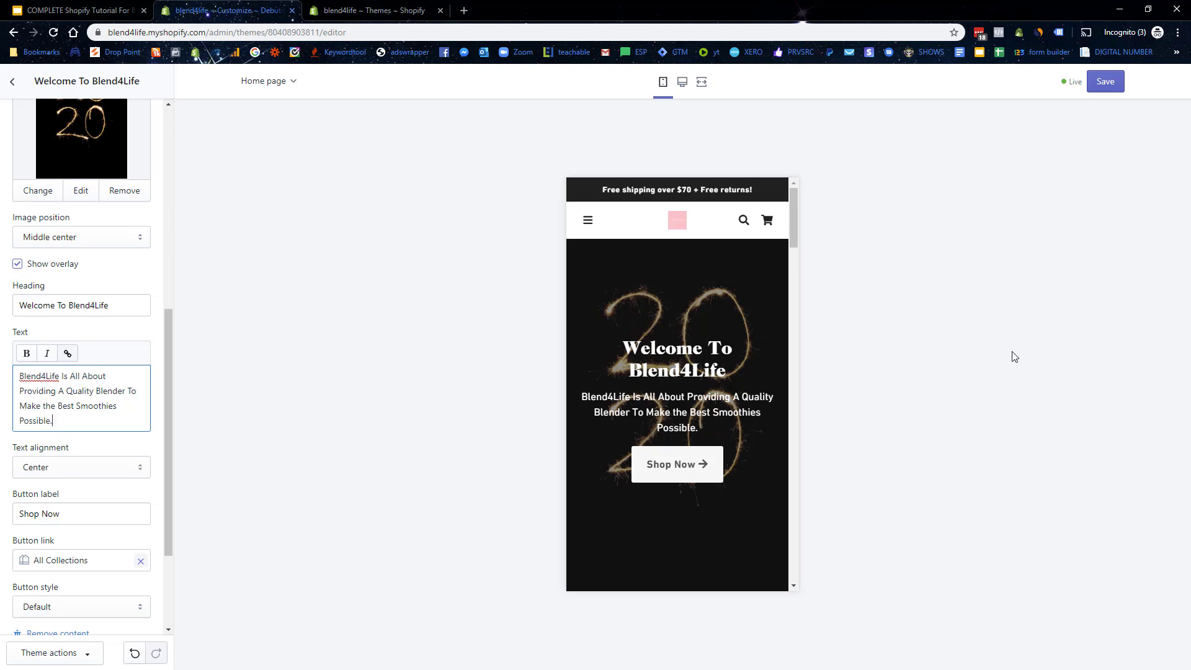
Step: Hide the Featured products and Collection list sections on the home page
{"action": "left_click", "coordinate": [16, 84]}
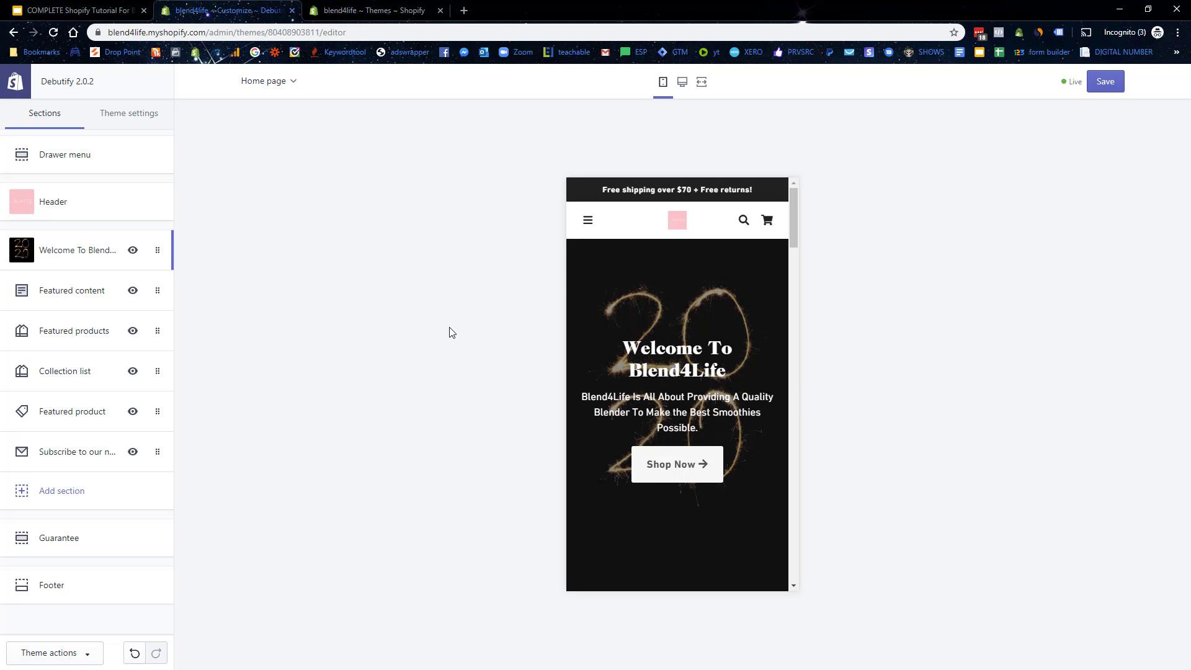
{"action": "scroll", "coordinate": [683, 292], "scroll_direction": "down", "scroll_amount": 3}
{"action": "scroll", "coordinate": [693, 314], "scroll_direction": "up", "scroll_amount": 2}
{"action": "scroll", "coordinate": [769, 378], "scroll_direction": "down", "scroll_amount": 4}
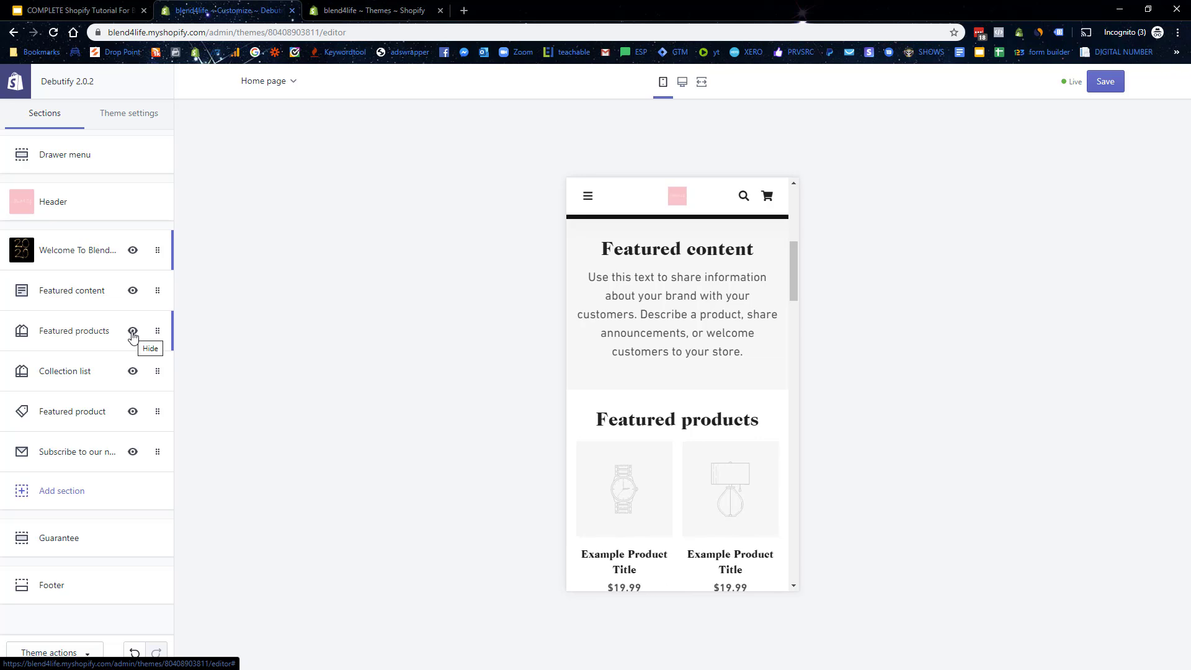
{"action": "left_click", "coordinate": [132, 334]}
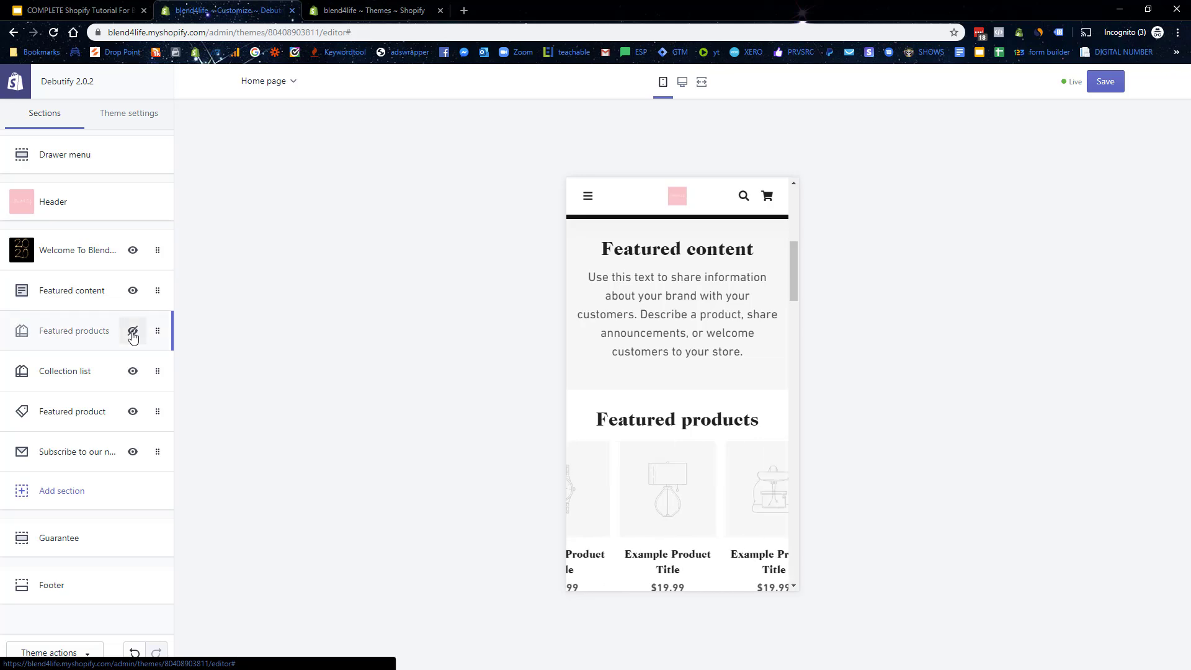
{"action": "left_click", "coordinate": [132, 372]}
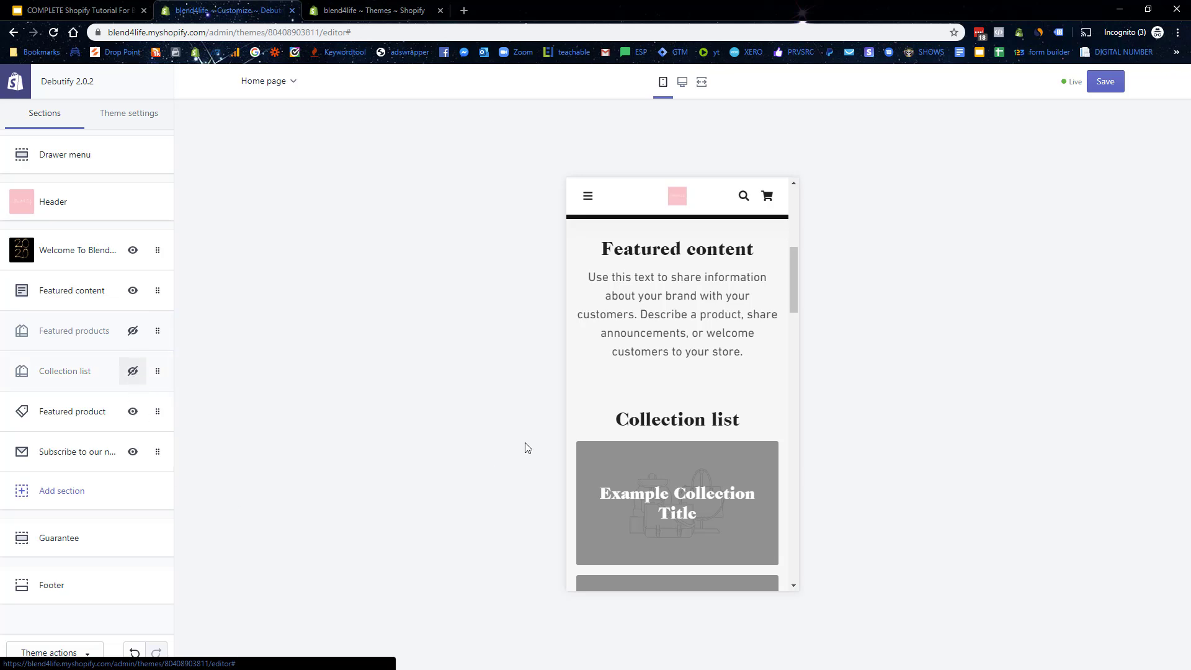
Step: Look over the newsletter section's settings and return to the sections list
{"action": "scroll", "coordinate": [689, 338], "scroll_direction": "down", "scroll_amount": 2}
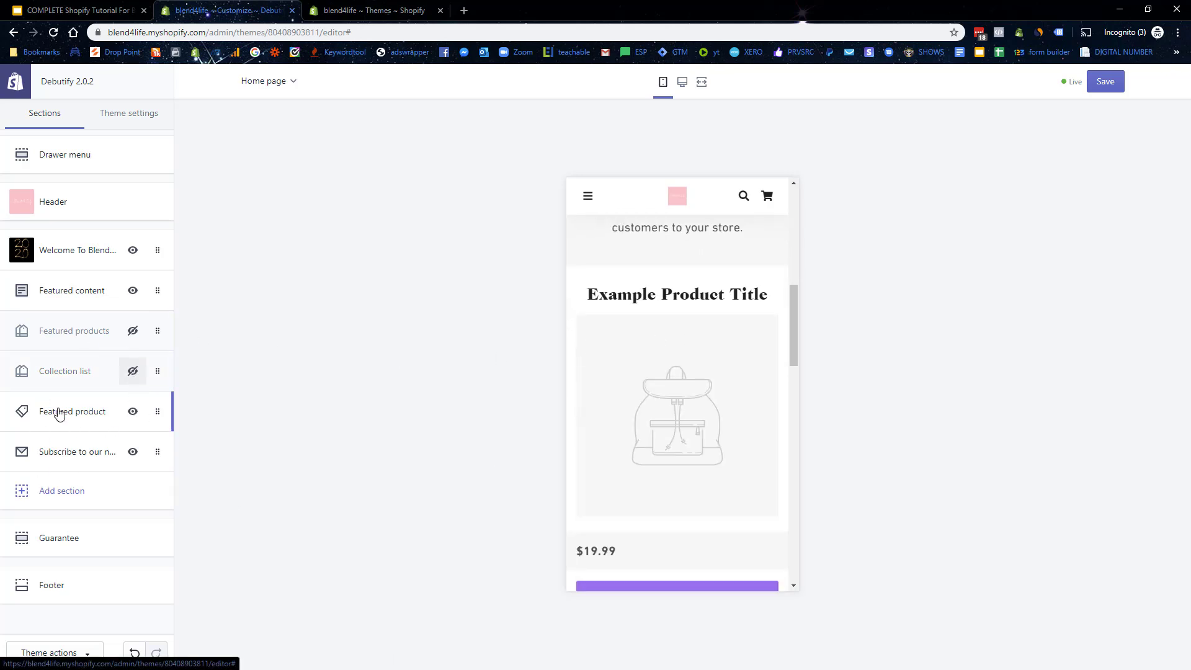
{"action": "scroll", "coordinate": [667, 352], "scroll_direction": "down", "scroll_amount": 5}
{"action": "scroll", "coordinate": [672, 358], "scroll_direction": "up", "scroll_amount": 2}
{"action": "left_click", "coordinate": [76, 452]}
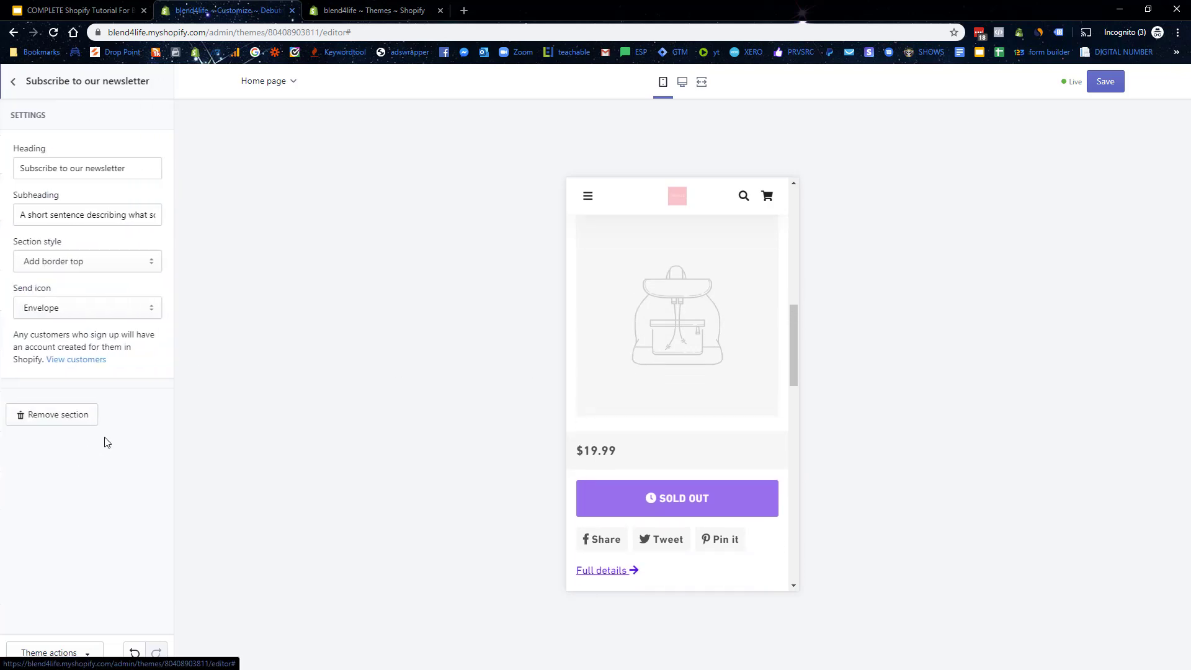
{"action": "scroll", "coordinate": [682, 417], "scroll_direction": "down", "scroll_amount": 5}
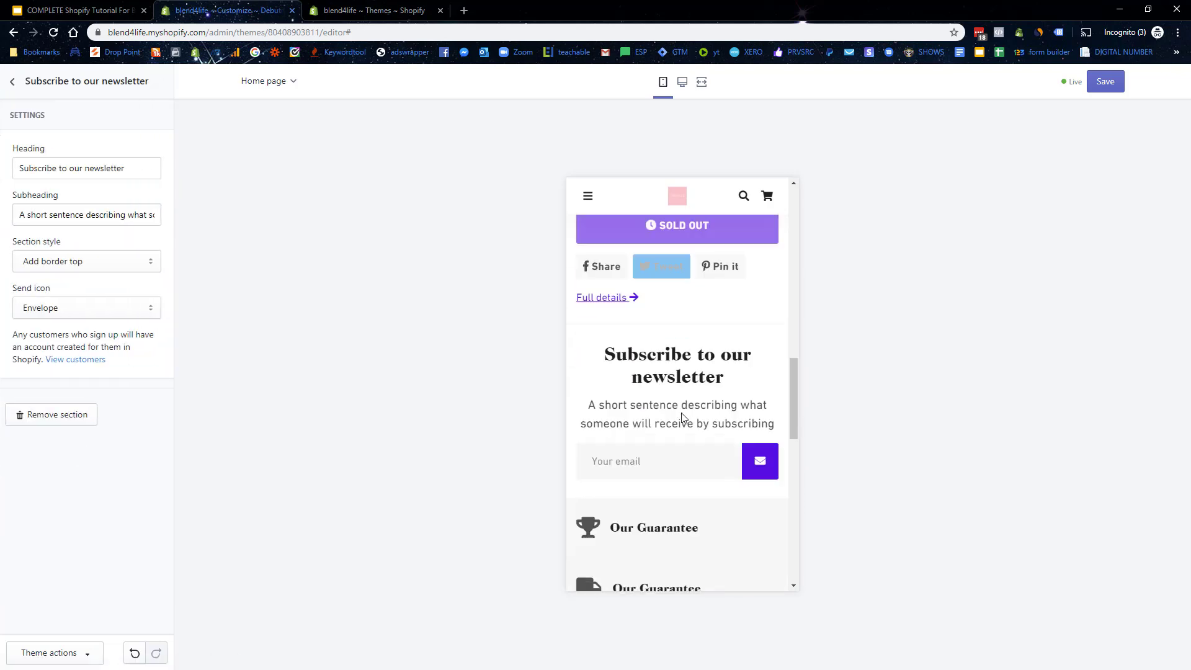
{"action": "scroll", "coordinate": [682, 418], "scroll_direction": "down", "scroll_amount": 1}
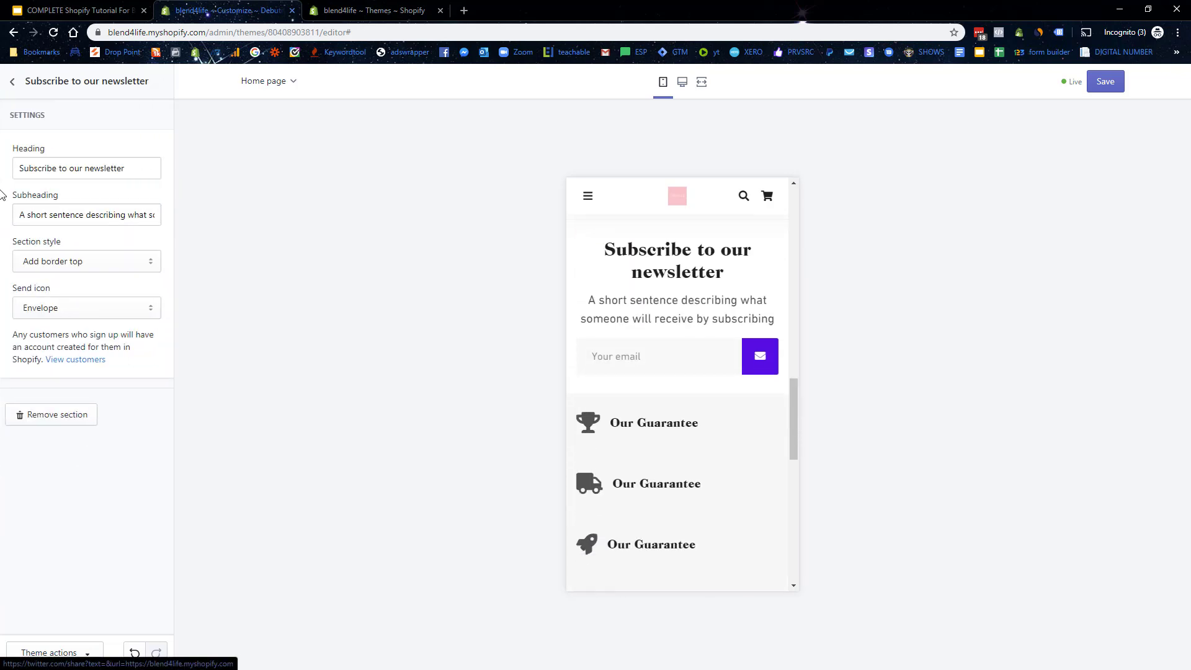
{"action": "left_click", "coordinate": [13, 81]}
Step: Set the Guarantee section's icon size to Large
{"action": "left_click", "coordinate": [88, 537]}
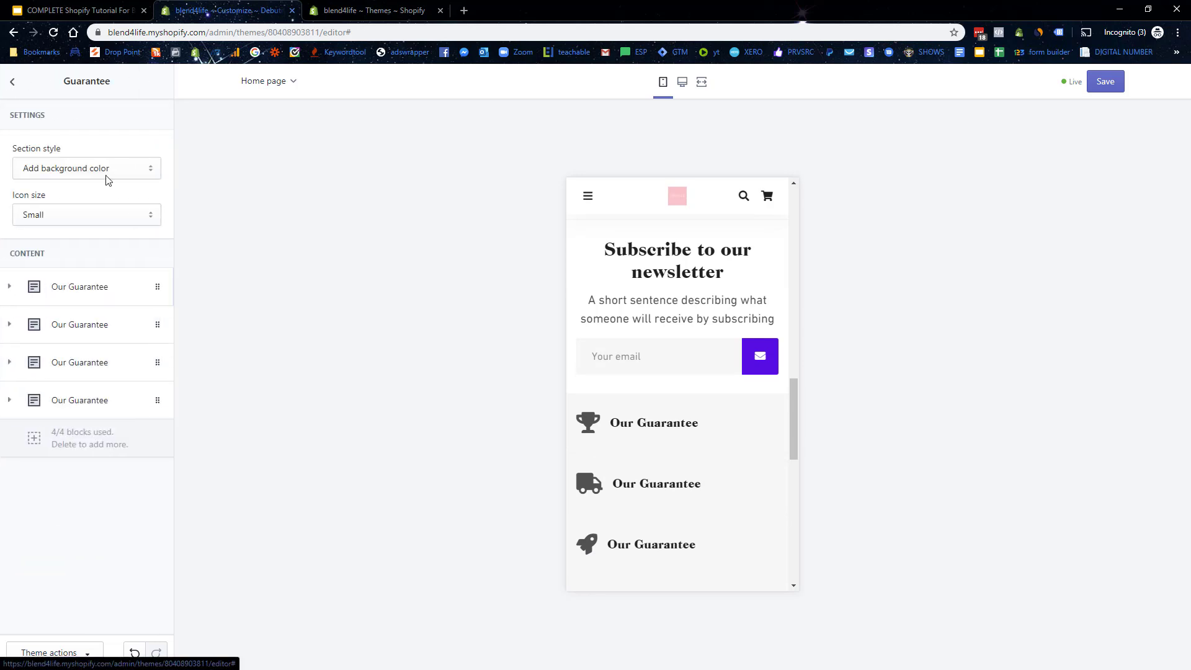
{"action": "left_click", "coordinate": [74, 215]}
{"action": "left_click", "coordinate": [33, 269]}
Step: Make the first block 'Our 30 Day Guarantee' with full-refund-within-30-days text
{"action": "left_click", "coordinate": [71, 293]}
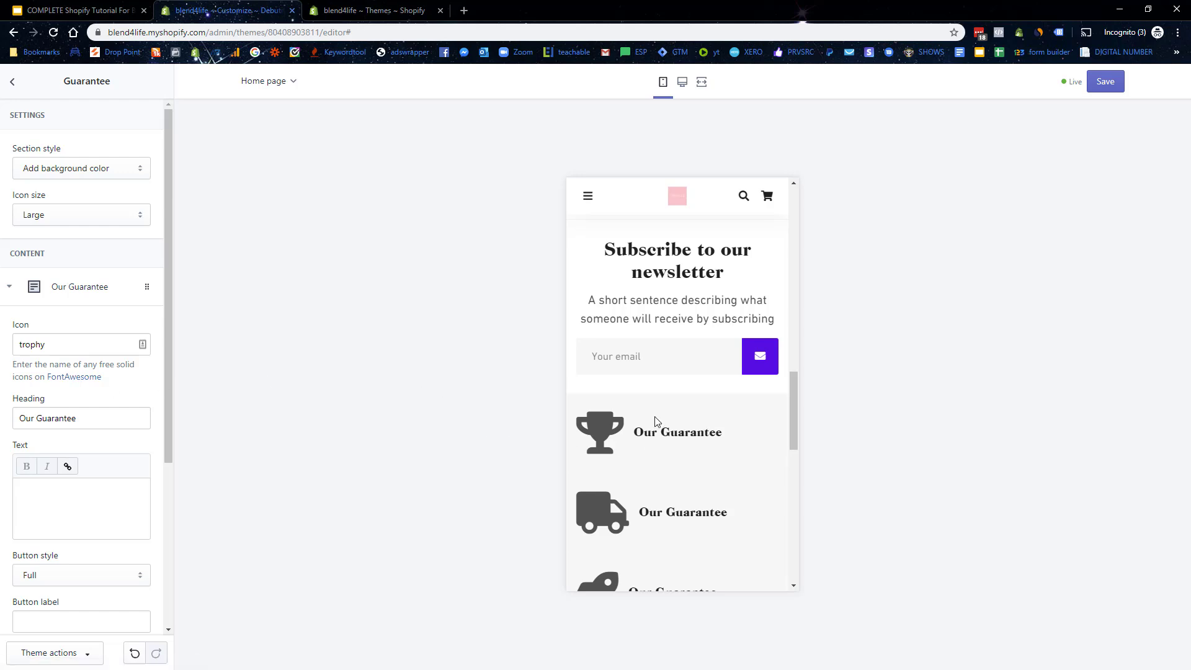
{"action": "scroll", "coordinate": [94, 315], "scroll_direction": "down", "scroll_amount": 3}
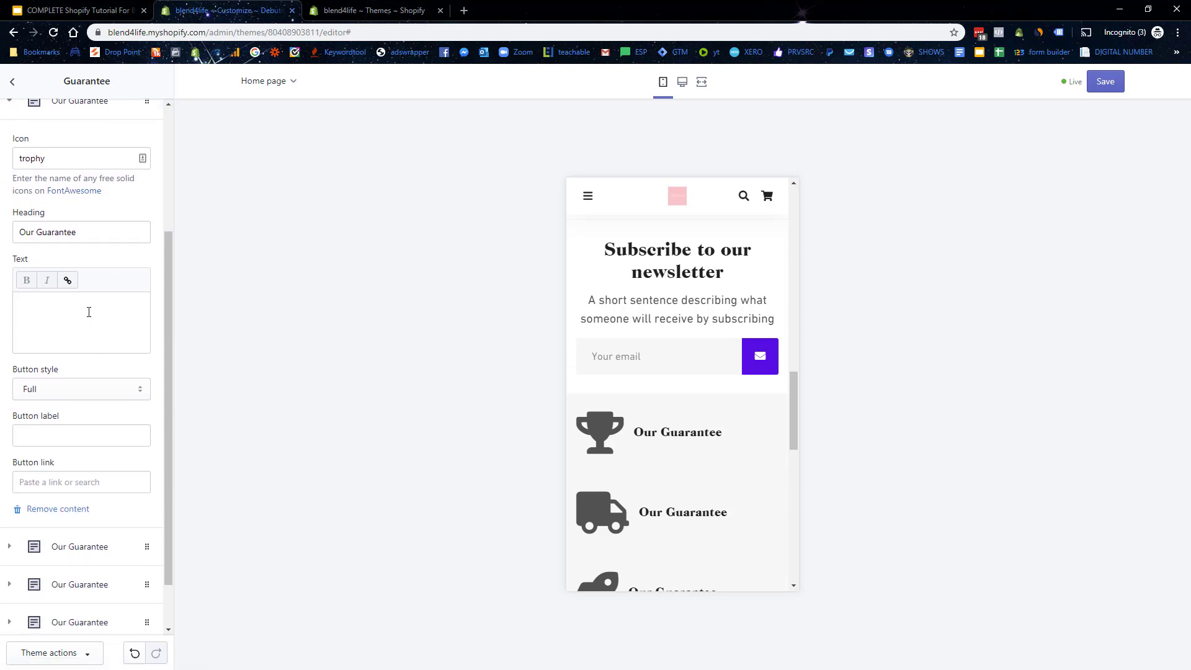
{"action": "scroll", "coordinate": [662, 407], "scroll_direction": "down", "scroll_amount": 4}
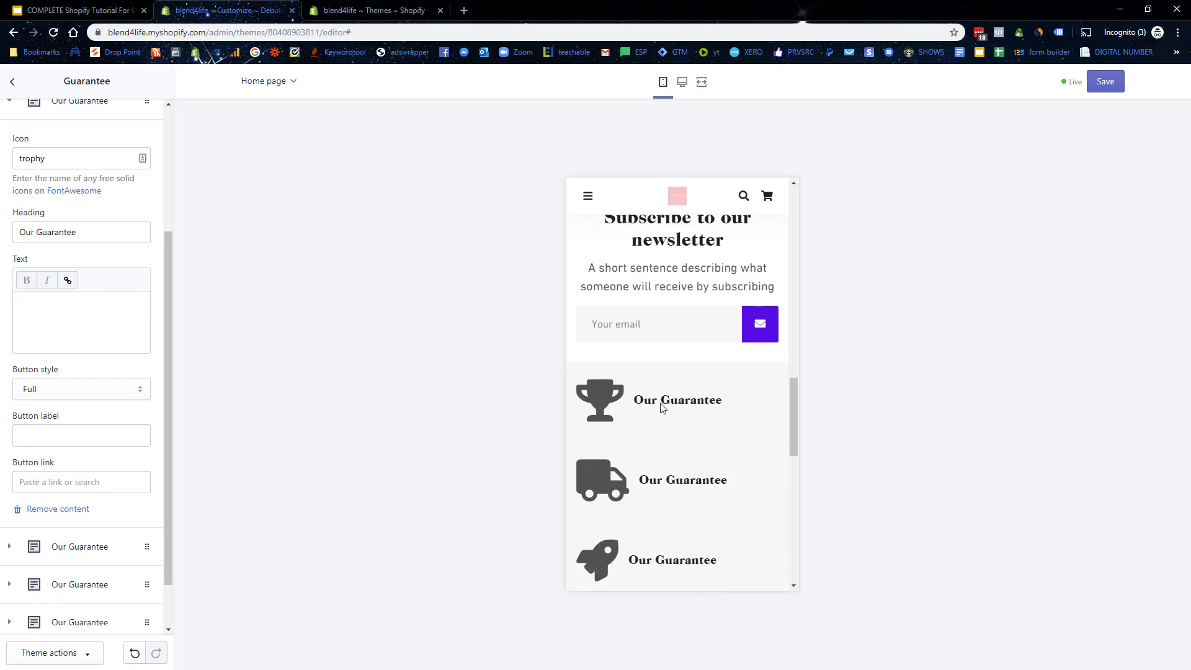
{"action": "scroll", "coordinate": [670, 397], "scroll_direction": "up", "scroll_amount": 3}
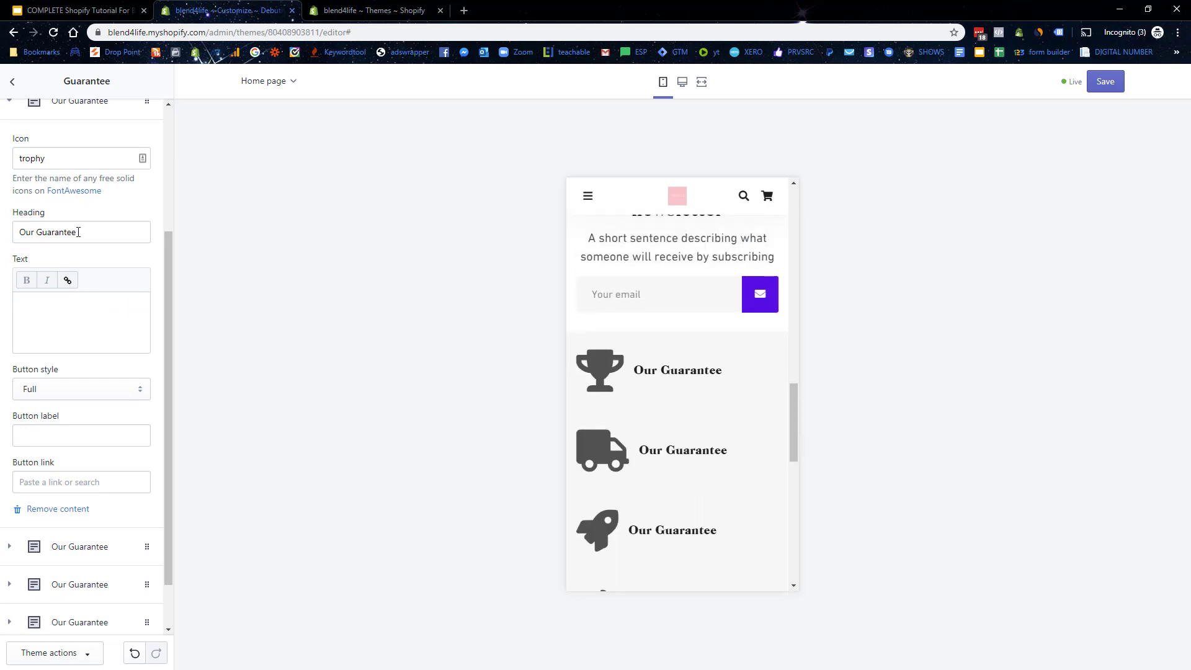
{"action": "left_click", "coordinate": [38, 229]}
{"action": "type", "text": "30 Day"}
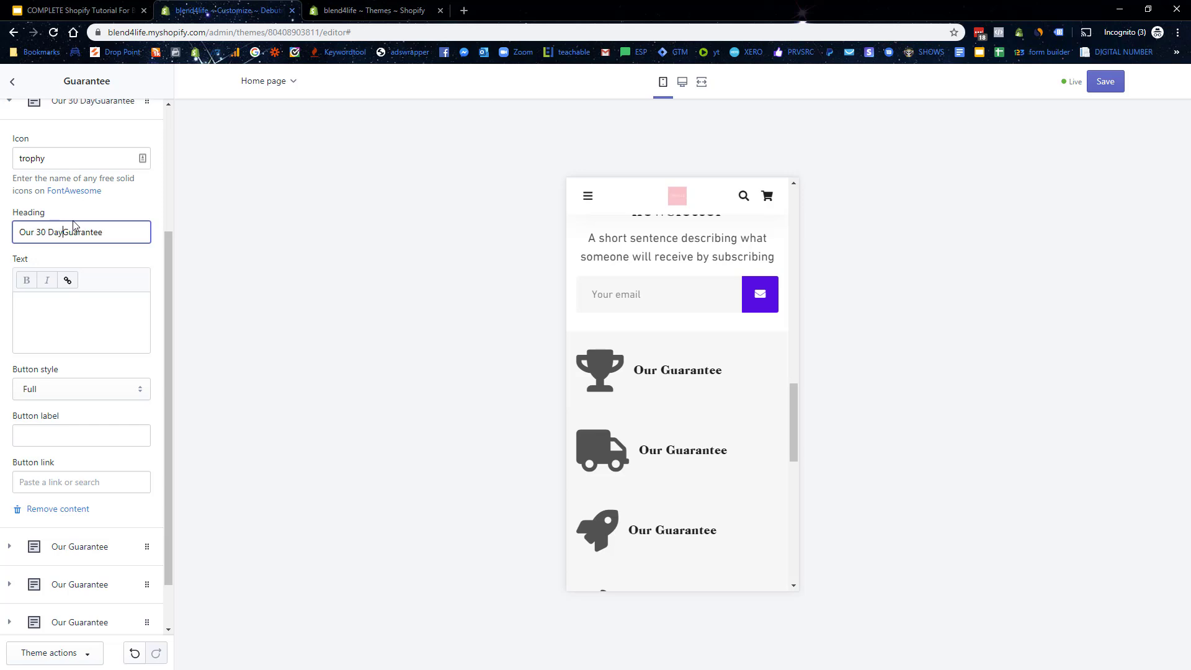
{"action": "left_click", "coordinate": [38, 320]}
{"action": "type", "text": "If"}
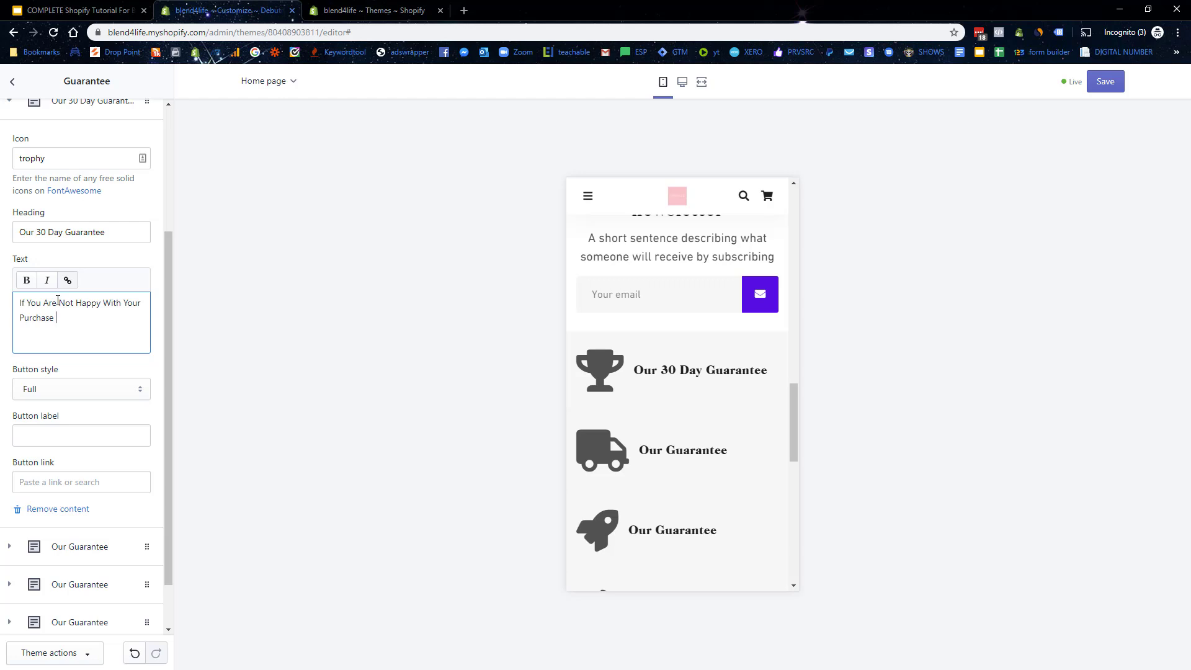
{"action": "type", "text": "30 Days, We Will Issue A FULL Refund No Questions-Asked!"}
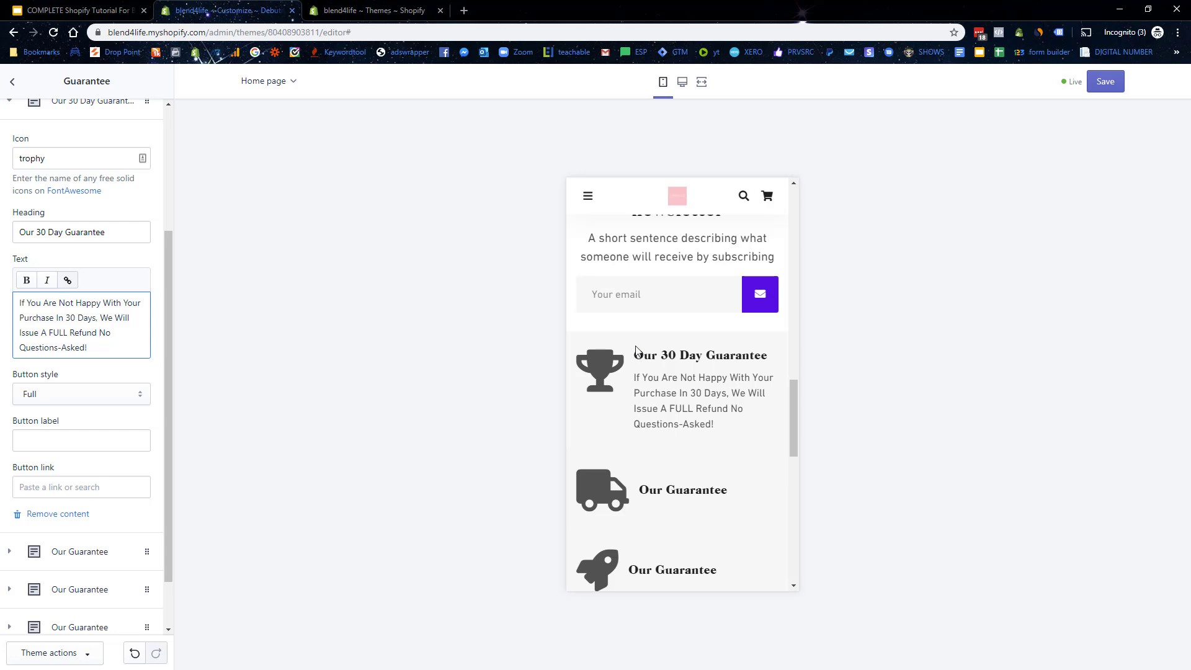
Step: Add a FAQS button linking to the Frequently Asked Questions page and save
{"action": "left_click", "coordinate": [53, 446]}
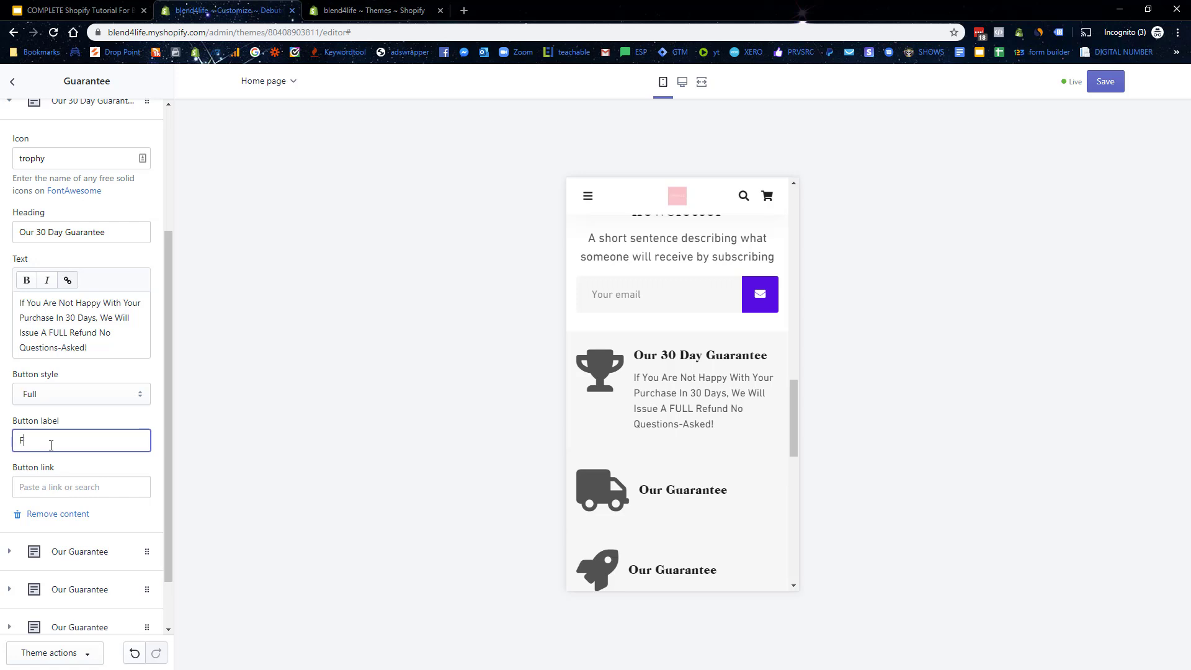
{"action": "left_click", "coordinate": [93, 487]}
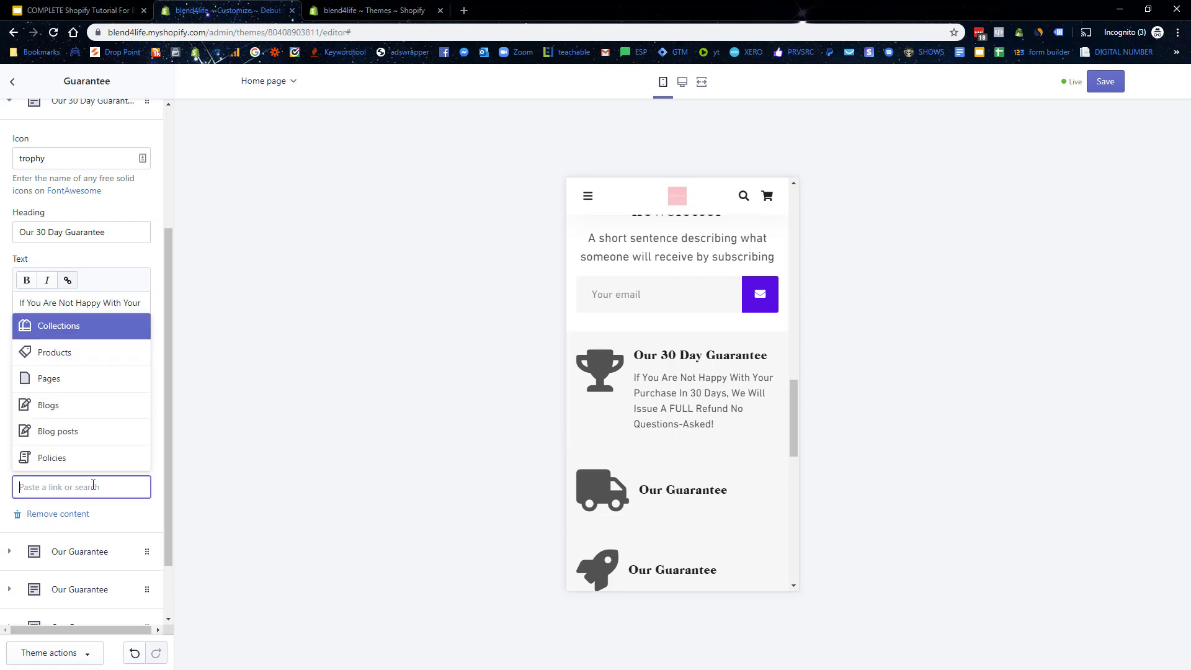
{"action": "left_click", "coordinate": [71, 379]}
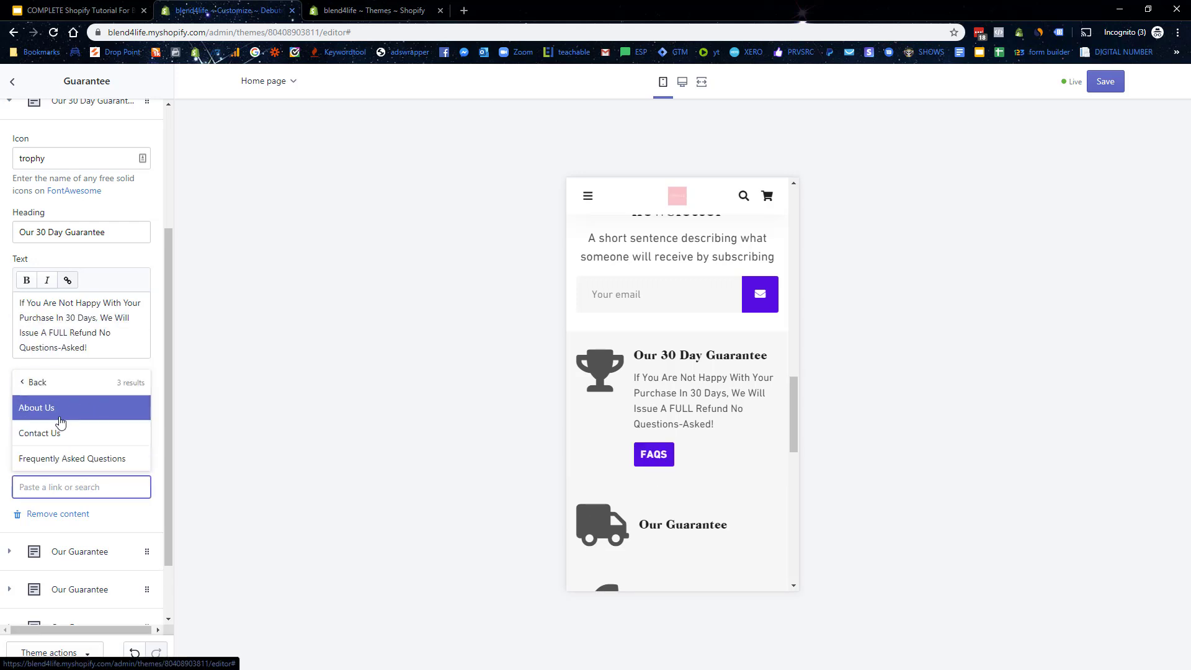
{"action": "left_click", "coordinate": [62, 459]}
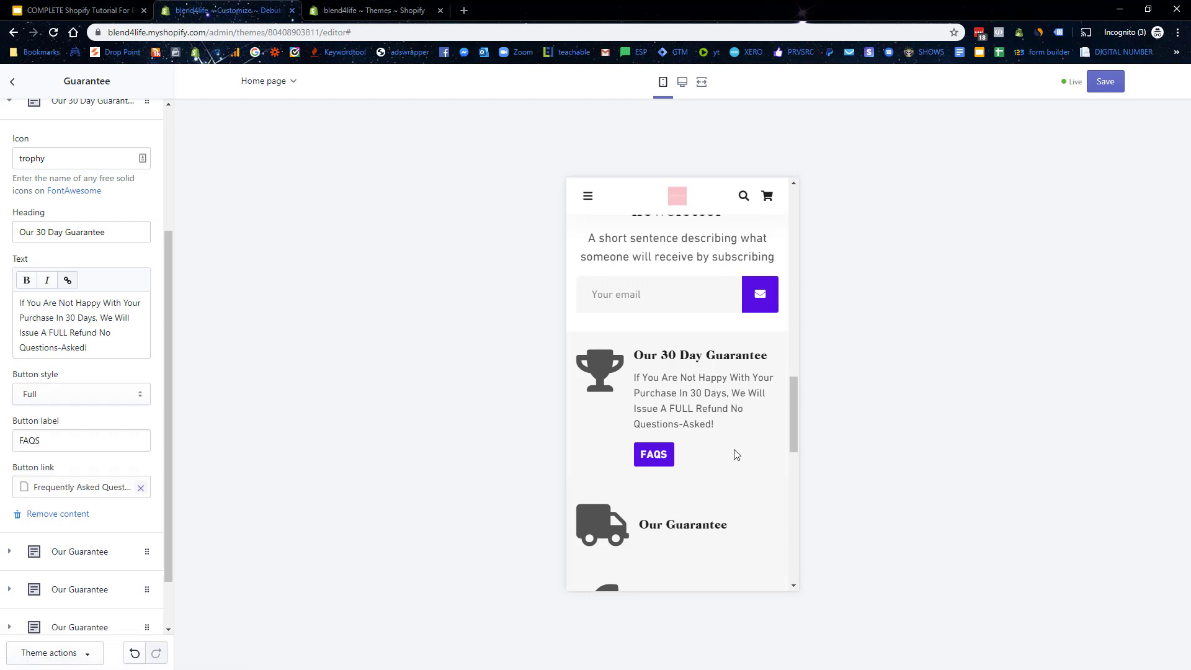
{"action": "left_click", "coordinate": [1089, 86]}
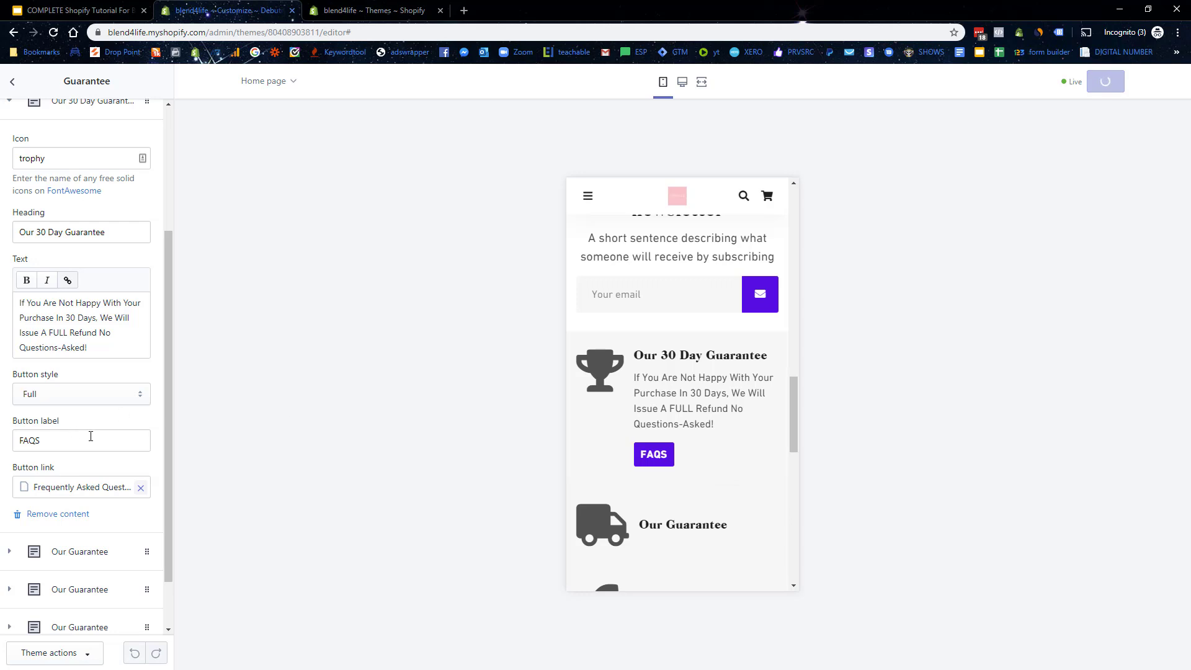
Step: Switch the editor preview to the Collection pages template
{"action": "left_click", "coordinate": [12, 82]}
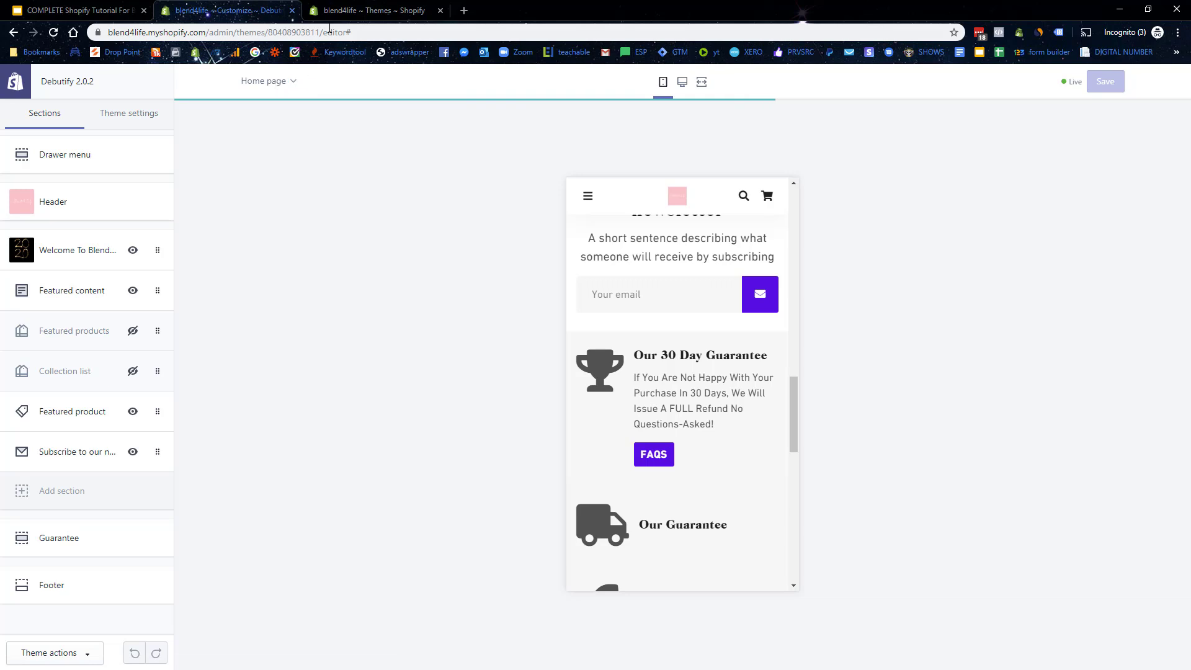
{"action": "left_click", "coordinate": [295, 86]}
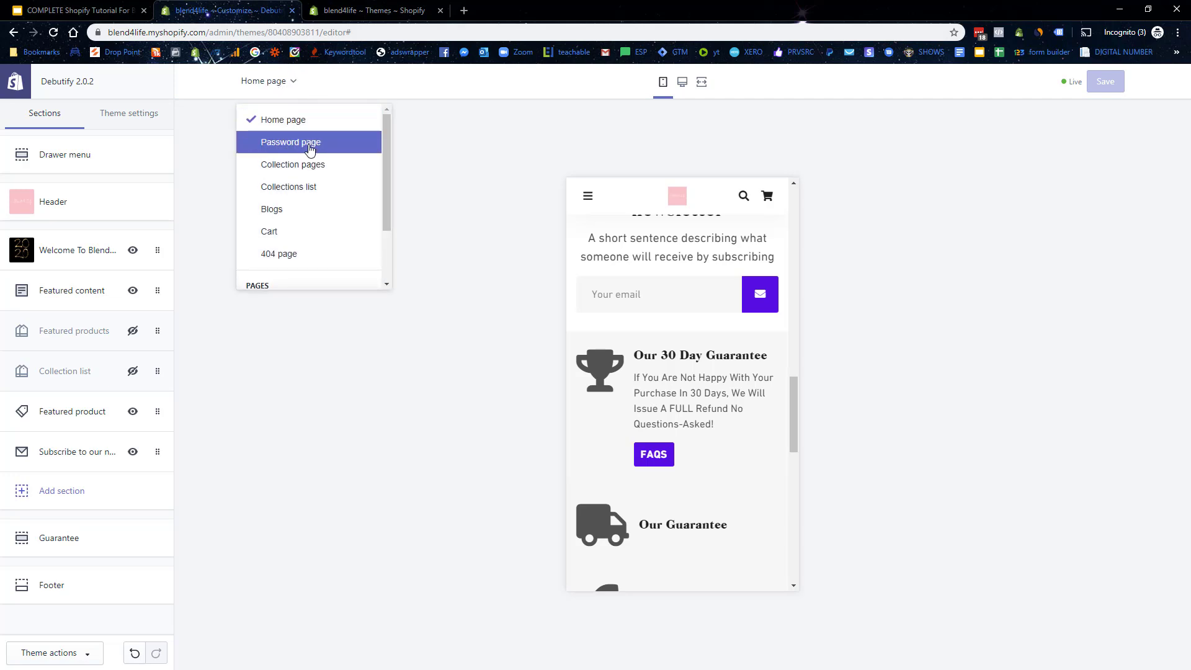
{"action": "scroll", "coordinate": [330, 171], "scroll_direction": "down", "scroll_amount": 2}
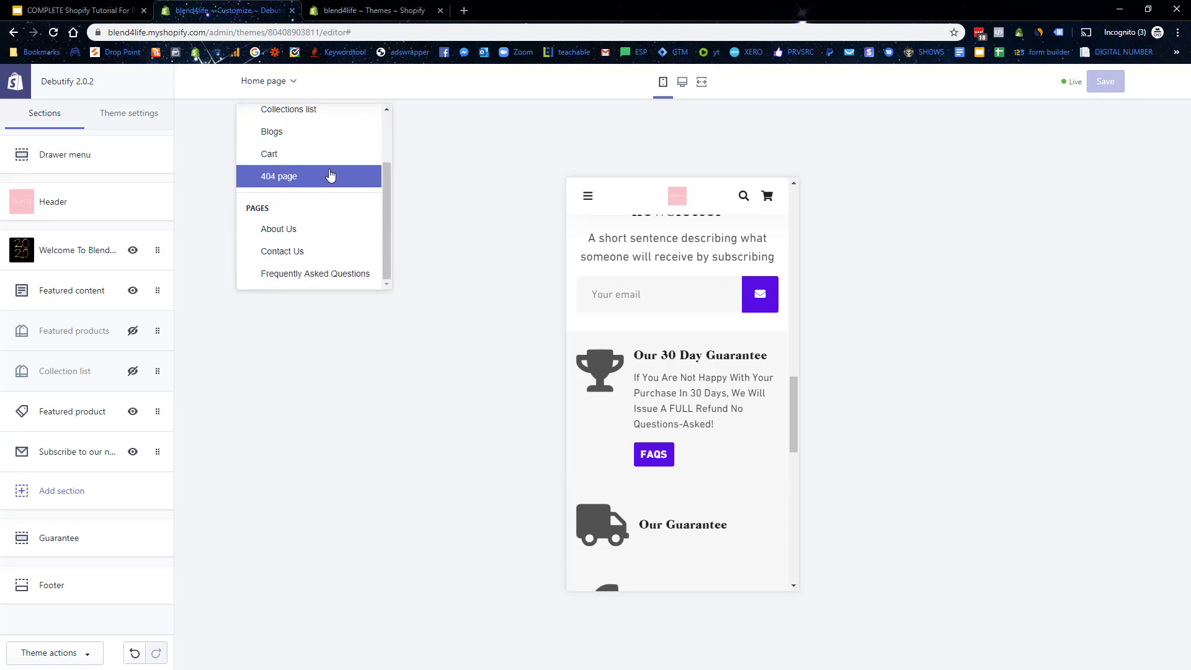
{"action": "scroll", "coordinate": [331, 174], "scroll_direction": "up", "scroll_amount": 2}
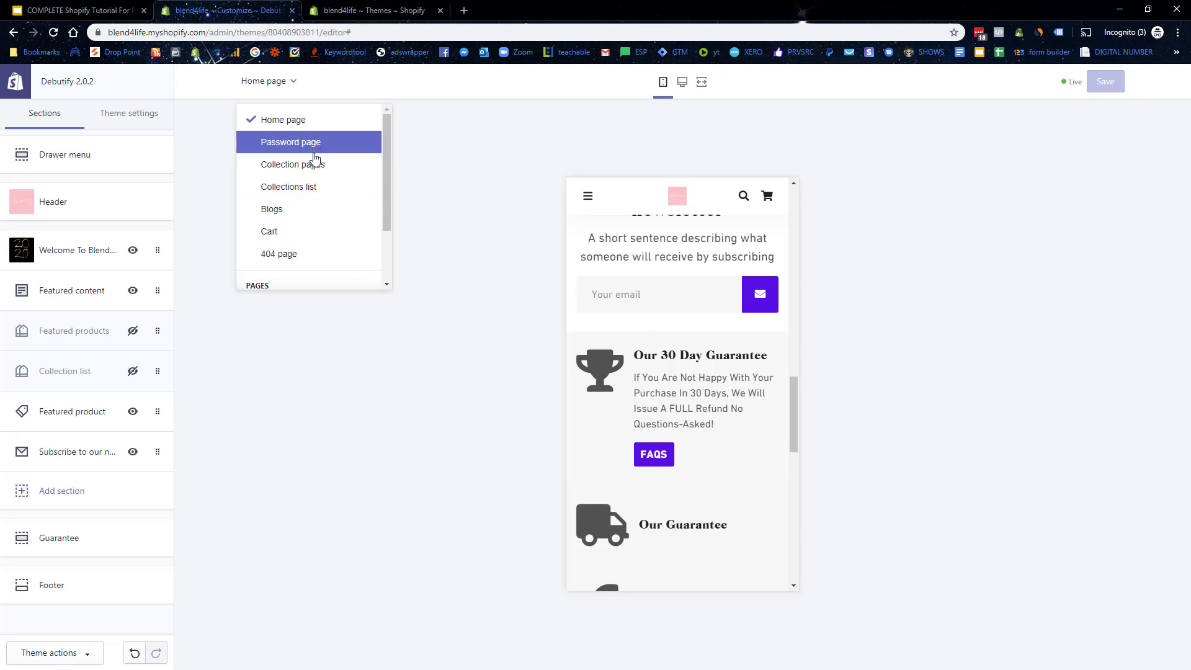
{"action": "left_click", "coordinate": [322, 170]}
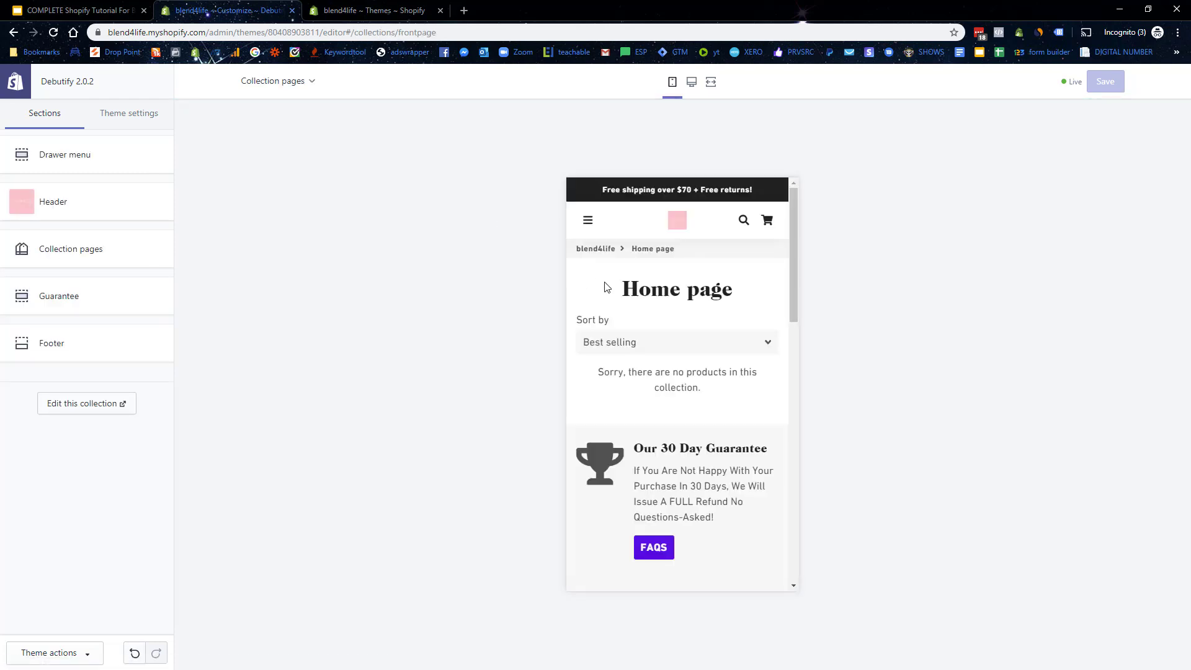
Step: Check the template list again, then show the Theme settings list
{"action": "scroll", "coordinate": [705, 316], "scroll_direction": "down", "scroll_amount": 2}
{"action": "scroll", "coordinate": [705, 316], "scroll_direction": "up", "scroll_amount": 3}
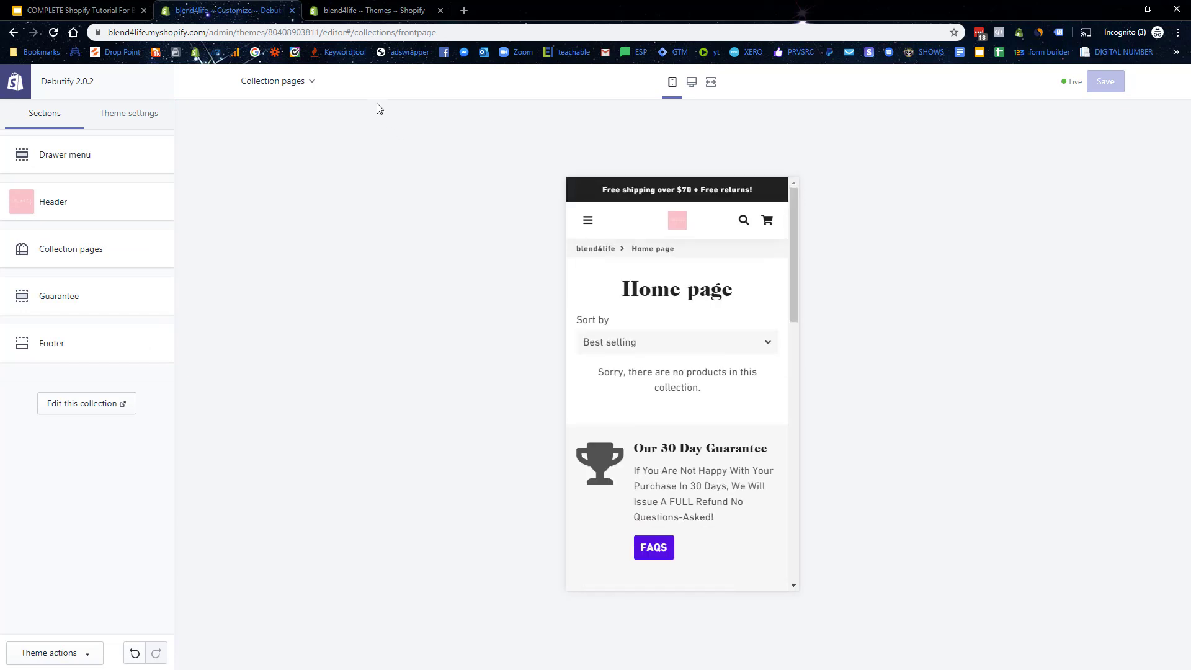
{"action": "left_click", "coordinate": [313, 84]}
{"action": "scroll", "coordinate": [319, 160], "scroll_direction": "down", "scroll_amount": 2}
{"action": "scroll", "coordinate": [323, 259], "scroll_direction": "up", "scroll_amount": 2}
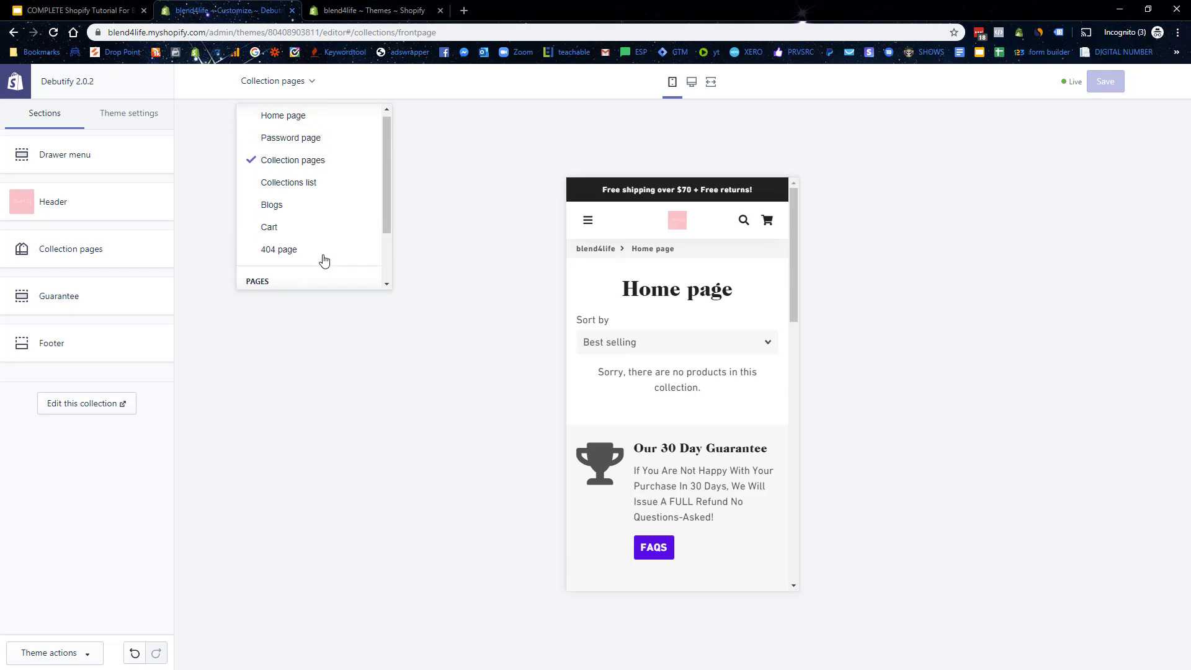
{"action": "left_click", "coordinate": [135, 113]}
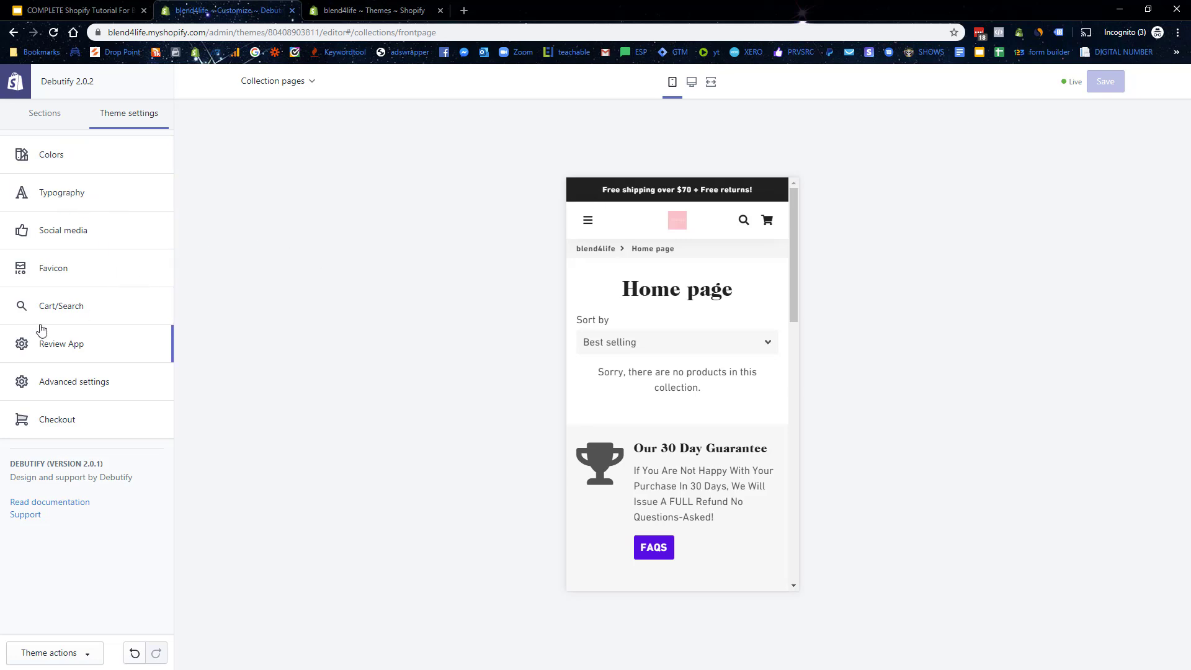
Step: Review the Cart/Search and Review App theme settings, then return to the Collection pages sections
{"action": "left_click", "coordinate": [69, 306]}
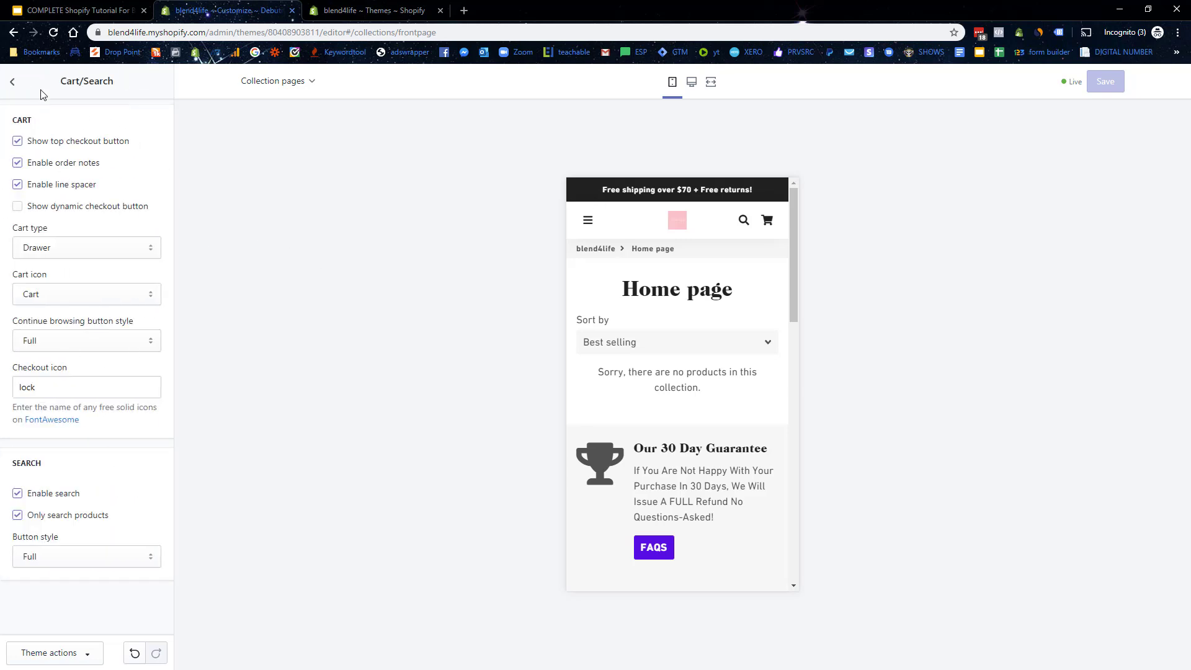
{"action": "left_click", "coordinate": [13, 81]}
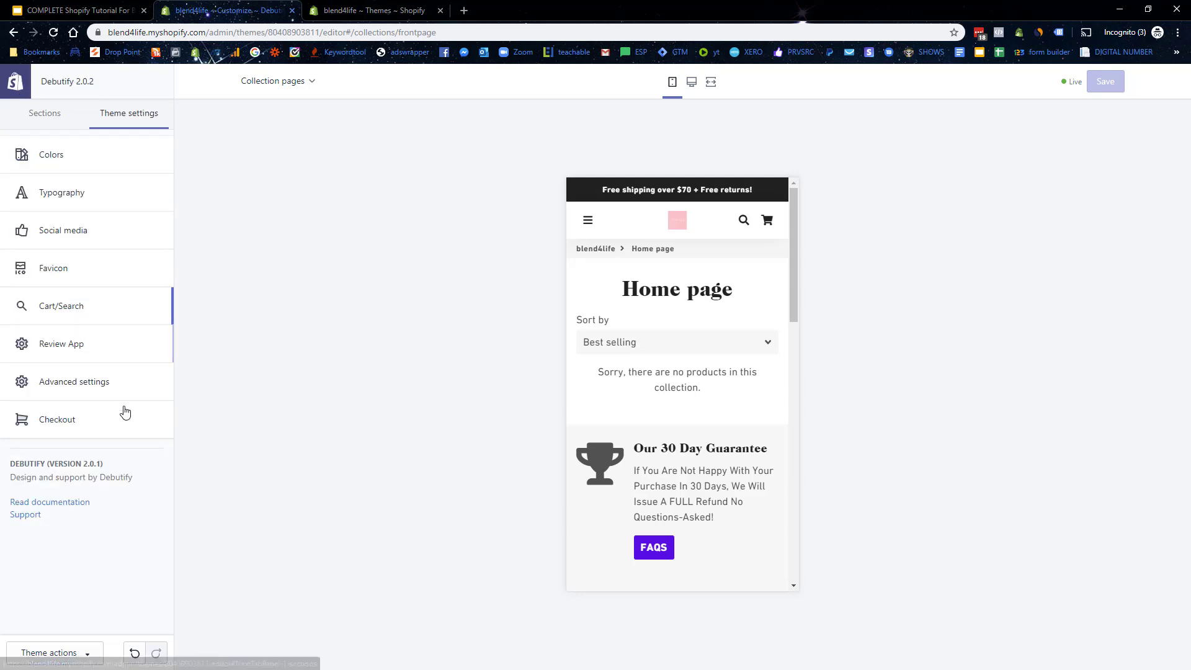
{"action": "left_click", "coordinate": [56, 351]}
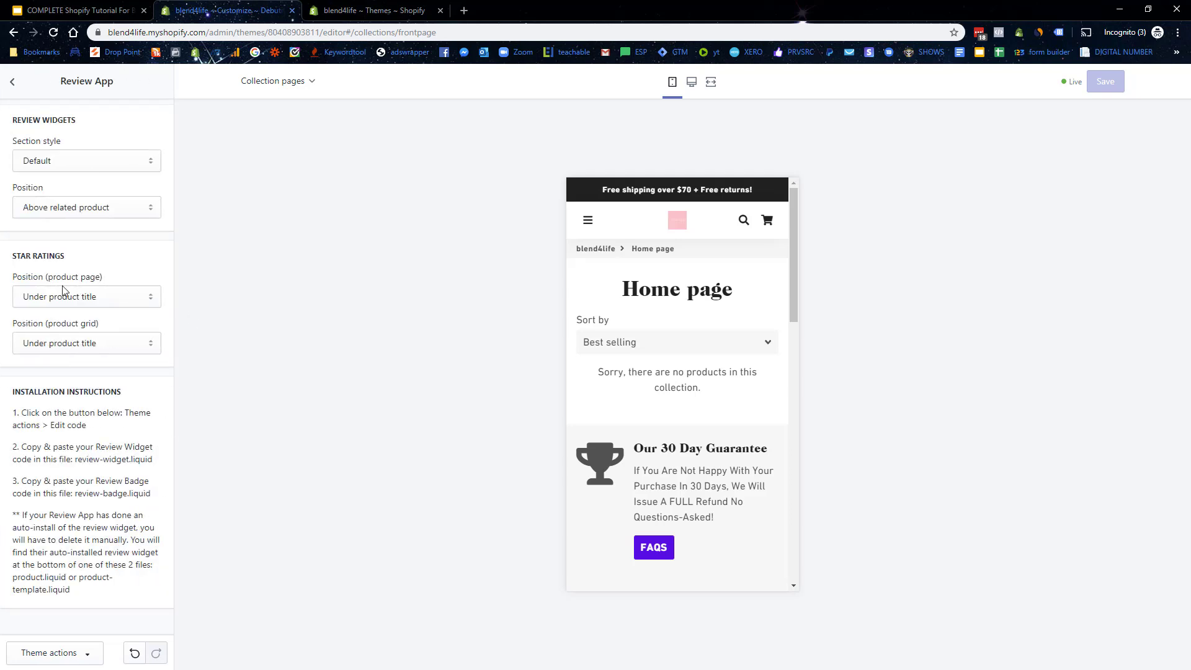
{"action": "left_click", "coordinate": [17, 93]}
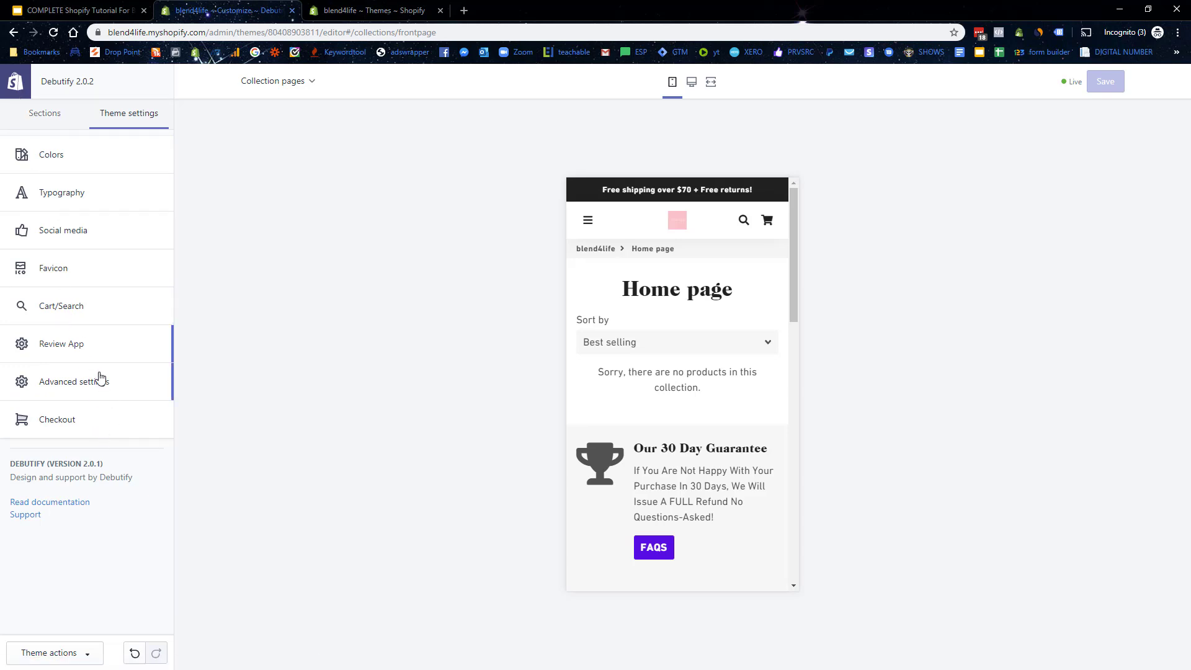
{"action": "left_click", "coordinate": [58, 115]}
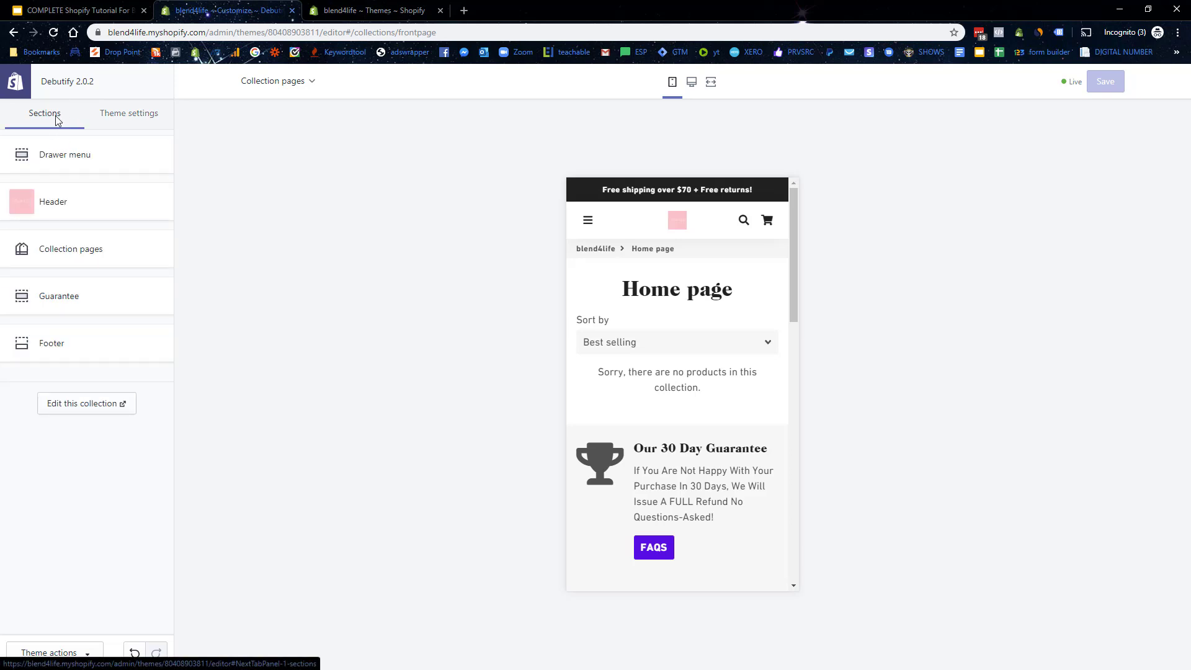
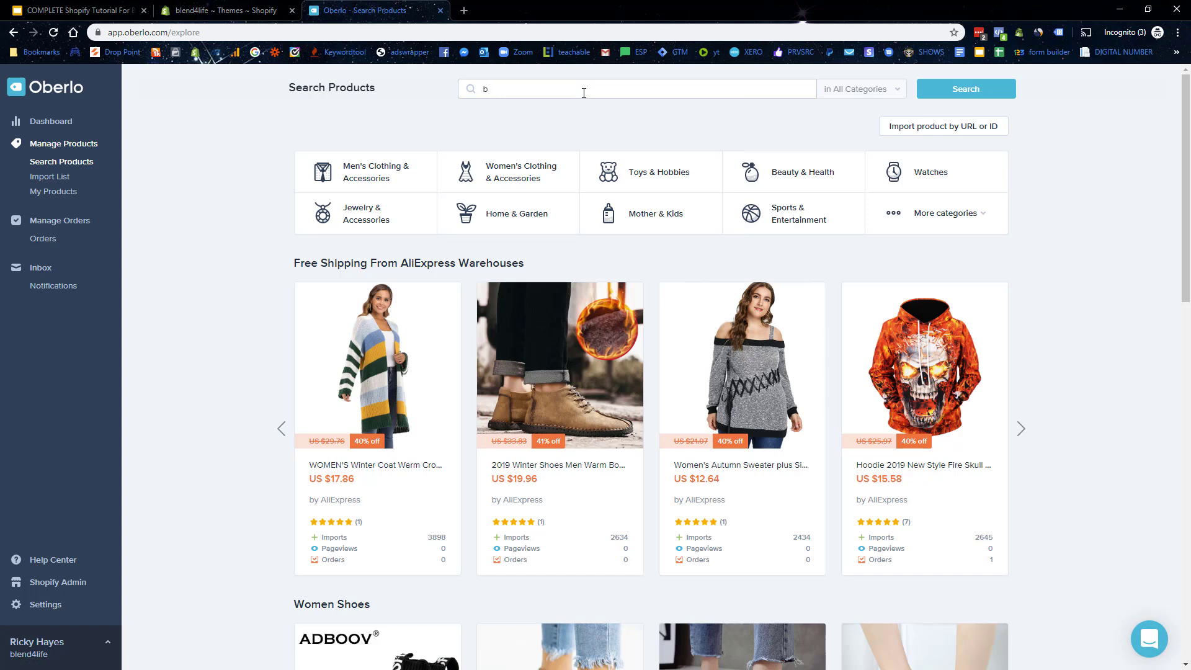
Step: Search Oberlo for 'blender', add the 380ML USB charging blender and open it in the Import List
{"action": "type", "text": "nder"}
{"action": "key", "text": "Return"}
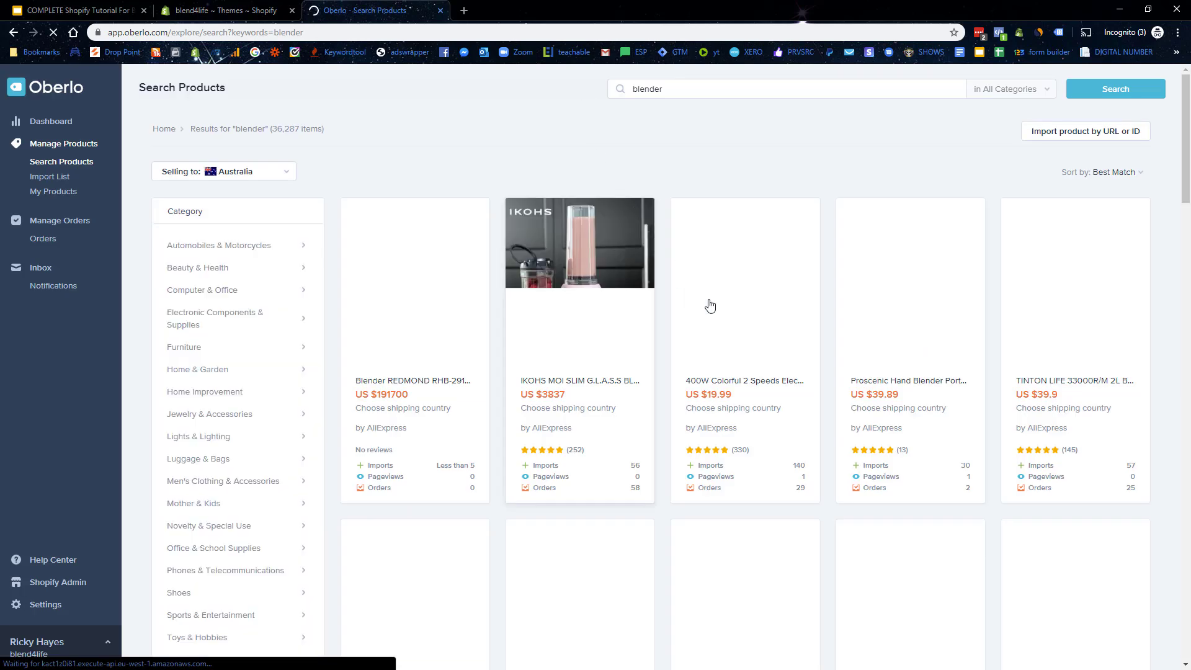
{"action": "mouse_move", "coordinate": [771, 340]}
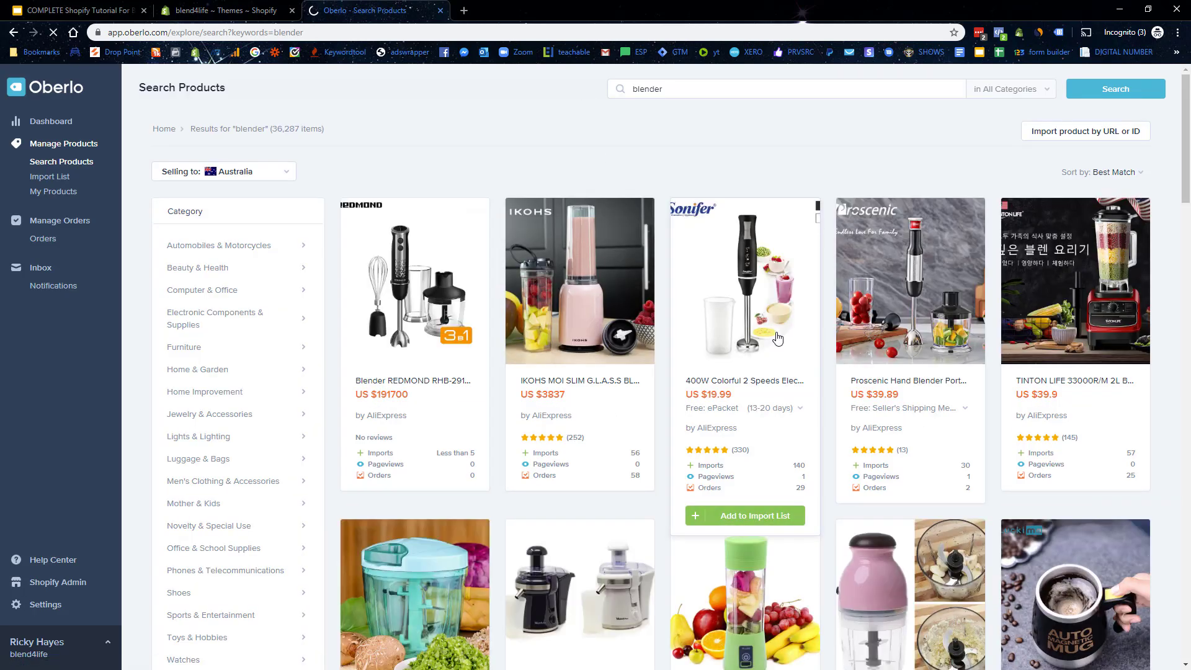
{"action": "scroll", "coordinate": [777, 339], "scroll_direction": "down", "scroll_amount": 5}
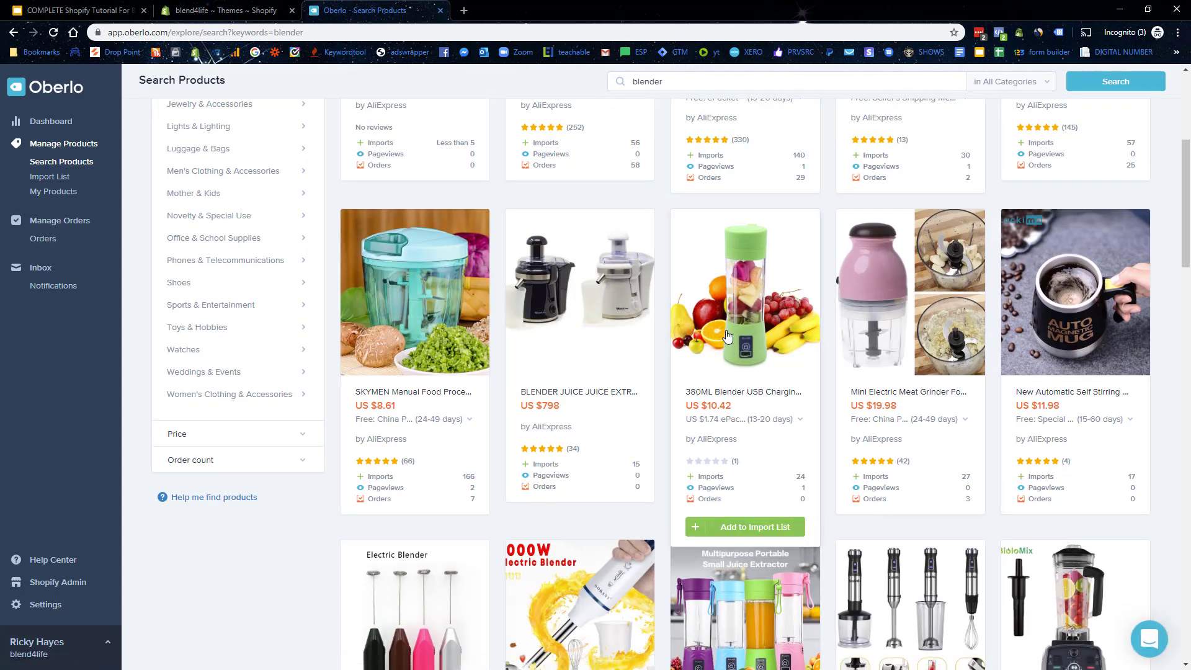
{"action": "left_click", "coordinate": [757, 534]}
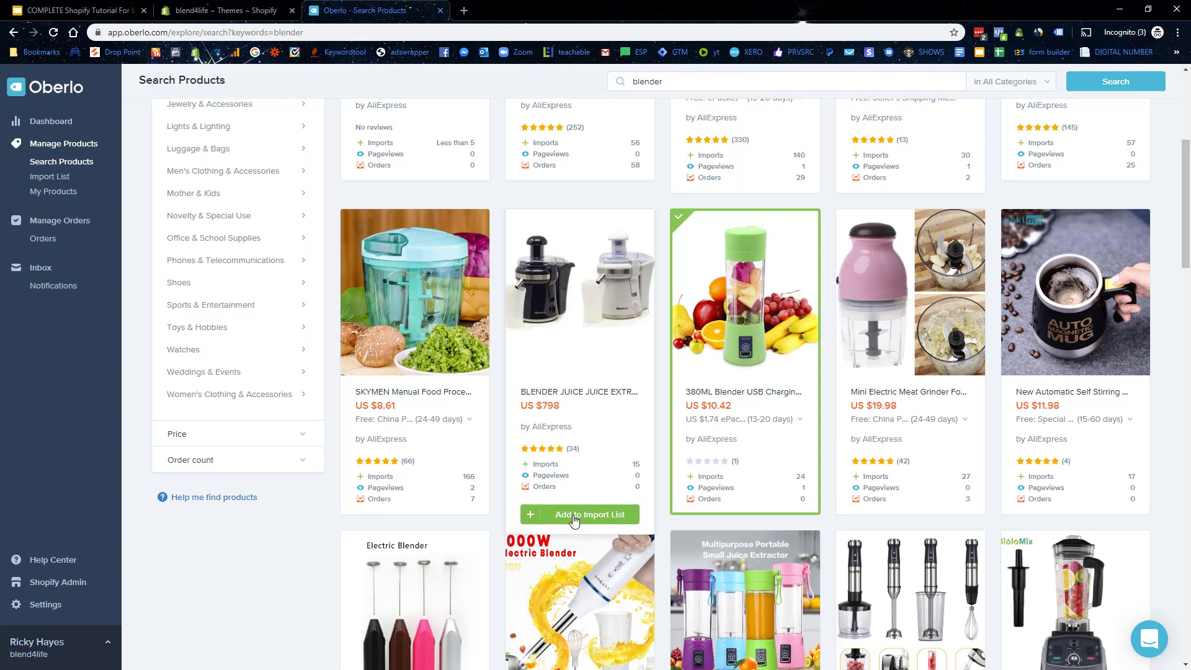
{"action": "left_click", "coordinate": [741, 530]}
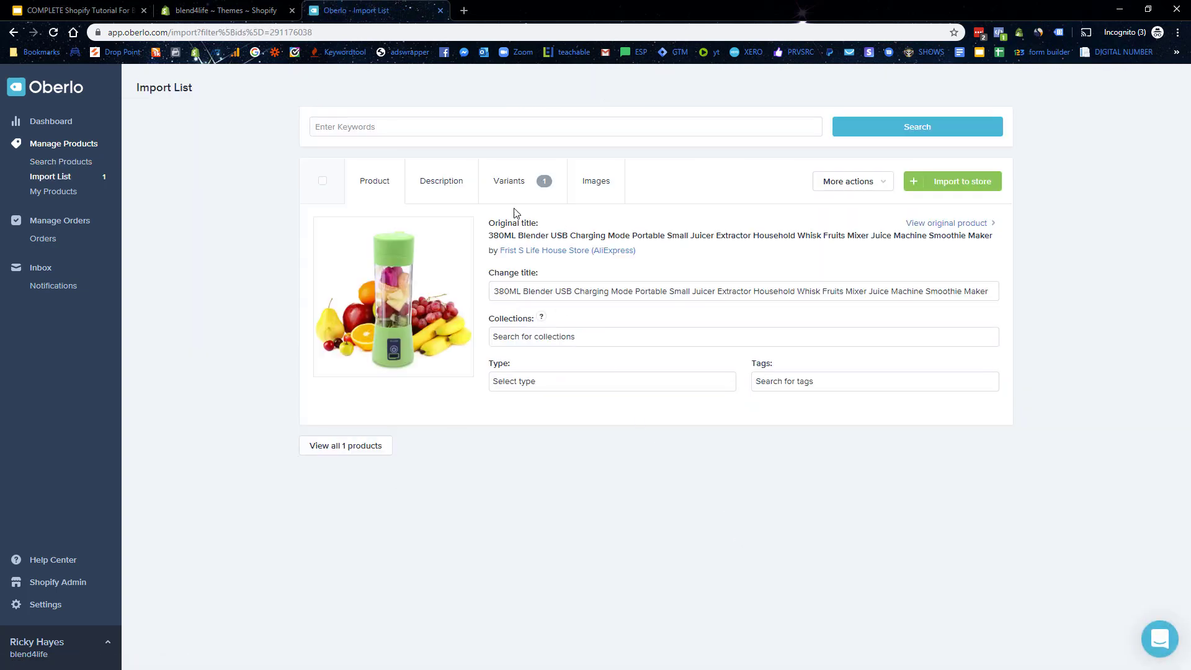
Step: Replace the supplier's long product title with 'Blend4Life USB Blender'
{"action": "left_click", "coordinate": [561, 292]}
{"action": "triple_click", "coordinate": [572, 287]}
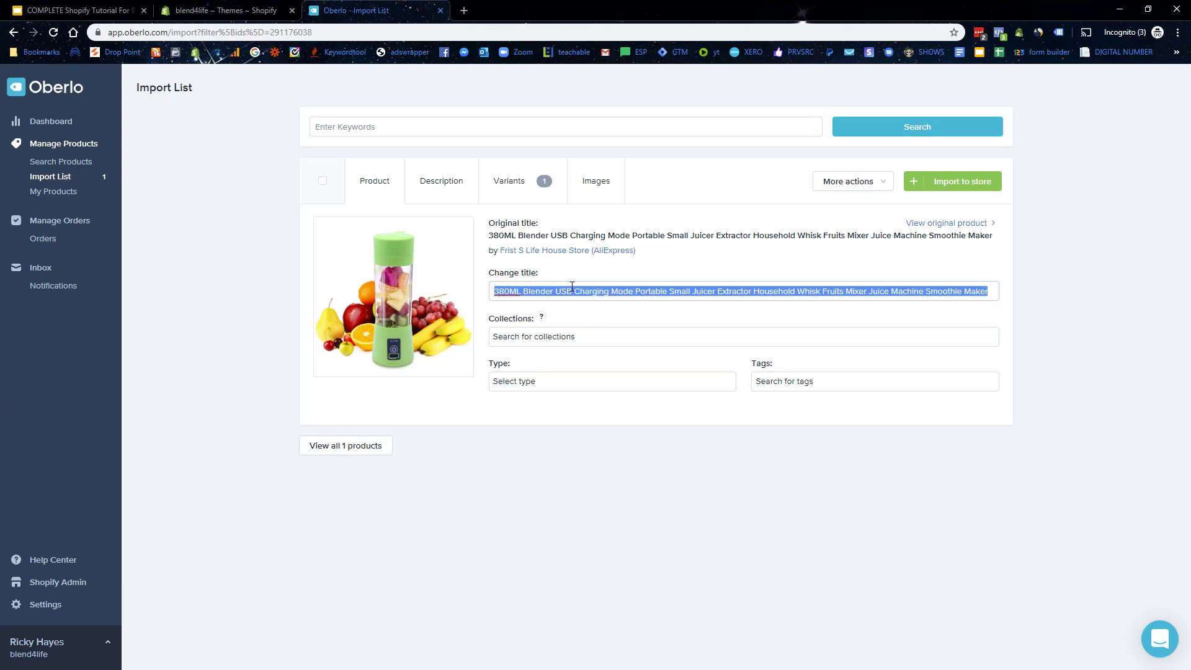
{"action": "key", "text": "BackSpace"}
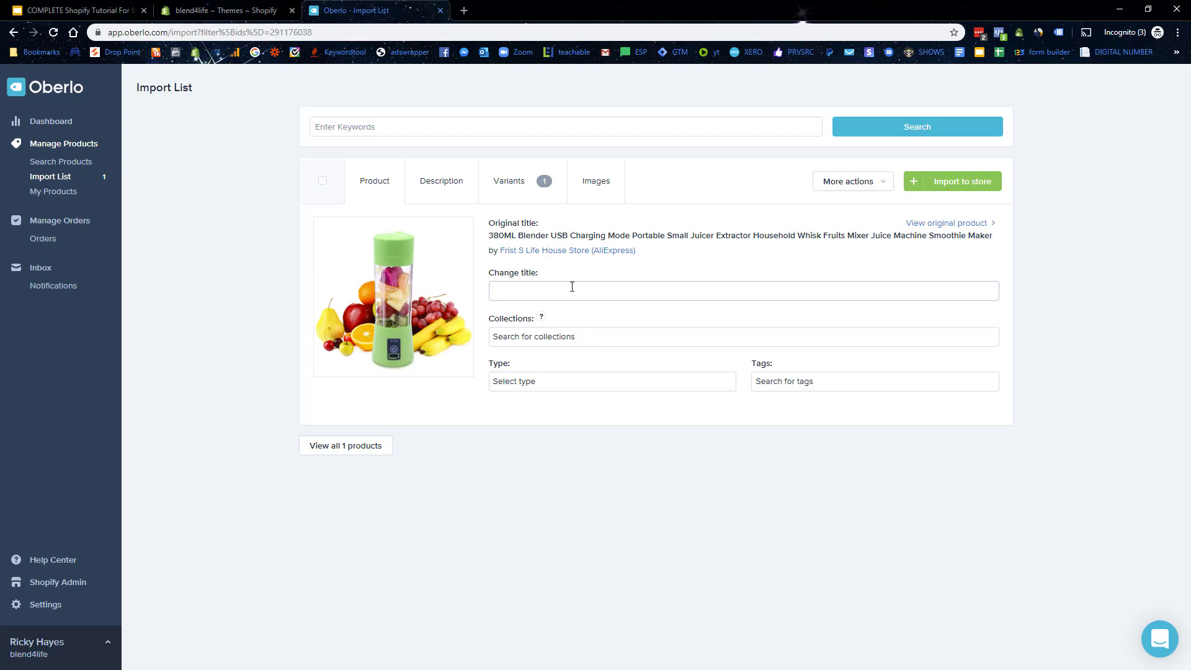
{"action": "type", "text": "Blend4Life USB Blender"}
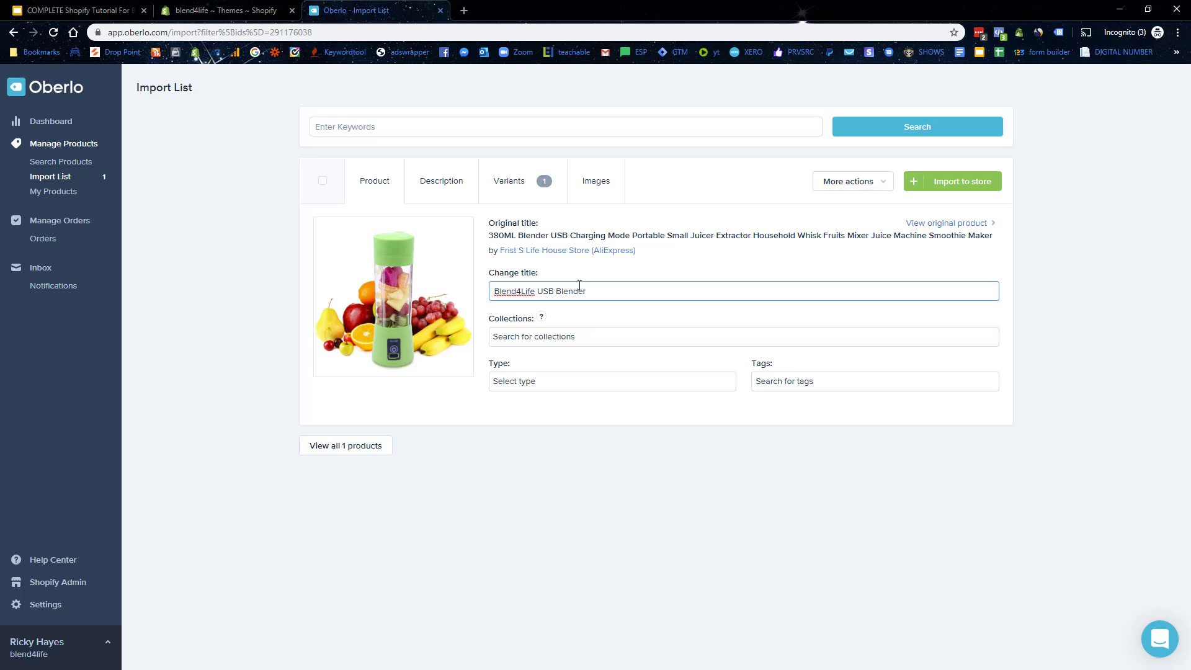
Step: Set the product type to Blender and add a Blender tag
{"action": "left_click", "coordinate": [537, 376]}
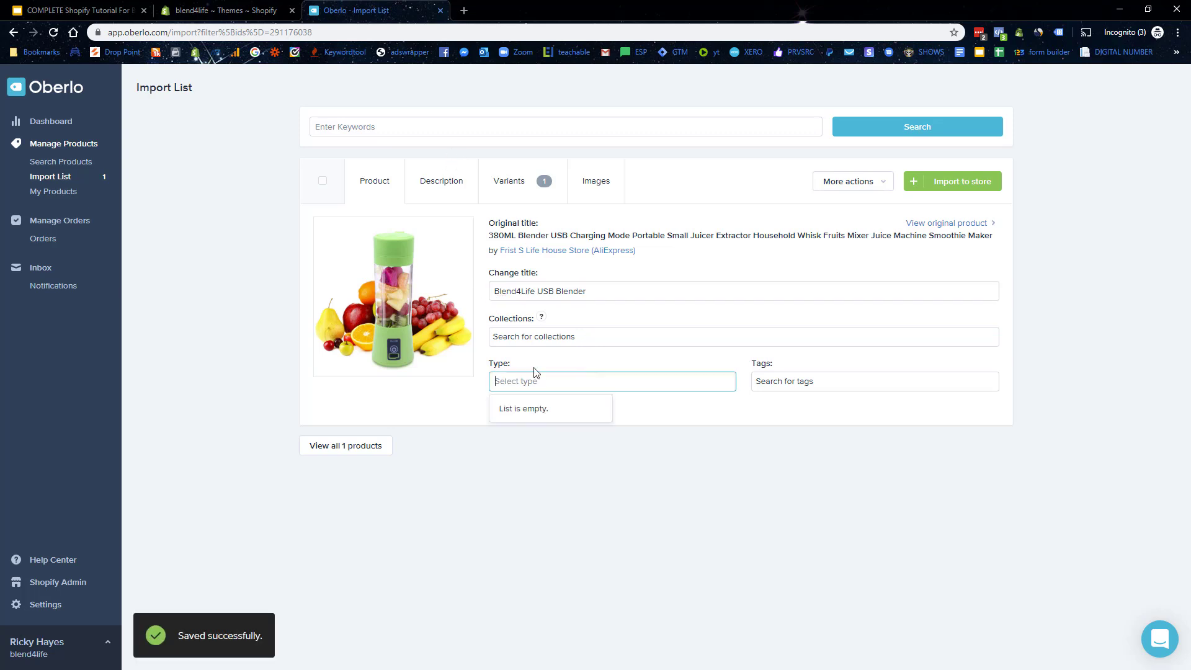
{"action": "type", "text": "Blender"}
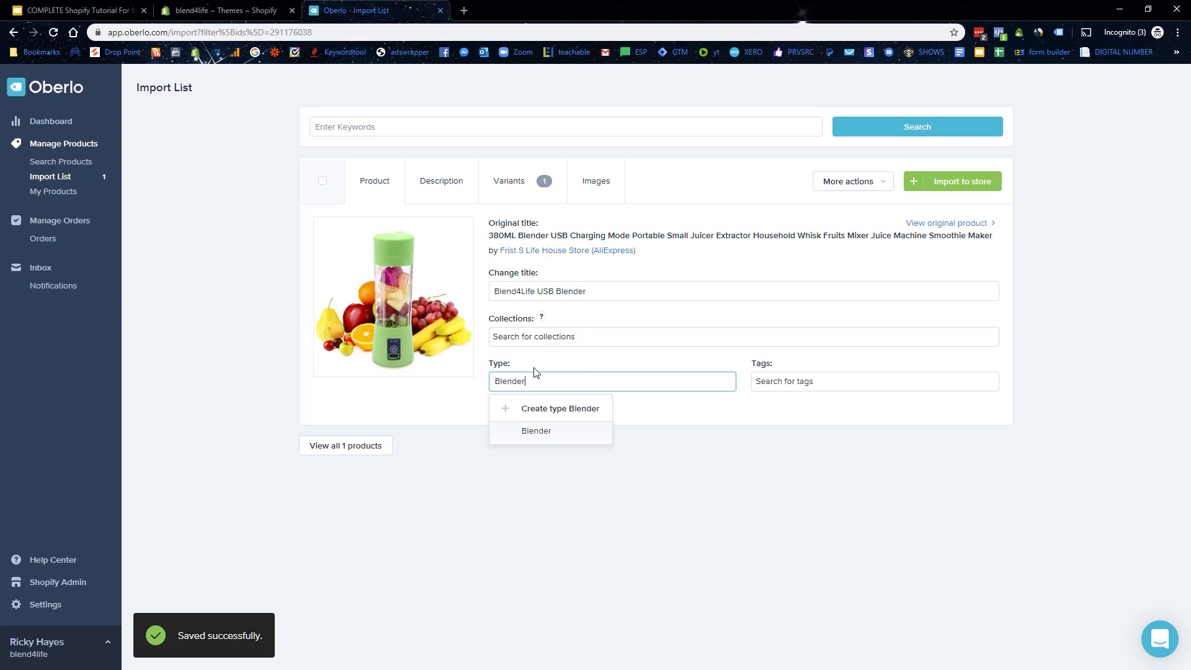
{"action": "left_click", "coordinate": [539, 433]}
{"action": "left_click", "coordinate": [804, 381]}
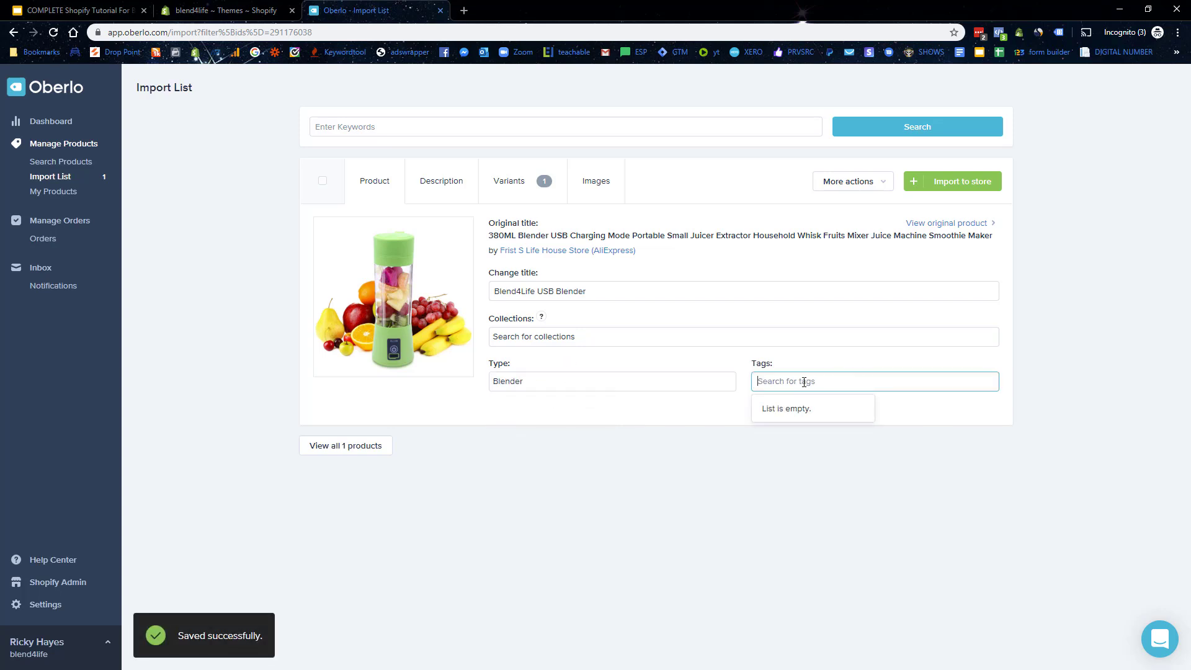
{"action": "type", "text": "Blende"}
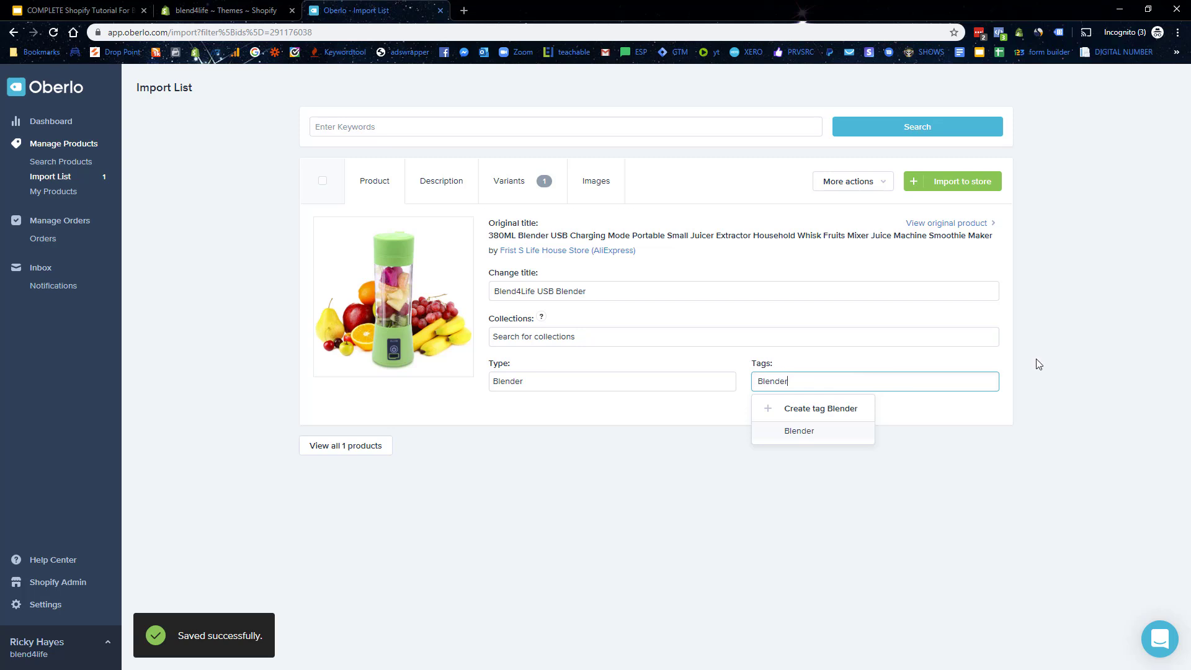
{"action": "type", "text": "r"}
{"action": "left_click", "coordinate": [819, 431]}
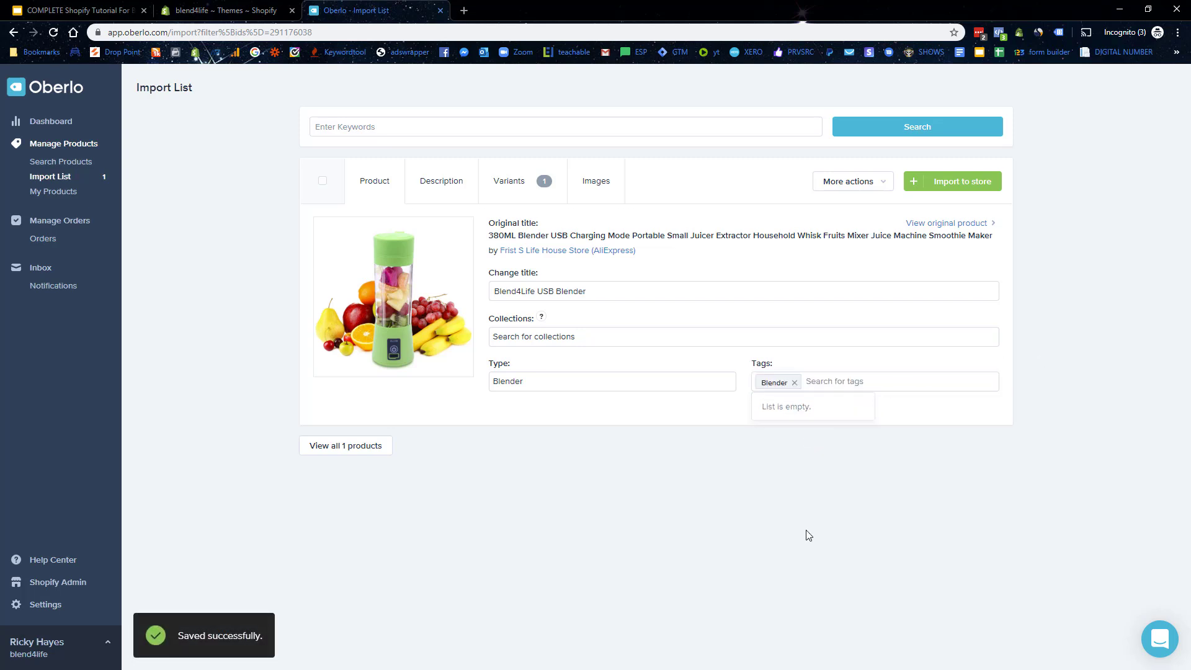
Step: Delete the blender's entire supplier description and bring up its variant pricing
{"action": "left_click", "coordinate": [442, 198]}
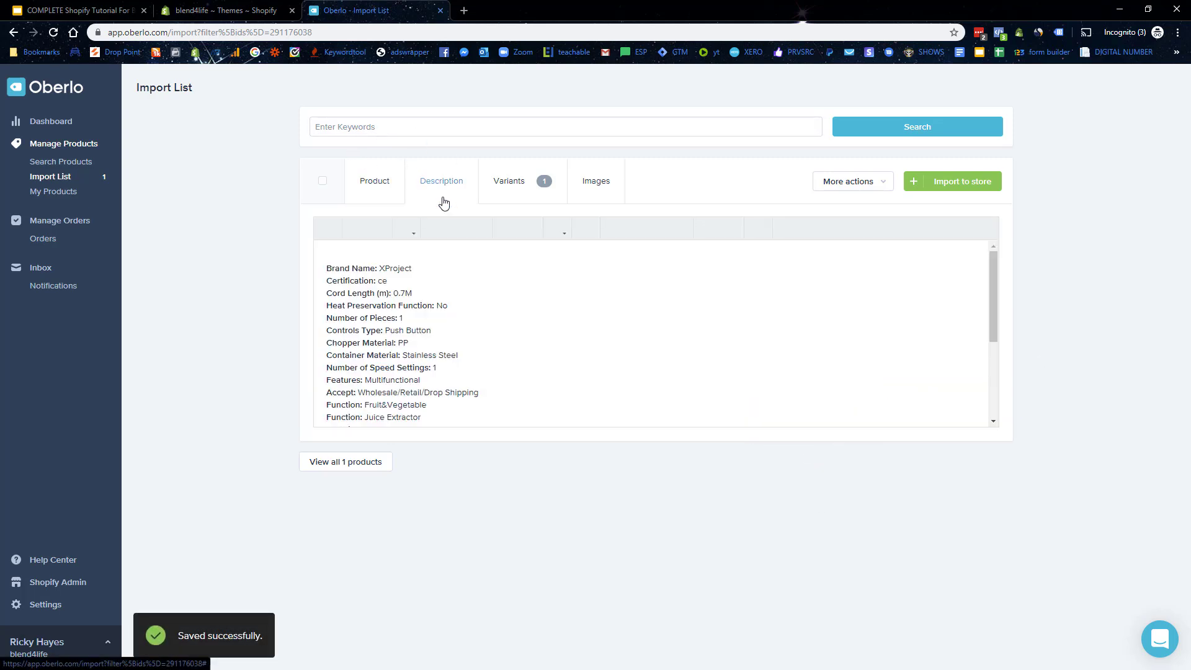
{"action": "scroll", "coordinate": [461, 300], "scroll_direction": "down", "scroll_amount": 3}
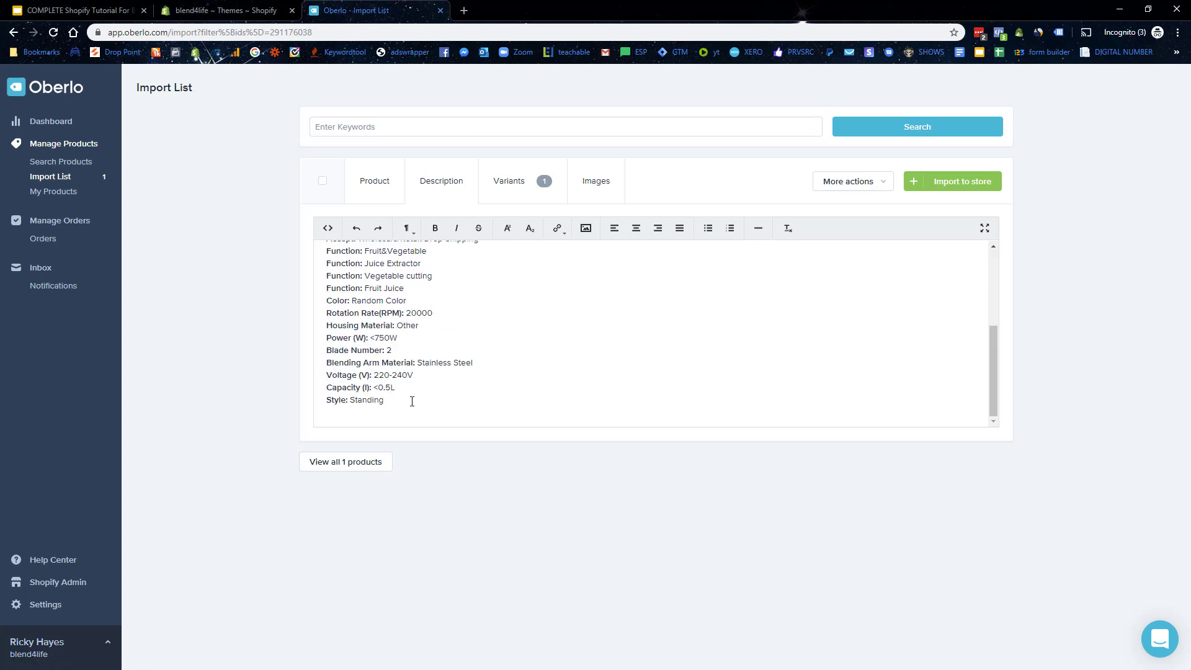
{"action": "left_click_drag", "start_coordinate": [412, 399], "coordinate": [316, 263]}
{"action": "key", "text": "BackSpace"}
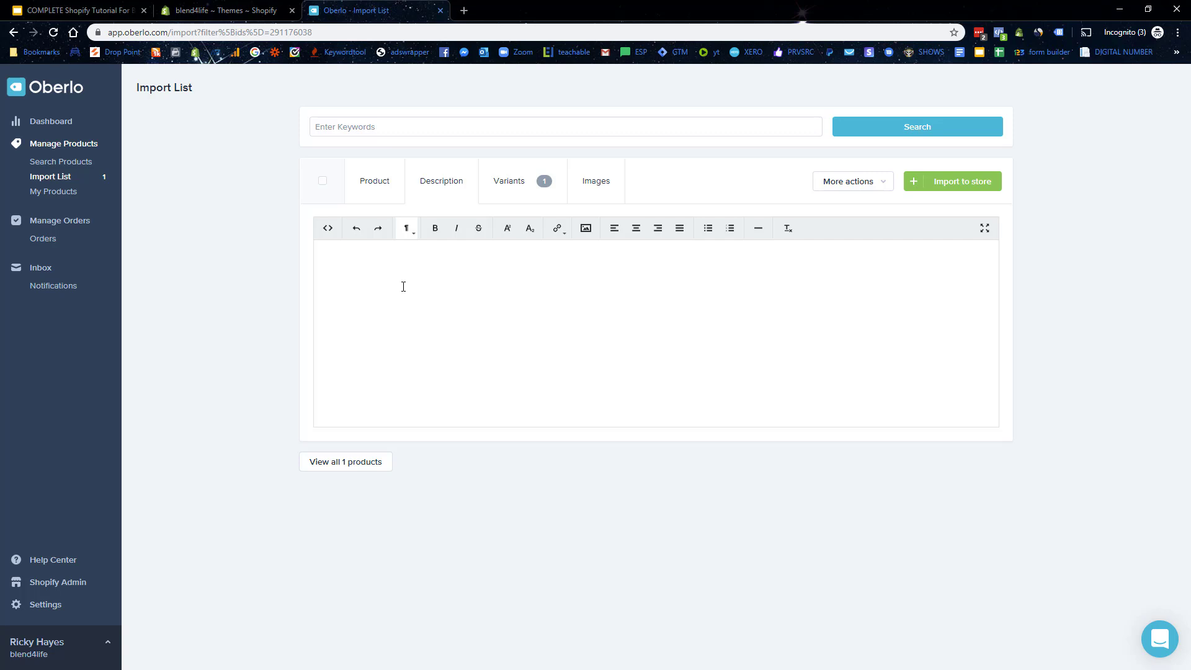
{"action": "left_click", "coordinate": [510, 187]}
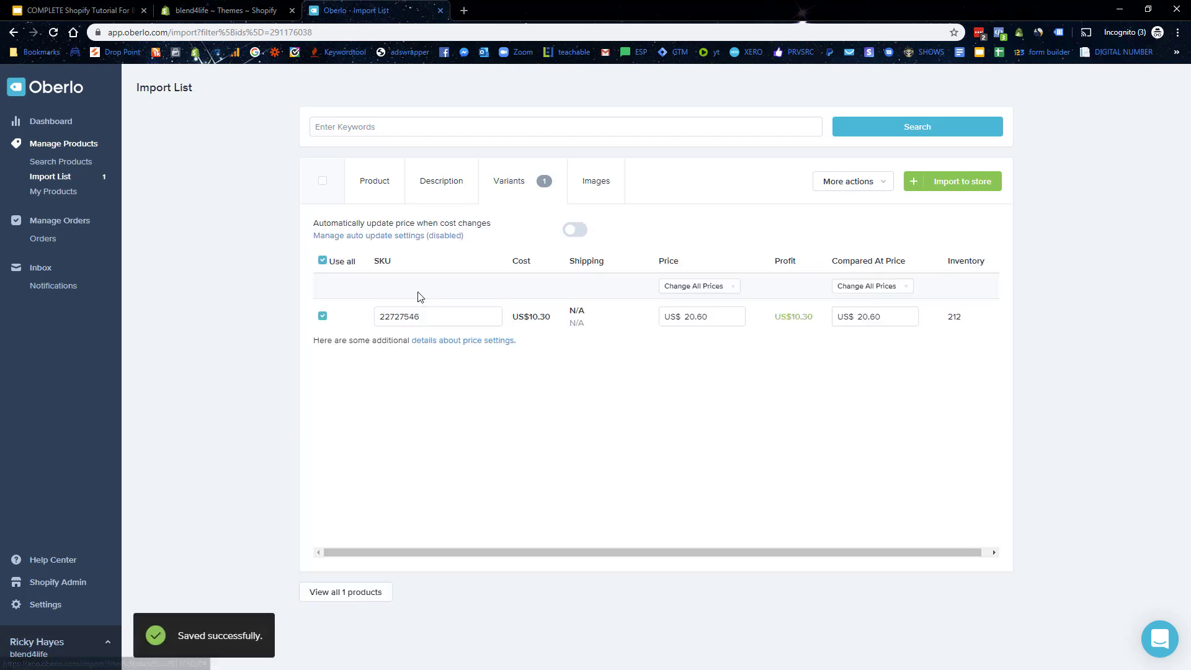
Step: Change the blender variant's selling price from 20.60 to 29.99
{"action": "left_click_drag", "start_coordinate": [439, 322], "coordinate": [355, 312]}
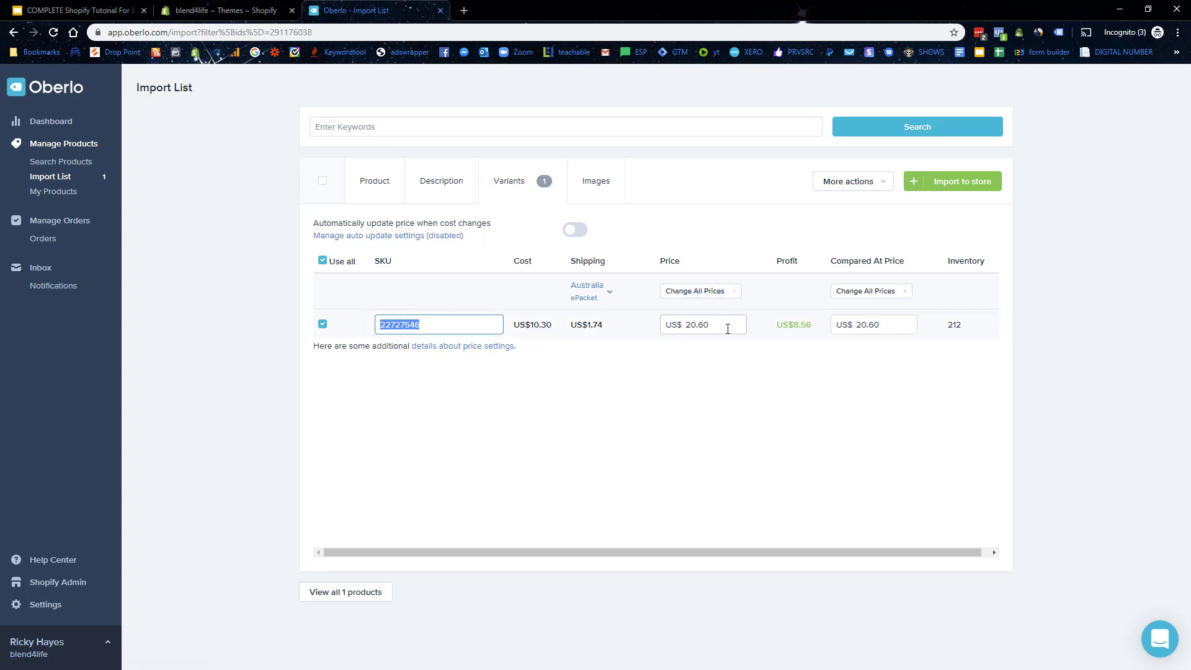
{"action": "left_click_drag", "start_coordinate": [731, 325], "coordinate": [665, 319]}
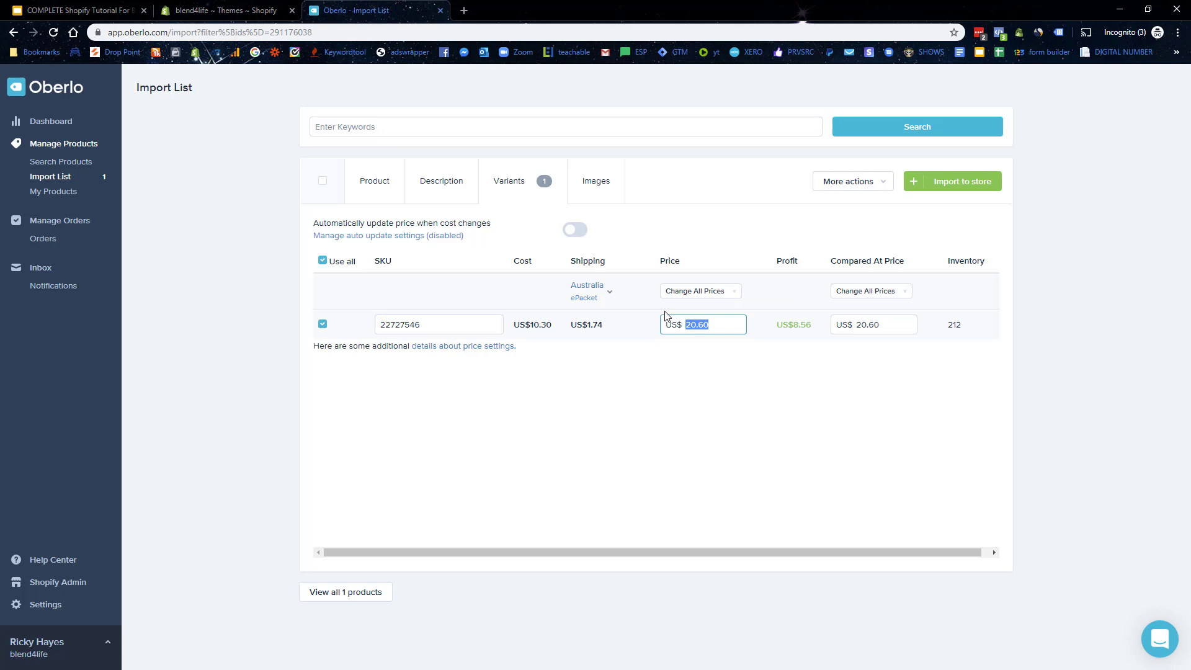
{"action": "left_click_drag", "start_coordinate": [792, 332], "coordinate": [836, 326]}
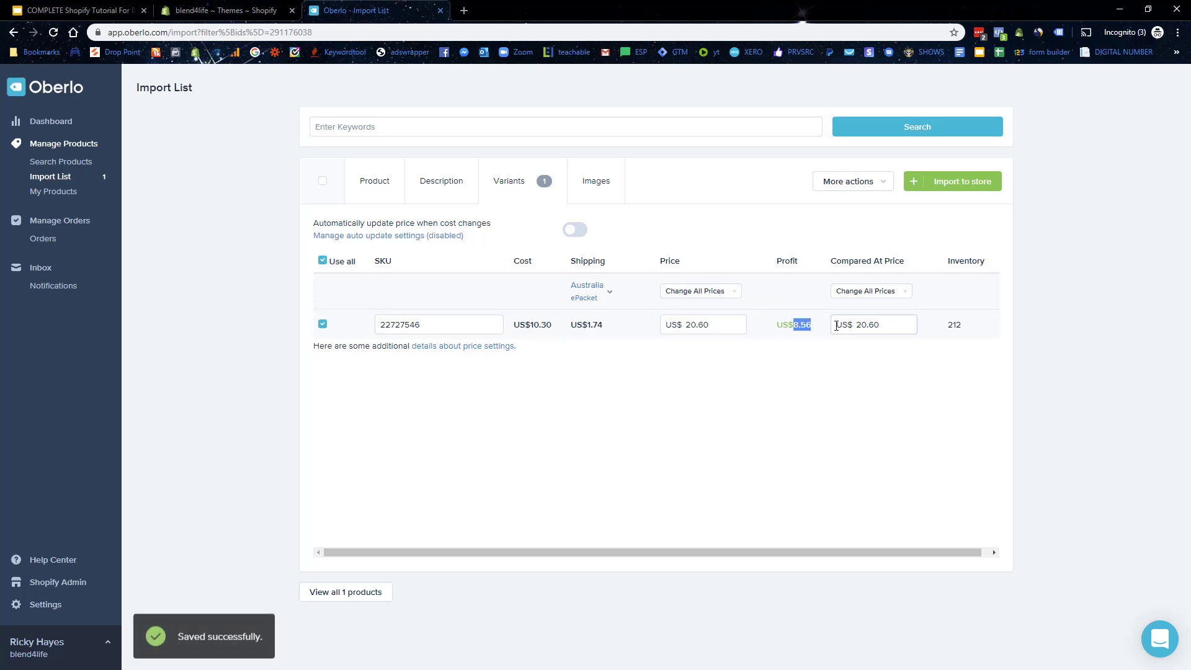
{"action": "left_click", "coordinate": [683, 329]}
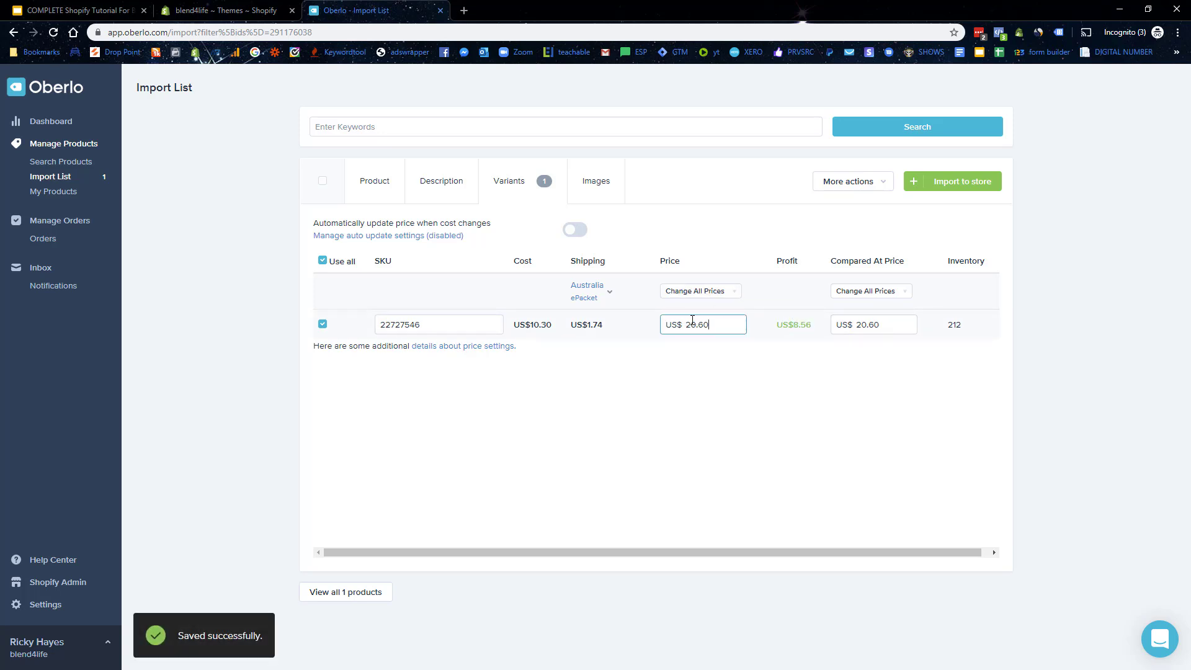
{"action": "left_click_drag", "start_coordinate": [685, 327], "coordinate": [720, 330]}
{"action": "type", "text": "29."}
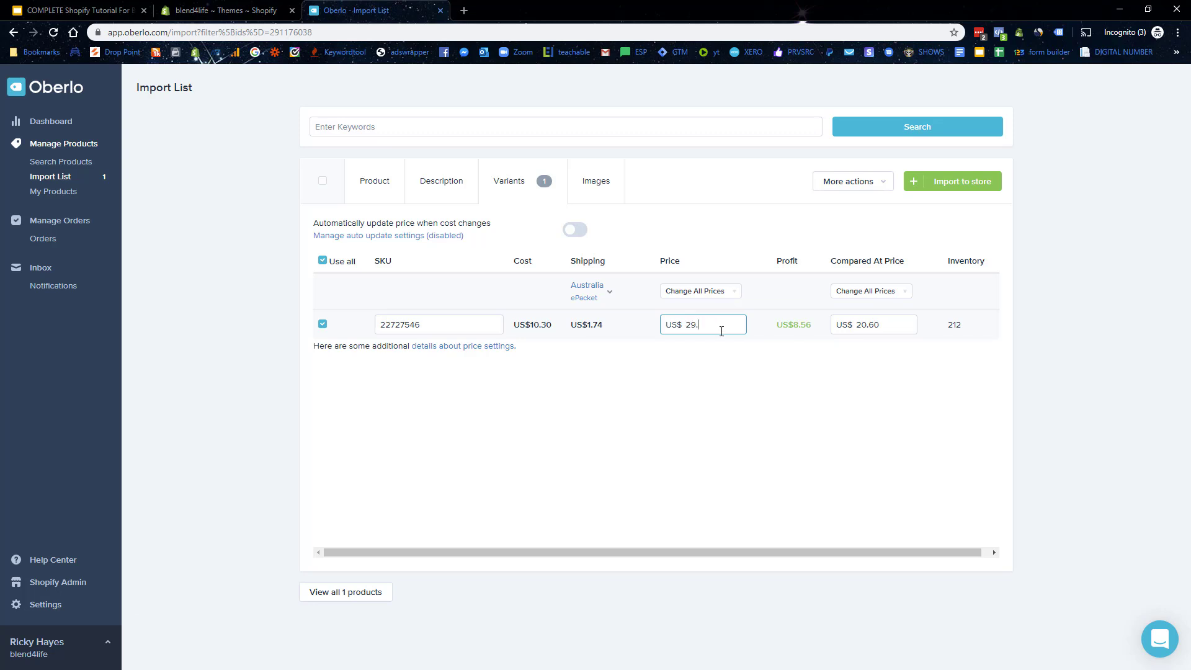
{"action": "type", "text": "99"}
{"action": "key", "text": "Tab"}
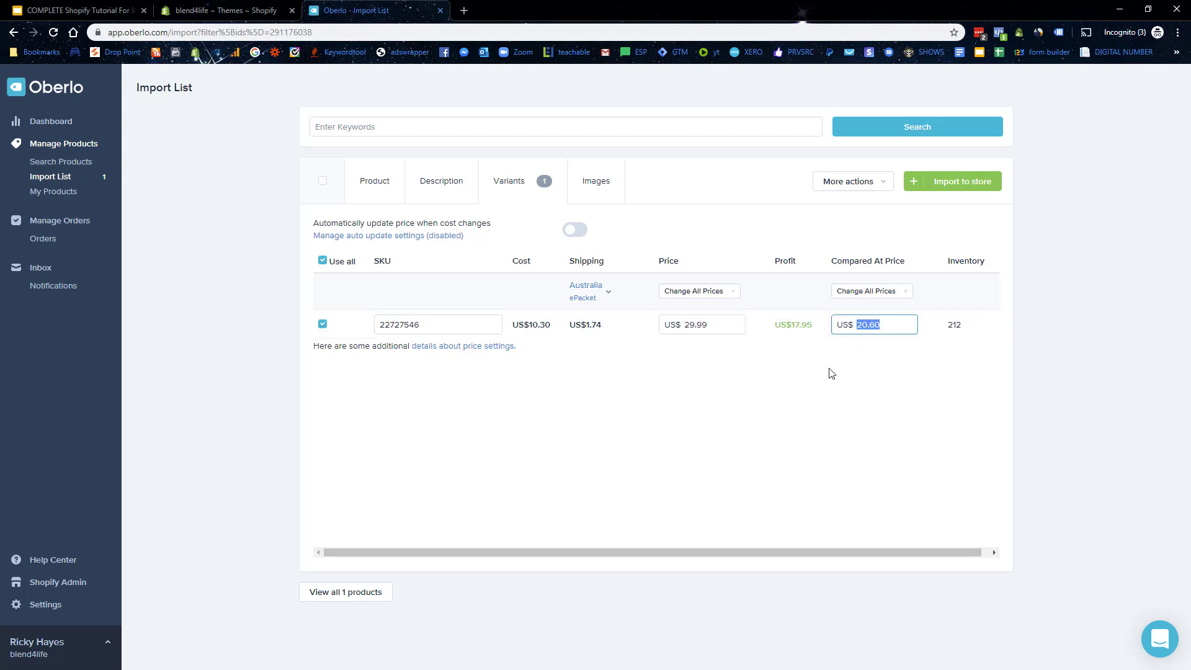
Step: Set the compare-at price to 59.99 and import the blender into the Shopify store
{"action": "left_click_drag", "start_coordinate": [891, 323], "coordinate": [848, 323]}
{"action": "key", "text": "BackSpace"}
{"action": "key", "text": "BackSpace"}
{"action": "key", "text": "BackSpace"}
{"action": "type", "text": "59"}
{"action": "left_click_drag", "start_coordinate": [854, 339], "coordinate": [856, 352]}
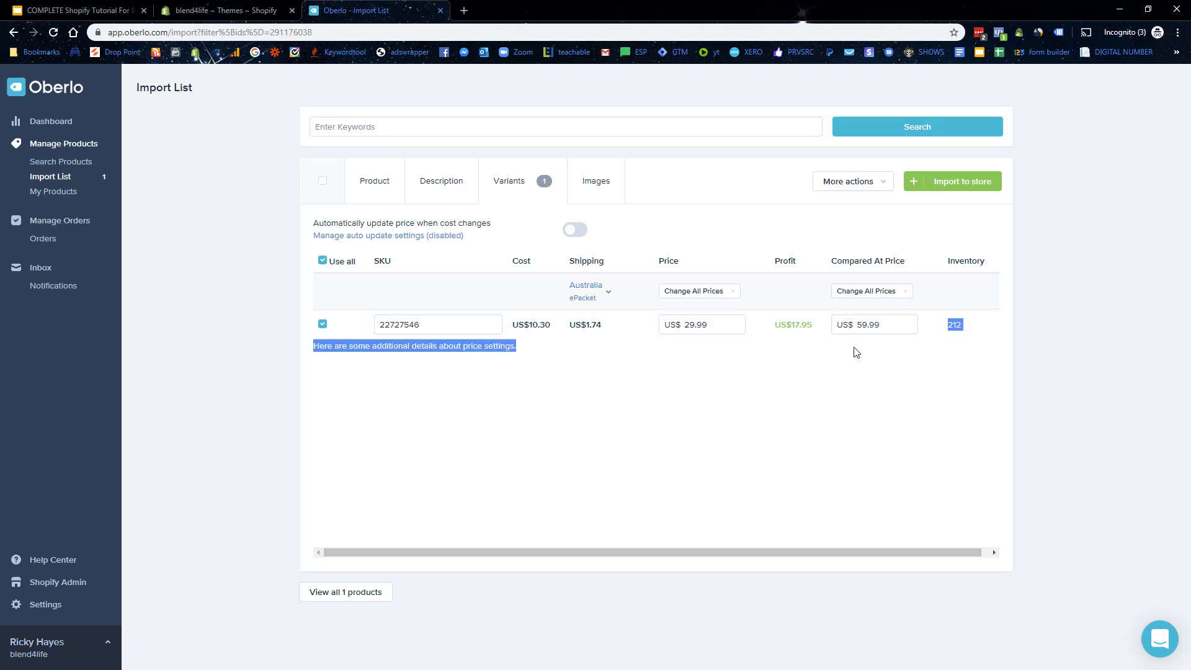
{"action": "left_click", "coordinate": [896, 395]}
{"action": "left_click_drag", "start_coordinate": [953, 327], "coordinate": [999, 332]}
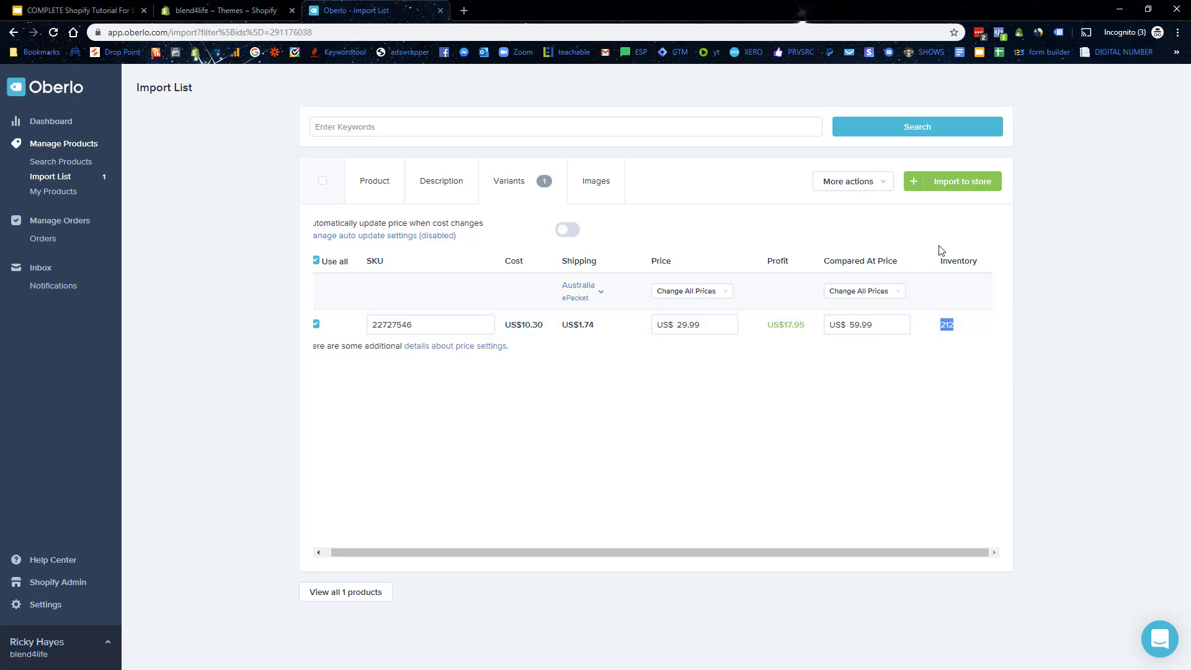
{"action": "left_click", "coordinate": [959, 185]}
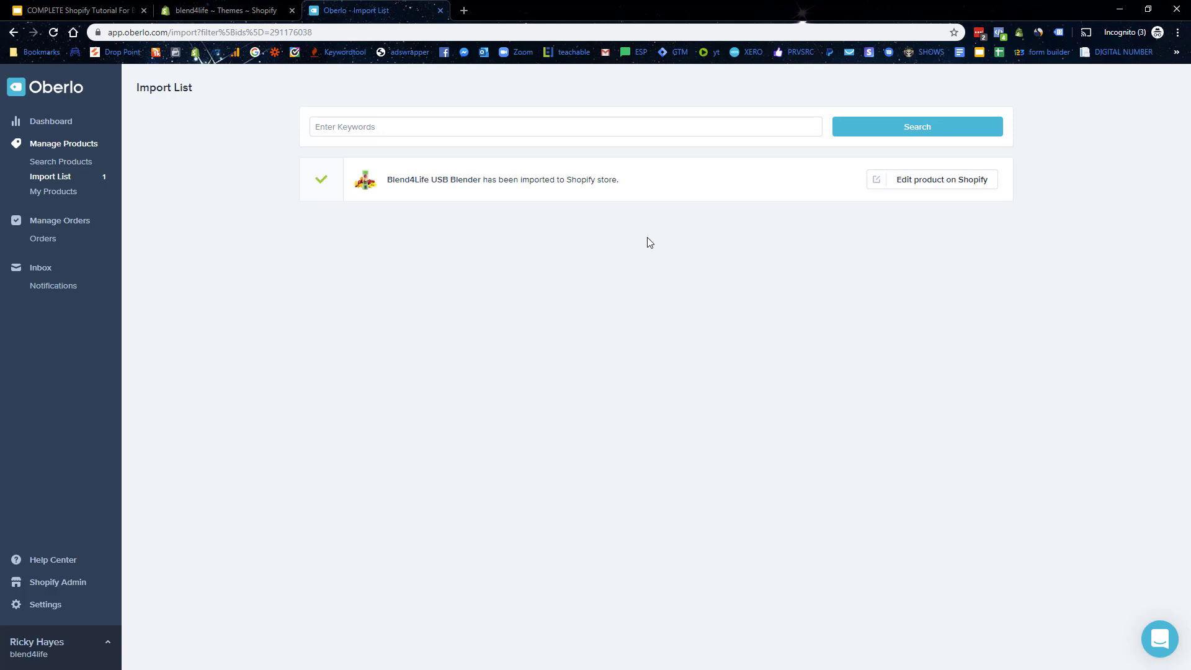
Step: Open the imported blender in Shopify admin and check its title, empty description and 29.99 price
{"action": "left_click", "coordinate": [904, 181]}
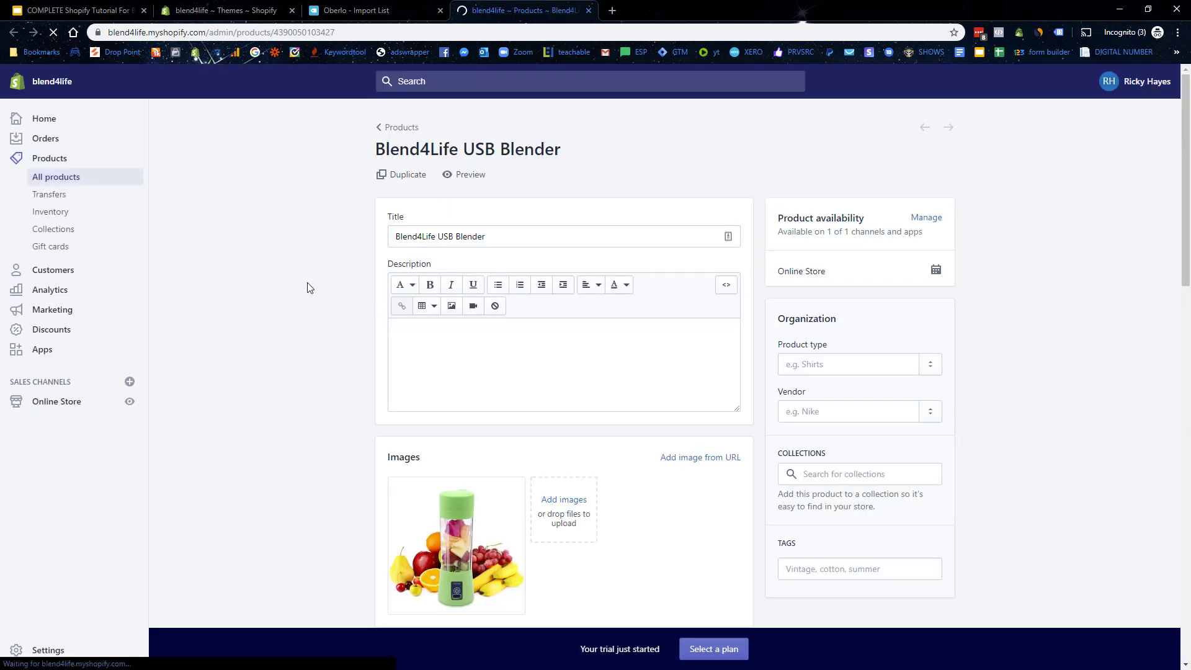
{"action": "scroll", "coordinate": [309, 288], "scroll_direction": "down", "scroll_amount": 3}
{"action": "scroll", "coordinate": [868, 382], "scroll_direction": "up", "scroll_amount": 3}
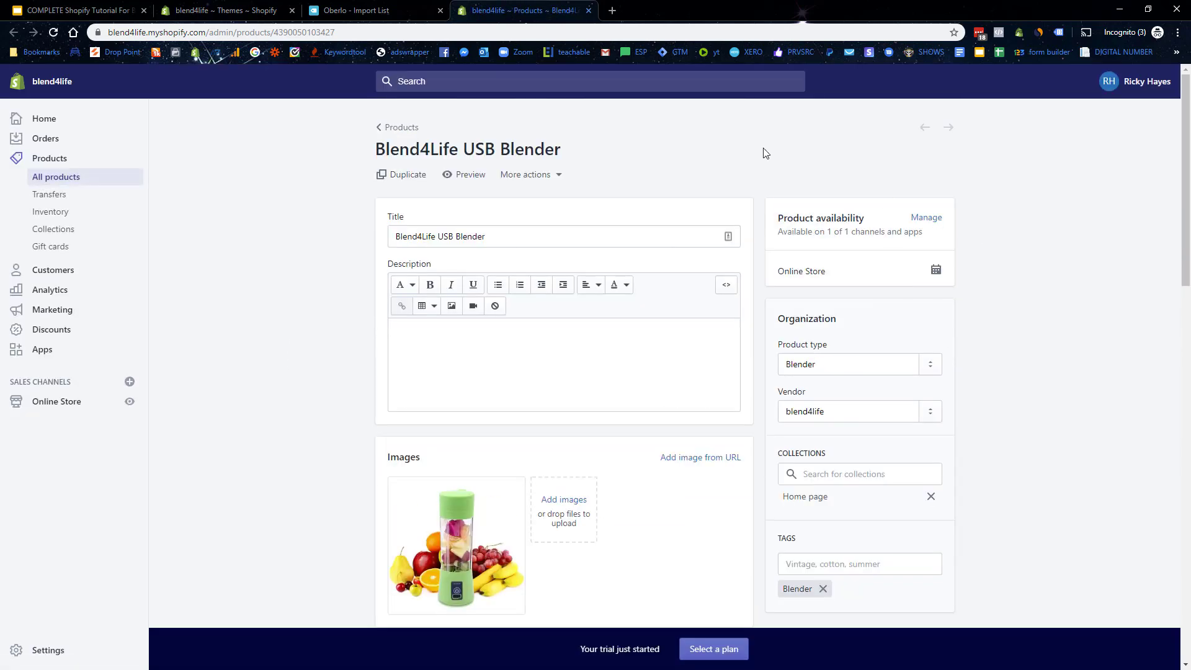
{"action": "triple_click", "coordinate": [492, 238]}
{"action": "left_click", "coordinate": [505, 346]}
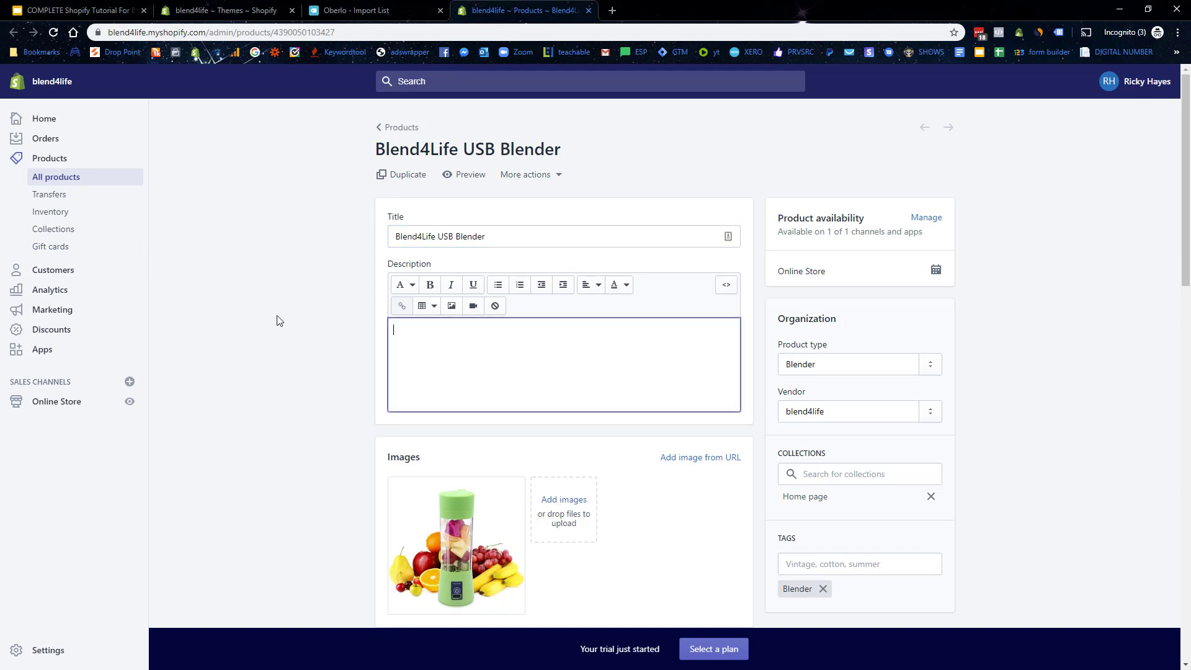
{"action": "scroll", "coordinate": [407, 303], "scroll_direction": "down", "scroll_amount": 3}
{"action": "scroll", "coordinate": [408, 304], "scroll_direction": "down", "scroll_amount": 1}
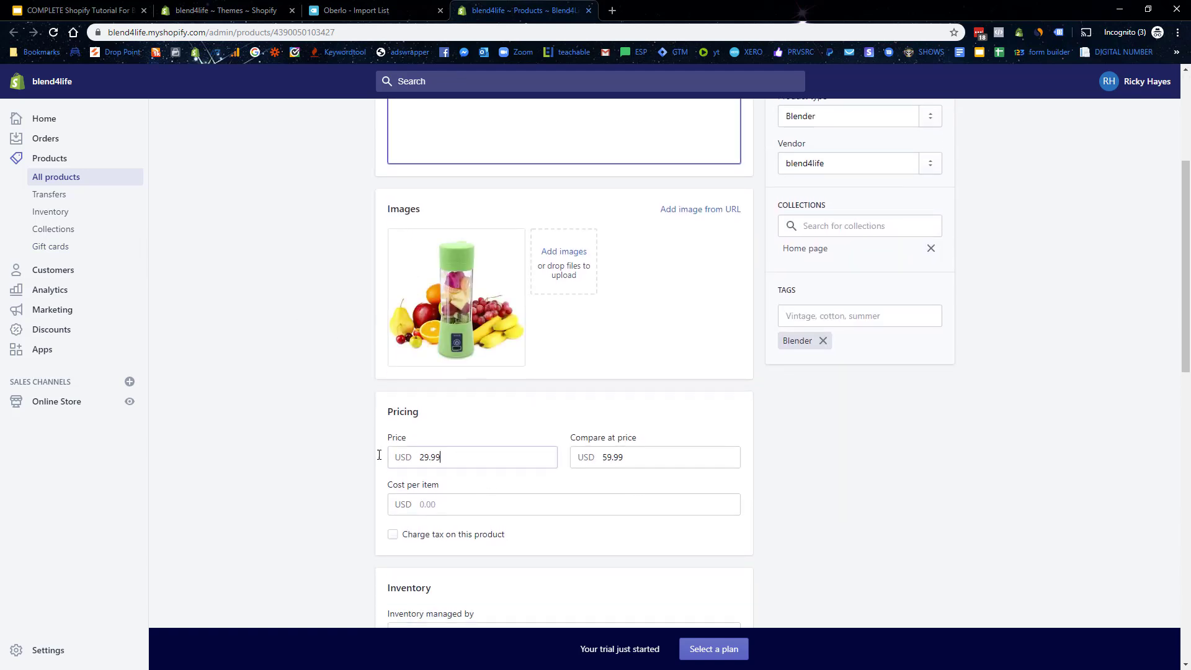
{"action": "double_click", "coordinate": [478, 458]}
Step: Look over the remaining pricing, inventory and shipping fields, then go to the BlendJet One page
{"action": "scroll", "coordinate": [321, 511], "scroll_direction": "down", "scroll_amount": 5}
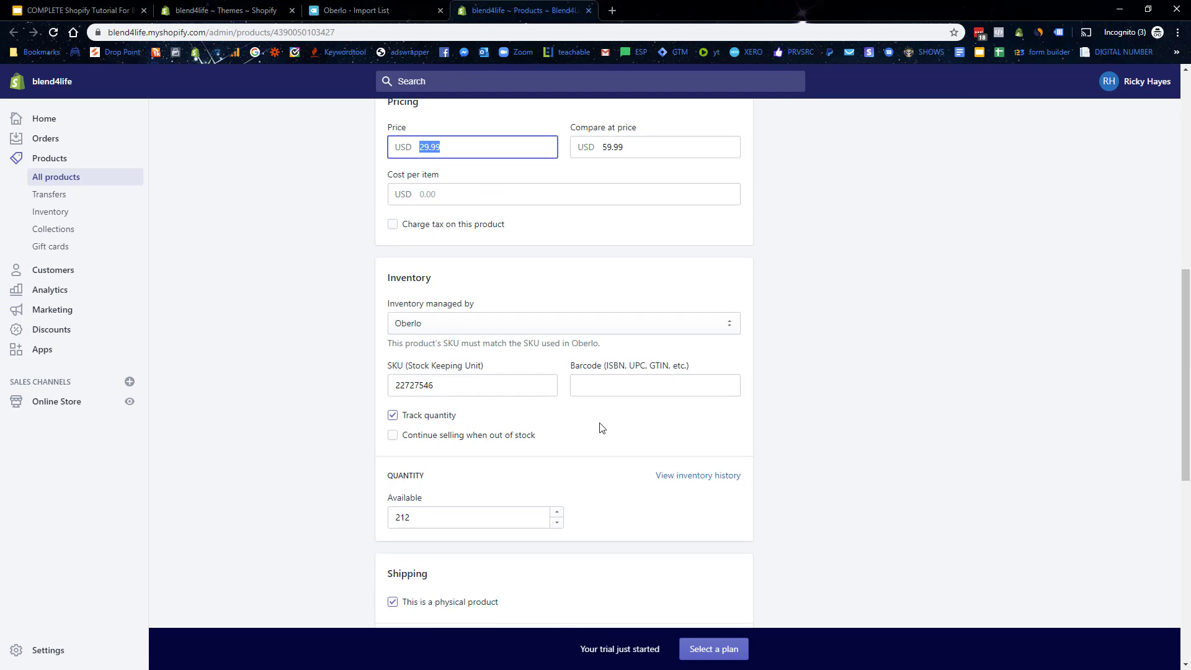
{"action": "scroll", "coordinate": [447, 388], "scroll_direction": "down", "scroll_amount": 5}
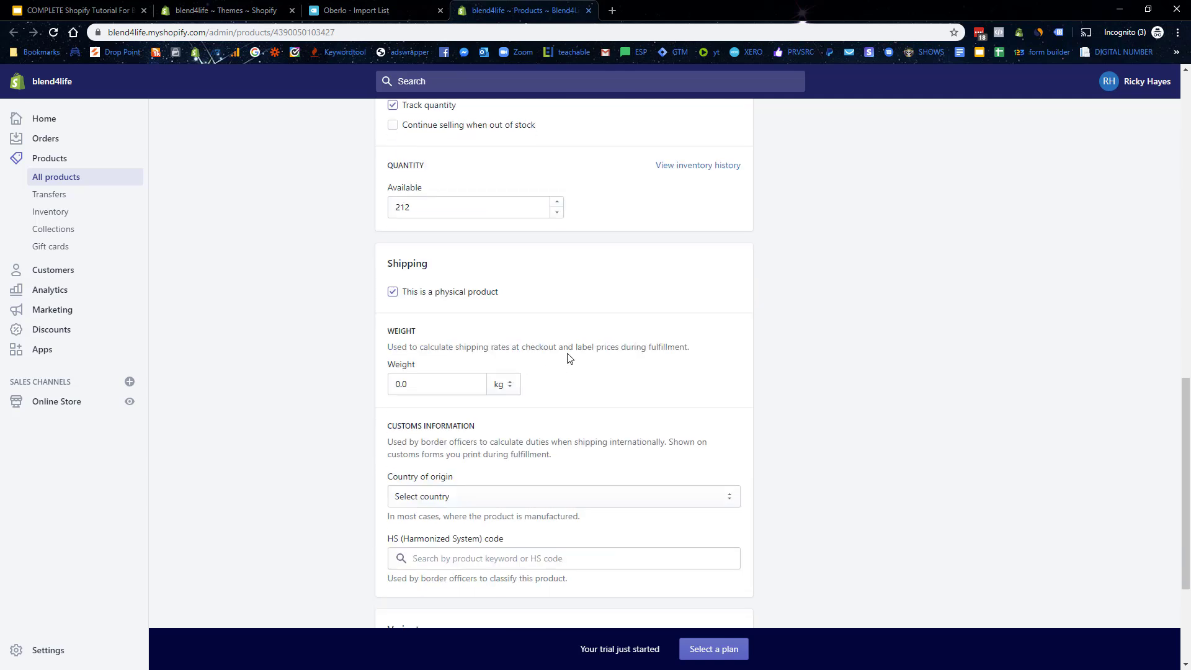
{"action": "scroll", "coordinate": [567, 354], "scroll_direction": "up", "scroll_amount": 2}
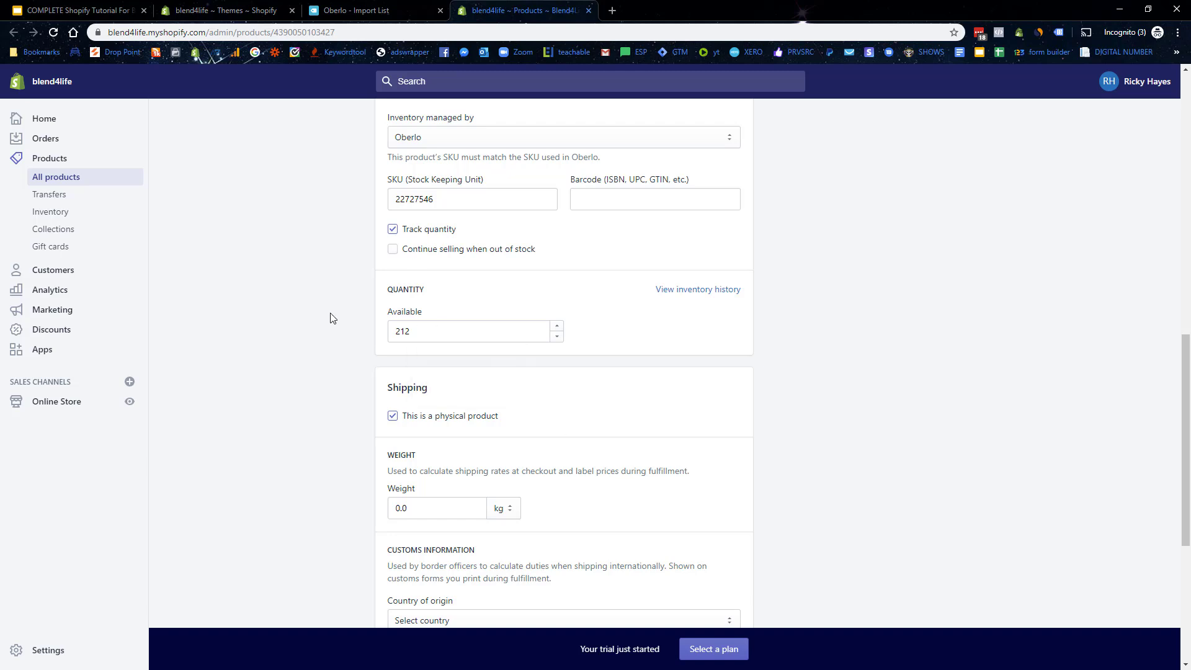
{"action": "scroll", "coordinate": [420, 340], "scroll_direction": "down", "scroll_amount": 3}
{"action": "scroll", "coordinate": [565, 342], "scroll_direction": "down", "scroll_amount": 2}
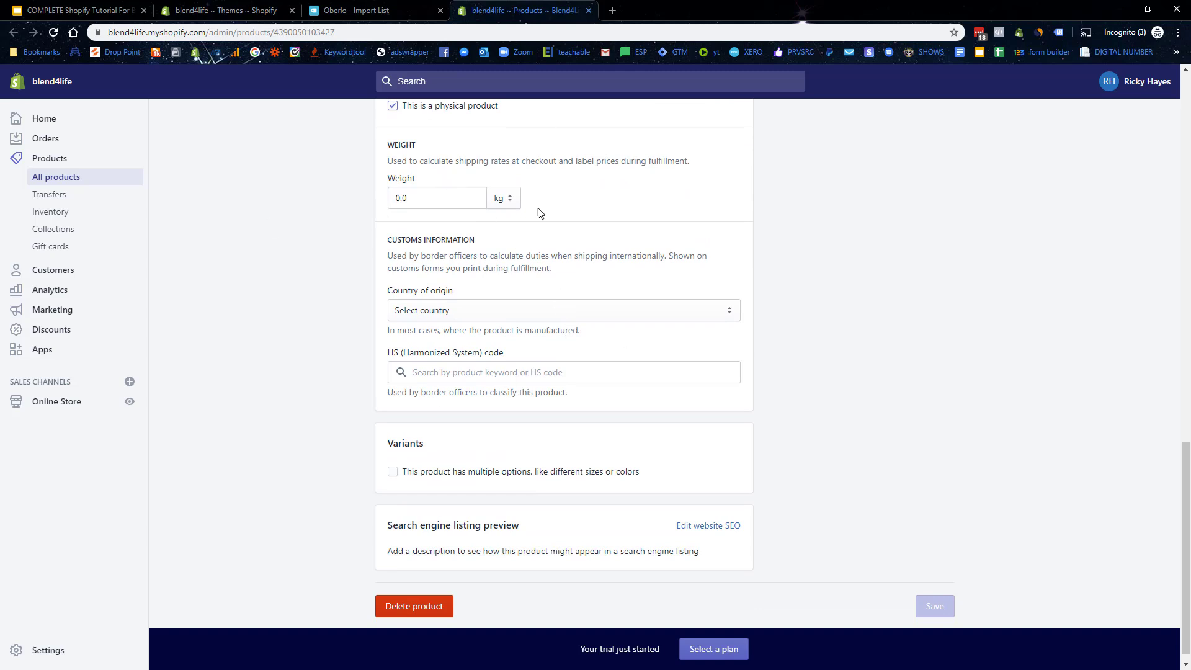
{"action": "scroll", "coordinate": [443, 366], "scroll_direction": "down", "scroll_amount": 1}
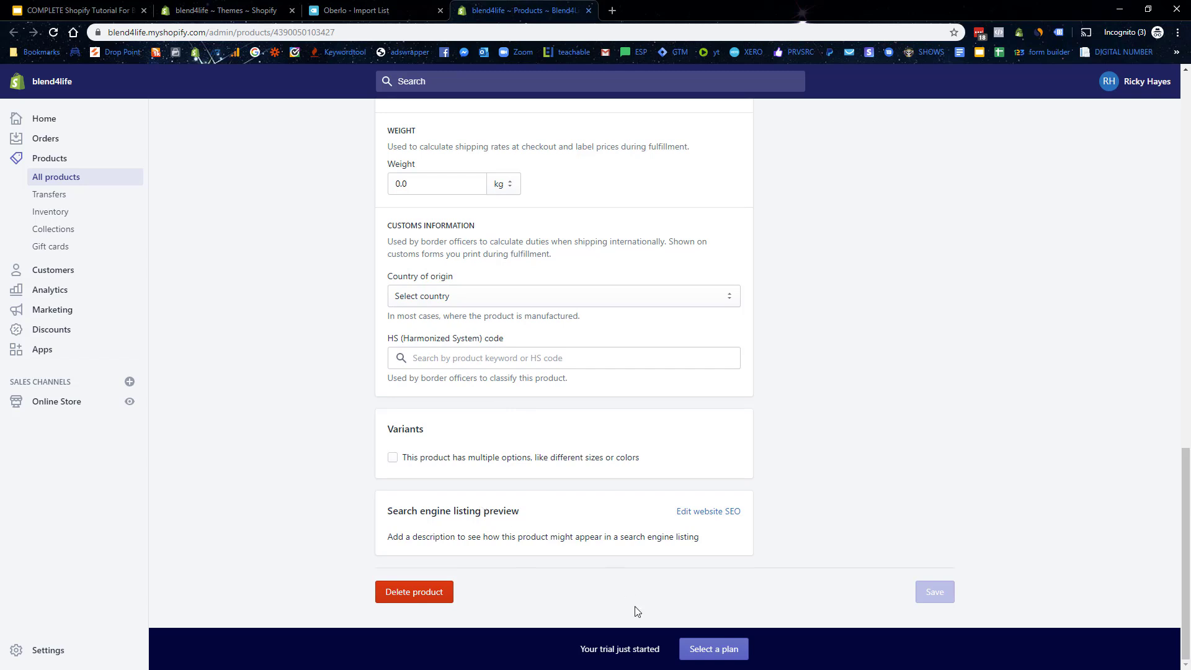
{"action": "scroll", "coordinate": [806, 436], "scroll_direction": "up", "scroll_amount": 2}
{"action": "scroll", "coordinate": [807, 436], "scroll_direction": "down", "scroll_amount": 2}
{"action": "left_click_drag", "start_coordinate": [421, 512], "coordinate": [569, 517]}
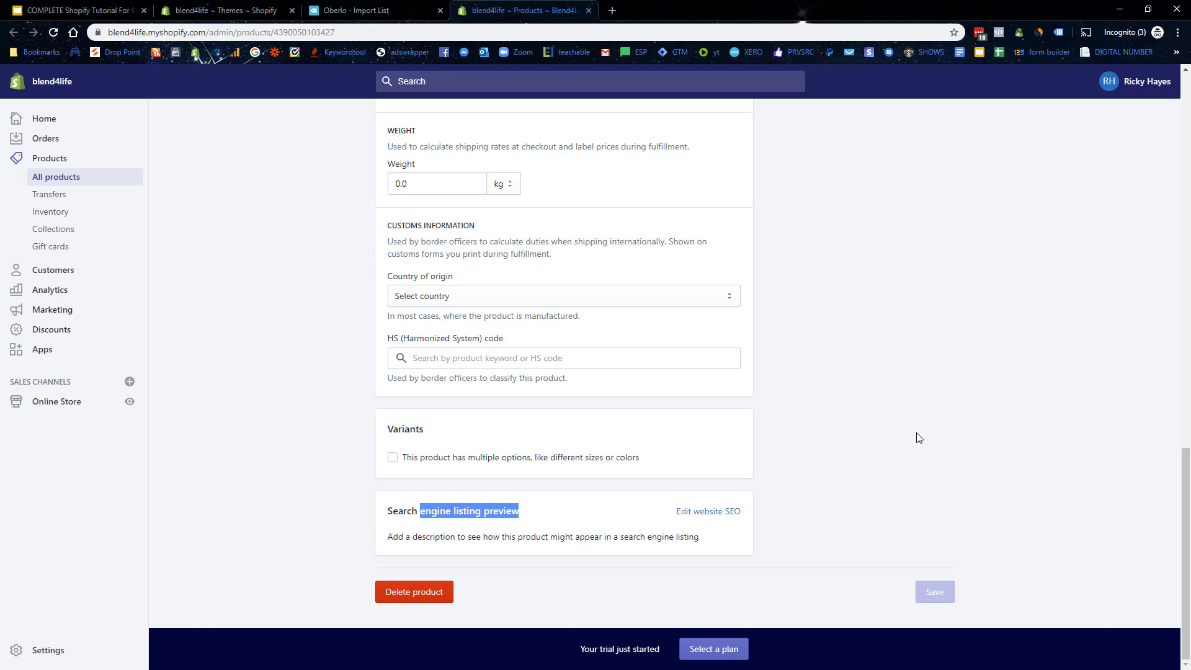
{"action": "scroll", "coordinate": [917, 439], "scroll_direction": "up", "scroll_amount": 12}
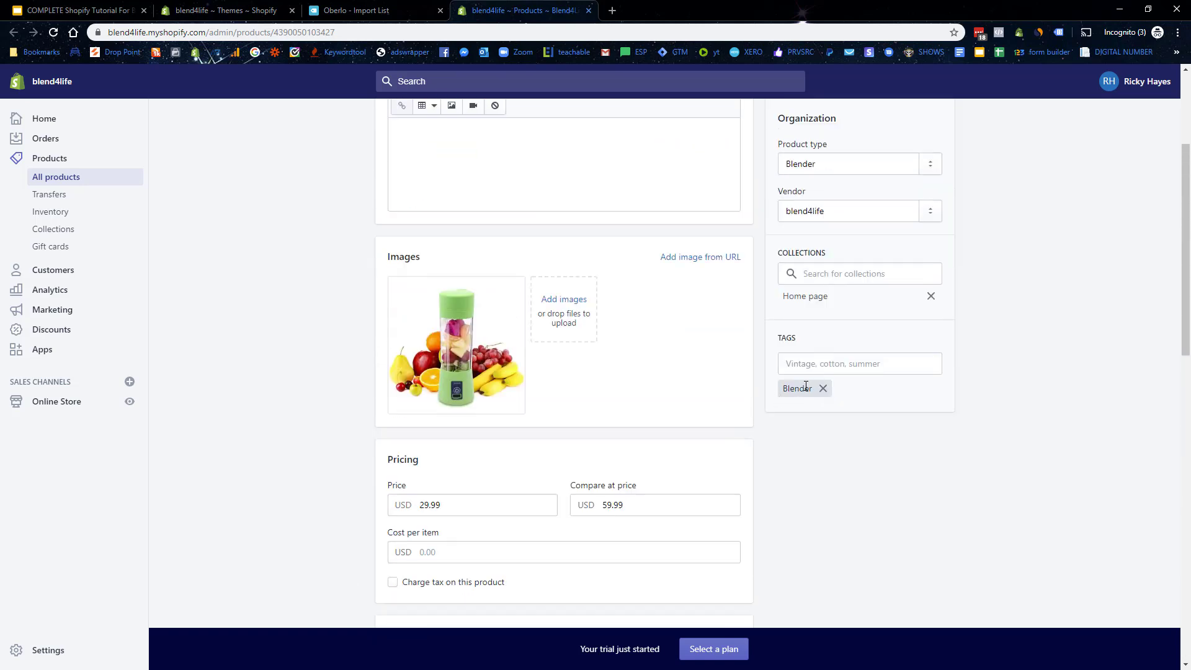
{"action": "scroll", "coordinate": [861, 306], "scroll_direction": "up", "scroll_amount": 1}
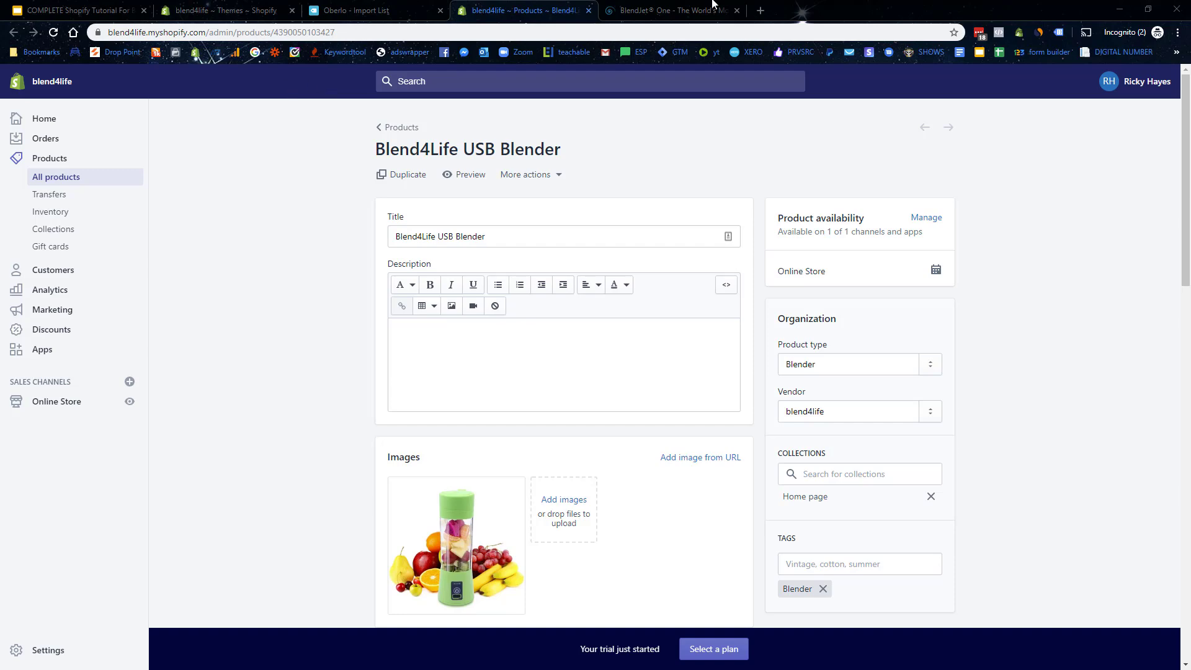
{"action": "left_click", "coordinate": [670, 11]}
{"action": "left_click_drag", "start_coordinate": [1174, 394], "coordinate": [1161, 122]}
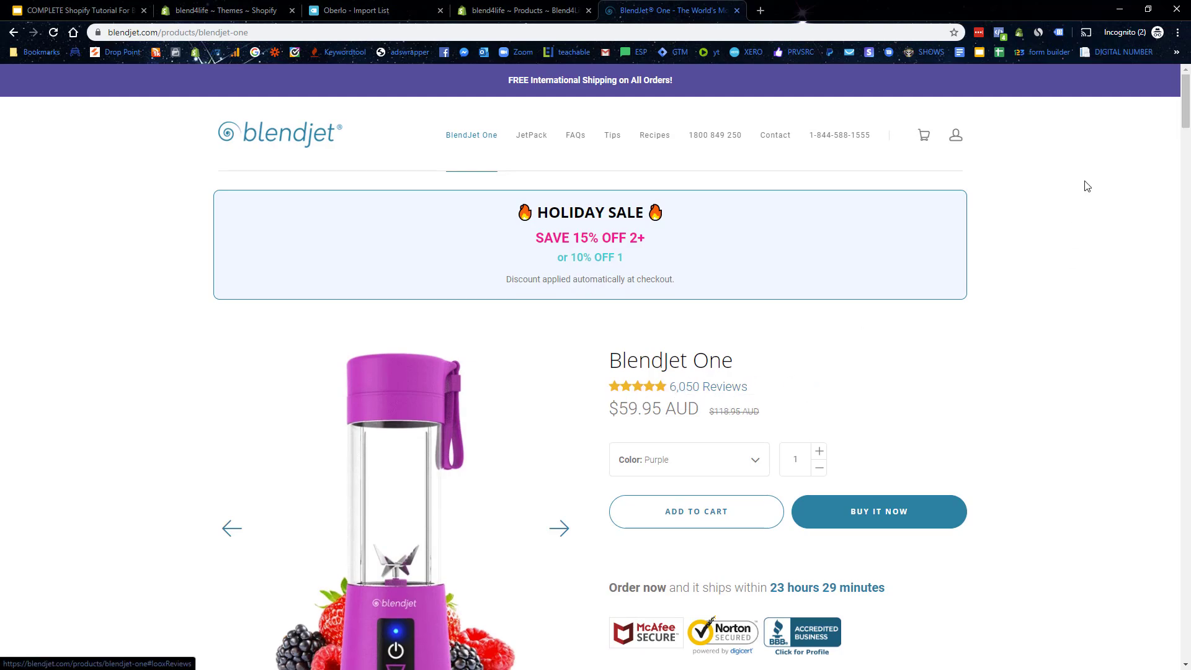
{"action": "left_click_drag", "start_coordinate": [1184, 103], "coordinate": [1182, 494]}
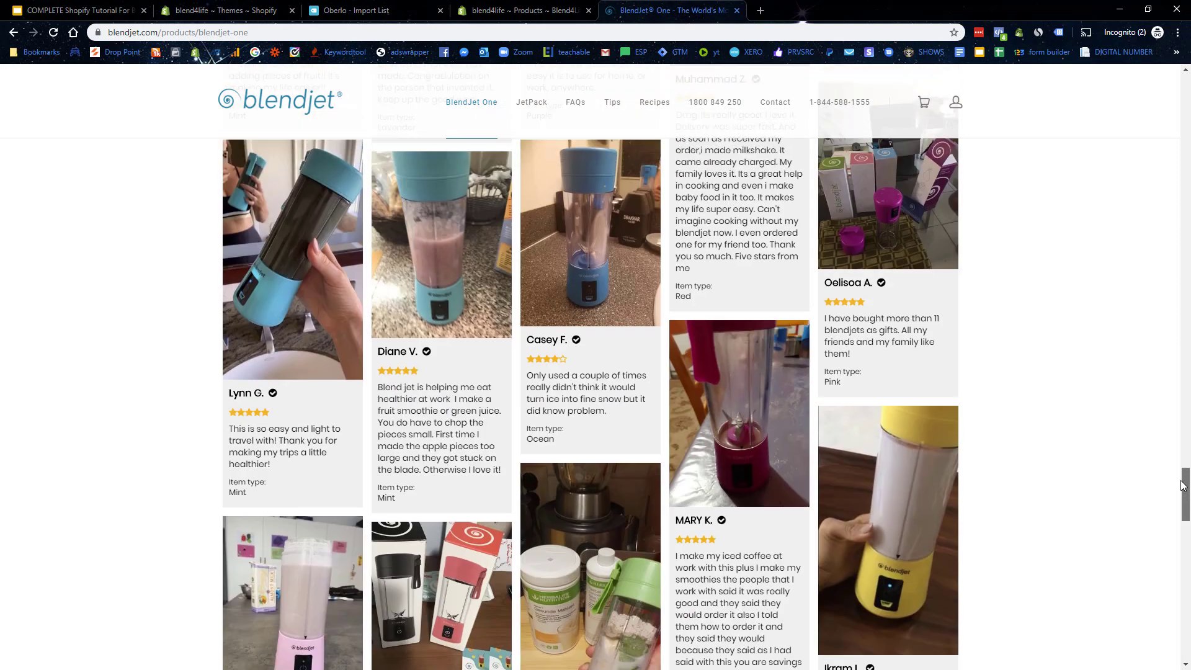
{"action": "scroll", "coordinate": [374, 375], "scroll_direction": "up", "scroll_amount": 1}
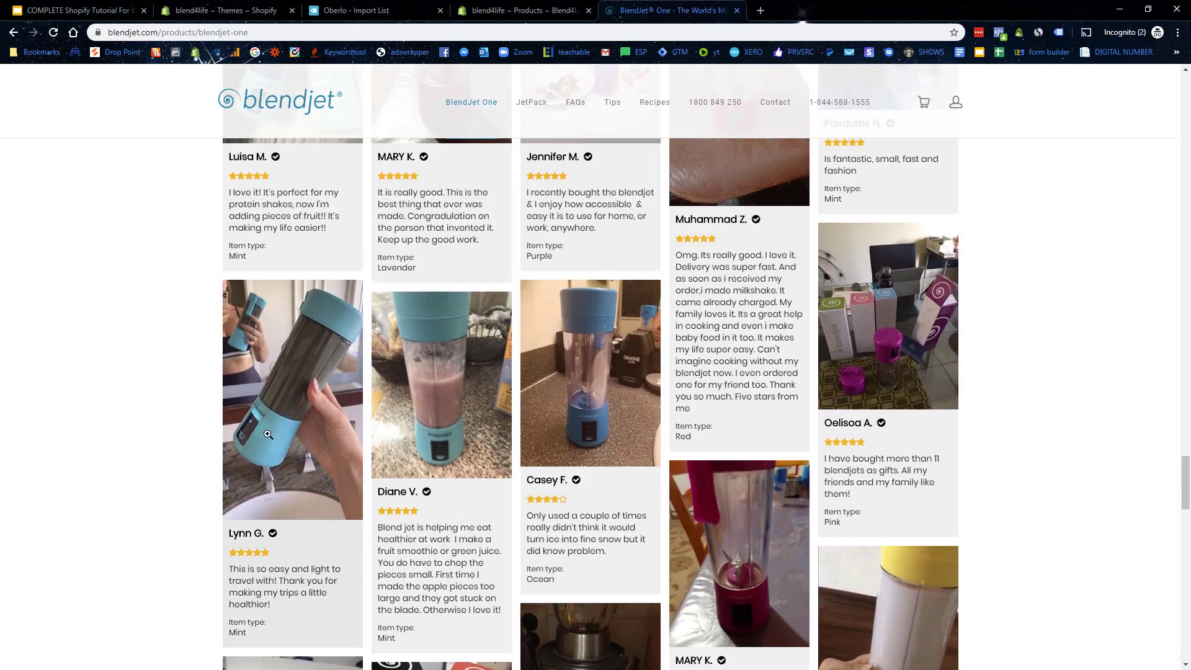
{"action": "left_click", "coordinate": [633, 371]}
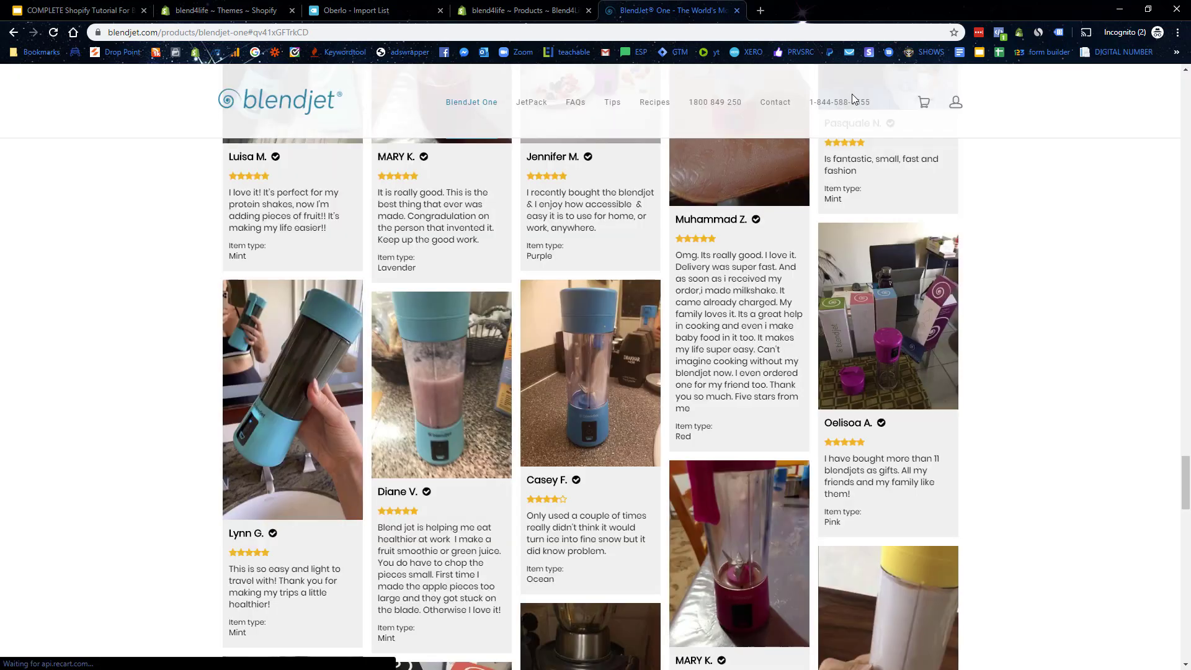
{"action": "left_click", "coordinate": [847, 82]}
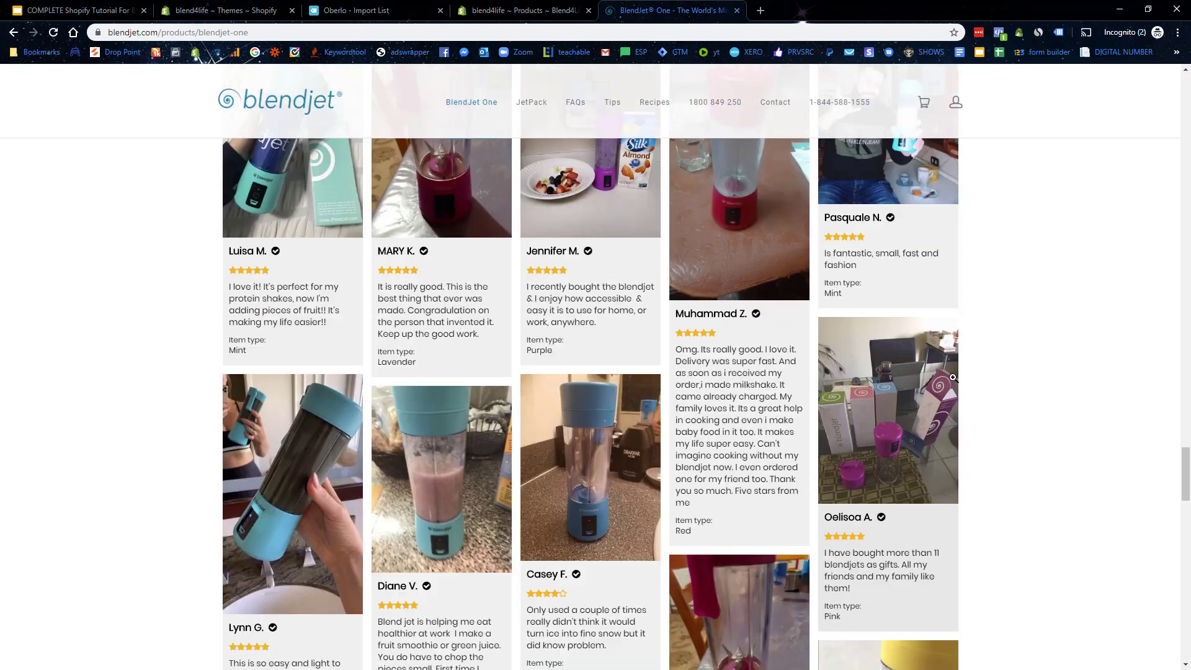
{"action": "scroll", "coordinate": [869, 310], "scroll_direction": "up", "scroll_amount": 4}
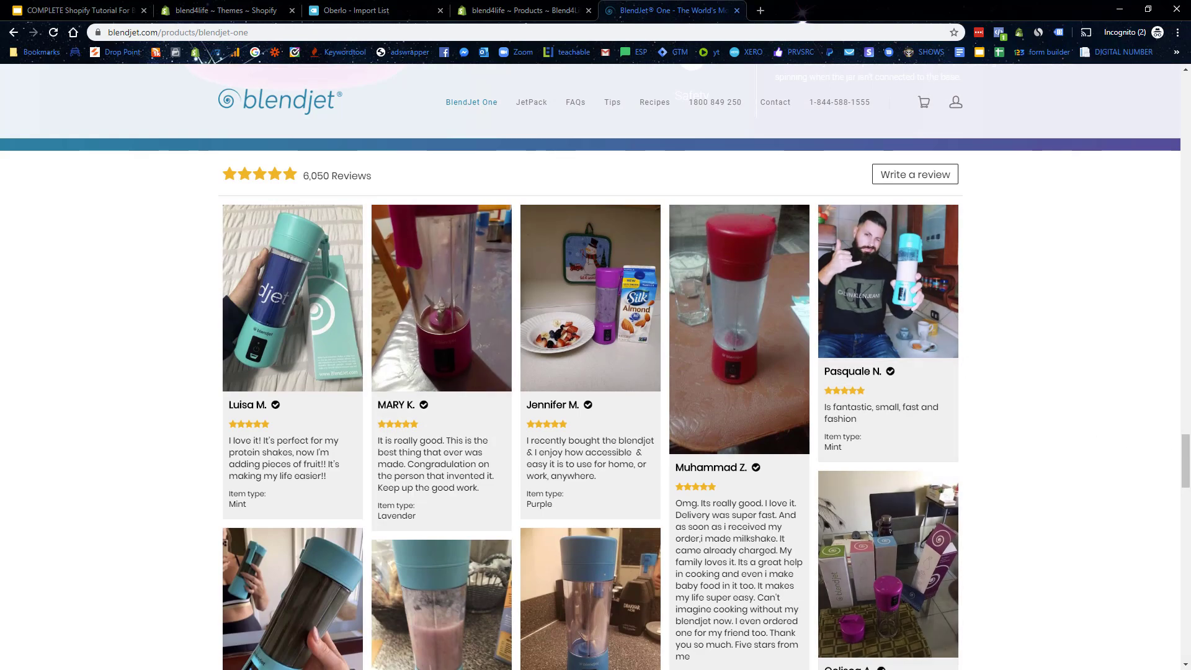
Step: Find the BlendJet One description and copy its opening paragraph
{"action": "scroll", "coordinate": [469, 513], "scroll_direction": "up", "scroll_amount": 6}
{"action": "scroll", "coordinate": [596, 372], "scroll_direction": "up", "scroll_amount": 20}
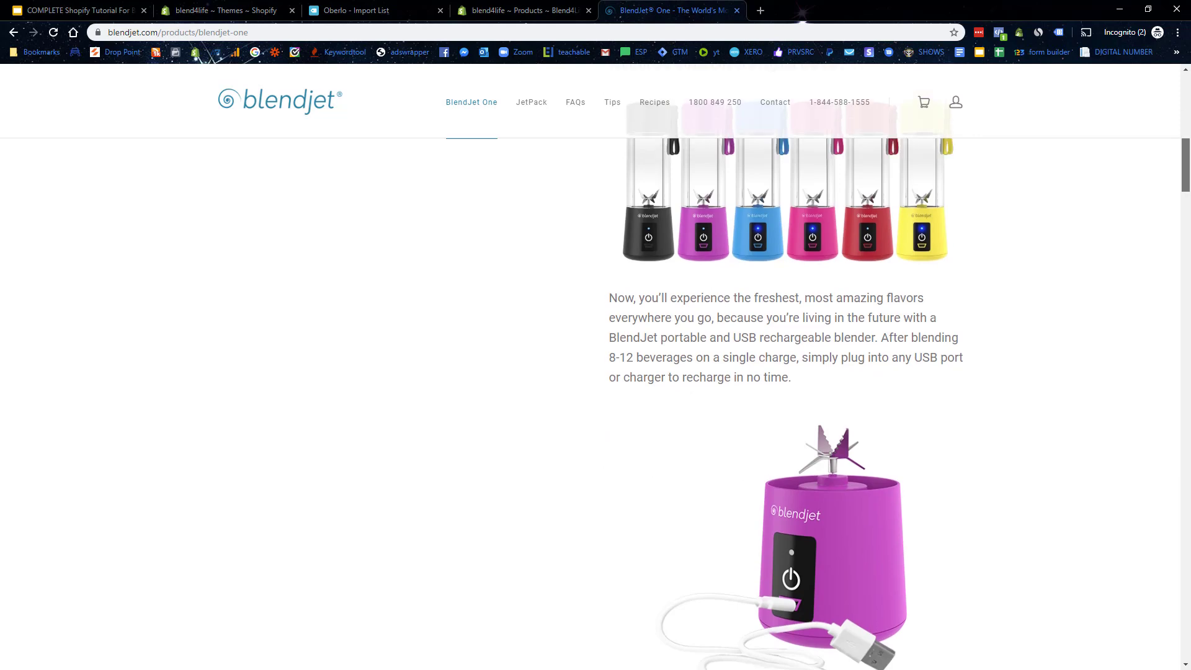
{"action": "scroll", "coordinate": [788, 372], "scroll_direction": "up", "scroll_amount": 5}
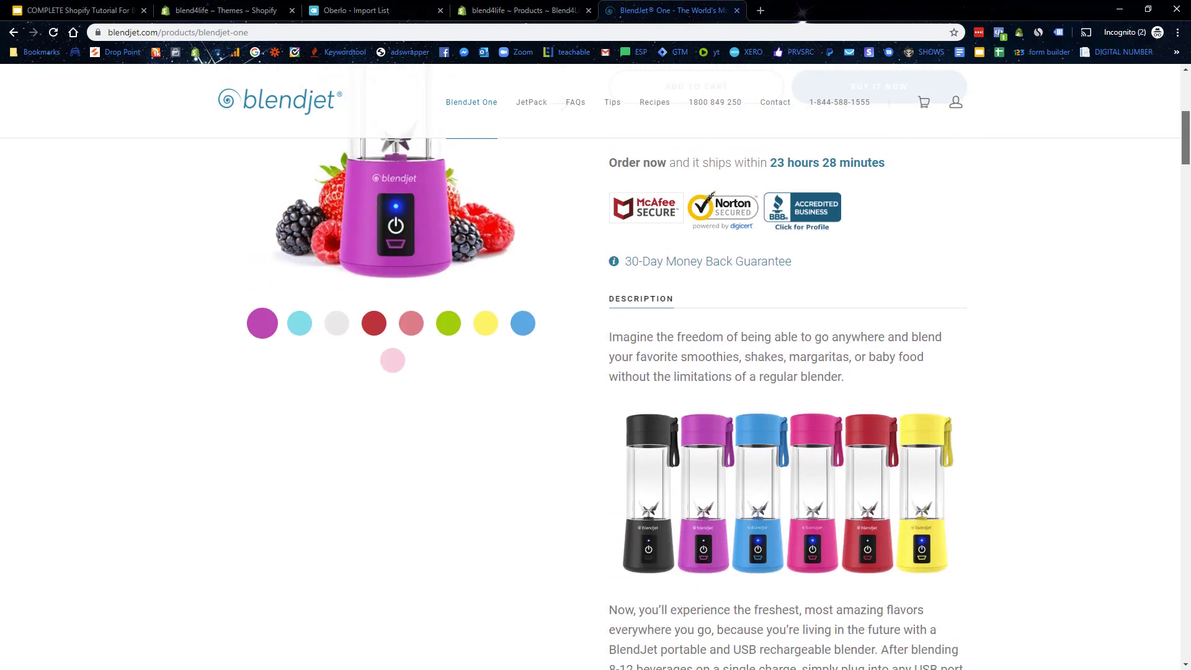
{"action": "scroll", "coordinate": [596, 372], "scroll_direction": "down", "scroll_amount": 1}
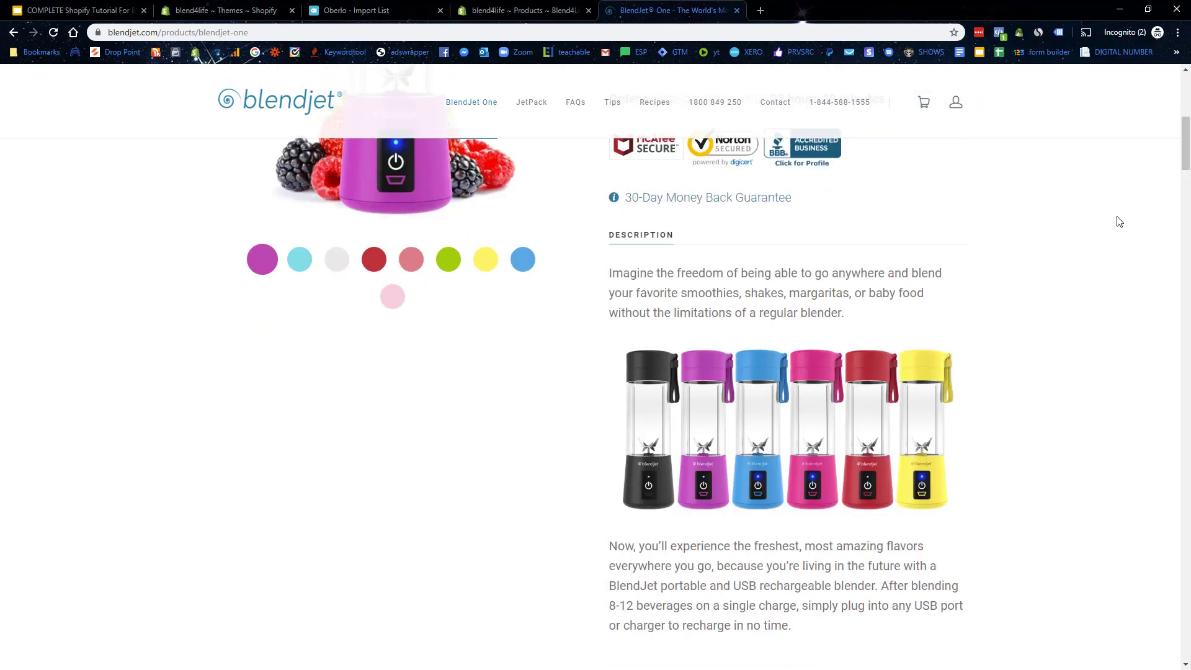
{"action": "scroll", "coordinate": [807, 415], "scroll_direction": "down", "scroll_amount": 6}
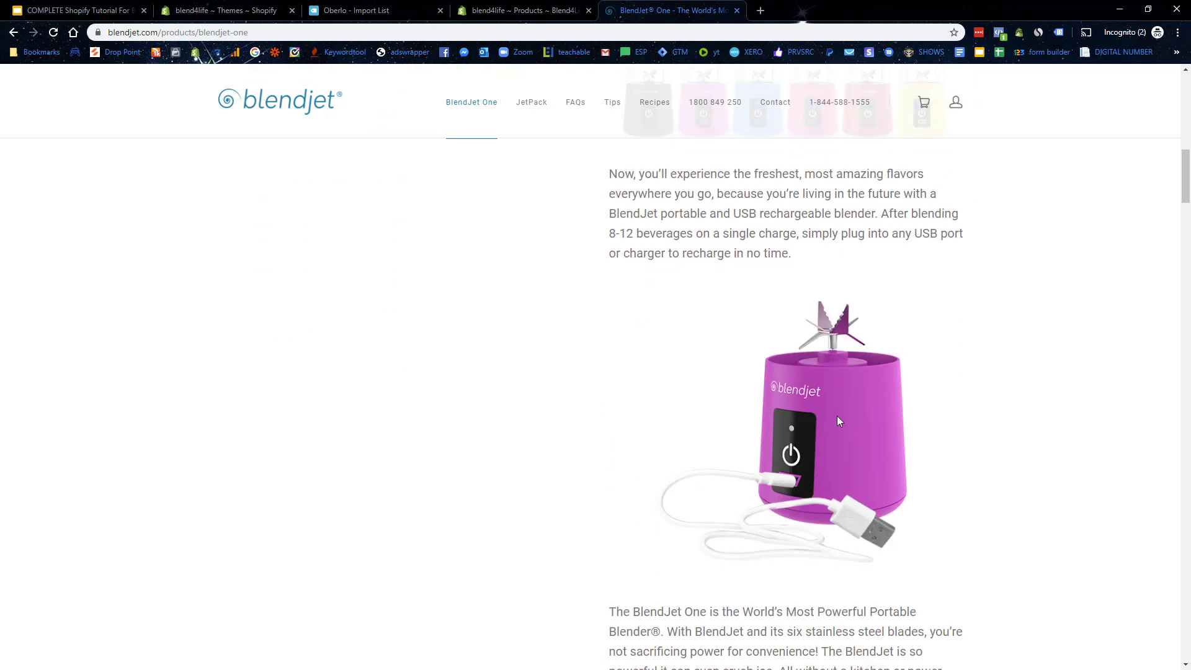
{"action": "scroll", "coordinate": [959, 484], "scroll_direction": "down", "scroll_amount": 7}
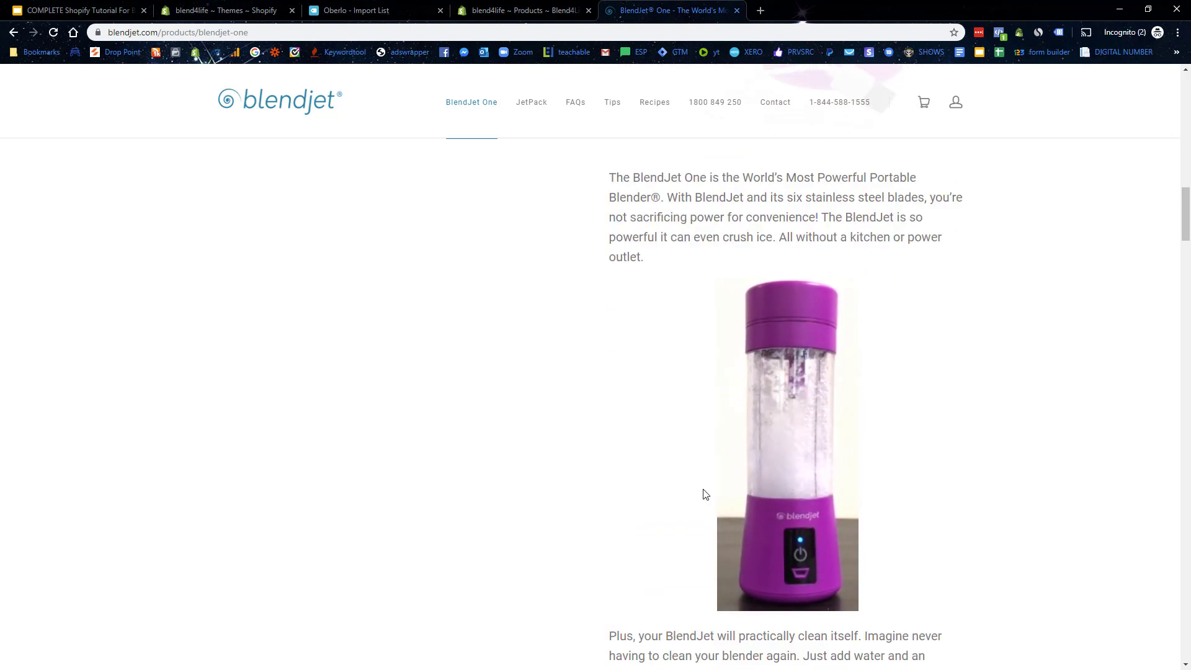
{"action": "scroll", "coordinate": [788, 381], "scroll_direction": "down", "scroll_amount": 8}
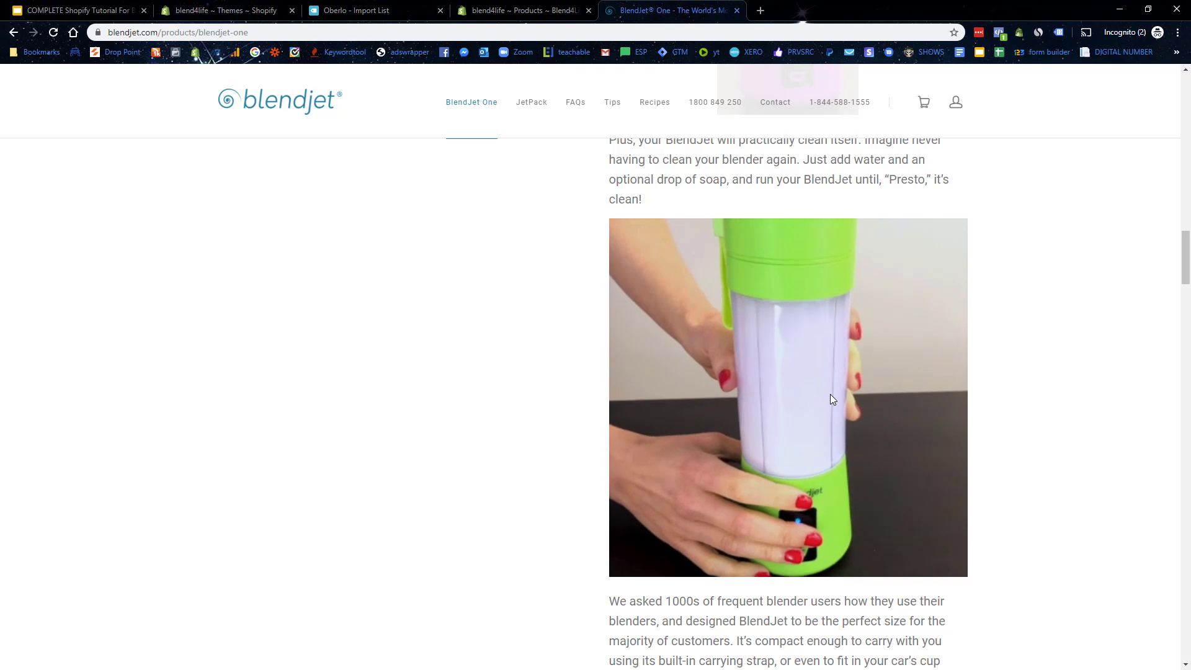
{"action": "scroll", "coordinate": [830, 393], "scroll_direction": "down", "scroll_amount": 2}
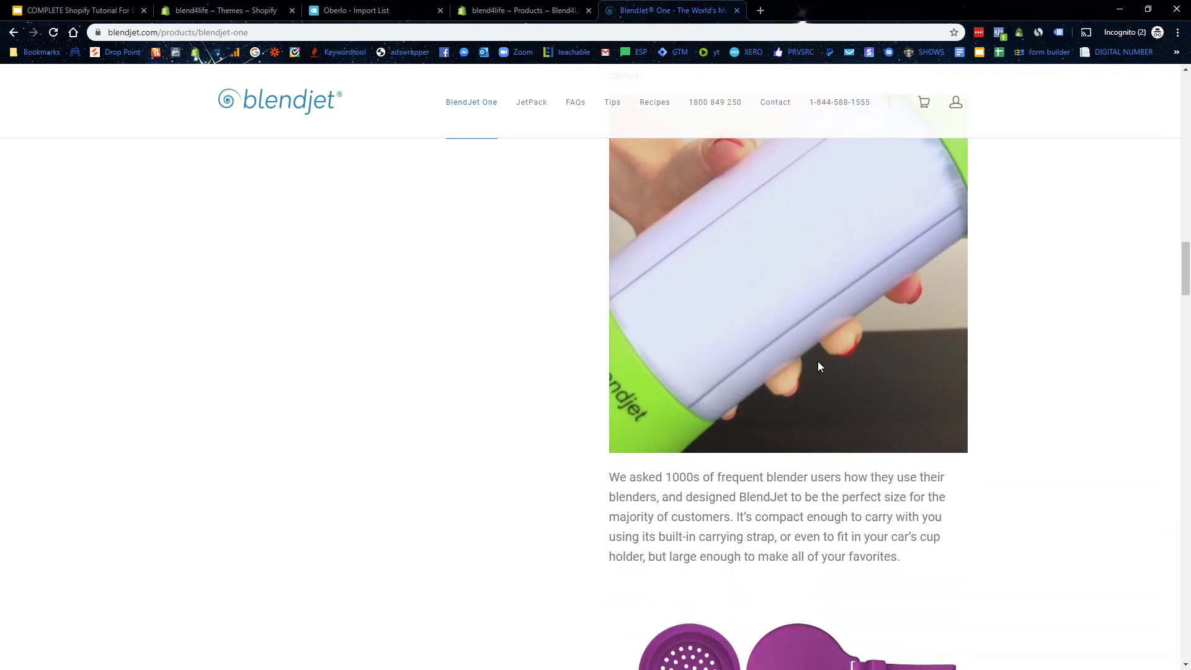
{"action": "scroll", "coordinate": [817, 366], "scroll_direction": "down", "scroll_amount": 5}
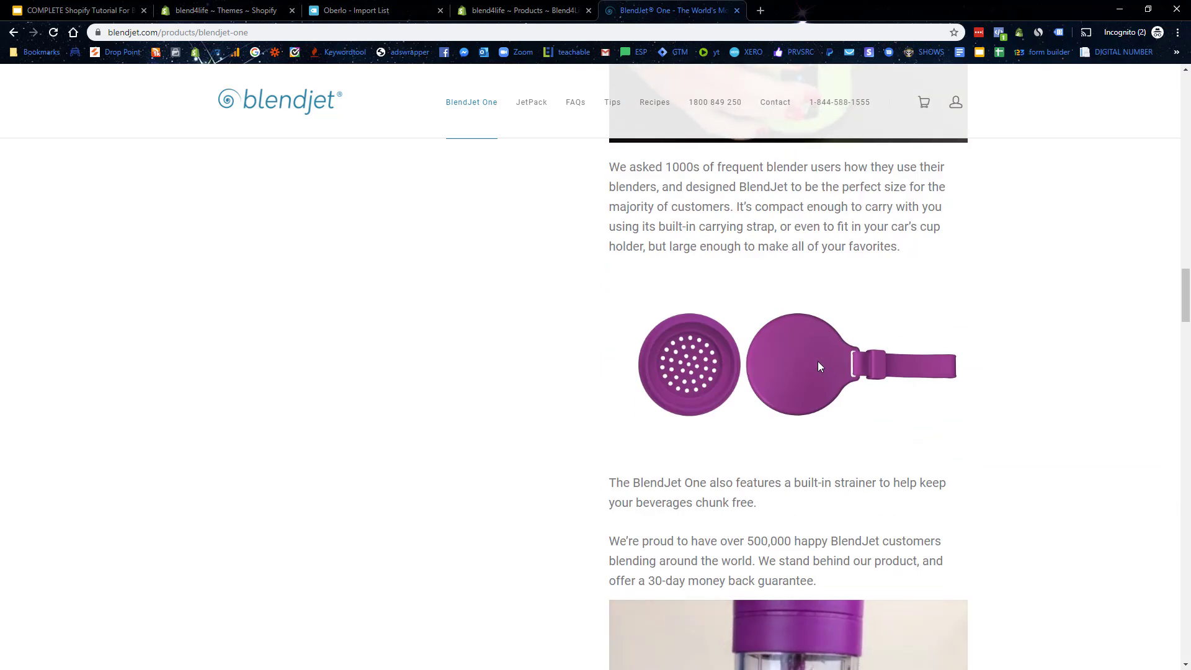
{"action": "scroll", "coordinate": [818, 363], "scroll_direction": "down", "scroll_amount": 6}
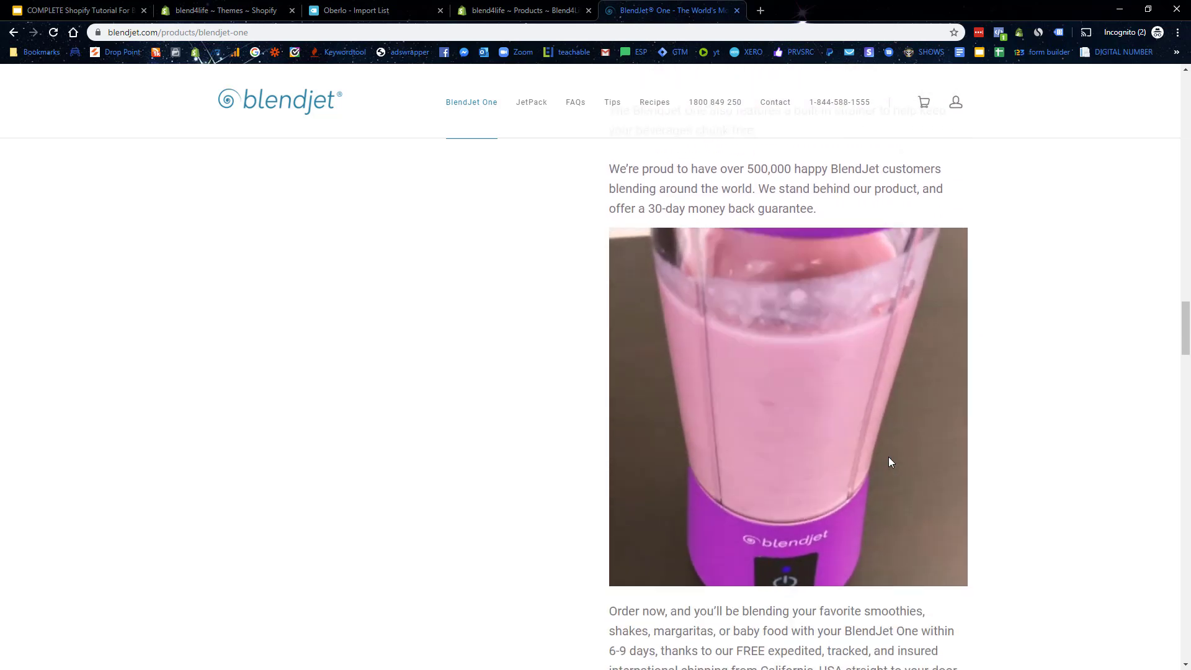
{"action": "scroll", "coordinate": [890, 459], "scroll_direction": "down", "scroll_amount": 7}
{"action": "scroll", "coordinate": [890, 459], "scroll_direction": "up", "scroll_amount": 3}
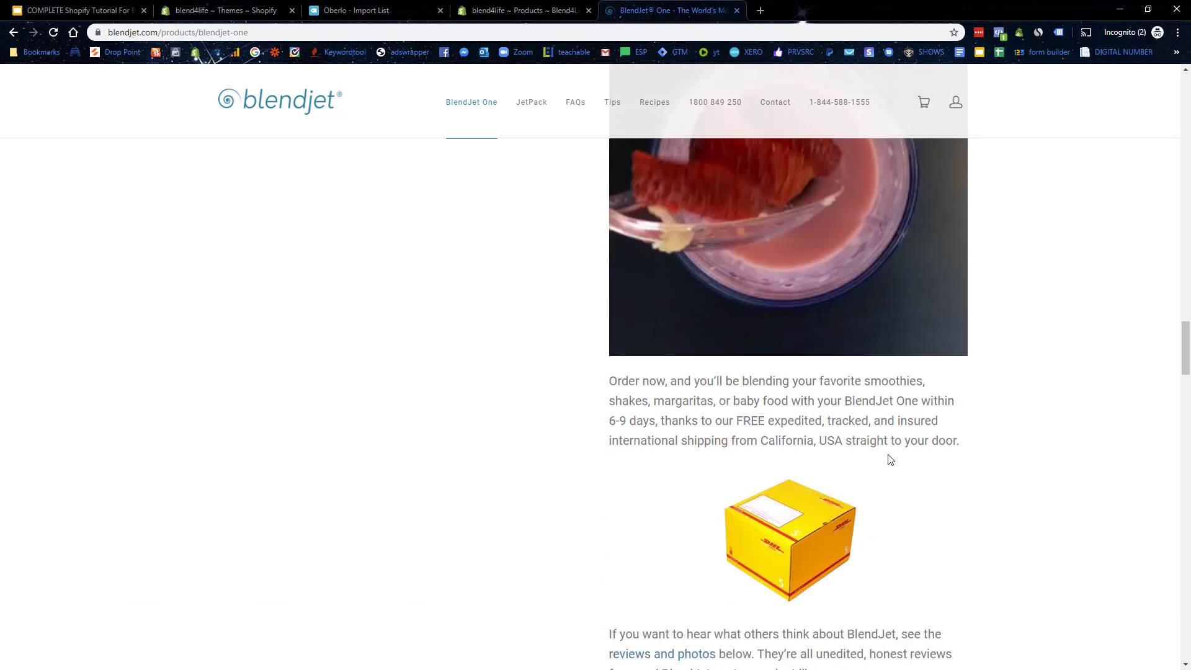
{"action": "scroll", "coordinate": [890, 459], "scroll_direction": "up", "scroll_amount": 2}
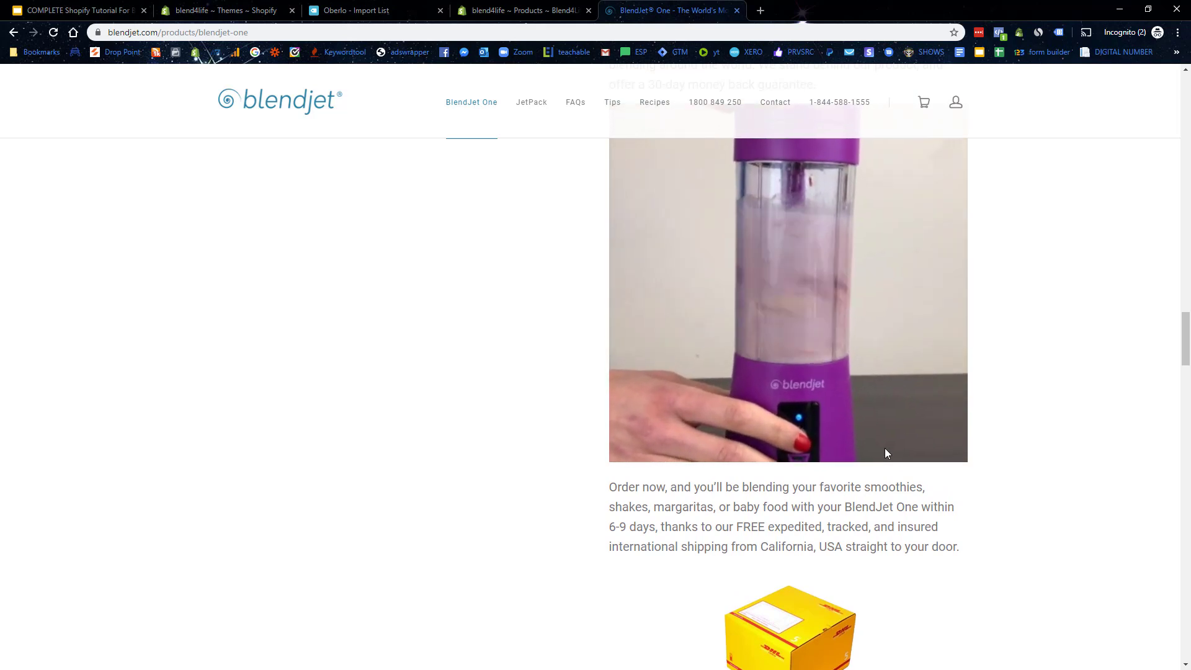
{"action": "scroll", "coordinate": [886, 453], "scroll_direction": "down", "scroll_amount": 12}
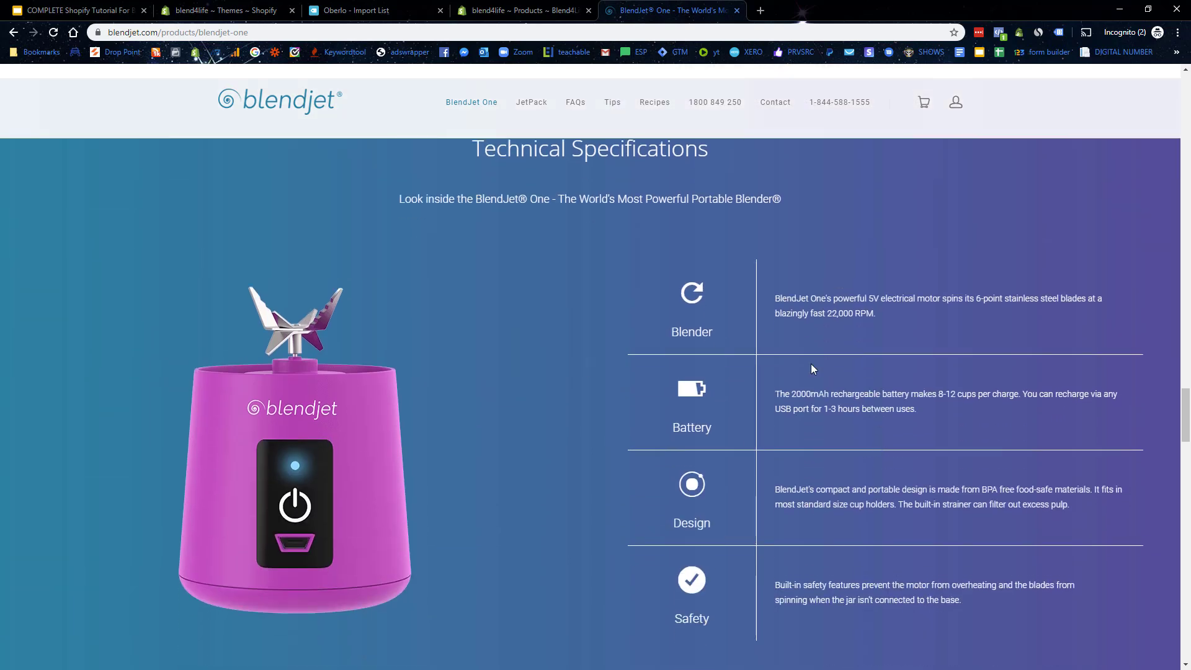
{"action": "scroll", "coordinate": [803, 445], "scroll_direction": "down", "scroll_amount": 2}
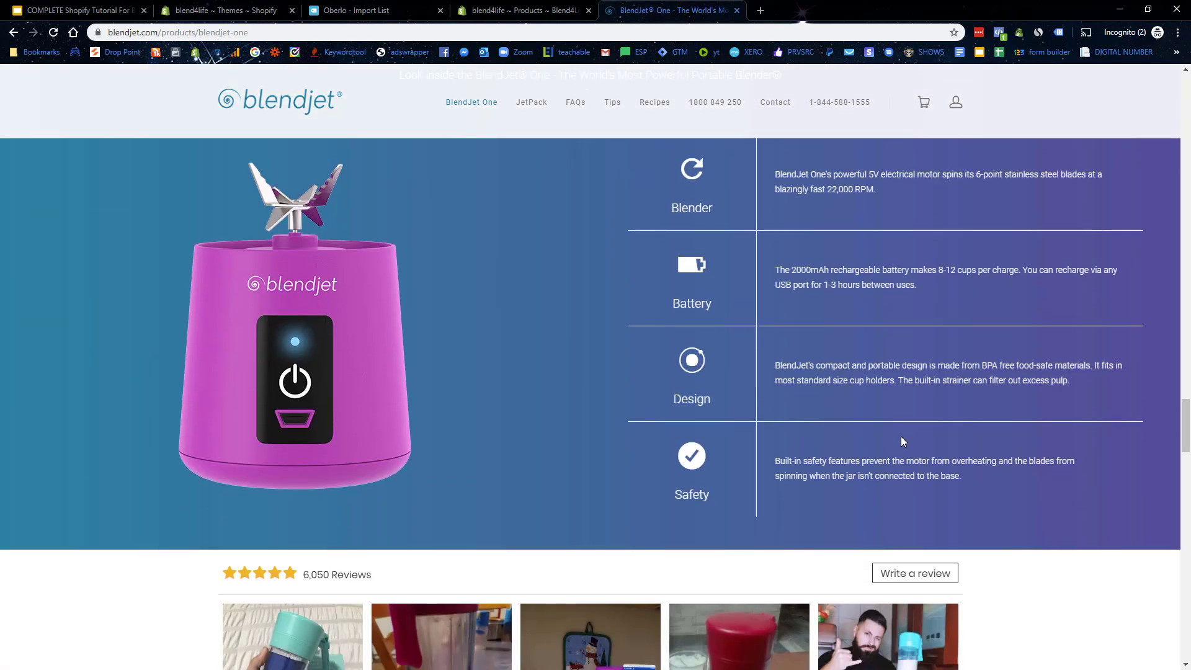
{"action": "scroll", "coordinate": [900, 392], "scroll_direction": "up", "scroll_amount": 4}
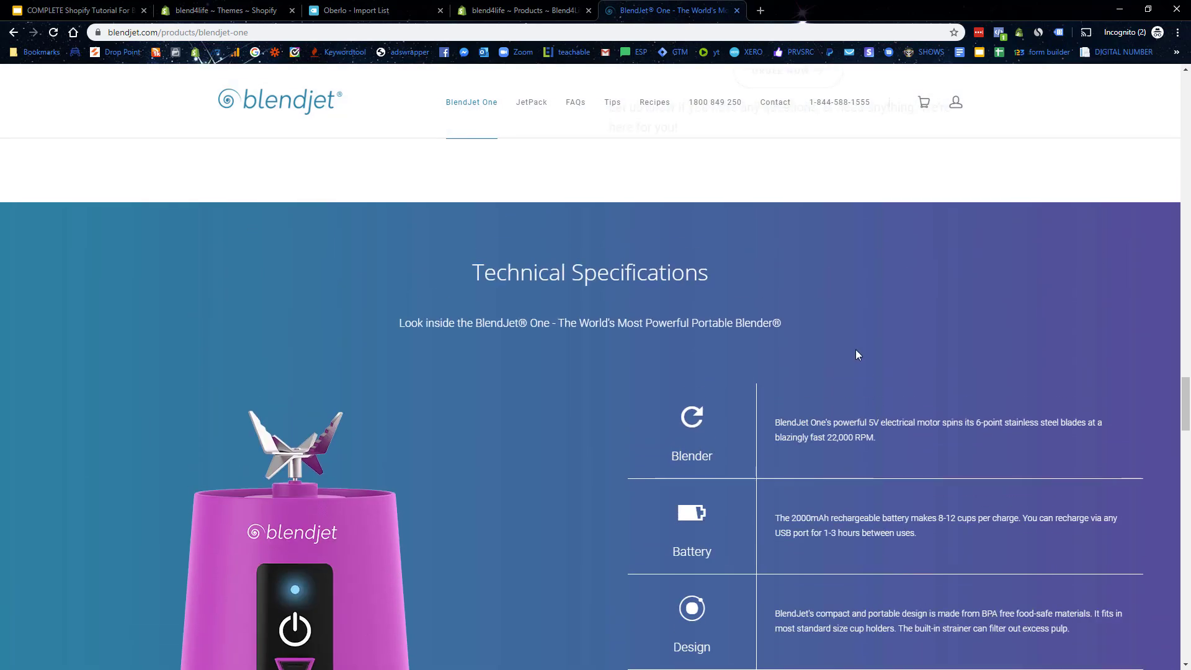
{"action": "scroll", "coordinate": [856, 355], "scroll_direction": "up", "scroll_amount": 18}
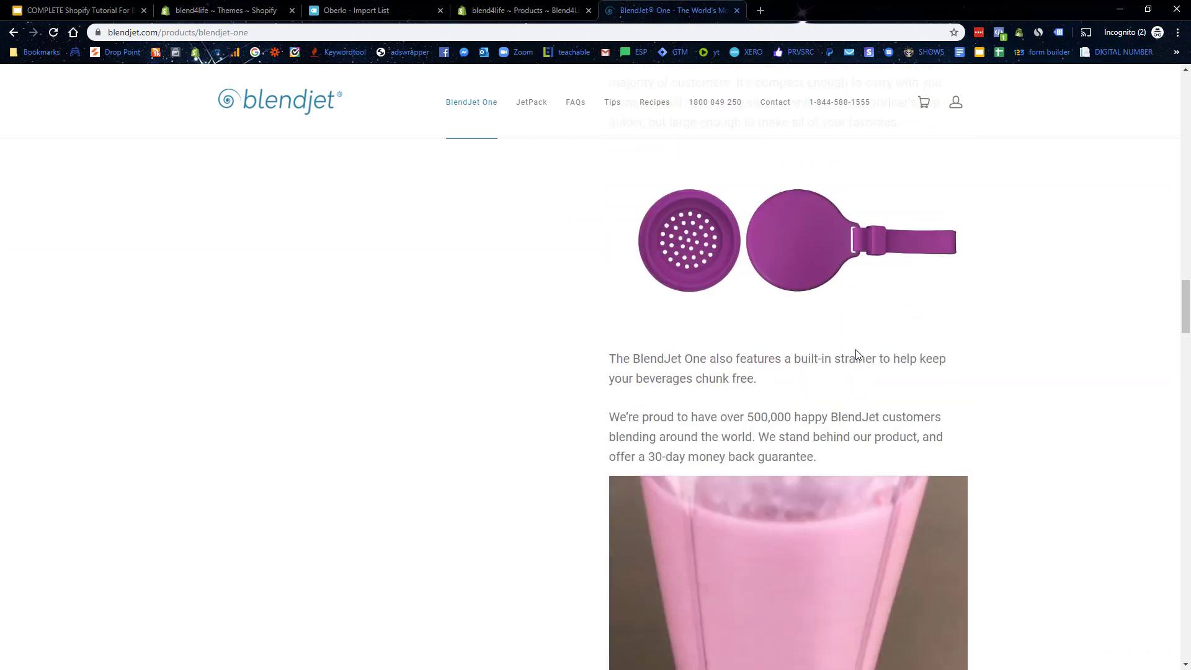
{"action": "scroll", "coordinate": [856, 355], "scroll_direction": "up", "scroll_amount": 13}
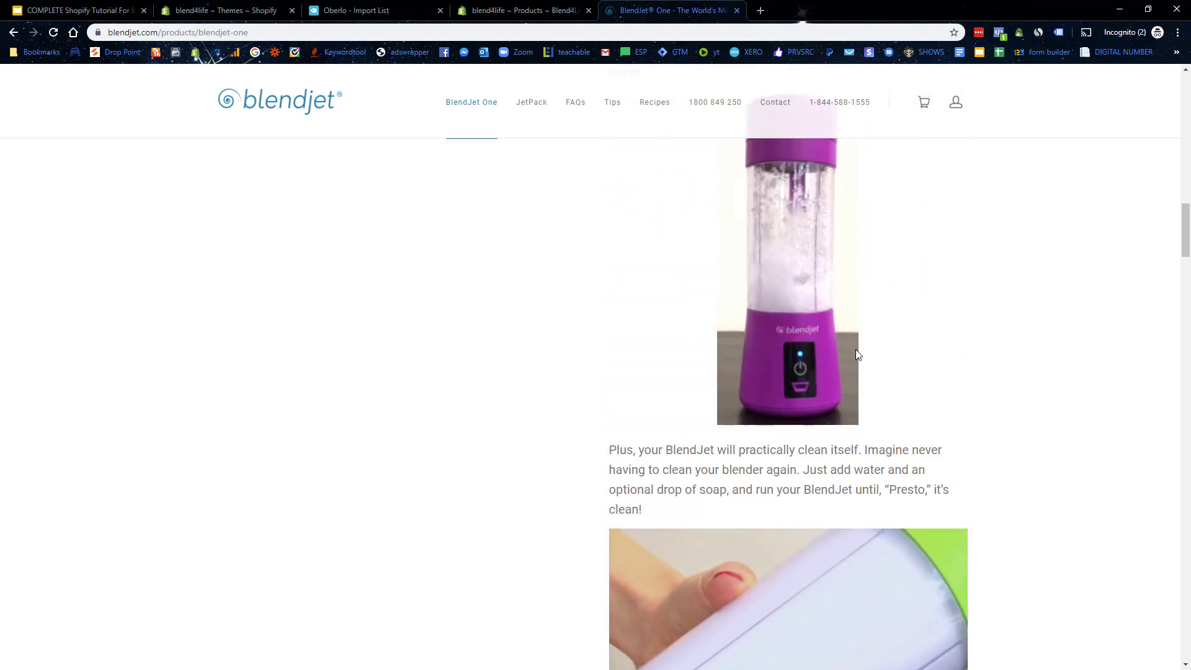
{"action": "scroll", "coordinate": [856, 353], "scroll_direction": "up", "scroll_amount": 11}
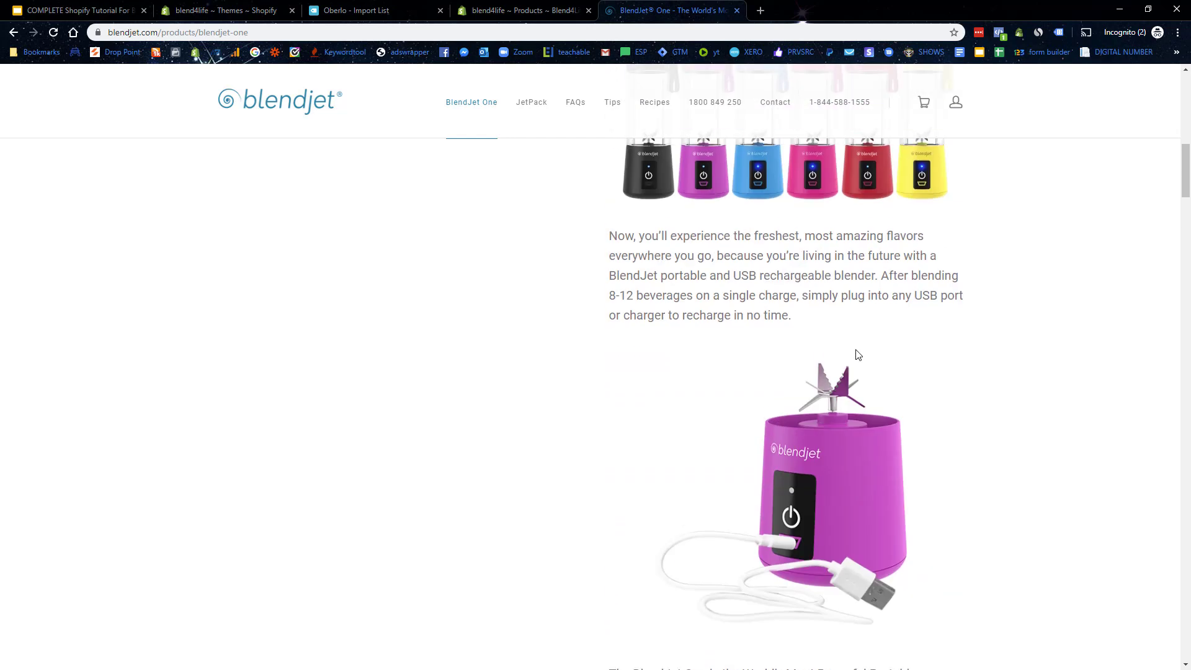
{"action": "scroll", "coordinate": [857, 353], "scroll_direction": "up", "scroll_amount": 5}
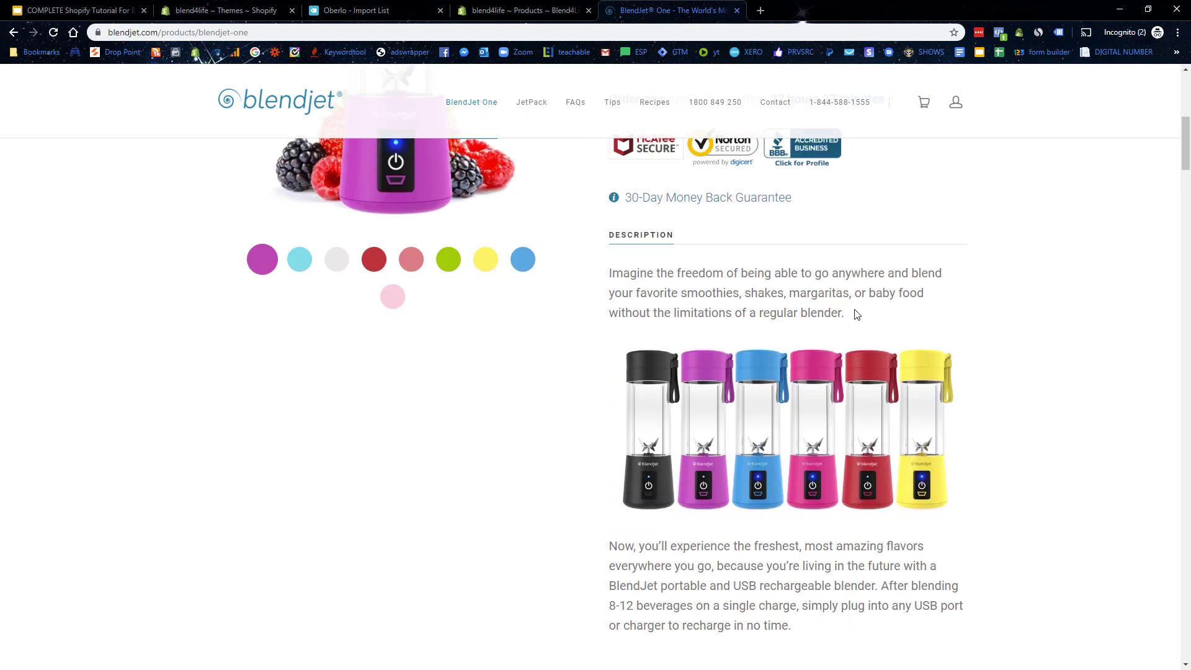
{"action": "left_click_drag", "start_coordinate": [856, 314], "coordinate": [610, 273]}
{"action": "key", "text": "ctrl+c"}
Step: Paste the BlendJet paragraph into the description and write an 'Introducing The Blend4Life USB Blender...' sentence
{"action": "left_click", "coordinate": [558, 10]}
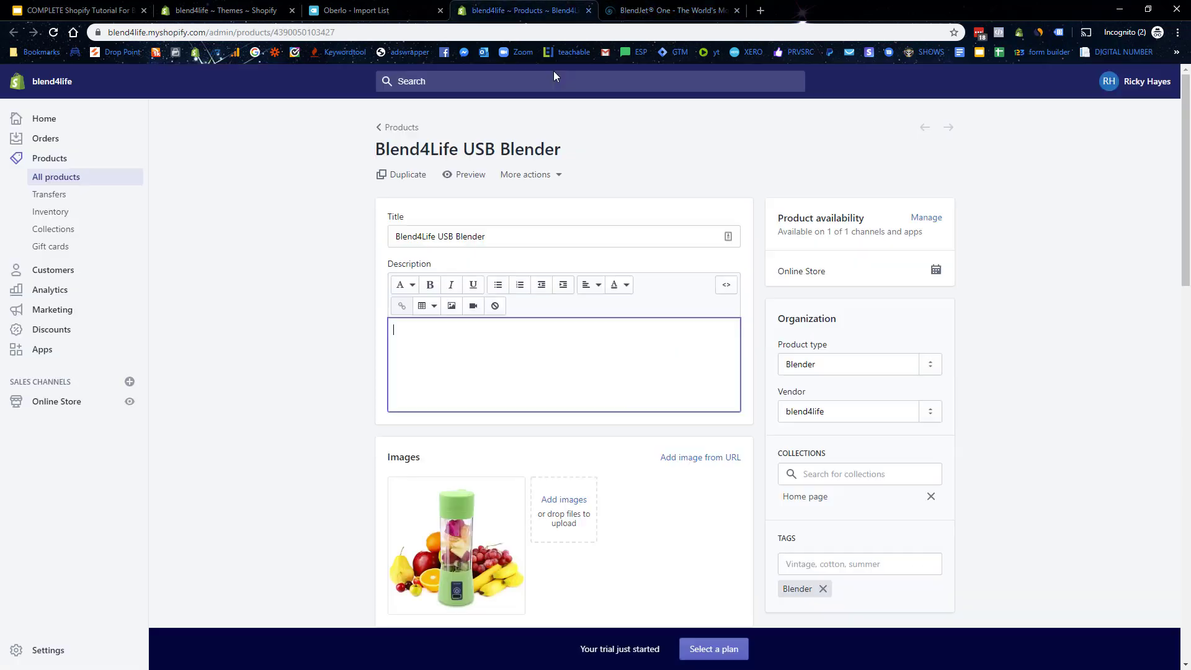
{"action": "key", "text": "ctrl+v"}
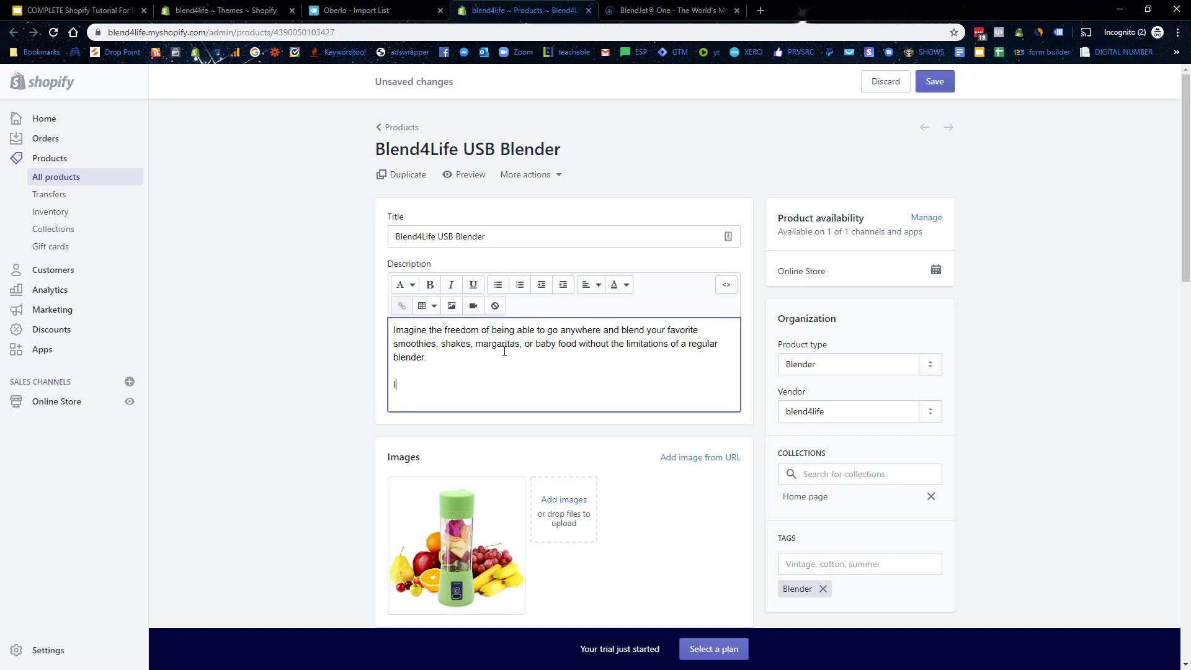
{"action": "type", "text": "ntroducing The Blend4Life USB B"}
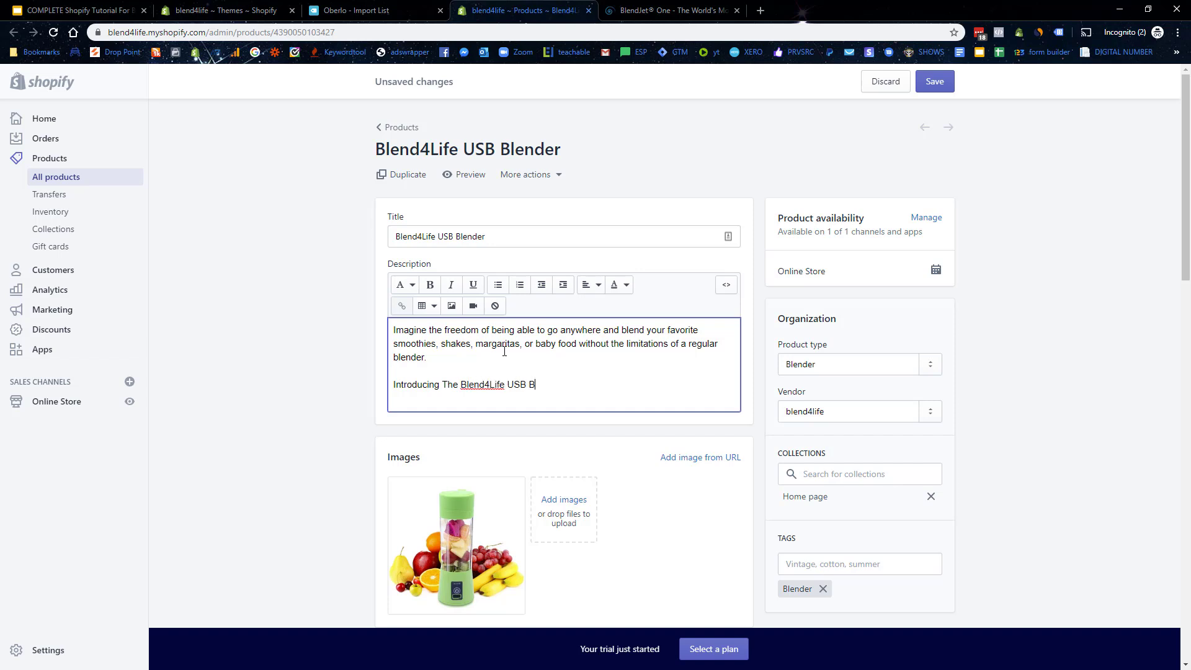
{"action": "type", "text": "lender Th"}
{"action": "key", "text": "BackSpace"}
{"action": "key", "text": "BackSpace"}
{"action": "type", "text": "that is goi"}
{"action": "key", "text": "BackSpace"}
{"action": "key", "text": "BackSpace"}
{"action": "type", "text": "changing the way "}
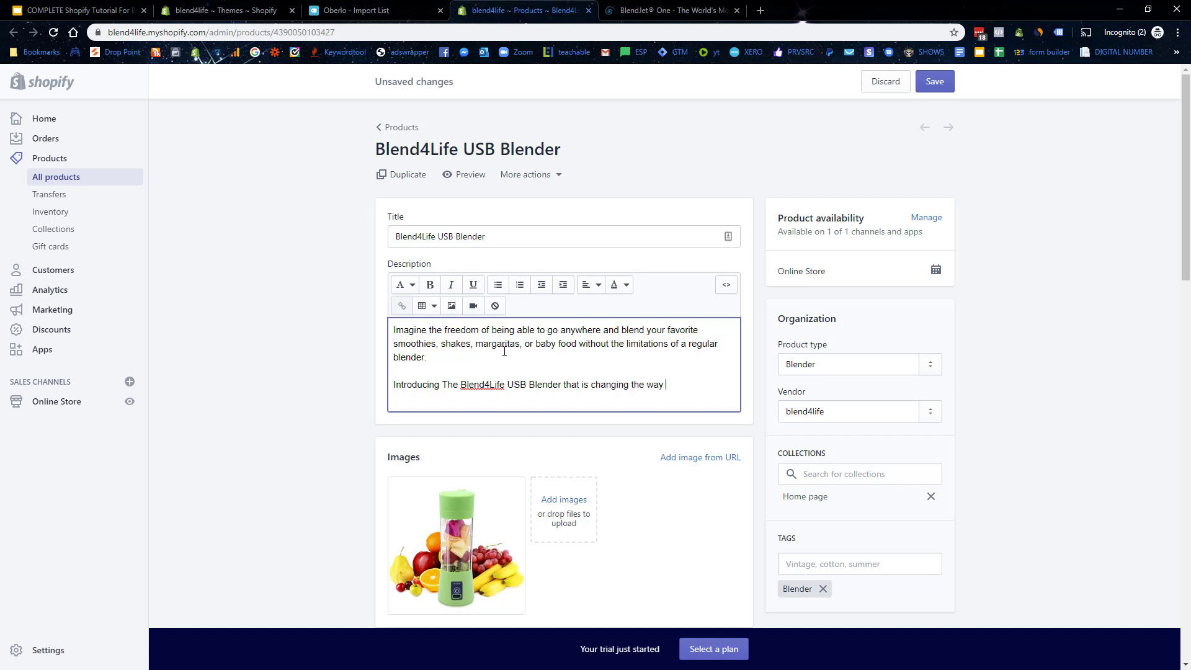
{"action": "type", "text": "people blend their food into your"}
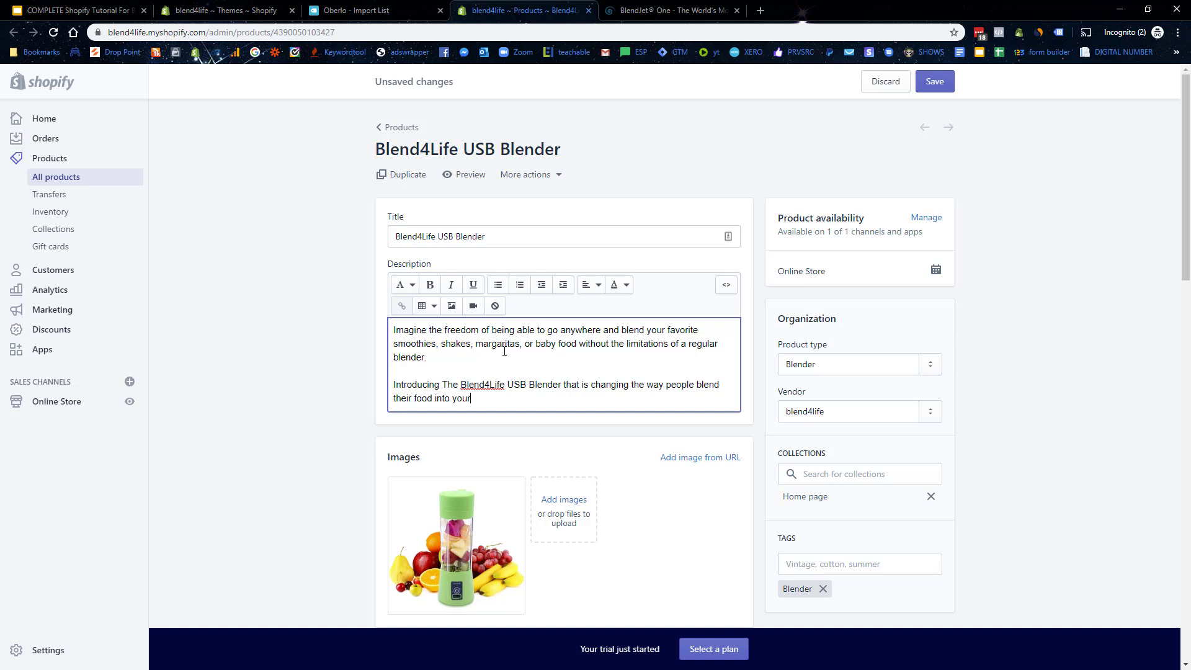
{"action": "key", "text": "BackSpace"}
{"action": "key", "text": "BackSpace"}
{"action": "key", "text": "BackSpace"}
{"action": "type", "text": "their favourite smoothies, shakes, "}
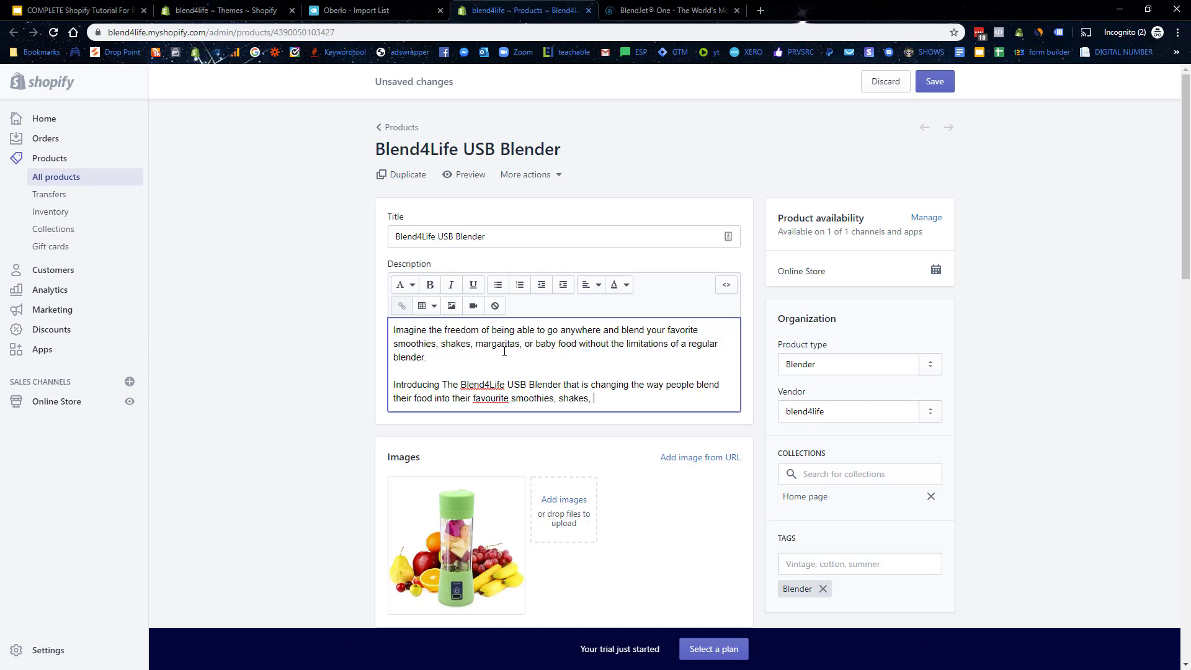
{"action": "type", "text": "margaritas, or baby food."}
Step: Delete the pasted BlendJet paragraph and the blank line above the new sentence
{"action": "left_click_drag", "start_coordinate": [428, 358], "coordinate": [373, 335]}
{"action": "key", "text": "BackSpace"}
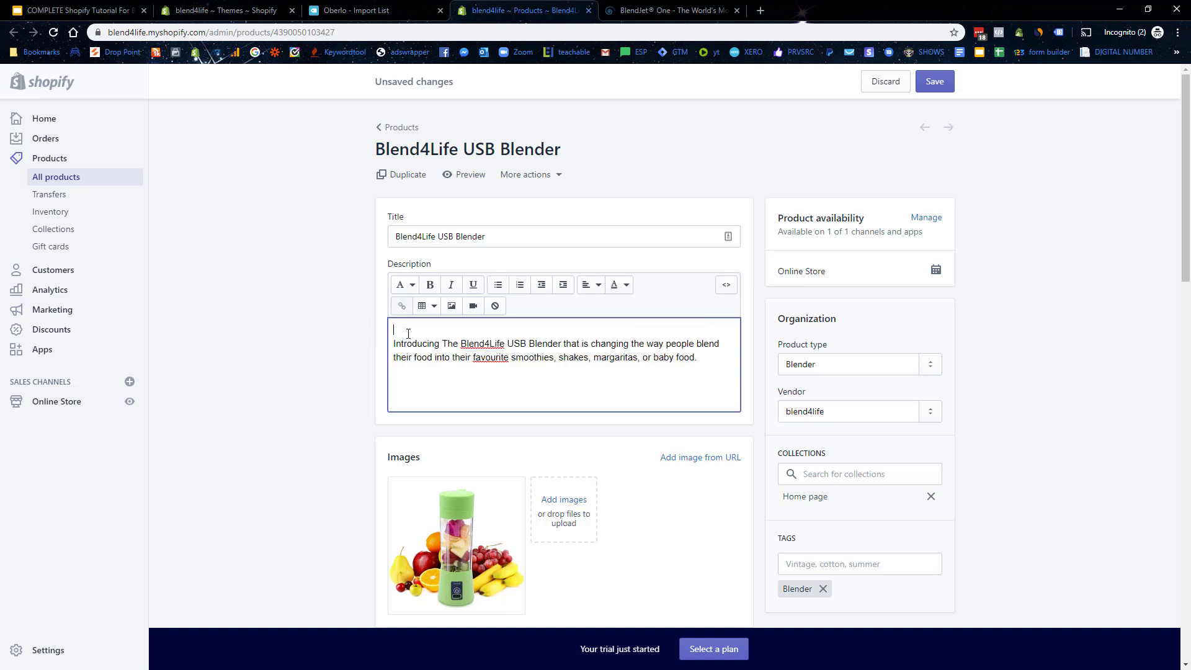
{"action": "key", "text": "Delete"}
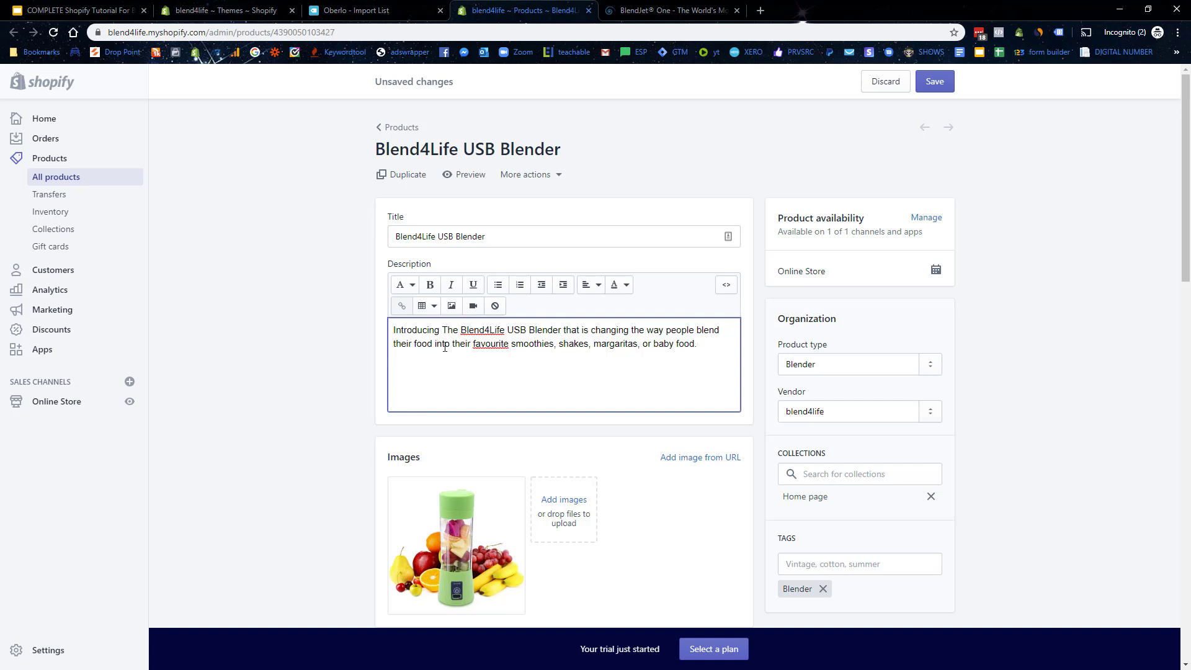
Step: Correct 'favourite' to 'favorite' and start a second paragraph, 'Just picture for a moment...'
{"action": "right_click", "coordinate": [487, 340]}
{"action": "left_click", "coordinate": [515, 354]}
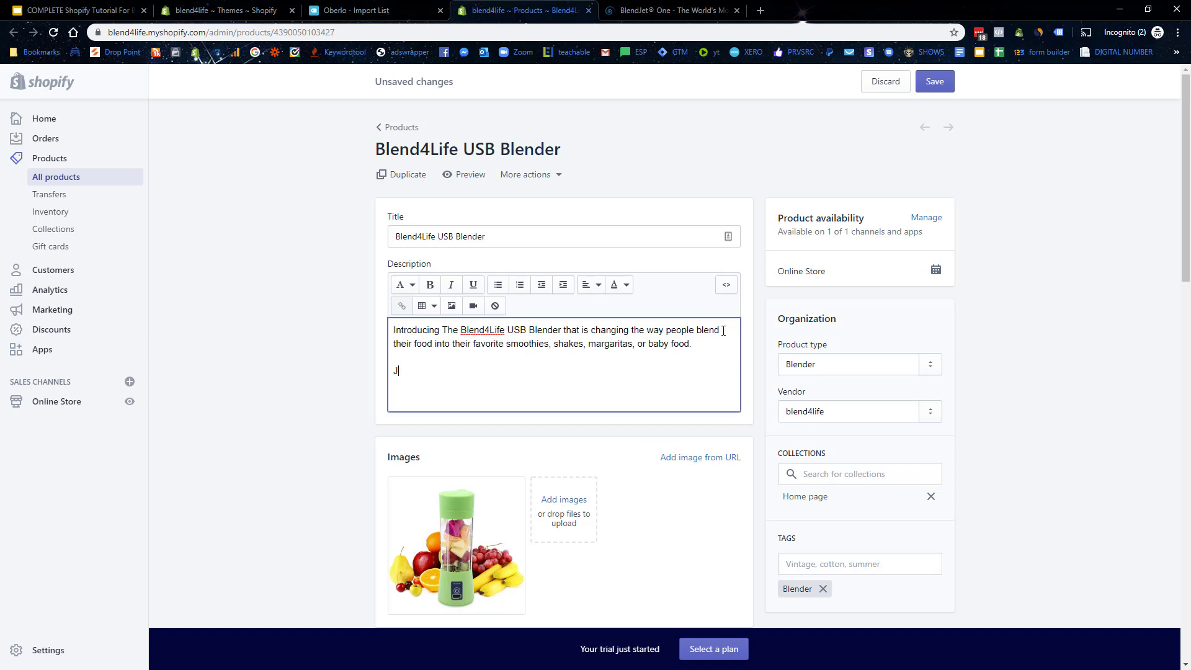
{"action": "type", "text": "ust picture for a moment, making your smoot"}
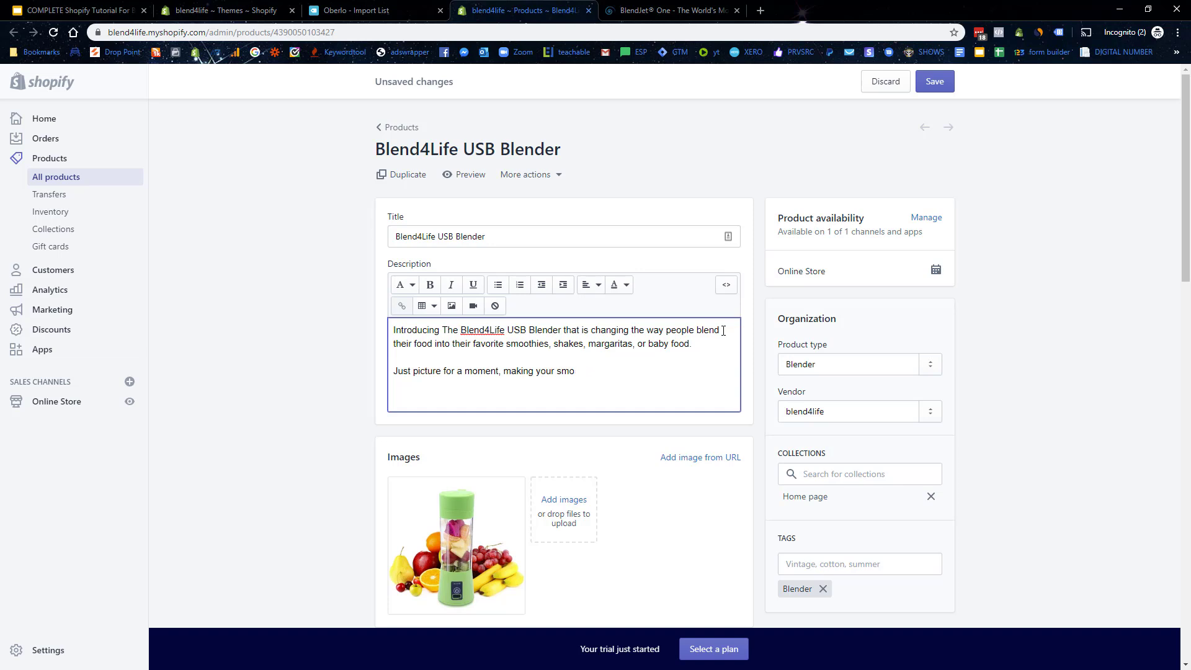
{"action": "key", "text": "BackSpace"}
{"action": "key", "text": "BackSpace"}
{"action": "key", "text": "BackSpace"}
{"action": "key", "text": "BackSpace"}
{"action": "type", "text": "favourite smoothy, wi"}
{"action": "key", "text": "BackSpace"}
{"action": "type", "text": "without ha"}
Step: Finish the paragraph with '...want to drink something healthy right away.' and return to the BlendJet page
{"action": "key", "text": "BackSpace"}
{"action": "key", "text": "BackSpace"}
{"action": "type", "text": "all the"}
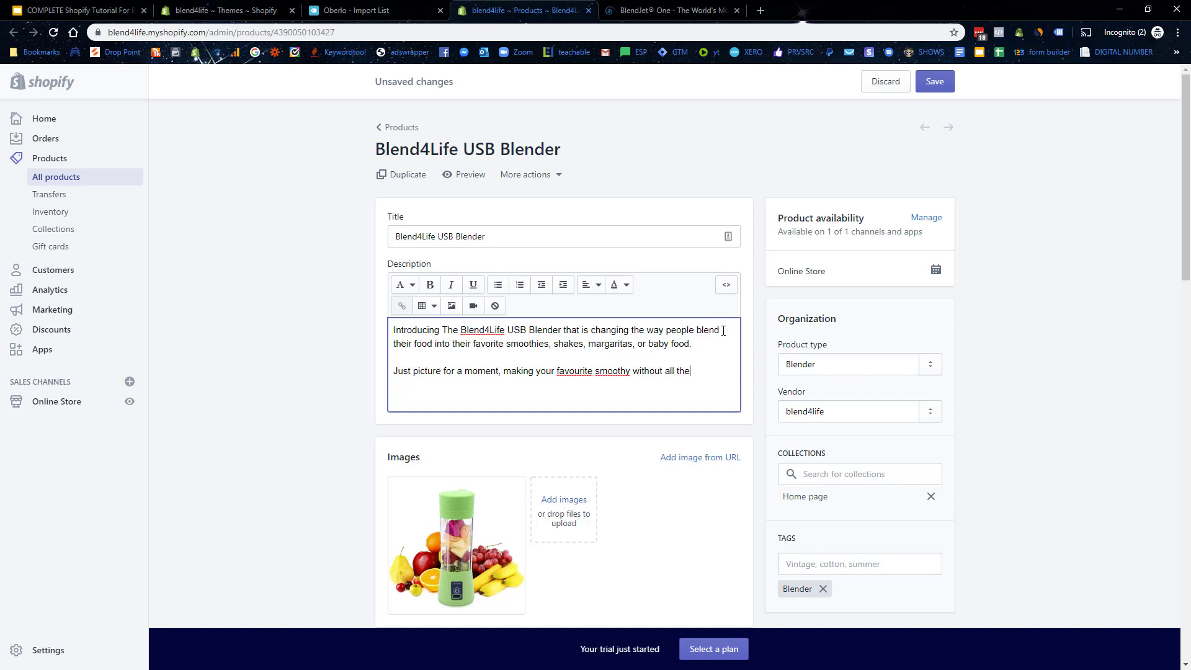
{"action": "type", "text": " effort, time and pain involved es"}
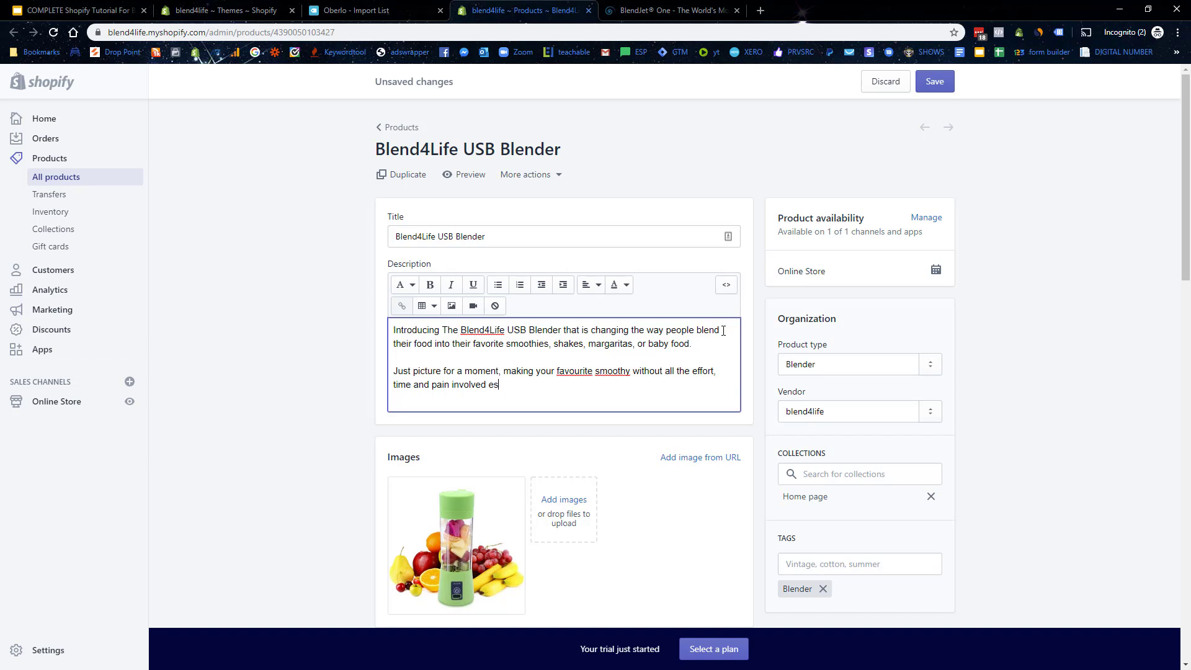
{"action": "type", "text": "pecially when you are b"}
{"action": "key", "text": "BackSpace"}
{"action": "type", "text": "very busy th"}
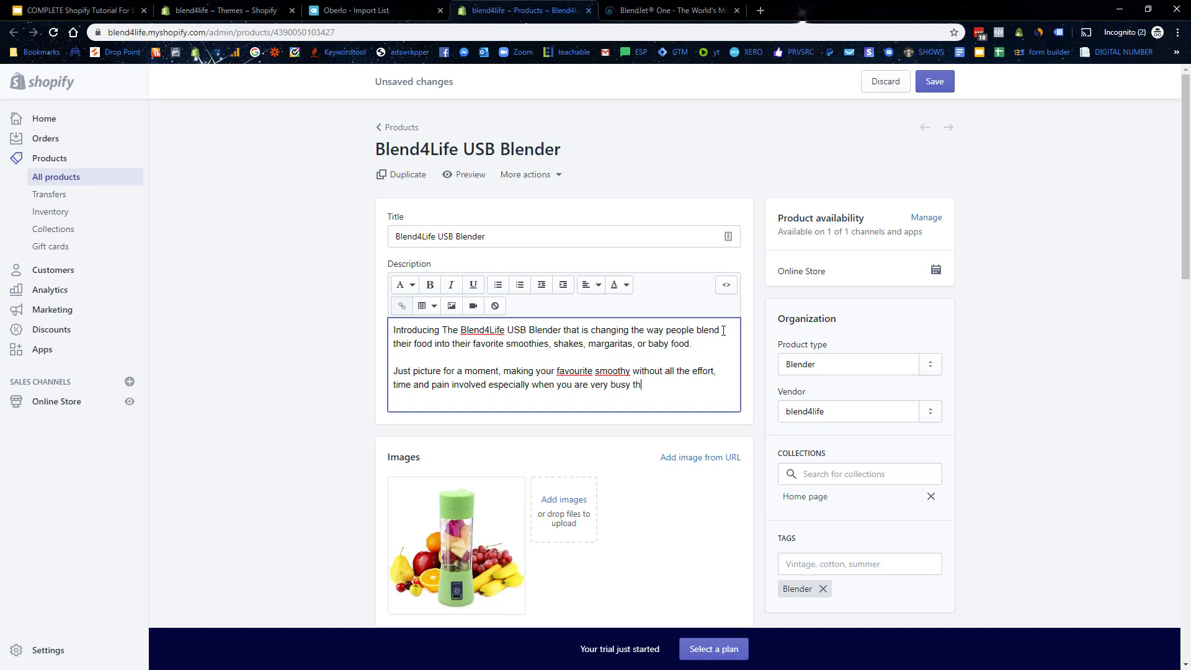
{"action": "type", "text": "roughout the day and want to drink some"}
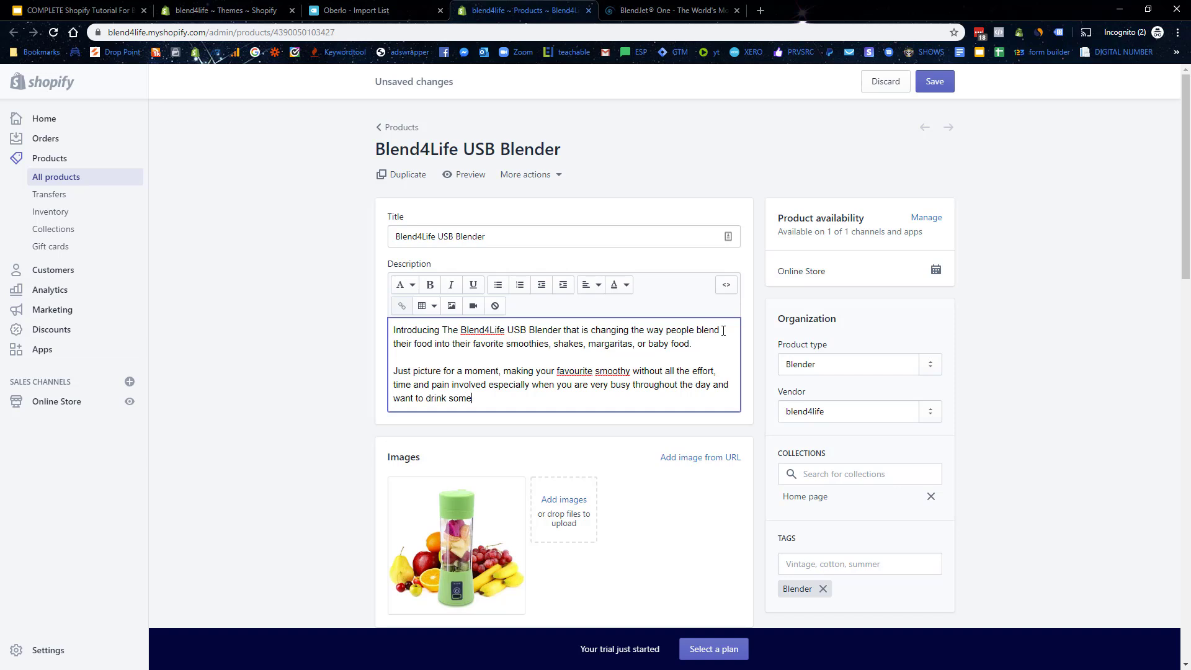
{"action": "type", "text": "thing healthy right away."}
{"action": "left_click", "coordinate": [705, 7]}
{"action": "left_click", "coordinate": [985, 498]}
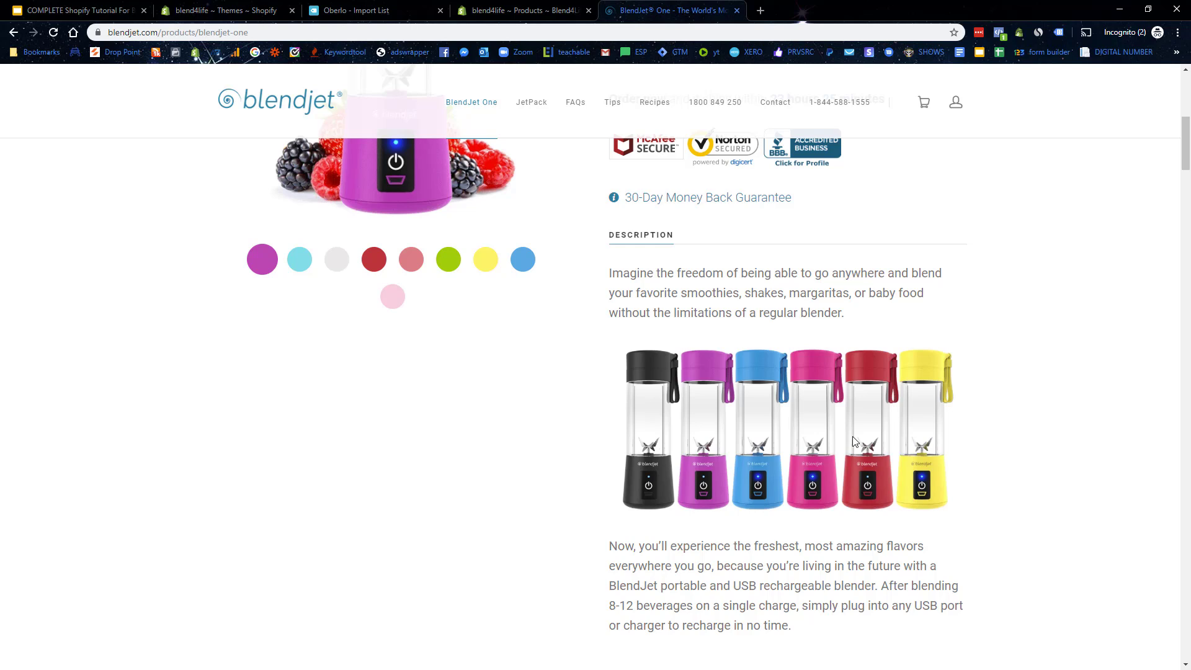
Step: Open AliExpress in a new tab placed before BlendJet and dismiss the coupon popup
{"action": "left_click", "coordinate": [761, 11]}
{"action": "type", "text": "aliexpress"}
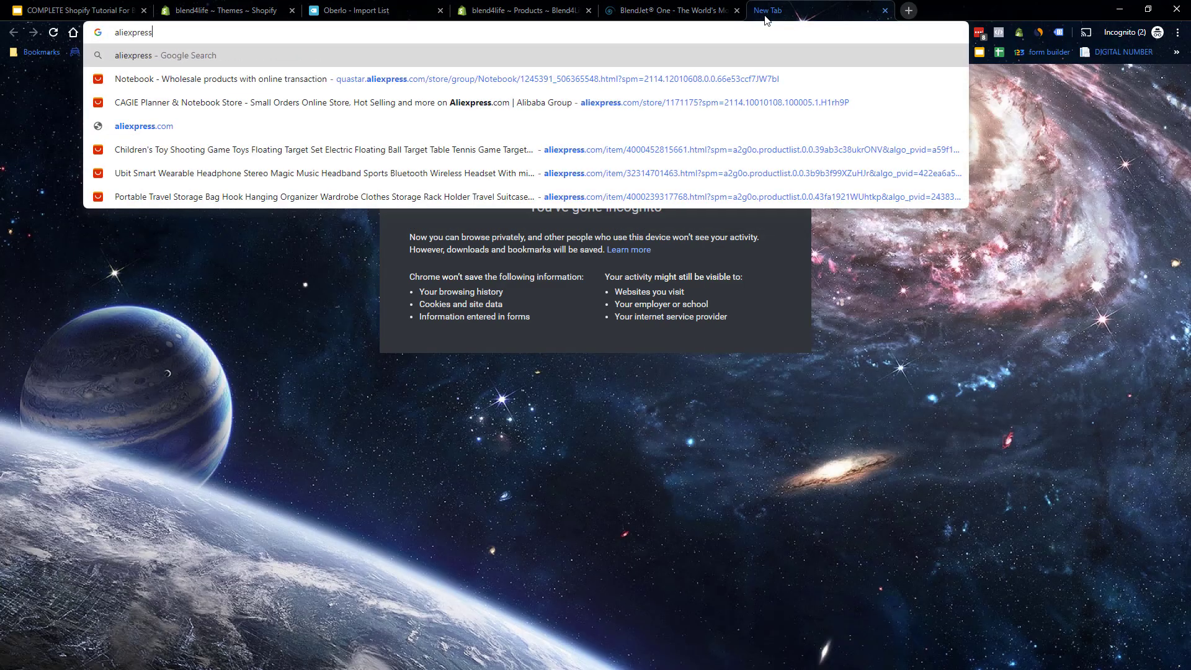
{"action": "key", "text": "Return"}
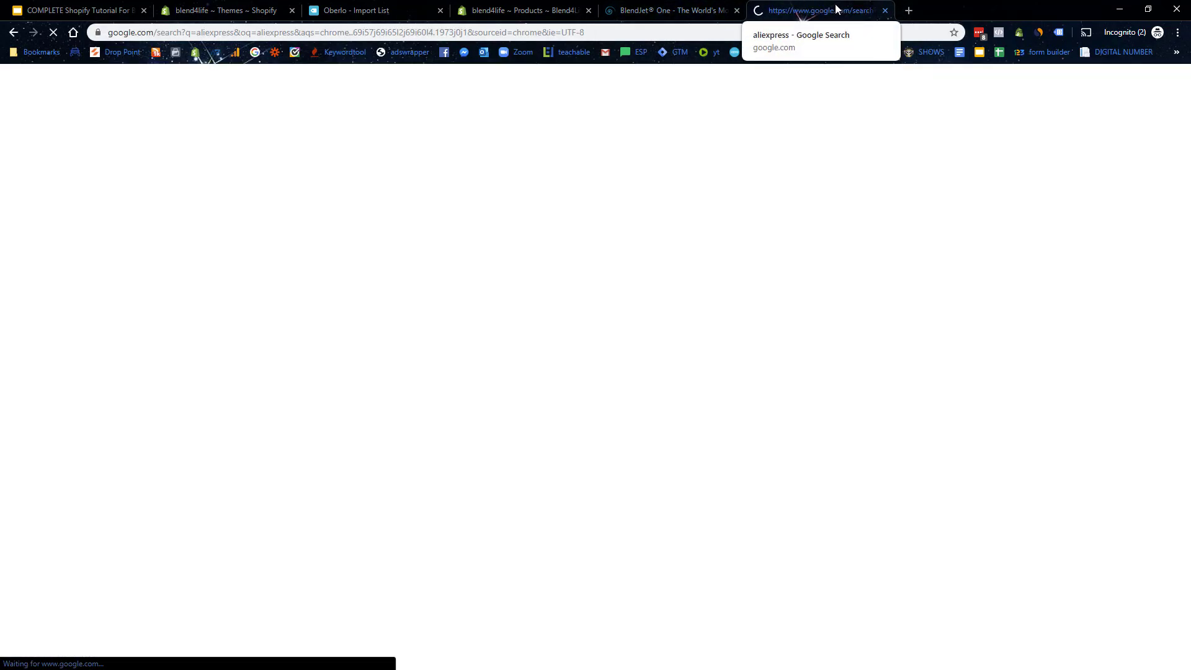
{"action": "left_click_drag", "start_coordinate": [767, 10], "coordinate": [645, 7]}
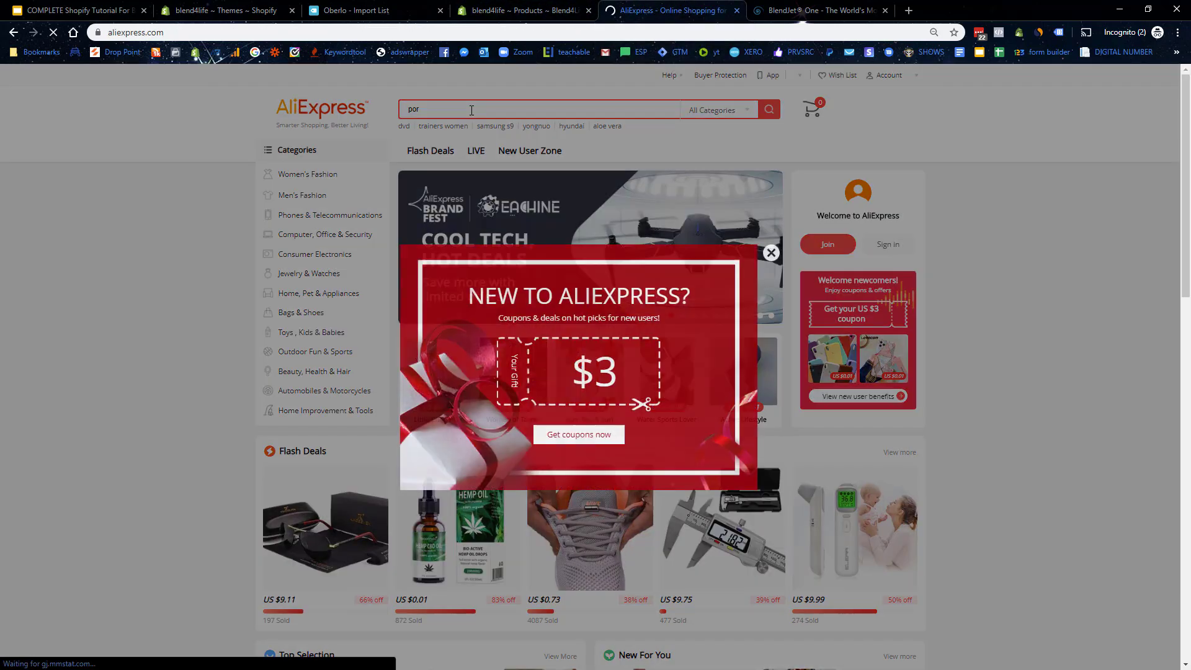
{"action": "scroll", "coordinate": [471, 110], "scroll_direction": "down", "scroll_amount": 8}
{"action": "left_click", "coordinate": [471, 110]}
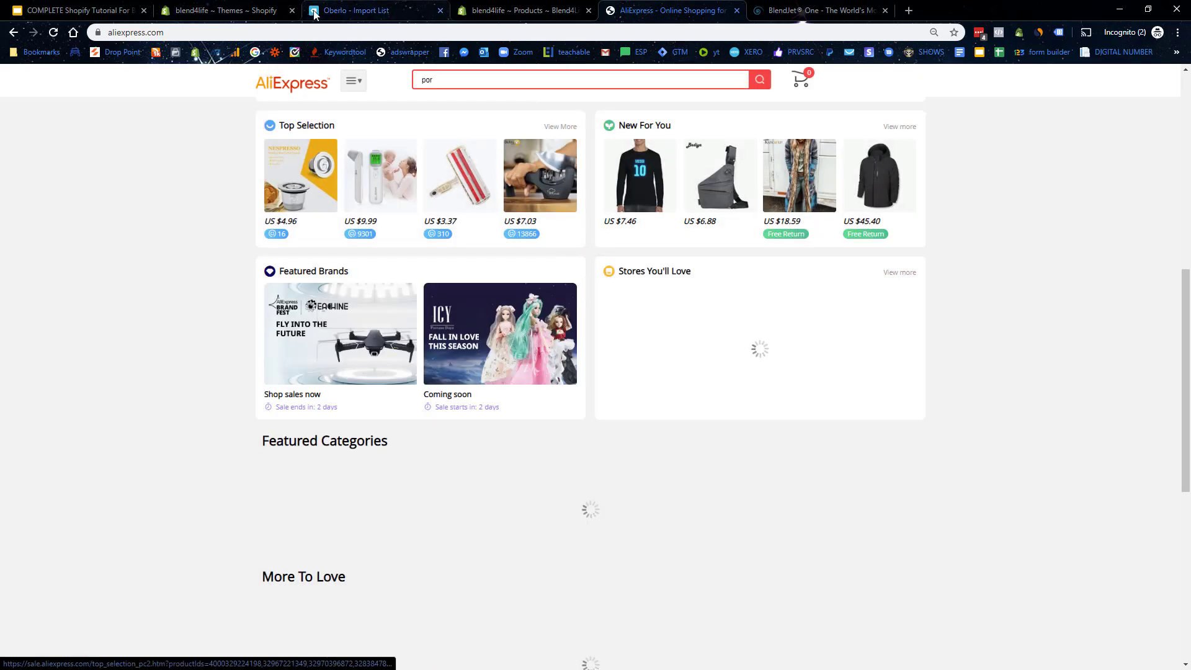
Step: Search AliExpress for 'portable usb blender' and sort the results by Orders
{"action": "left_click", "coordinate": [439, 76]}
{"action": "type", "text": "portable usb "}
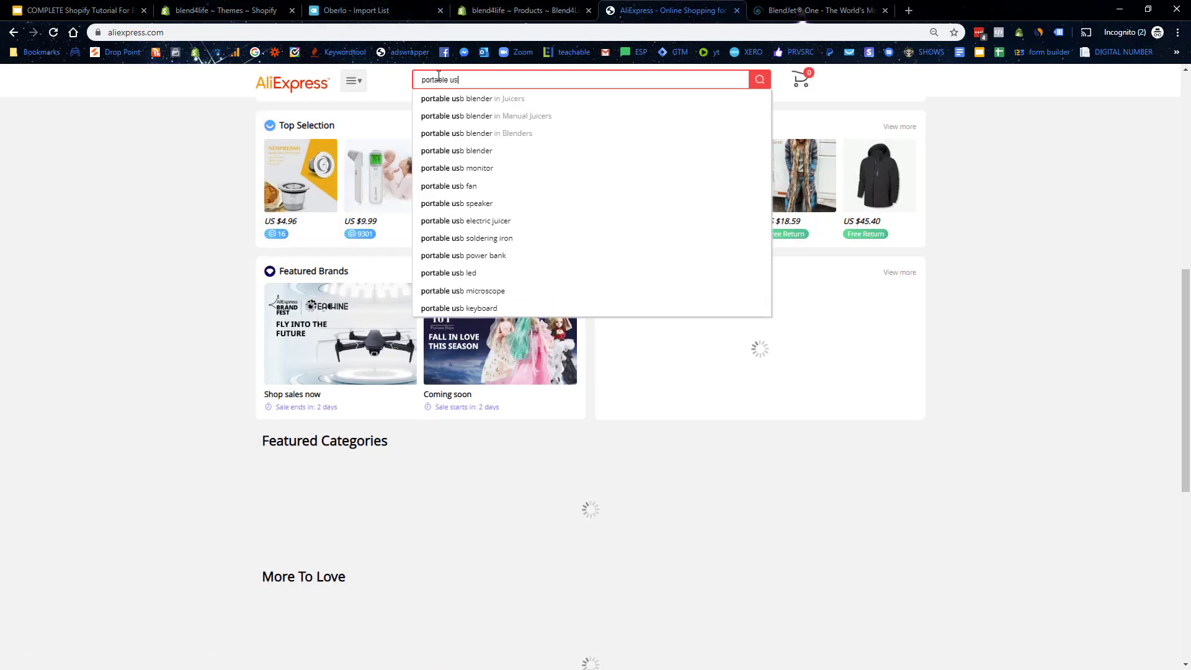
{"action": "type", "text": "blender"}
{"action": "key", "text": "Return"}
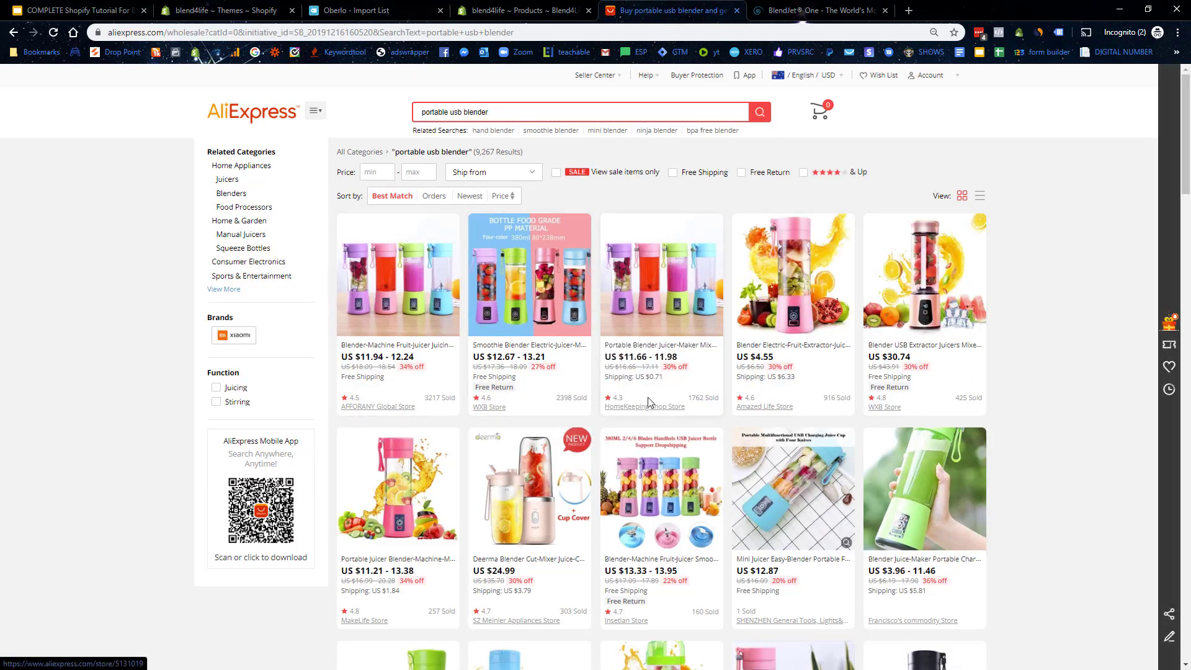
{"action": "left_click", "coordinate": [434, 196]}
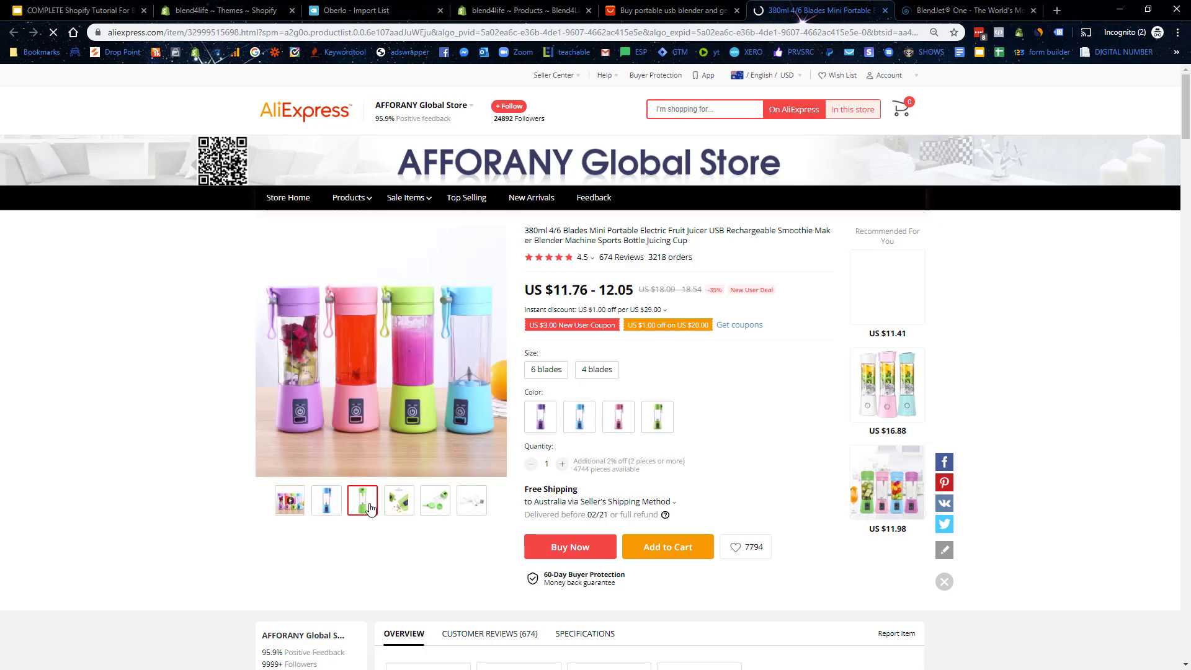
Step: Preview the green colour variant and browse the 380ml blender's description photos
{"action": "left_click", "coordinate": [658, 416]}
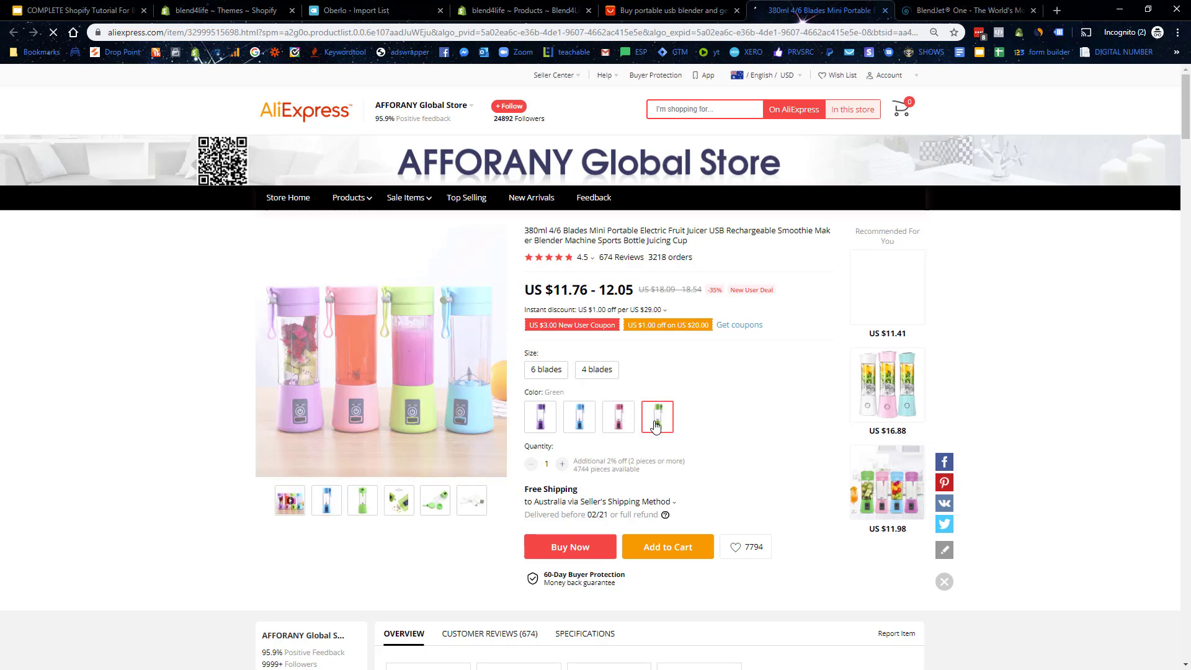
{"action": "scroll", "coordinate": [628, 345], "scroll_direction": "down", "scroll_amount": 15}
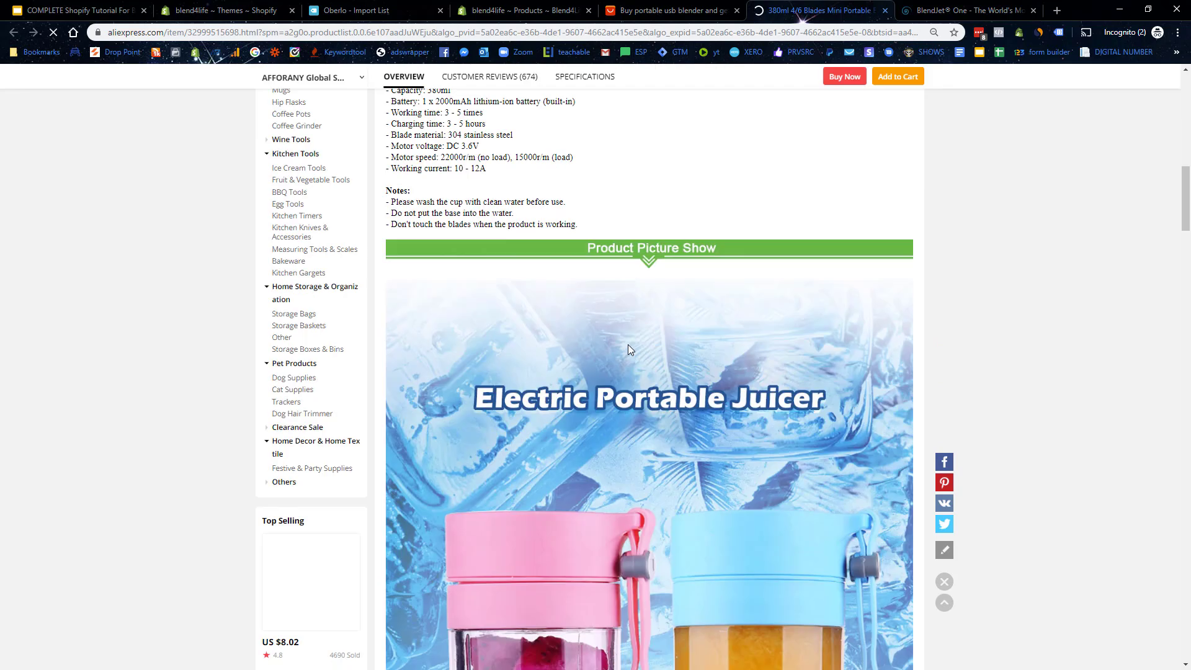
{"action": "scroll", "coordinate": [735, 341], "scroll_direction": "up", "scroll_amount": 5}
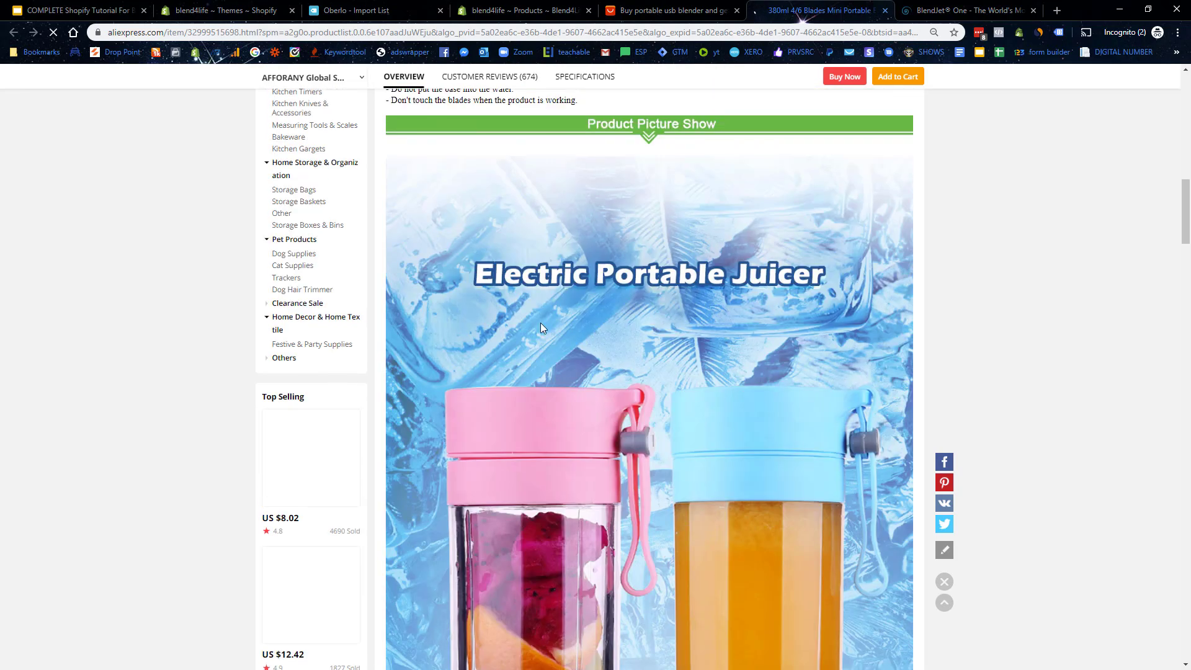
{"action": "scroll", "coordinate": [541, 323], "scroll_direction": "down", "scroll_amount": 5}
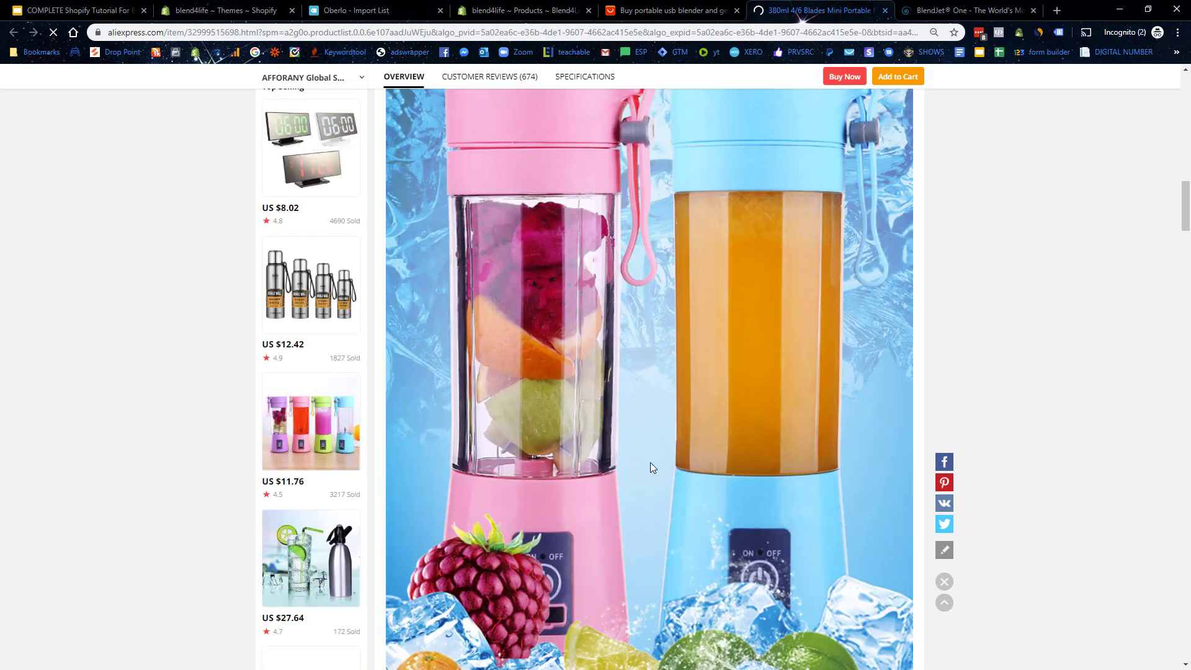
{"action": "right_click", "coordinate": [620, 396]}
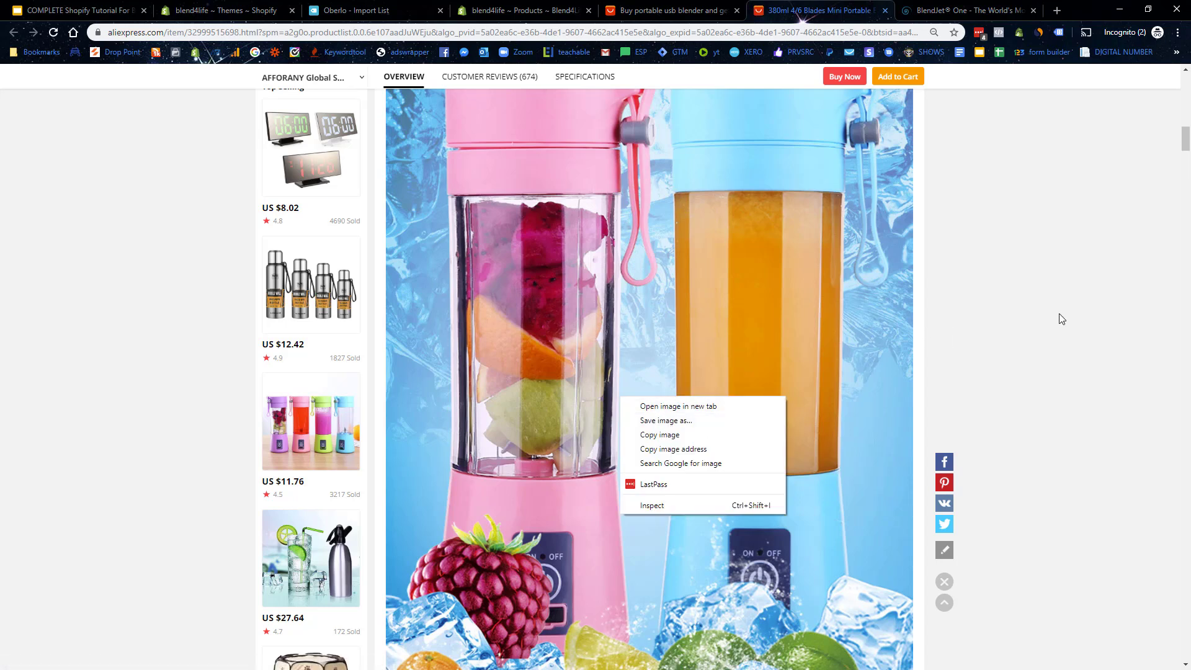
{"action": "left_click", "coordinate": [1002, 301]}
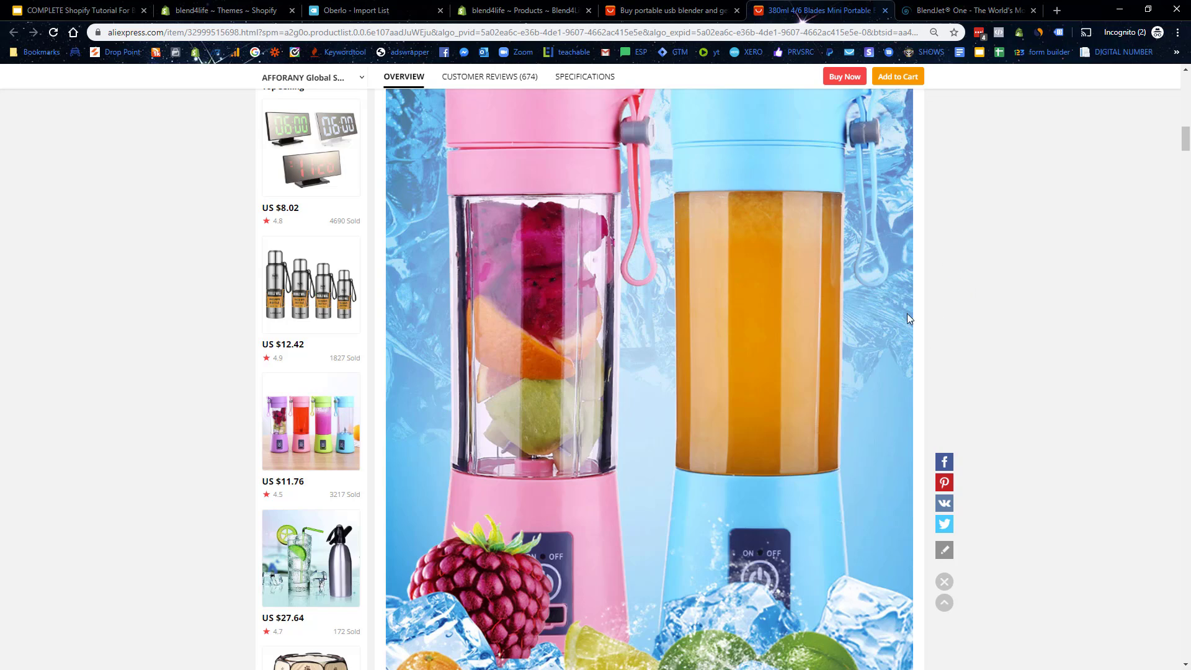
{"action": "scroll", "coordinate": [907, 318], "scroll_direction": "down", "scroll_amount": 15}
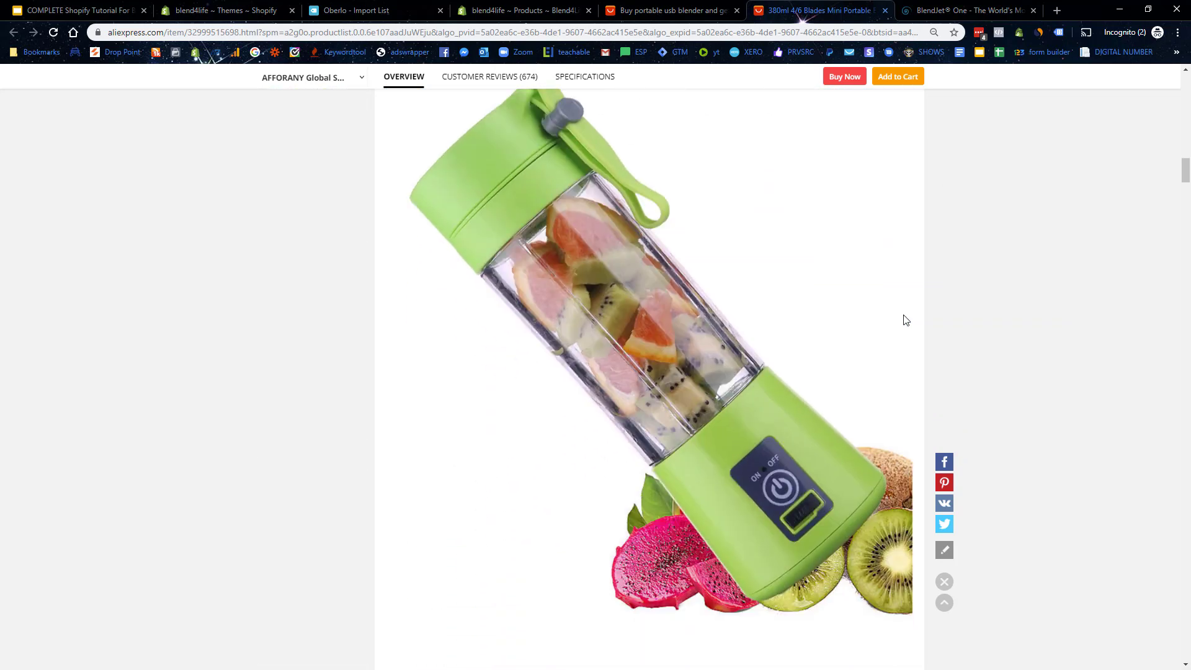
{"action": "scroll", "coordinate": [906, 319], "scroll_direction": "down", "scroll_amount": 1}
{"action": "scroll", "coordinate": [905, 319], "scroll_direction": "up", "scroll_amount": 5}
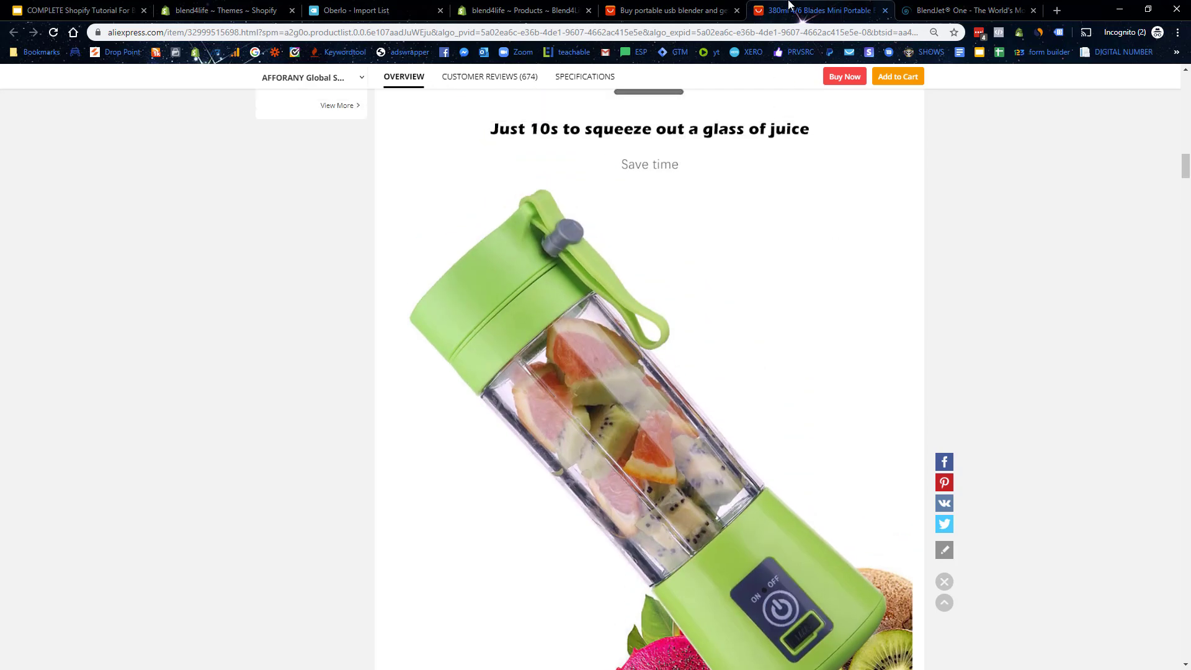
Step: Compare against the search results and BlendJet tabs, scroll through the blender's specs, then return to BlendJet One
{"action": "left_click", "coordinate": [930, 9]}
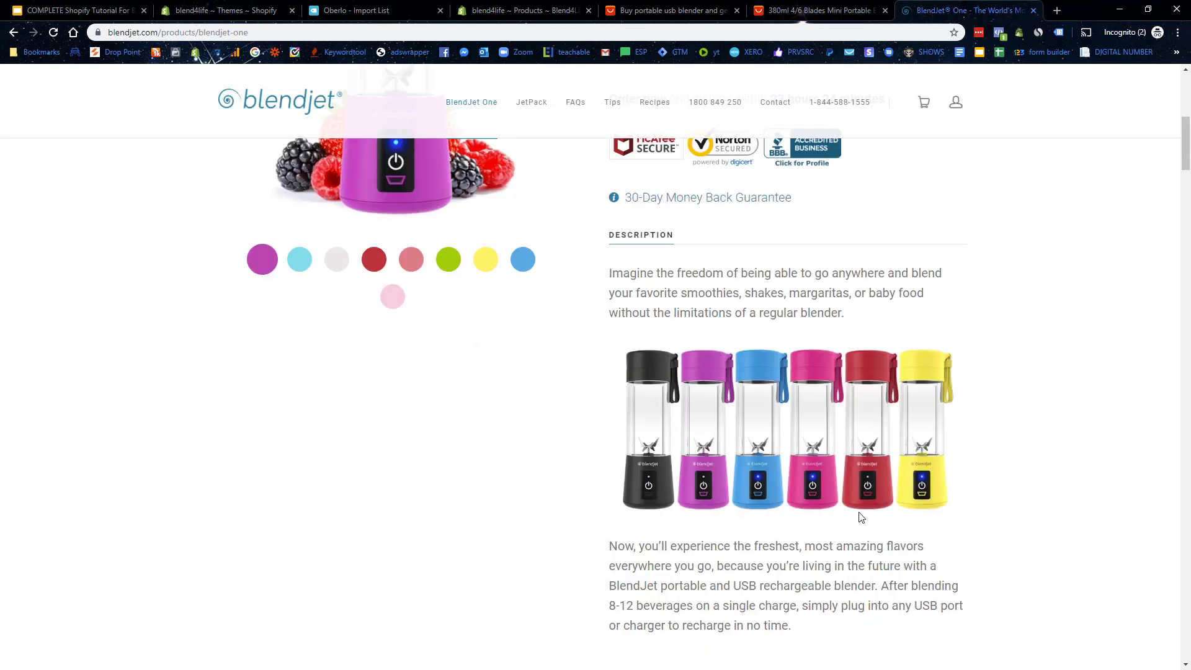
{"action": "left_click", "coordinate": [628, 7]}
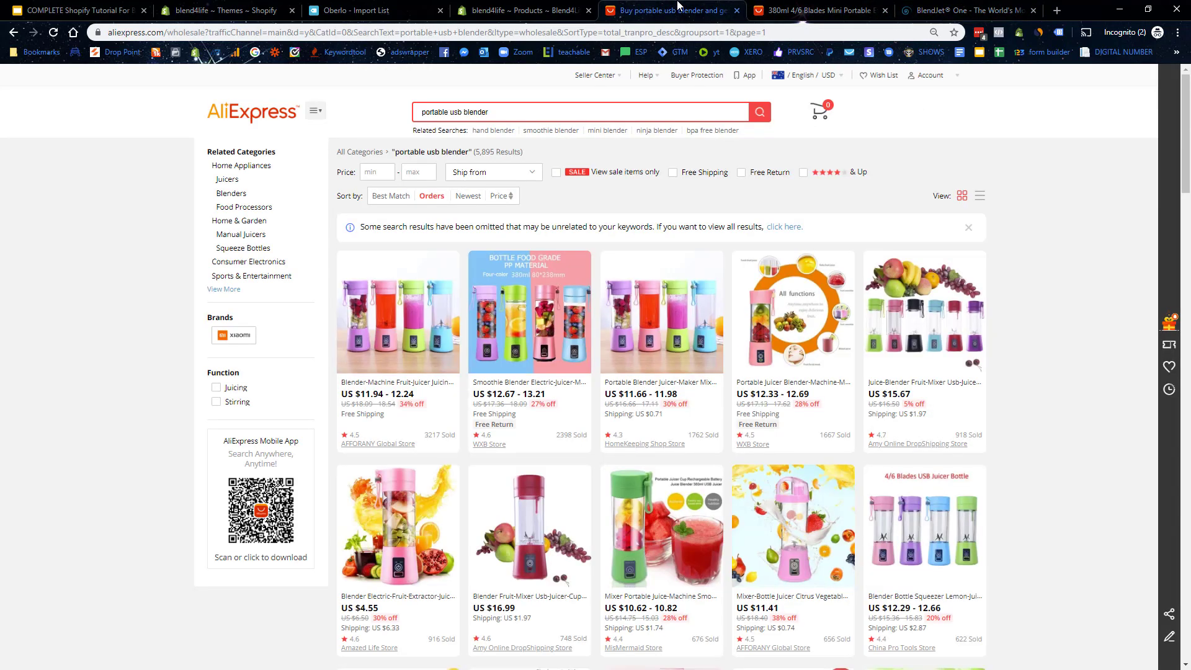
{"action": "left_click", "coordinate": [813, 10]}
{"action": "scroll", "coordinate": [890, 317], "scroll_direction": "down", "scroll_amount": 15}
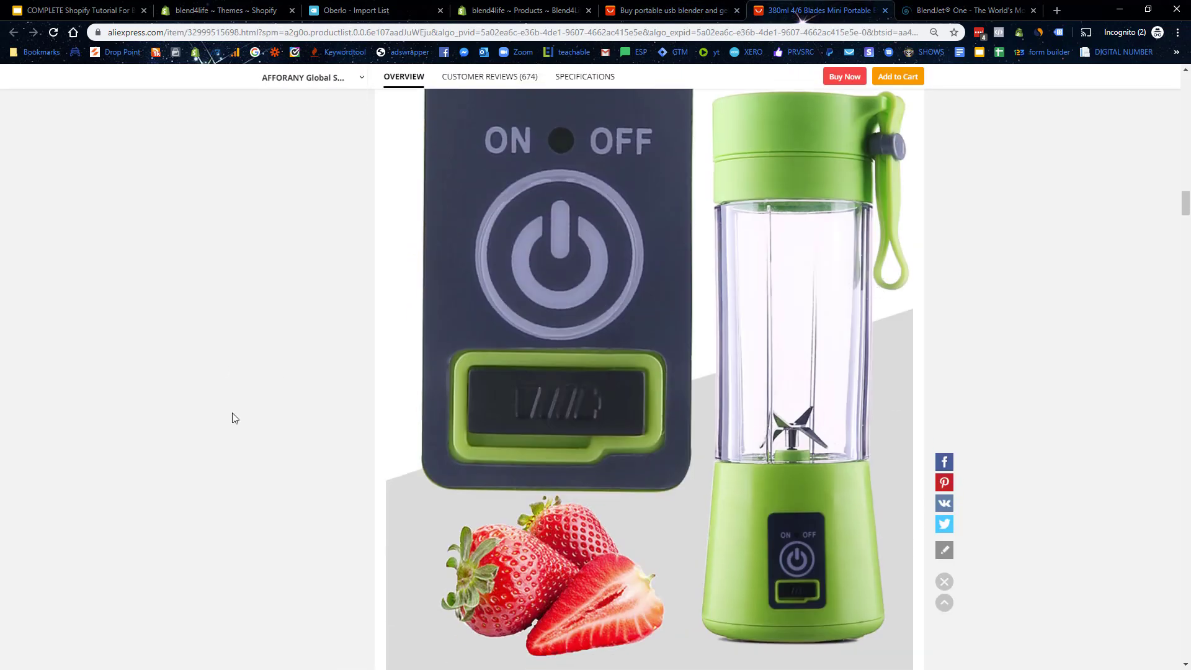
{"action": "scroll", "coordinate": [465, 469], "scroll_direction": "up", "scroll_amount": 2}
{"action": "scroll", "coordinate": [696, 394], "scroll_direction": "down", "scroll_amount": 13}
{"action": "scroll", "coordinate": [698, 391], "scroll_direction": "up", "scroll_amount": 2}
{"action": "scroll", "coordinate": [697, 391], "scroll_direction": "up", "scroll_amount": 6}
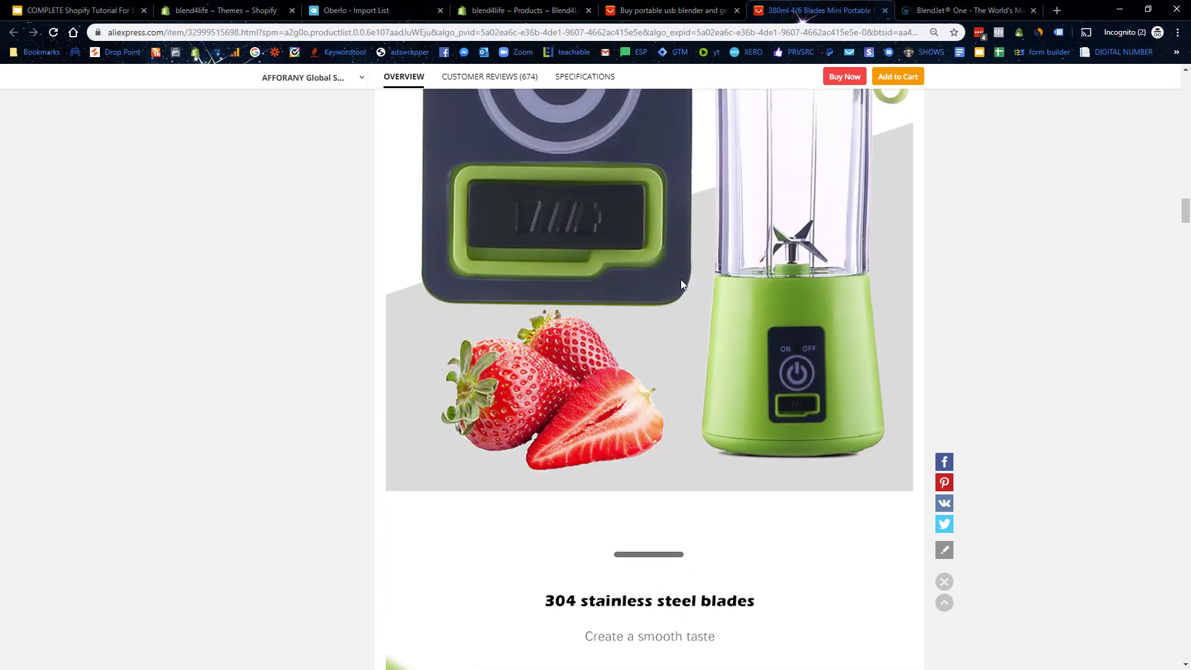
{"action": "scroll", "coordinate": [680, 279], "scroll_direction": "down", "scroll_amount": 9}
{"action": "scroll", "coordinate": [642, 372], "scroll_direction": "down", "scroll_amount": 10}
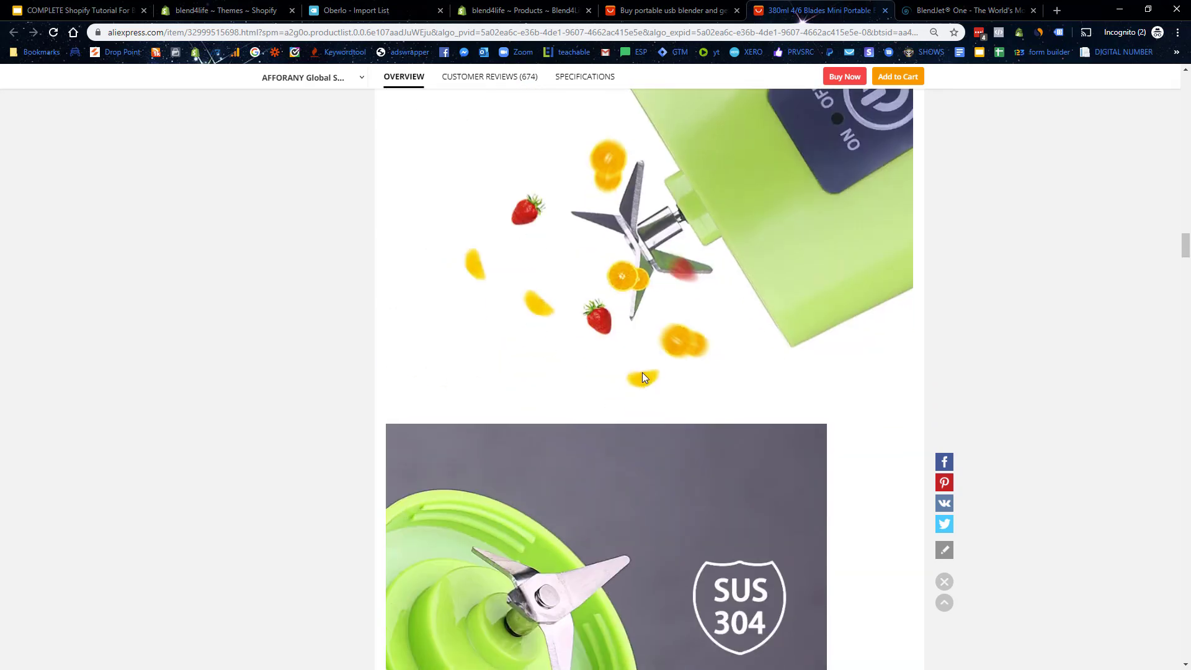
{"action": "scroll", "coordinate": [642, 373], "scroll_direction": "down", "scroll_amount": 5}
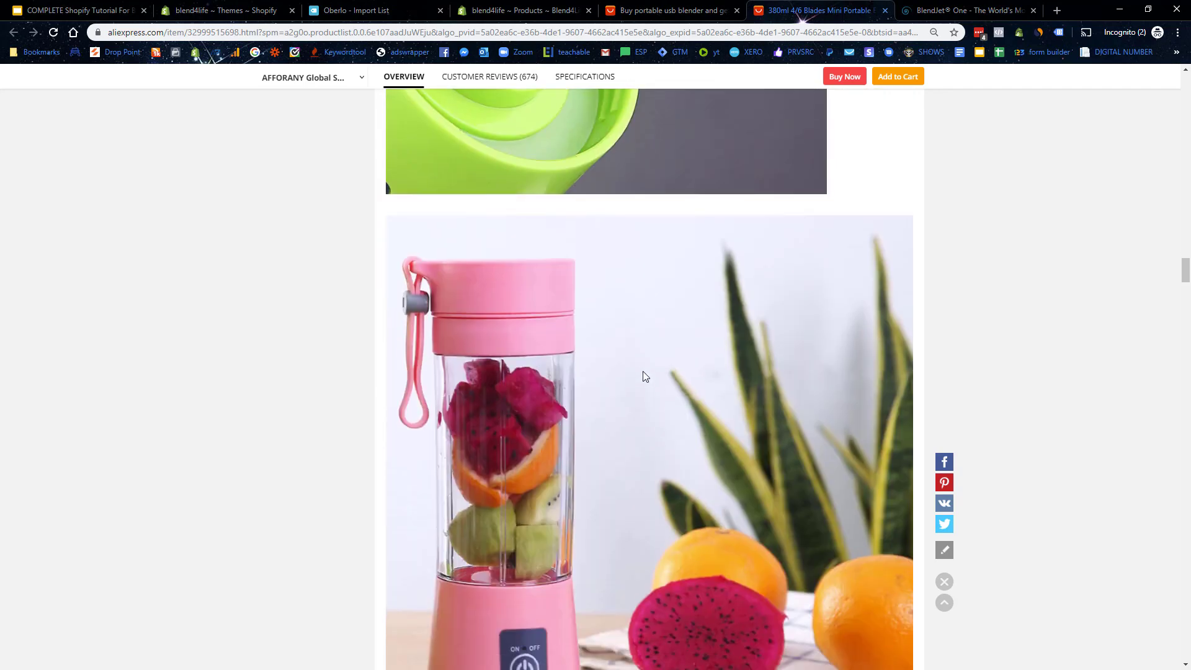
{"action": "scroll", "coordinate": [706, 148], "scroll_direction": "up", "scroll_amount": 3}
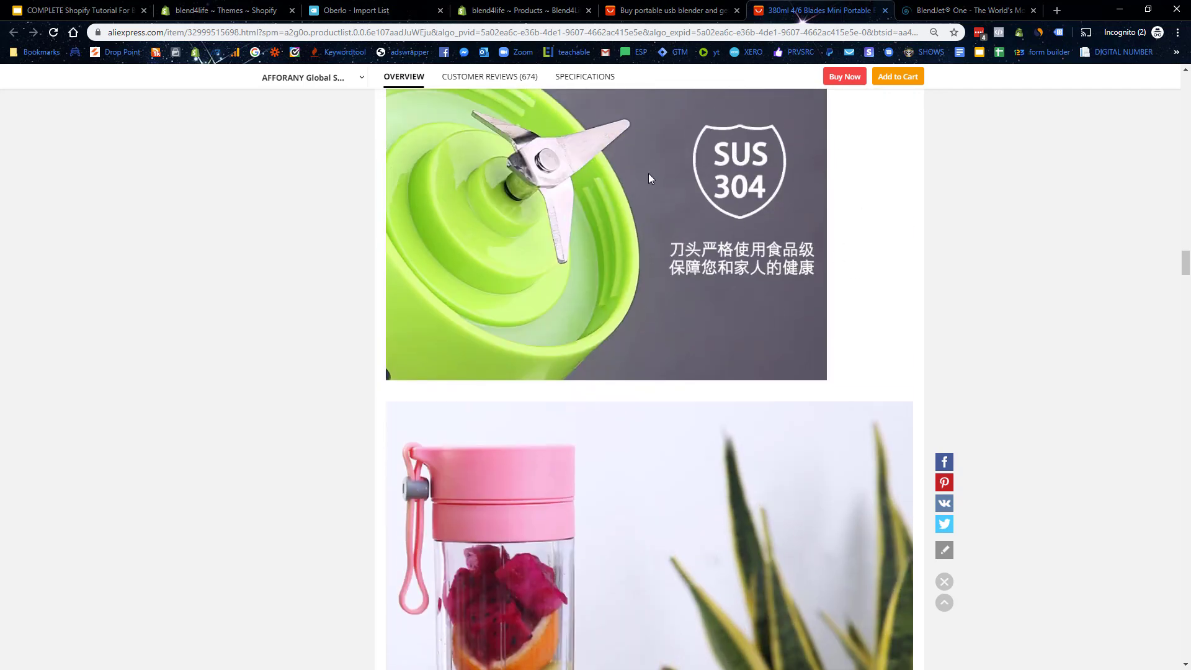
{"action": "scroll", "coordinate": [724, 248], "scroll_direction": "down", "scroll_amount": 5}
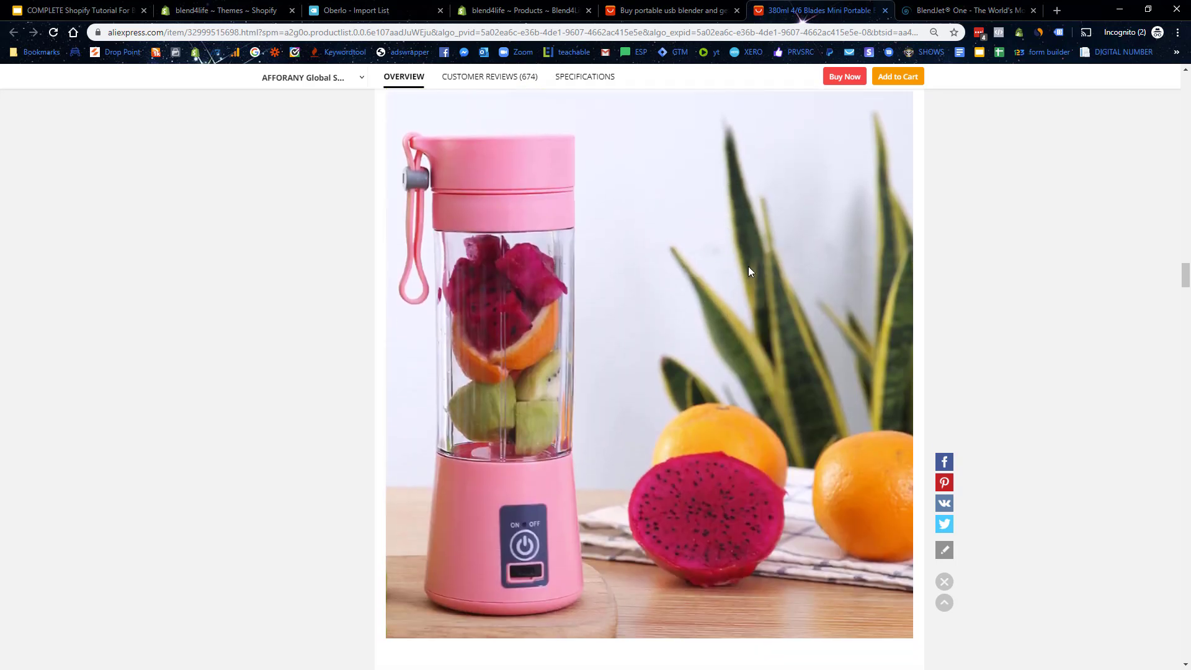
{"action": "scroll", "coordinate": [755, 229], "scroll_direction": "down", "scroll_amount": 7}
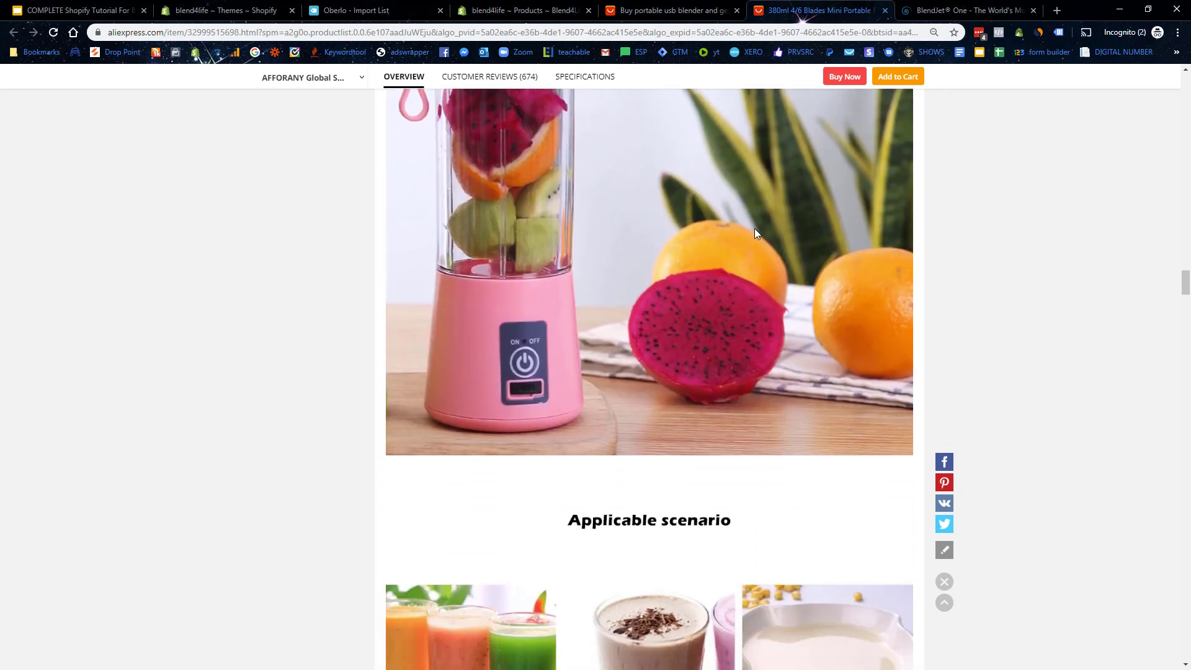
{"action": "scroll", "coordinate": [755, 222], "scroll_direction": "down", "scroll_amount": 8}
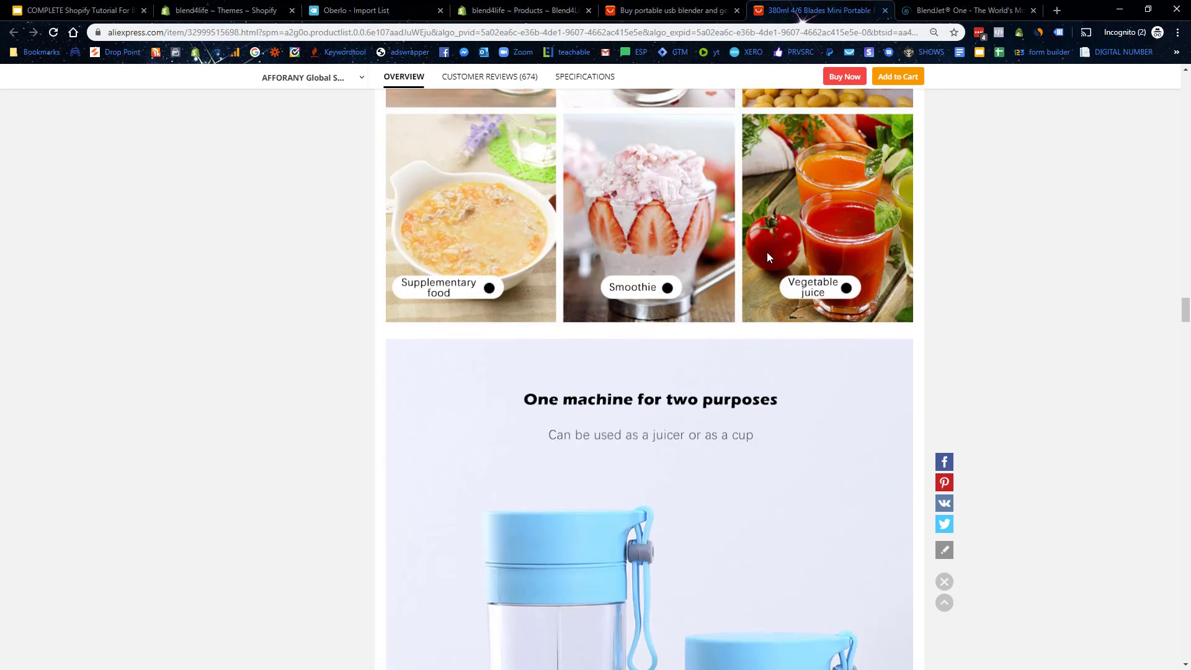
{"action": "scroll", "coordinate": [1107, 345], "scroll_direction": "up", "scroll_amount": 12}
{"action": "left_click_drag", "start_coordinate": [1185, 288], "coordinate": [1186, 426]}
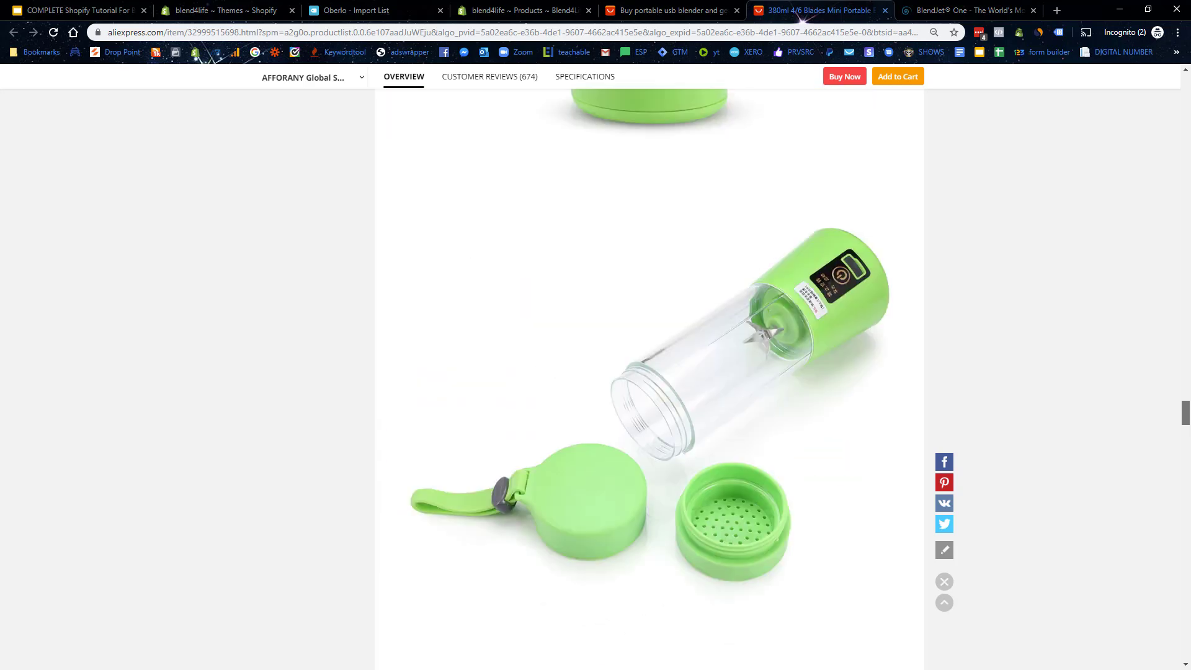
{"action": "left_click", "coordinate": [993, 10]}
{"action": "scroll", "coordinate": [789, 400], "scroll_direction": "down", "scroll_amount": 2}
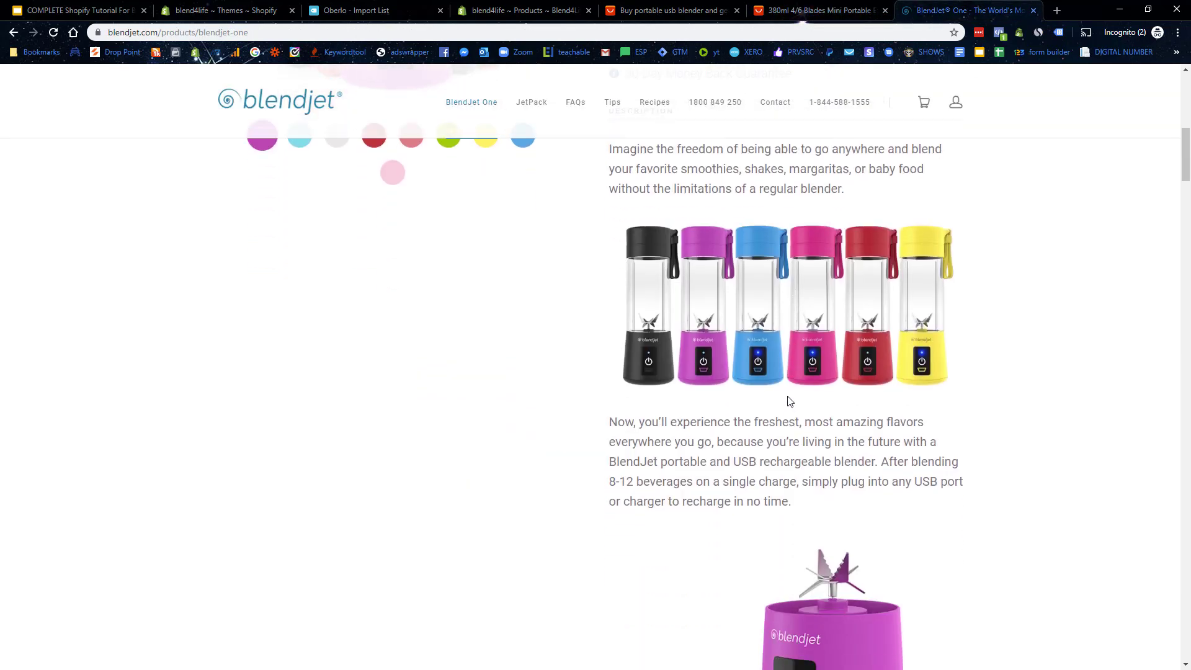
Step: Select the 'Now, you'll experience…' paragraph and show blendjet.com's SimilarWeb traffic overview
{"action": "scroll", "coordinate": [770, 456], "scroll_direction": "down", "scroll_amount": 1}
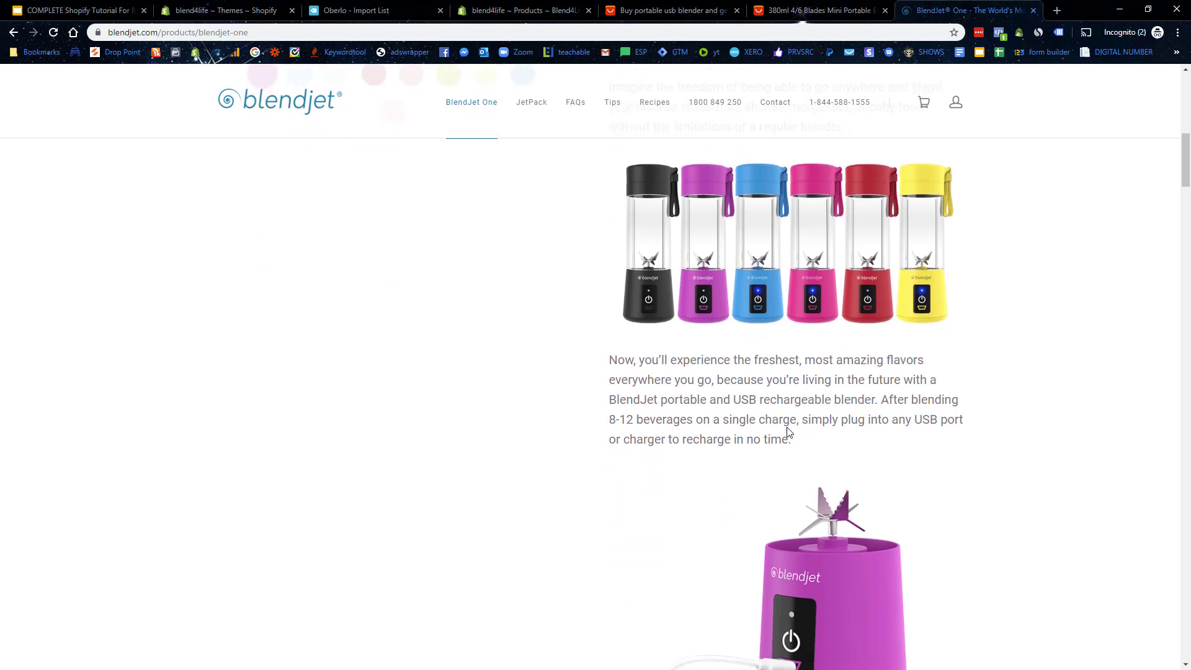
{"action": "left_click_drag", "start_coordinate": [804, 440], "coordinate": [635, 363]}
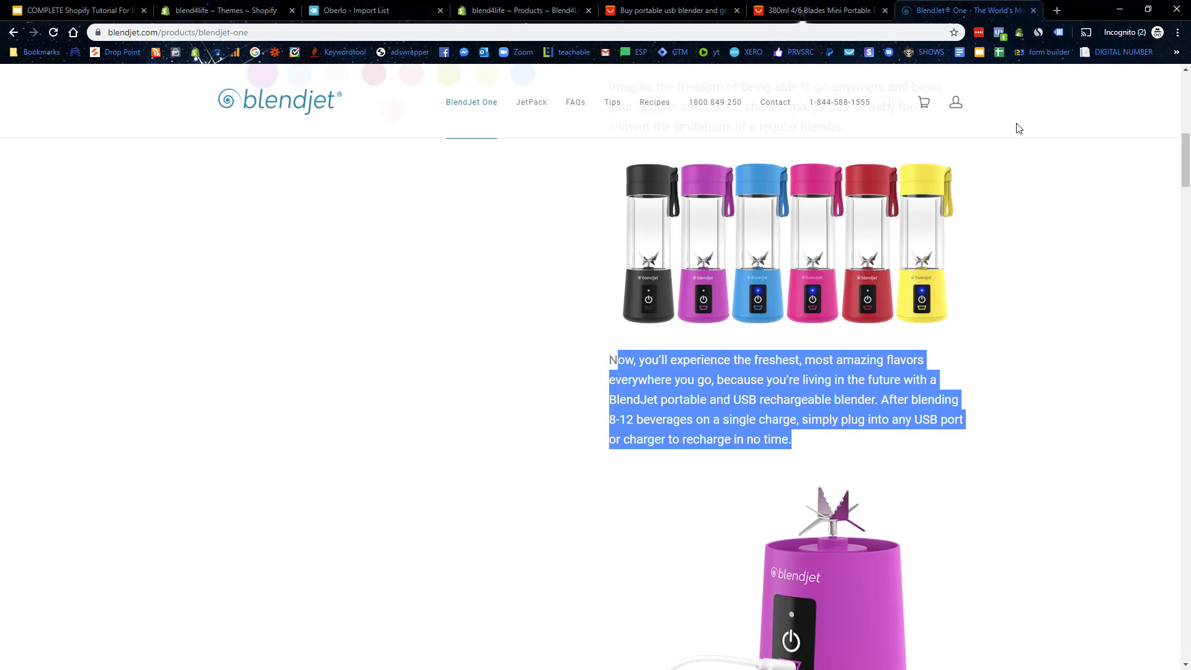
{"action": "left_click", "coordinate": [1042, 38]}
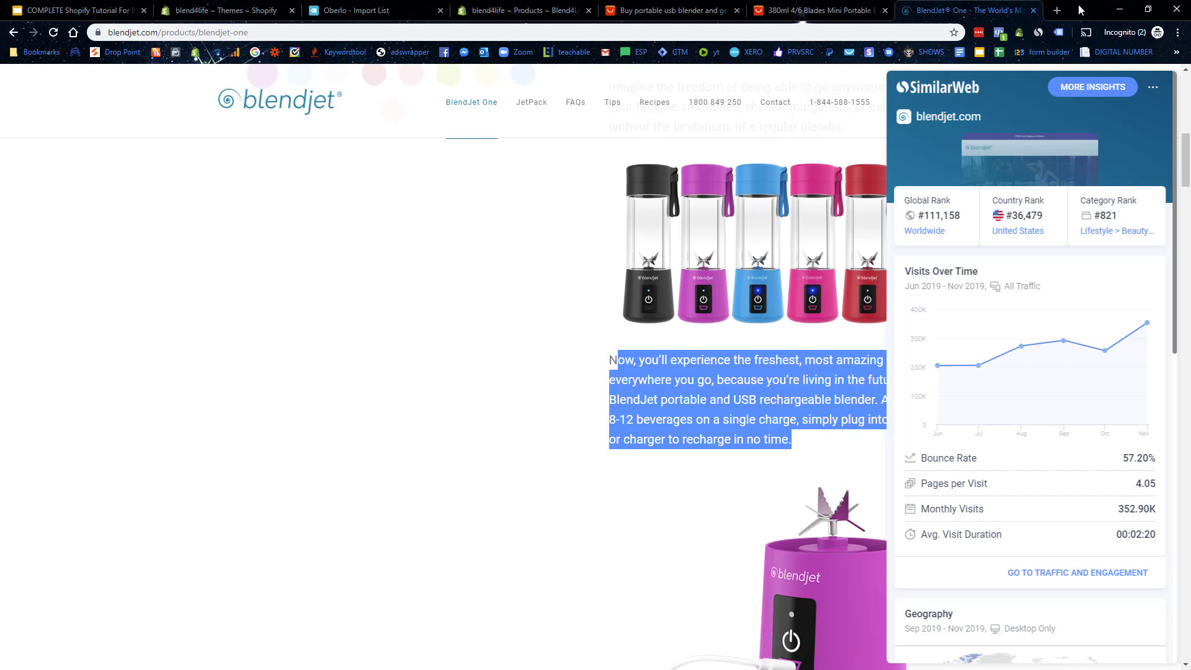
Step: Search 'similarweb chrome extension' in a new tab, open its Web Store page, then return to BlendJet
{"action": "left_click", "coordinate": [1056, 10]}
{"action": "type", "text": "simi"}
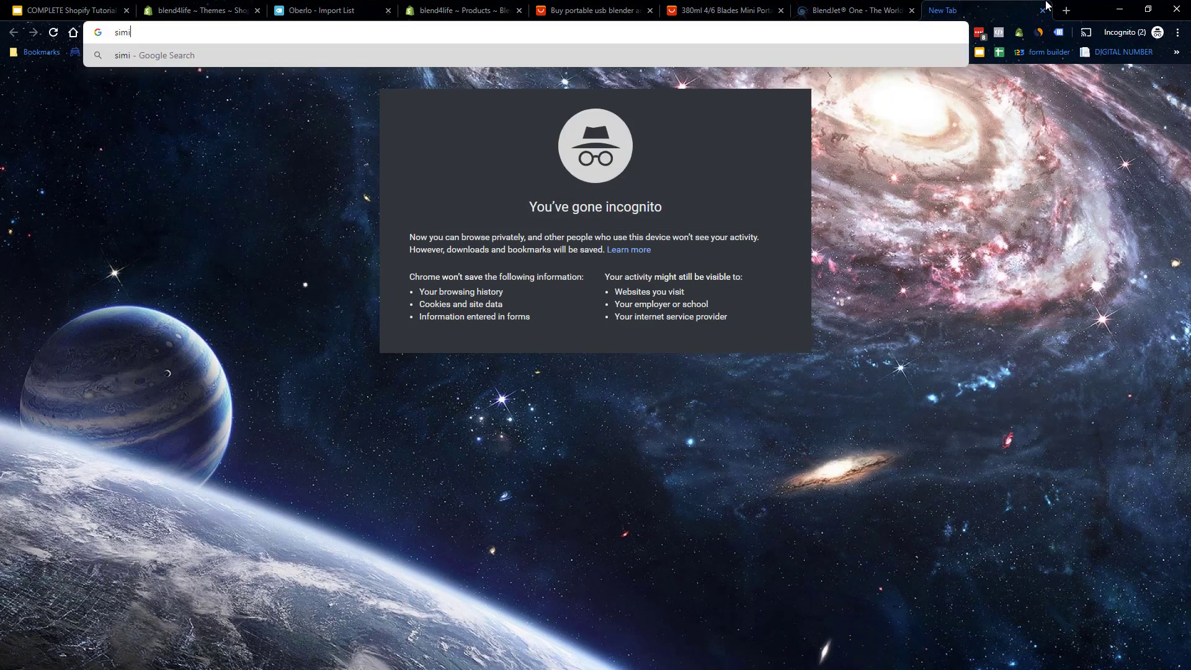
{"action": "type", "text": "larweb chrome extension"}
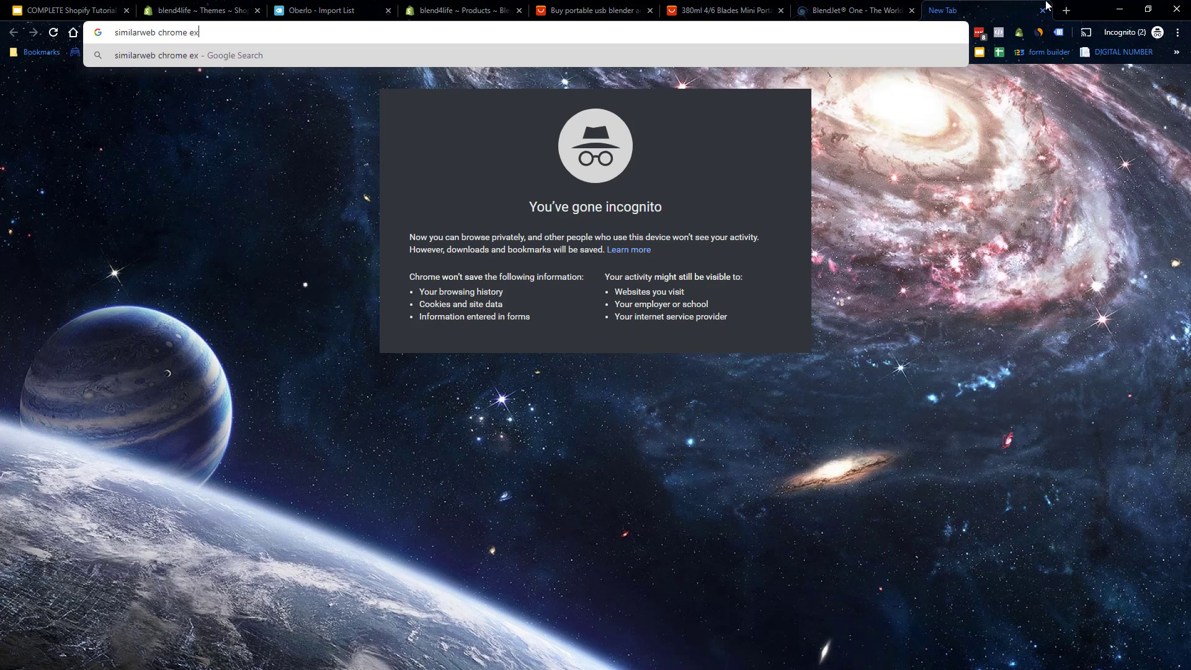
{"action": "key", "text": "Return"}
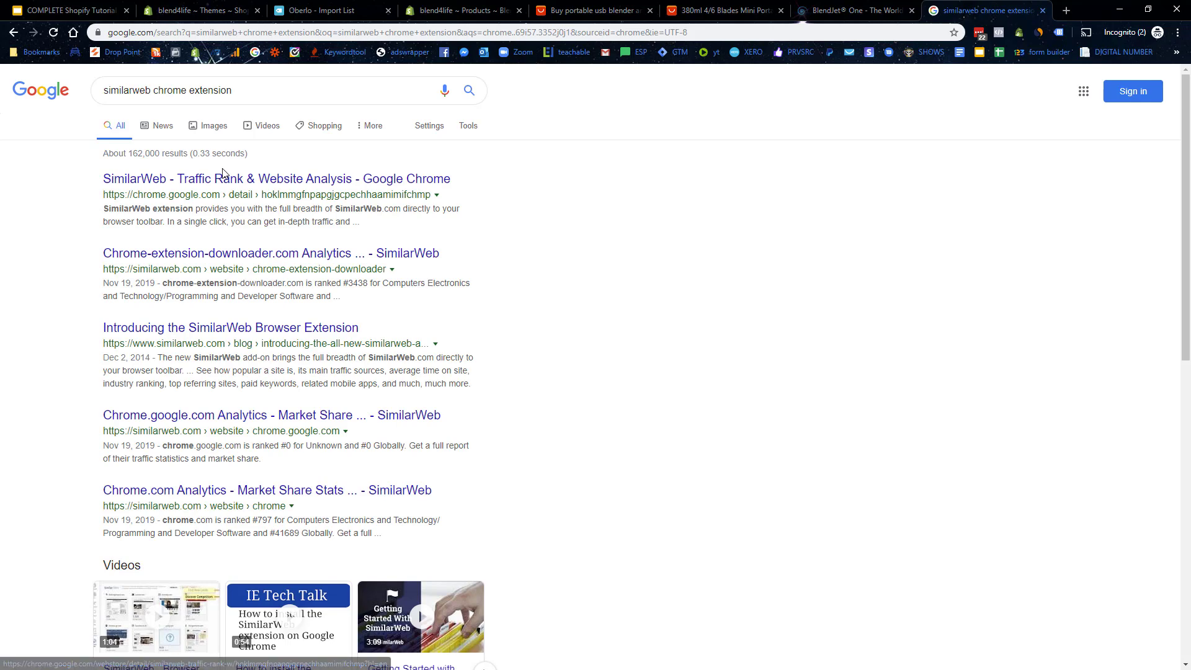
{"action": "left_click", "coordinate": [318, 178]}
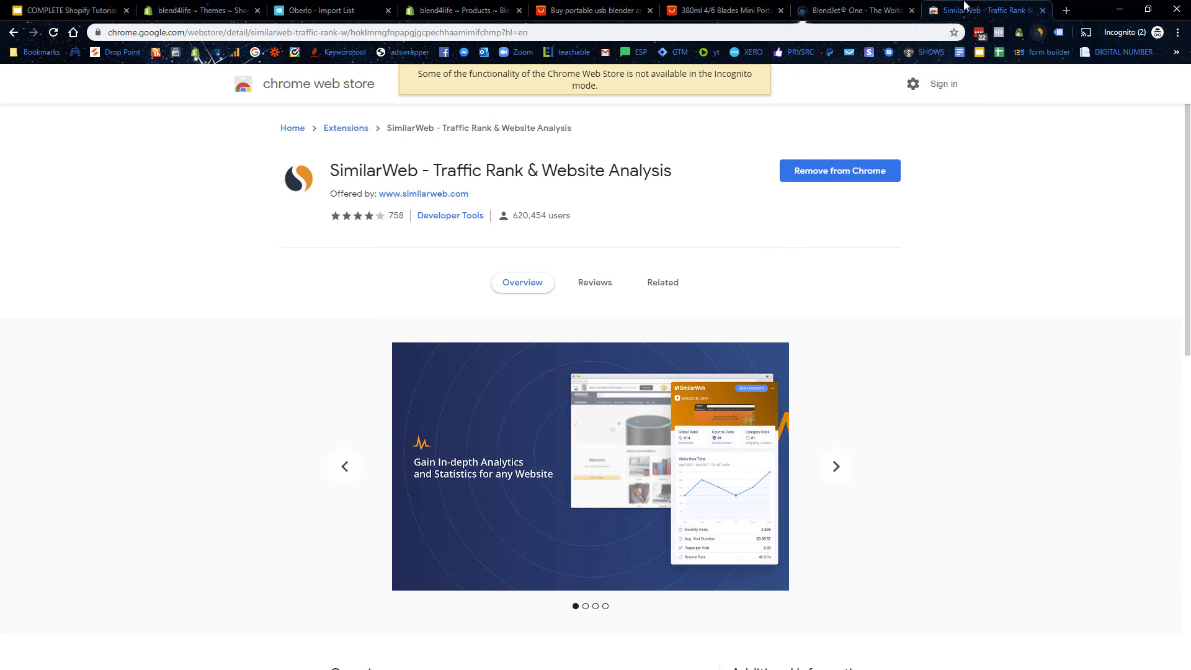
{"action": "left_click", "coordinate": [883, 11]}
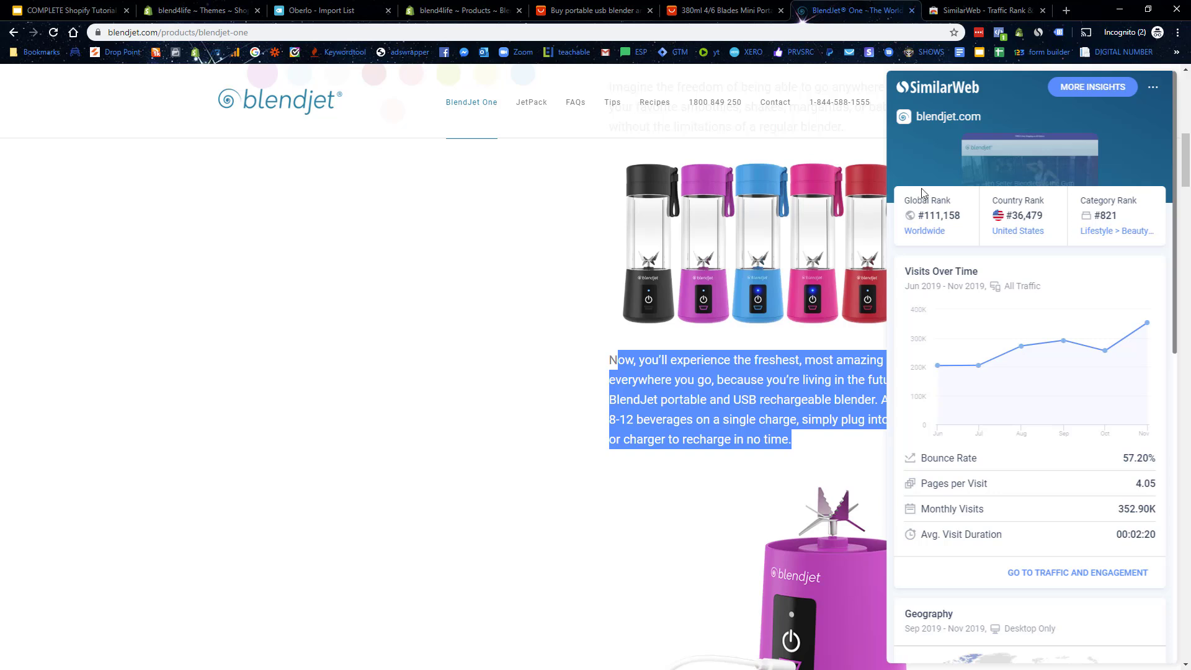
Step: Highlight blendjet.com's Monthly Visits figure and look over the overview statistics
{"action": "left_click", "coordinate": [1134, 506]}
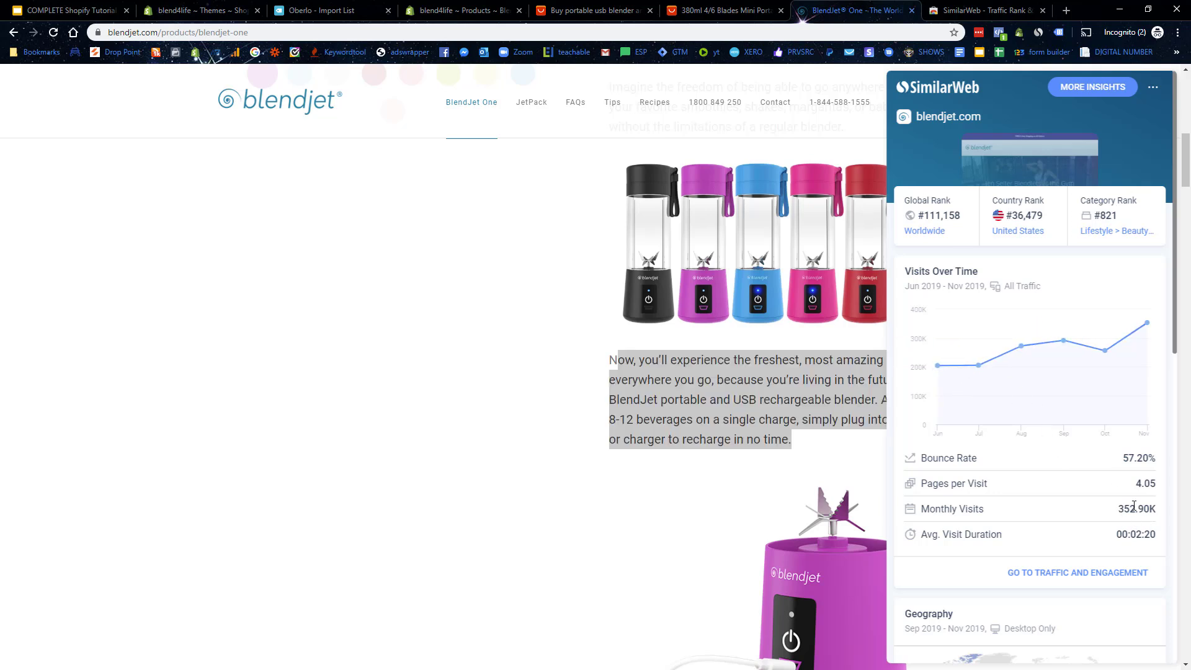
{"action": "left_click_drag", "start_coordinate": [1118, 507], "coordinate": [1144, 509]}
{"action": "left_click", "coordinate": [1135, 512]}
{"action": "scroll", "coordinate": [1118, 492], "scroll_direction": "down", "scroll_amount": 3}
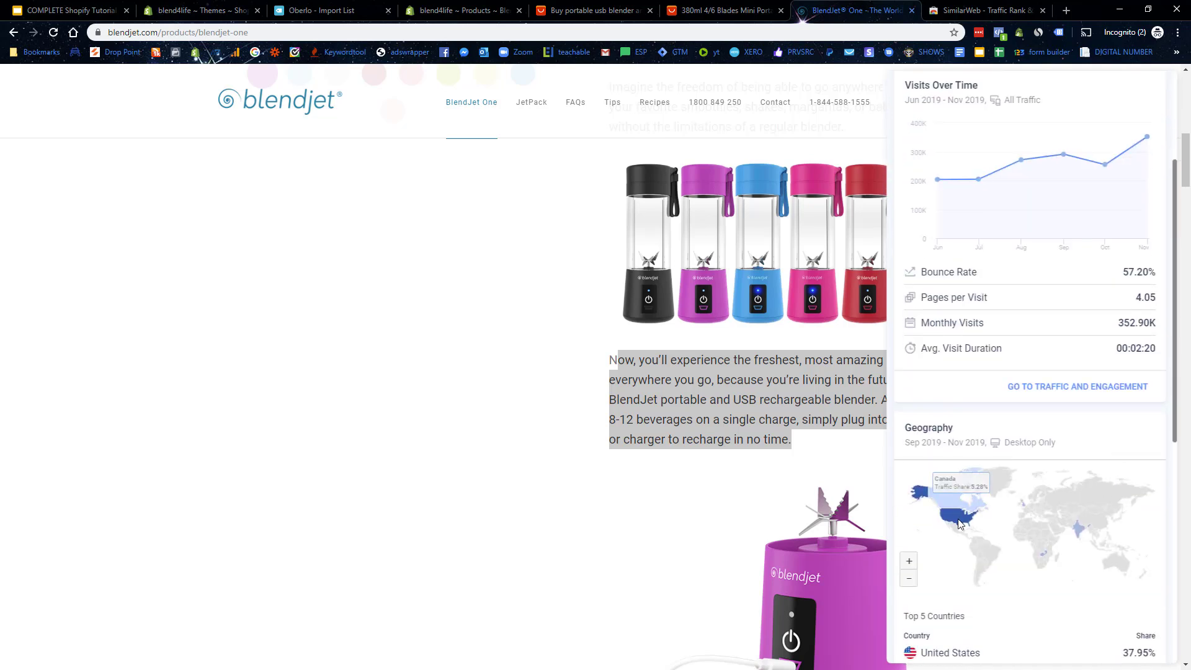
{"action": "mouse_move", "coordinate": [959, 522]}
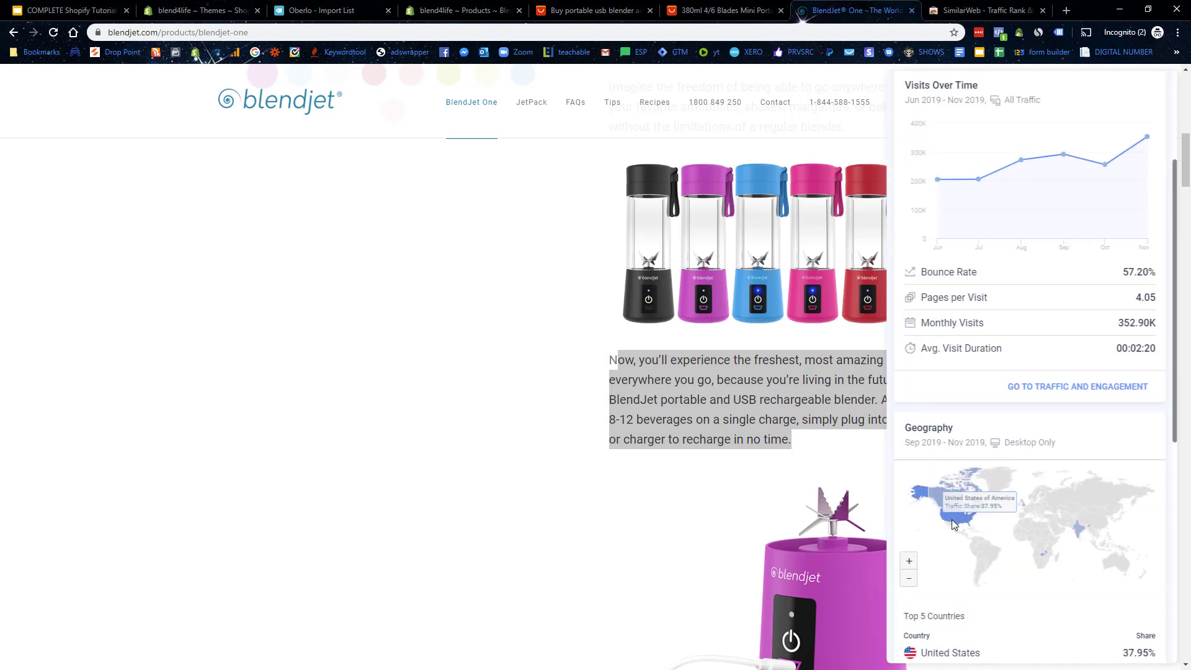
{"action": "mouse_move", "coordinate": [1075, 526]}
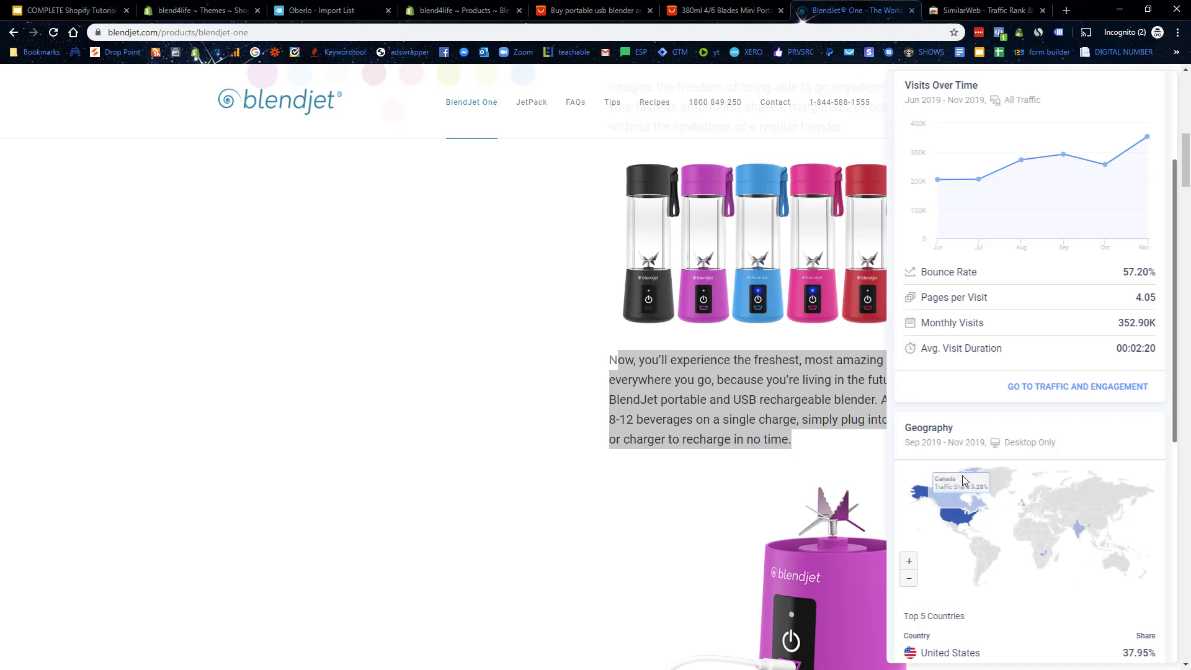
{"action": "mouse_move", "coordinate": [921, 504]}
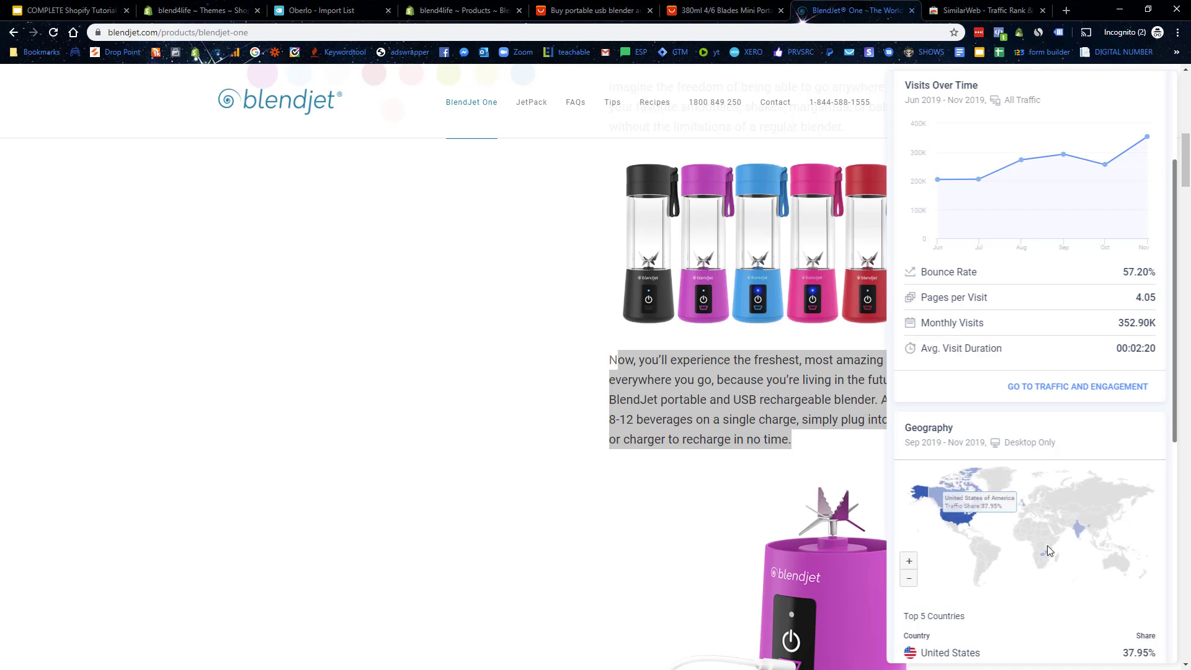
{"action": "mouse_move", "coordinate": [1044, 551]}
Step: Inspect the Marketing Mix, highlighting Direct and Email sources, then check the Visits Over Time chart
{"action": "scroll", "coordinate": [1045, 549], "scroll_direction": "down", "scroll_amount": 3}
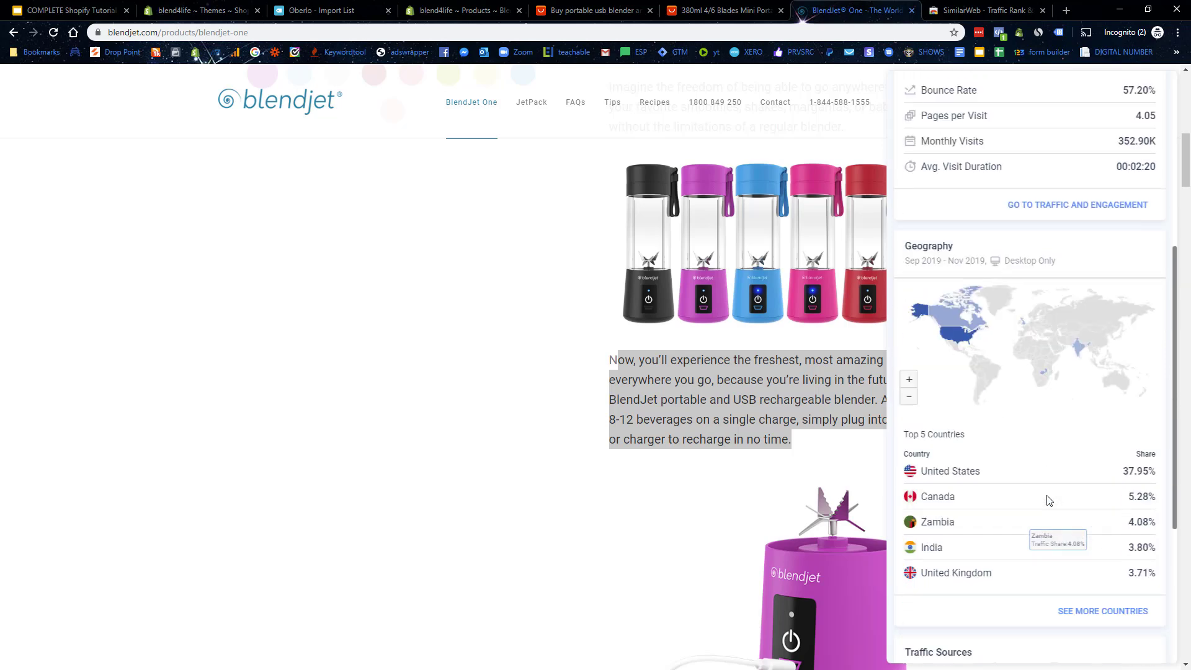
{"action": "scroll", "coordinate": [1063, 462], "scroll_direction": "down", "scroll_amount": 4}
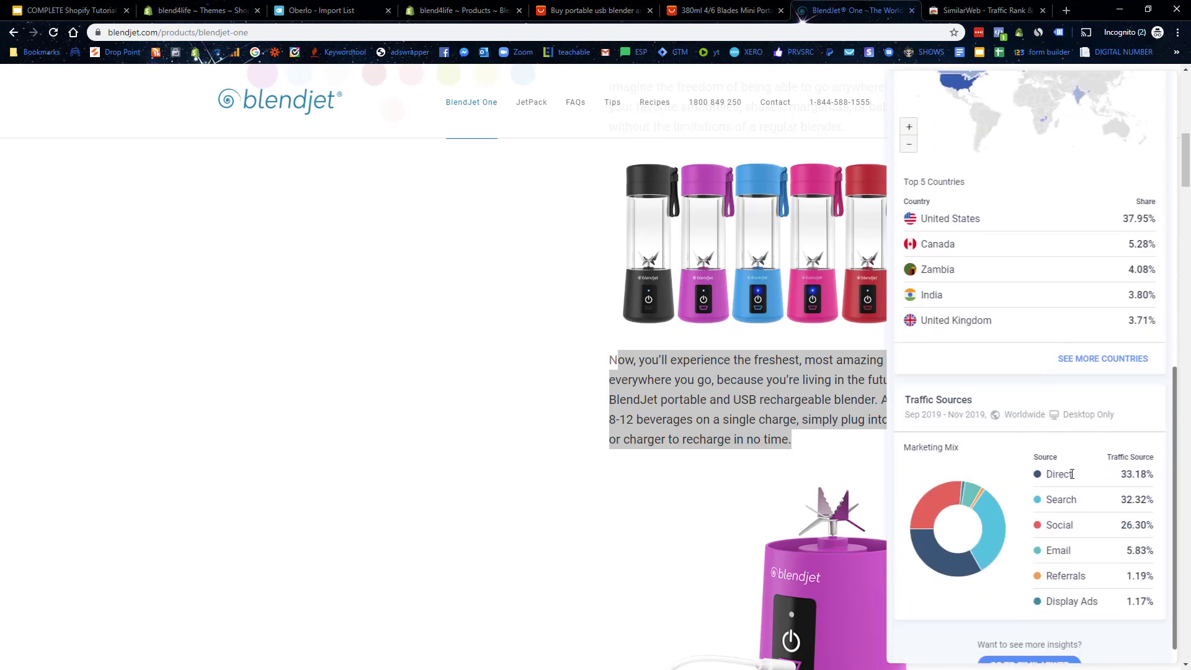
{"action": "left_click_drag", "start_coordinate": [1038, 475], "coordinate": [1081, 477]}
{"action": "left_click", "coordinate": [1052, 496]}
{"action": "double_click", "coordinate": [1058, 525]}
{"action": "left_click_drag", "start_coordinate": [1053, 551], "coordinate": [1071, 550]}
{"action": "scroll", "coordinate": [1050, 471], "scroll_direction": "down", "scroll_amount": 1}
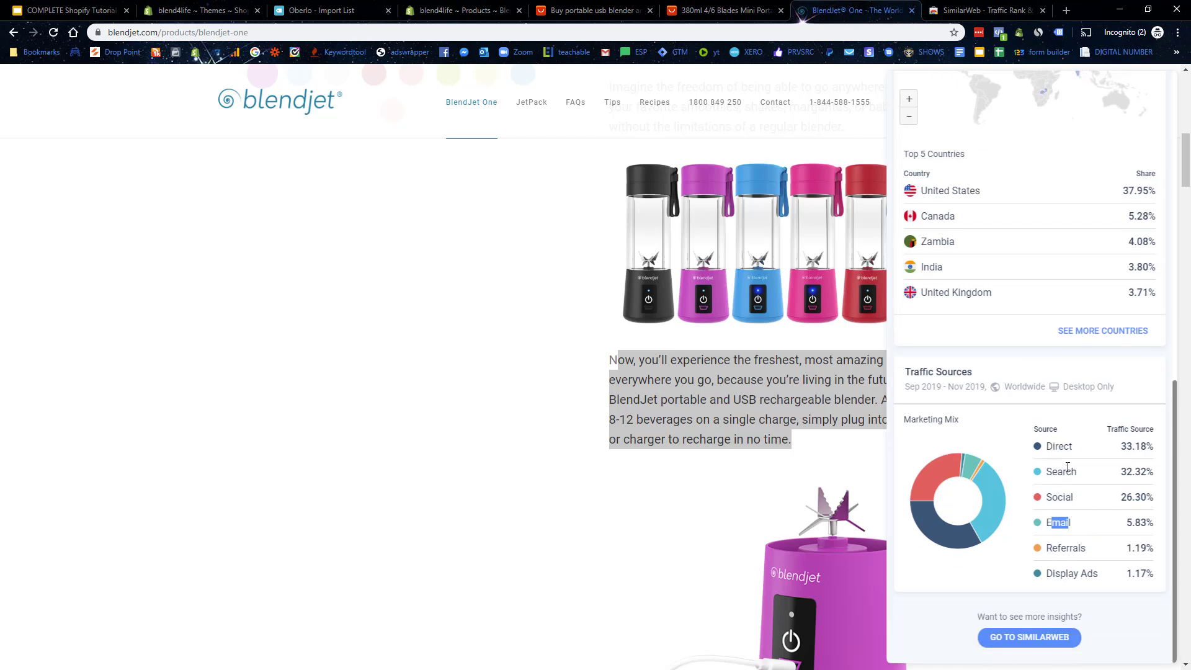
{"action": "scroll", "coordinate": [1068, 466], "scroll_direction": "up", "scroll_amount": 10}
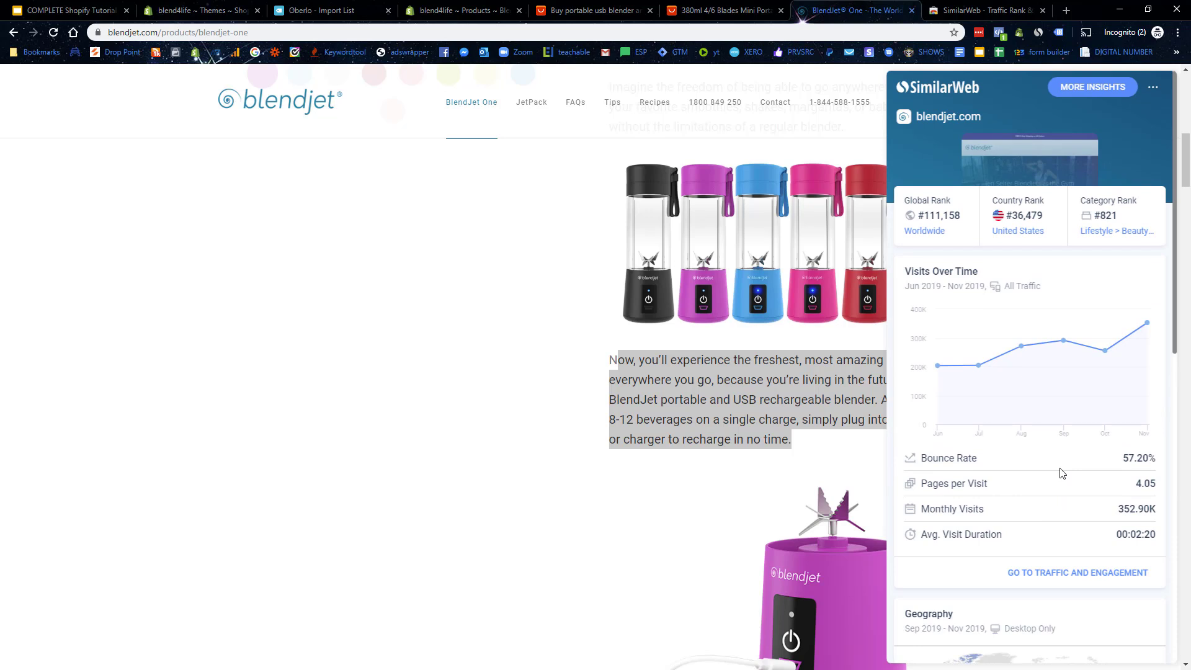
Step: Save the Blend4Life USB Blender product, then open the Debutify 2.0.2 theme for customizing
{"action": "mouse_move", "coordinate": [1111, 354]}
{"action": "left_click", "coordinate": [462, 11]}
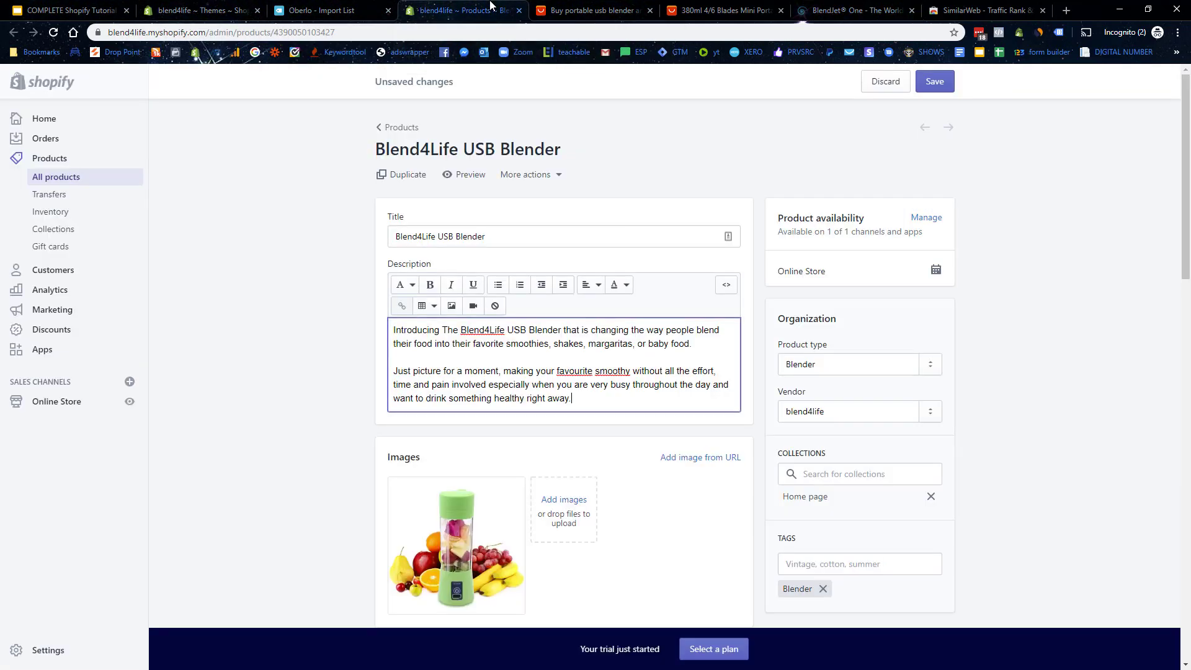
{"action": "left_click", "coordinate": [935, 81]}
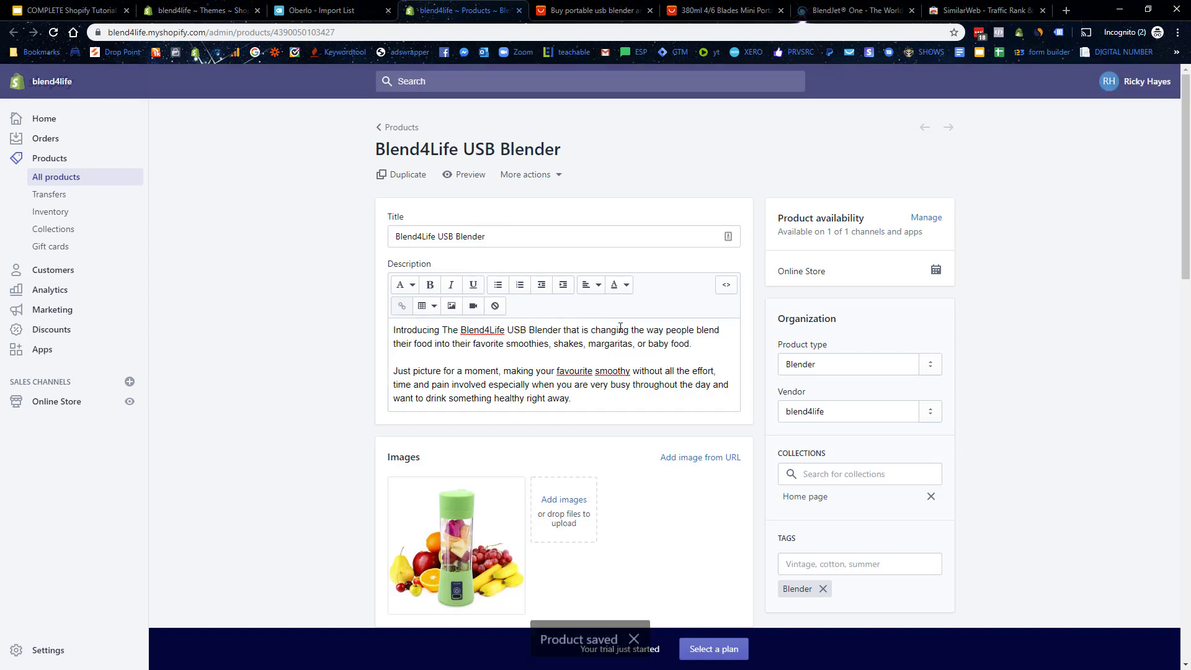
{"action": "left_click", "coordinate": [70, 411]}
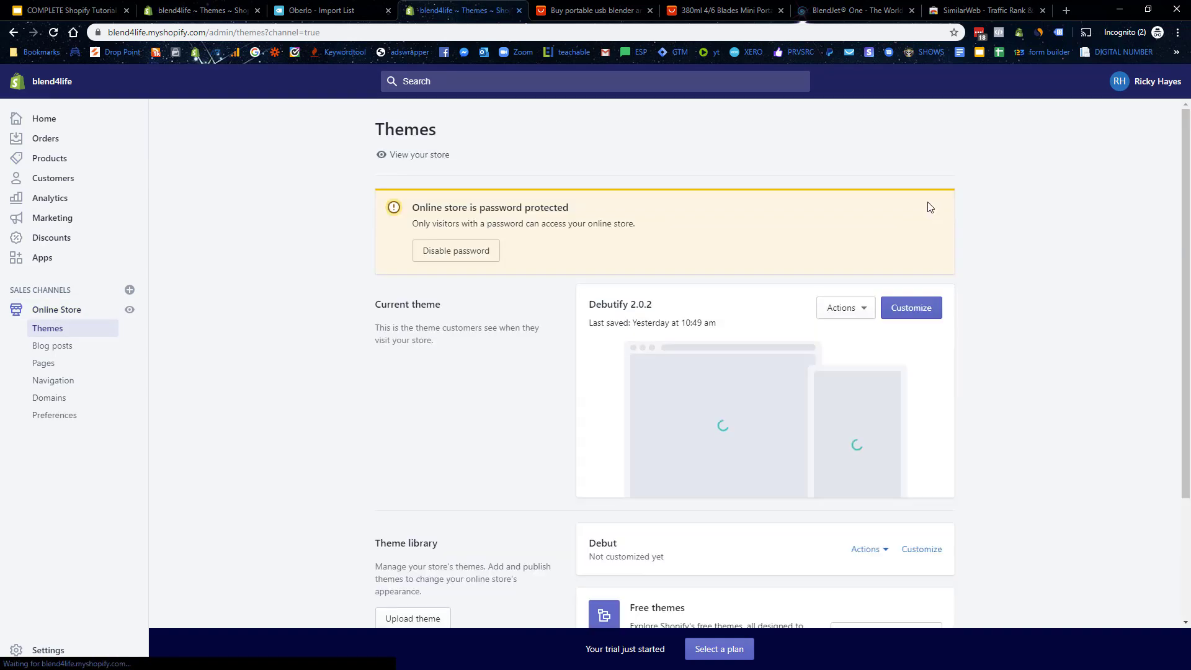
{"action": "left_click", "coordinate": [921, 308]}
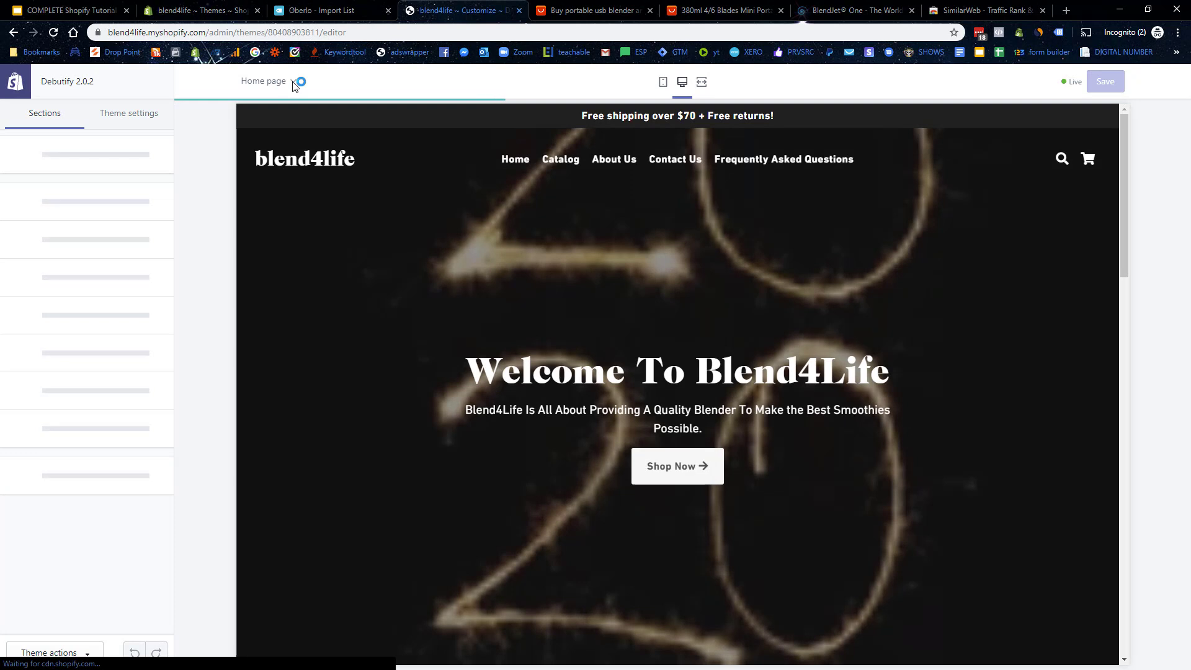
Step: Switch the theme editor preview to the Product pages template
{"action": "left_click", "coordinate": [292, 82]}
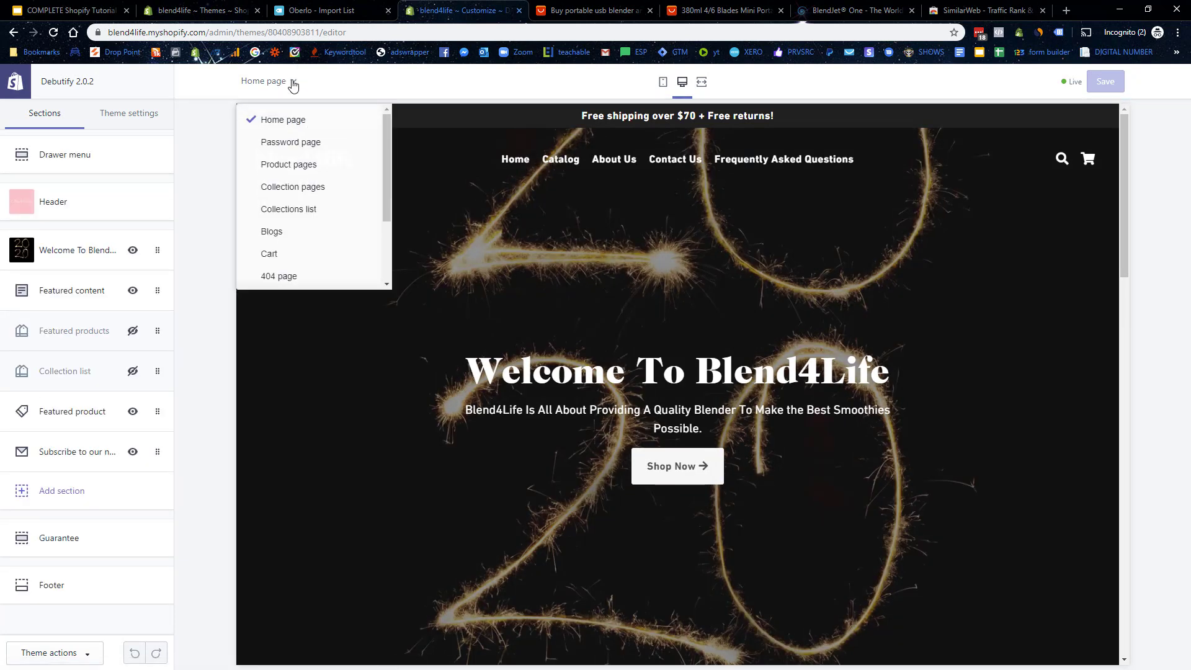
{"action": "left_click", "coordinate": [295, 165]}
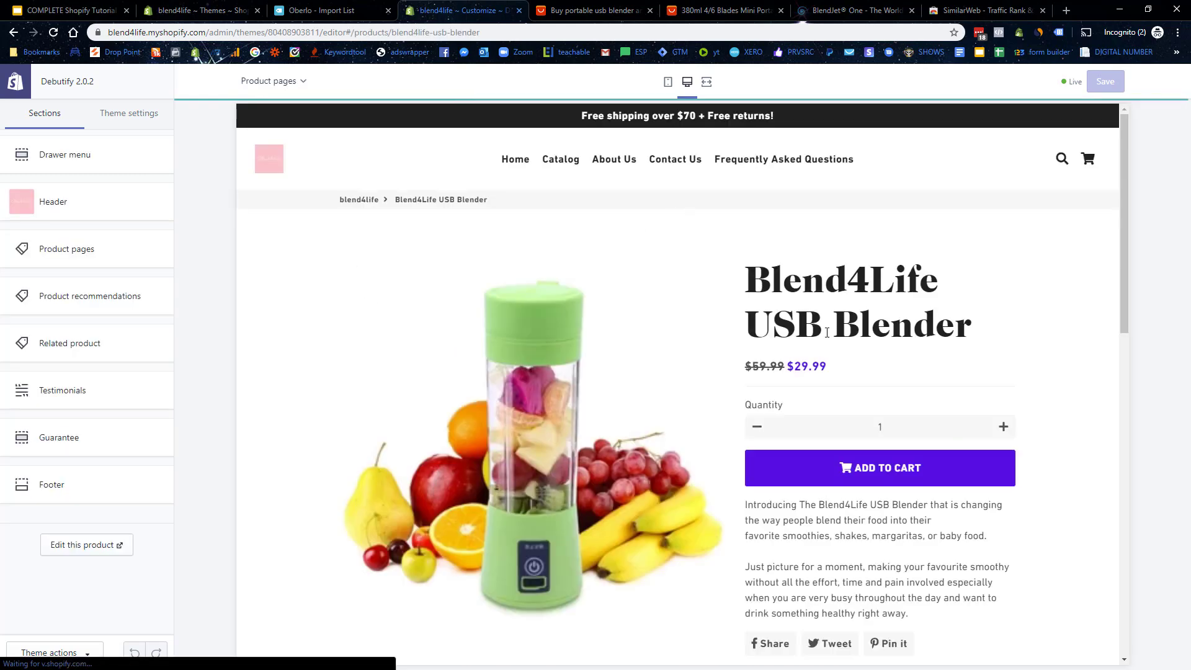
{"action": "scroll", "coordinate": [937, 285], "scroll_direction": "down", "scroll_amount": 7}
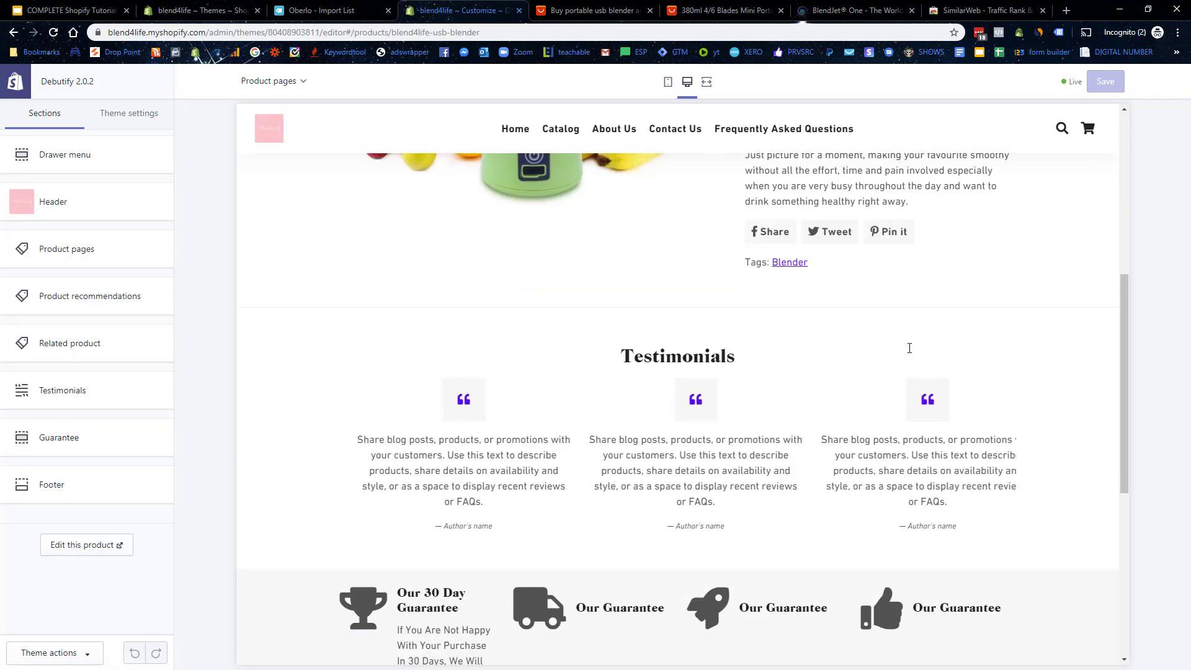
{"action": "scroll", "coordinate": [909, 348], "scroll_direction": "up", "scroll_amount": 8}
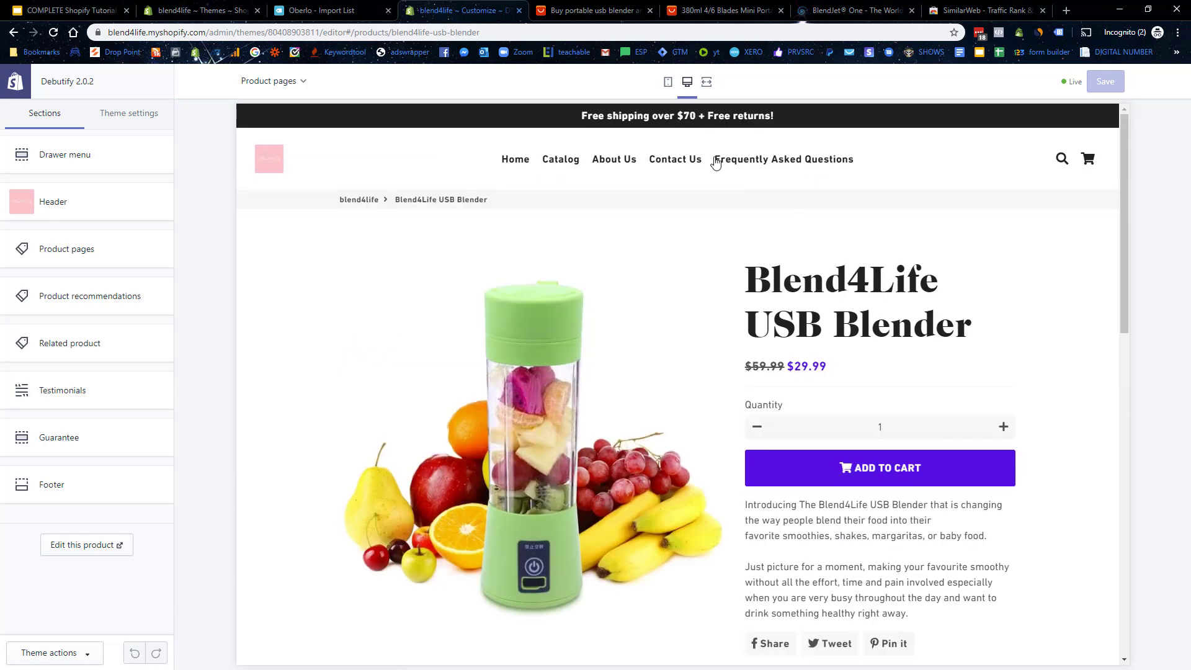
Step: Preview the blender product page in mobile view, scrolling through the $29.99 price and description
{"action": "left_click", "coordinate": [668, 80]}
{"action": "scroll", "coordinate": [701, 316], "scroll_direction": "down", "scroll_amount": 1}
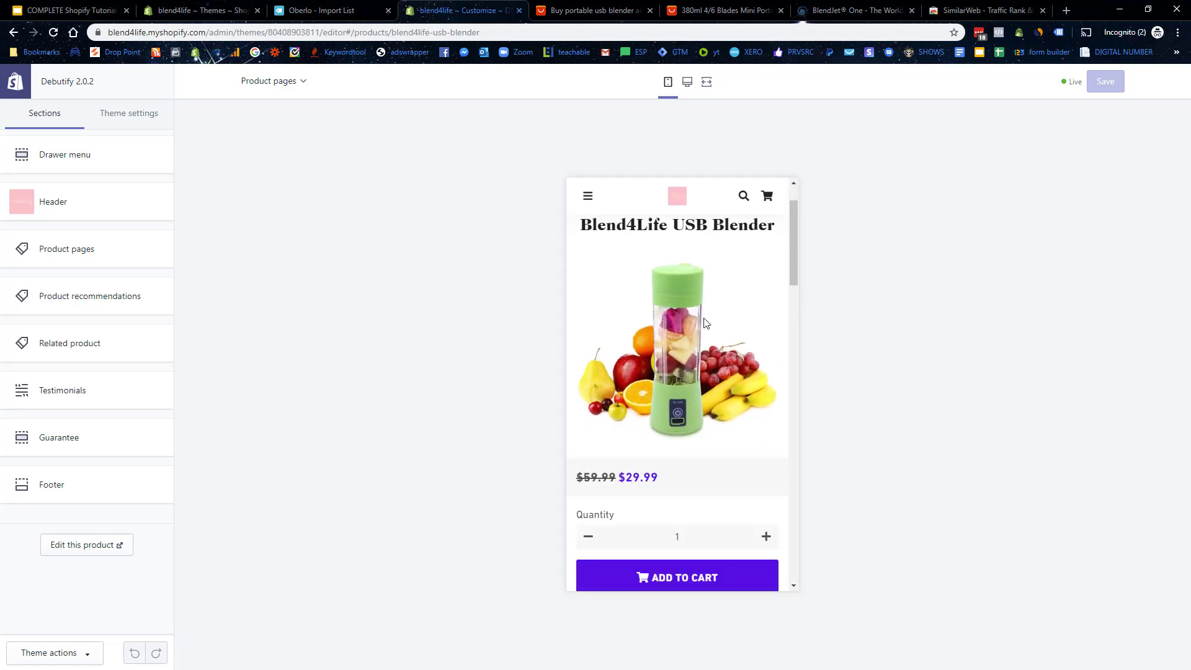
{"action": "scroll", "coordinate": [711, 351], "scroll_direction": "down", "scroll_amount": 1}
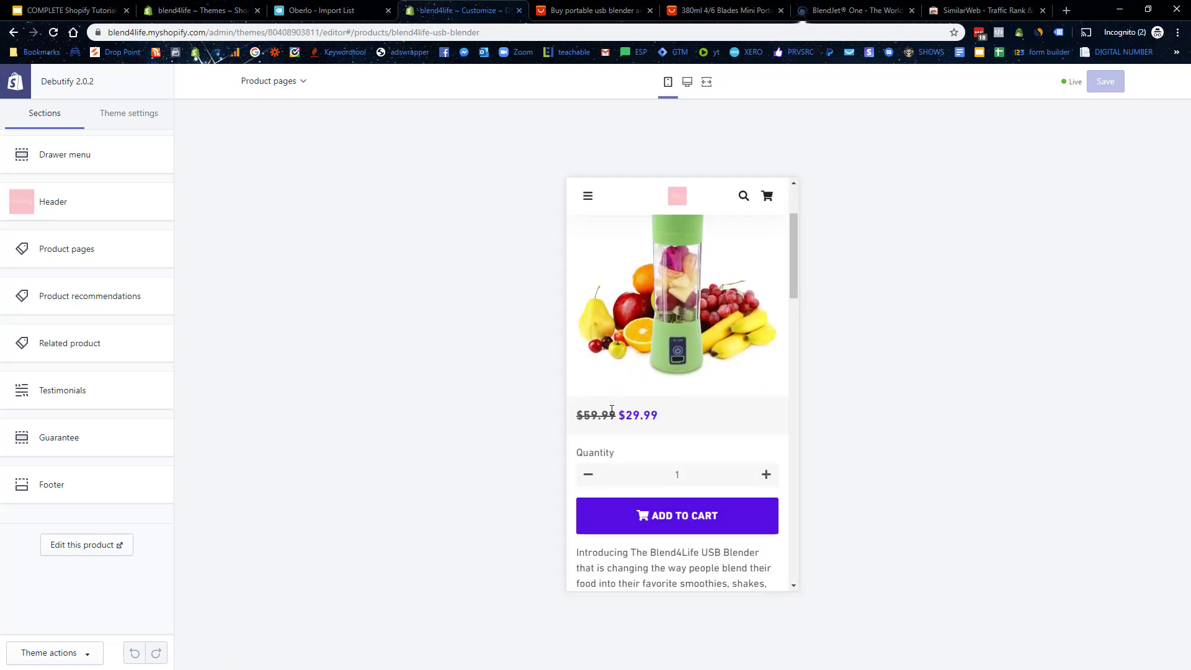
{"action": "left_click_drag", "start_coordinate": [611, 410], "coordinate": [660, 417]}
{"action": "scroll", "coordinate": [673, 401], "scroll_direction": "down", "scroll_amount": 2}
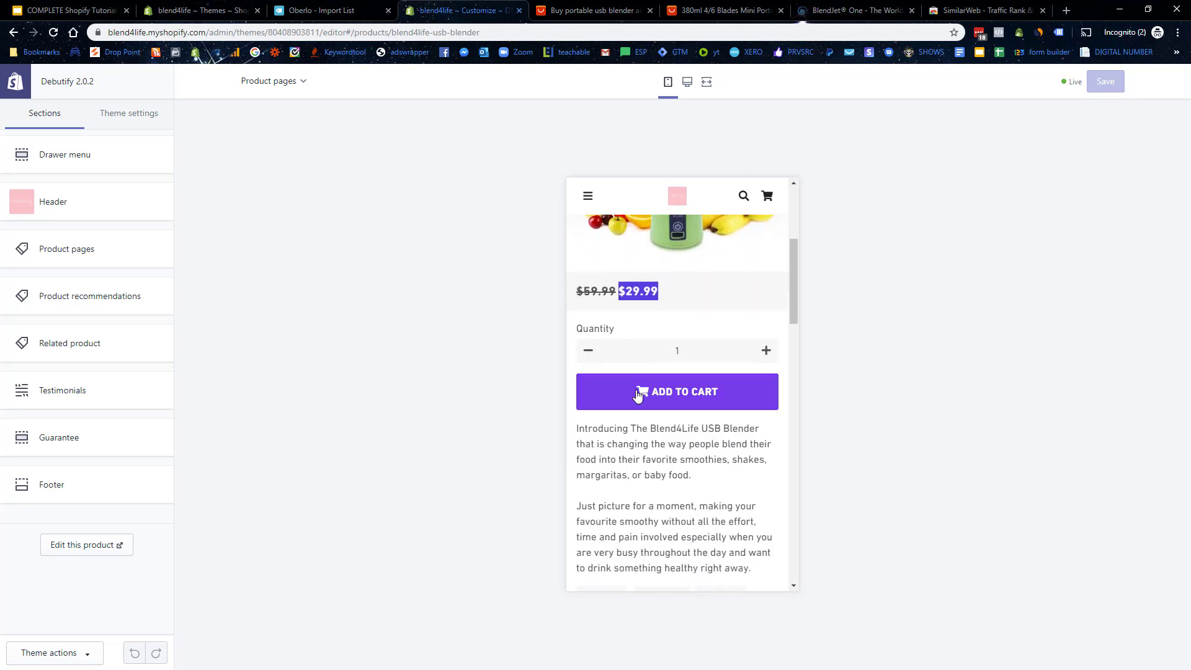
{"action": "scroll", "coordinate": [637, 396], "scroll_direction": "down", "scroll_amount": 2}
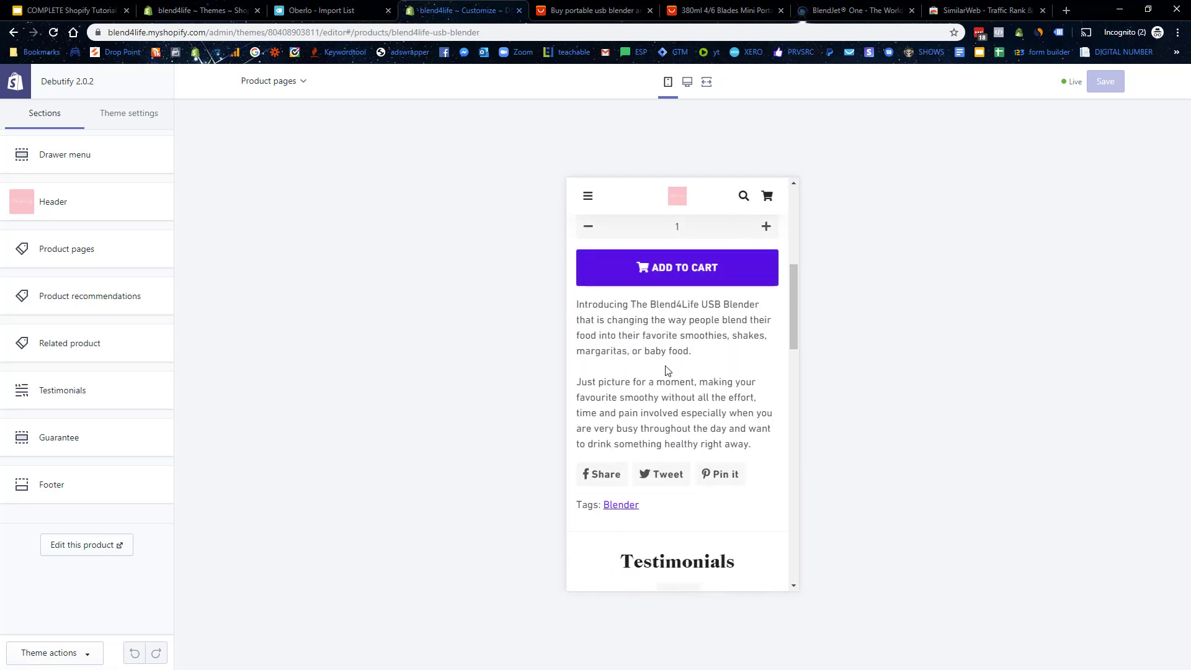
{"action": "scroll", "coordinate": [670, 369], "scroll_direction": "down", "scroll_amount": 3}
{"action": "scroll", "coordinate": [686, 394], "scroll_direction": "up", "scroll_amount": 2}
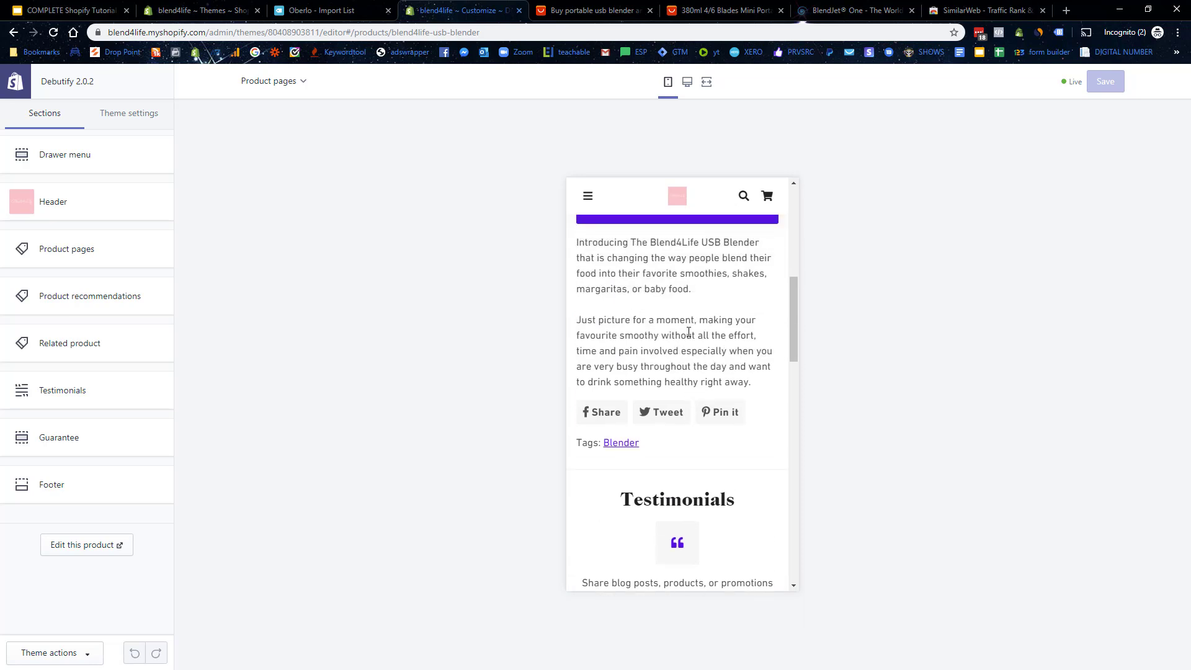
{"action": "scroll", "coordinate": [752, 346], "scroll_direction": "up", "scroll_amount": 2}
{"action": "scroll", "coordinate": [686, 359], "scroll_direction": "down", "scroll_amount": 3}
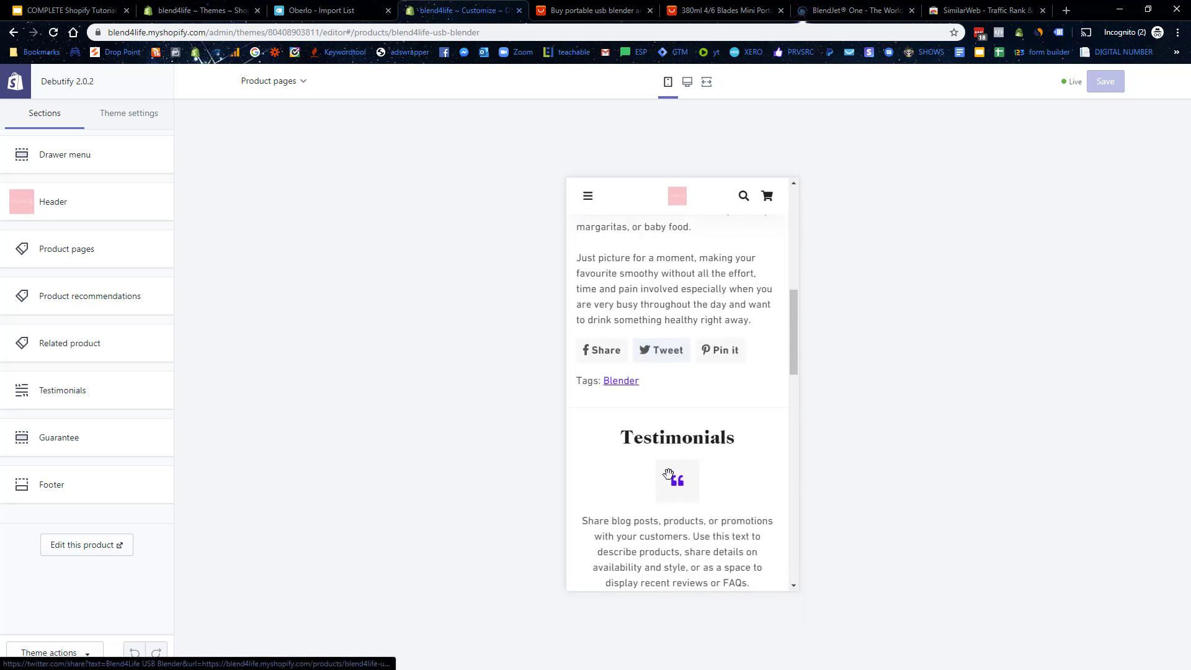
Step: In Product pages settings, turn off Big product title and keep Thumbnail image display
{"action": "left_click", "coordinate": [78, 249]}
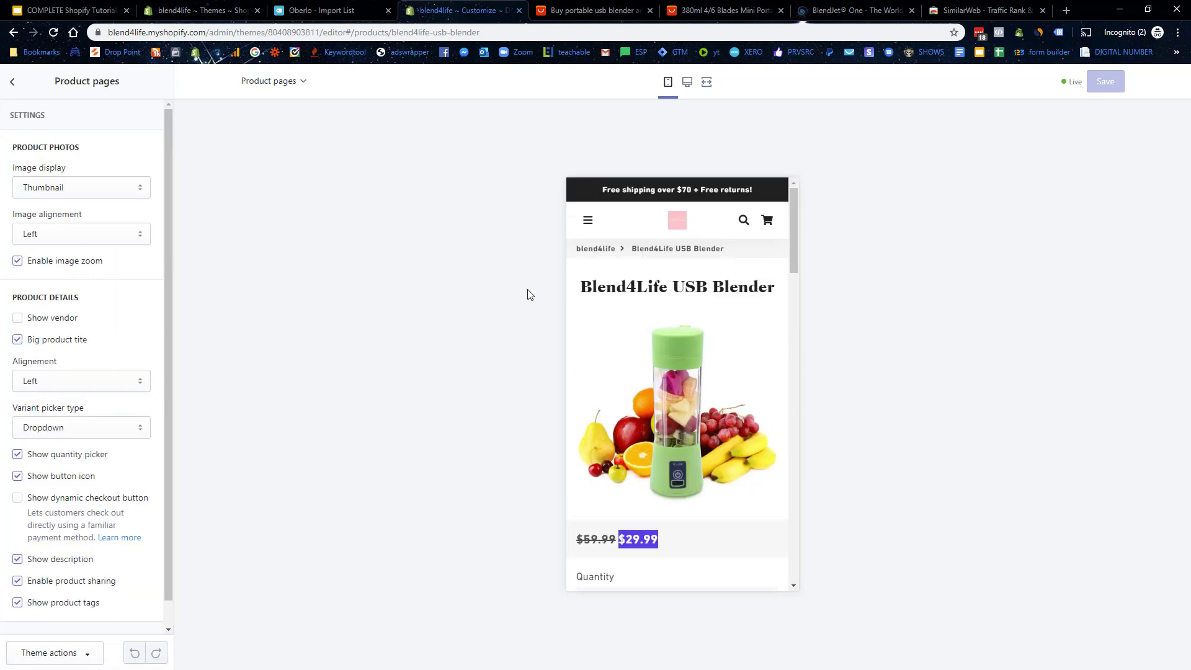
{"action": "left_click", "coordinate": [29, 343]}
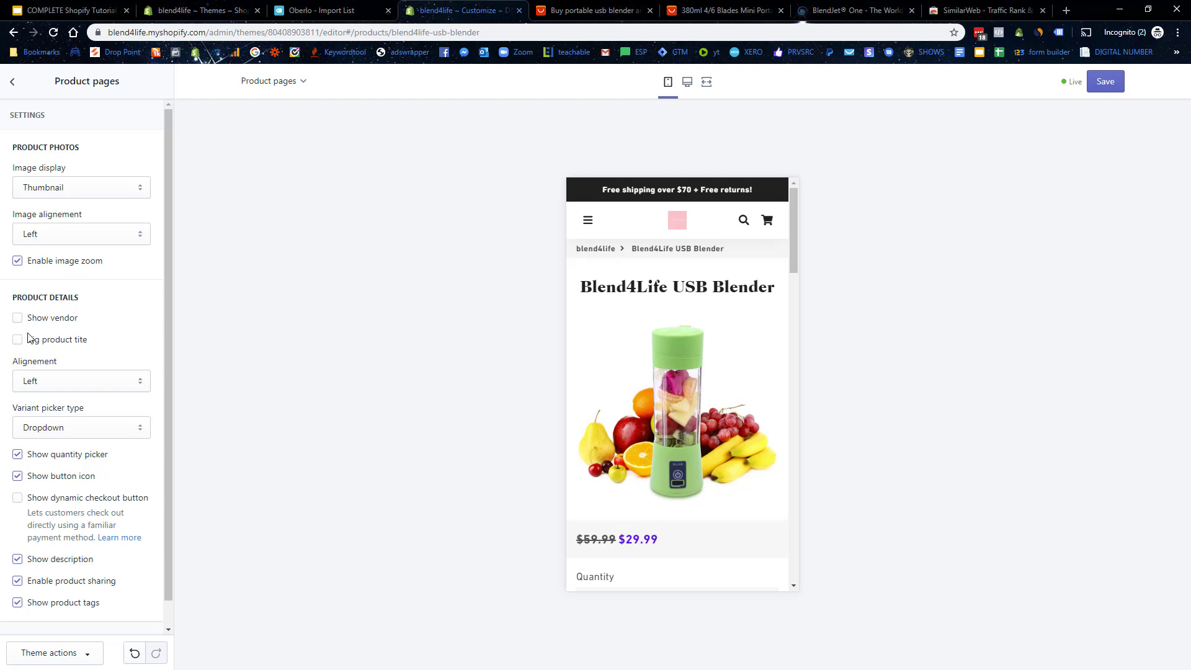
{"action": "left_click", "coordinate": [28, 342]}
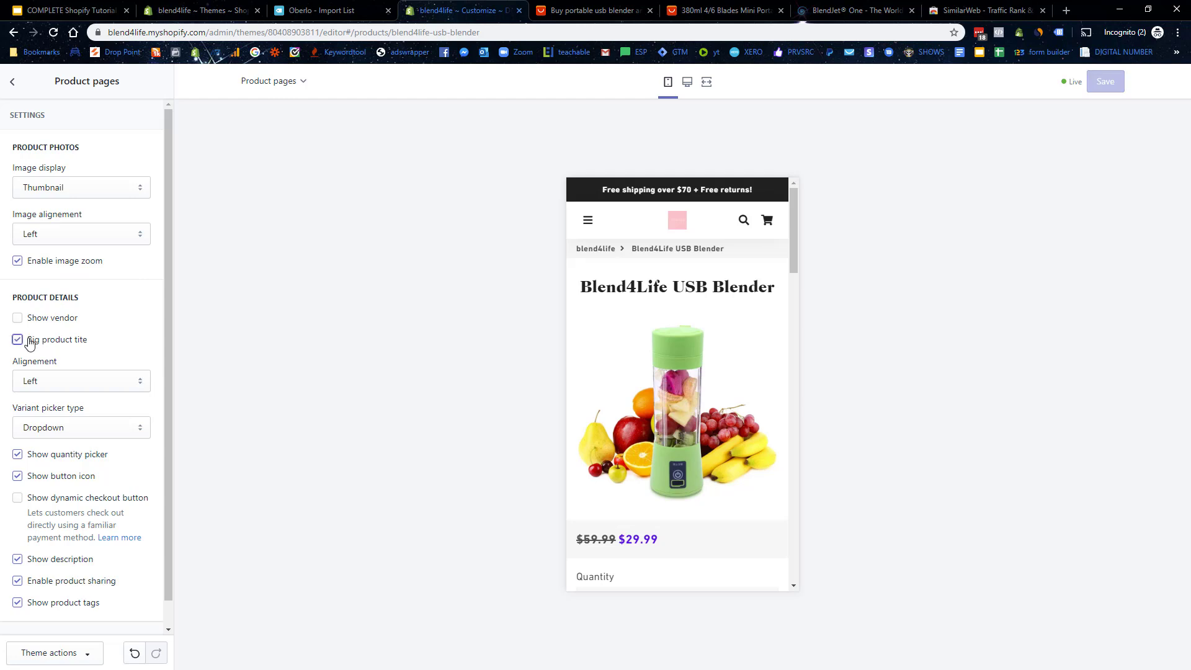
{"action": "left_click", "coordinate": [29, 343]}
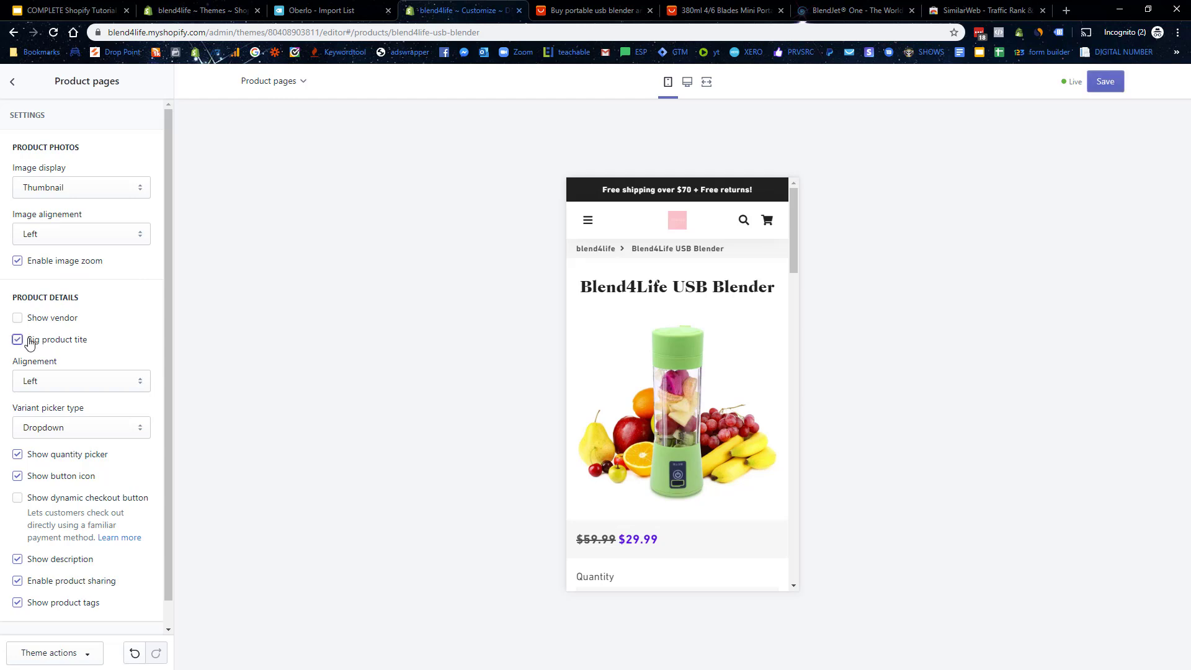
{"action": "left_click", "coordinate": [86, 189]}
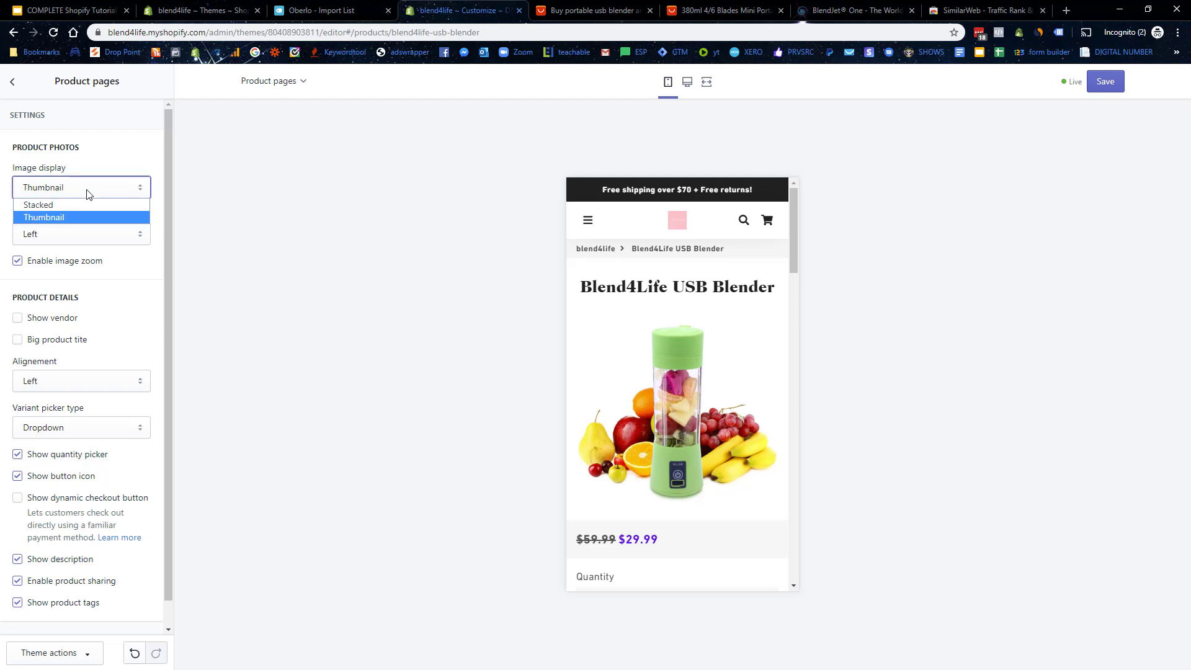
{"action": "left_click", "coordinate": [44, 217]}
Step: Uncheck Show product tags, save the theme, and return to the sections list
{"action": "scroll", "coordinate": [107, 264], "scroll_direction": "down", "scroll_amount": 1}
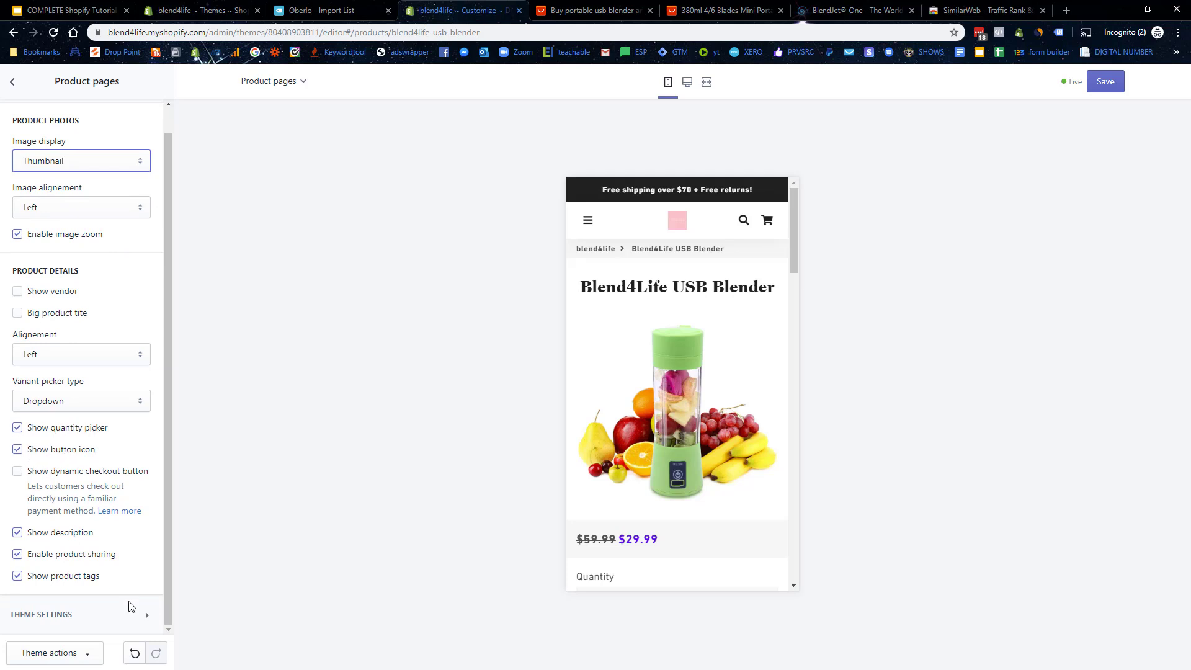
{"action": "left_click", "coordinate": [18, 576]}
{"action": "scroll", "coordinate": [636, 323], "scroll_direction": "down", "scroll_amount": 3}
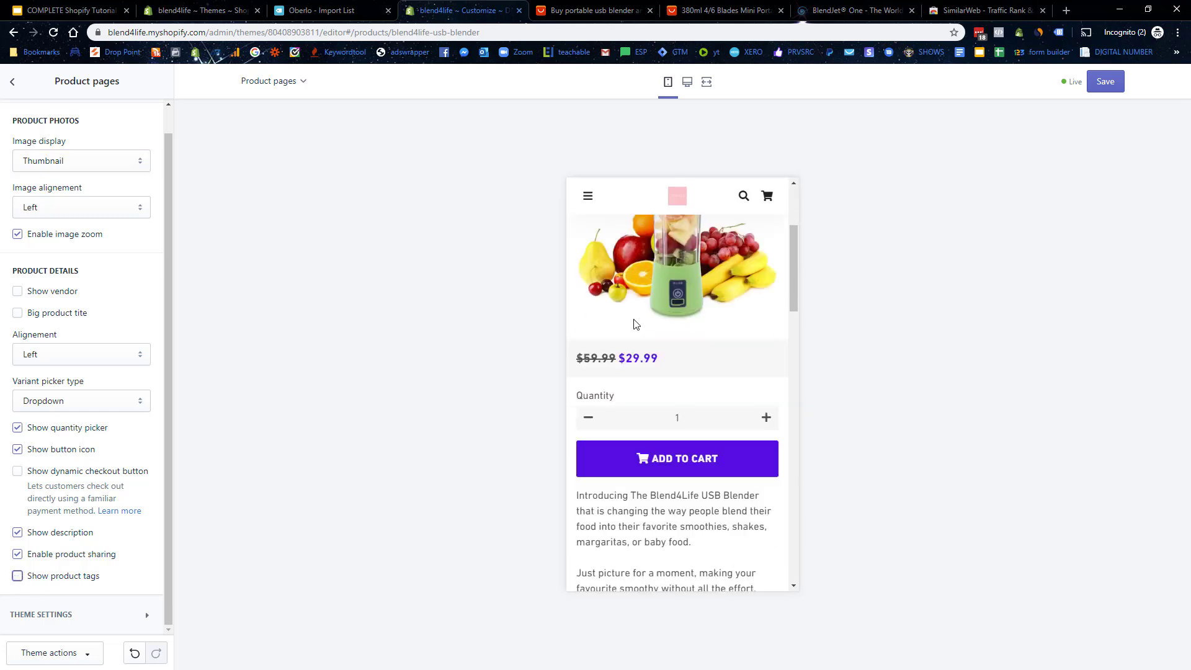
{"action": "scroll", "coordinate": [636, 323], "scroll_direction": "down", "scroll_amount": 4}
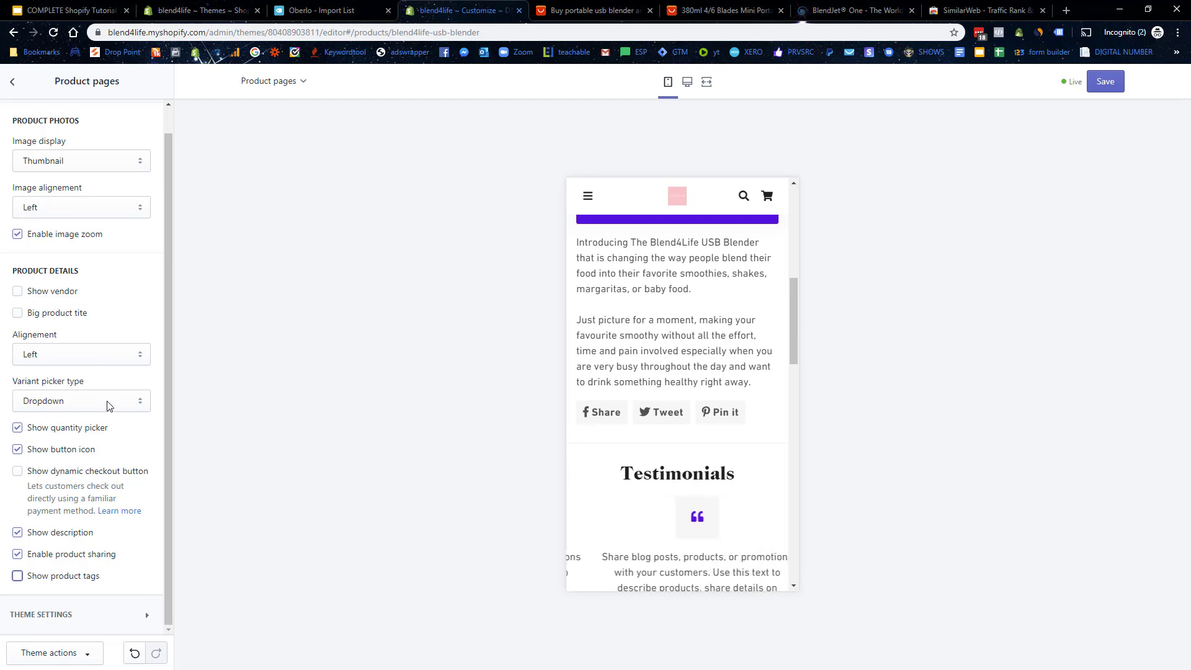
{"action": "left_click", "coordinate": [1094, 82]}
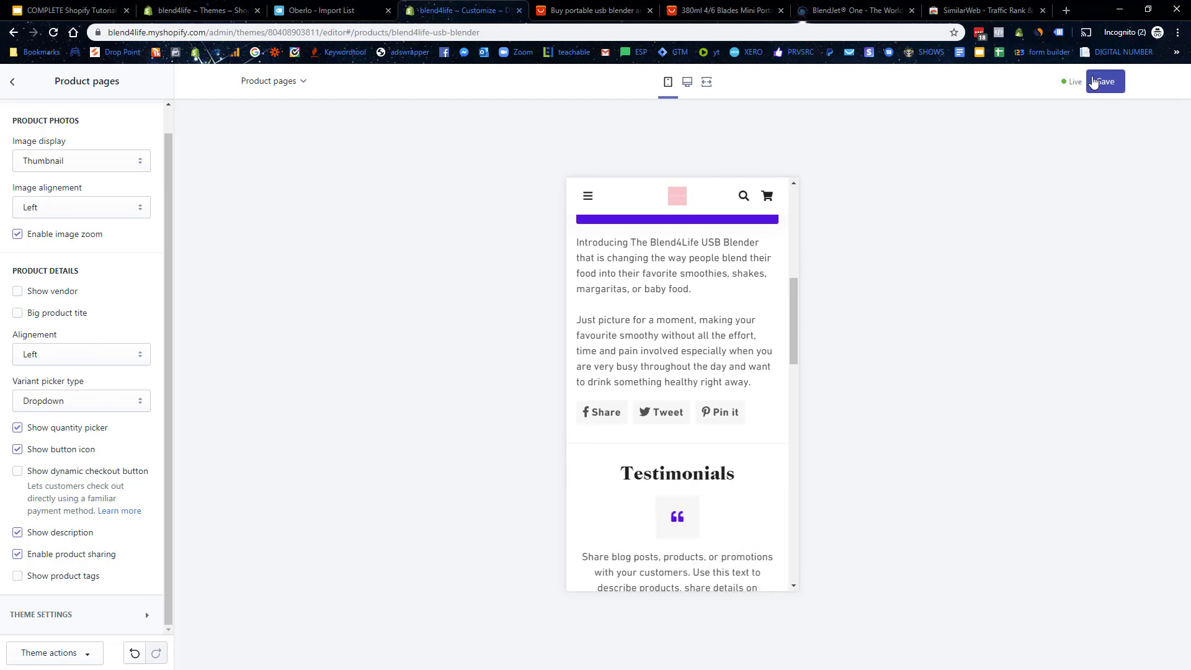
{"action": "scroll", "coordinate": [720, 409], "scroll_direction": "down", "scroll_amount": 3}
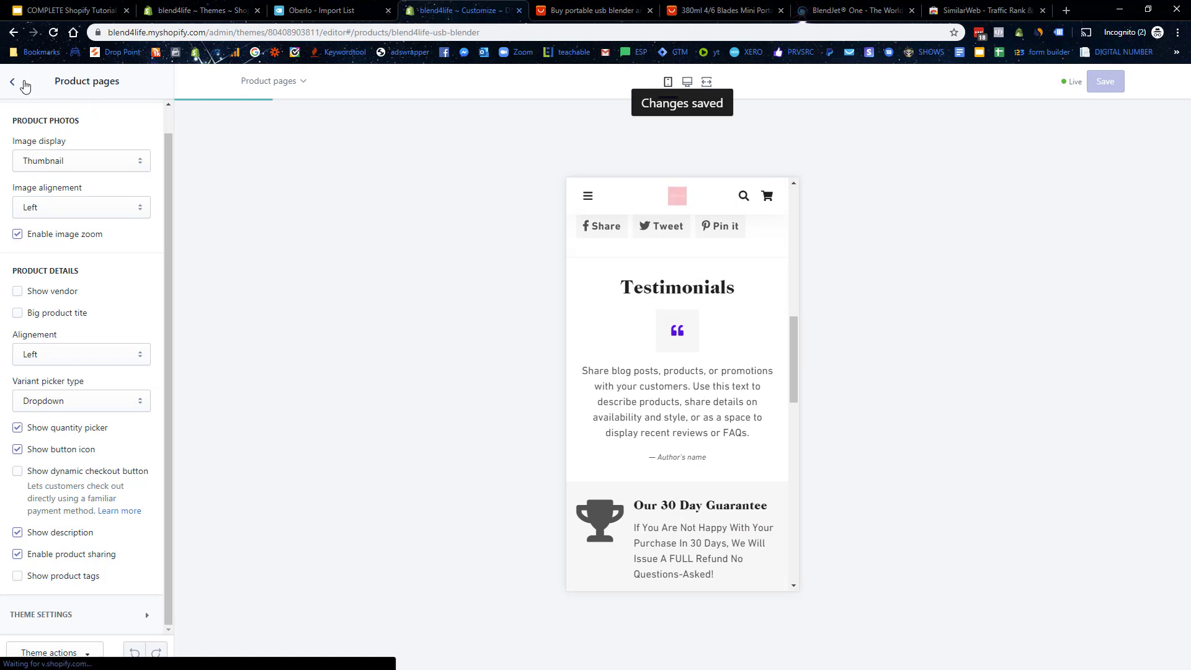
{"action": "left_click", "coordinate": [24, 84]}
Step: Open the Testimonials settings and review the first testimonial's content
{"action": "left_click", "coordinate": [88, 402]}
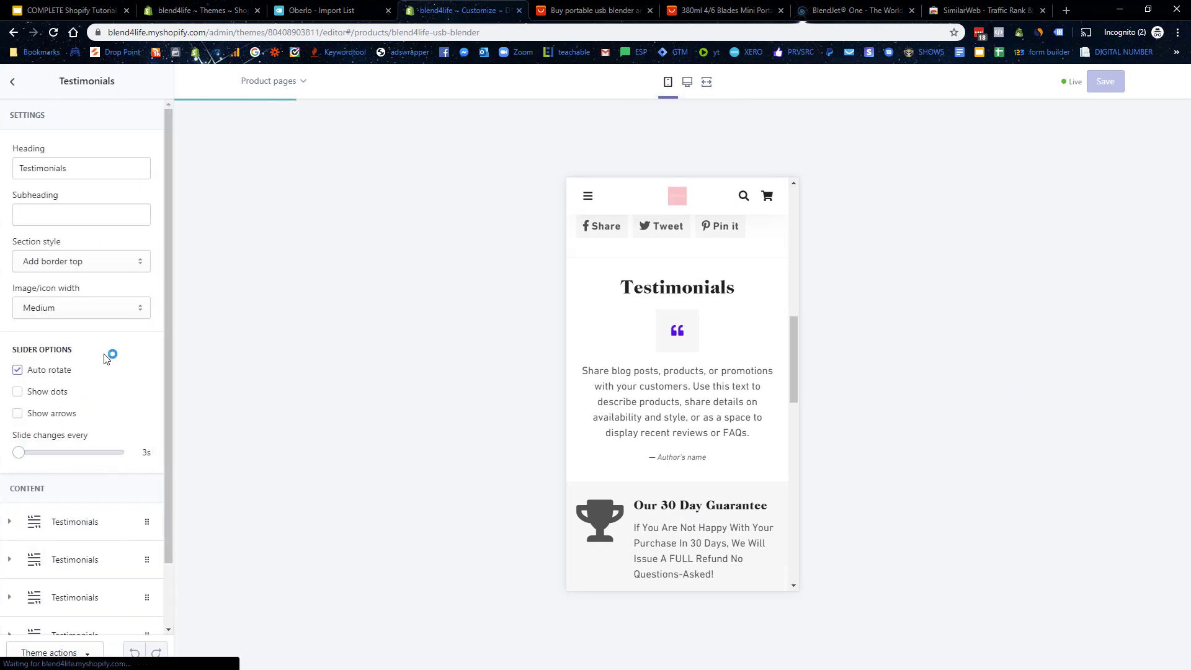
{"action": "scroll", "coordinate": [103, 342], "scroll_direction": "down", "scroll_amount": 1}
{"action": "left_click", "coordinate": [93, 458]}
{"action": "scroll", "coordinate": [107, 469], "scroll_direction": "down", "scroll_amount": 2}
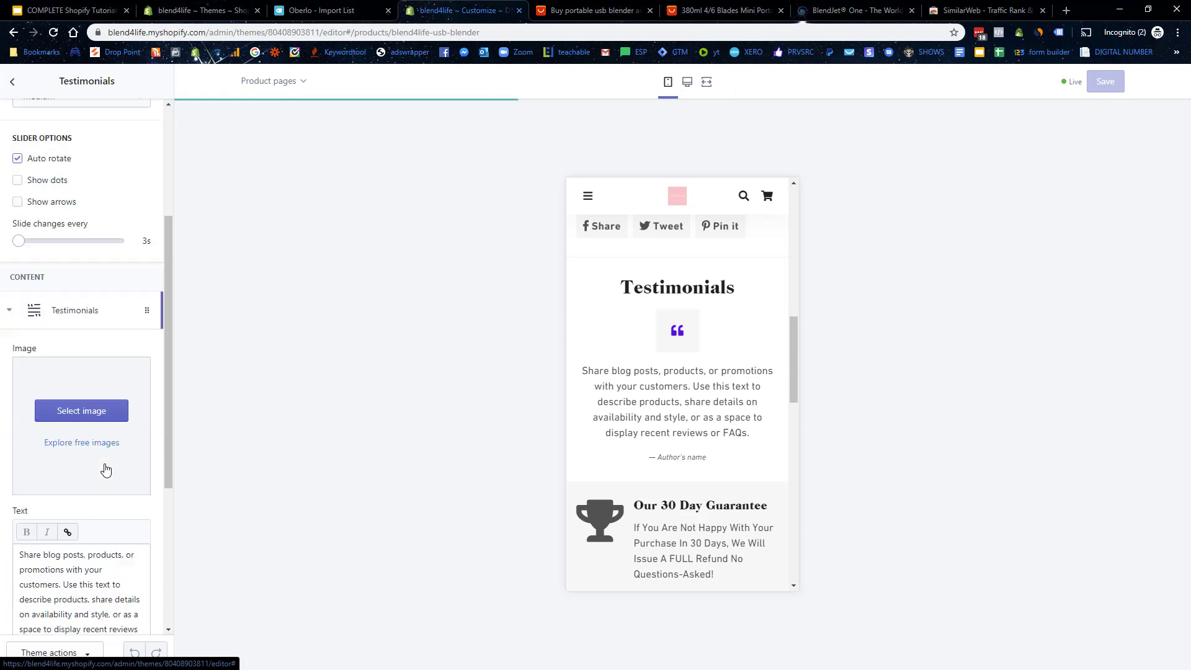
{"action": "scroll", "coordinate": [106, 470], "scroll_direction": "down", "scroll_amount": 2}
{"action": "scroll", "coordinate": [711, 373], "scroll_direction": "up", "scroll_amount": 5}
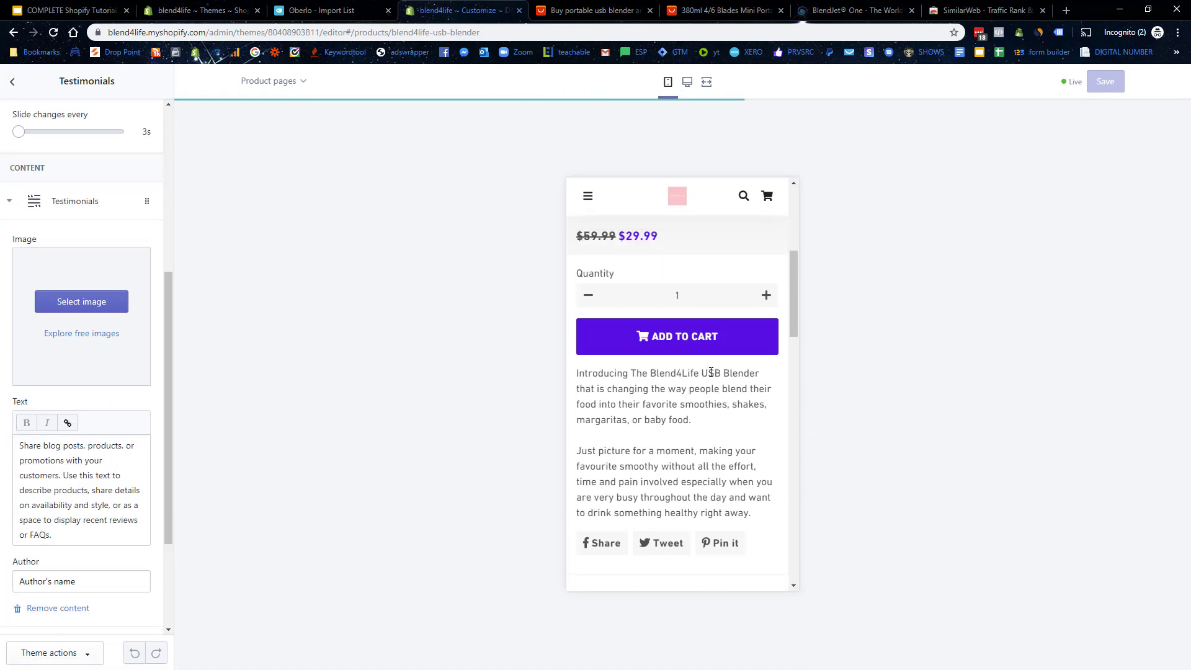
{"action": "scroll", "coordinate": [711, 372], "scroll_direction": "up", "scroll_amount": 5}
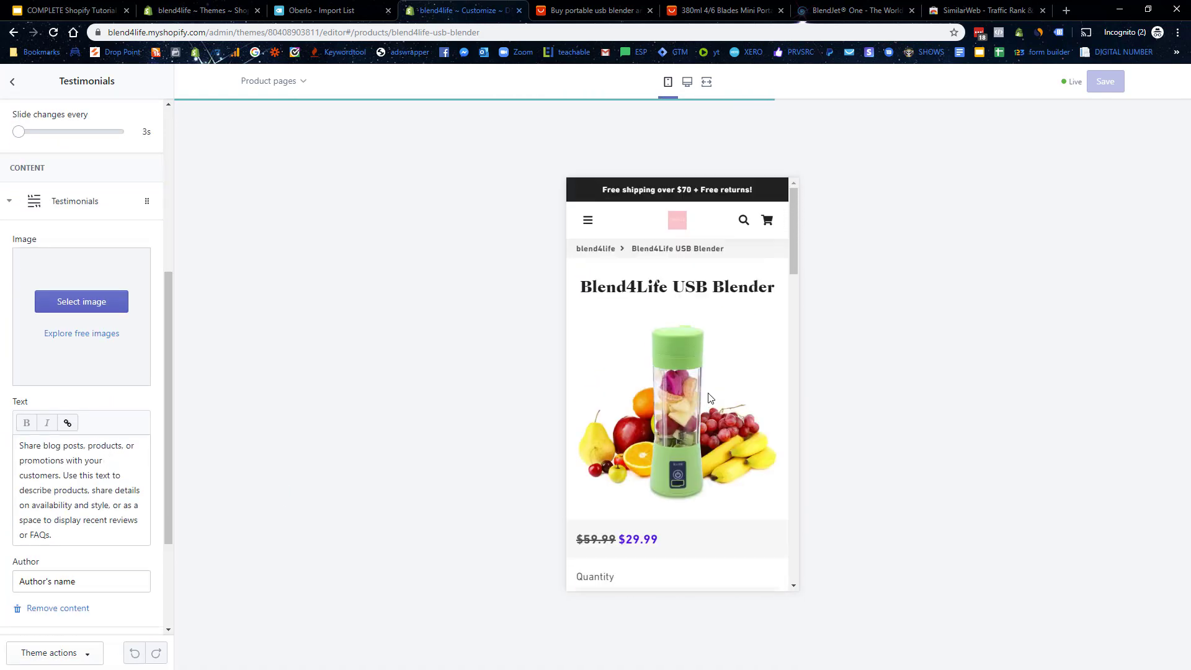
Step: Glance at Theme settings and the Header section, then return to the page sections list
{"action": "left_click", "coordinate": [13, 82]}
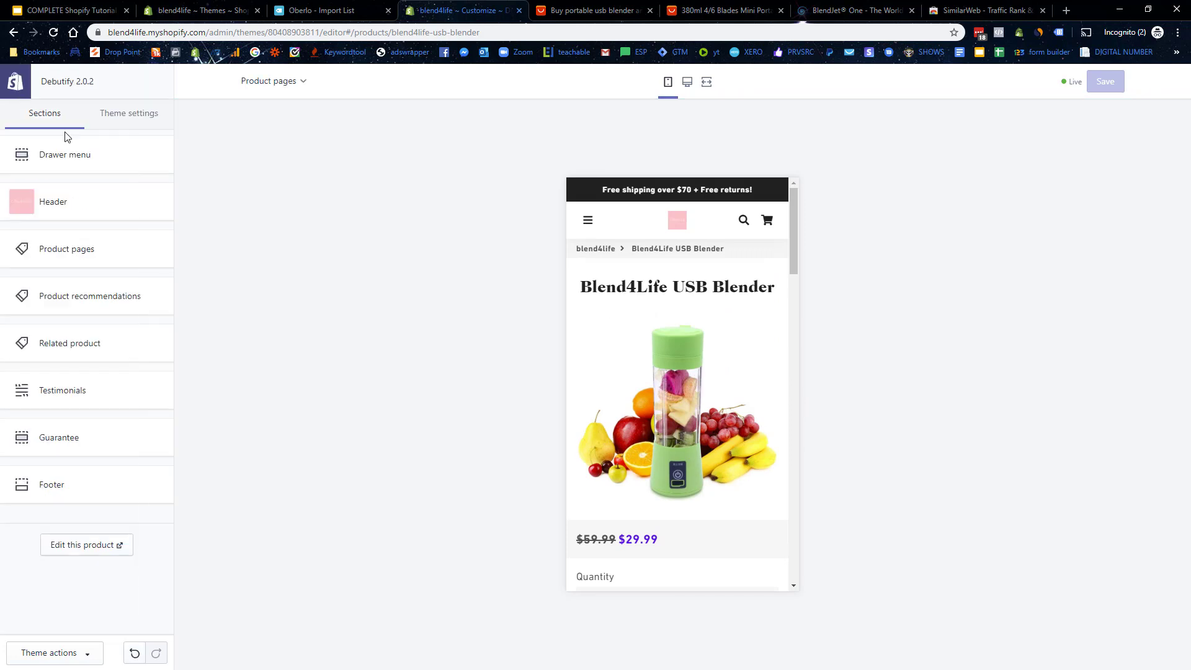
{"action": "left_click", "coordinate": [126, 119]}
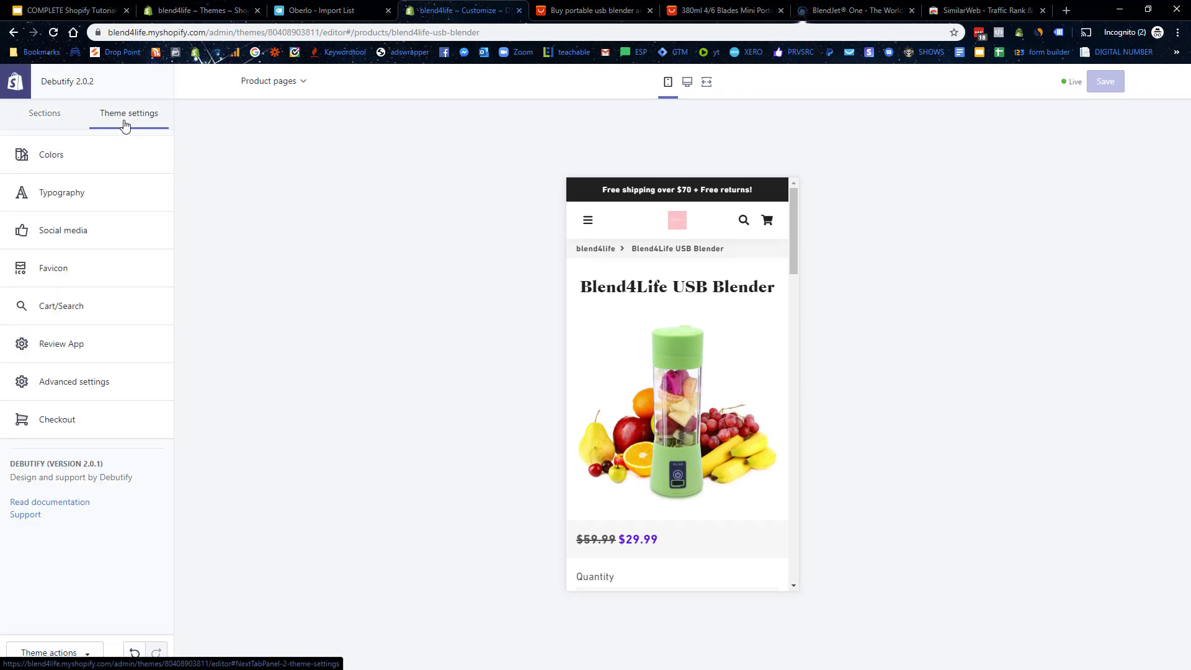
{"action": "left_click", "coordinate": [44, 119]}
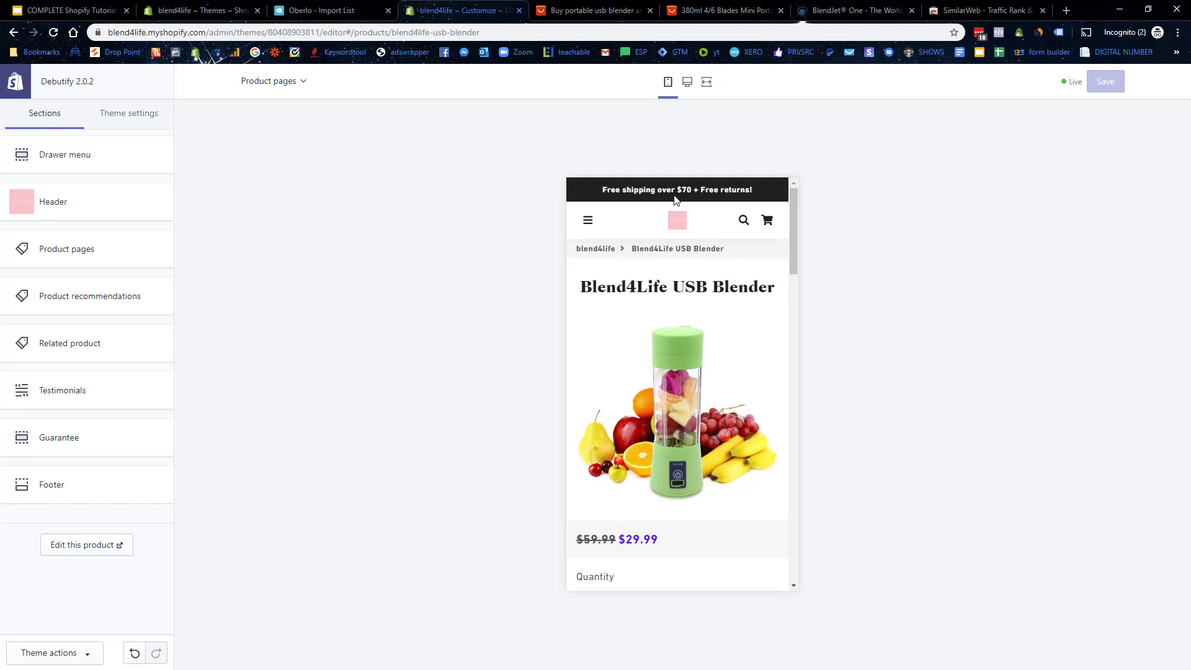
{"action": "left_click_drag", "start_coordinate": [666, 189], "coordinate": [742, 189]}
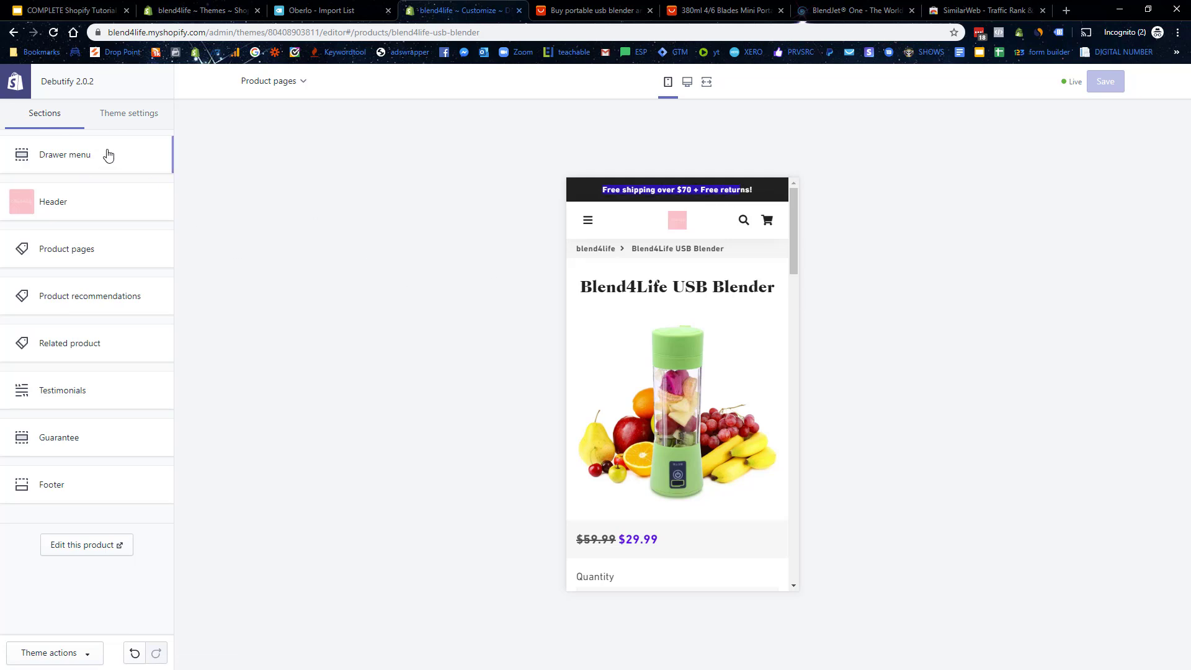
{"action": "left_click", "coordinate": [74, 206]}
{"action": "scroll", "coordinate": [74, 332], "scroll_direction": "down", "scroll_amount": 4}
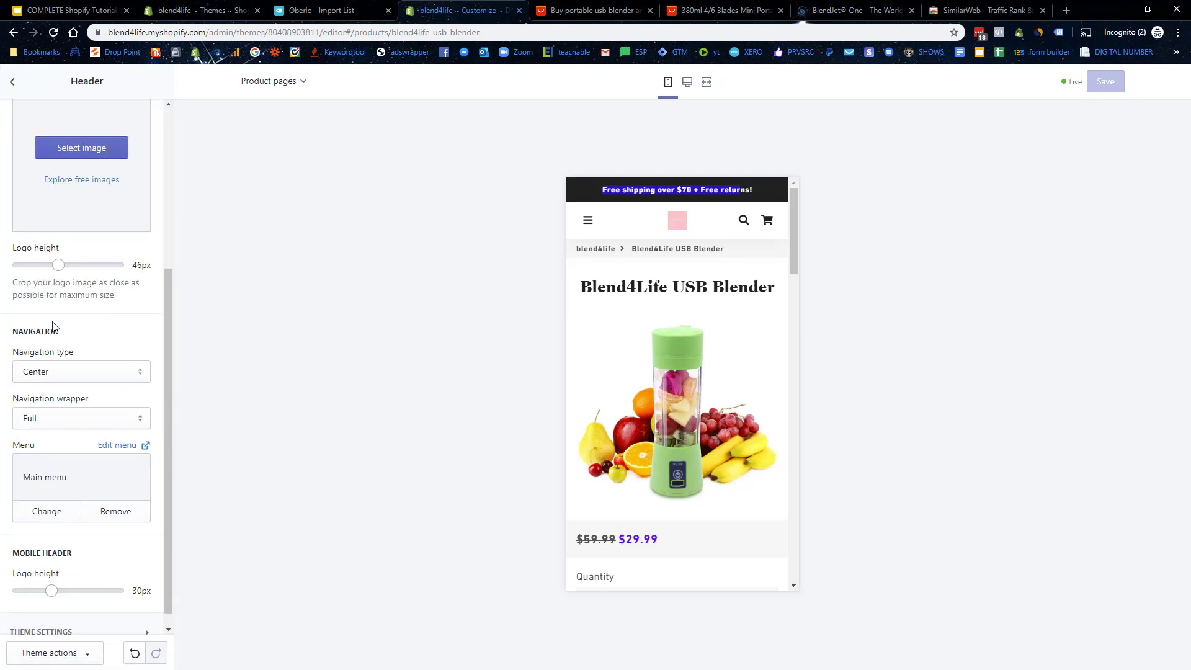
{"action": "scroll", "coordinate": [74, 332], "scroll_direction": "up", "scroll_amount": 5}
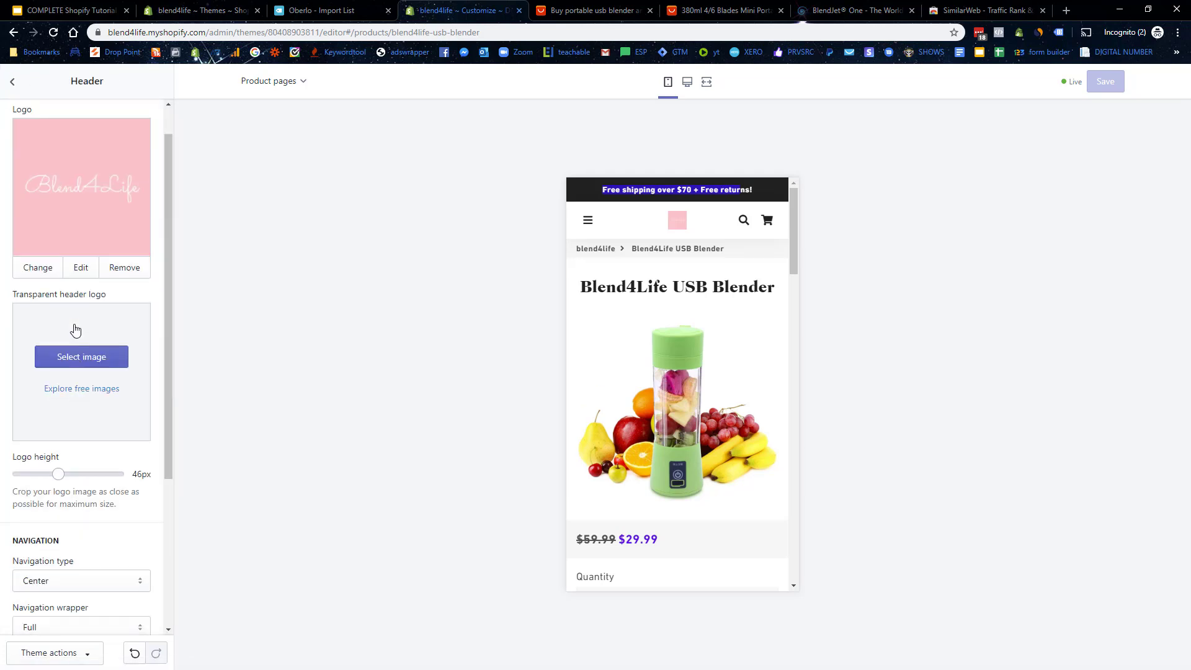
{"action": "left_click", "coordinate": [12, 81]}
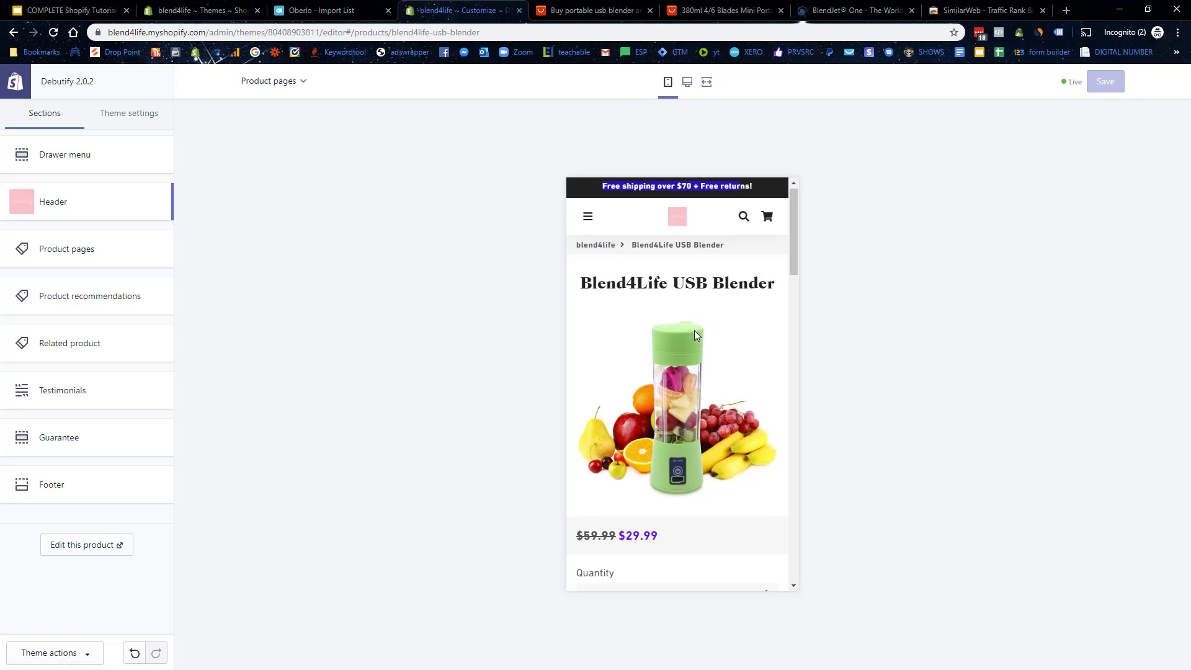
Step: Scroll through the mobile Blend4Life USB Blender product preview from top to bottom
{"action": "scroll", "coordinate": [670, 335], "scroll_direction": "down", "scroll_amount": 5}
{"action": "scroll", "coordinate": [754, 378], "scroll_direction": "up", "scroll_amount": 4}
{"action": "scroll", "coordinate": [713, 345], "scroll_direction": "up", "scroll_amount": 2}
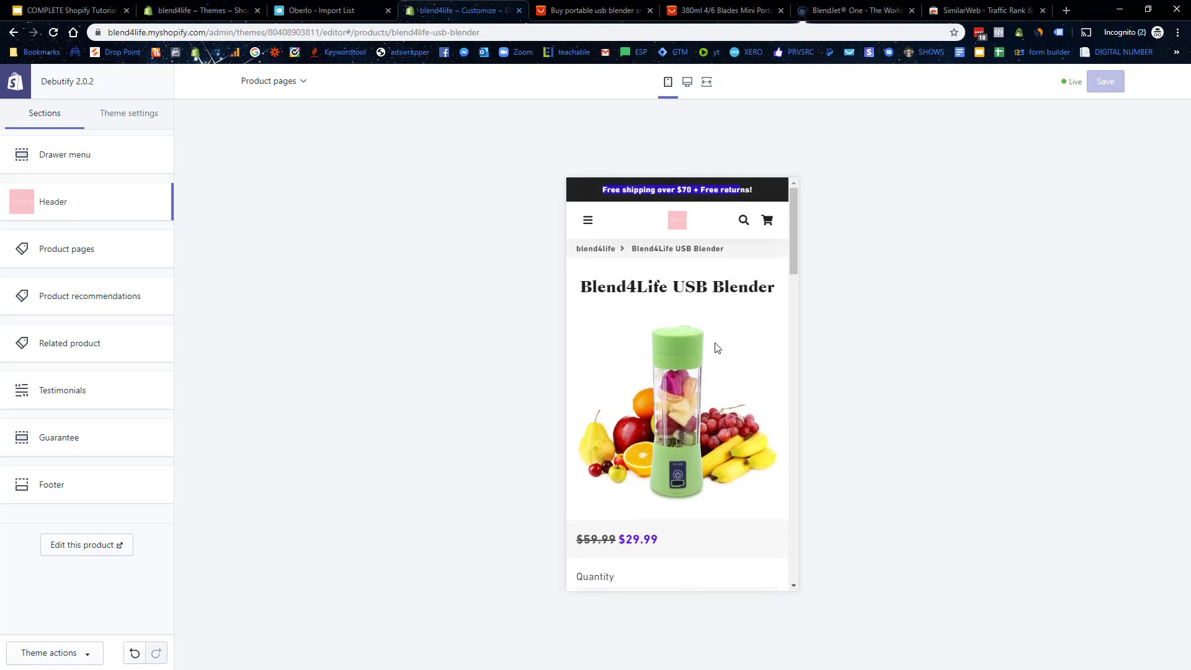
{"action": "scroll", "coordinate": [713, 341], "scroll_direction": "down", "scroll_amount": 3}
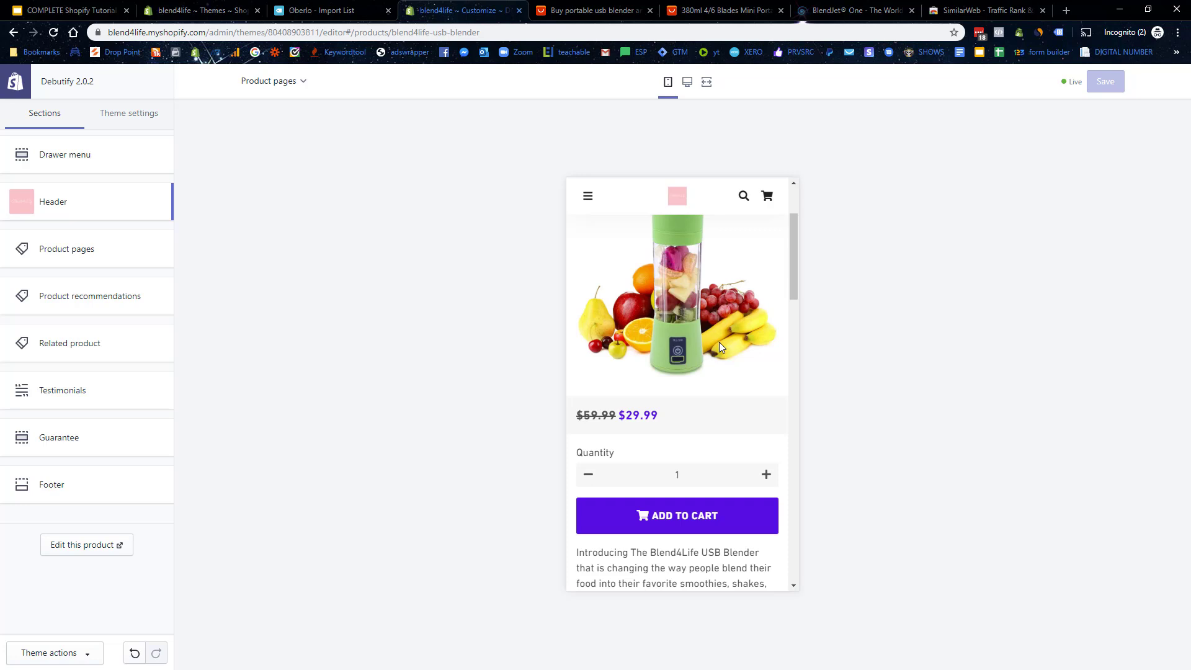
{"action": "scroll", "coordinate": [720, 347], "scroll_direction": "up", "scroll_amount": 3}
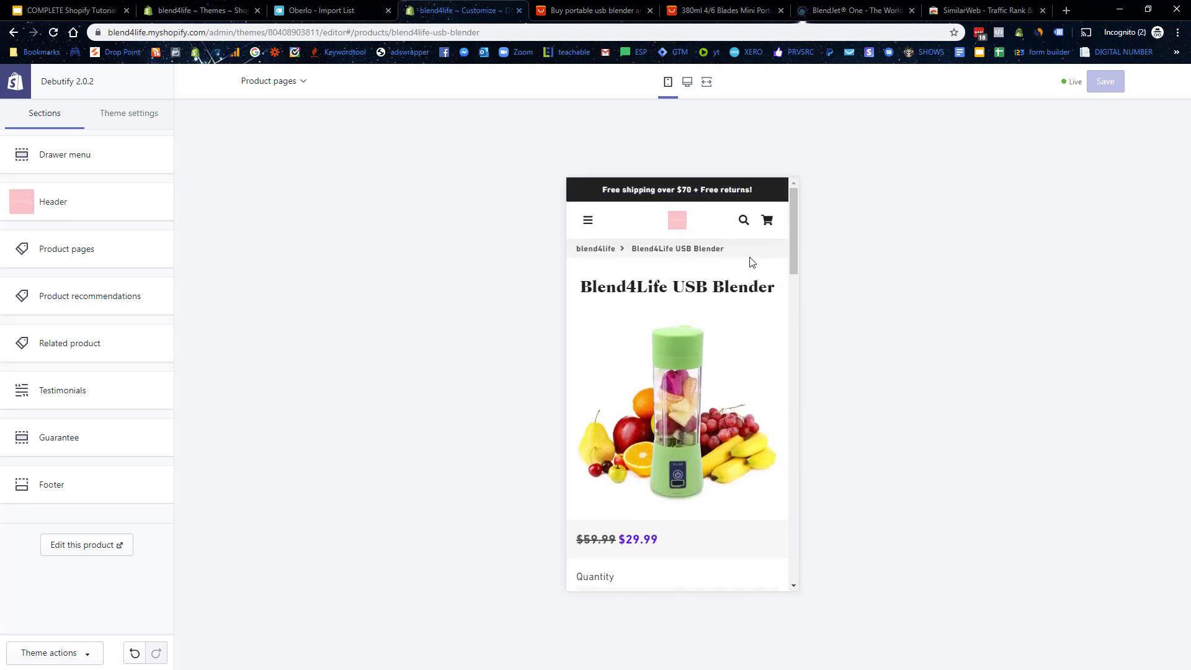
{"action": "scroll", "coordinate": [751, 260], "scroll_direction": "down", "scroll_amount": 10}
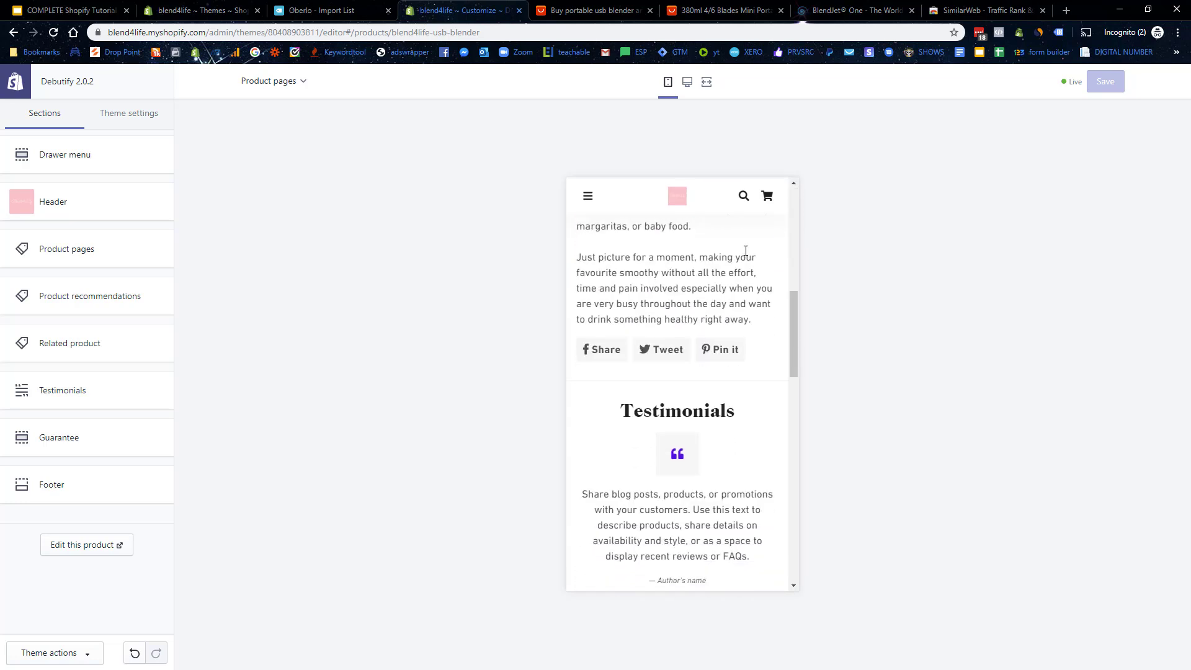
{"action": "scroll", "coordinate": [745, 258], "scroll_direction": "down", "scroll_amount": 10}
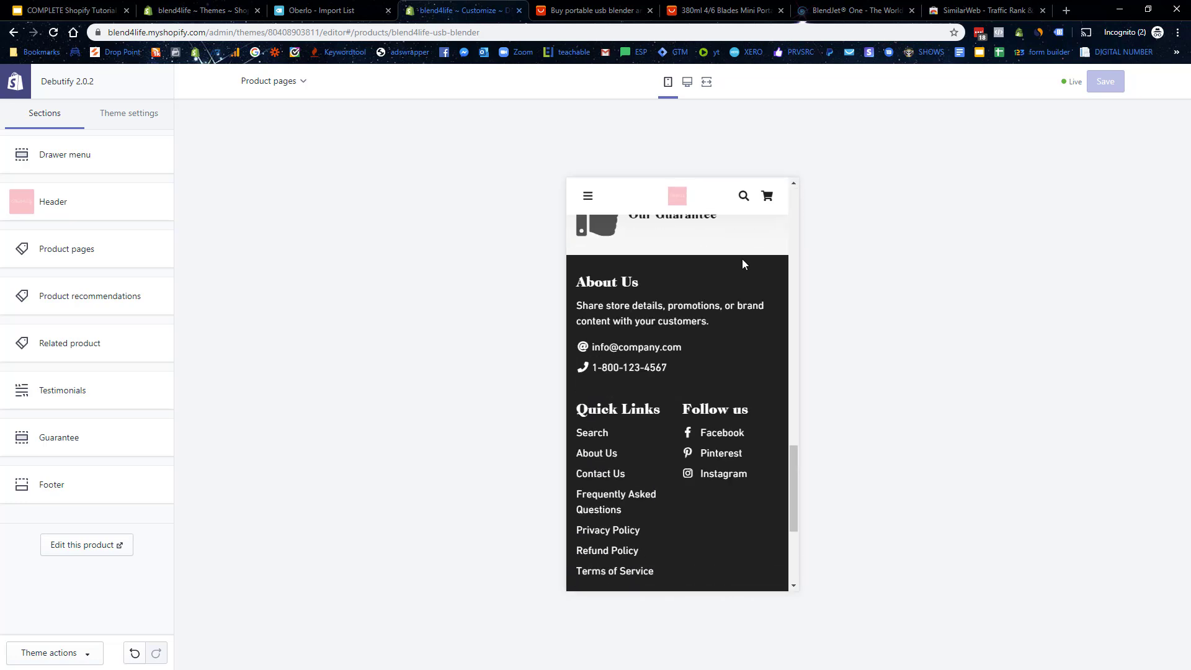
{"action": "scroll", "coordinate": [749, 414], "scroll_direction": "down", "scroll_amount": 3}
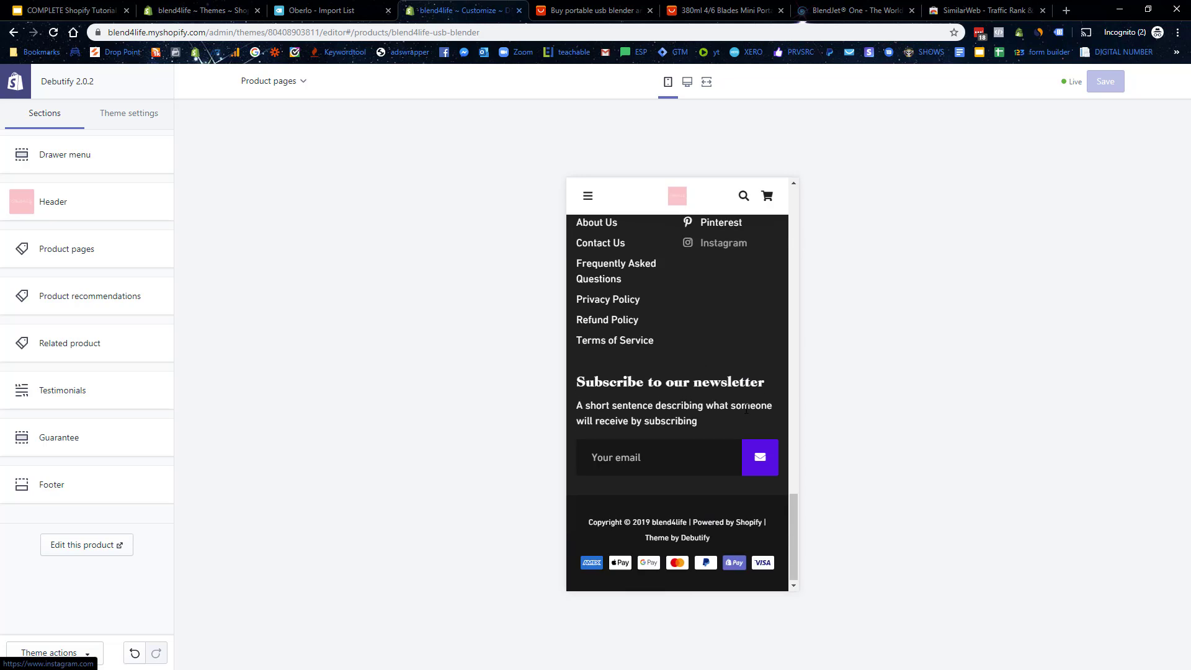
{"action": "scroll", "coordinate": [752, 407], "scroll_direction": "up", "scroll_amount": 4}
{"action": "scroll", "coordinate": [751, 404], "scroll_direction": "up", "scroll_amount": 10}
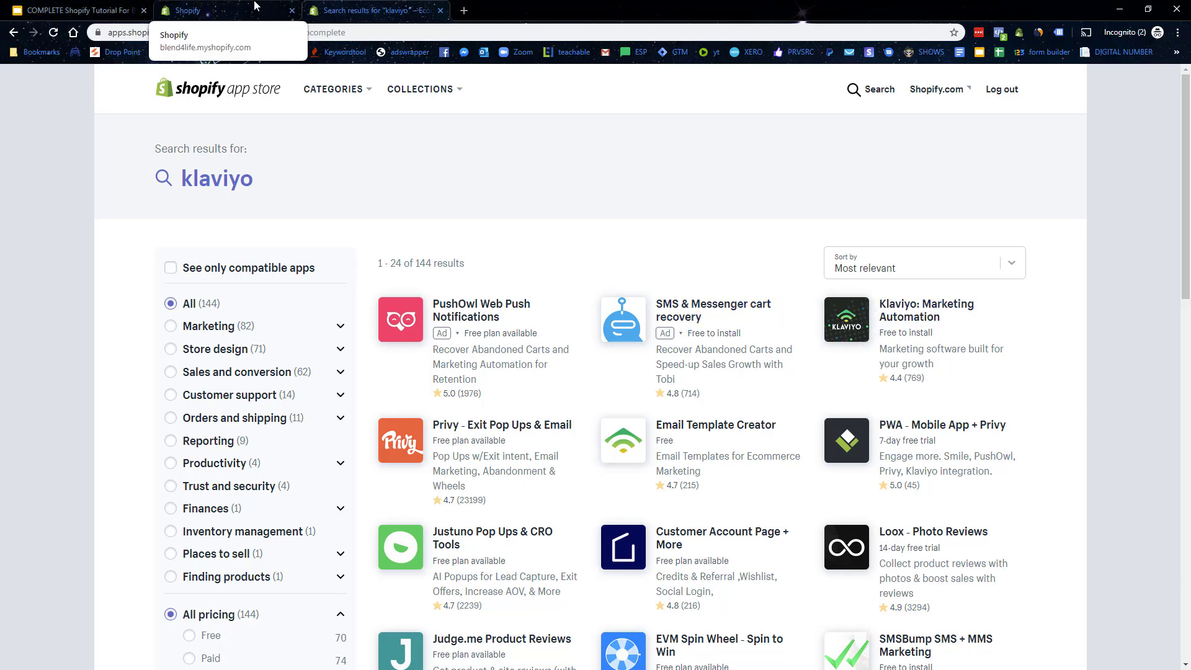
Step: Add Klaviyo: Marketing Automation from the klaviyo results and approve its install on blend4life
{"action": "left_click", "coordinate": [218, 10]}
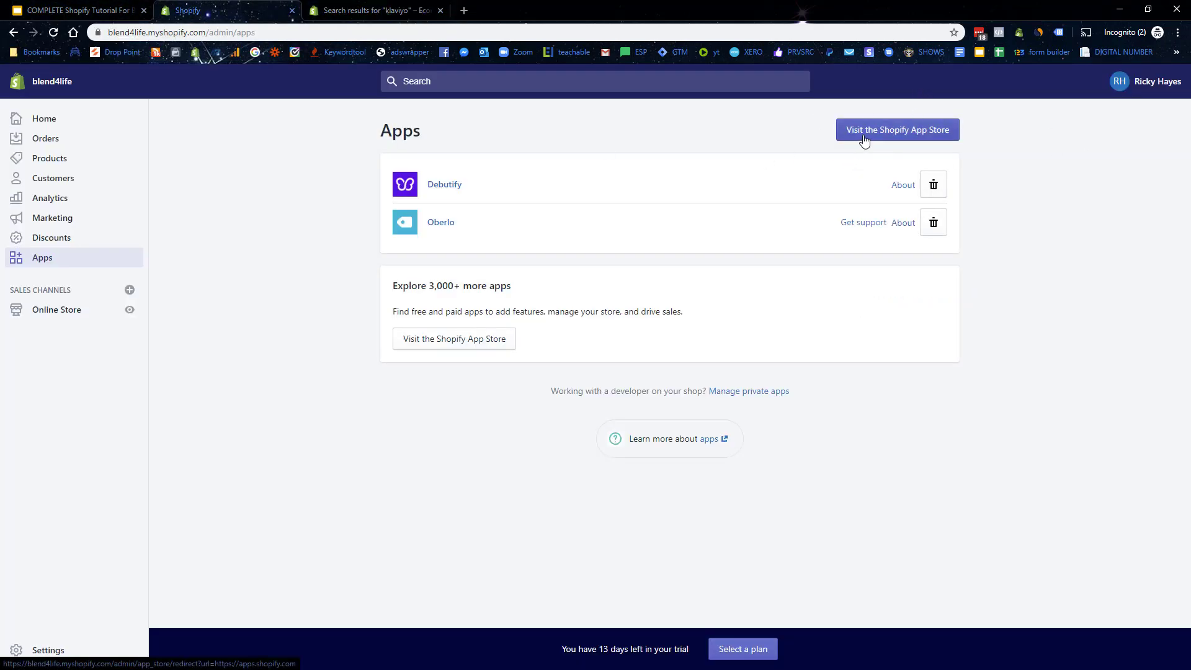
{"action": "left_click", "coordinate": [385, 8]}
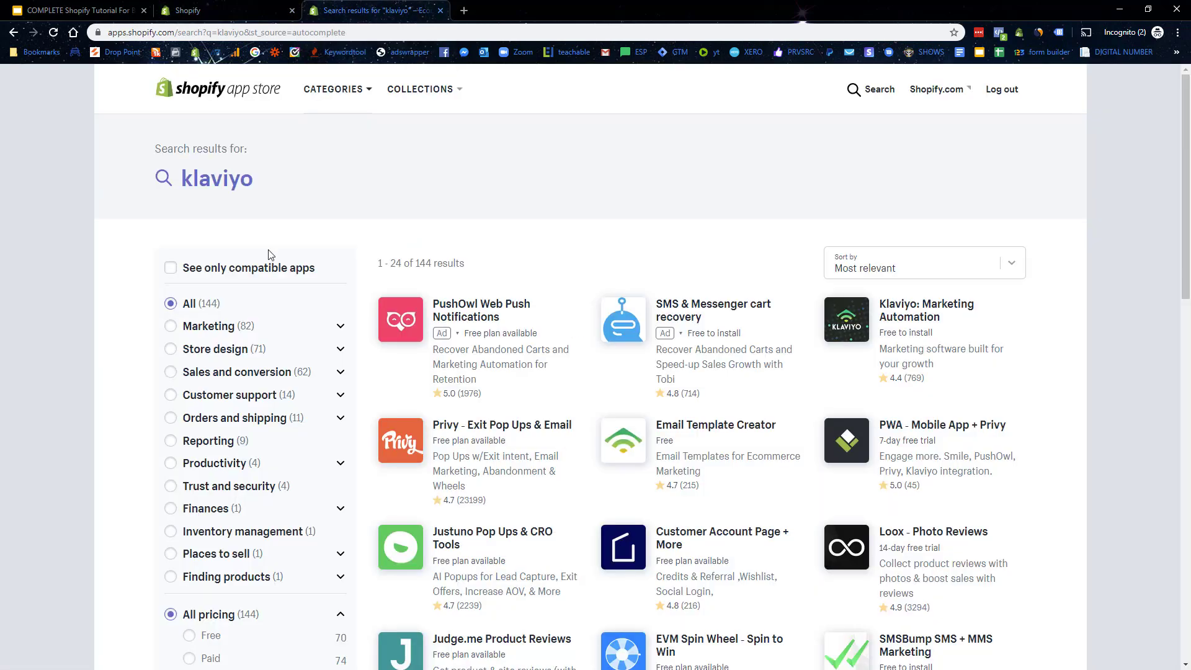
{"action": "left_click", "coordinate": [925, 320]}
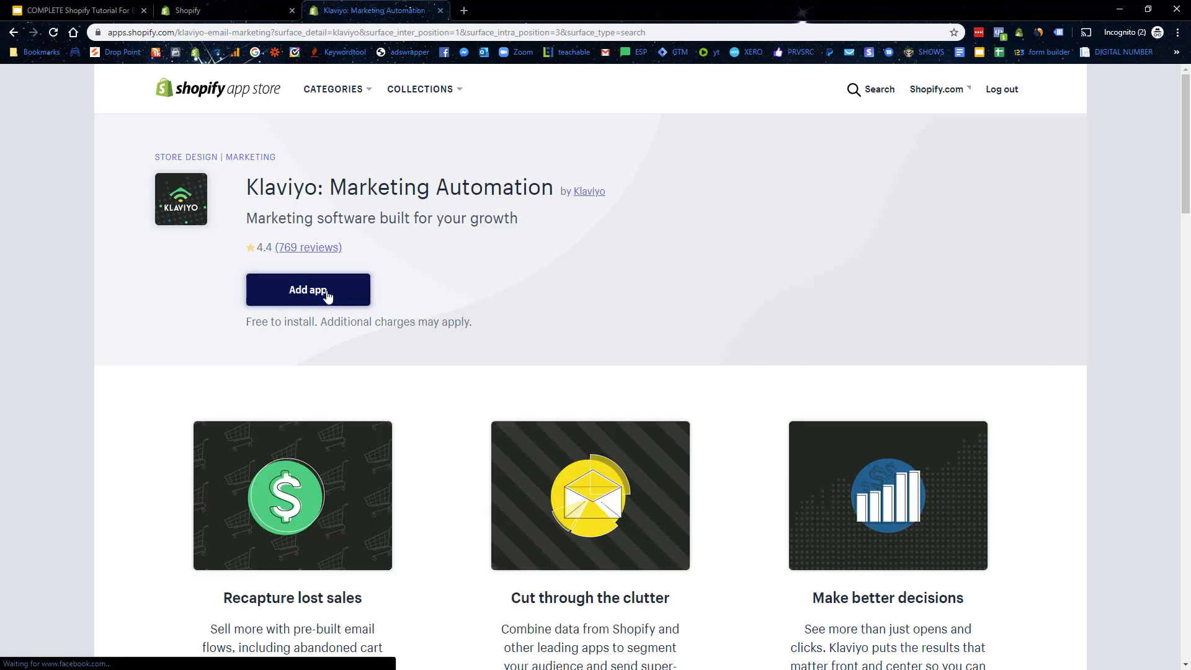
{"action": "left_click", "coordinate": [326, 296]}
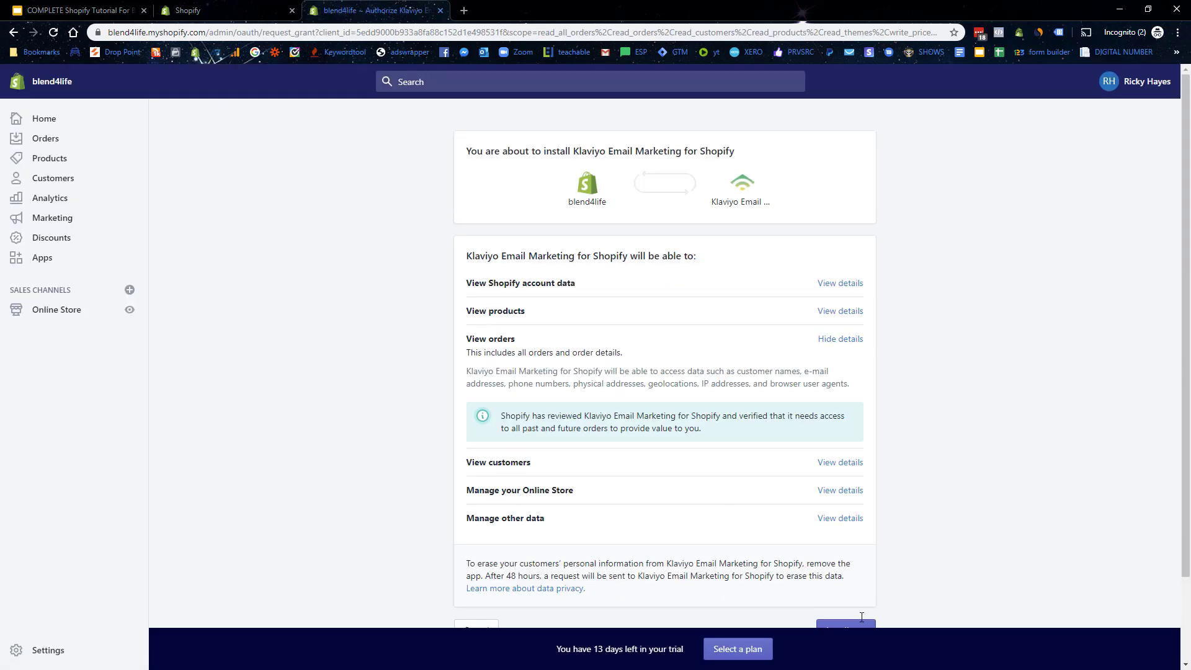
{"action": "scroll", "coordinate": [807, 577], "scroll_direction": "down", "scroll_amount": 3}
{"action": "left_click", "coordinate": [850, 532]}
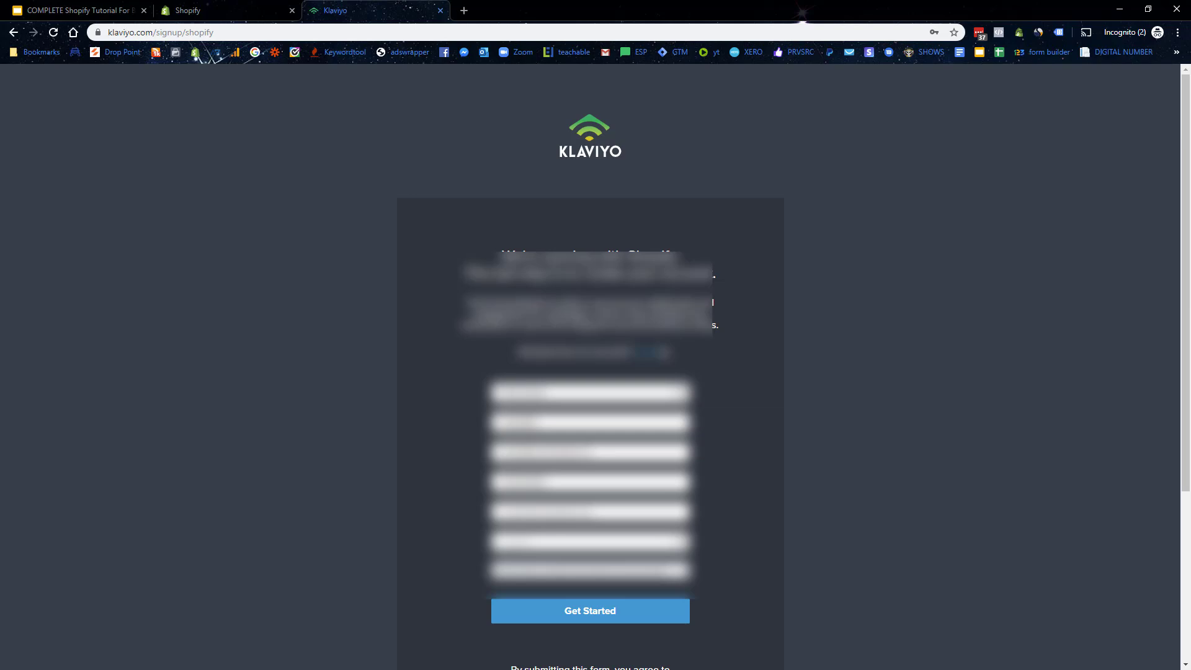
Step: Log in to the existing Klaviyo account and open Flows to see the seven flows
{"action": "left_click", "coordinate": [645, 355]}
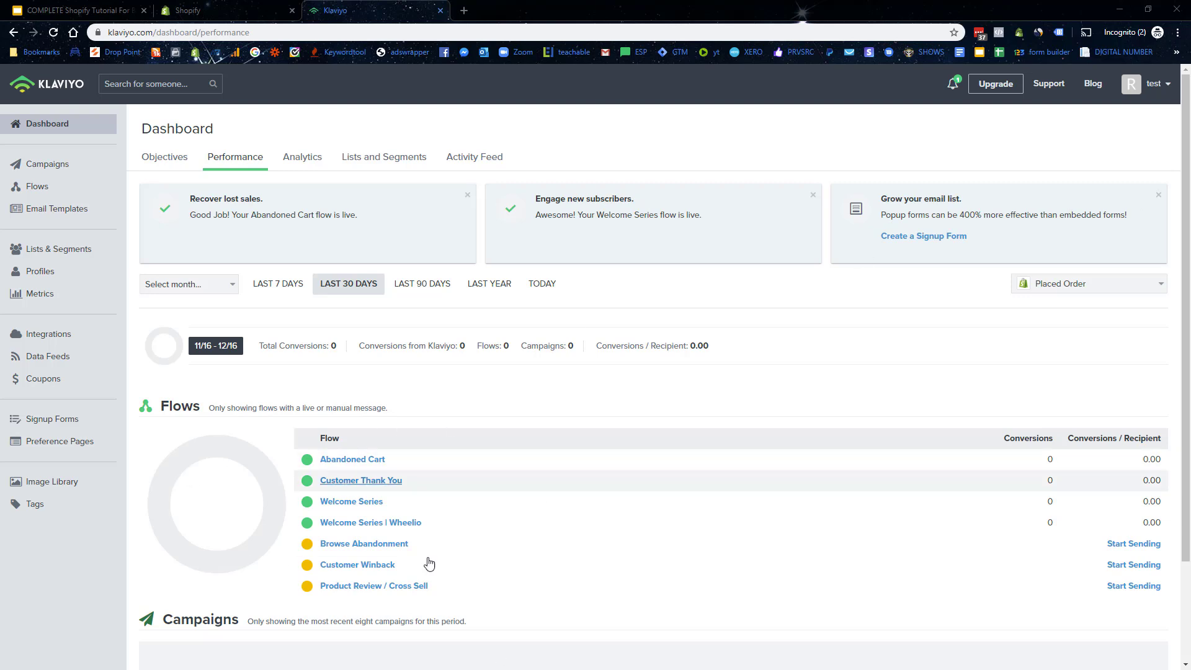
{"action": "left_click", "coordinate": [28, 187]}
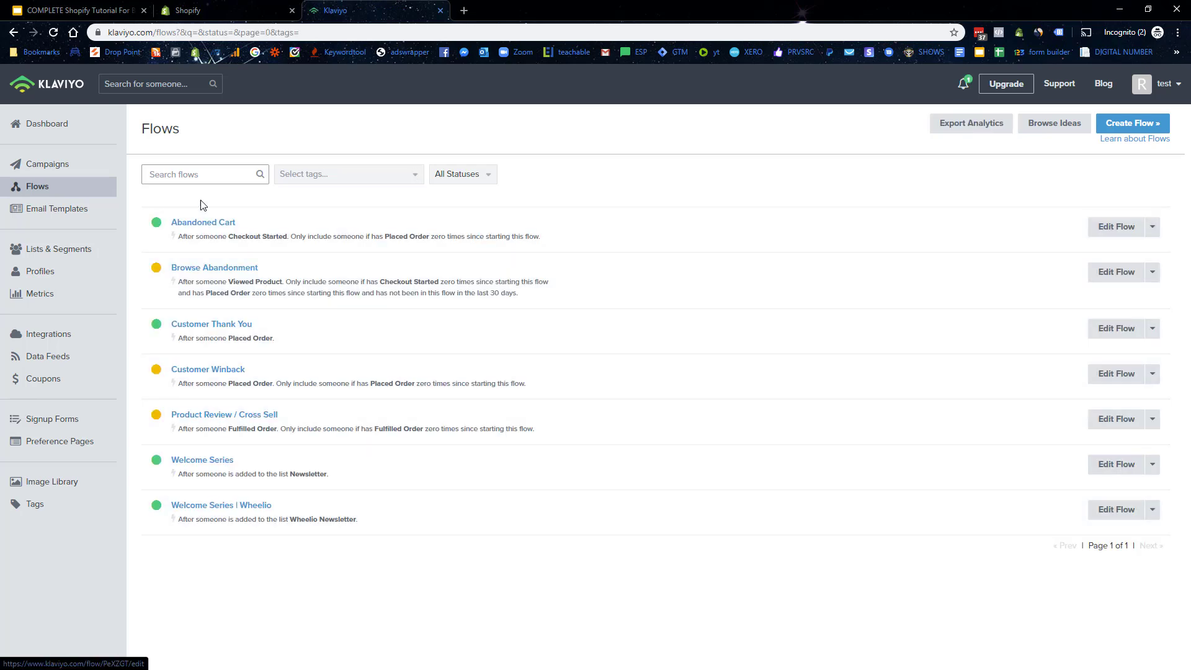
Step: Set both Abandoned Cart emails, Copy of Email #1 and Copy of Copy of Email #1, to Live
{"action": "left_click", "coordinate": [204, 223]}
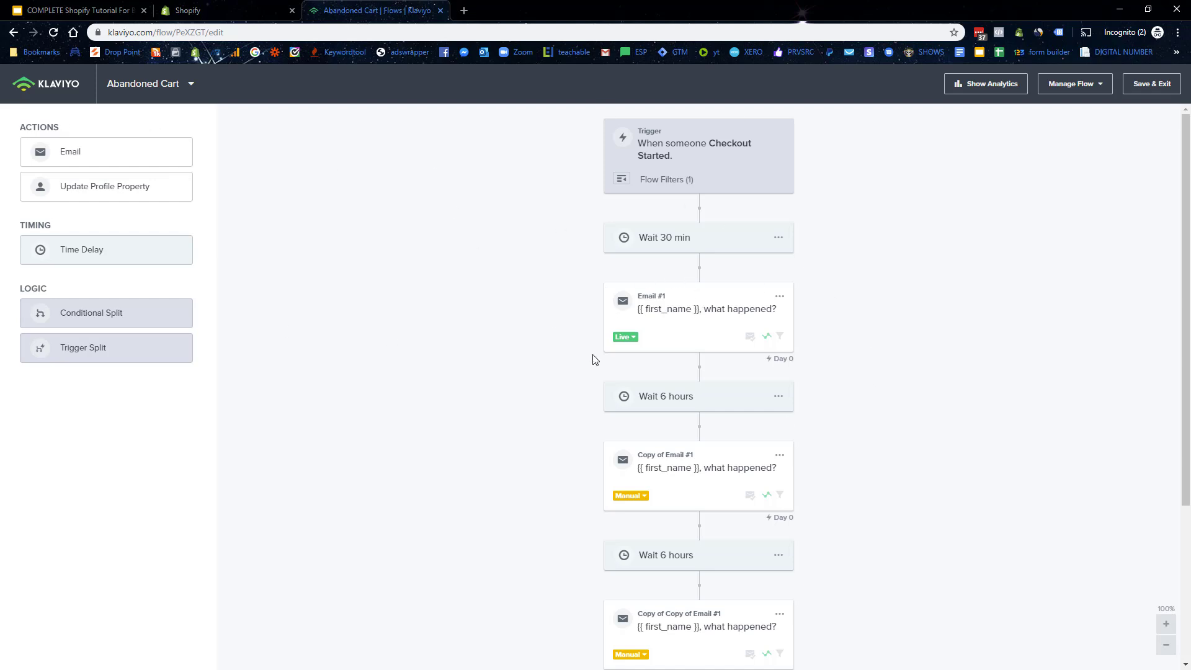
{"action": "left_click", "coordinate": [632, 495]}
{"action": "left_click", "coordinate": [642, 539]}
{"action": "scroll", "coordinate": [505, 402], "scroll_direction": "down", "scroll_amount": 3}
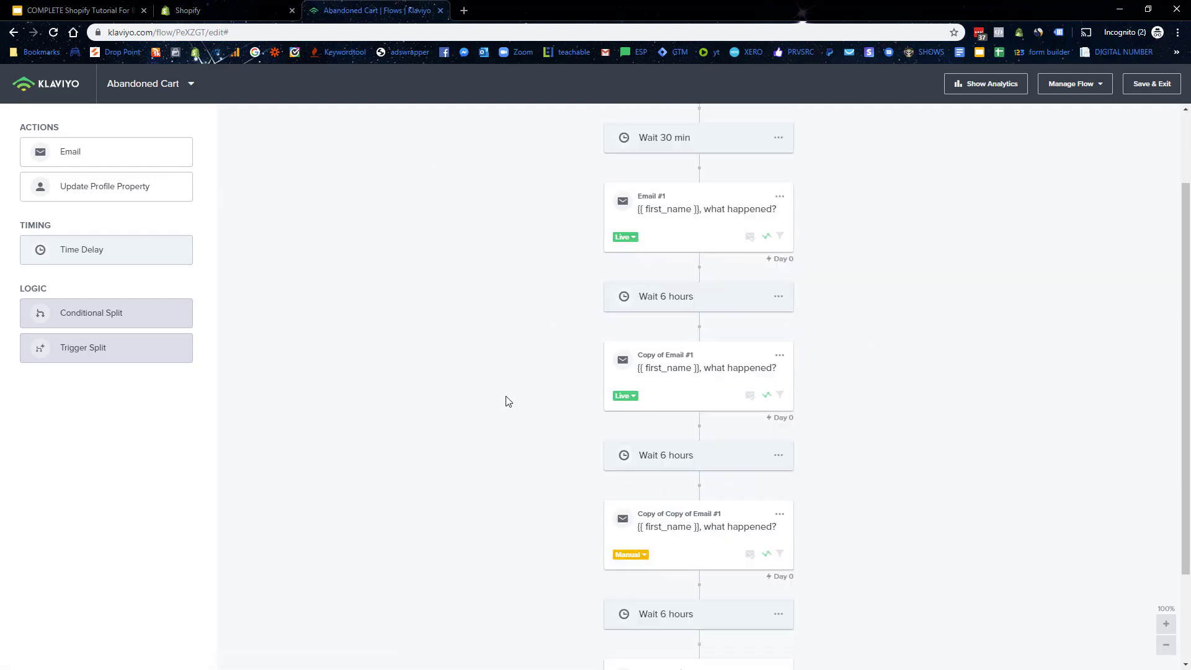
{"action": "left_click", "coordinate": [642, 470]}
{"action": "left_click", "coordinate": [646, 517]}
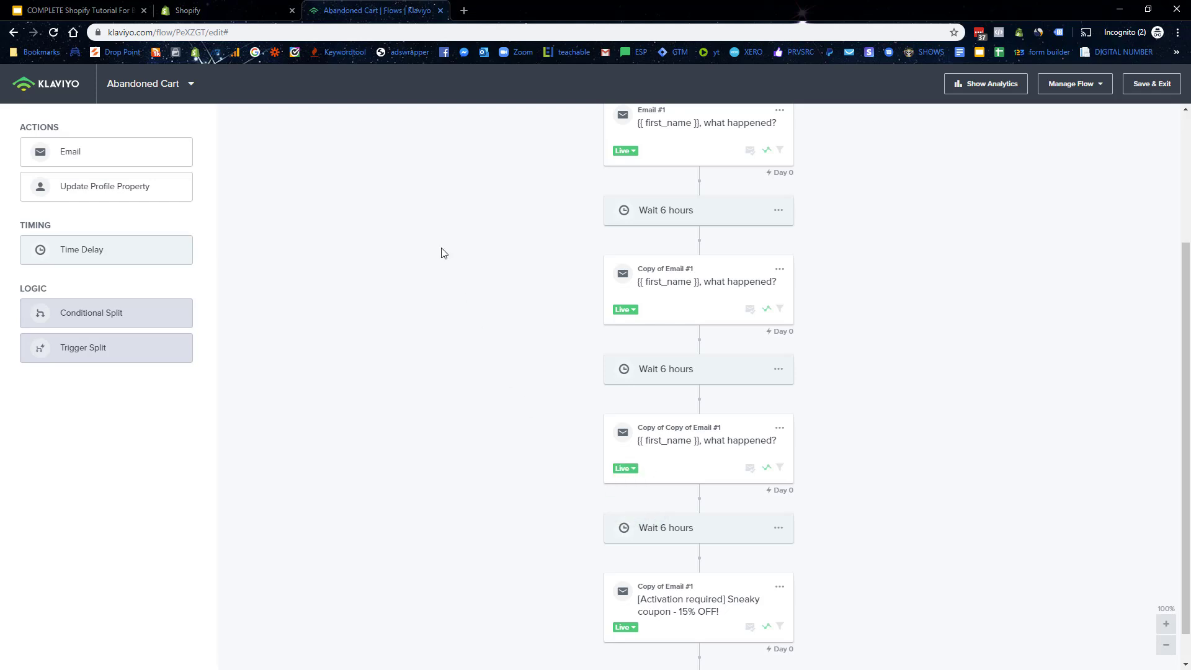
Step: Set the Browse Abandonment email to Live, then switch to the Customer Thank You flow
{"action": "left_click", "coordinate": [110, 90]}
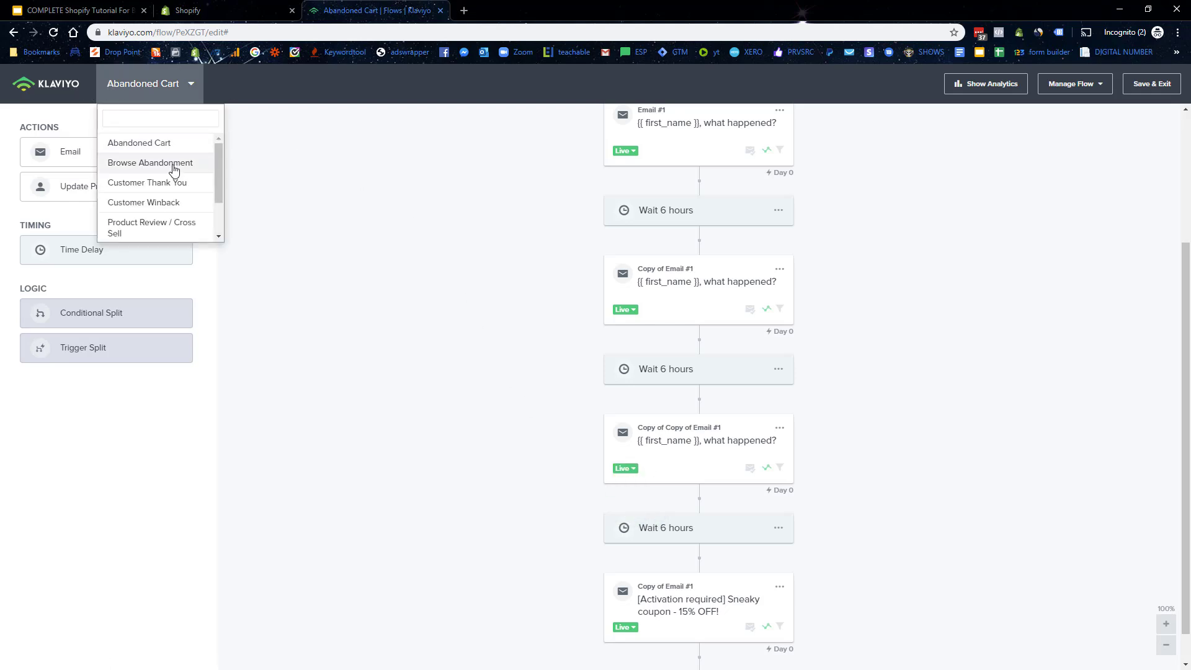
{"action": "left_click", "coordinate": [149, 162]}
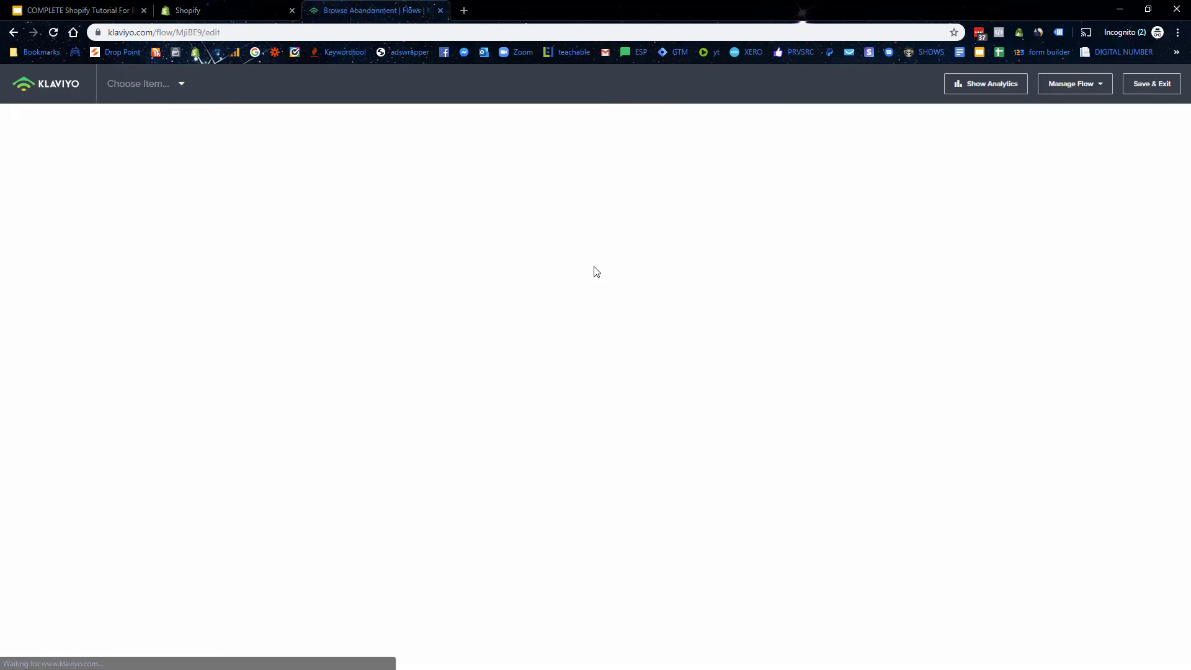
{"action": "left_click", "coordinate": [636, 332]}
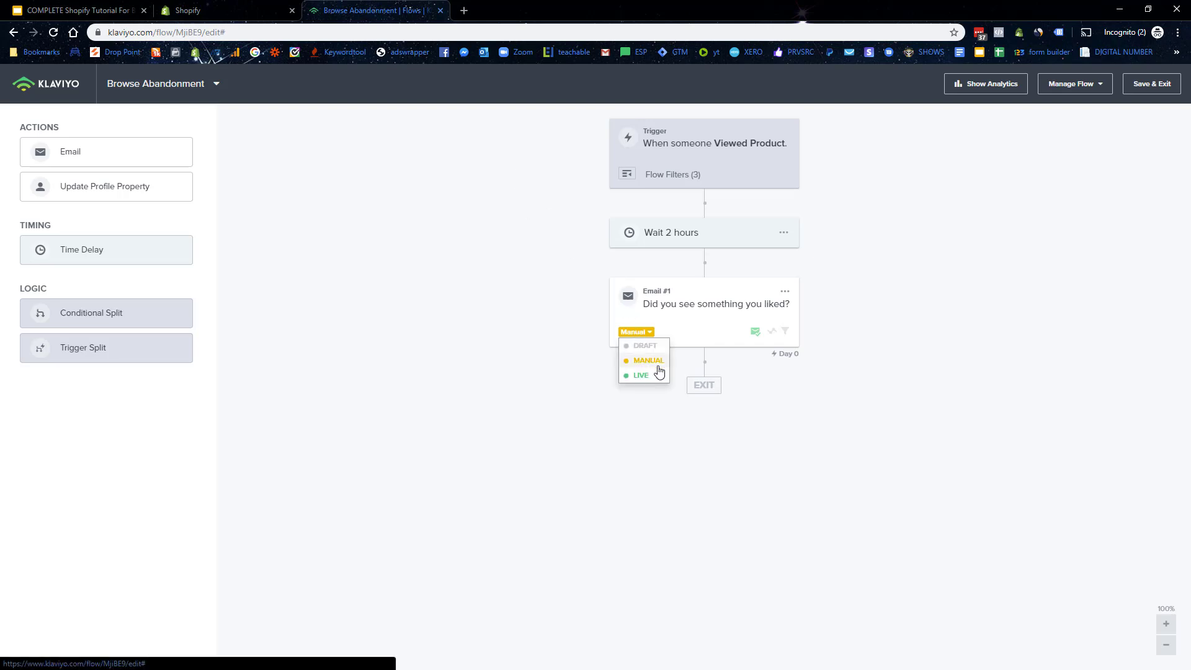
{"action": "left_click", "coordinate": [645, 375]}
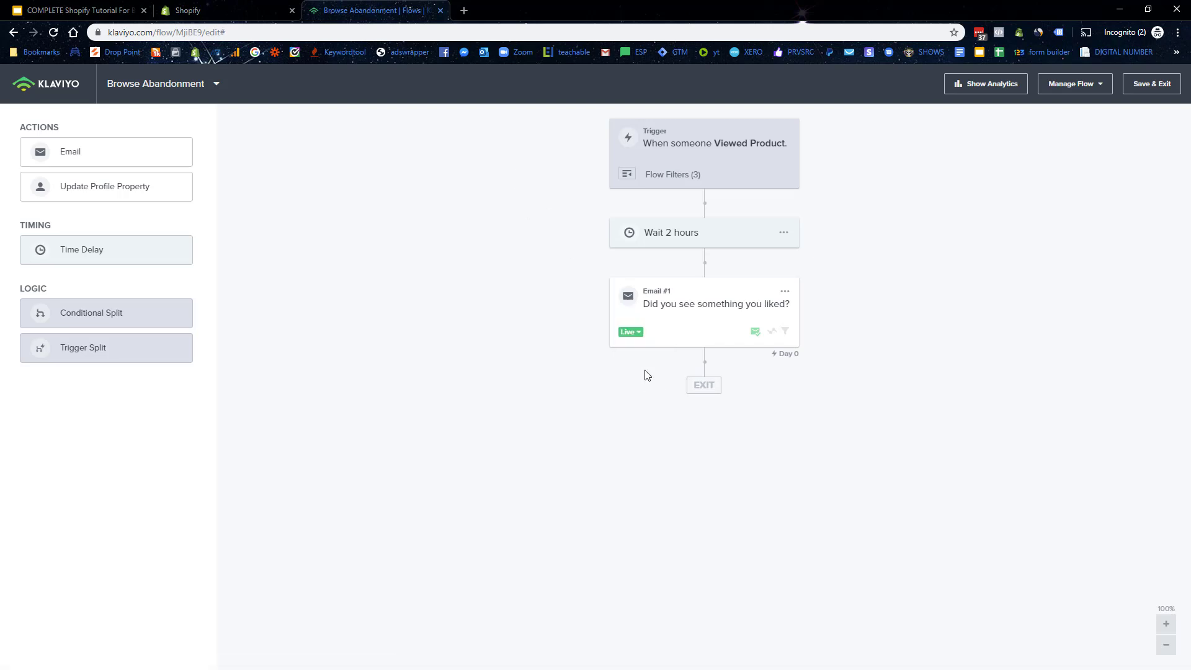
{"action": "left_click", "coordinate": [157, 92]}
{"action": "left_click", "coordinate": [171, 184]}
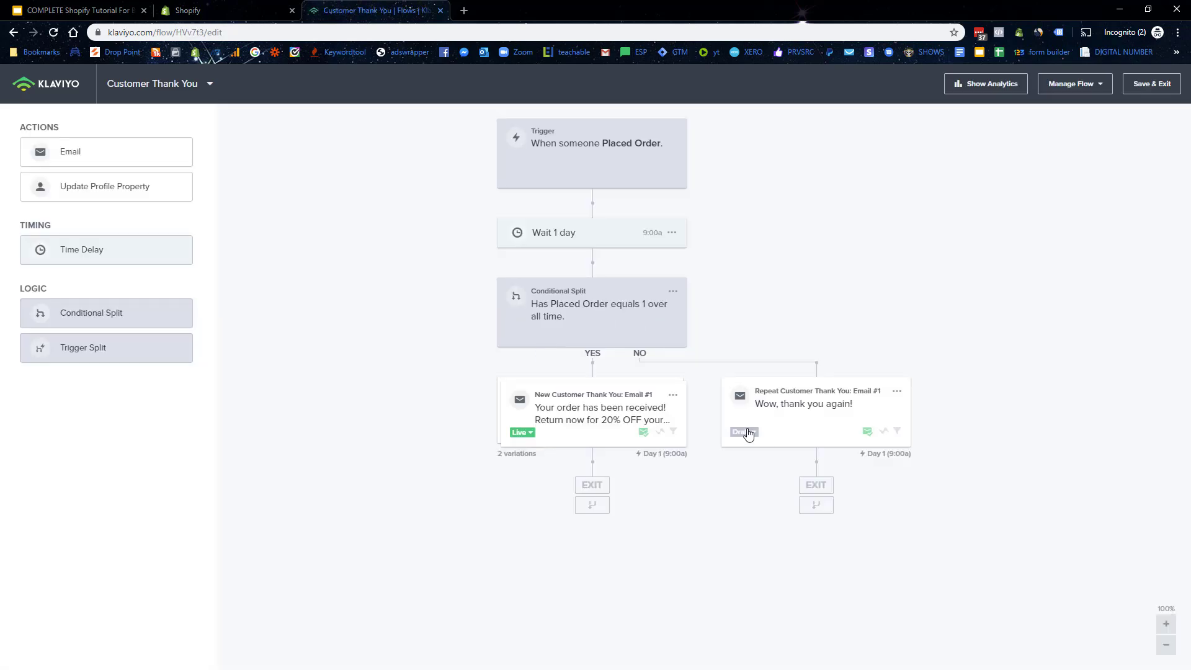
Step: Set the repeat-customer thank-you email to Live, then switch to the Customer Winback flow
{"action": "left_click", "coordinate": [744, 432]}
{"action": "left_click", "coordinate": [758, 476]}
{"action": "left_click", "coordinate": [152, 83]}
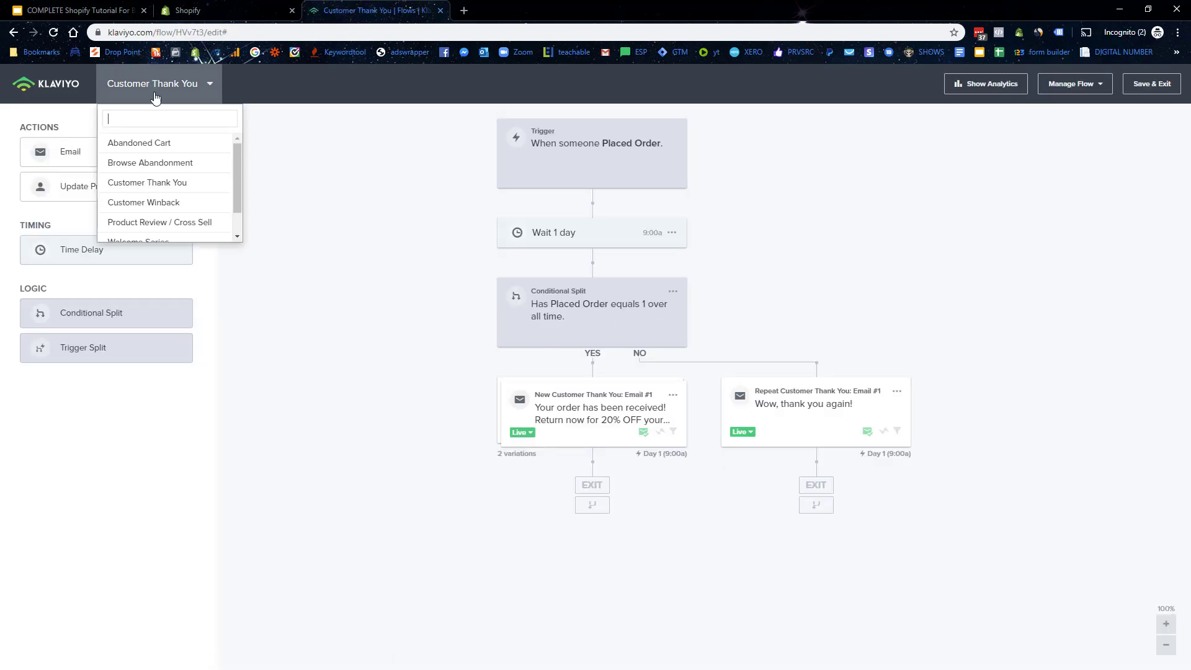
{"action": "left_click", "coordinate": [161, 211]}
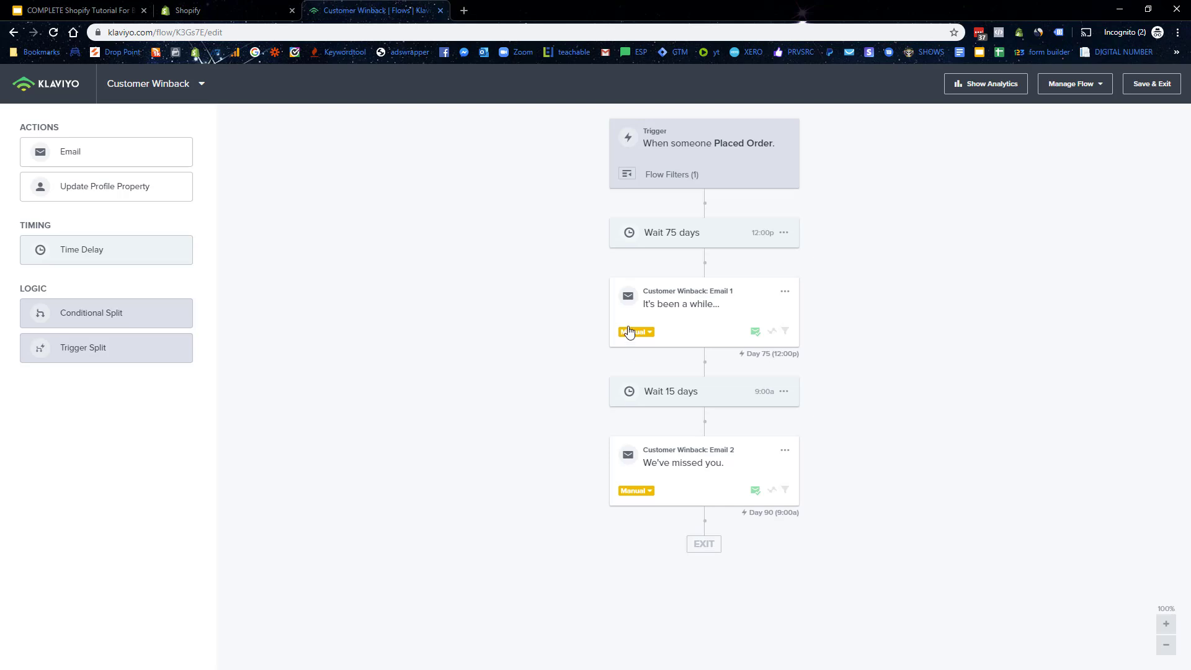
Step: Set Customer Winback Email 1 and Email 2 to Live
{"action": "left_click", "coordinate": [631, 334]}
{"action": "left_click", "coordinate": [638, 333]}
{"action": "left_click", "coordinate": [643, 376]}
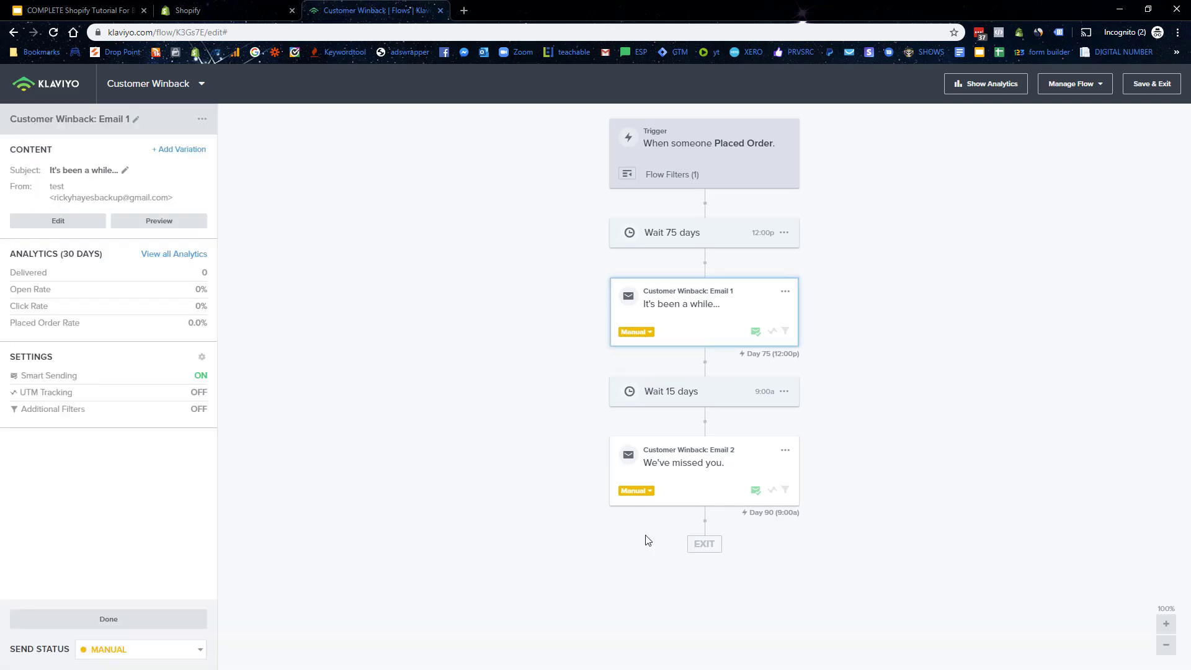
{"action": "left_click", "coordinate": [634, 492]}
{"action": "left_click", "coordinate": [641, 531]}
Step: Switch to the Product Review / Cross Sell flow and set its email to Live
{"action": "left_click", "coordinate": [149, 87]}
{"action": "left_click", "coordinate": [203, 223]}
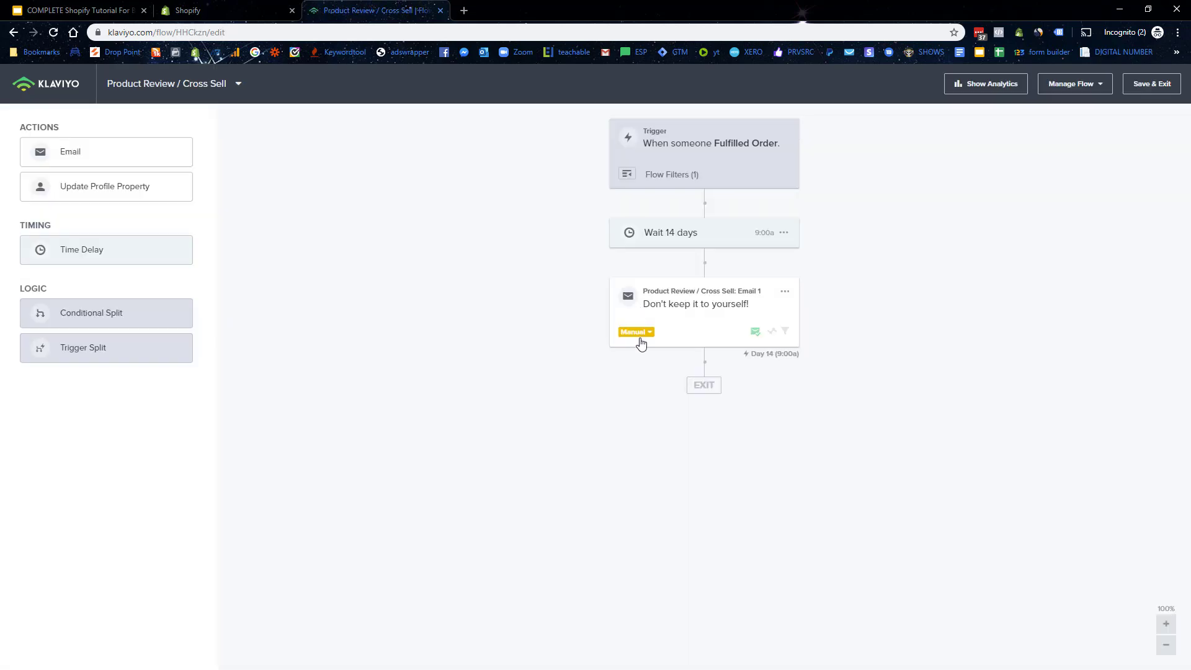
{"action": "left_click", "coordinate": [636, 337]}
{"action": "left_click", "coordinate": [636, 337]}
{"action": "left_click", "coordinate": [645, 374]}
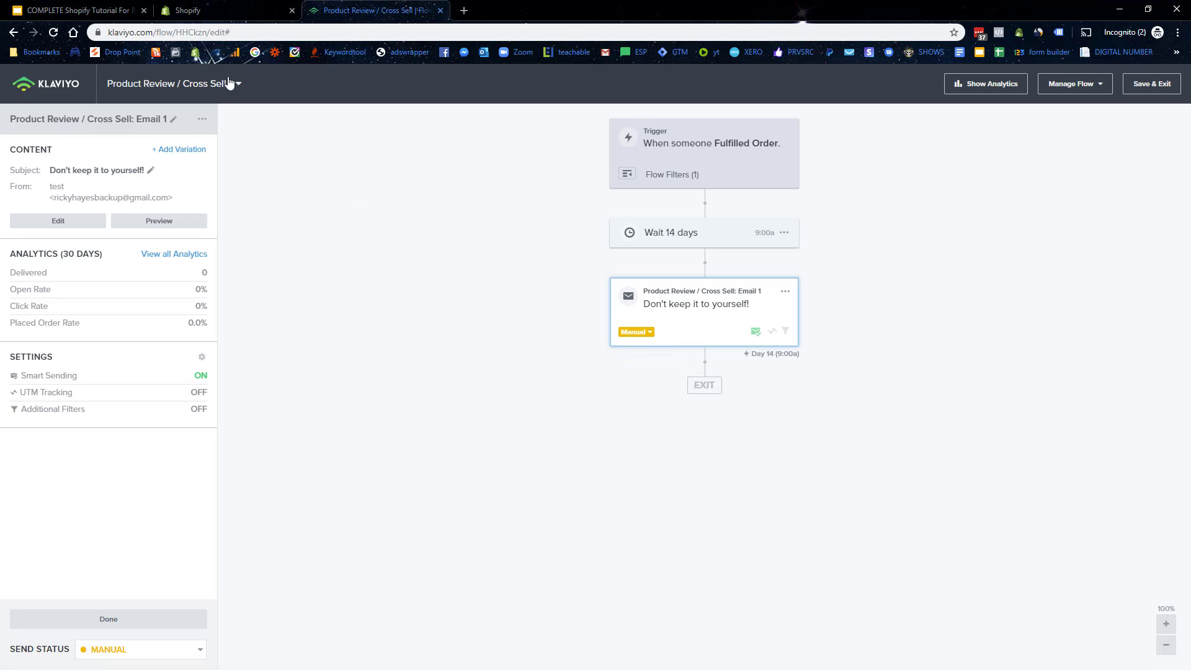
Step: Pick the Welcome Series flow from the flow list
{"action": "left_click", "coordinate": [235, 85]}
{"action": "scroll", "coordinate": [239, 215], "scroll_direction": "down", "scroll_amount": 1}
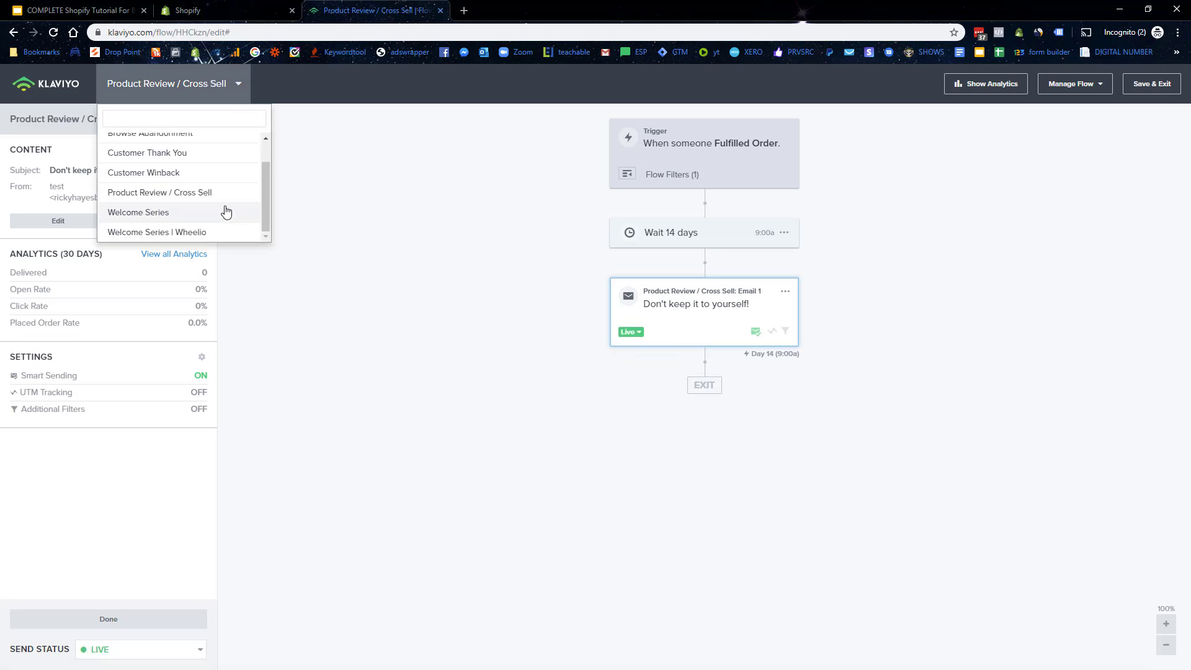
{"action": "left_click", "coordinate": [226, 213]}
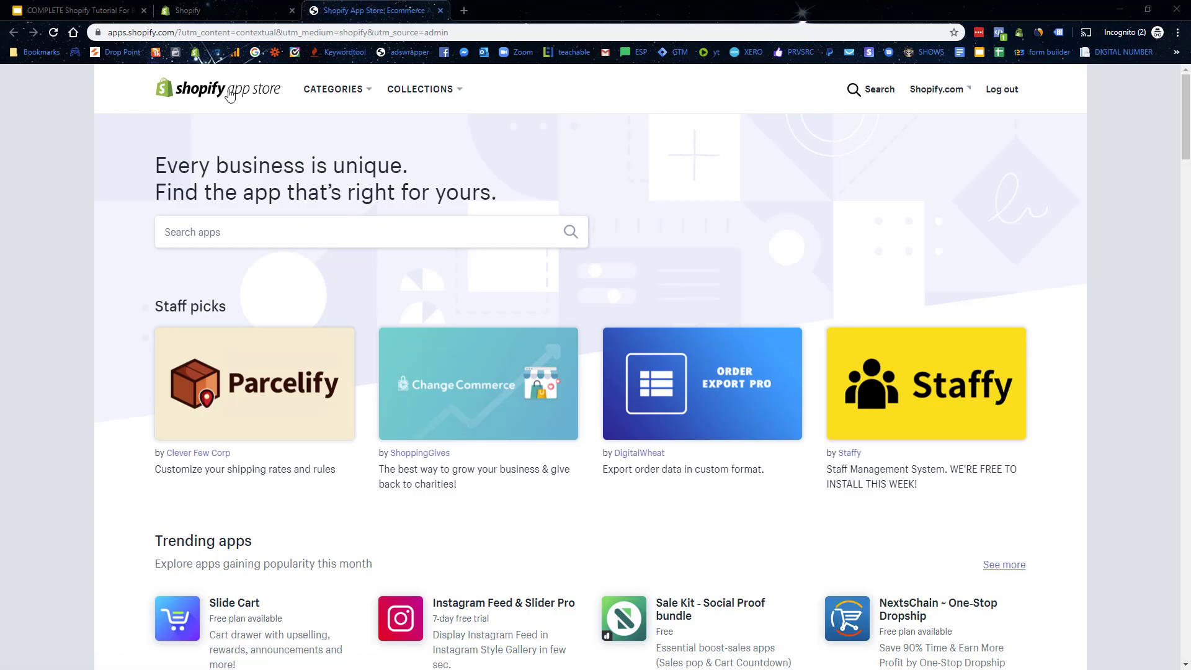
Step: Search the App Store for 'smsbump' and open the SMSBump SMS + MMS Marketing listing
{"action": "left_click", "coordinate": [247, 242]}
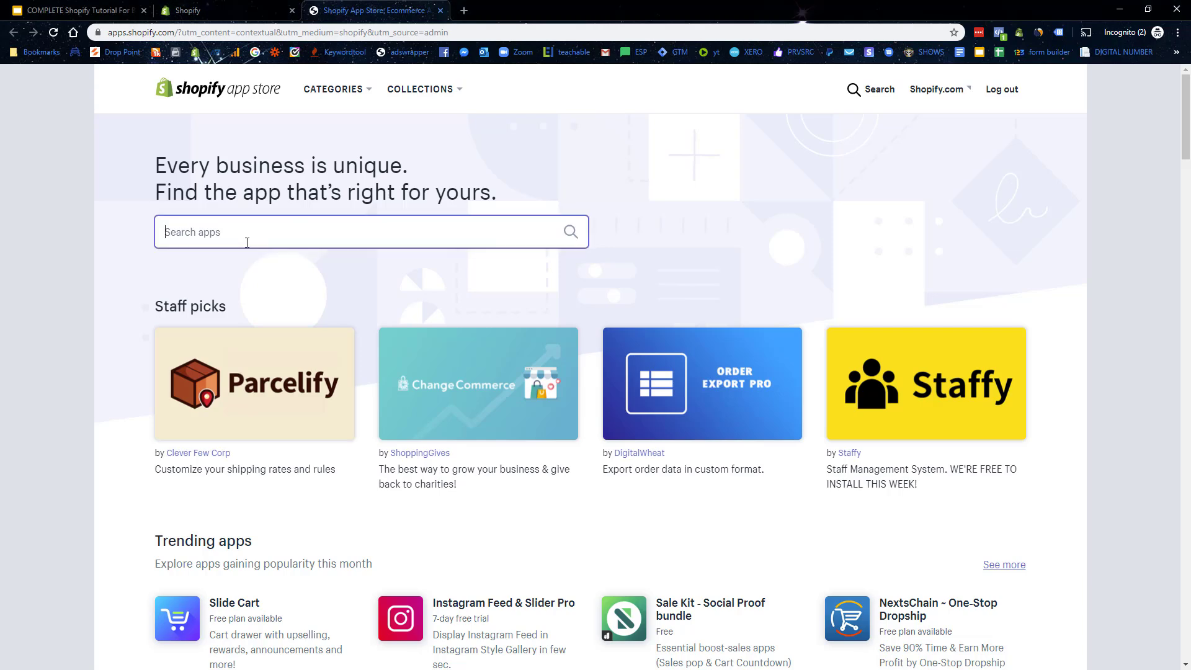
{"action": "type", "text": "smsbump"}
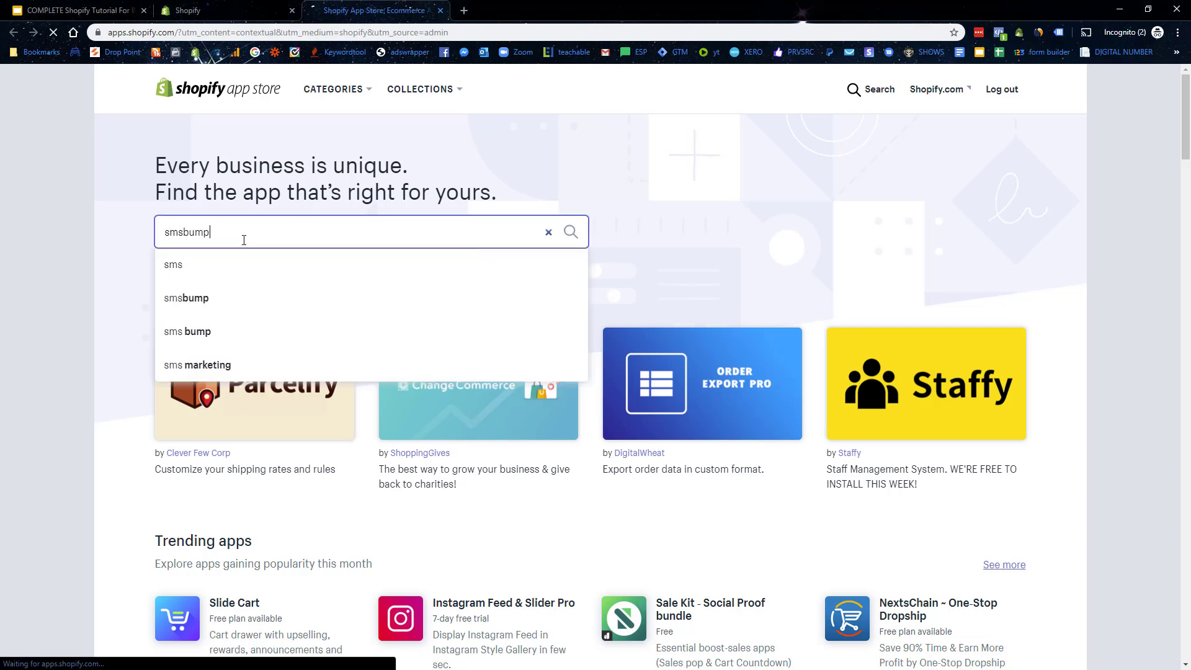
{"action": "key", "text": "Return"}
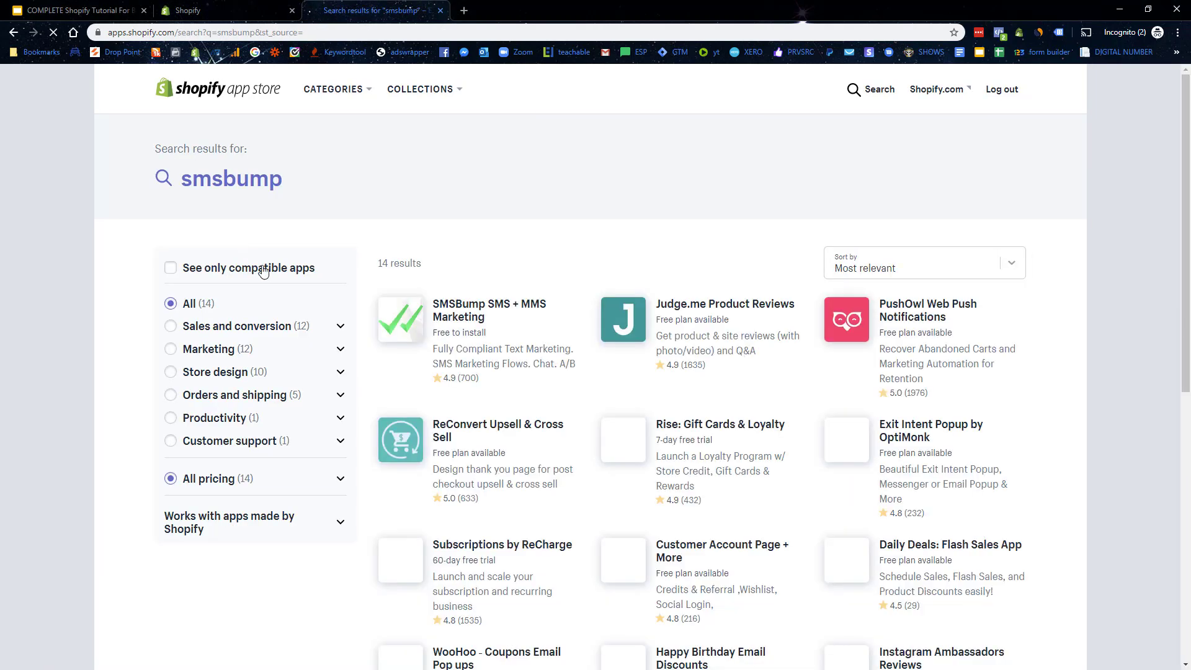
{"action": "left_click", "coordinate": [474, 304]}
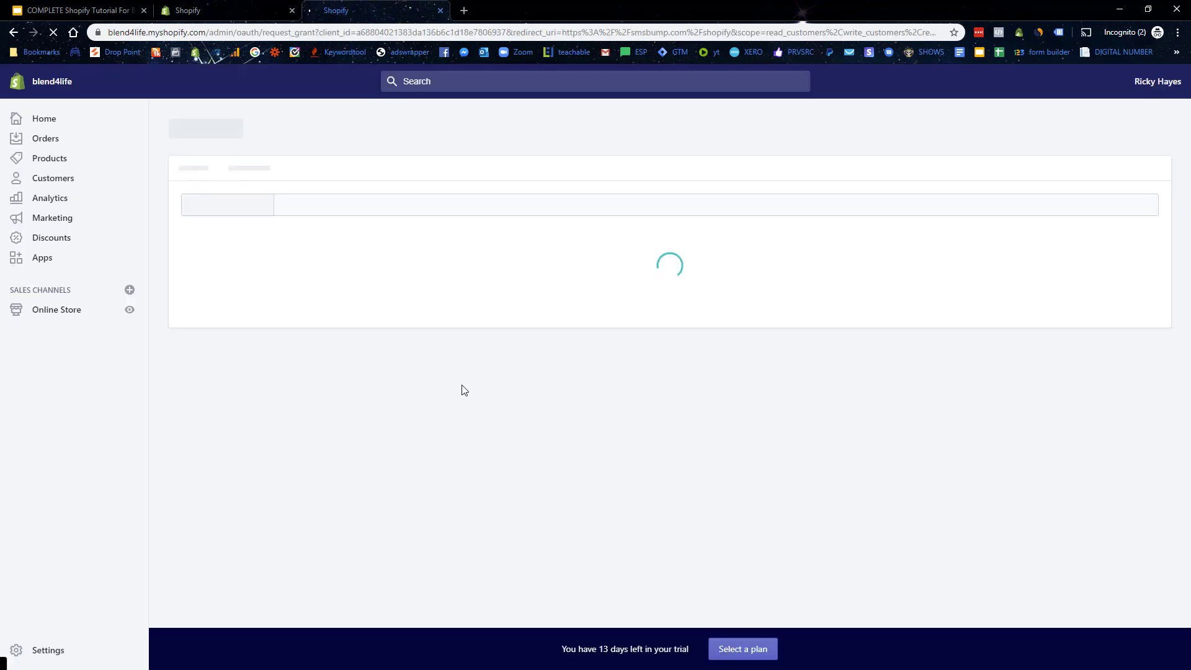
Step: Install SMSBump on the blend4life store, granting its requested permissions
{"action": "scroll", "coordinate": [850, 530], "scroll_direction": "down", "scroll_amount": 2}
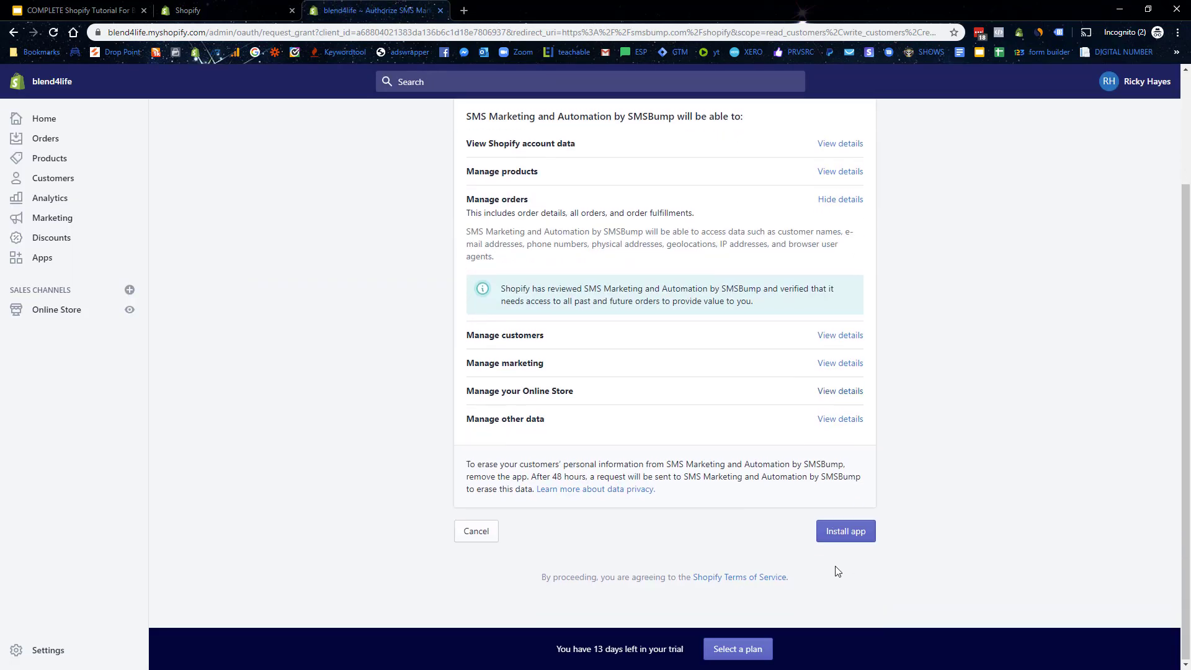
{"action": "left_click", "coordinate": [844, 531]}
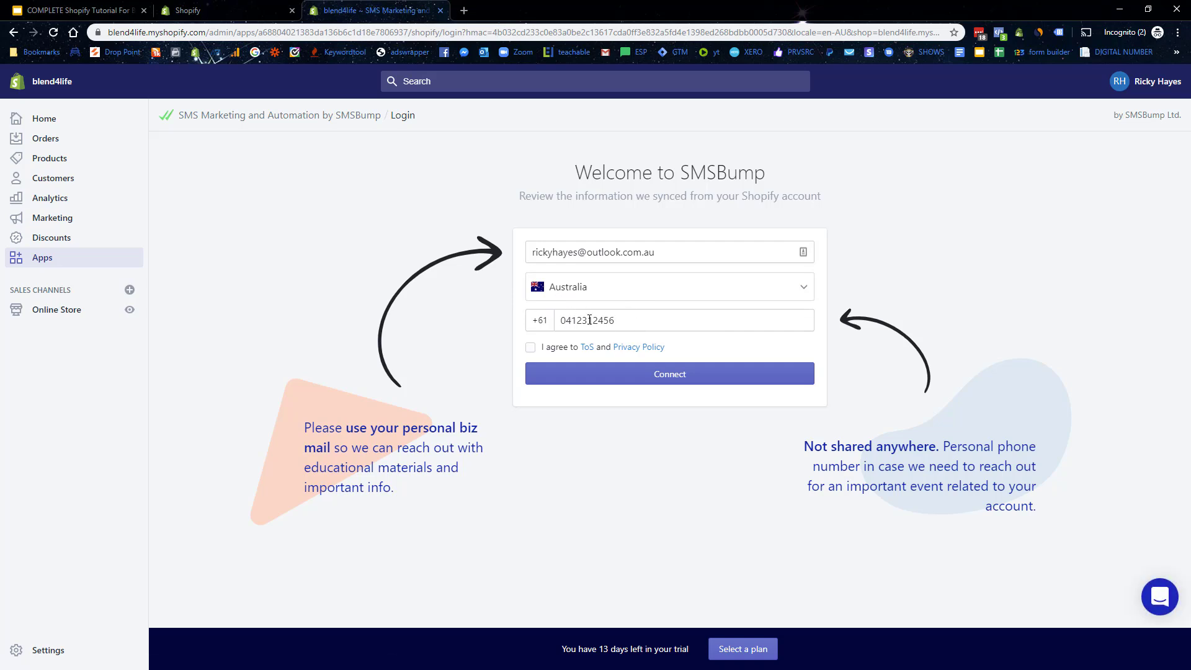
Step: Highlight the sign-up form's reasons for needing the phone number and its no-sharing assurance
{"action": "left_click_drag", "start_coordinate": [829, 447], "coordinate": [939, 448]}
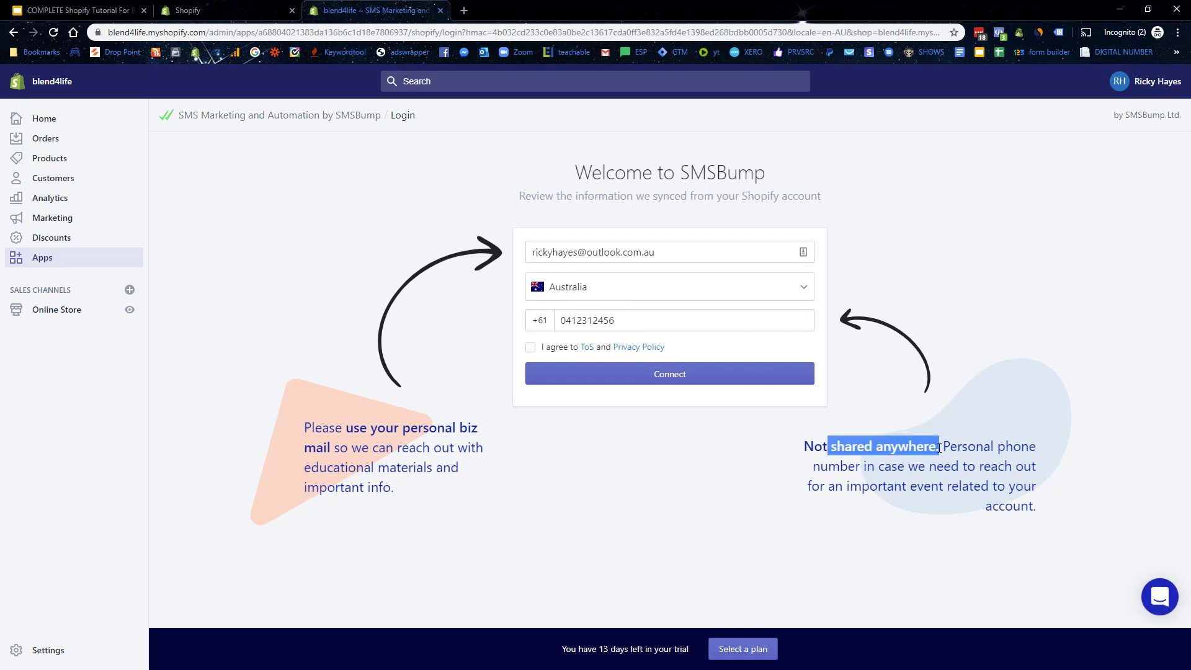
{"action": "left_click_drag", "start_coordinate": [856, 466], "coordinate": [1013, 467]}
{"action": "left_click_drag", "start_coordinate": [836, 486], "coordinate": [962, 482]}
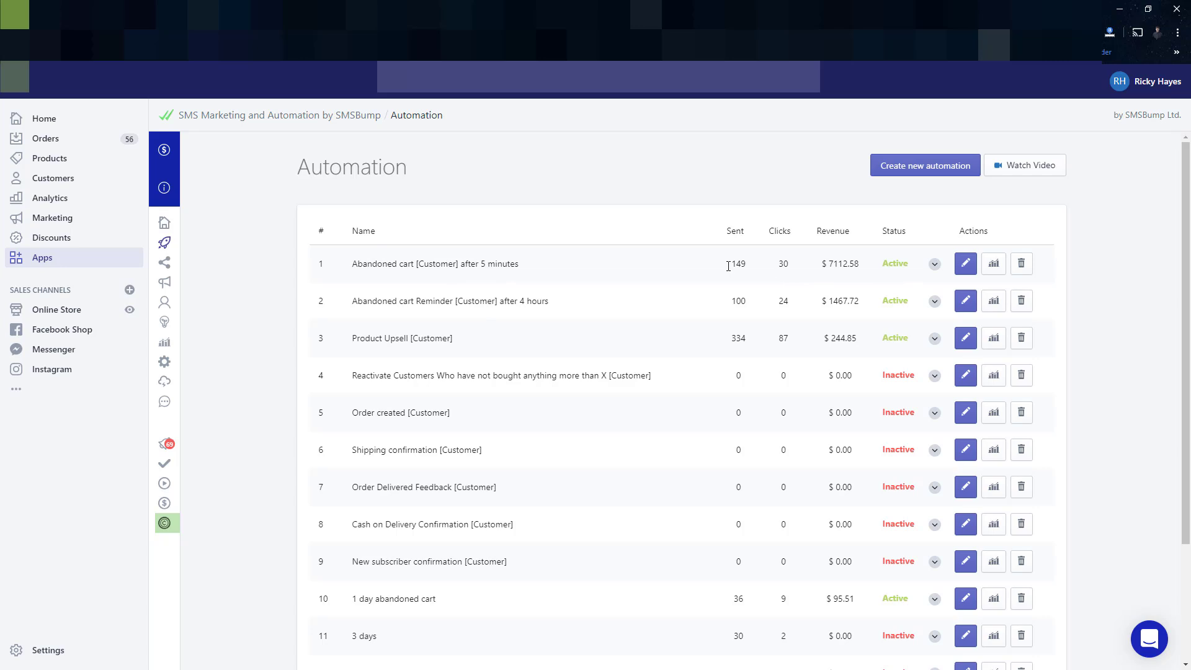
Step: Highlight the automation stats: 149 messages sent, $1467.72 reminder revenue, Product Upsell and 1-day revenue
{"action": "left_click_drag", "start_coordinate": [730, 264], "coordinate": [871, 270]}
{"action": "left_click", "coordinate": [825, 263]}
{"action": "left_click_drag", "start_coordinate": [824, 301], "coordinate": [872, 305]}
{"action": "left_click_drag", "start_coordinate": [823, 338], "coordinate": [855, 336]}
{"action": "left_click_drag", "start_coordinate": [834, 600], "coordinate": [853, 600]}
Step: Review the 5-minute abandoned cart automation's text message, then turn to the SMS template document
{"action": "left_click", "coordinate": [972, 268]}
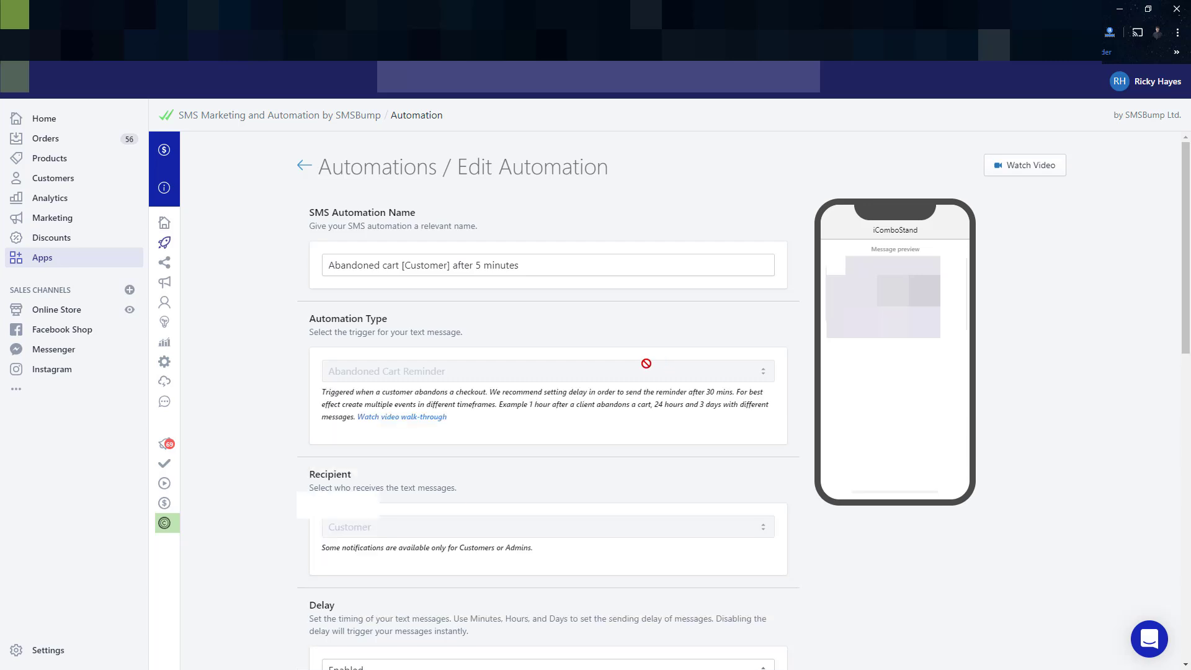
{"action": "scroll", "coordinate": [647, 364], "scroll_direction": "down", "scroll_amount": 2}
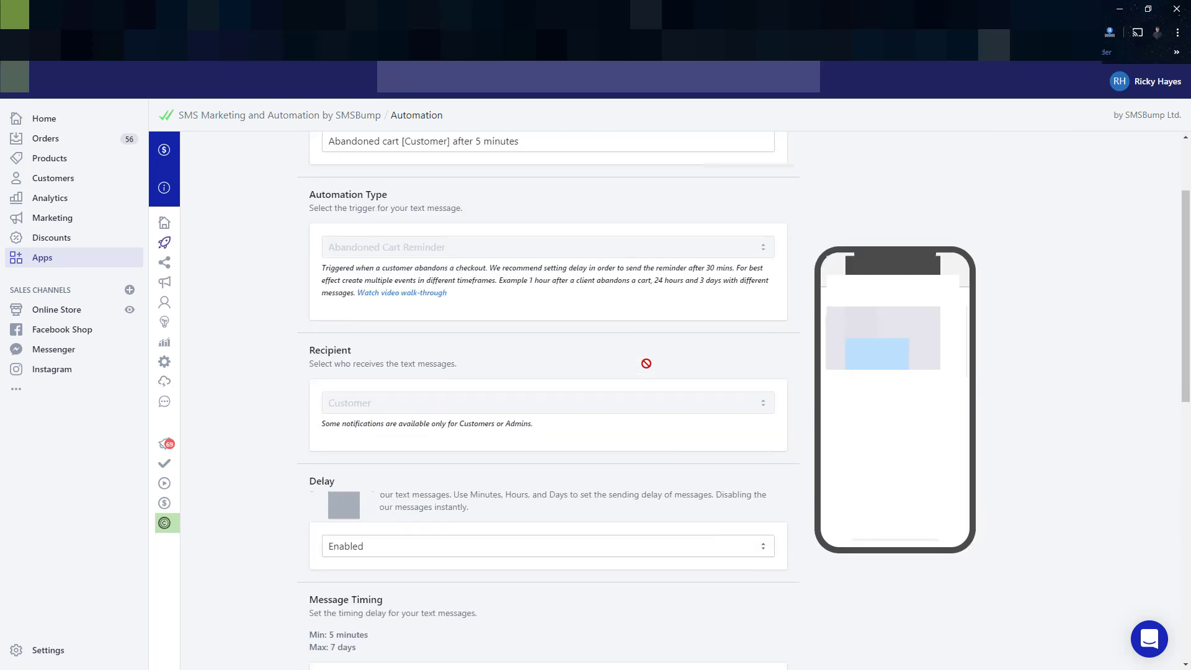
{"action": "scroll", "coordinate": [647, 363], "scroll_direction": "down", "scroll_amount": 7}
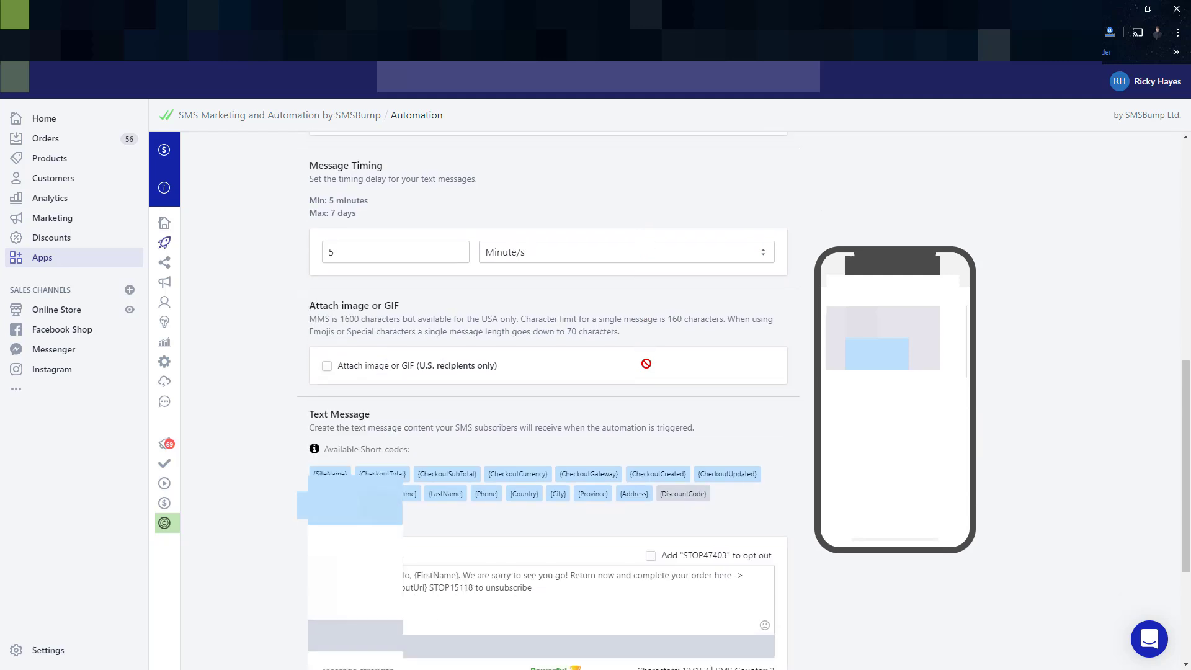
{"action": "scroll", "coordinate": [646, 364], "scroll_direction": "down", "scroll_amount": 1}
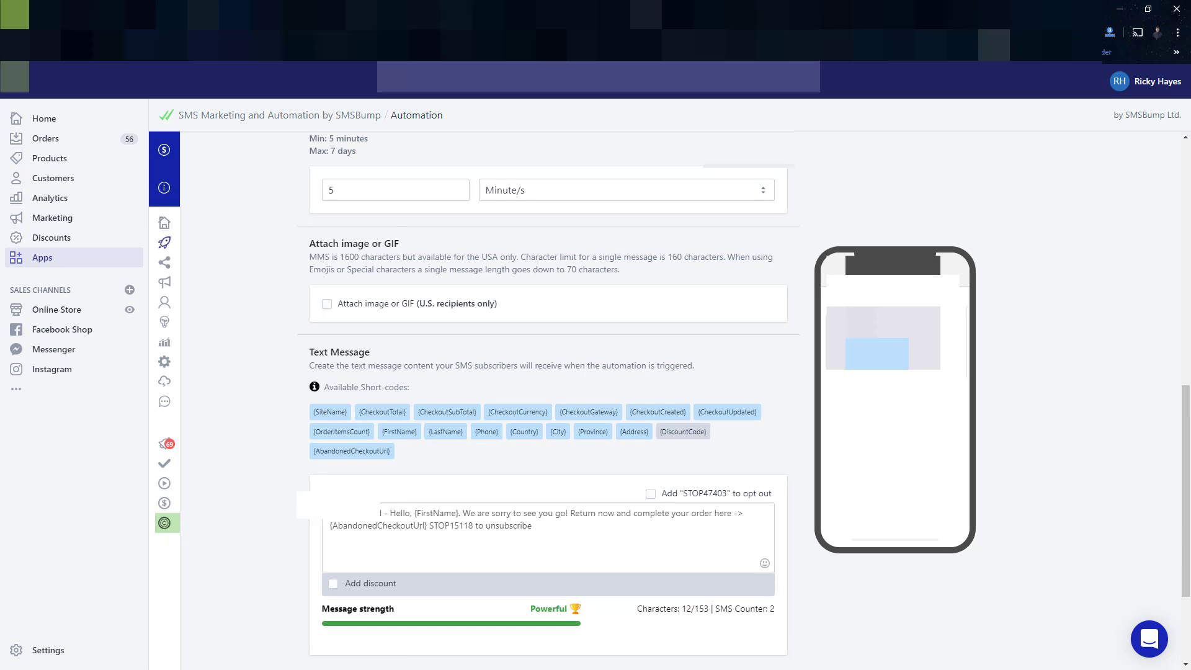
{"action": "left_click", "coordinate": [186, 9]}
{"action": "scroll", "coordinate": [507, 316], "scroll_direction": "down", "scroll_amount": 5}
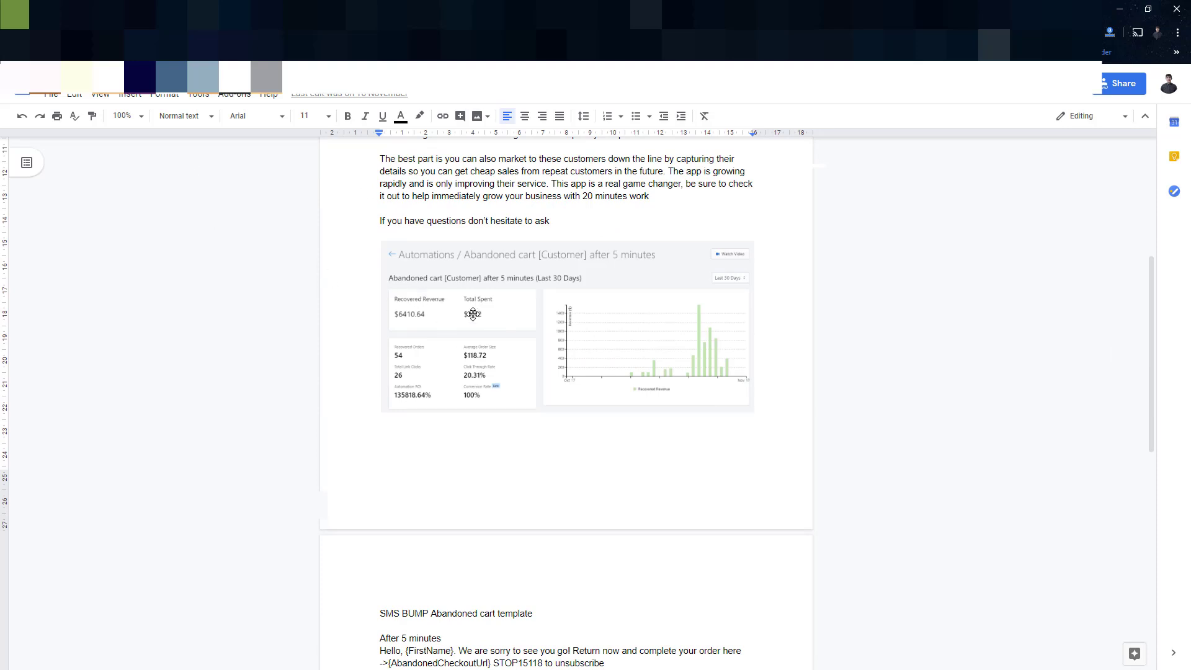
Step: Change the second template heading from 'After 1 hours' to 'After 4 hours'
{"action": "scroll", "coordinate": [473, 314], "scroll_direction": "down", "scroll_amount": 4}
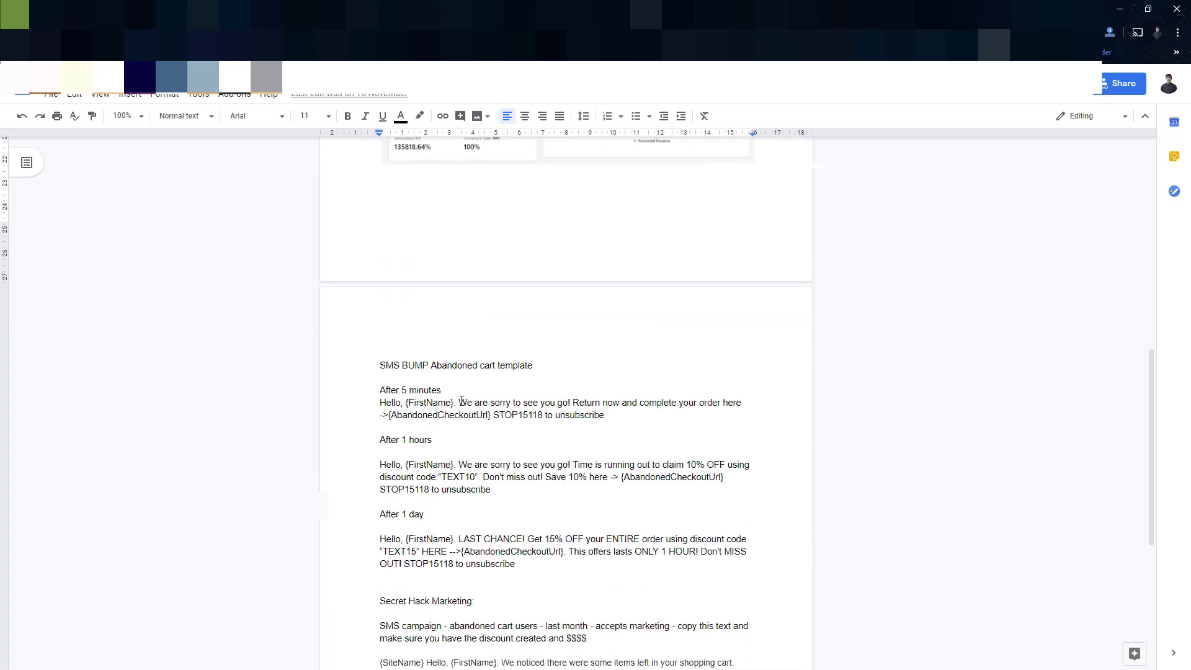
{"action": "left_click", "coordinate": [404, 441]}
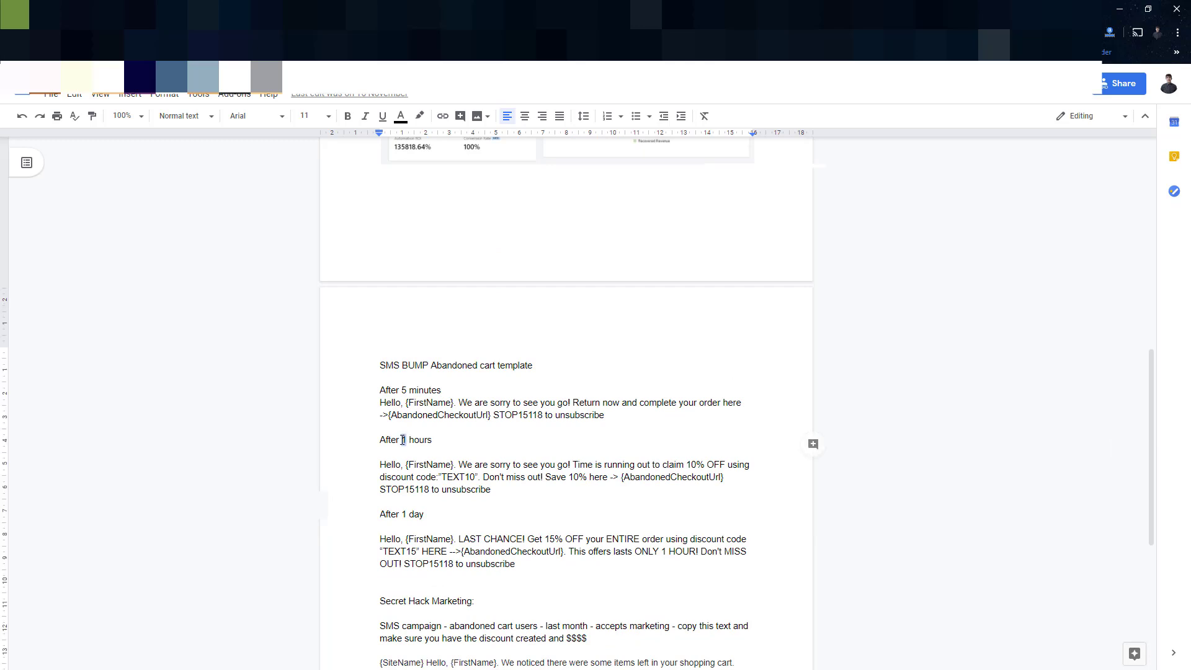
{"action": "key", "text": "BackSpace"}
{"action": "type", "text": "4"}
Step: Highlight the apology line, checkout link placeholder, After 1 day template, and TEXT10 and TEXT15 codes
{"action": "left_click_drag", "start_coordinate": [457, 403], "coordinate": [737, 404]}
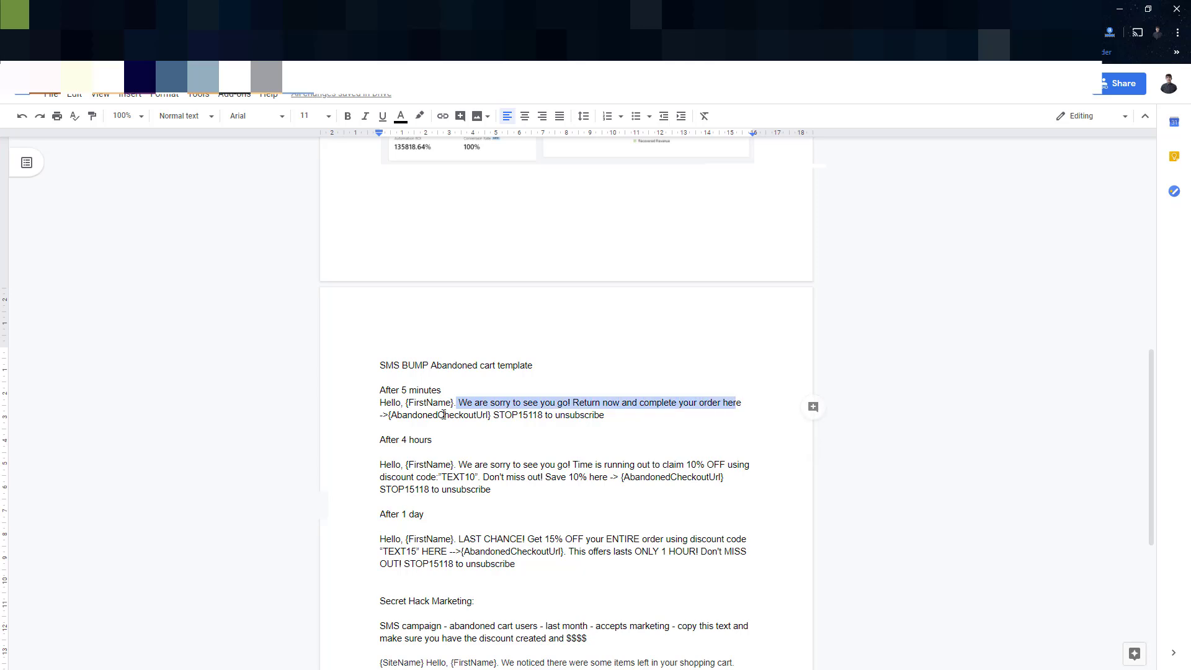
{"action": "left_click_drag", "start_coordinate": [427, 414], "coordinate": [469, 415]}
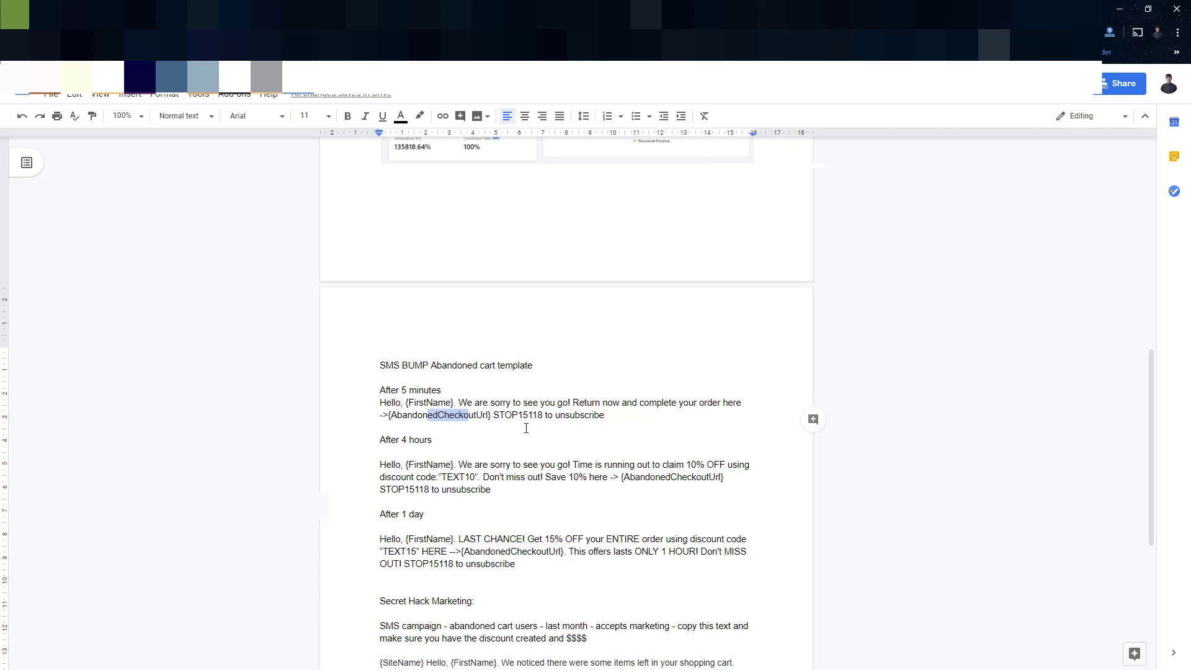
{"action": "left_click_drag", "start_coordinate": [401, 438], "coordinate": [508, 480]}
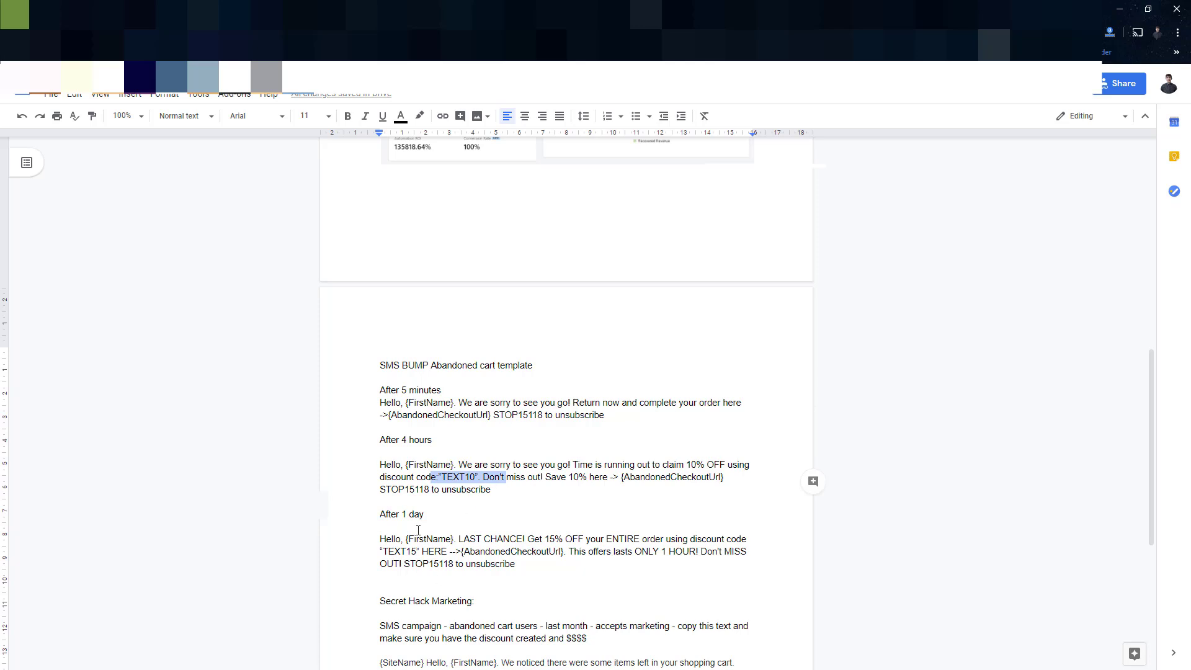
{"action": "left_click_drag", "start_coordinate": [395, 514], "coordinate": [522, 549]}
{"action": "left_click_drag", "start_coordinate": [389, 552], "coordinate": [421, 552]}
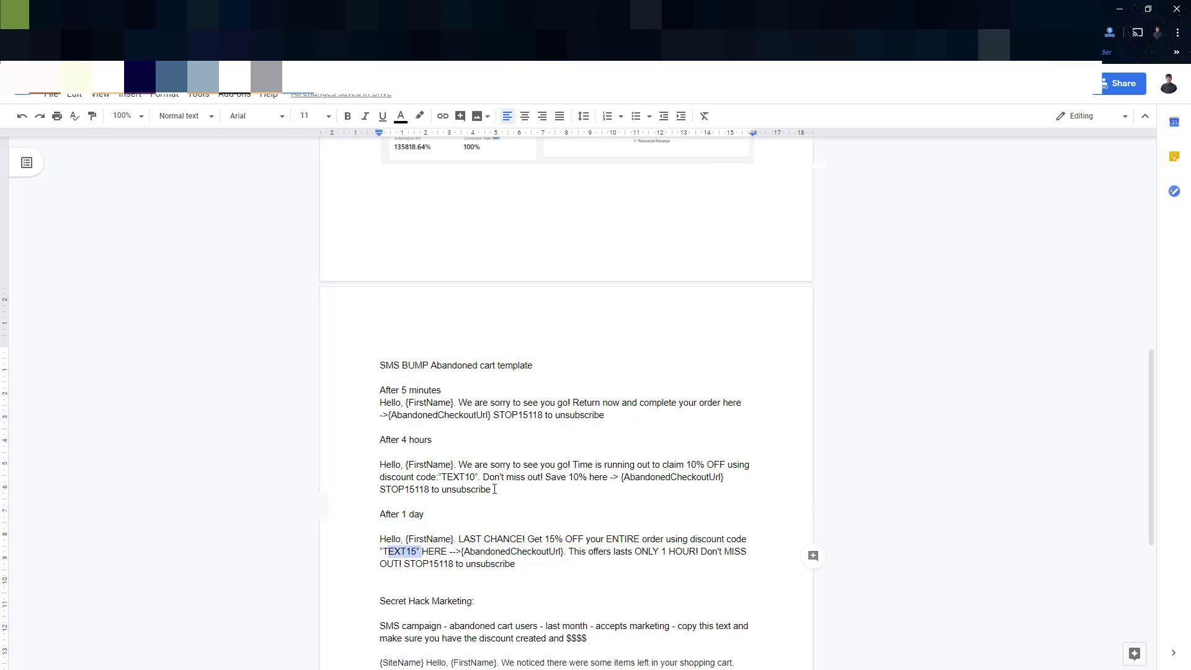
{"action": "left_click", "coordinate": [461, 477]}
{"action": "scroll", "coordinate": [462, 476], "scroll_direction": "down", "scroll_amount": 1}
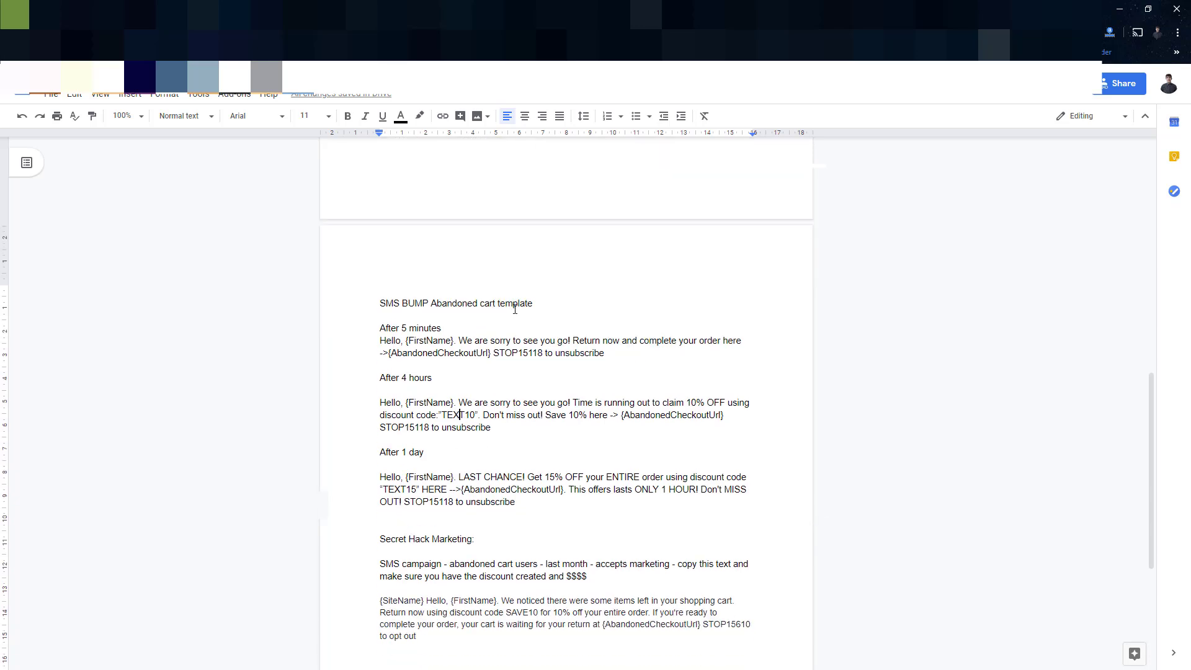
{"action": "scroll", "coordinate": [557, 458], "scroll_direction": "up", "scroll_amount": 1}
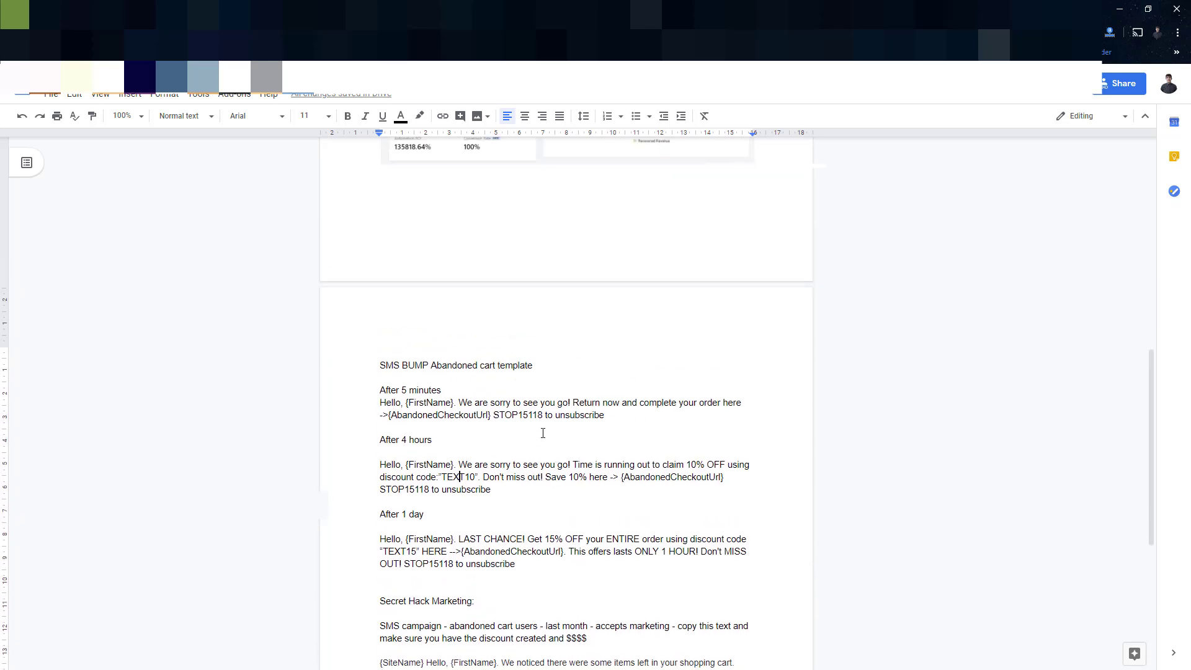
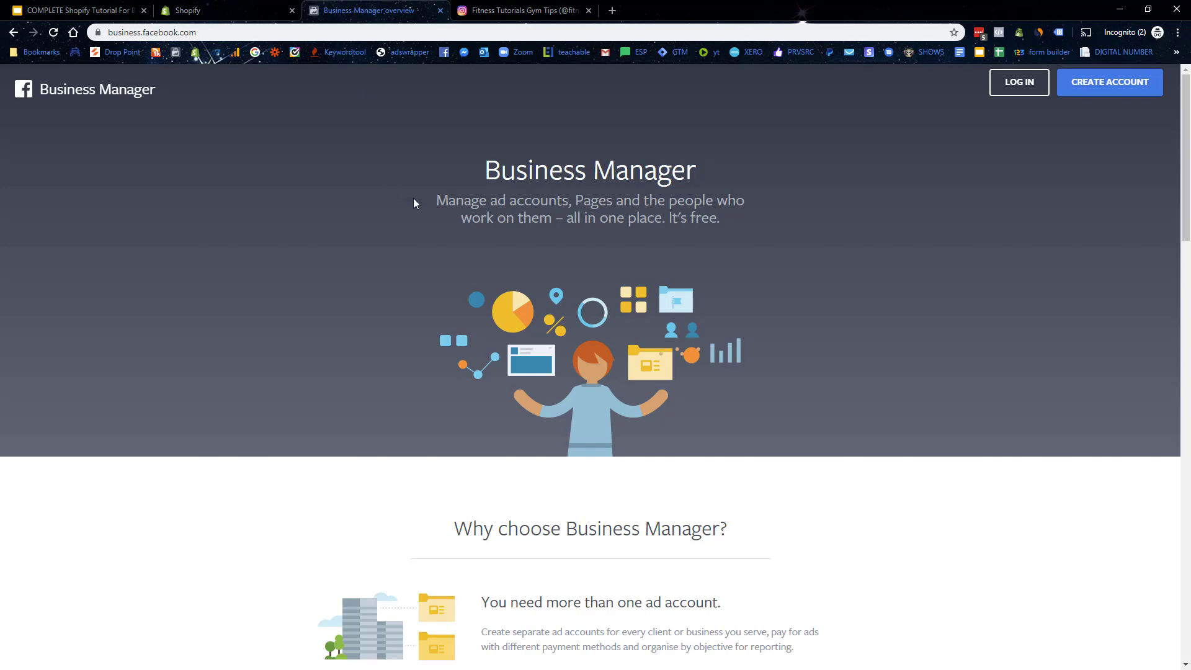
Step: Scroll to Common questions and expand 'Create a Business Manager' to read its setup steps
{"action": "scroll", "coordinate": [369, 235], "scroll_direction": "up", "scroll_amount": 3}
{"action": "scroll", "coordinate": [367, 236], "scroll_direction": "up", "scroll_amount": 5}
{"action": "scroll", "coordinate": [368, 234], "scroll_direction": "down", "scroll_amount": 10}
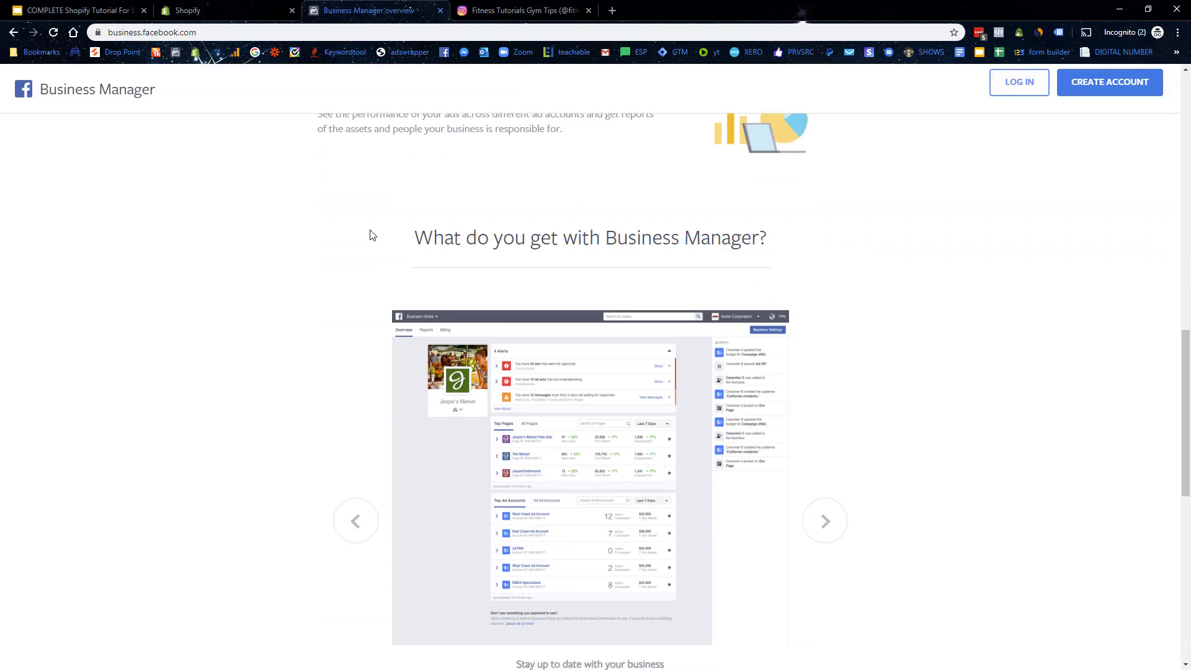
{"action": "scroll", "coordinate": [662, 383], "scroll_direction": "down", "scroll_amount": 2}
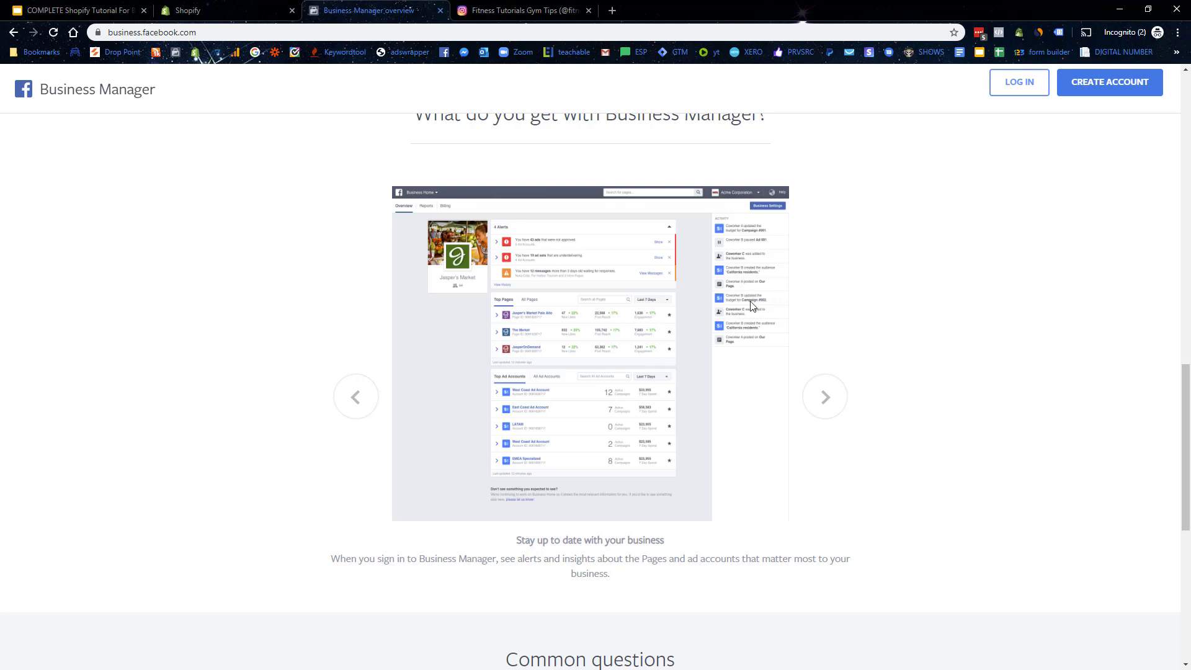
{"action": "scroll", "coordinate": [463, 337], "scroll_direction": "down", "scroll_amount": 8}
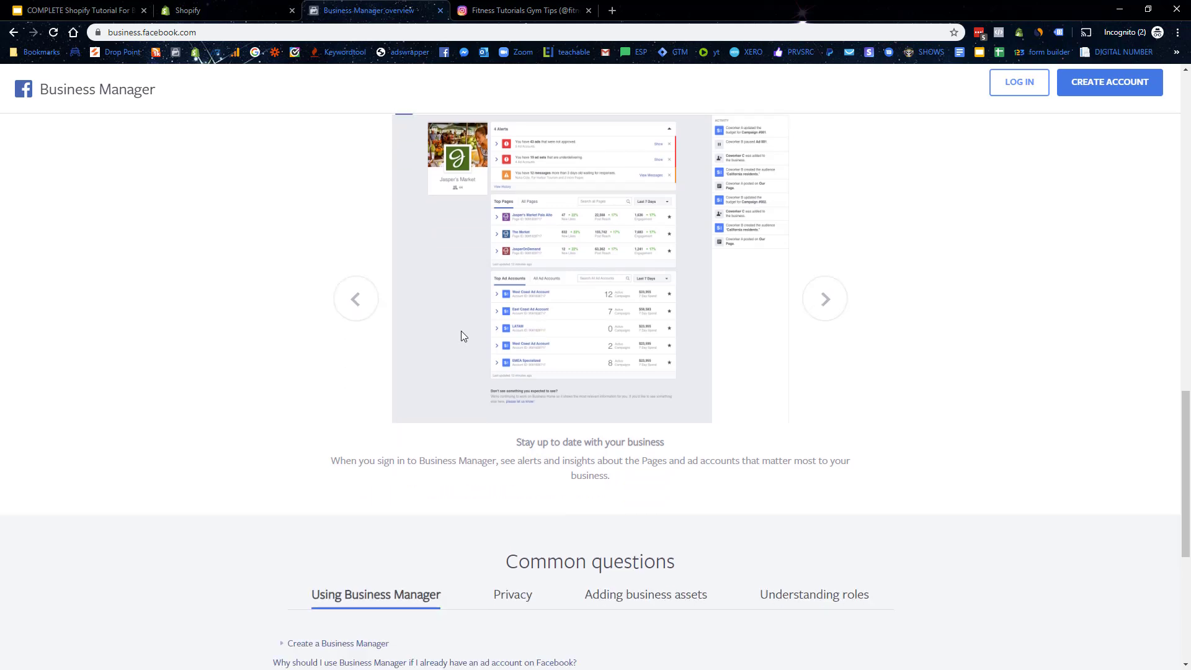
{"action": "scroll", "coordinate": [677, 468], "scroll_direction": "up", "scroll_amount": 1}
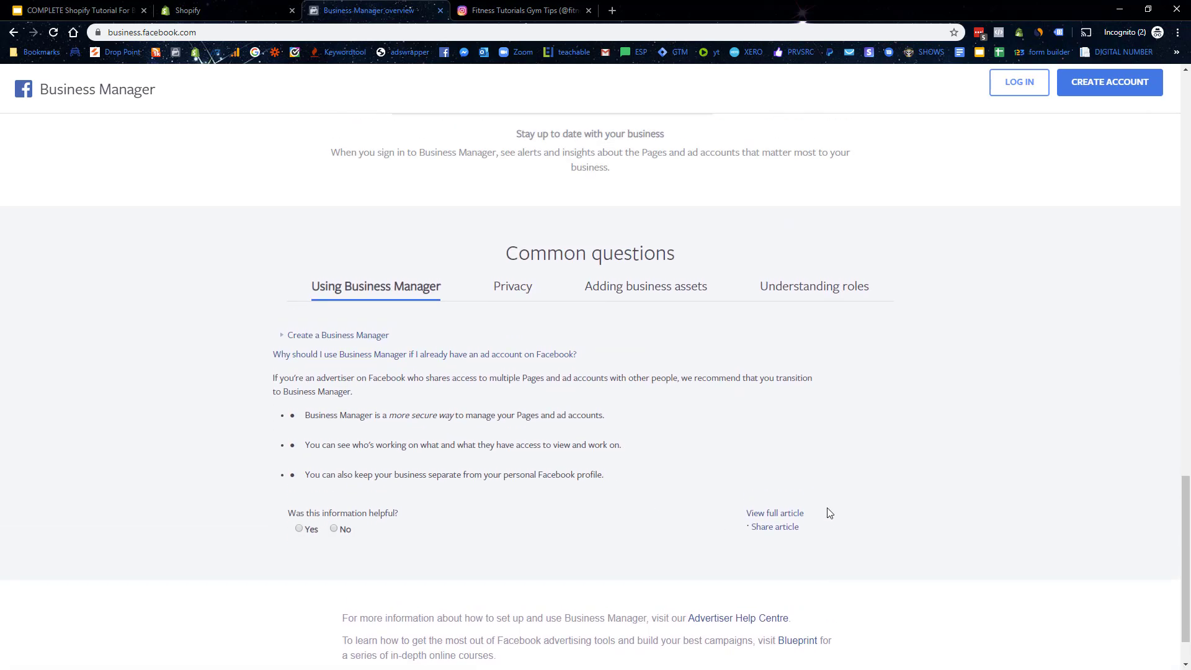
{"action": "left_click", "coordinate": [330, 340]}
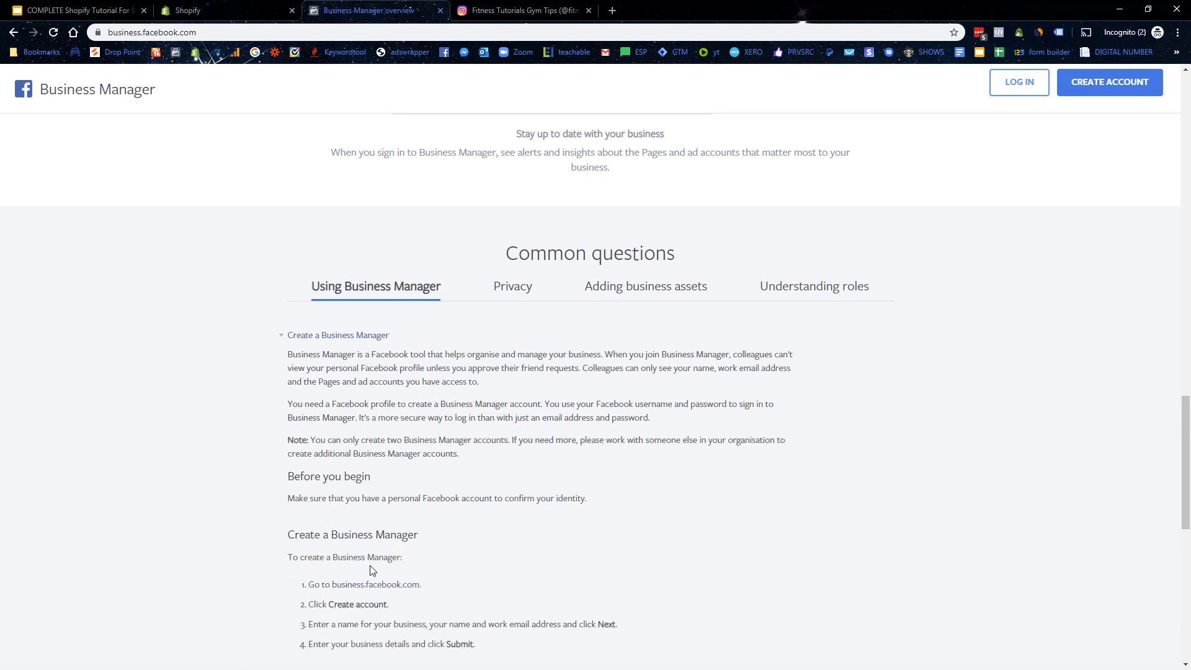
{"action": "scroll", "coordinate": [373, 568], "scroll_direction": "down", "scroll_amount": 1}
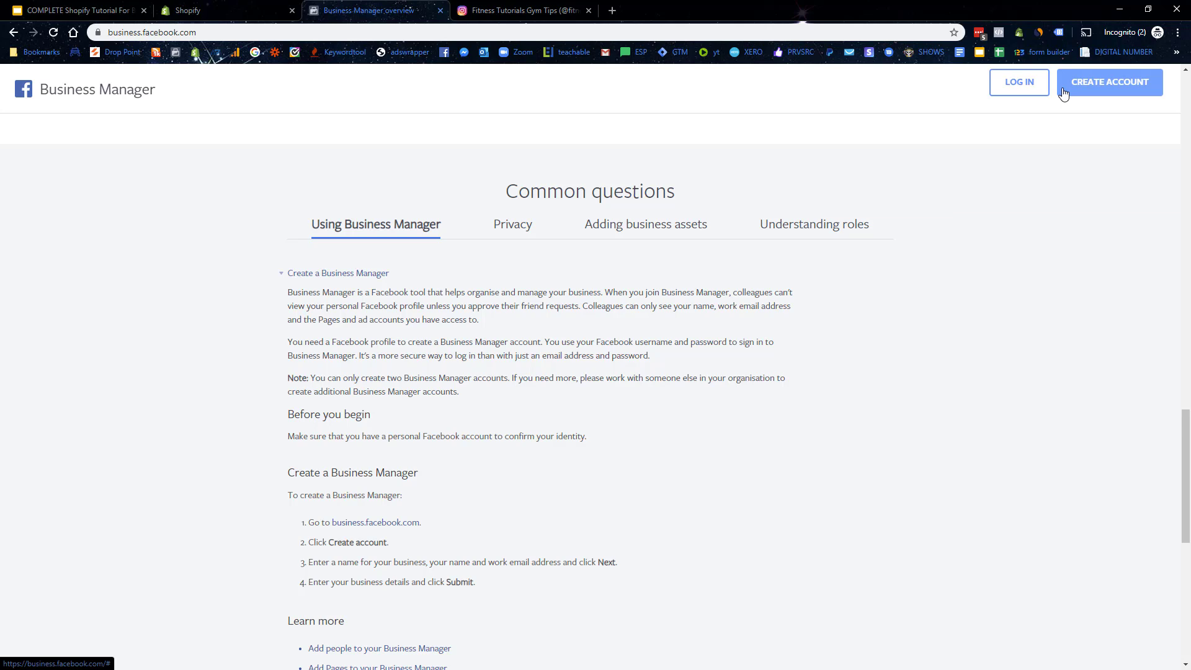
Step: Start a Business Manager account, review Ad accounts' Add options, then show all business tools
{"action": "left_click", "coordinate": [1064, 94]}
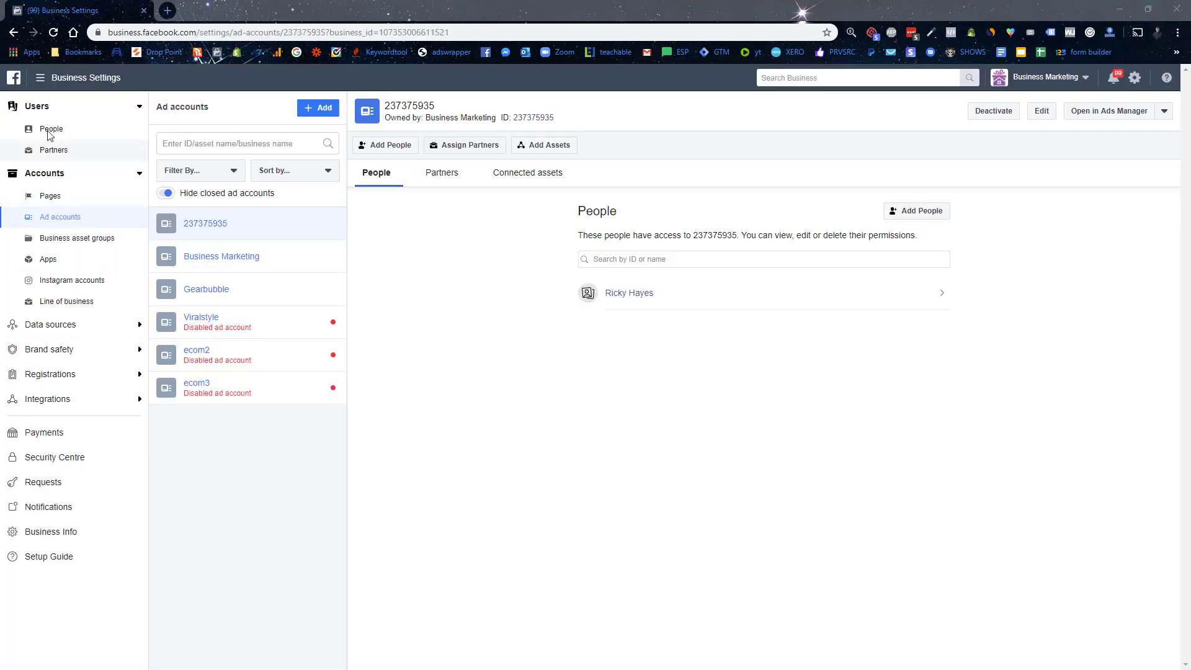
{"action": "left_click", "coordinate": [41, 77]}
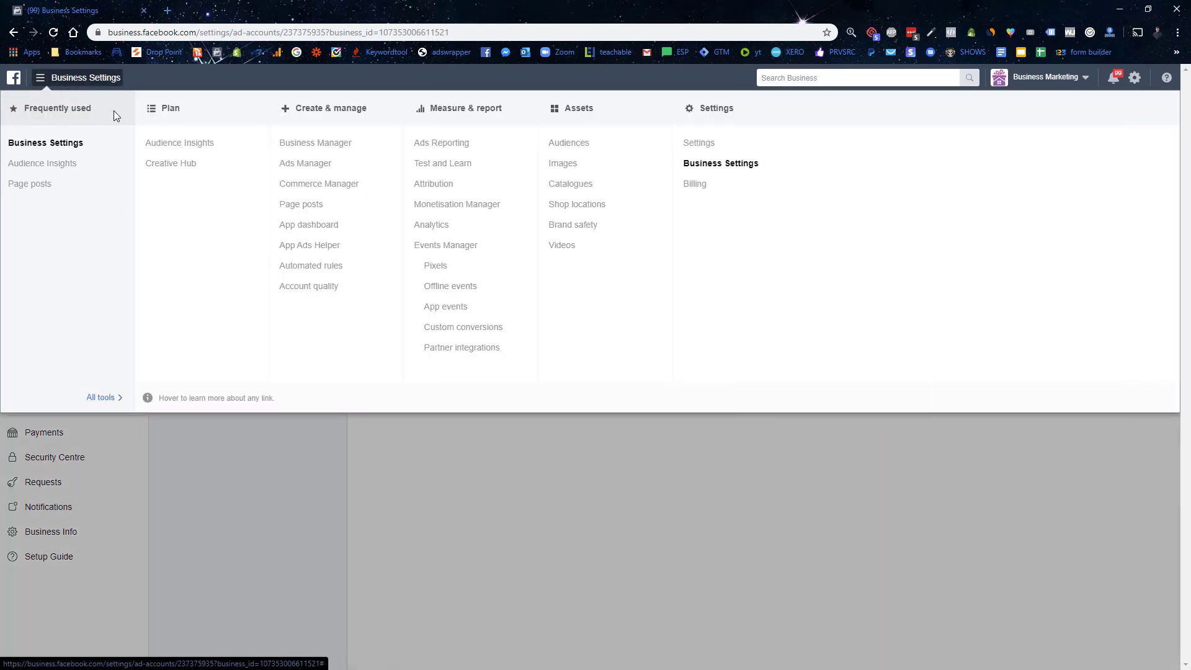
{"action": "left_click", "coordinate": [236, 470]}
{"action": "left_click", "coordinate": [38, 77]}
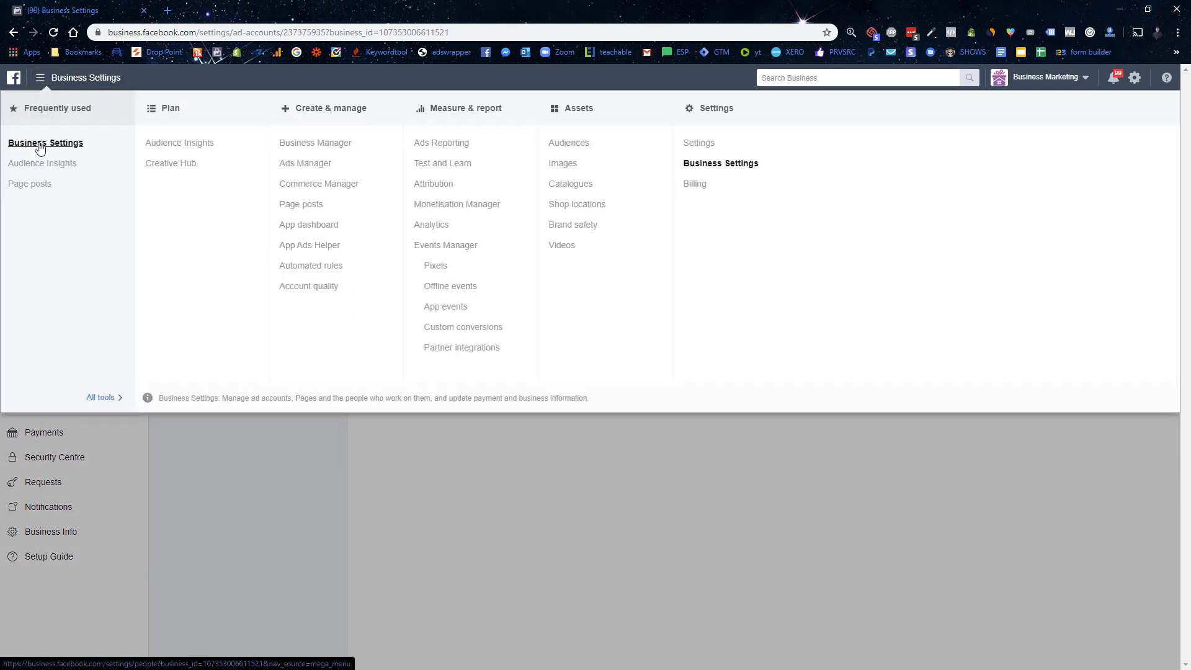
{"action": "left_click", "coordinate": [266, 500]}
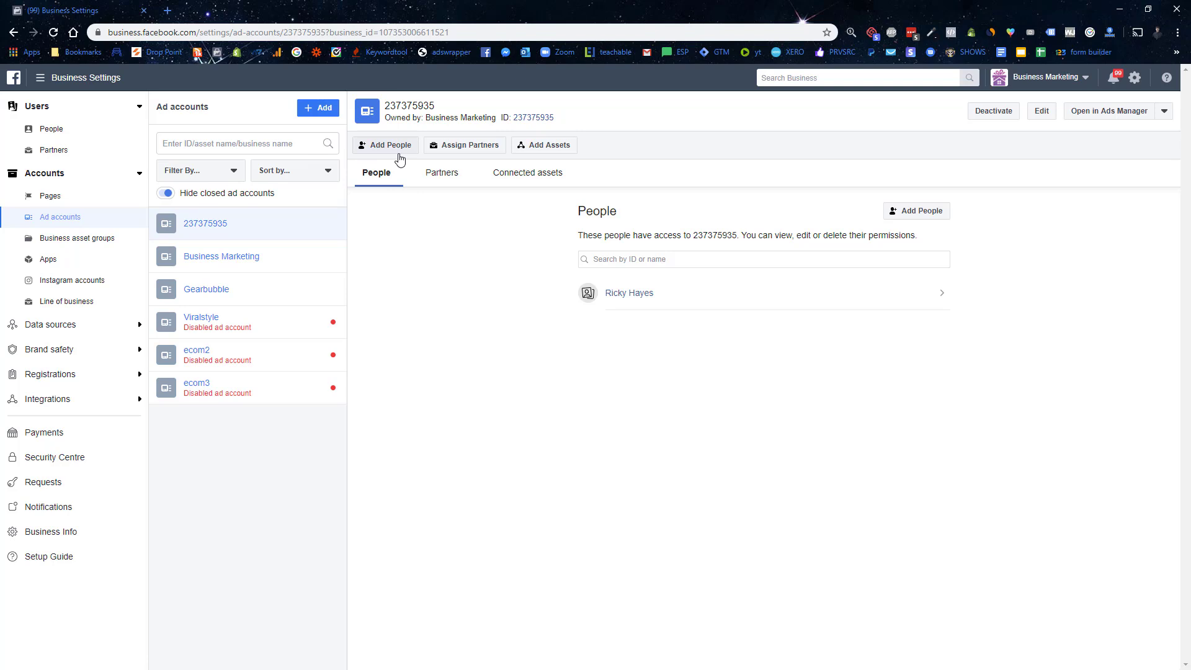
{"action": "left_click", "coordinate": [304, 113]}
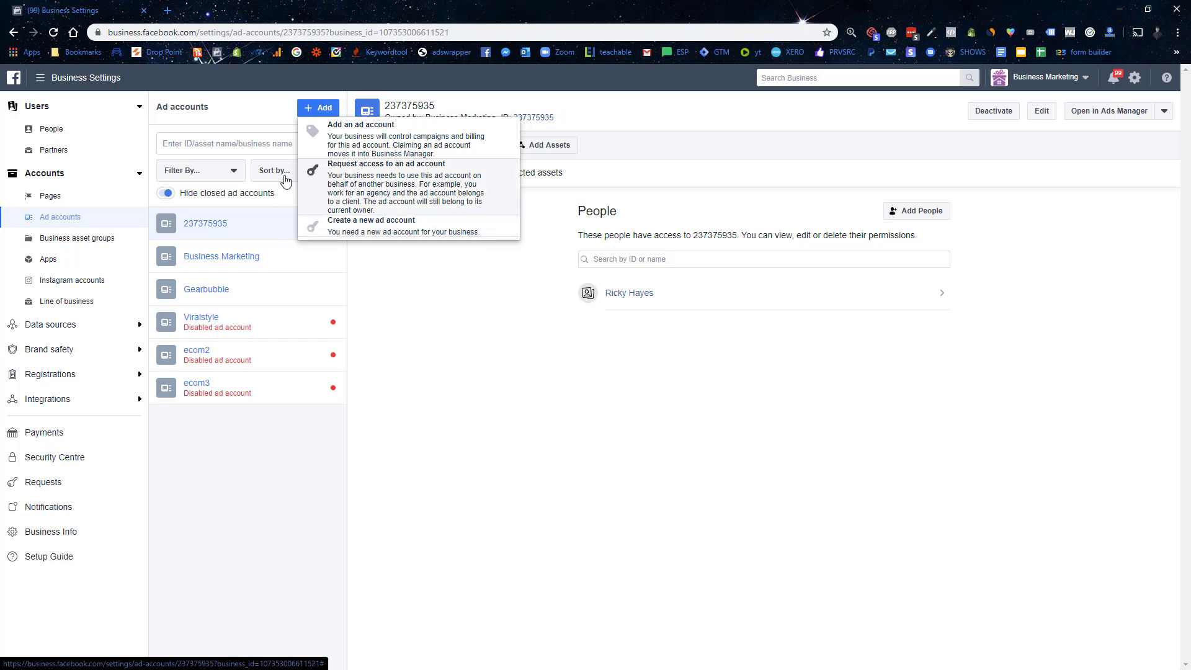
{"action": "left_click", "coordinate": [40, 78]}
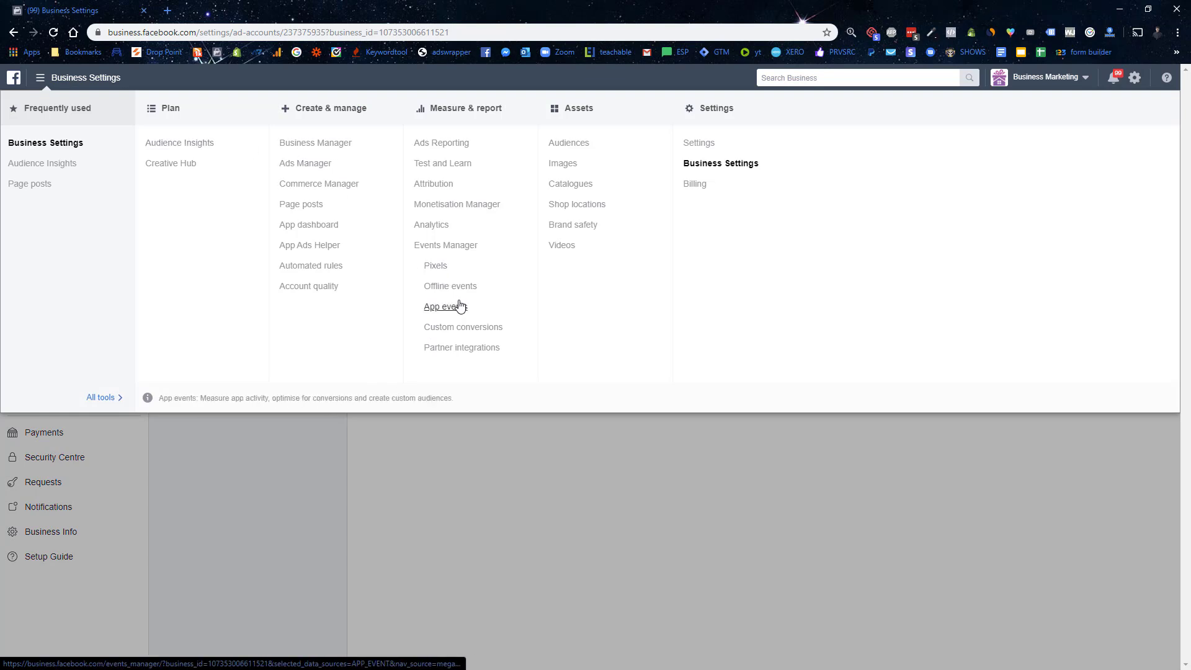
Step: Add a new Facebook pixel data source, keeping the default name 'Business Marketing's pixel'
{"action": "left_click", "coordinate": [435, 267]}
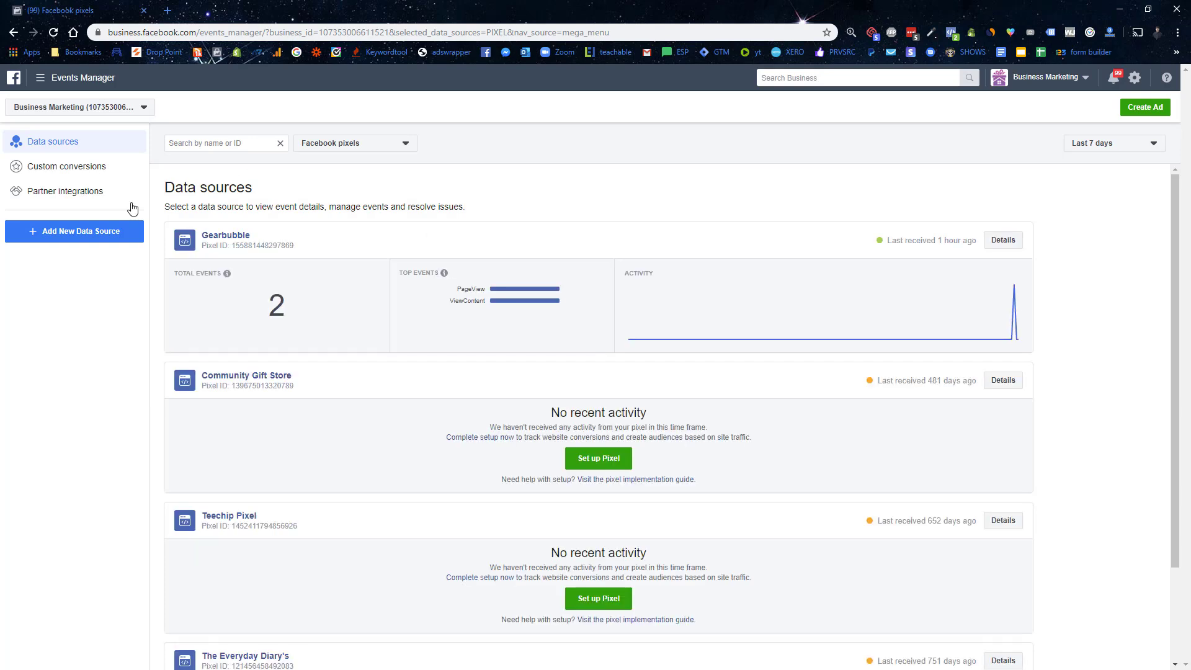
{"action": "left_click", "coordinate": [93, 235]}
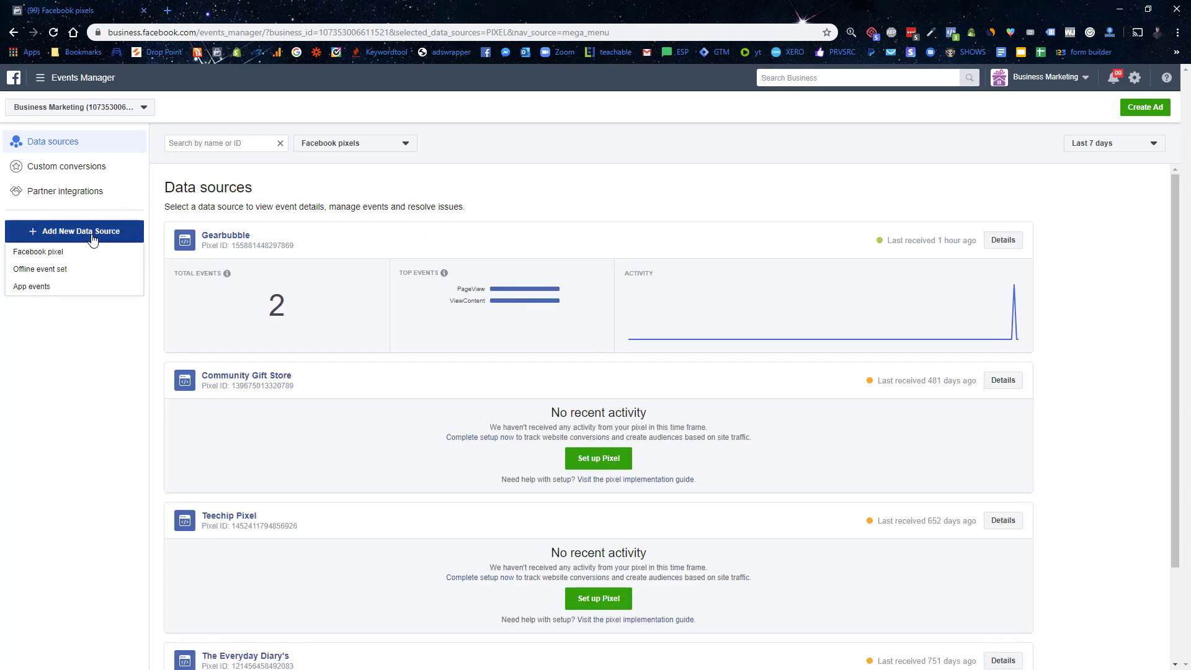
{"action": "left_click", "coordinate": [62, 267]}
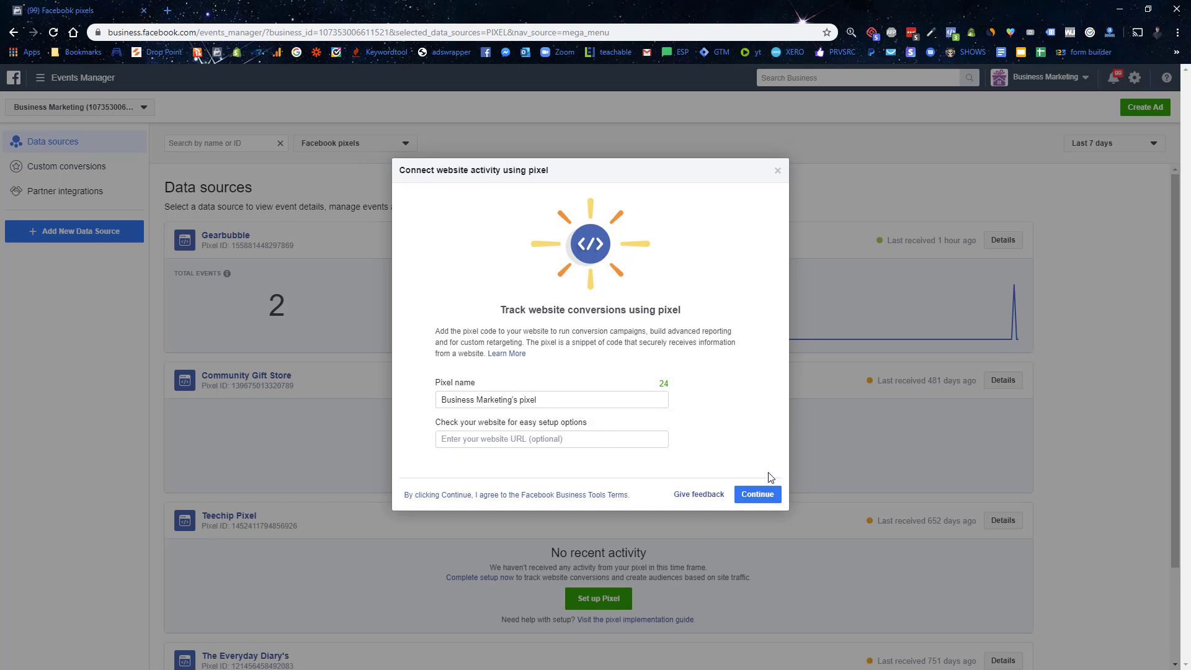
{"action": "left_click", "coordinate": [760, 494]}
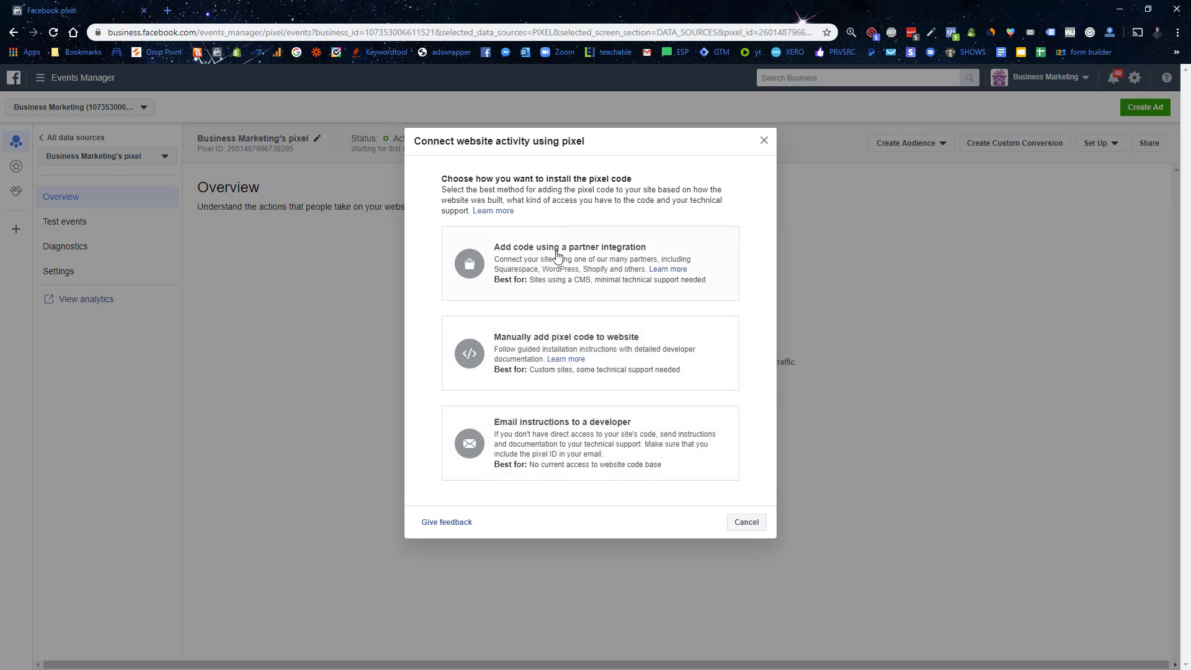
Step: Install the pixel through the Shopify (online) partner integration, keeping advanced matching on
{"action": "left_click_drag", "start_coordinate": [554, 249], "coordinate": [559, 270]}
{"action": "left_click", "coordinate": [577, 276]}
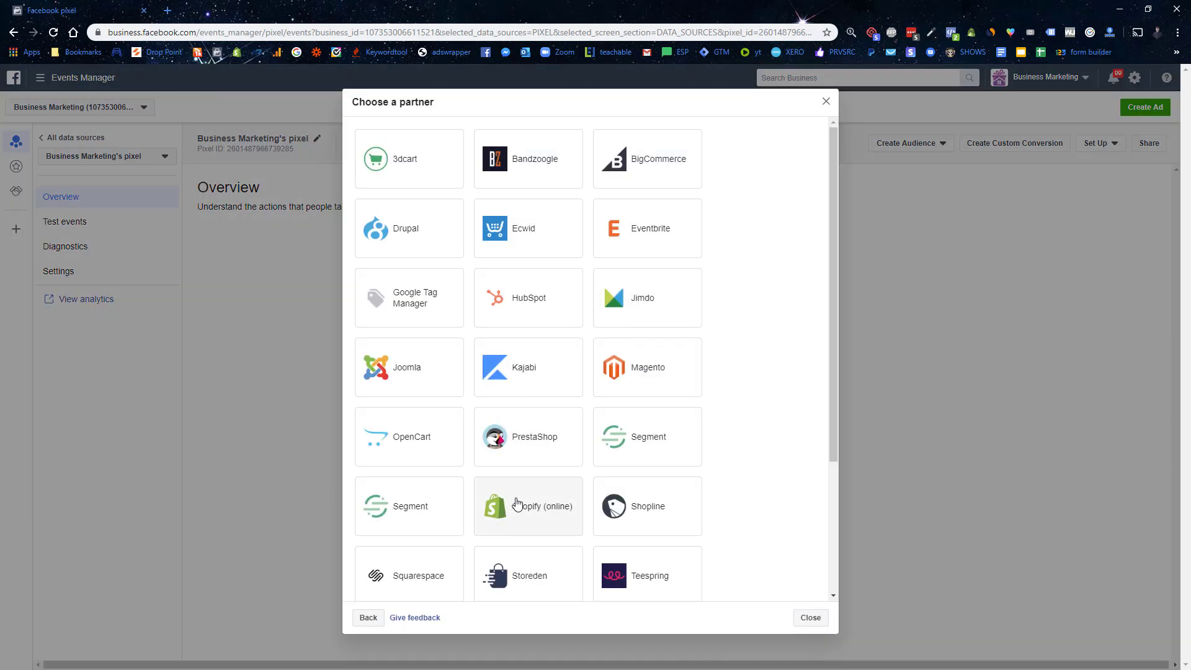
{"action": "left_click", "coordinate": [513, 507]}
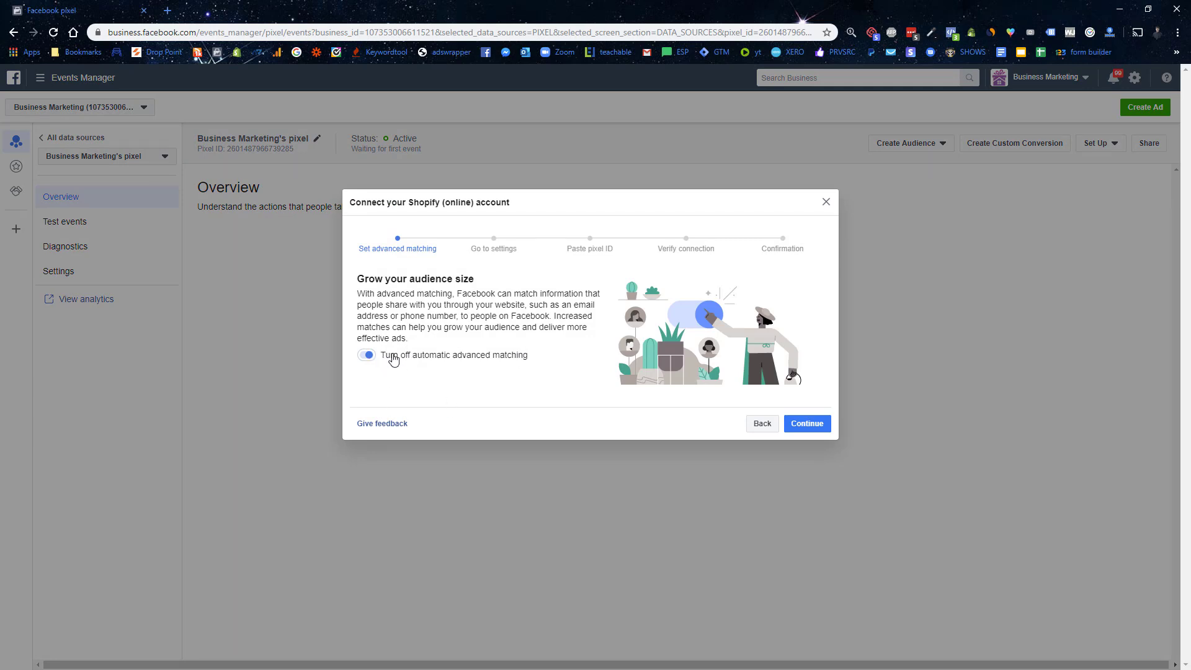
{"action": "left_click", "coordinate": [808, 423]}
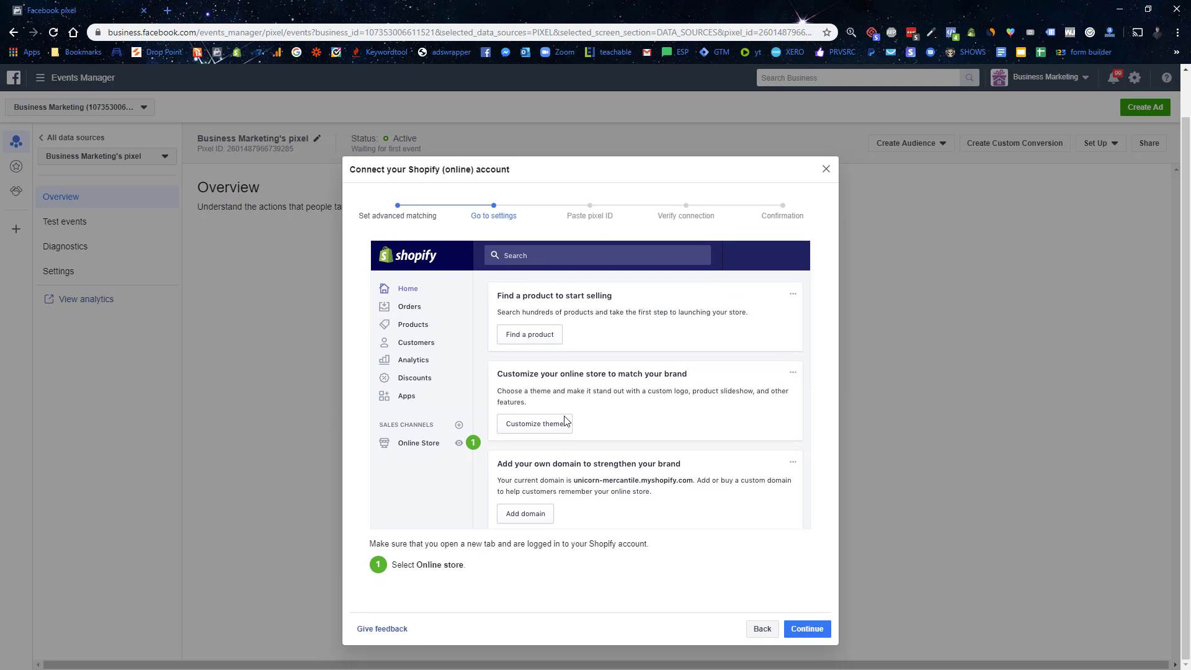
{"action": "left_click", "coordinate": [808, 629]}
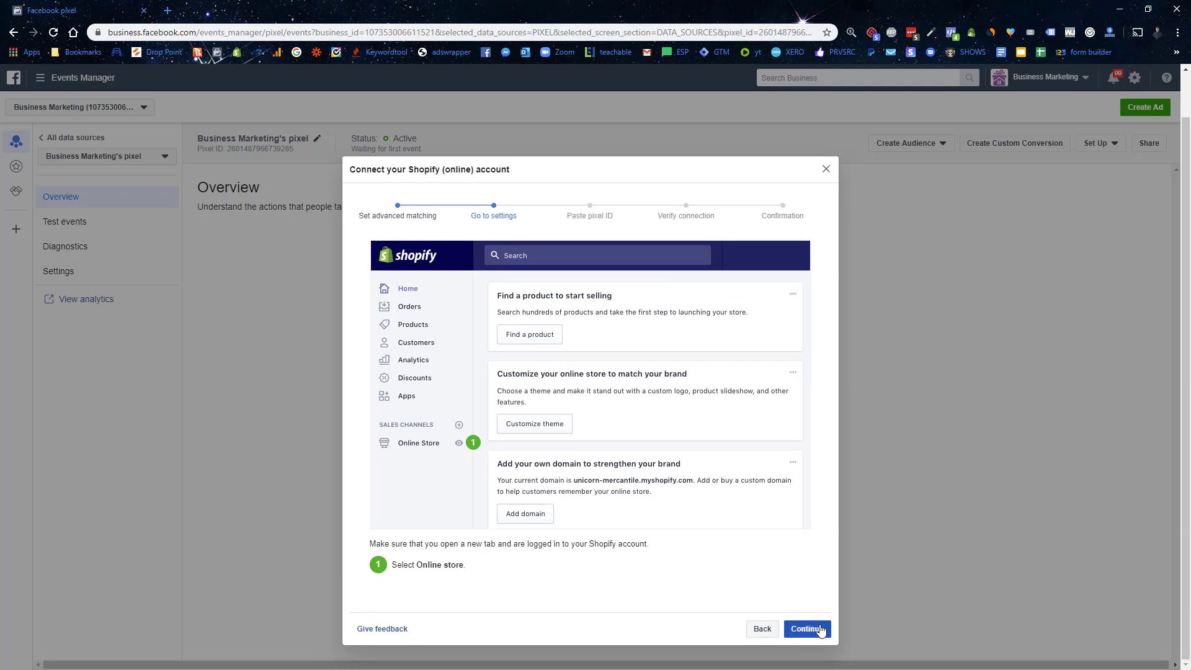
{"action": "scroll", "coordinate": [612, 298], "scroll_direction": "down", "scroll_amount": 1}
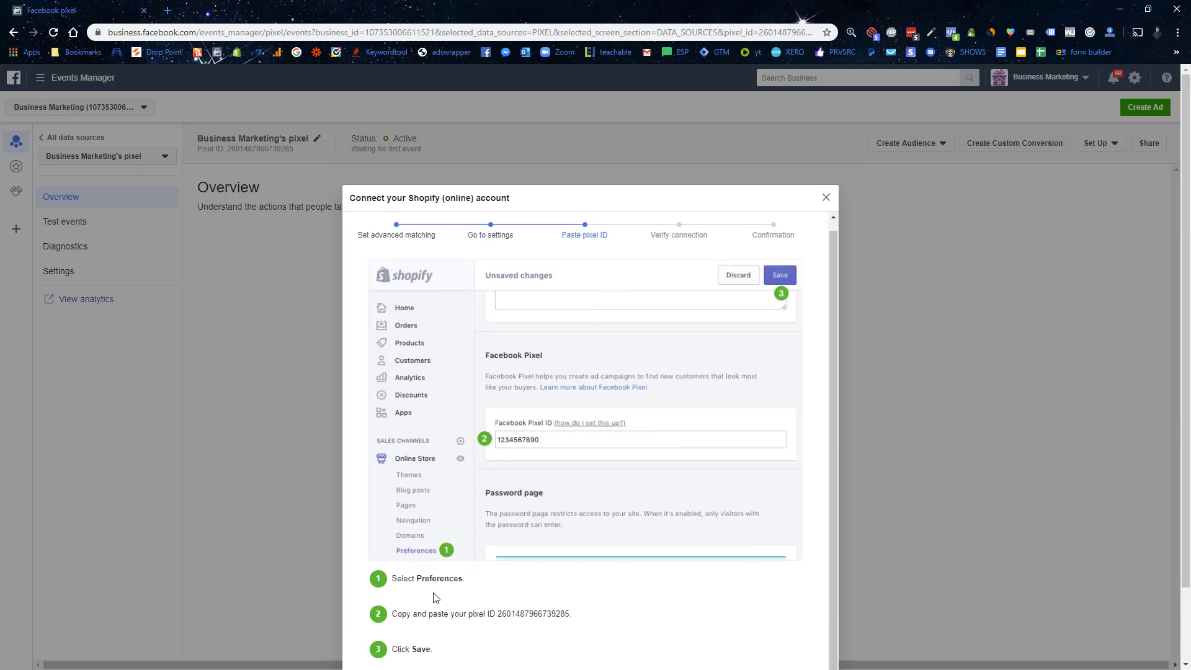
Step: Select and copy the full pixel ID from the Paste pixel ID step
{"action": "mouse_move", "coordinate": [572, 617]}
{"action": "left_mouse_down"}
{"action": "mouse_move", "coordinate": [524, 617]}
{"action": "mouse_move", "coordinate": [566, 616]}
{"action": "left_mouse_up"}
{"action": "key", "text": "ctrl+c"}
{"action": "left_click", "coordinate": [502, 619]}
{"action": "left_click_drag", "start_coordinate": [568, 613], "coordinate": [502, 615]}
{"action": "left_click", "coordinate": [570, 613]}
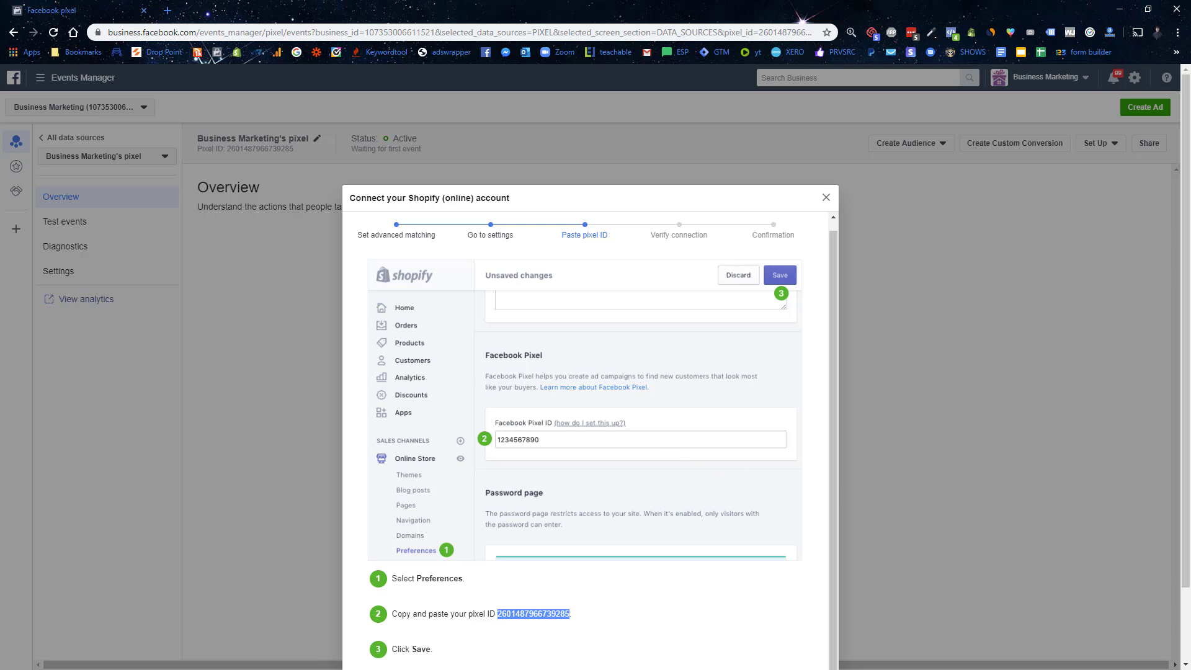
{"action": "scroll", "coordinate": [657, 475], "scroll_direction": "down", "scroll_amount": 2}
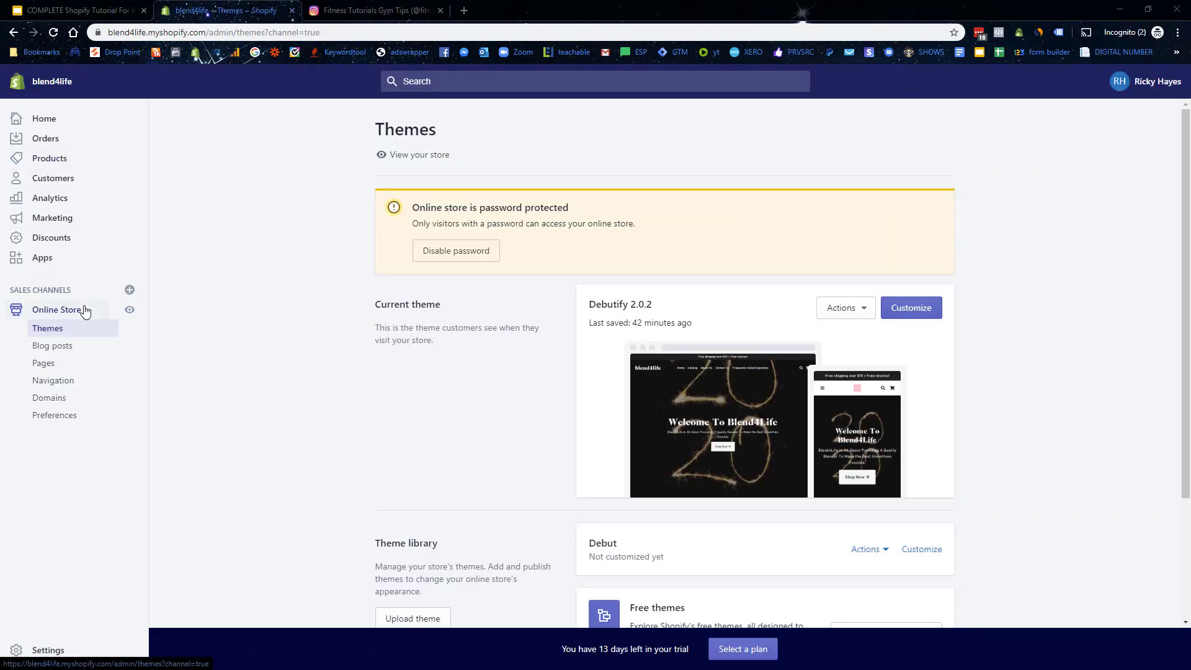
Step: Paste the pixel ID into the Facebook Pixel field of Shopify's Online Store Preferences and save
{"action": "left_click", "coordinate": [64, 423]}
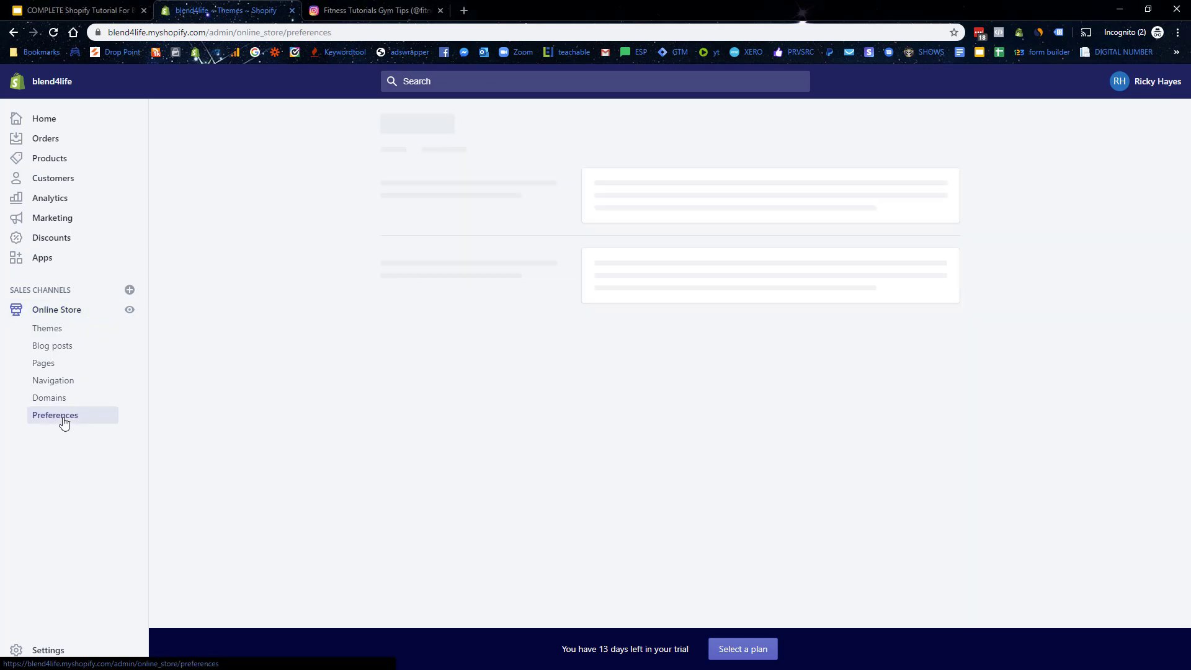
{"action": "scroll", "coordinate": [671, 357], "scroll_direction": "down", "scroll_amount": 4}
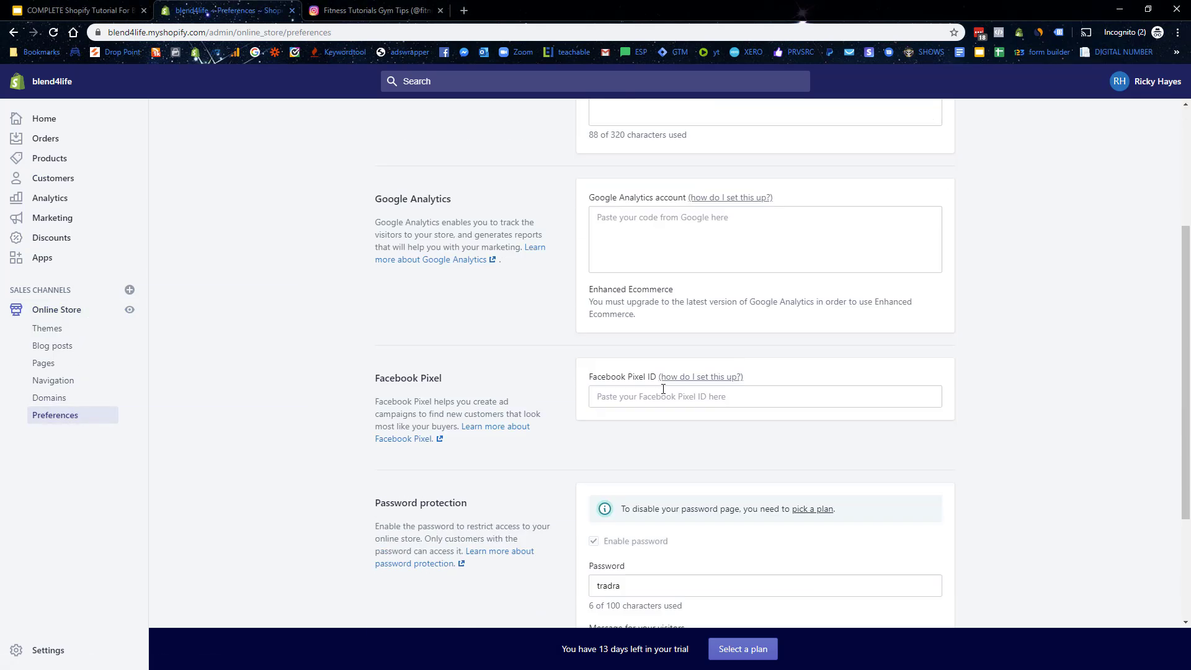
{"action": "left_click", "coordinate": [637, 360]}
{"action": "key", "text": "ctrl+v"}
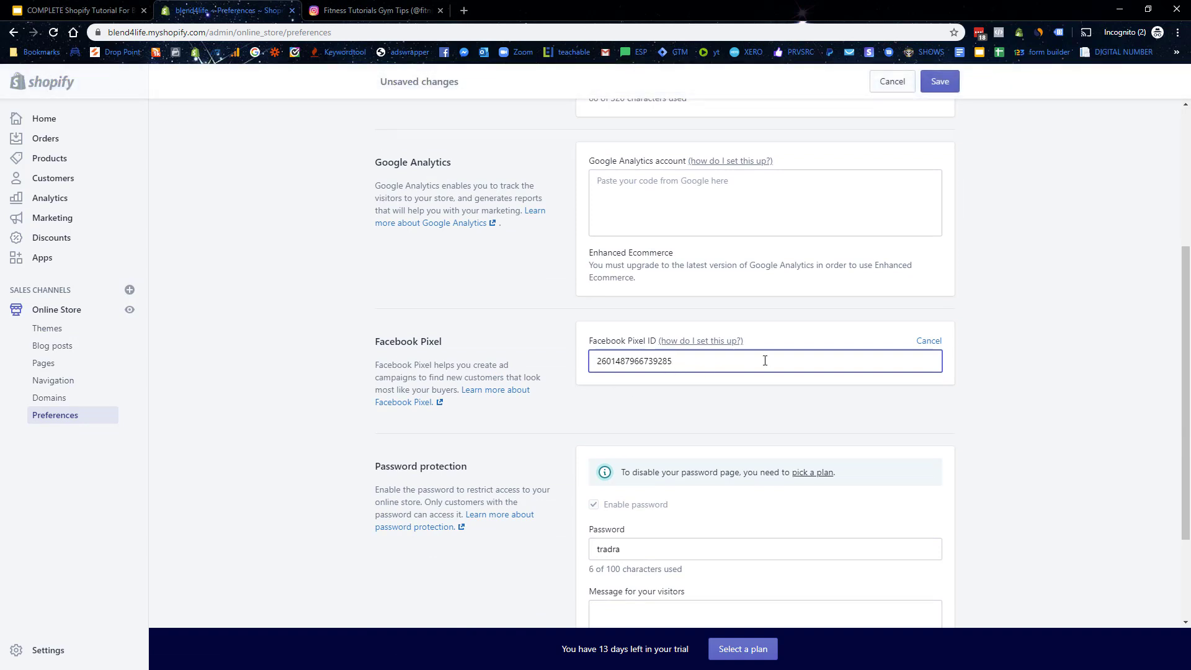
{"action": "left_click", "coordinate": [940, 81]}
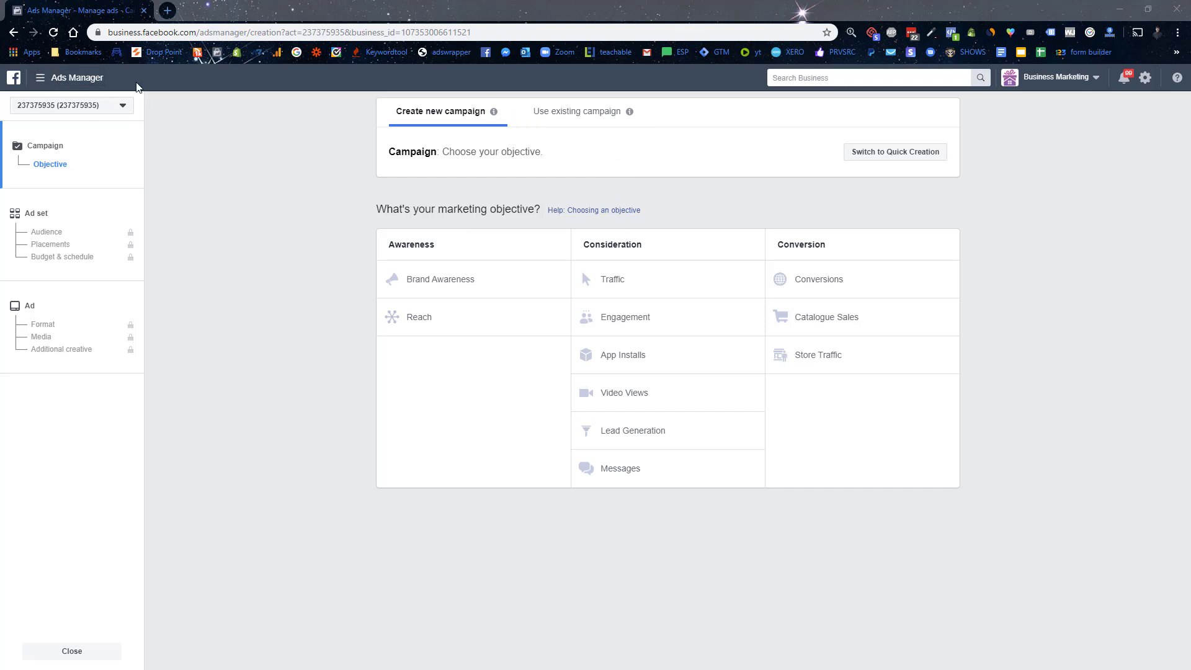
Step: Go to the Ads Manager campaigns overview and dismiss the politics question notice
{"action": "left_click", "coordinate": [55, 79]}
{"action": "left_click", "coordinate": [102, 398]}
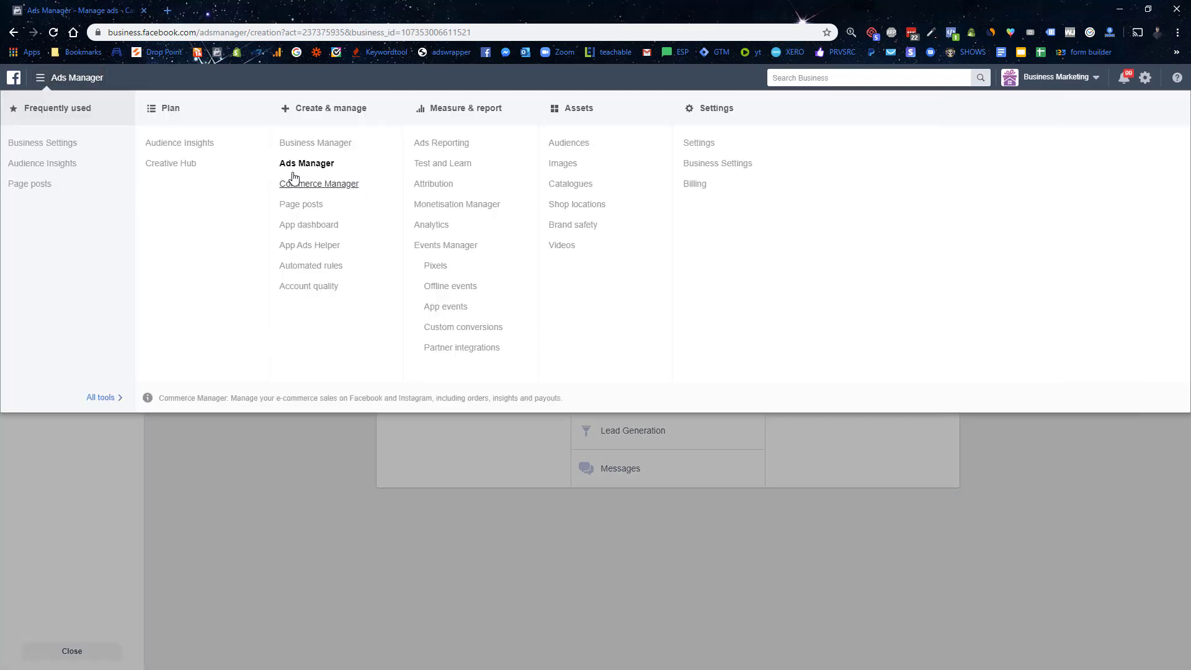
{"action": "left_click", "coordinate": [293, 165]}
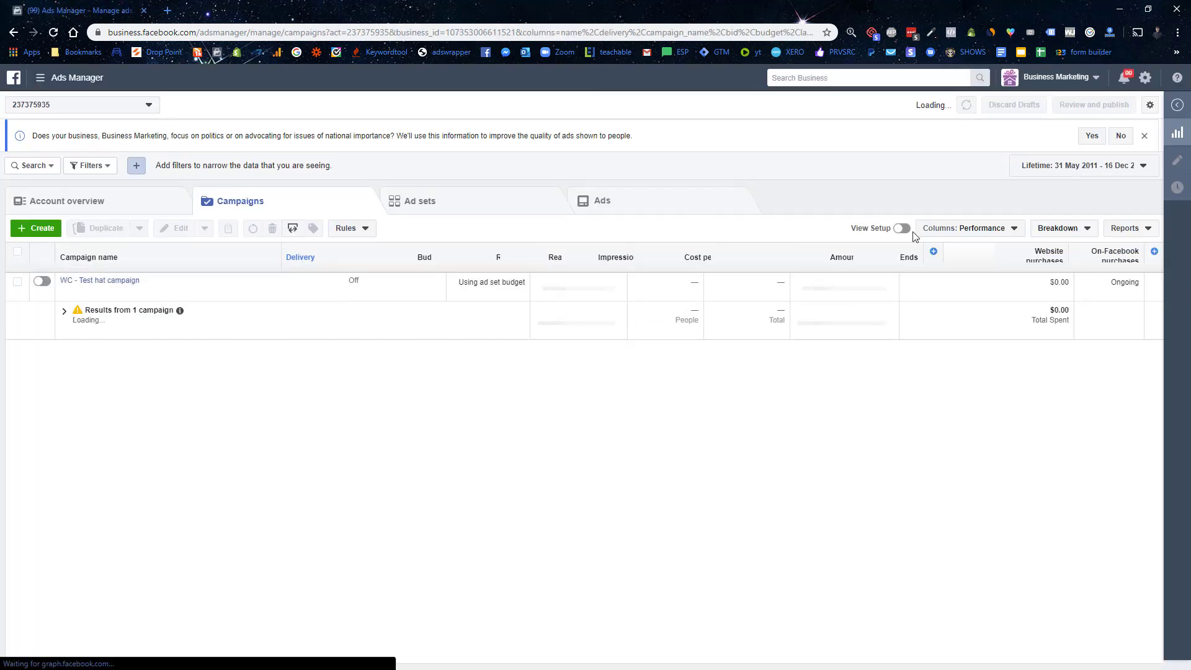
{"action": "left_click", "coordinate": [1144, 136]}
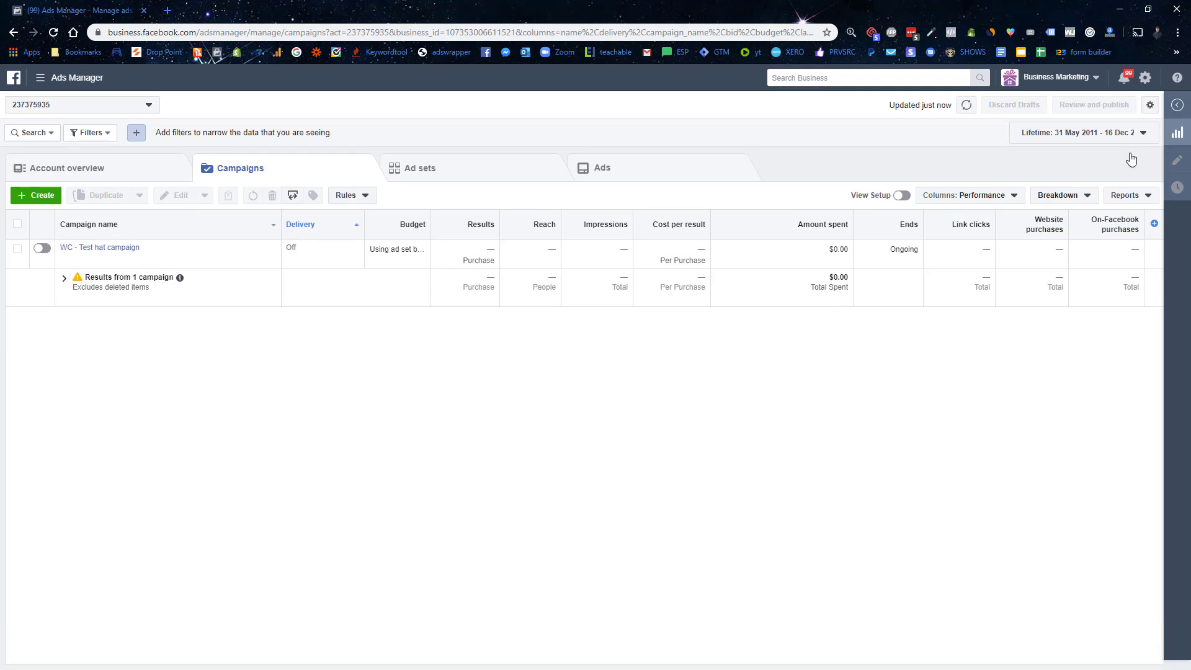
Step: Switch campaign results to the Lifetime date range and begin a new campaign
{"action": "left_click", "coordinate": [1122, 133]}
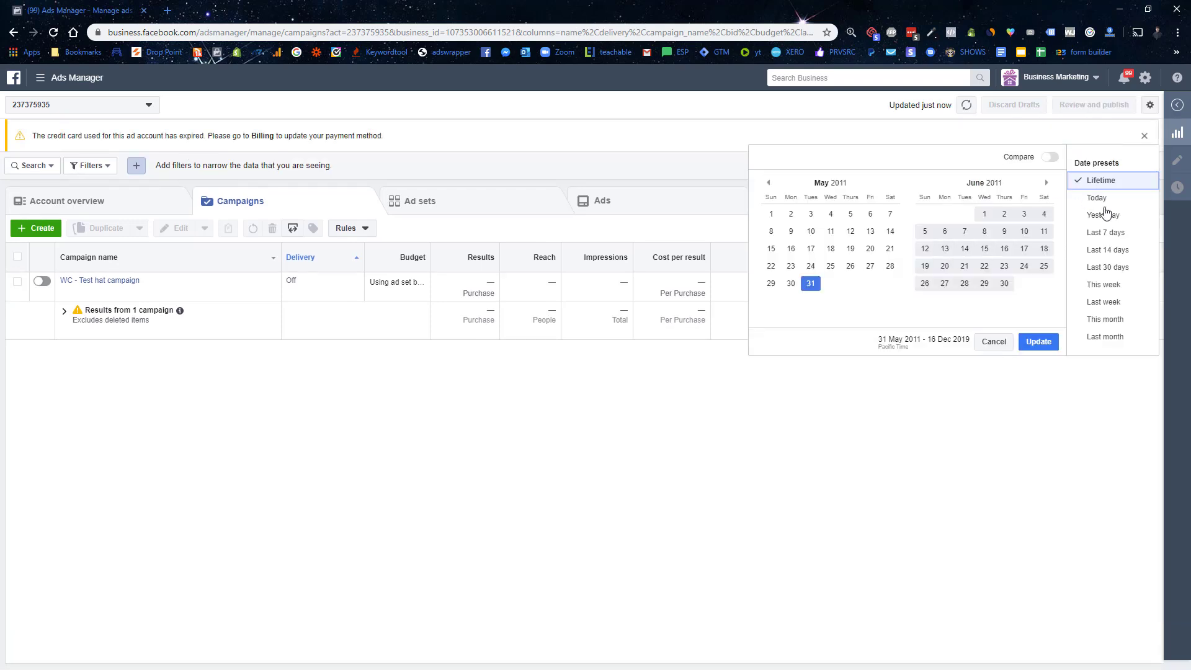
{"action": "left_click", "coordinate": [1099, 200]}
{"action": "left_click", "coordinate": [1117, 165]}
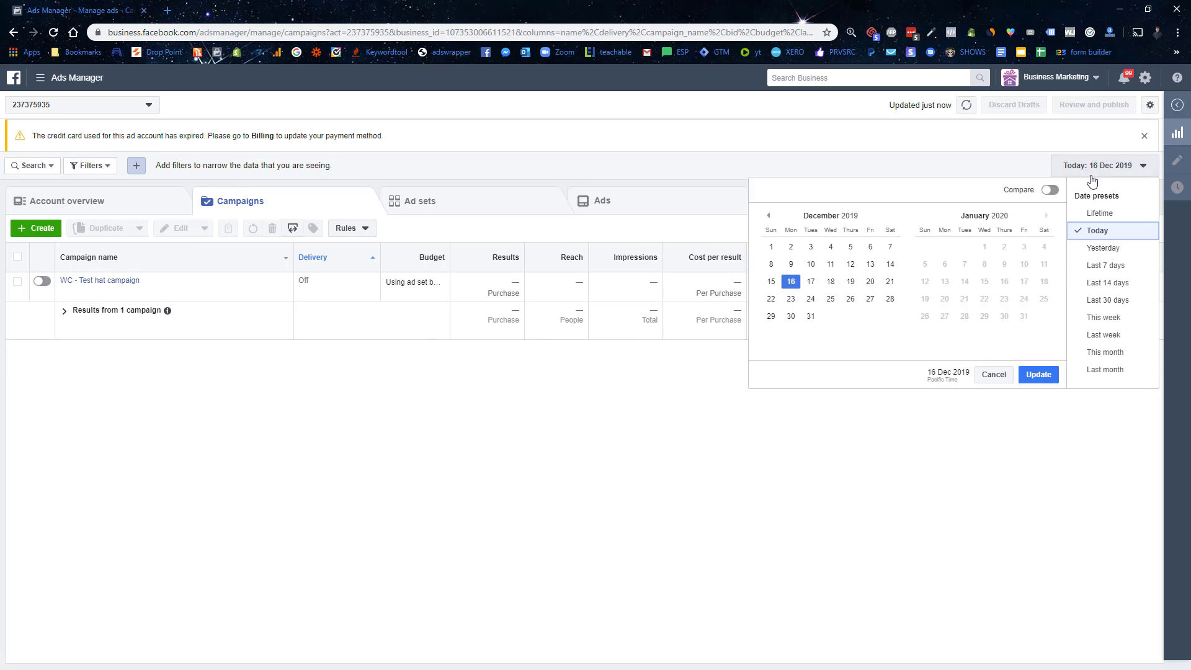
{"action": "left_click", "coordinate": [1101, 214]}
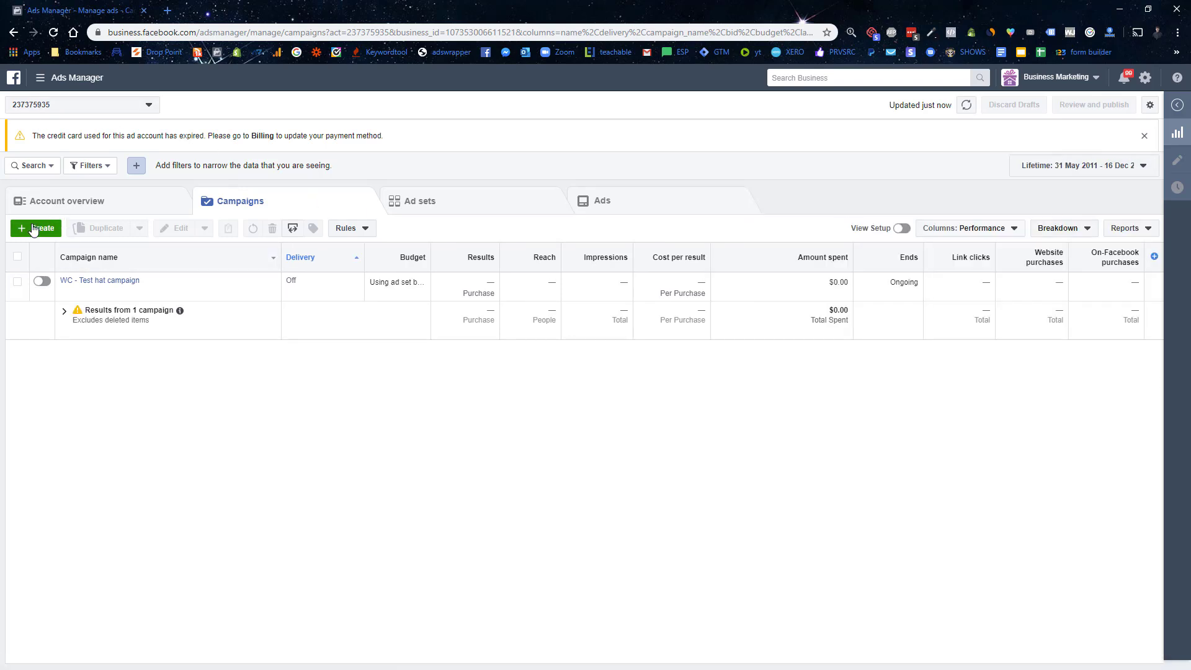
{"action": "left_click", "coordinate": [35, 228]}
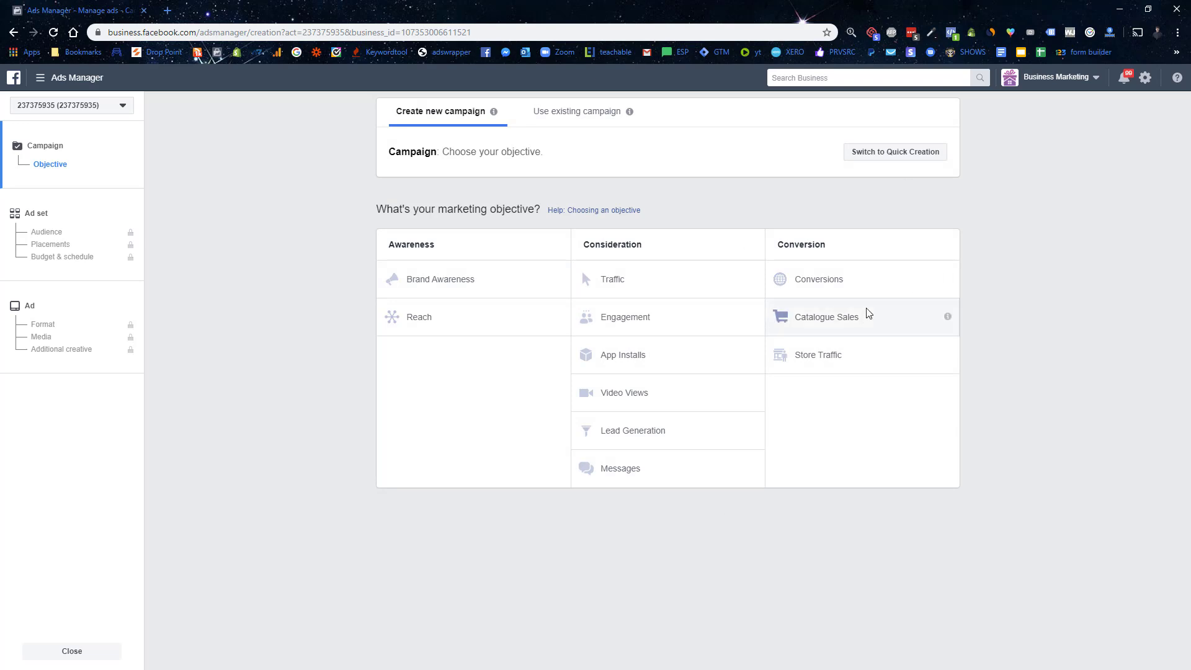
Step: Choose Conversions, name it 'Blend4Life Campaign', leave split test and budget optimisation off
{"action": "left_click", "coordinate": [845, 284]}
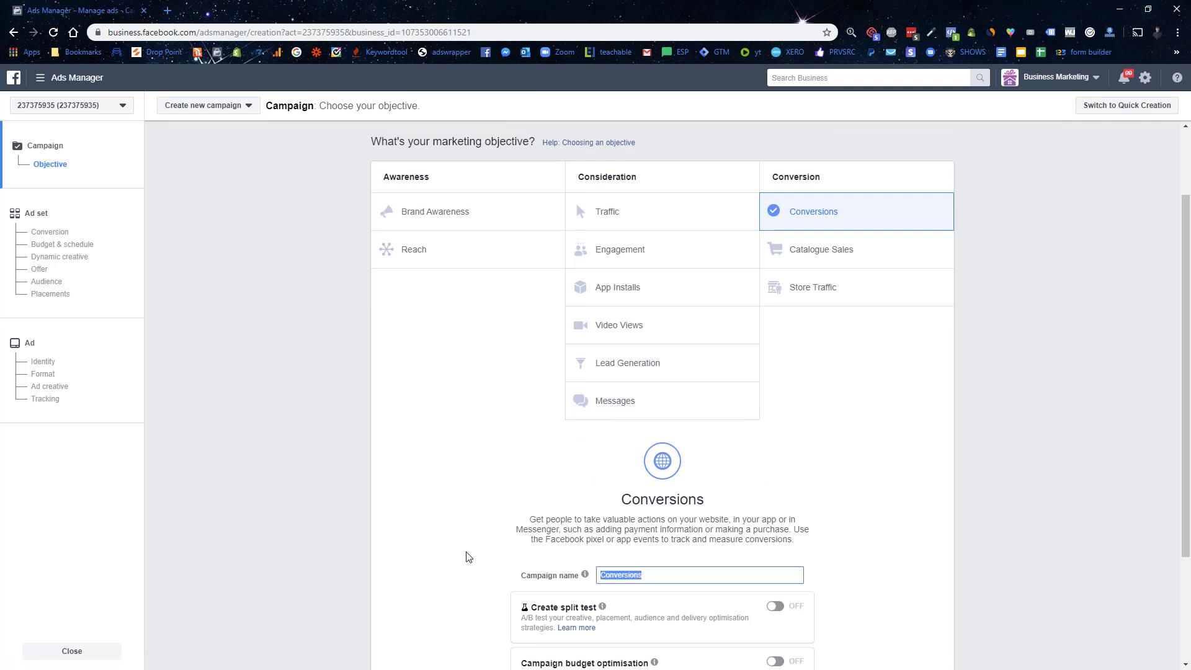
{"action": "type", "text": "Blend4Life Campaign"}
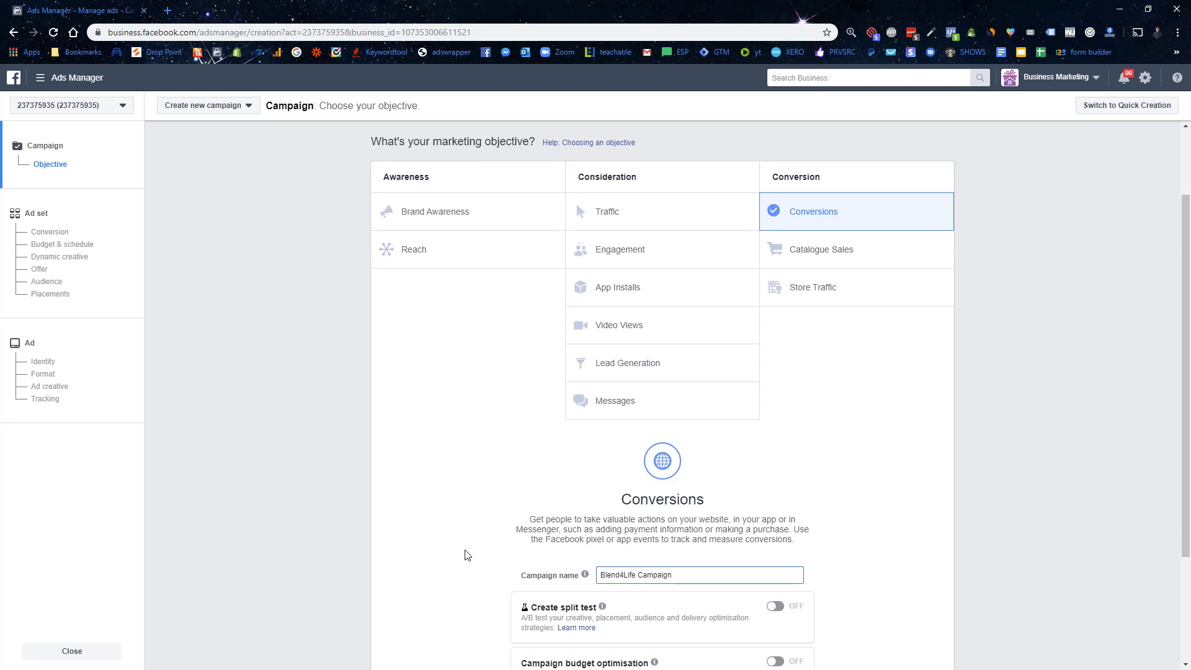
{"action": "scroll", "coordinate": [468, 555], "scroll_direction": "down", "scroll_amount": 3}
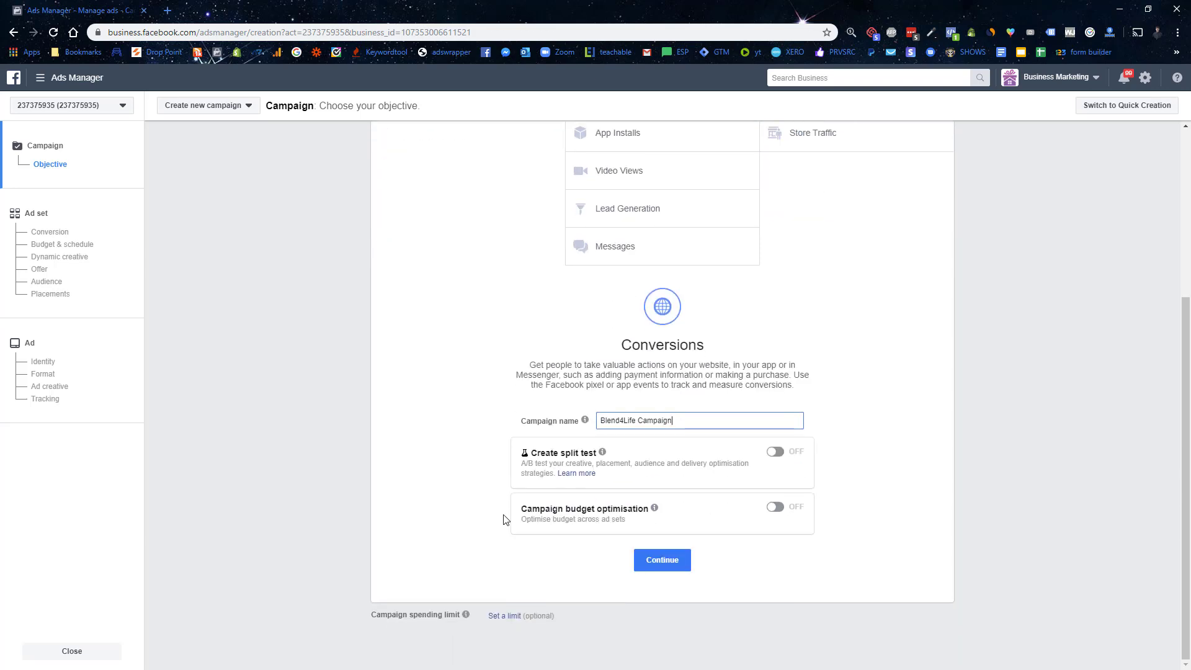
{"action": "left_click_drag", "start_coordinate": [537, 451], "coordinate": [611, 456]}
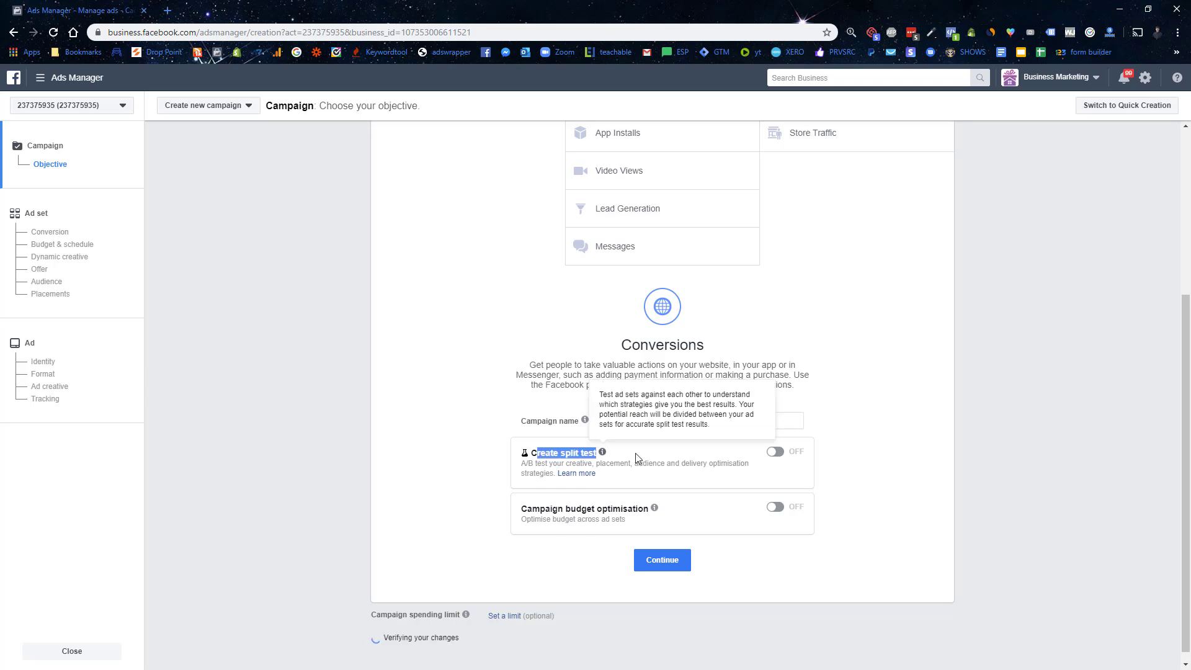
{"action": "left_click_drag", "start_coordinate": [540, 509], "coordinate": [644, 509]}
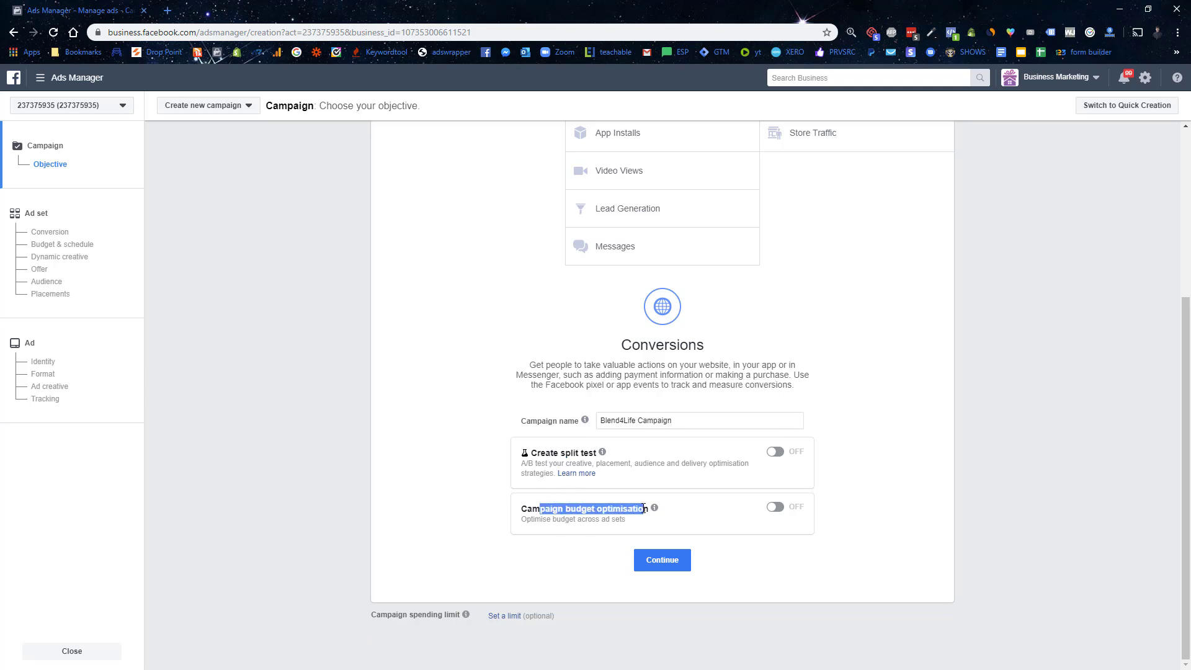
{"action": "left_click", "coordinate": [814, 598]}
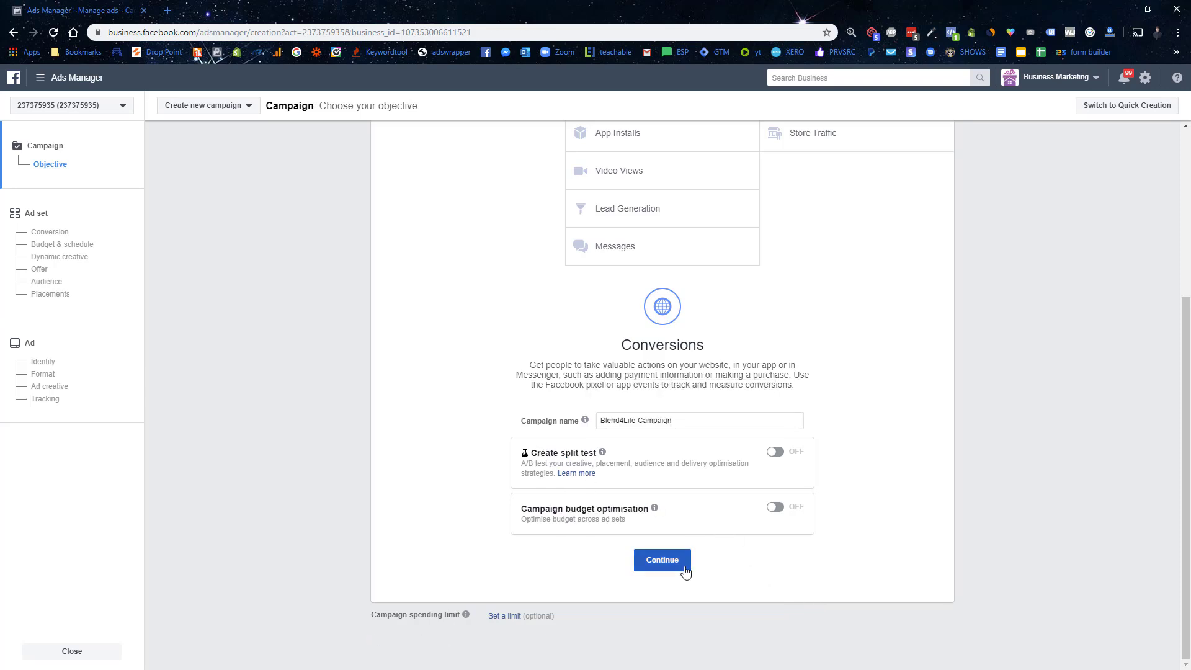
{"action": "left_click", "coordinate": [661, 561]}
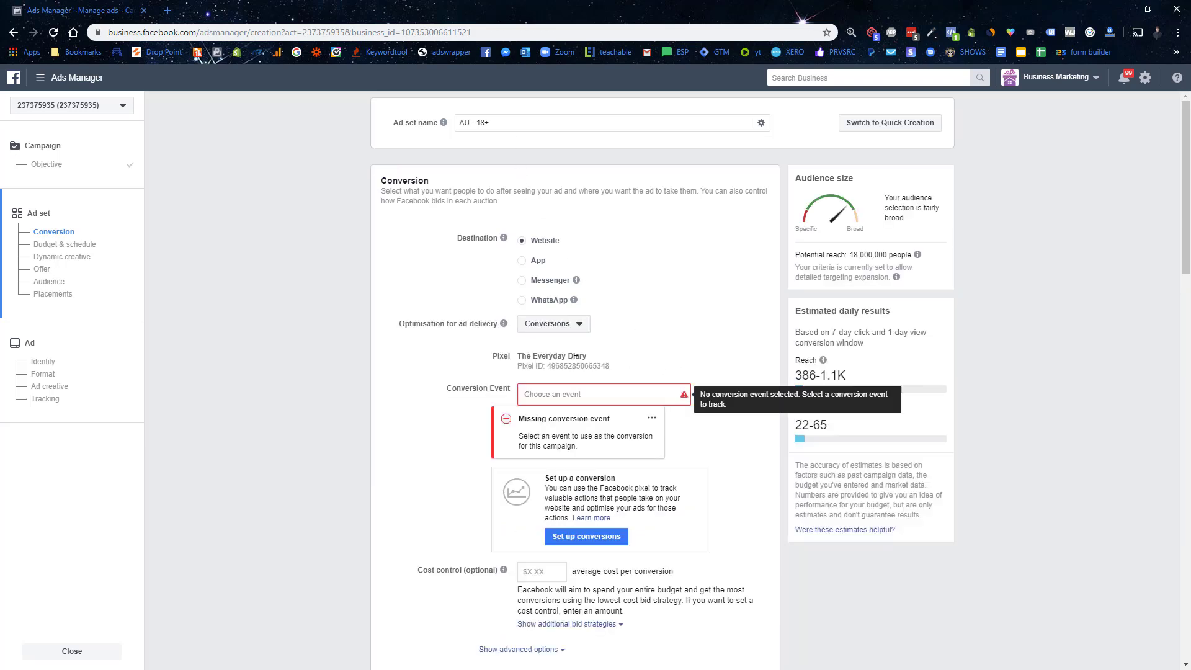
Step: Set the ad set's conversion event to Purchase, leaving delivery optimisation unchanged
{"action": "left_click", "coordinate": [583, 395]}
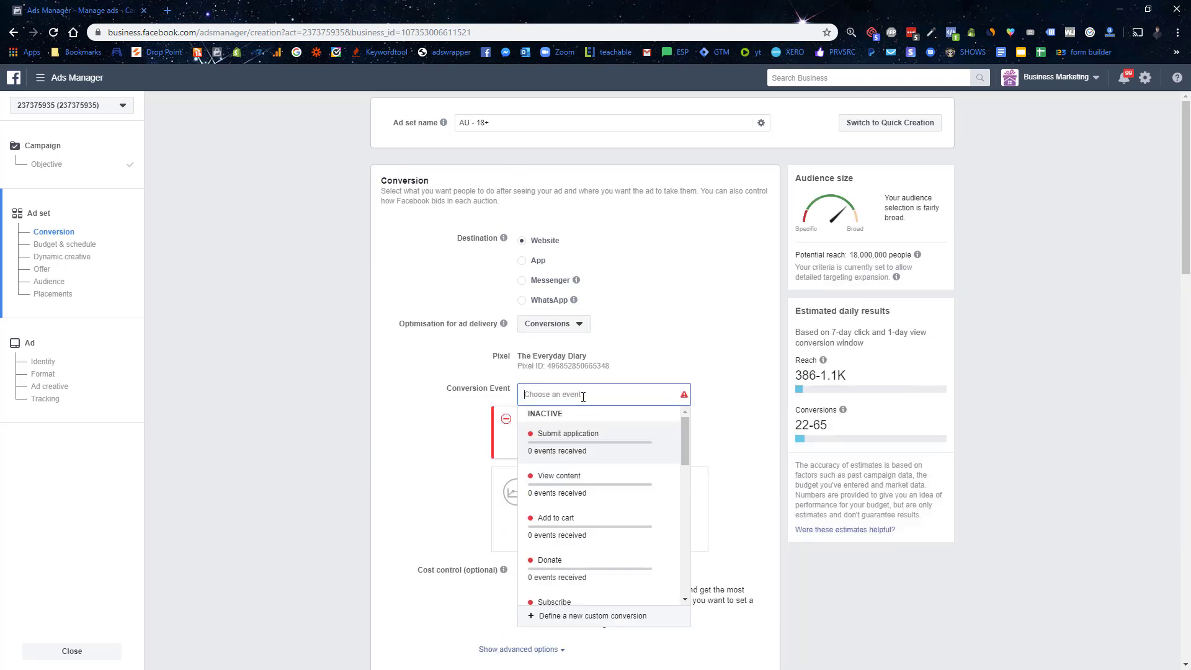
{"action": "scroll", "coordinate": [596, 506], "scroll_direction": "down", "scroll_amount": 2}
{"action": "scroll", "coordinate": [623, 470], "scroll_direction": "down", "scroll_amount": 2}
{"action": "scroll", "coordinate": [605, 505], "scroll_direction": "down", "scroll_amount": 3}
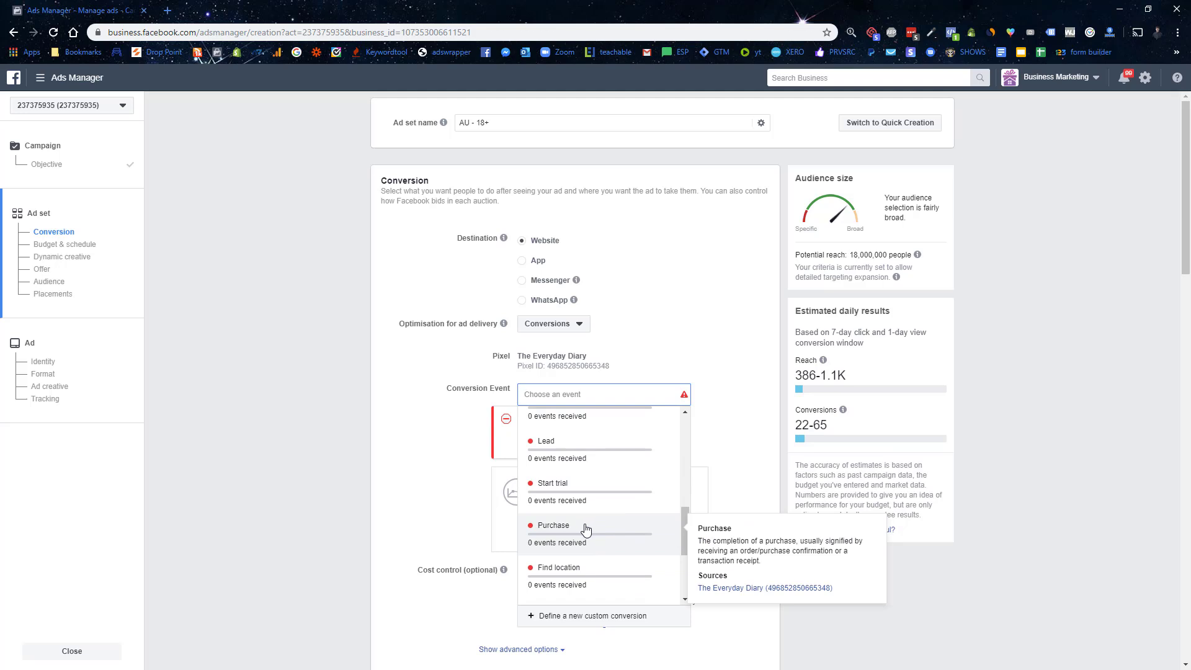
{"action": "left_click", "coordinate": [586, 528]}
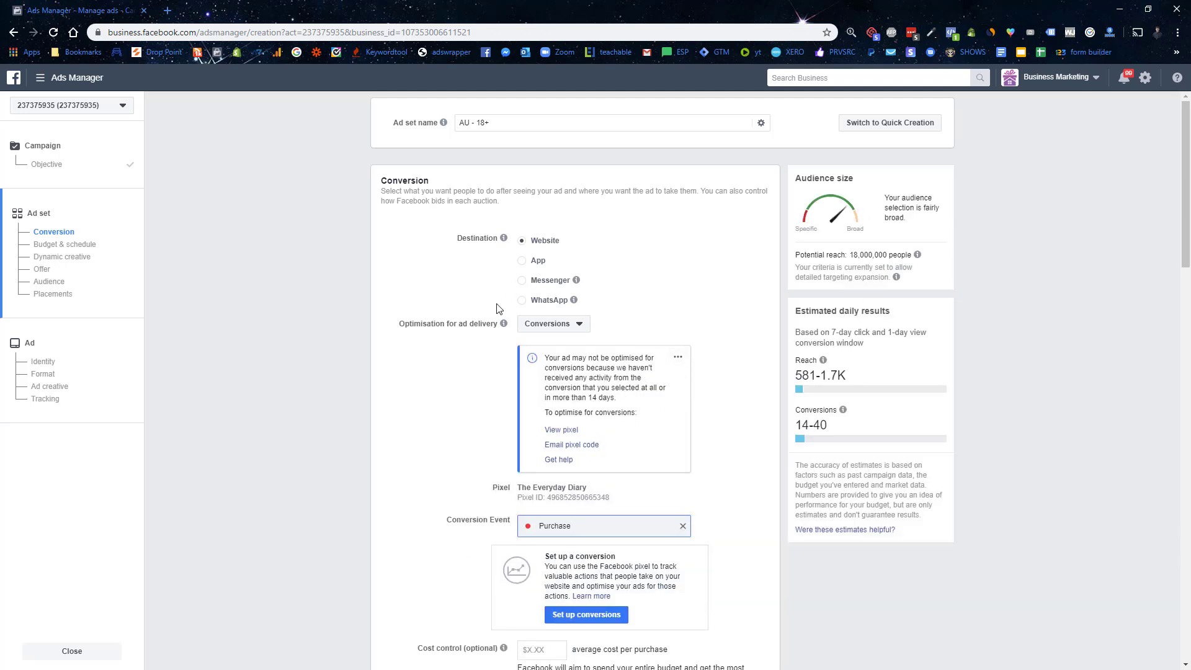
{"action": "left_click", "coordinate": [562, 329]}
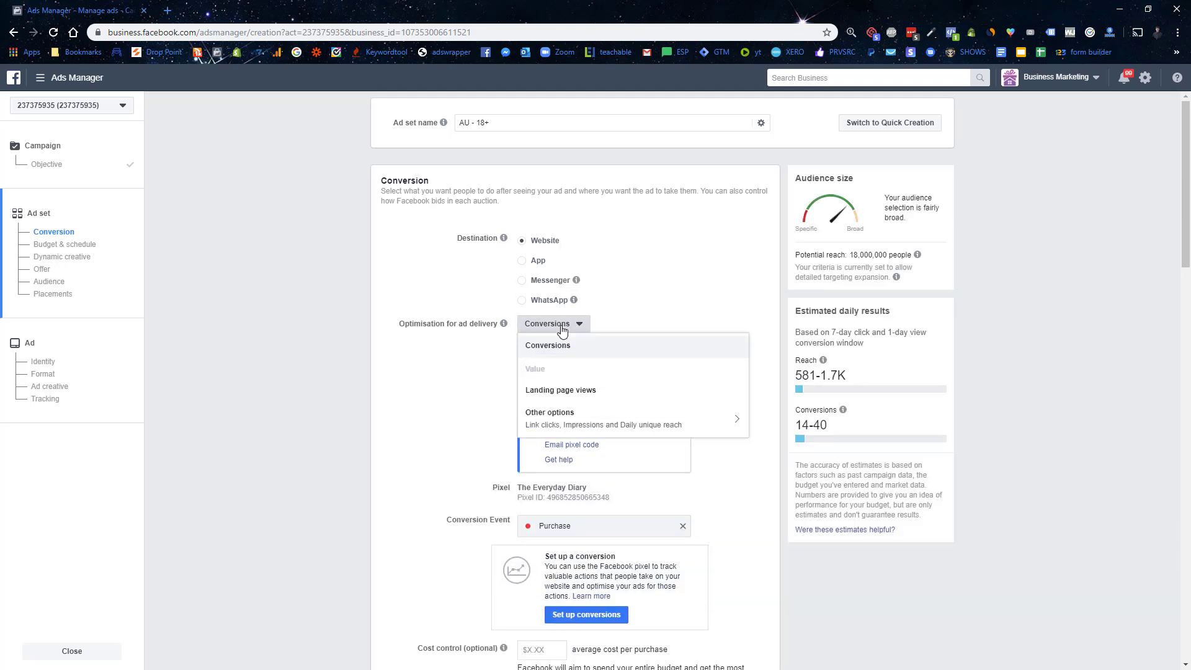
{"action": "left_click", "coordinate": [486, 315]}
Step: Set the daily budget to $15.00 AUD, replacing an initial $10 entry
{"action": "scroll", "coordinate": [437, 275], "scroll_direction": "down", "scroll_amount": 2}
{"action": "scroll", "coordinate": [436, 274], "scroll_direction": "down", "scroll_amount": 3}
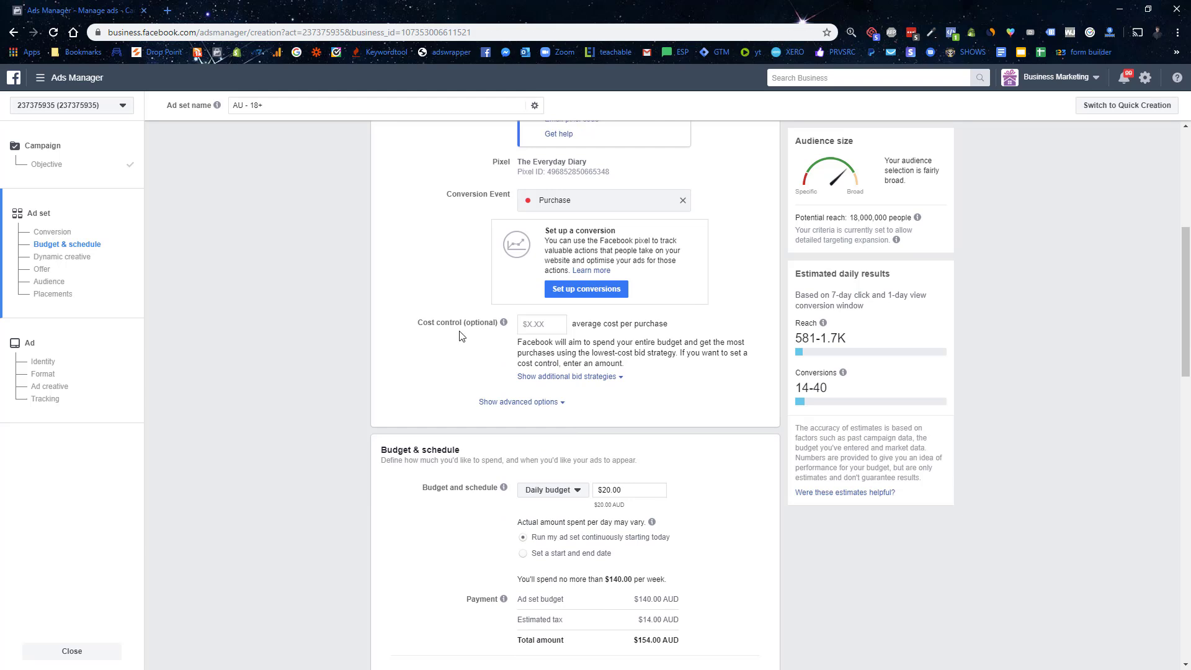
{"action": "scroll", "coordinate": [490, 338], "scroll_direction": "down", "scroll_amount": 3}
{"action": "left_click_drag", "start_coordinate": [624, 304], "coordinate": [537, 318]}
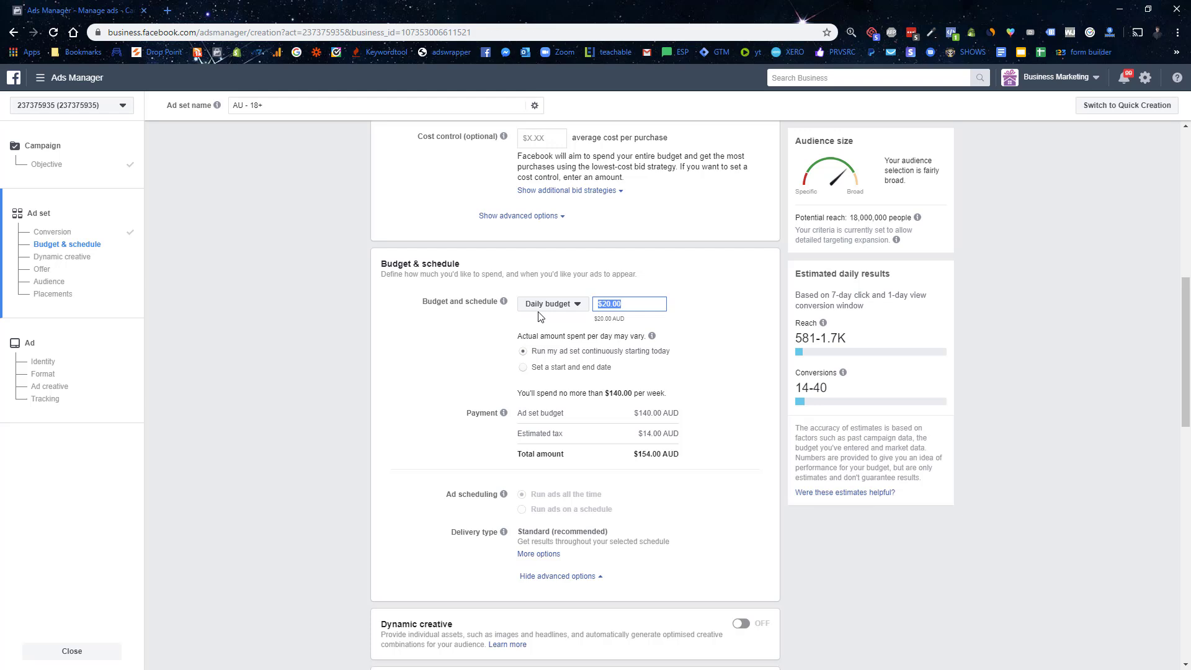
{"action": "scroll", "coordinate": [538, 316], "scroll_direction": "down", "scroll_amount": 4}
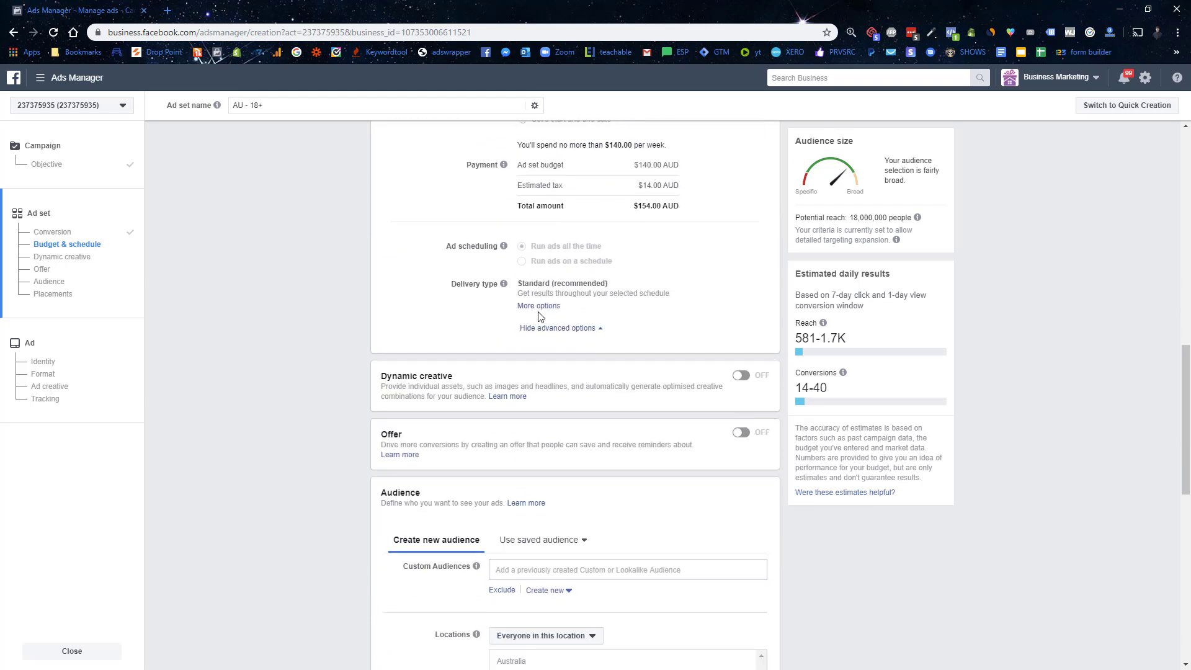
{"action": "scroll", "coordinate": [539, 316], "scroll_direction": "up", "scroll_amount": 3}
{"action": "type", "text": "10"}
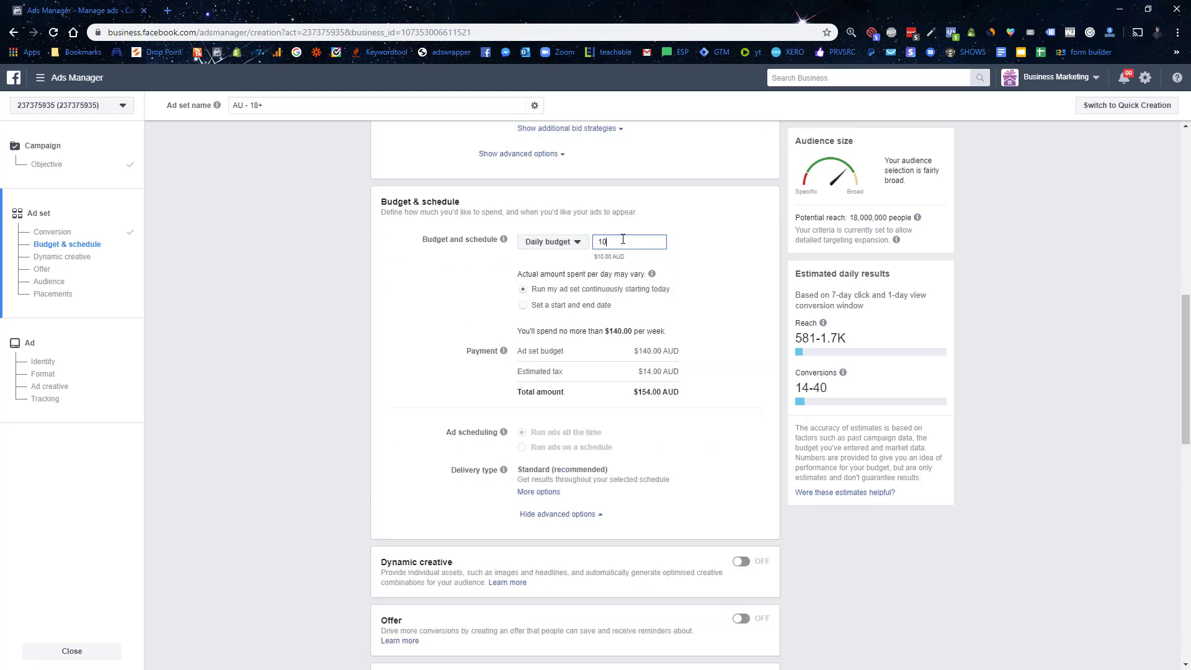
{"action": "left_click", "coordinate": [437, 311]}
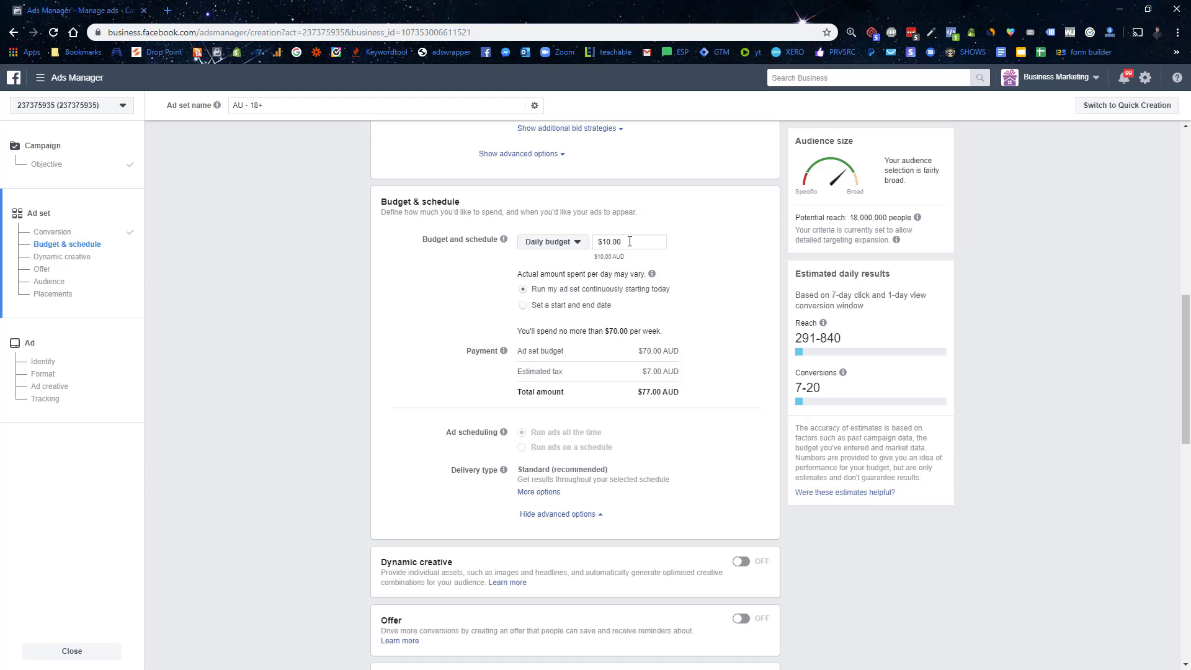
{"action": "left_click_drag", "start_coordinate": [630, 242], "coordinate": [581, 246]}
{"action": "type", "text": "15"}
{"action": "left_click", "coordinate": [441, 294]}
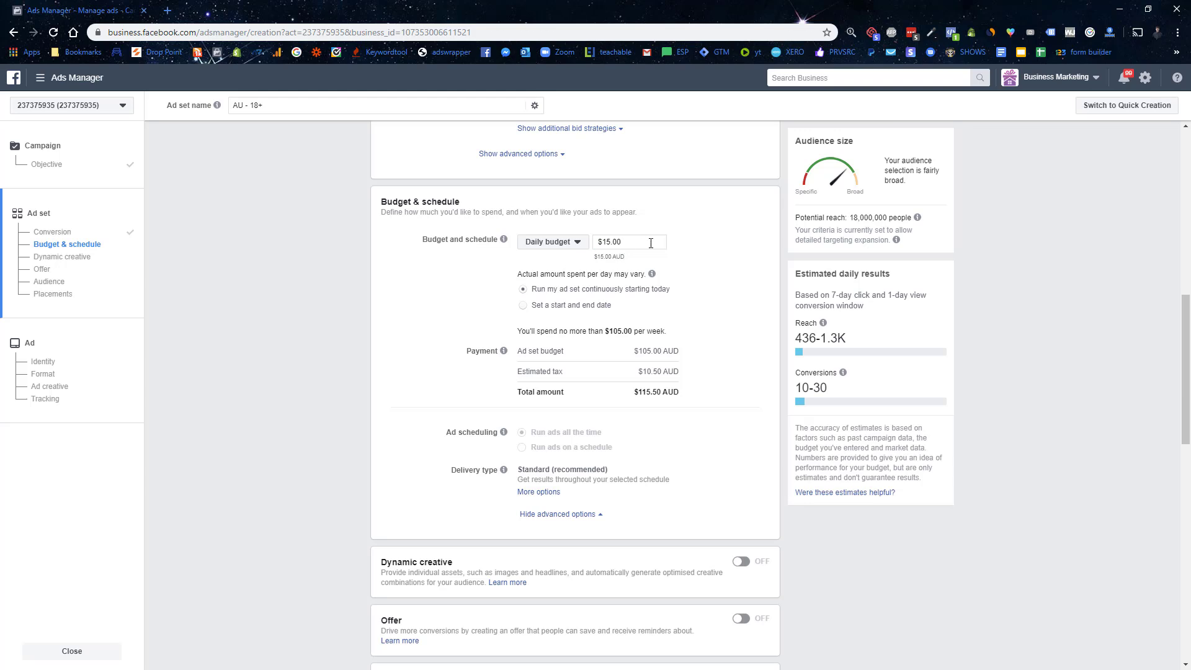
{"action": "scroll", "coordinate": [395, 319], "scroll_direction": "down", "scroll_amount": 5}
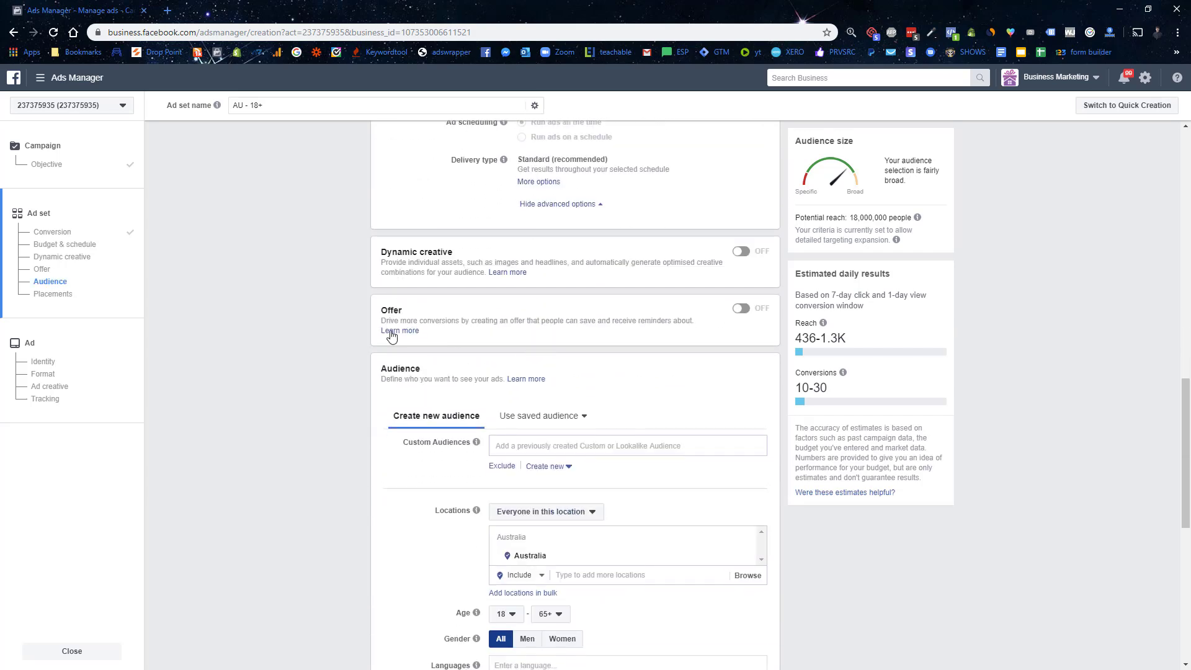
Step: Remove Australia from Locations and add United States and Canada
{"action": "scroll", "coordinate": [430, 292], "scroll_direction": "up", "scroll_amount": 4}
{"action": "scroll", "coordinate": [348, 346], "scroll_direction": "down", "scroll_amount": 8}
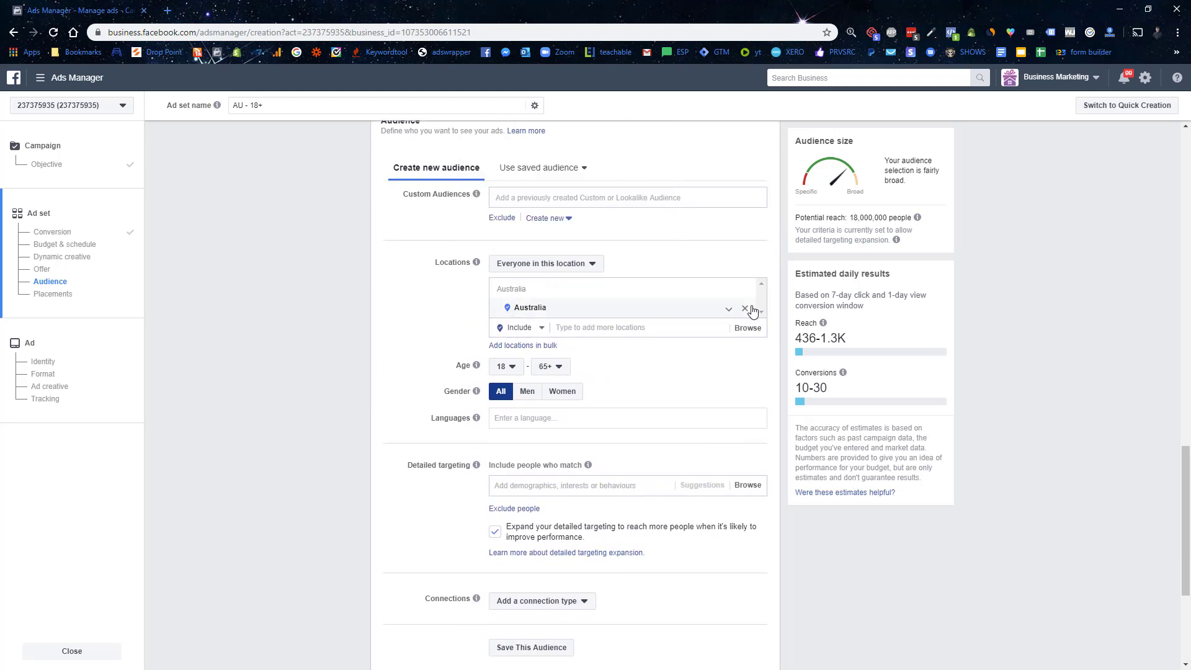
{"action": "left_click", "coordinate": [745, 309]}
{"action": "left_click", "coordinate": [592, 347]}
{"action": "type", "text": "united stat"}
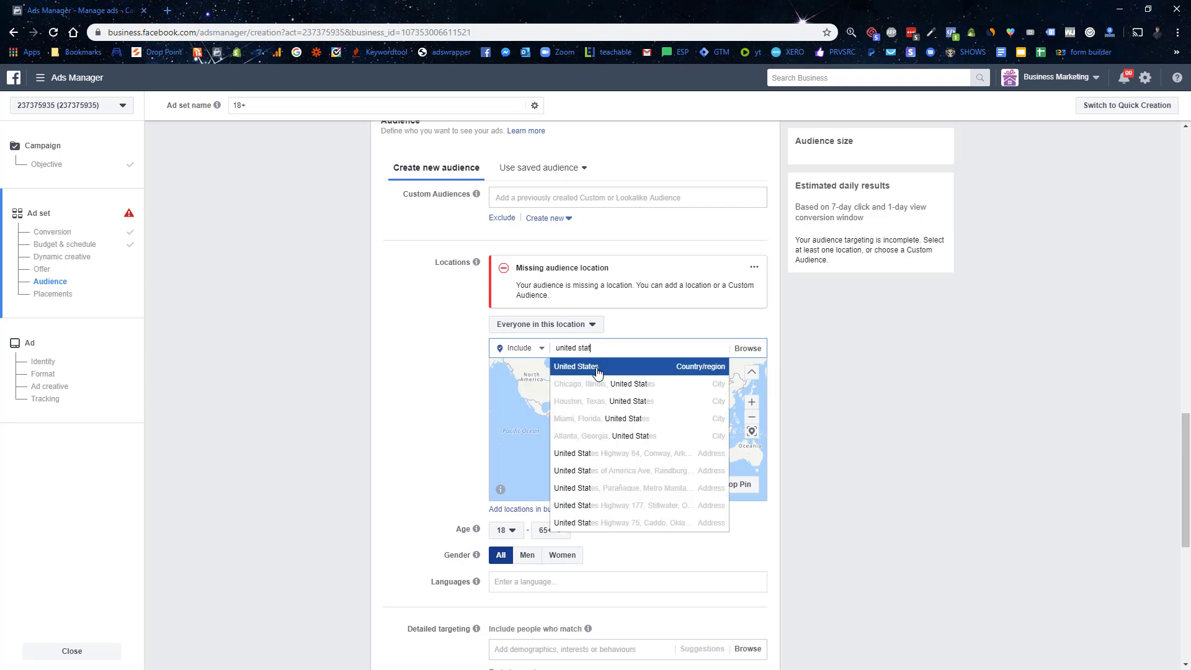
{"action": "left_click", "coordinate": [596, 371]}
{"action": "type", "text": "canada"}
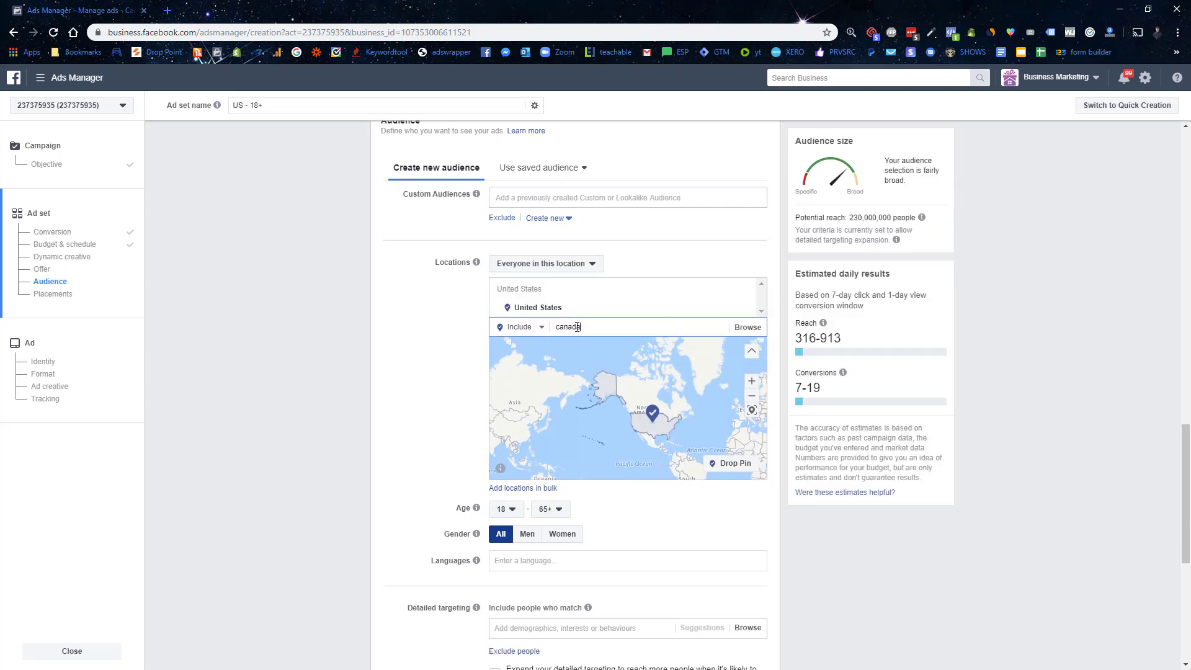
{"action": "left_click", "coordinate": [567, 346]}
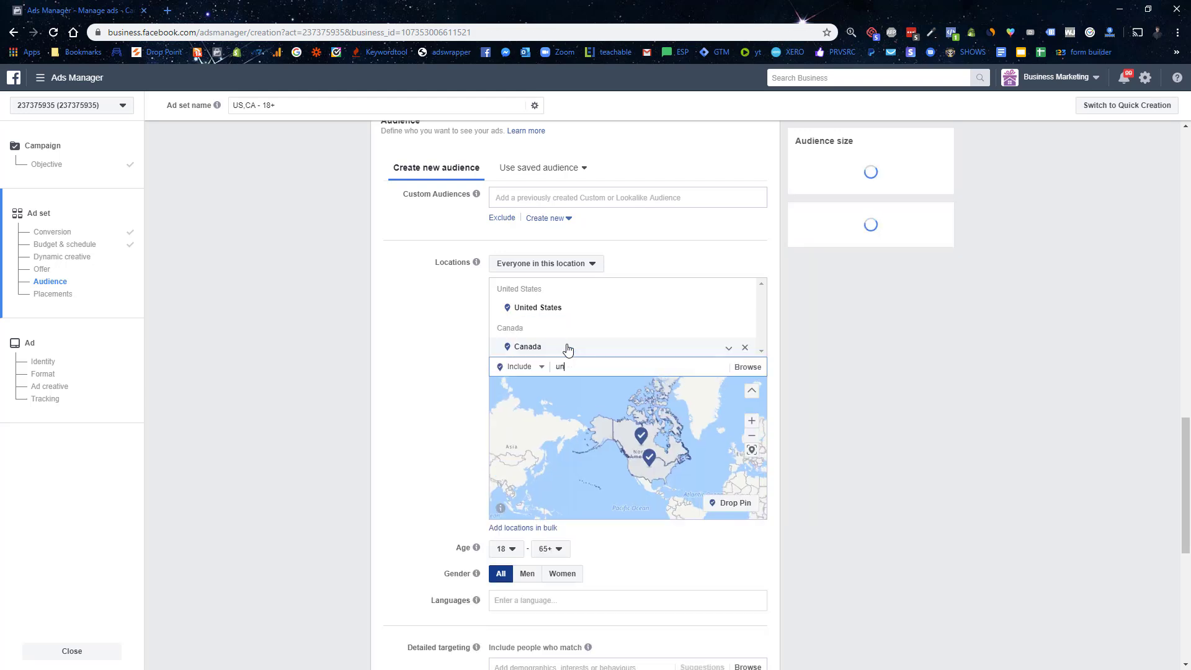
Step: Add United Kingdom, Australia and New Zealand, bringing potential reach to 320,000,000
{"action": "type", "text": "united kin"}
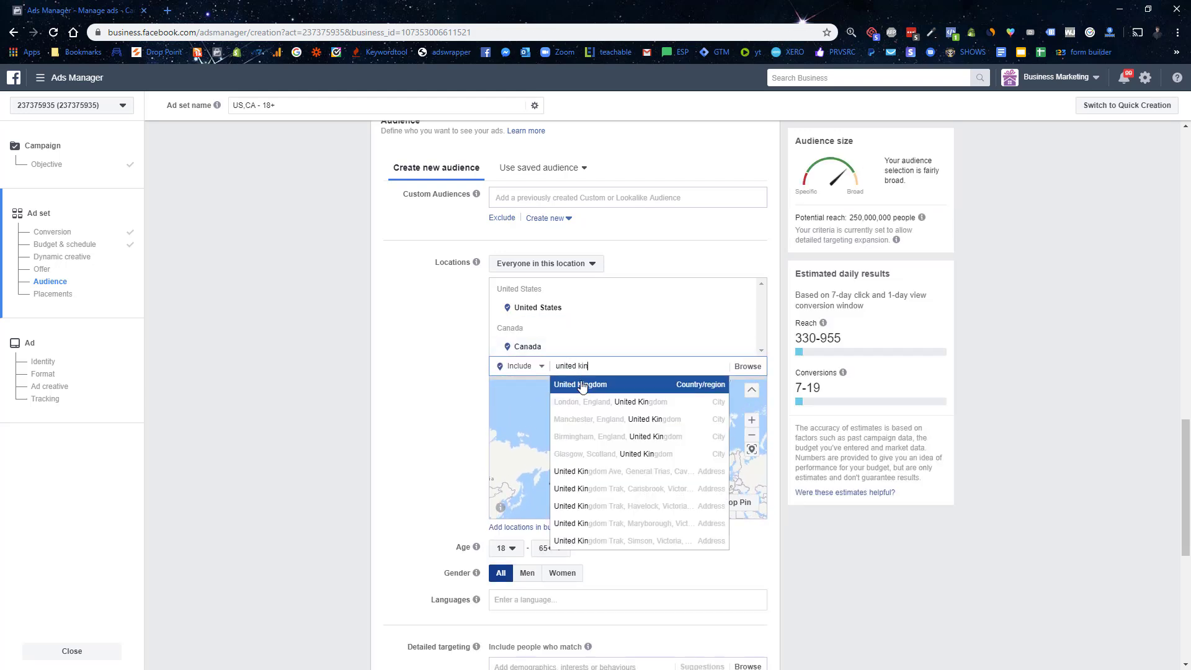
{"action": "left_click", "coordinate": [581, 386]}
{"action": "type", "text": "austr"}
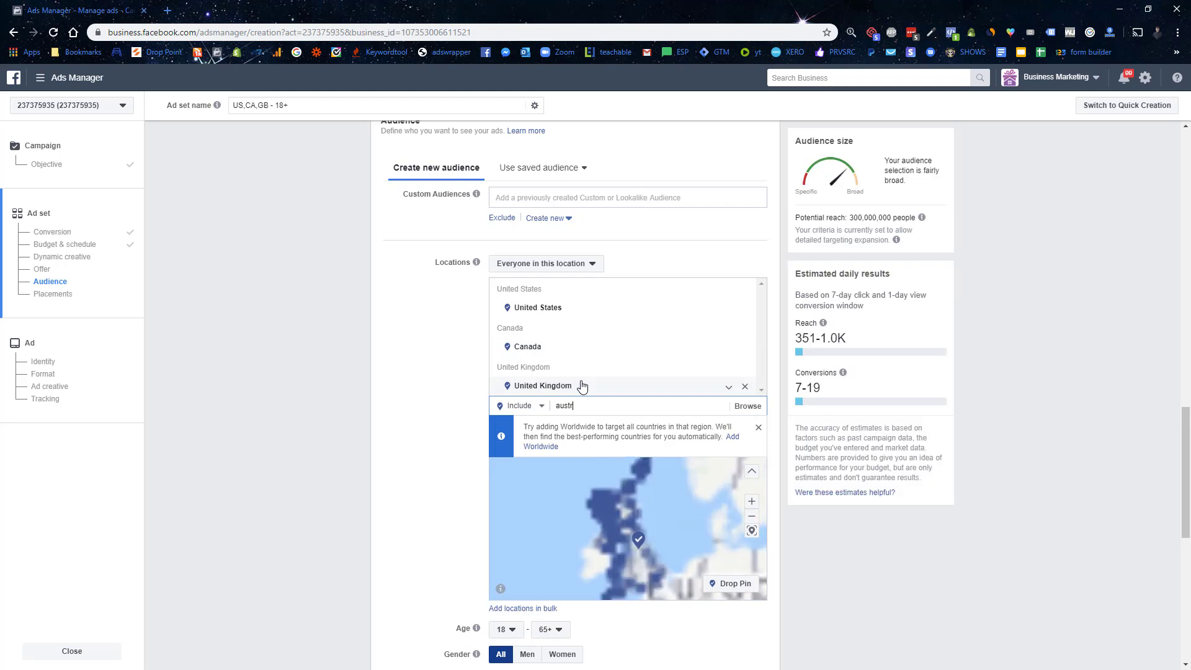
{"action": "type", "text": "alia"}
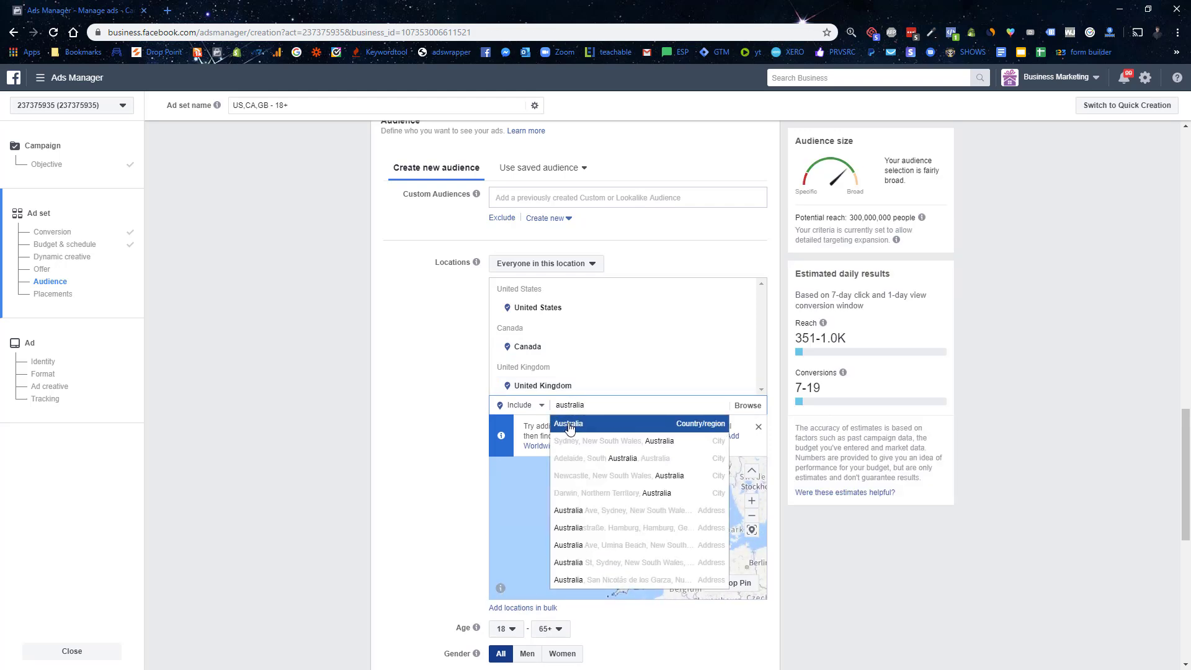
{"action": "left_click", "coordinate": [569, 424]}
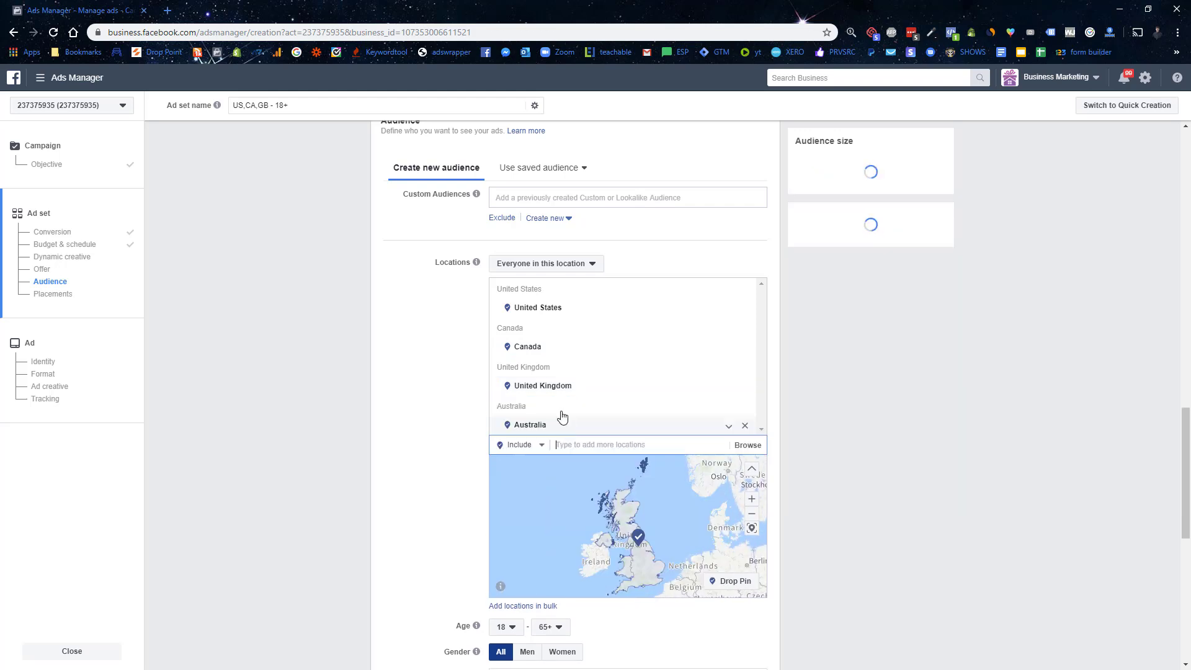
{"action": "type", "text": "new zea"}
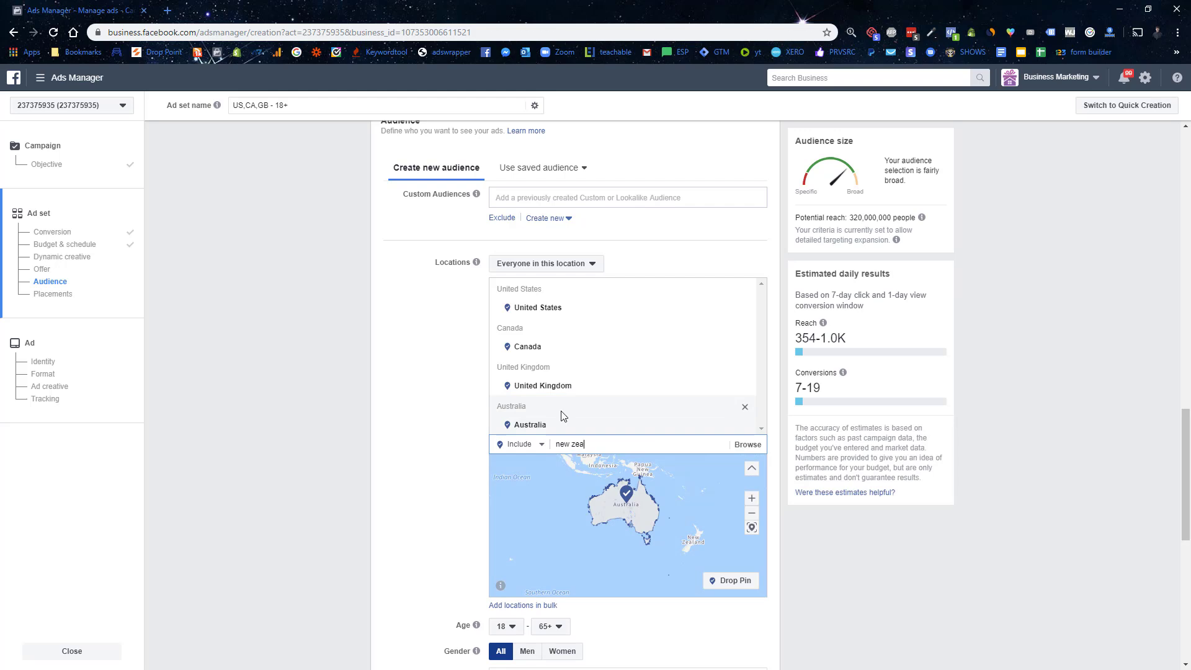
{"action": "left_click", "coordinate": [588, 467]}
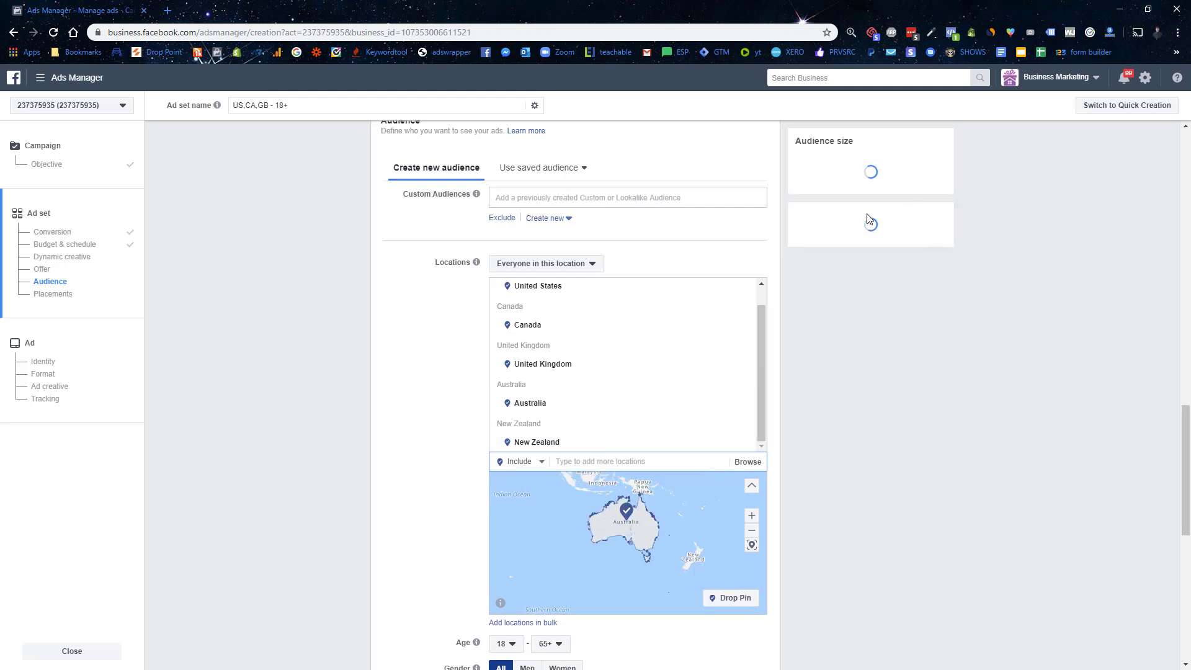
{"action": "left_click_drag", "start_coordinate": [849, 217], "coordinate": [909, 214]}
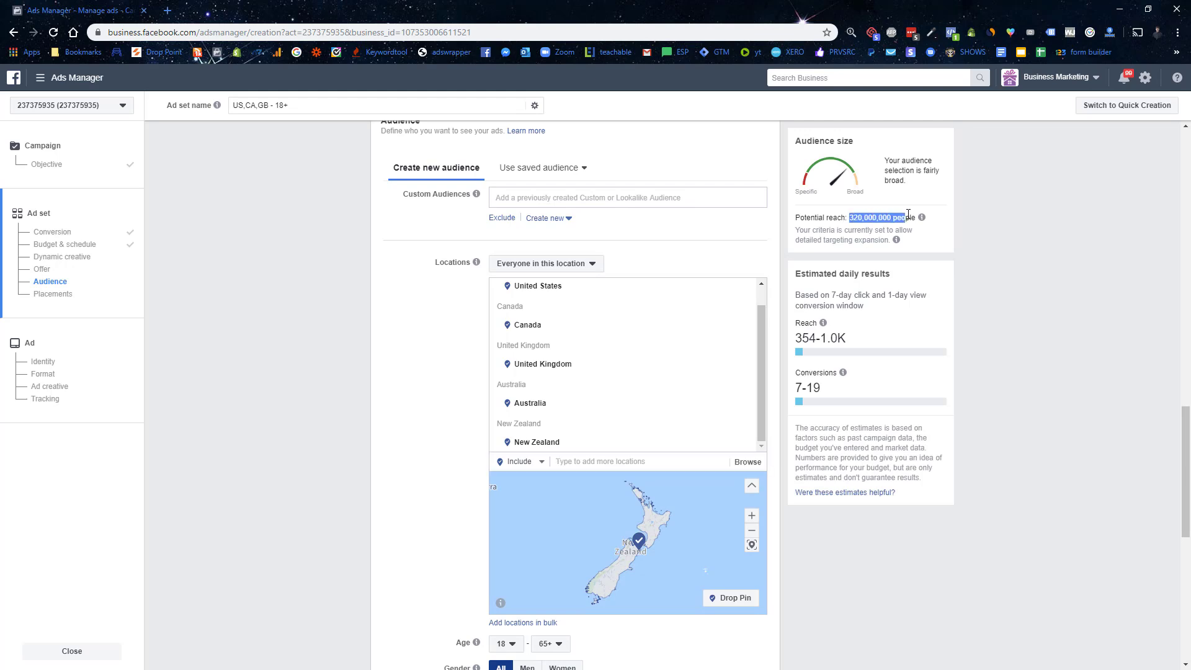
Step: Set the audience's minimum age to 25
{"action": "scroll", "coordinate": [445, 383], "scroll_direction": "down", "scroll_amount": 5}
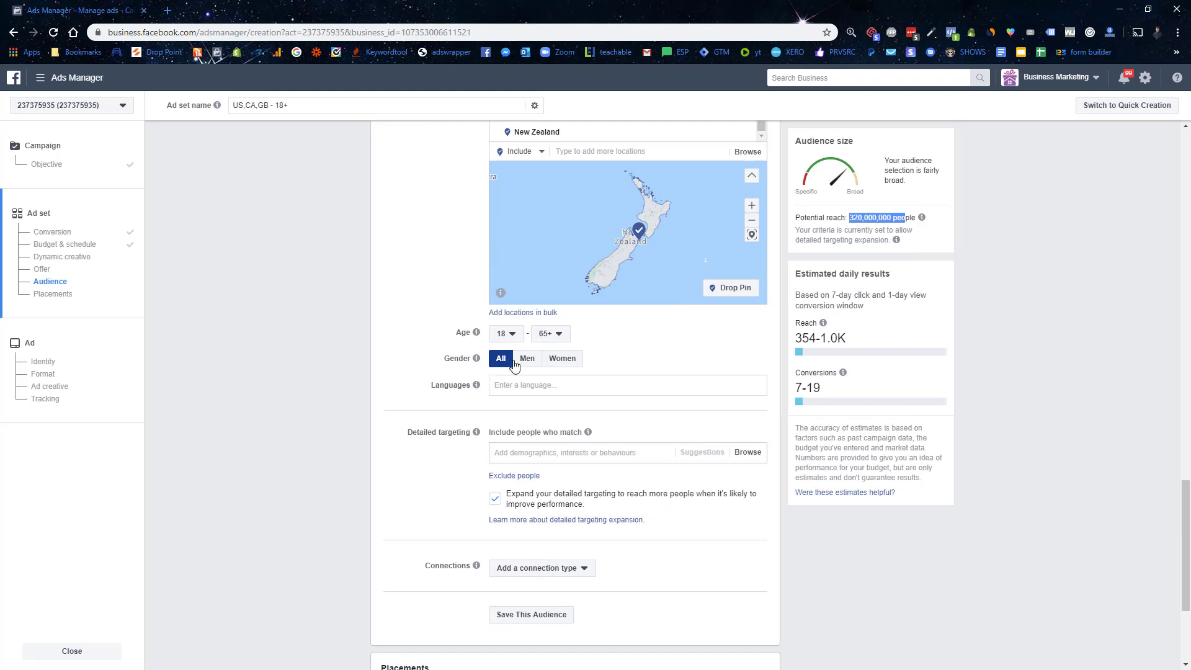
{"action": "left_click", "coordinate": [509, 339]}
{"action": "scroll", "coordinate": [515, 428], "scroll_direction": "down", "scroll_amount": 1}
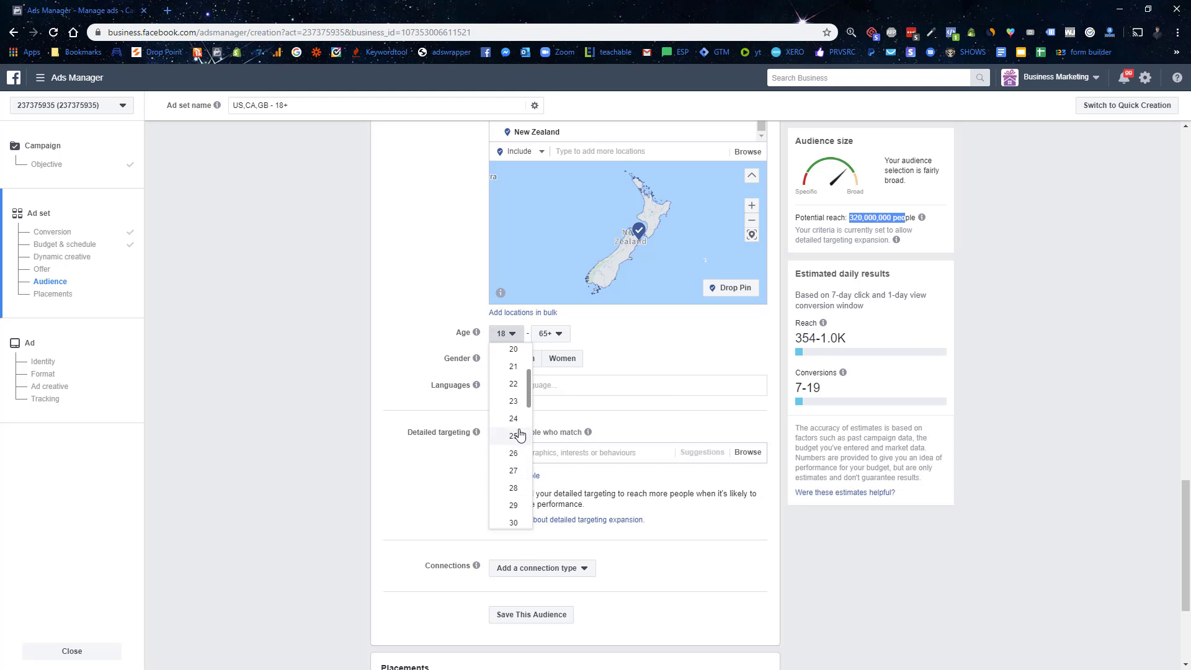
{"action": "left_click", "coordinate": [515, 436]}
Step: Target English (All) speakers and turn off detailed targeting expansion
{"action": "left_click", "coordinate": [541, 386]}
{"action": "type", "text": "eng"}
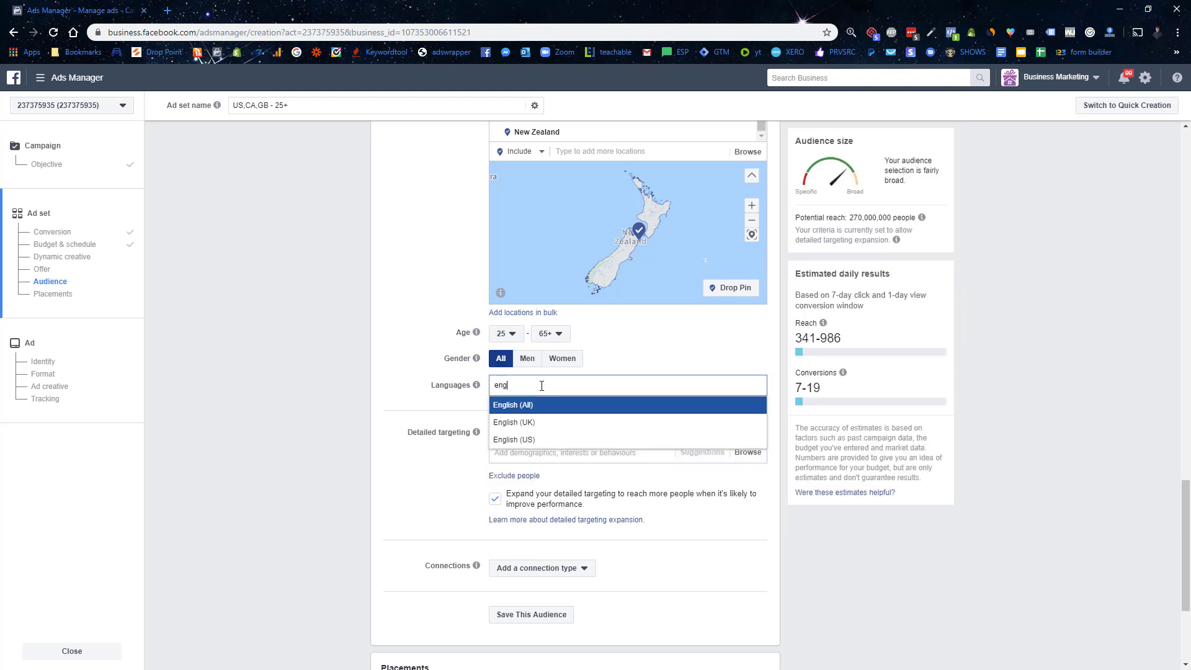
{"action": "key", "text": "Return"}
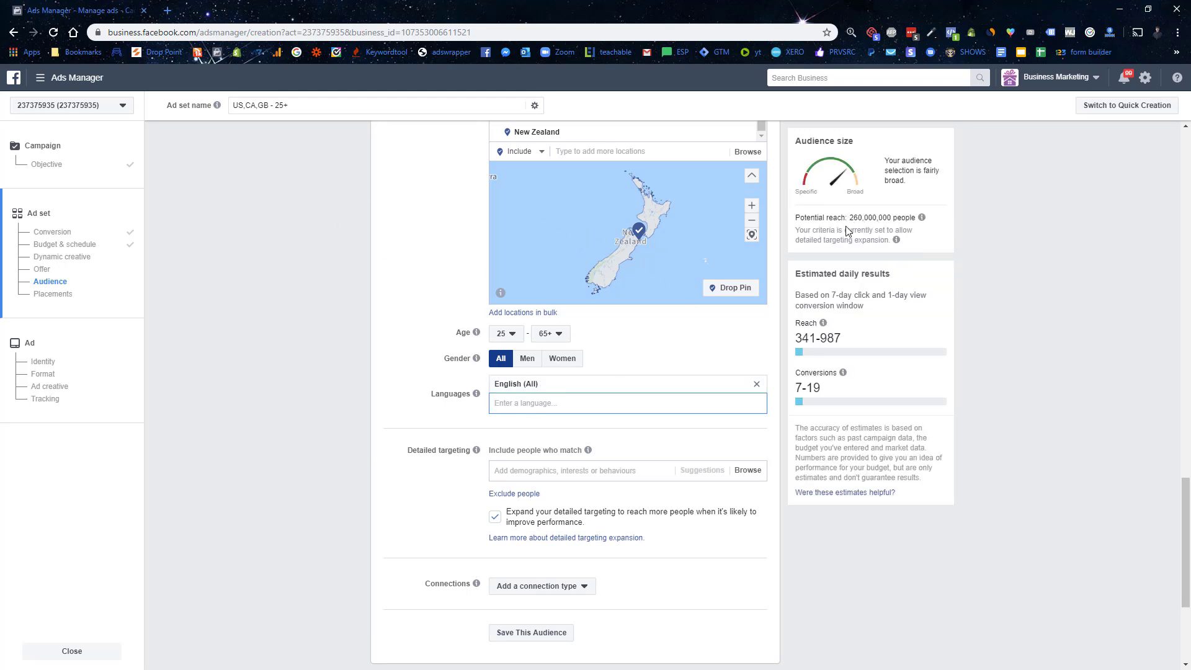
{"action": "scroll", "coordinate": [419, 358], "scroll_direction": "down", "scroll_amount": 2}
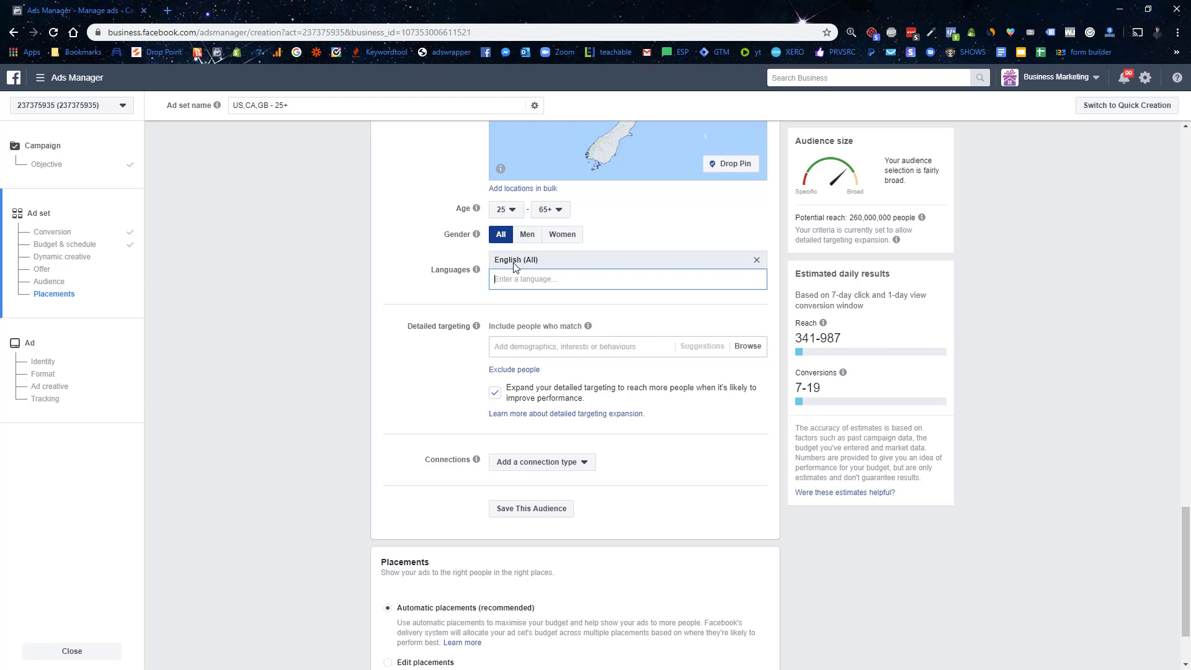
{"action": "left_click", "coordinate": [496, 393]}
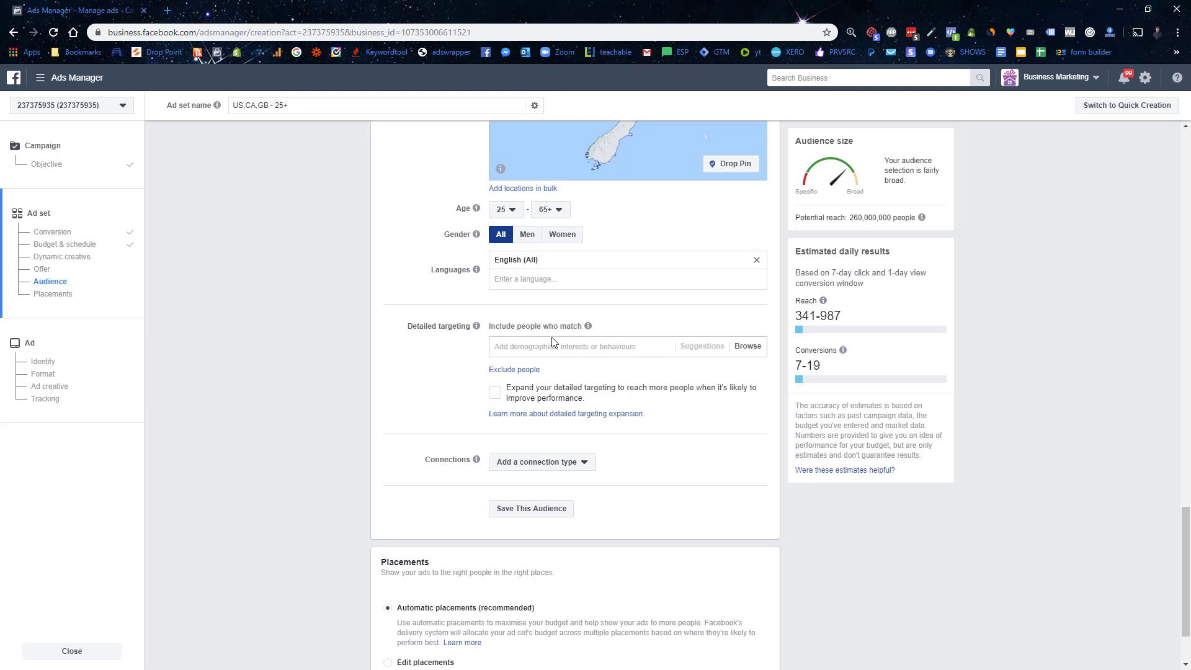
Step: Add Gymshark as a detailed-targeting interest, narrowing potential reach to 20,000,000
{"action": "type", "text": "gym"}
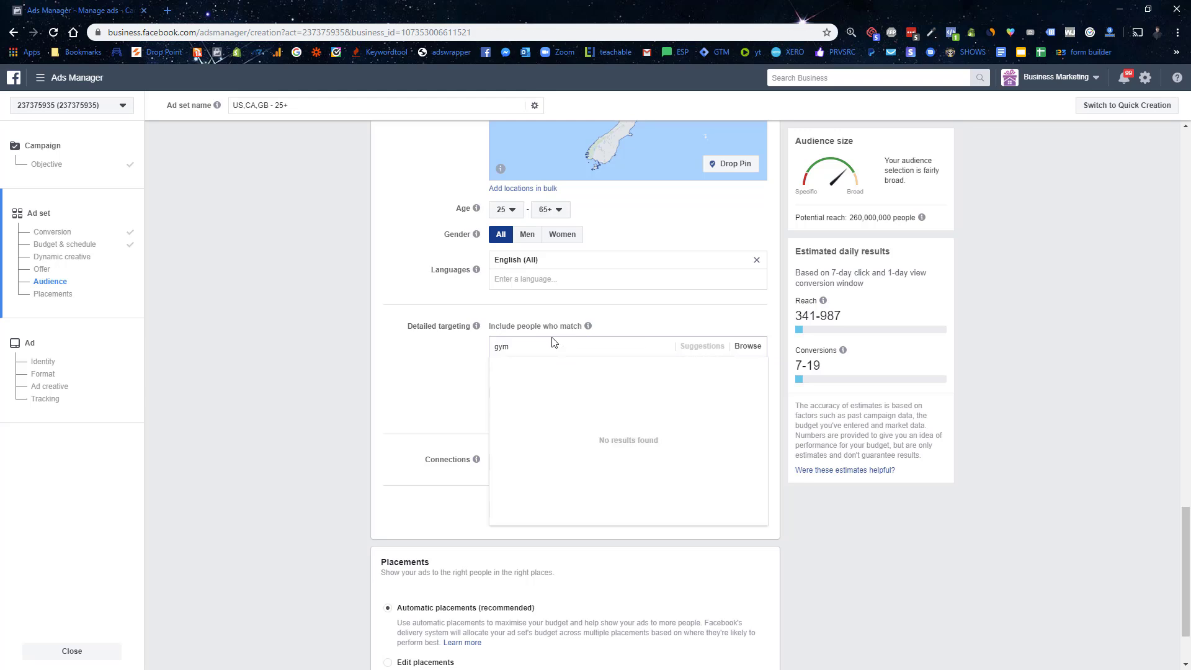
{"action": "type", "text": "s"}
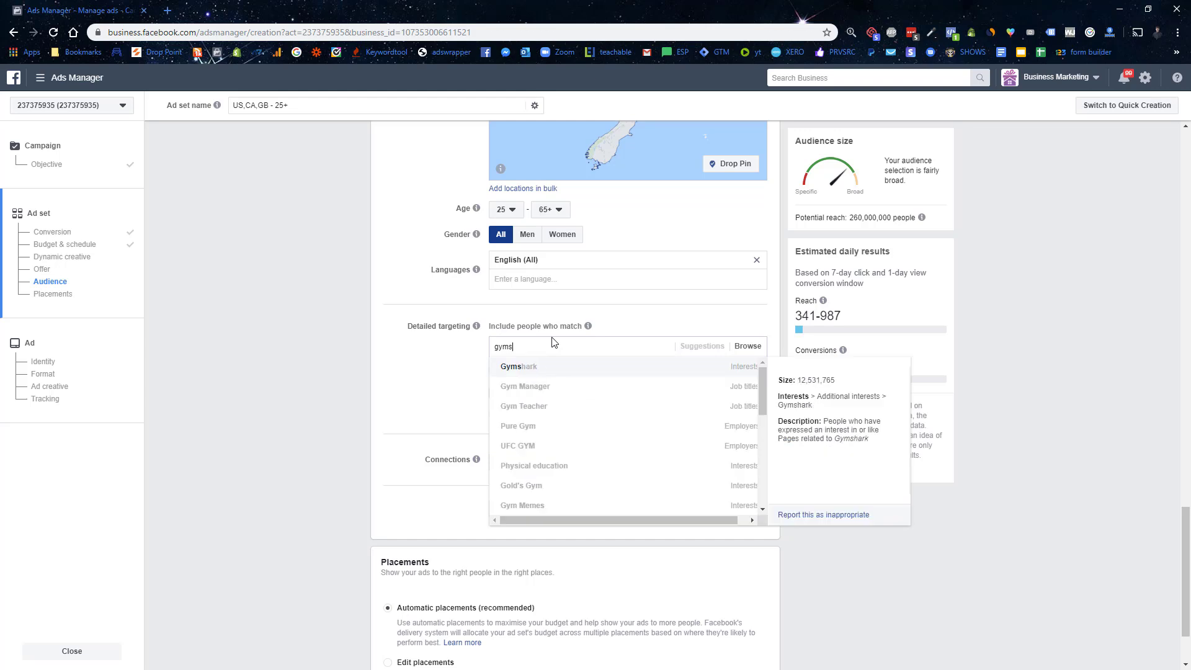
{"action": "left_click", "coordinate": [577, 367]}
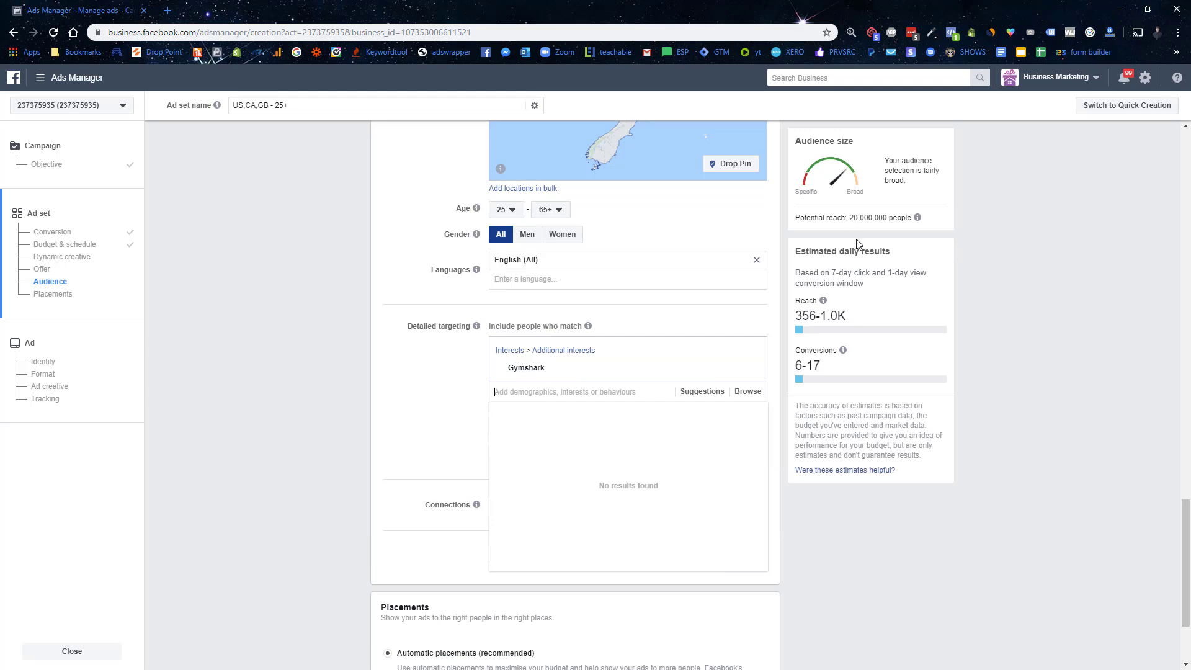
{"action": "left_click", "coordinate": [849, 213]}
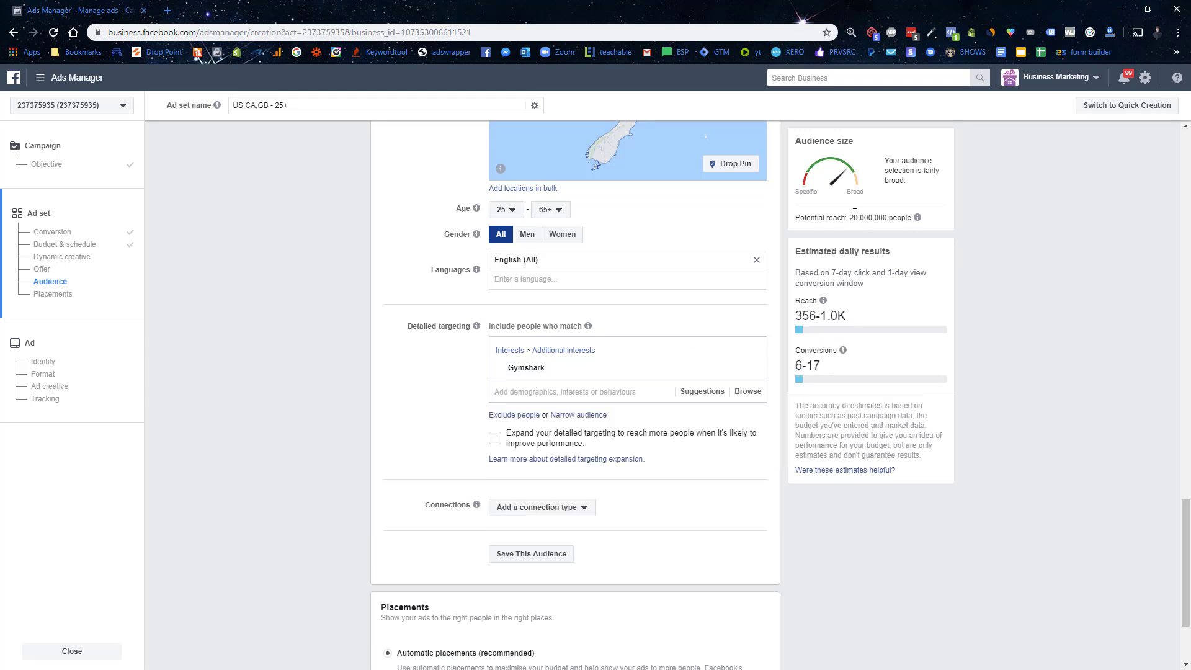
{"action": "scroll", "coordinate": [515, 310], "scroll_direction": "up", "scroll_amount": 3}
{"action": "scroll", "coordinate": [603, 341], "scroll_direction": "down", "scroll_amount": 3}
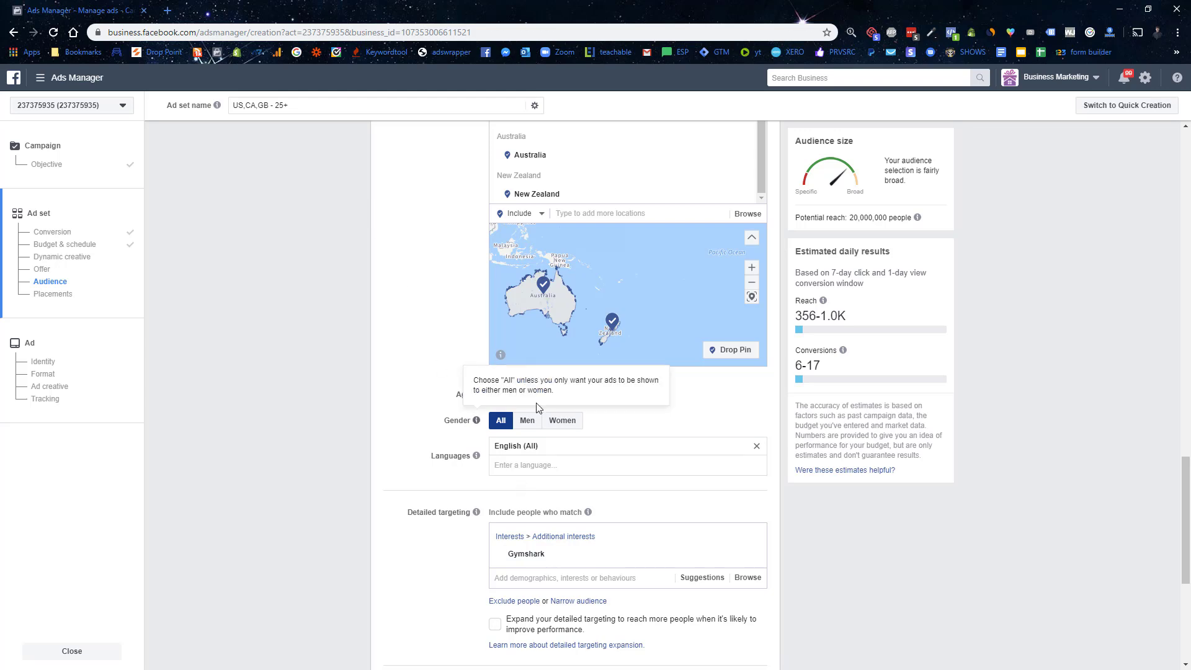
Step: Browse the suggested interests related to Gymshark, then close the suggestions list
{"action": "mouse_move", "coordinate": [554, 555]}
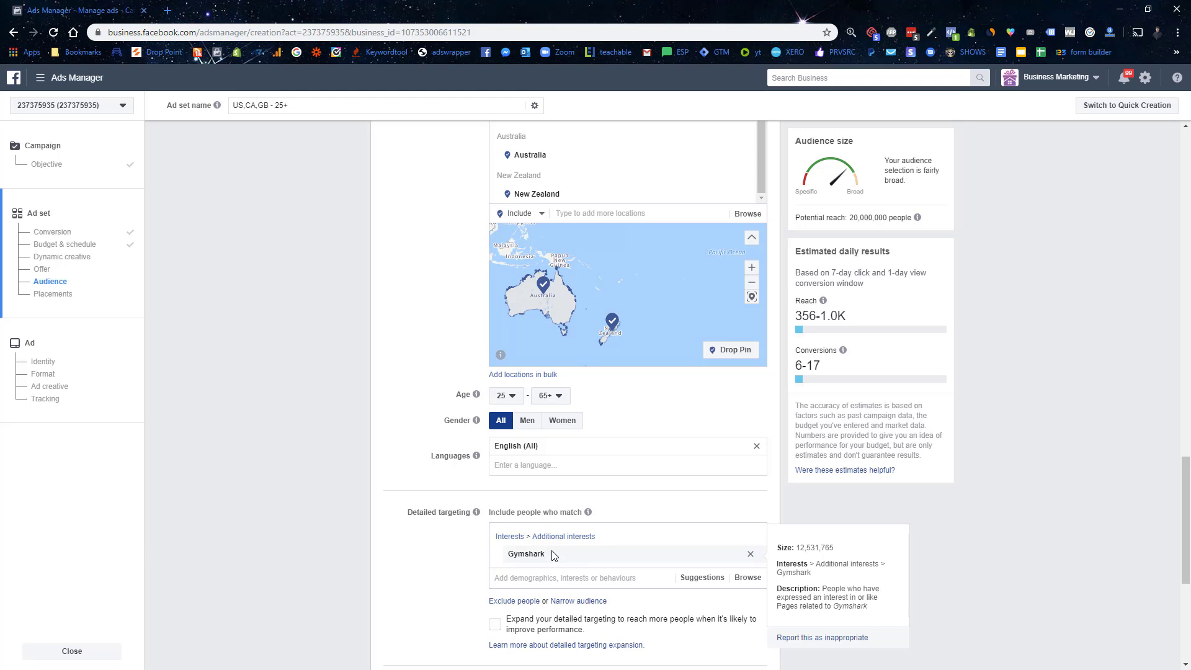
{"action": "scroll", "coordinate": [509, 540], "scroll_direction": "down", "scroll_amount": 3}
{"action": "left_click", "coordinate": [711, 391]}
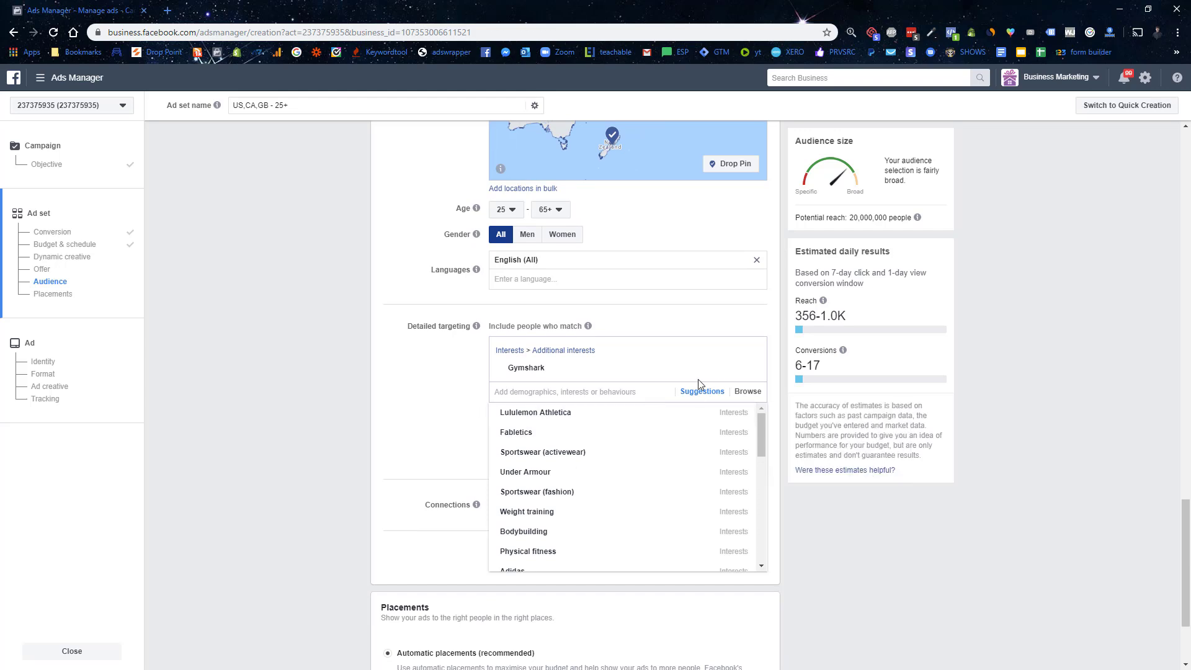
{"action": "mouse_move", "coordinate": [554, 440]}
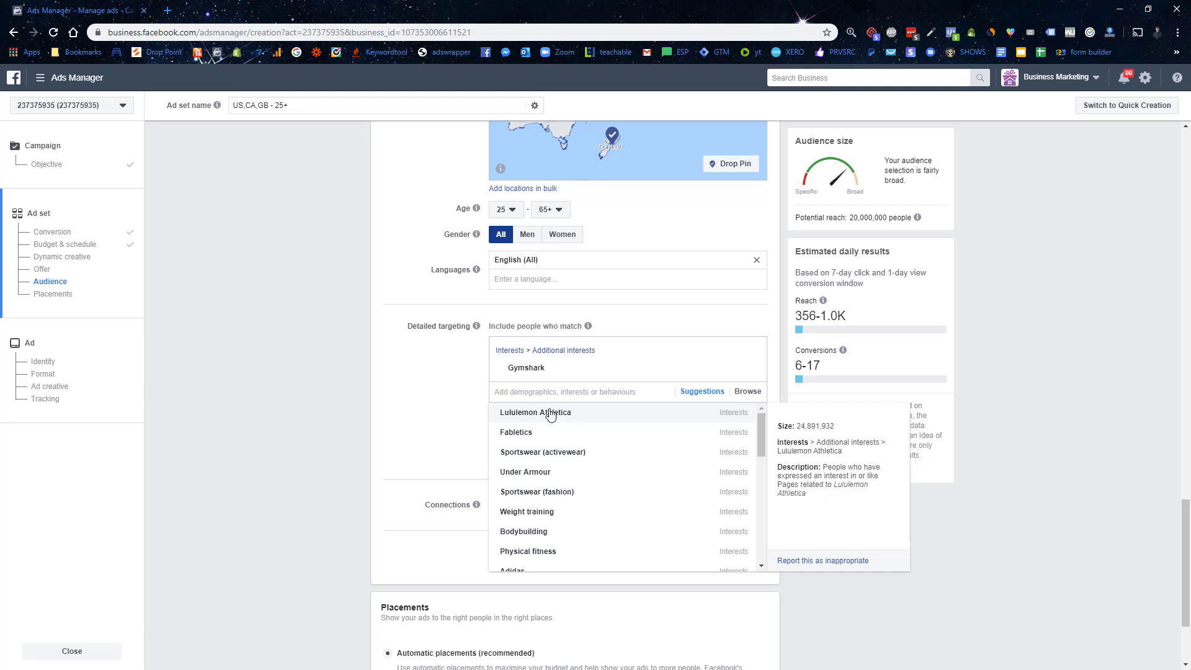
{"action": "mouse_move", "coordinate": [541, 364]}
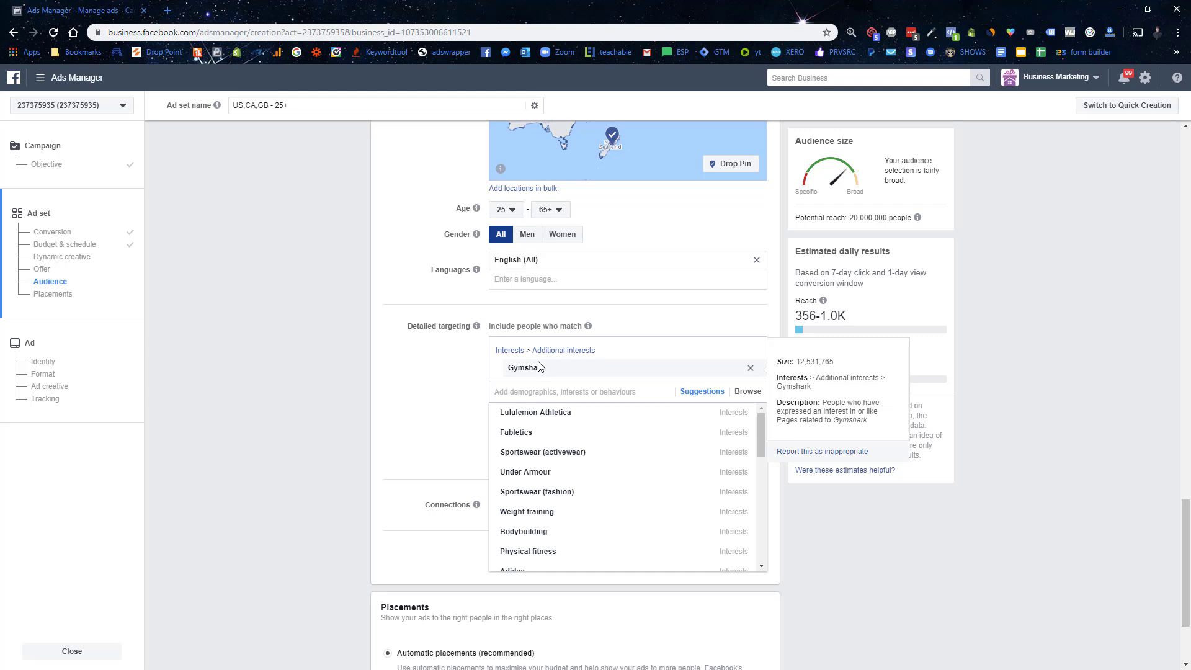
{"action": "left_click", "coordinate": [407, 369]}
{"action": "scroll", "coordinate": [407, 364], "scroll_direction": "down", "scroll_amount": 3}
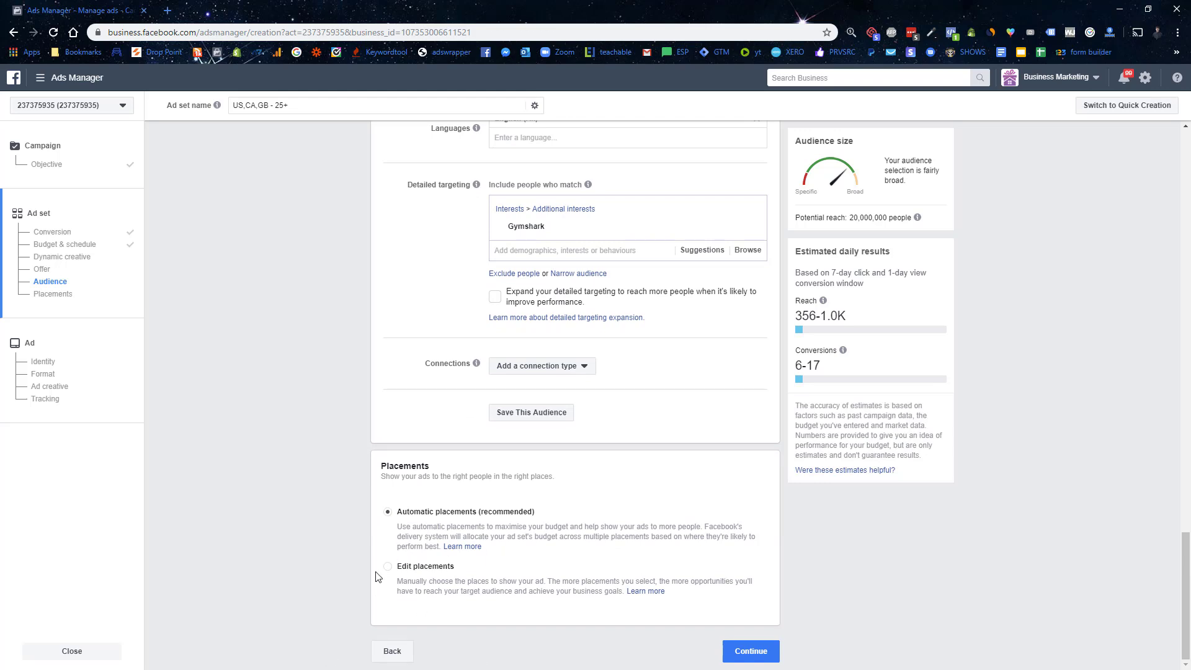
Step: Continue to ad setup and change the format from Carousel to Single image or video
{"action": "left_click", "coordinate": [739, 654]}
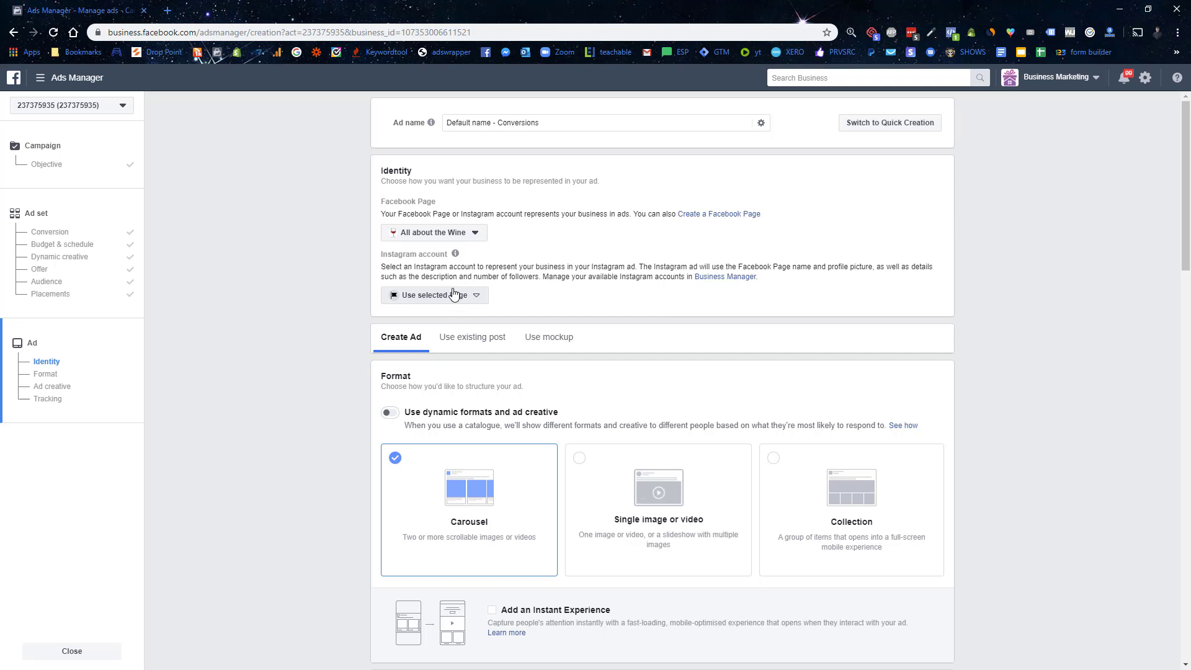
{"action": "scroll", "coordinate": [453, 294], "scroll_direction": "down", "scroll_amount": 6}
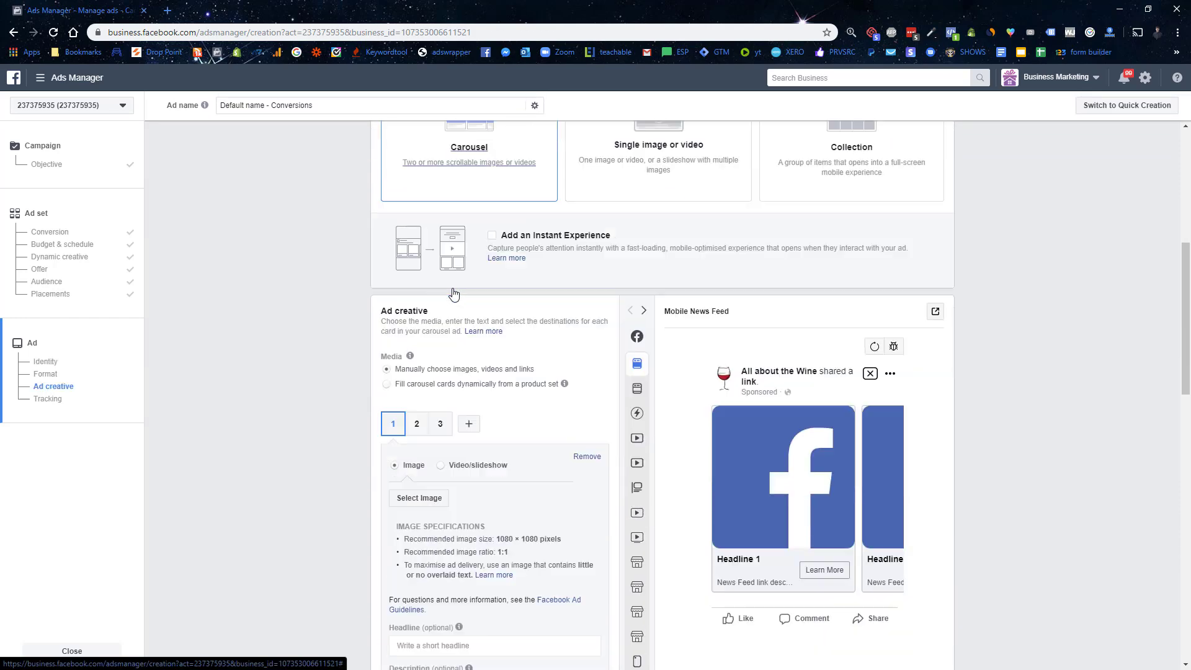
{"action": "scroll", "coordinate": [451, 372], "scroll_direction": "down", "scroll_amount": 1}
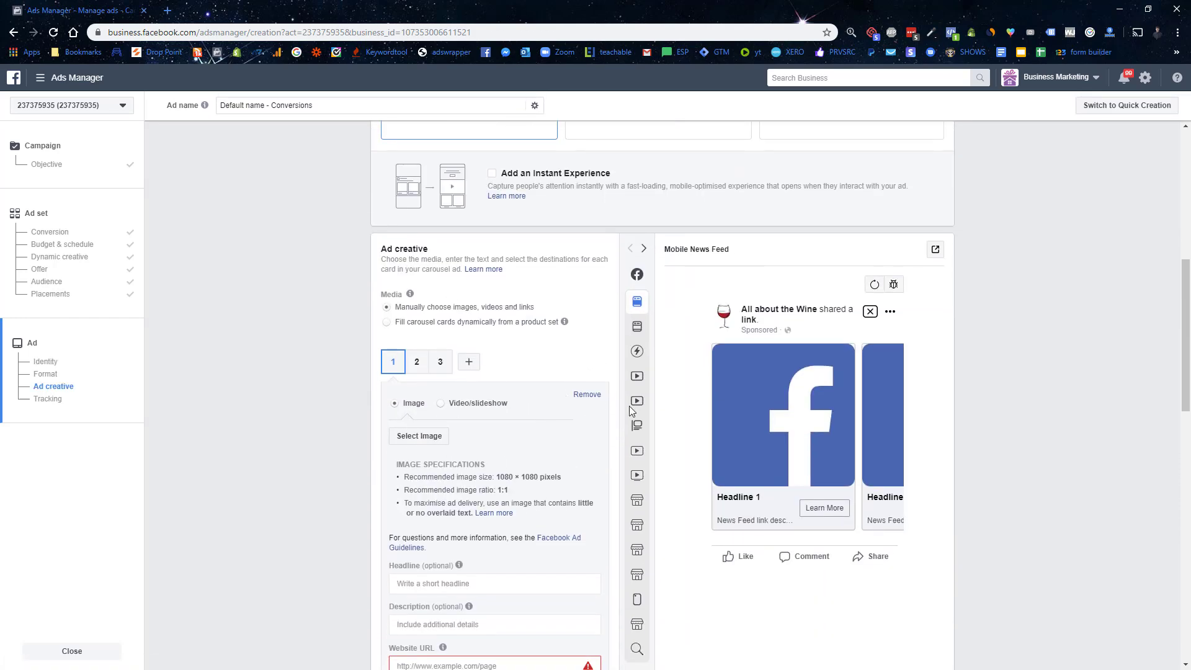
{"action": "scroll", "coordinate": [537, 507], "scroll_direction": "up", "scroll_amount": 4}
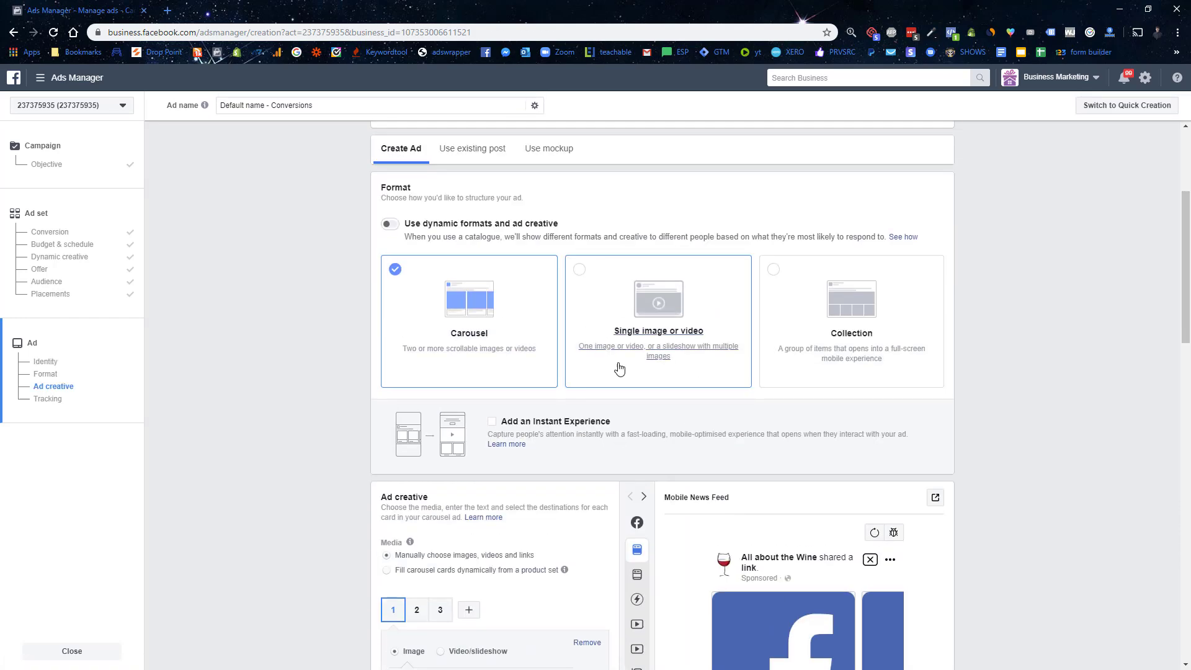
{"action": "left_click", "coordinate": [578, 268]}
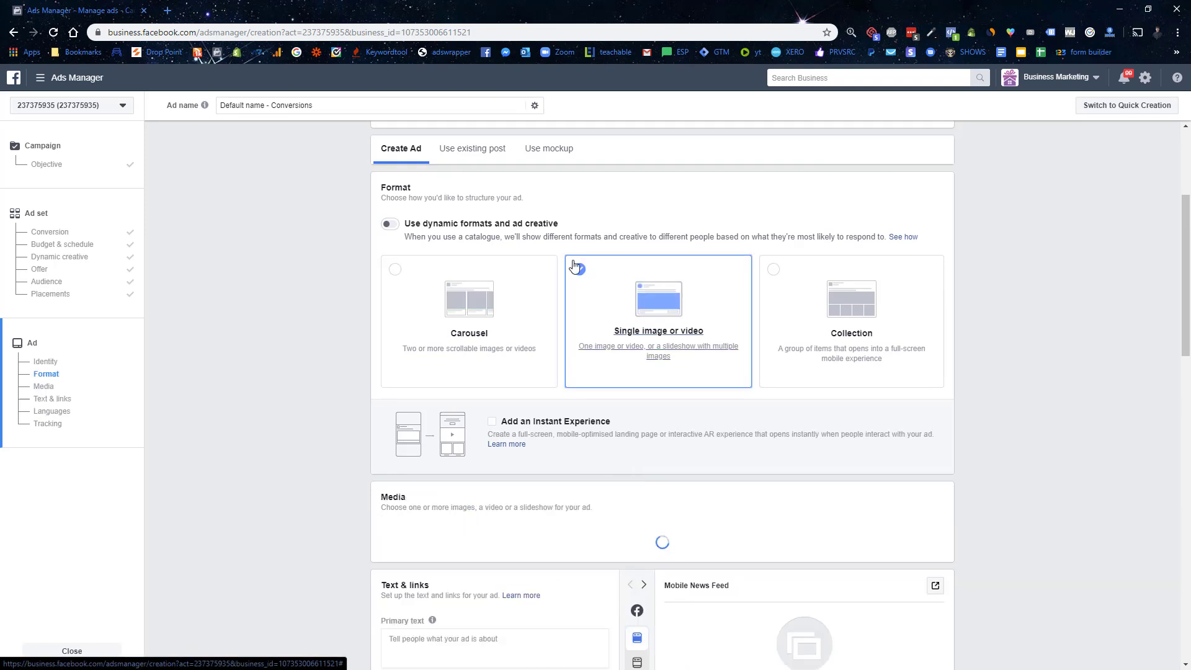
{"action": "scroll", "coordinate": [670, 354], "scroll_direction": "down", "scroll_amount": 7}
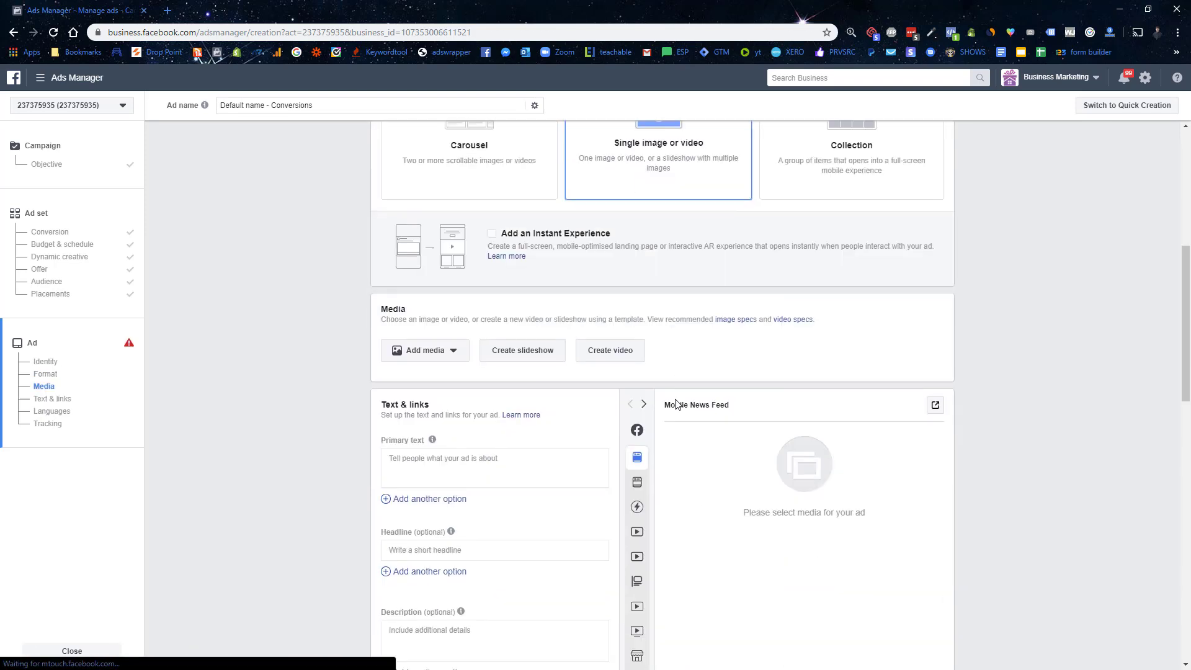
{"action": "scroll", "coordinate": [677, 375], "scroll_direction": "up", "scroll_amount": 2}
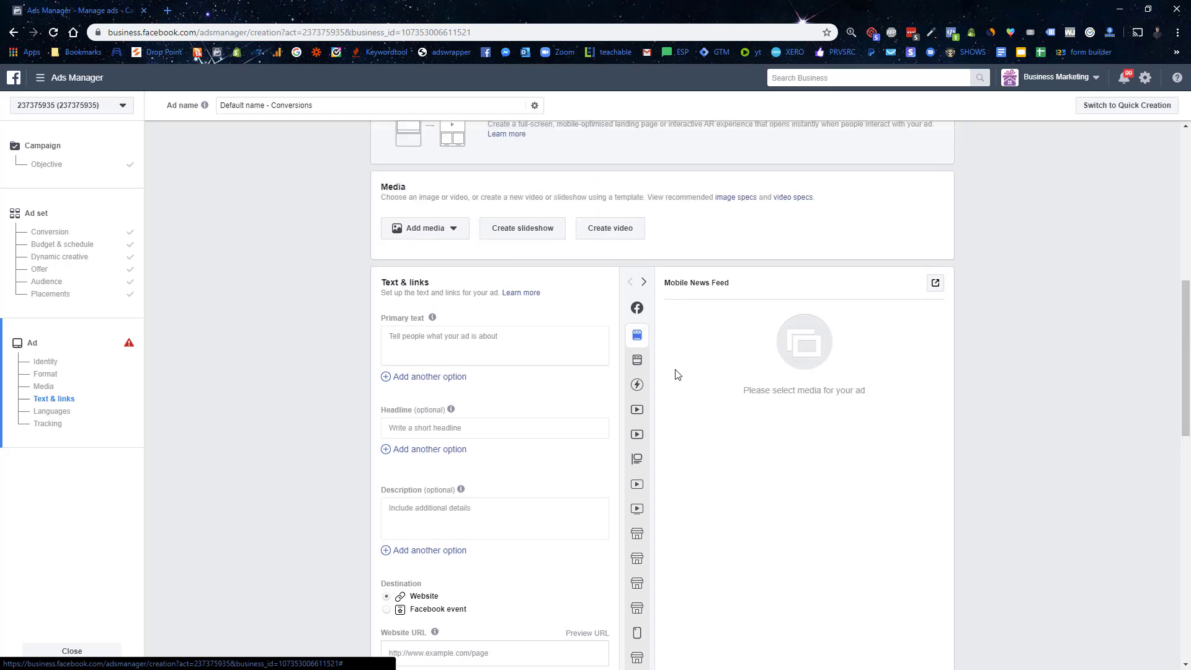
Step: Write the primary text 'Want To Make The Perfect Smoothie In Seconds?' / 'Check Out Blend4Life That Is Changing The Game'
{"action": "left_click", "coordinate": [469, 345]}
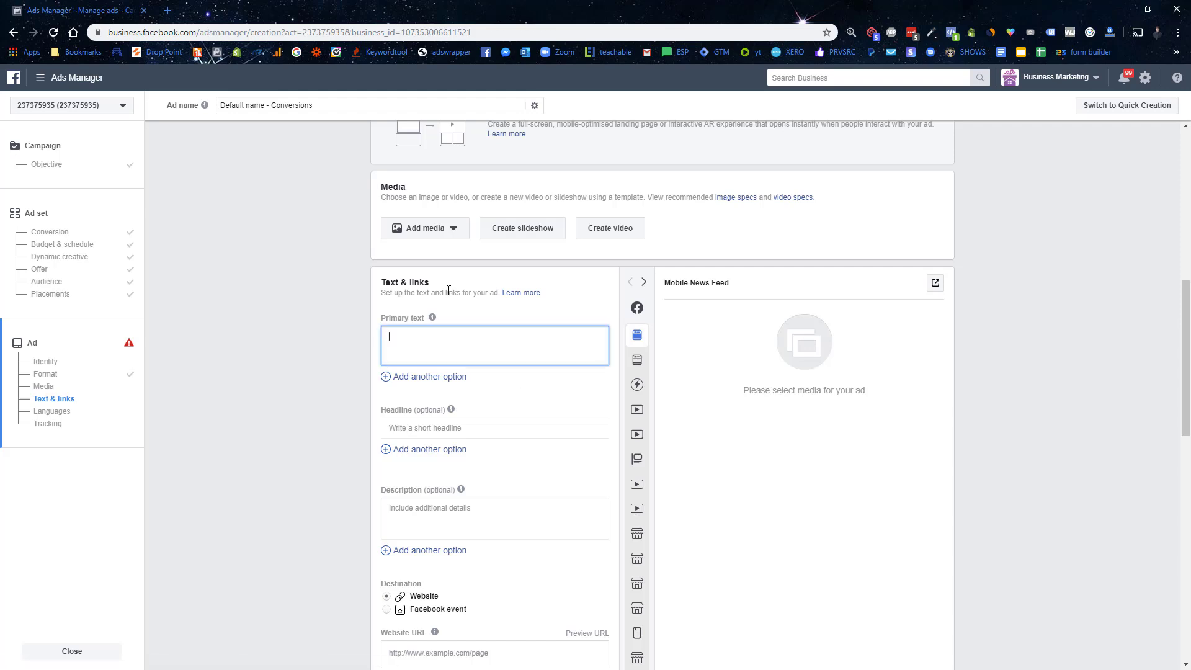
{"action": "type", "text": "Want To Make The Perfect Smoothie In Seconds?"}
{"action": "key", "text": "Return"}
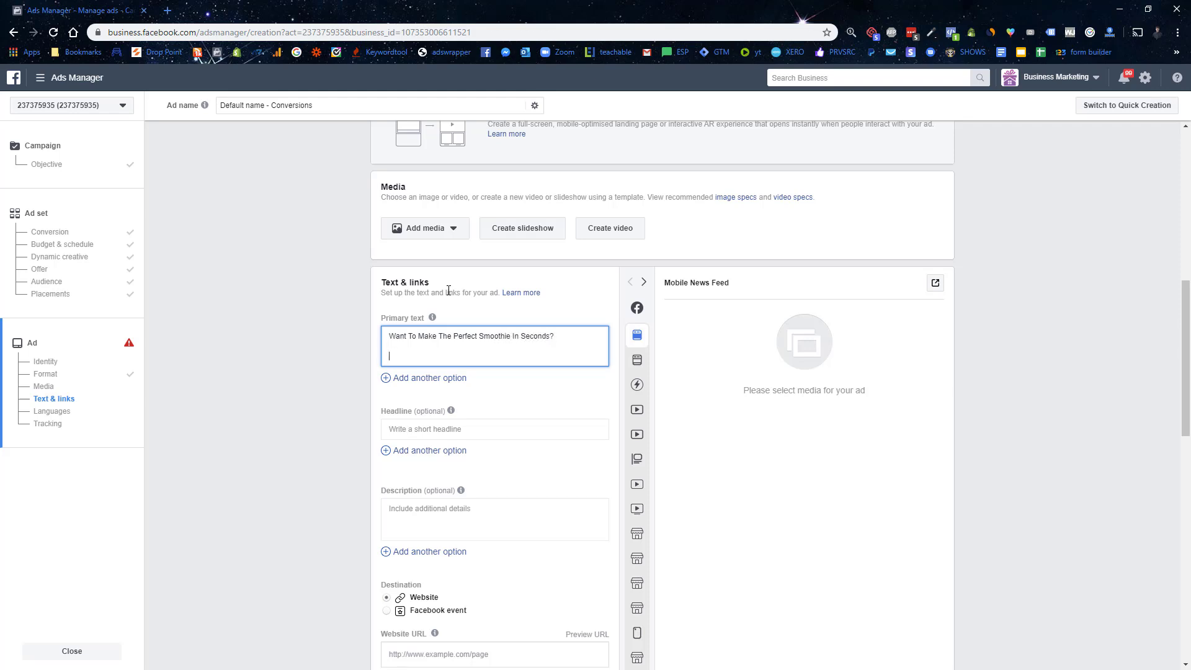
{"action": "type", "text": "Check O"}
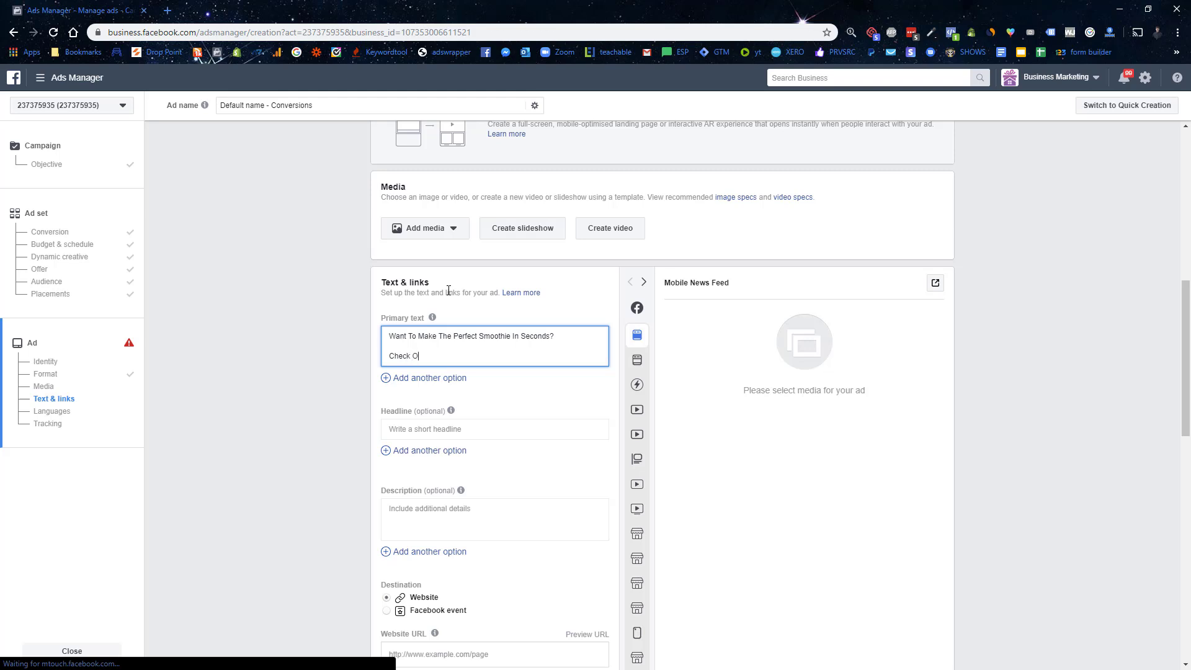
{"action": "type", "text": "ut Bl"}
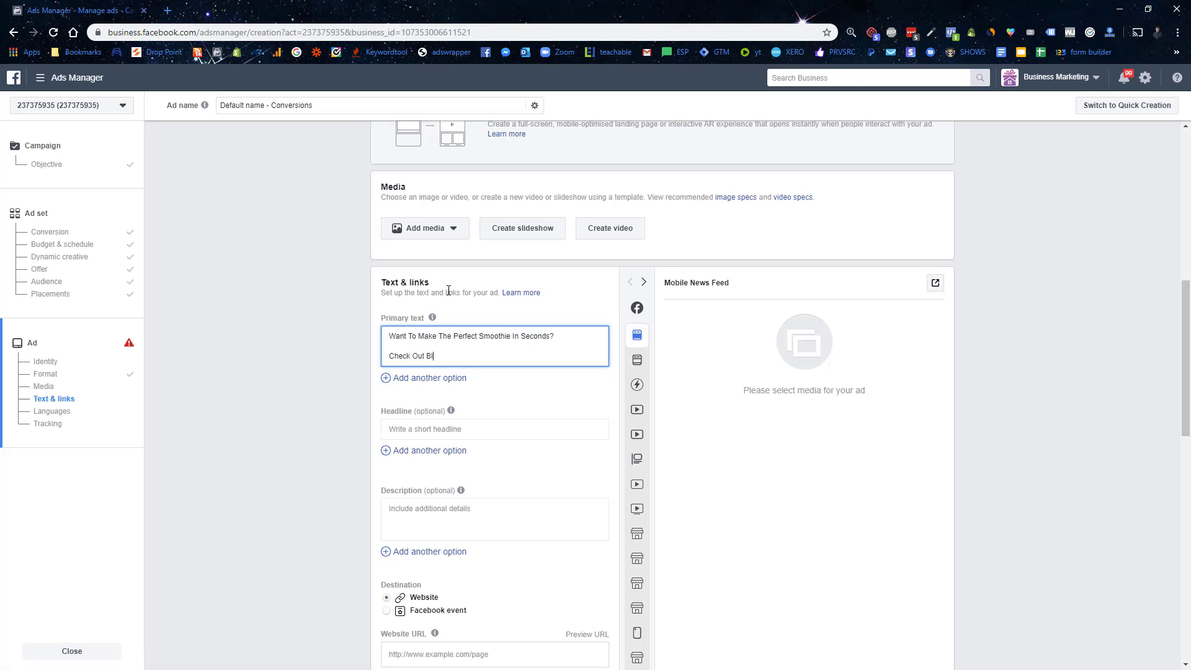
{"action": "type", "text": "end4Life That Is Changing The Game!"}
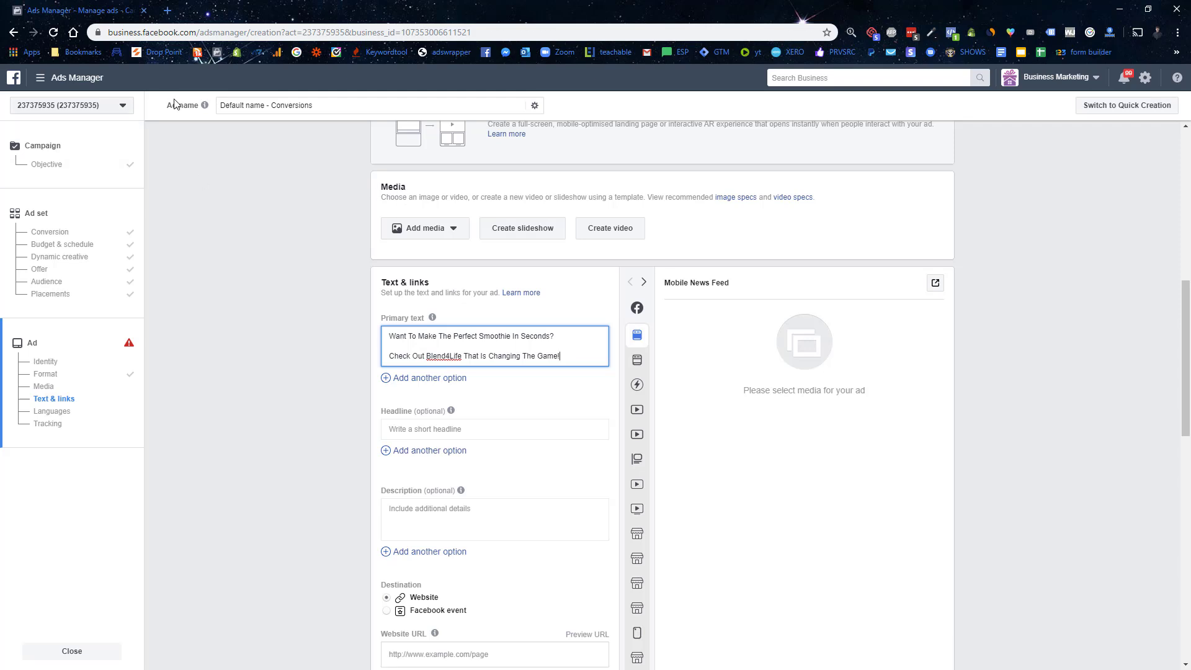
{"action": "left_click", "coordinate": [425, 231]}
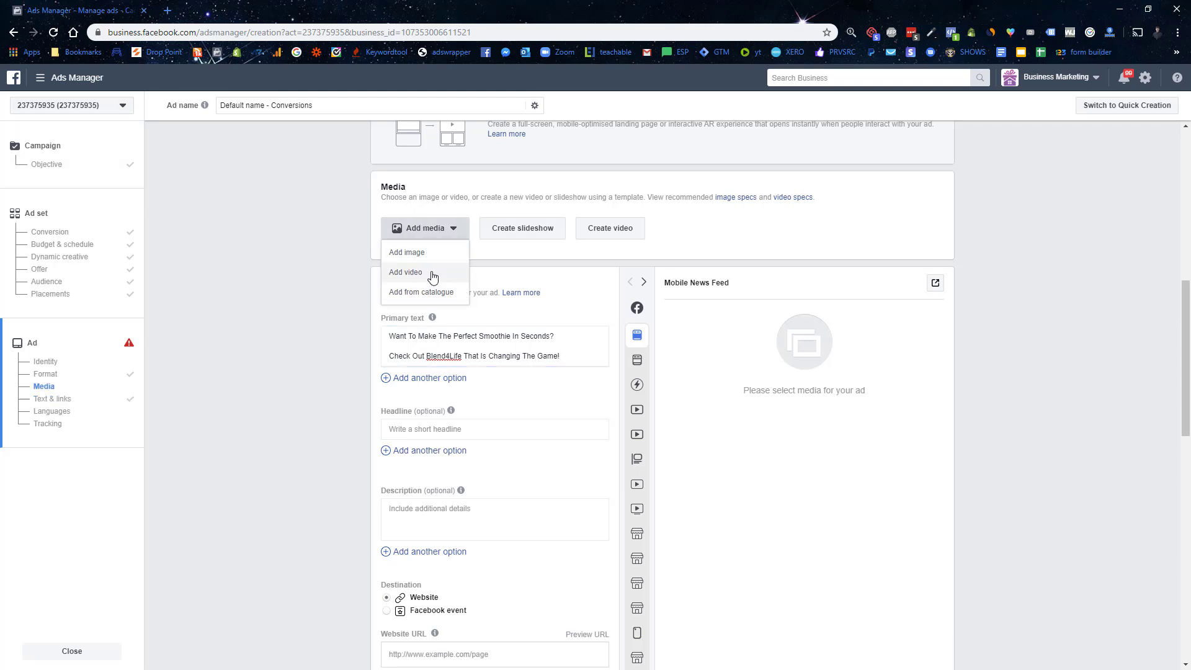
Step: Add the 640 × 640 baby image as the ad's media
{"action": "left_click", "coordinate": [416, 253]}
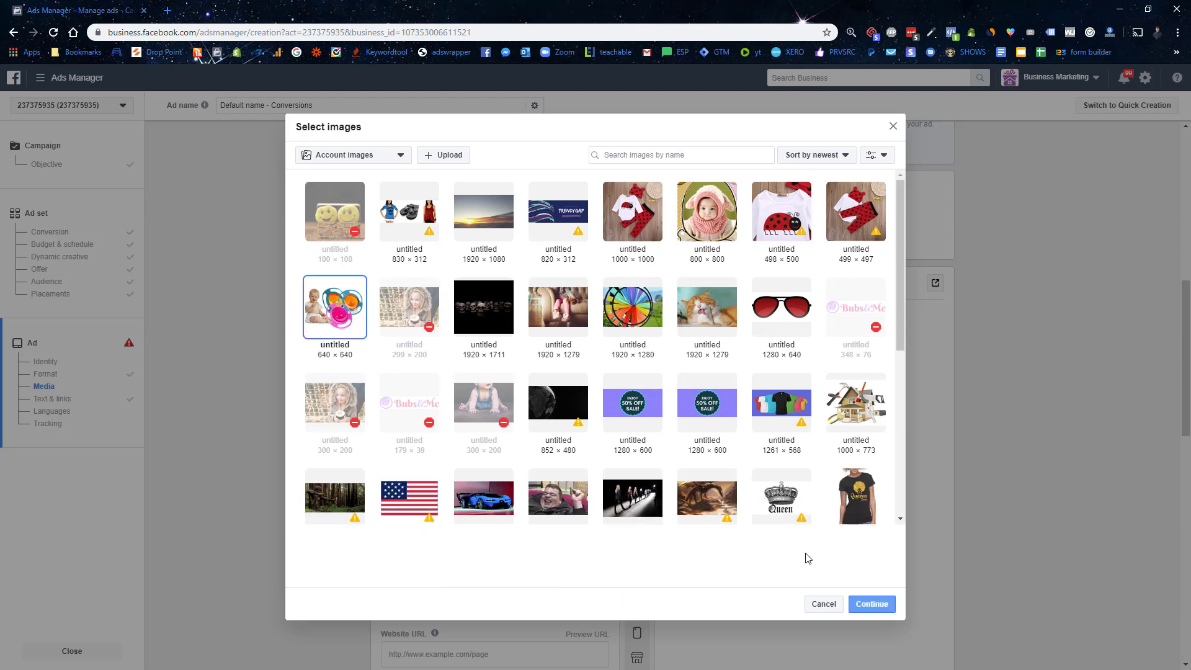
{"action": "left_click", "coordinate": [331, 304]}
{"action": "left_click", "coordinate": [870, 603]}
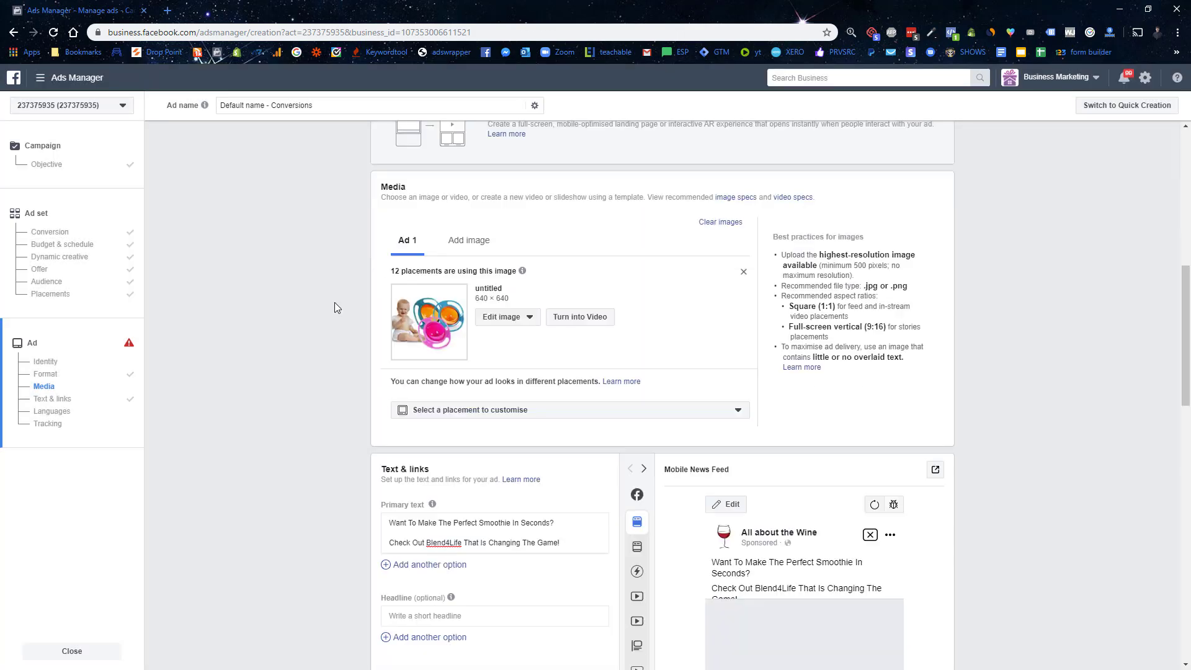
{"action": "scroll", "coordinate": [329, 323], "scroll_direction": "down", "scroll_amount": 2}
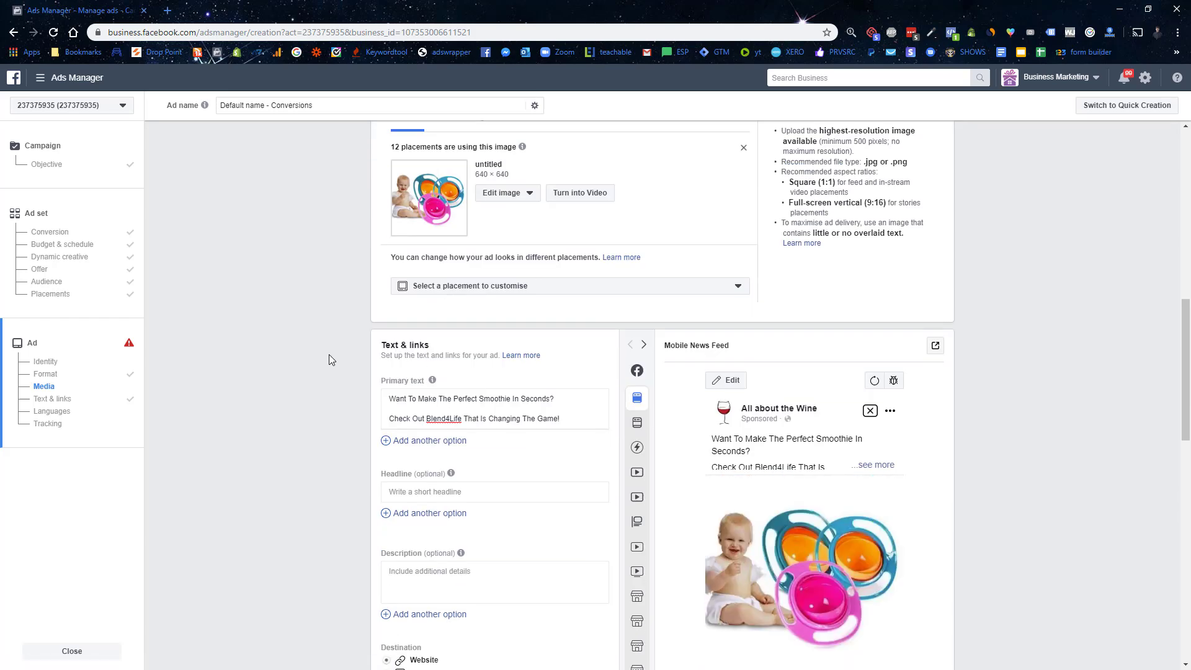
{"action": "scroll", "coordinate": [509, 248], "scroll_direction": "up", "scroll_amount": 2}
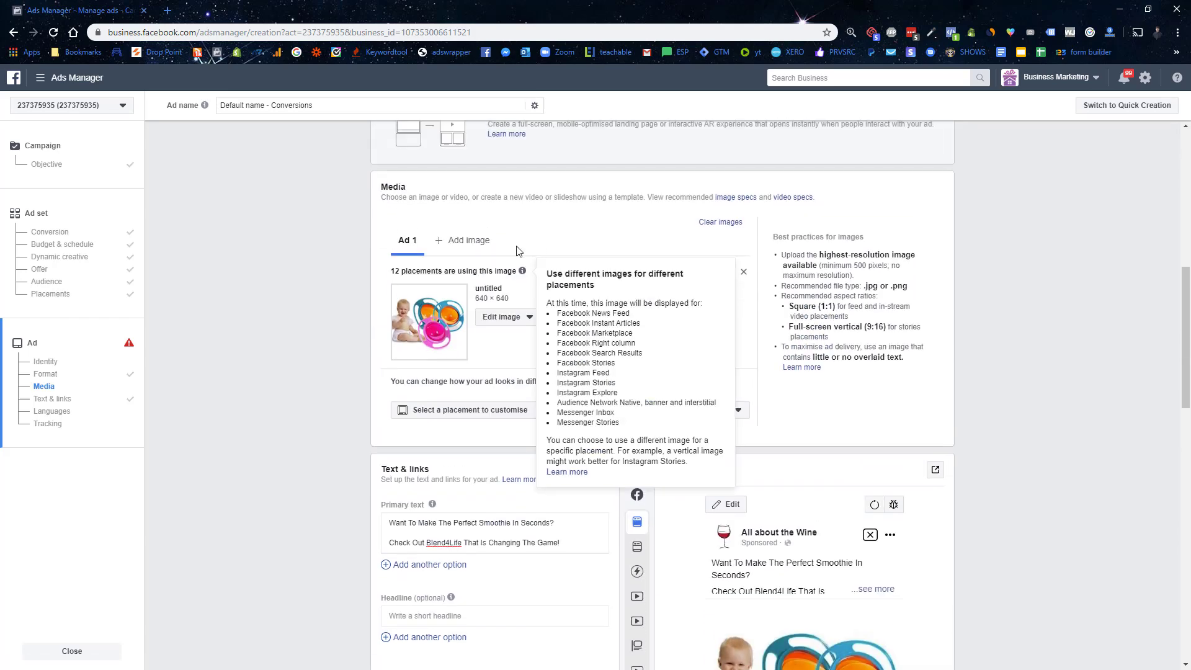
Step: Replace the baby image with the pillow case video
{"action": "left_click", "coordinate": [476, 239]}
{"action": "left_click", "coordinate": [430, 231]}
{"action": "left_click", "coordinate": [427, 273]}
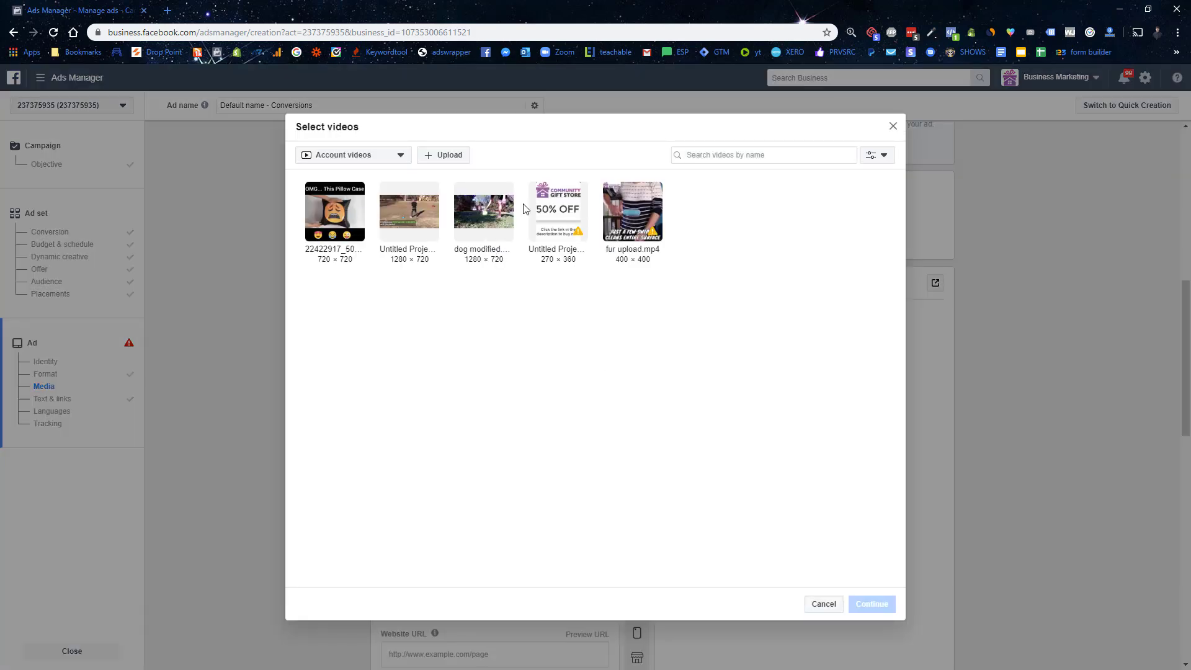
{"action": "left_click", "coordinate": [345, 211]}
{"action": "left_click", "coordinate": [872, 604]}
{"action": "scroll", "coordinate": [502, 342], "scroll_direction": "down", "scroll_amount": 2}
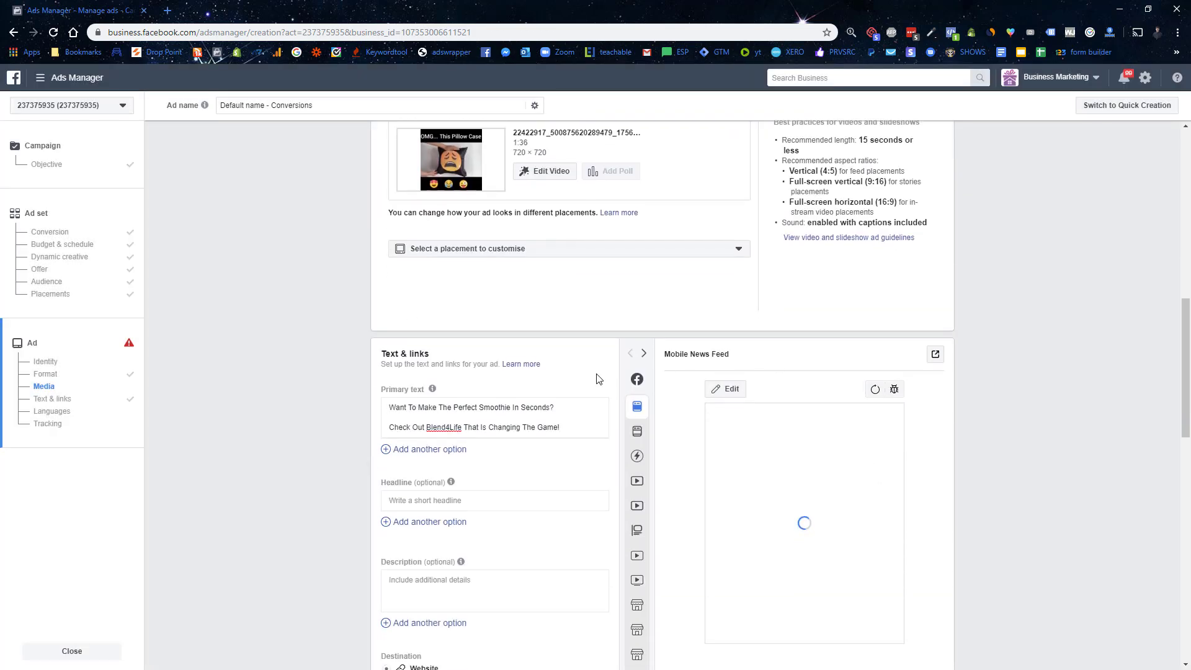
{"action": "scroll", "coordinate": [795, 468], "scroll_direction": "down", "scroll_amount": 2}
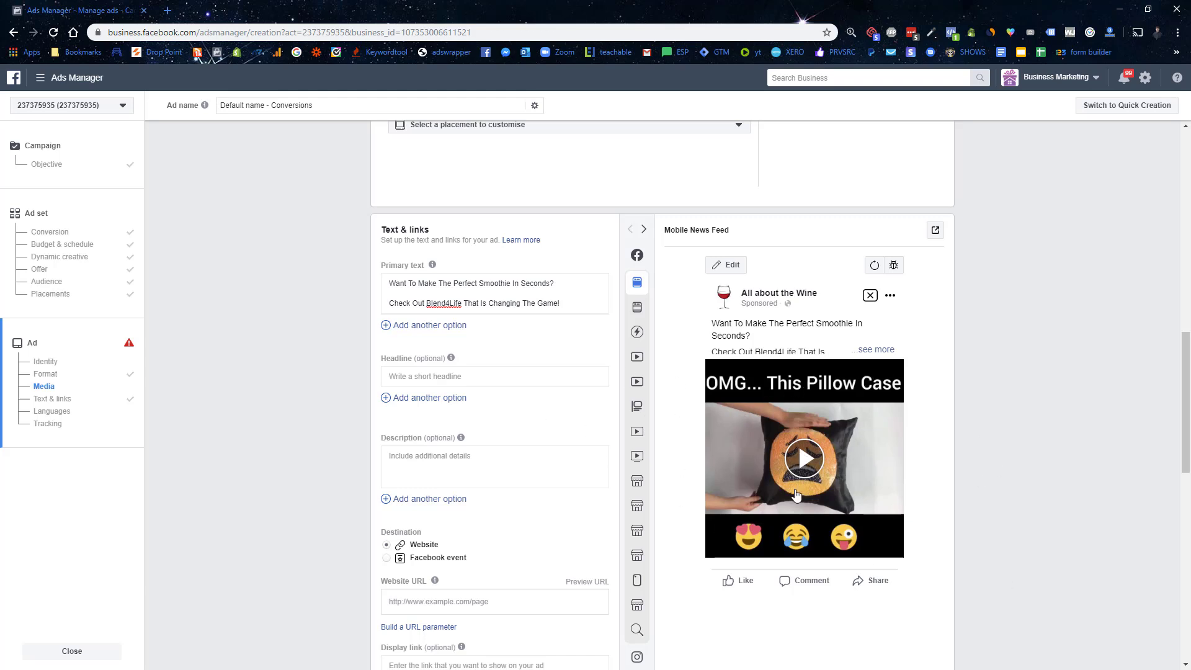
Step: Enter the headline 'OMG This Pillow Is So Cool!!!!'
{"action": "left_click", "coordinate": [421, 376]}
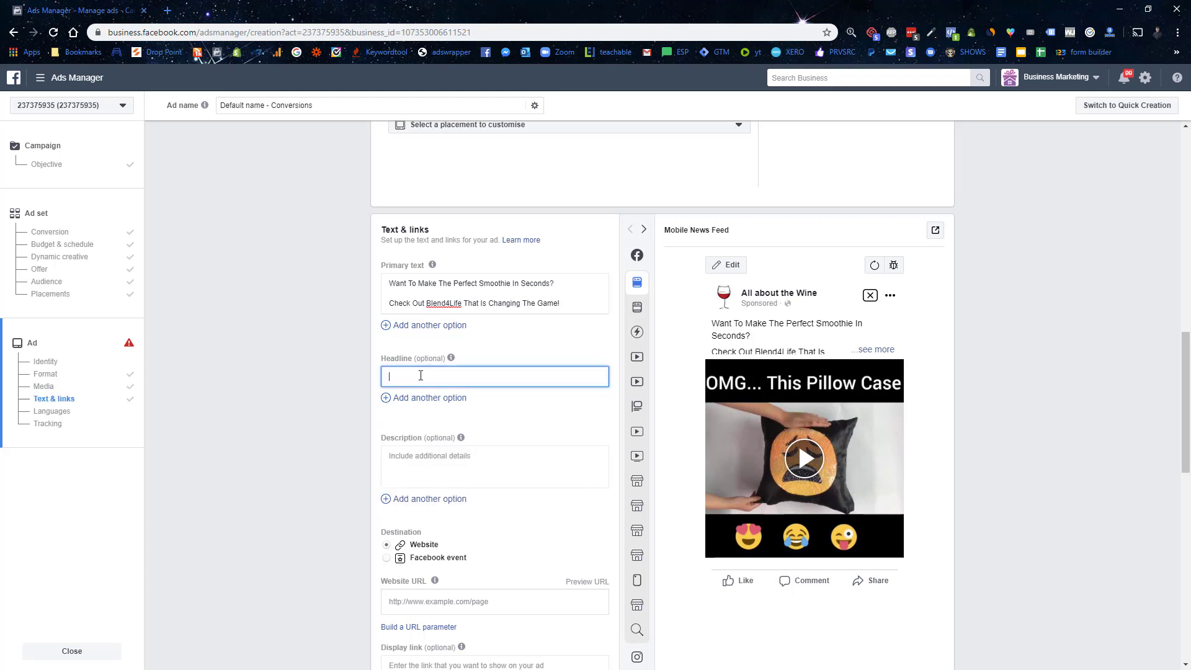
{"action": "type", "text": "OMG This Pillow Is So Cool!!!!"}
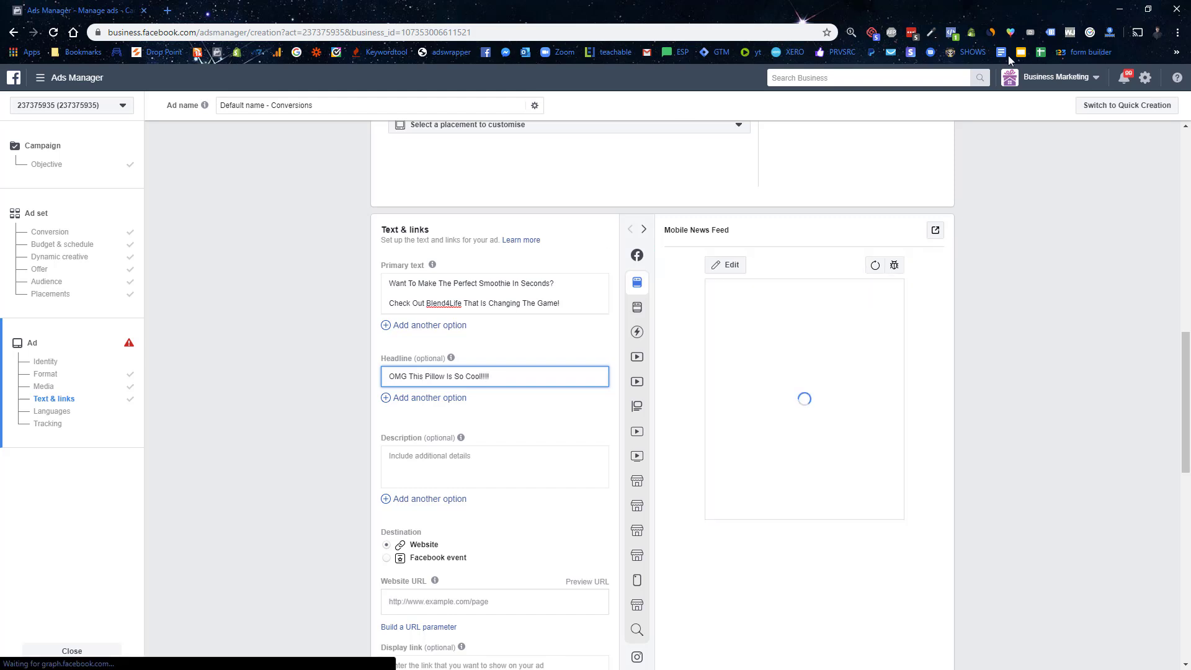
{"action": "left_click", "coordinate": [1010, 32]}
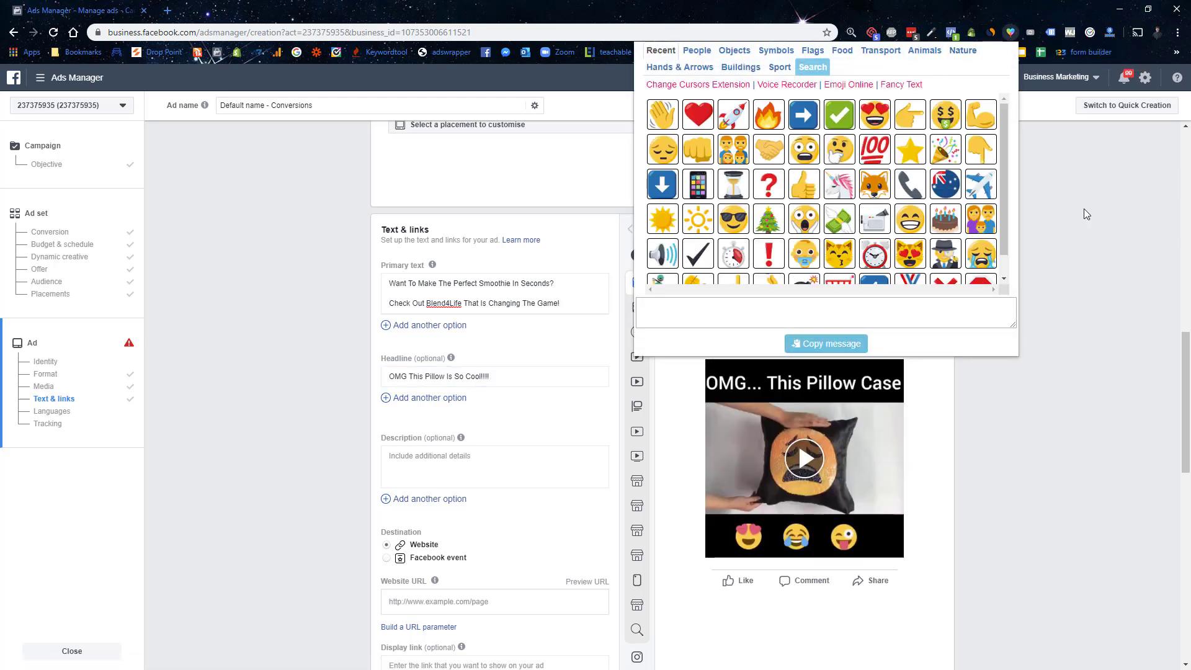
{"action": "left_click", "coordinate": [1011, 34]}
Step: Frame the headline with red heart emojis at both its start and end
{"action": "left_click", "coordinate": [1010, 34]}
{"action": "left_click", "coordinate": [702, 116]}
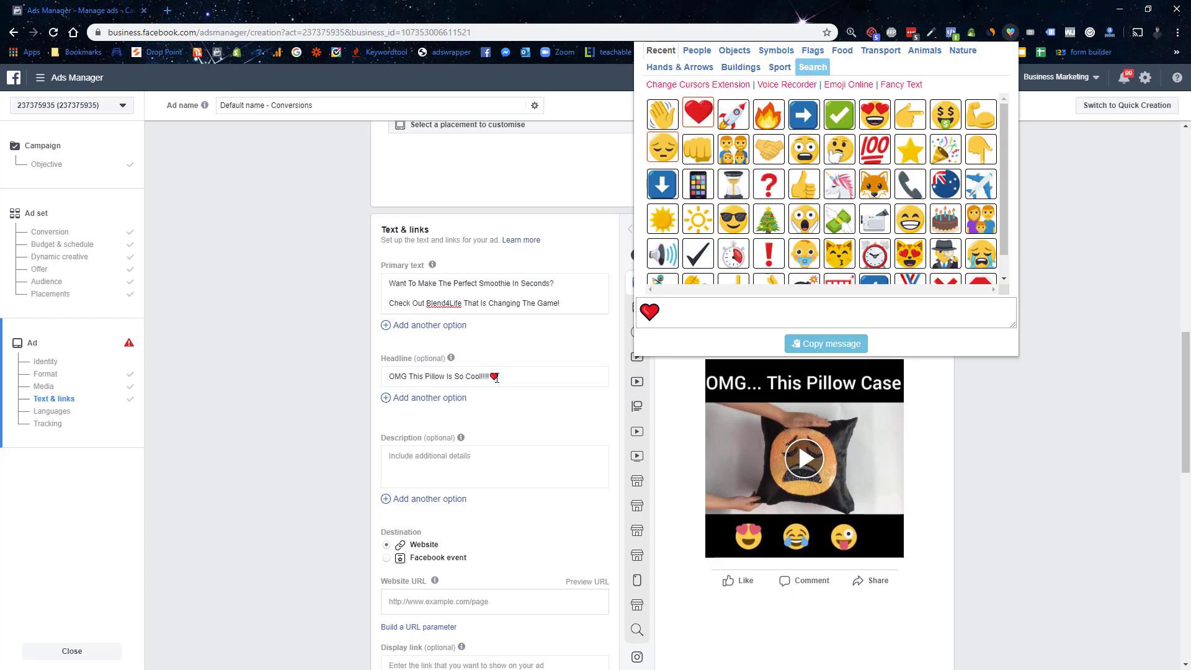
{"action": "left_click", "coordinate": [505, 377]}
{"action": "key", "text": "ctrl+v"}
{"action": "key", "text": "ctrl+v"}
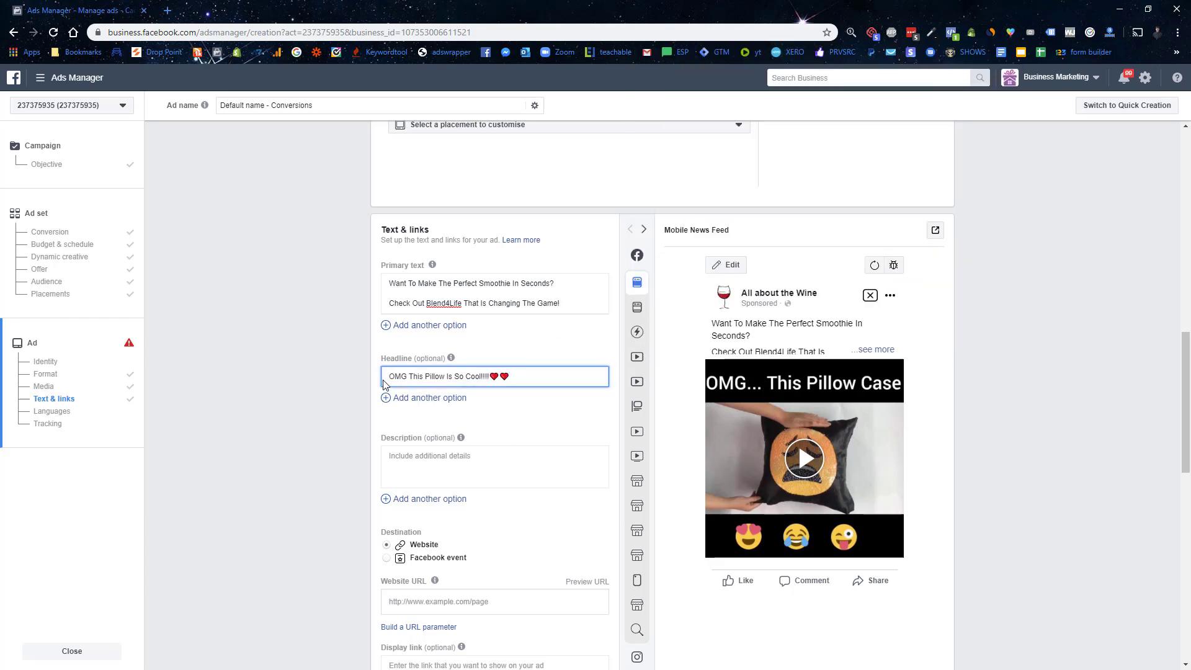
{"action": "left_click", "coordinate": [390, 376]}
{"action": "type", "text": "❤"}
{"action": "type", "text": "❤"}
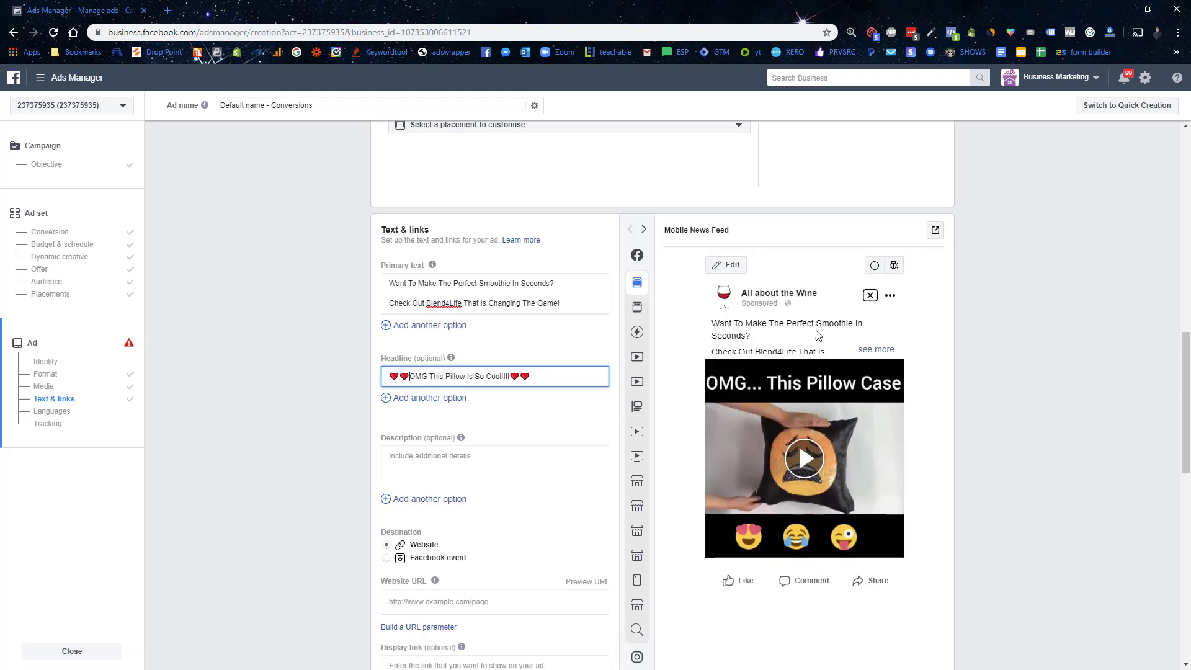
Step: Preview the pillow video ad in Desktop News Feed and revisit the primary text and description fields
{"action": "left_click", "coordinate": [682, 312]}
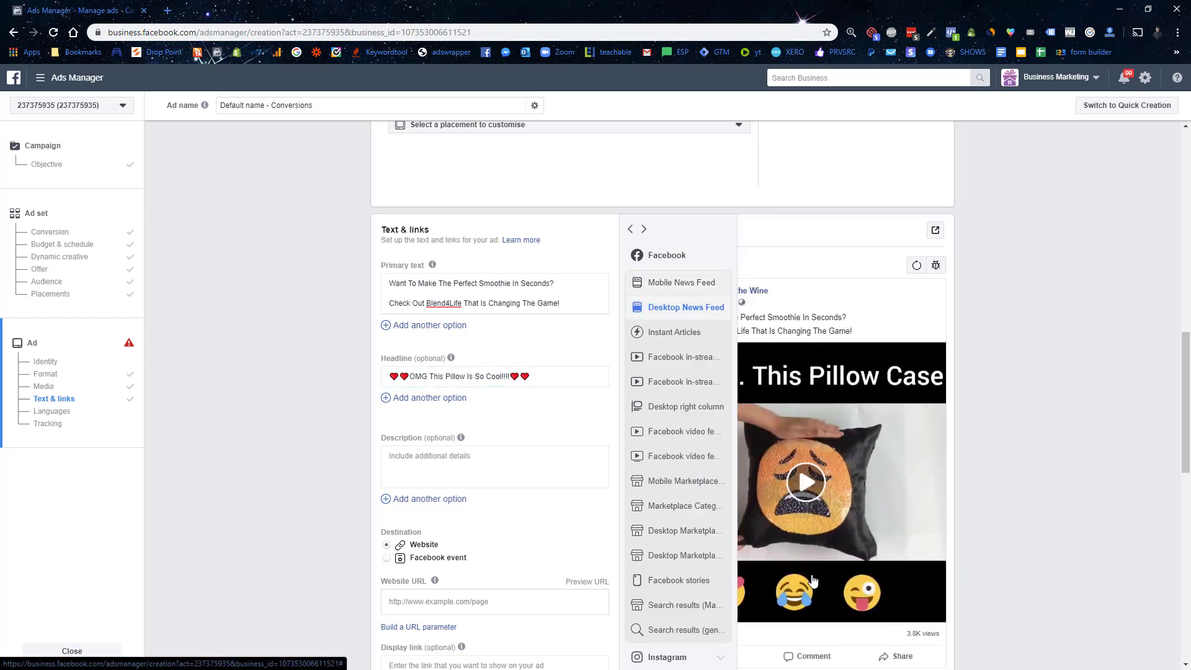
{"action": "scroll", "coordinate": [870, 465], "scroll_direction": "down", "scroll_amount": 3}
{"action": "scroll", "coordinate": [871, 465], "scroll_direction": "up", "scroll_amount": 3}
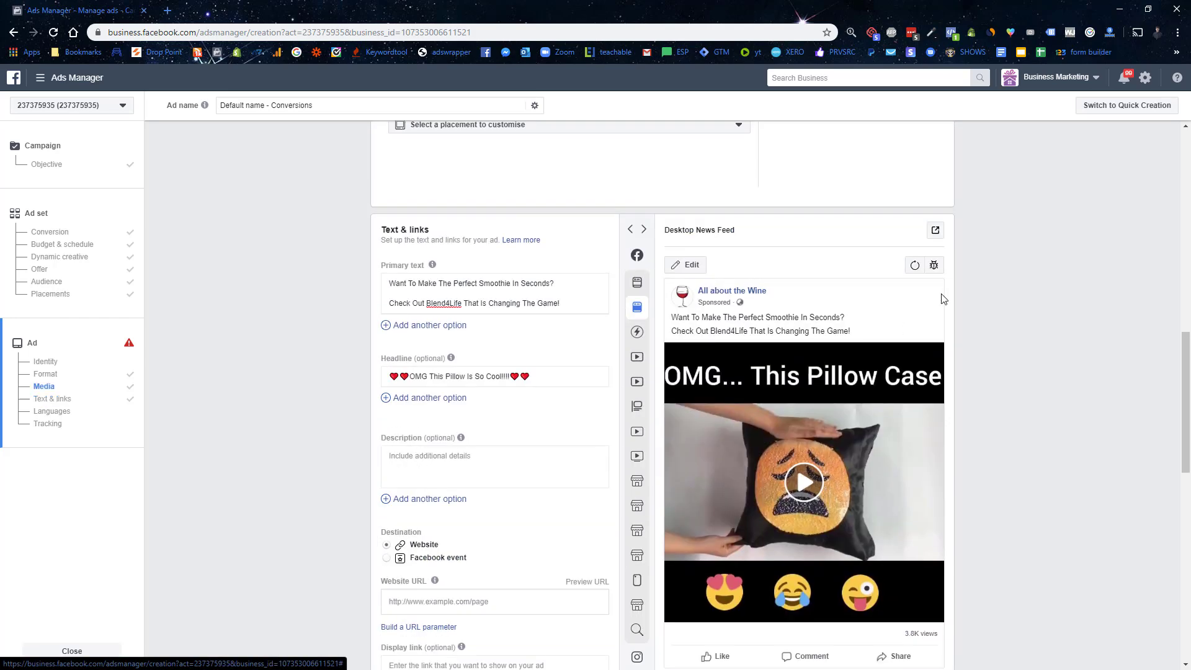
{"action": "scroll", "coordinate": [826, 494], "scroll_direction": "down", "scroll_amount": 2}
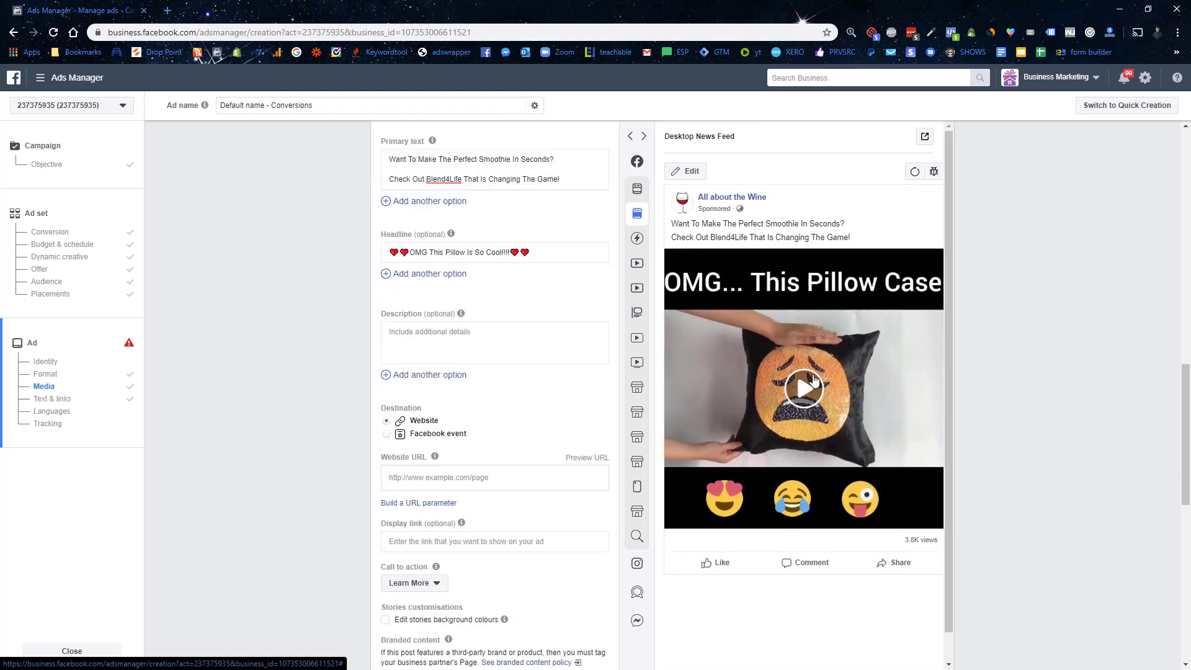
{"action": "scroll", "coordinate": [813, 380], "scroll_direction": "up", "scroll_amount": 1}
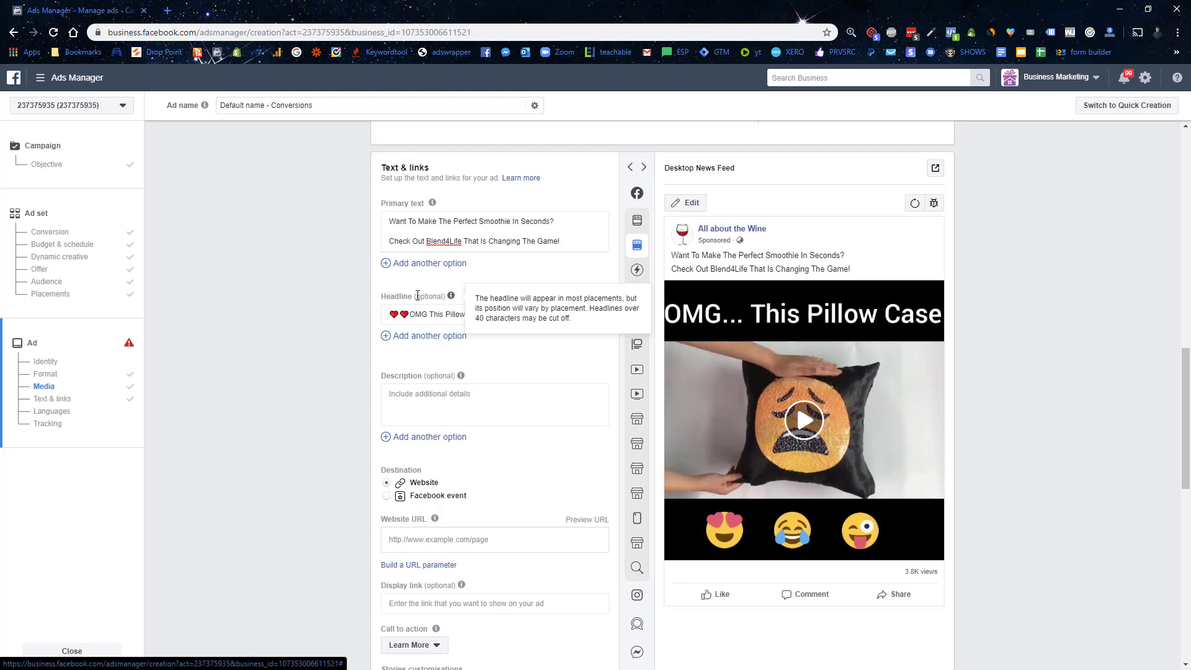
{"action": "scroll", "coordinate": [418, 296], "scroll_direction": "up", "scroll_amount": 1}
{"action": "left_click", "coordinate": [493, 295]}
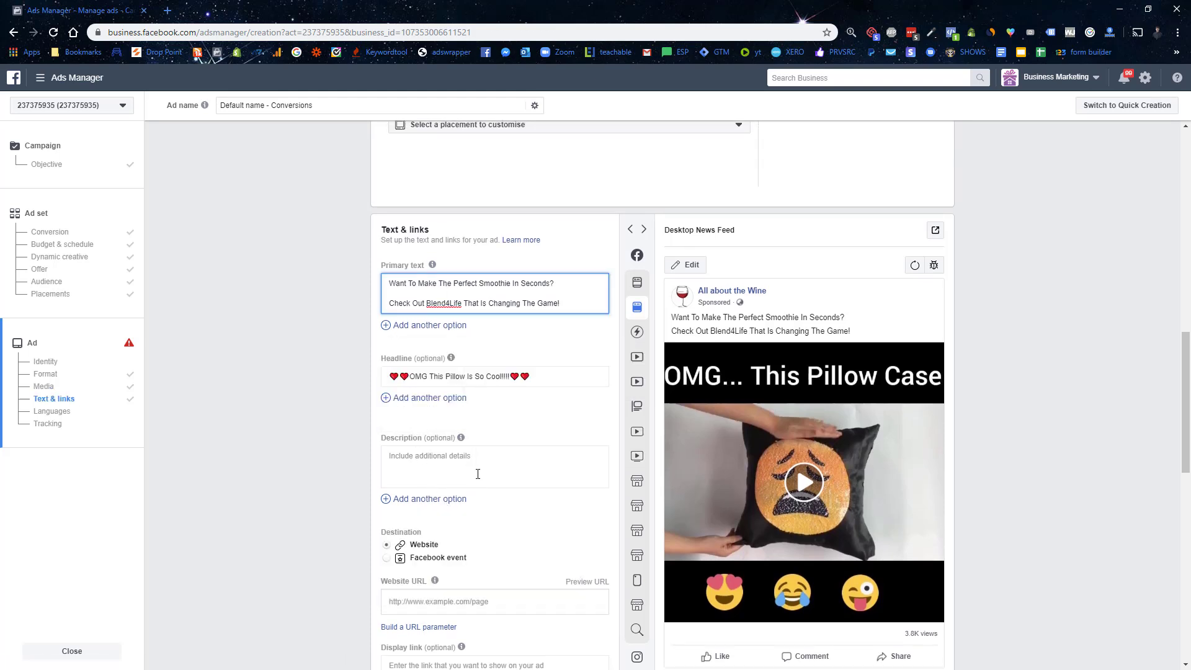
{"action": "left_click", "coordinate": [429, 453]}
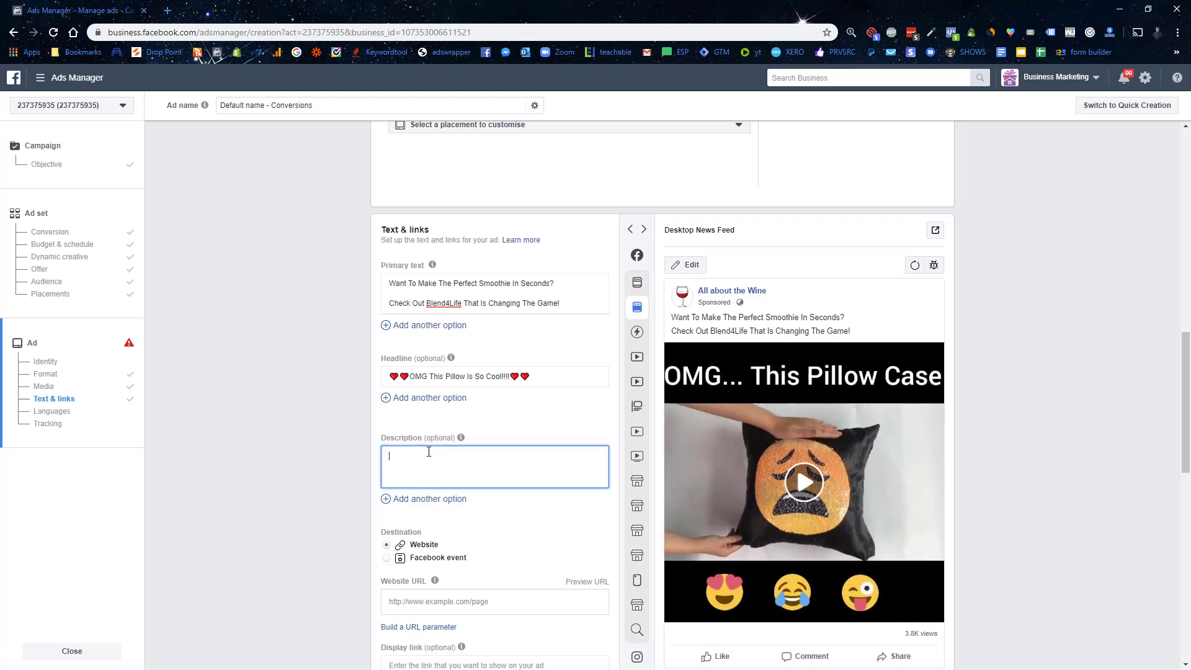
{"action": "scroll", "coordinate": [429, 452], "scroll_direction": "down", "scroll_amount": 2}
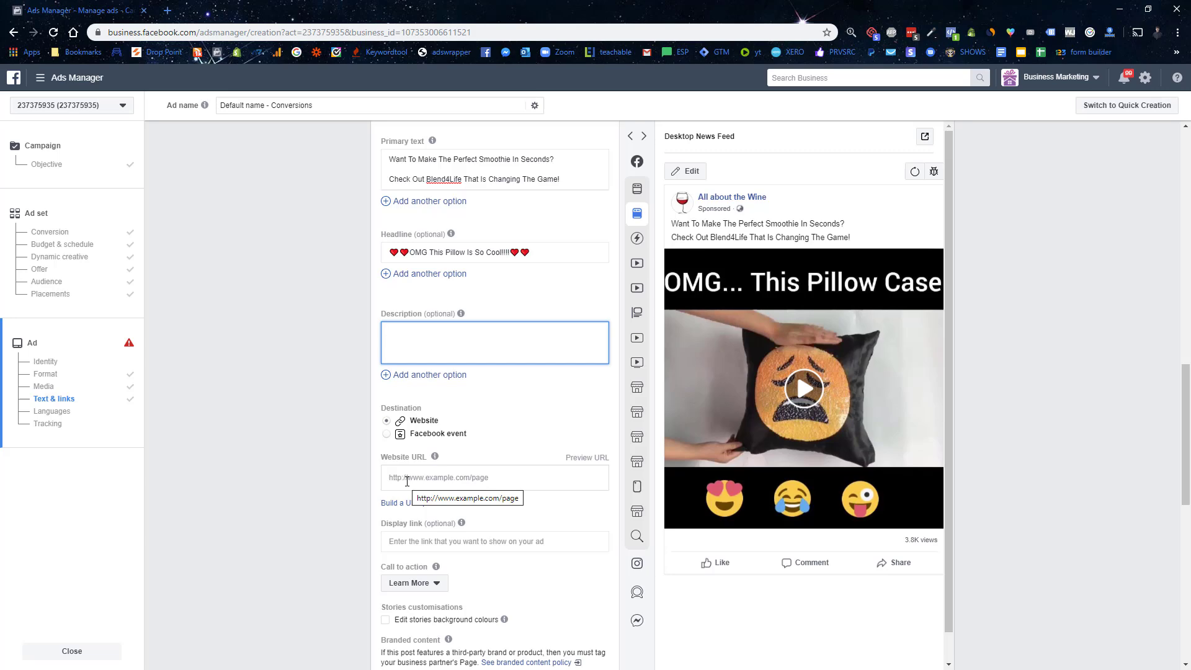
Step: Set the call to action to Shop Now and switch the preview to Mobile News Feed
{"action": "scroll", "coordinate": [407, 481], "scroll_direction": "down", "scroll_amount": 2}
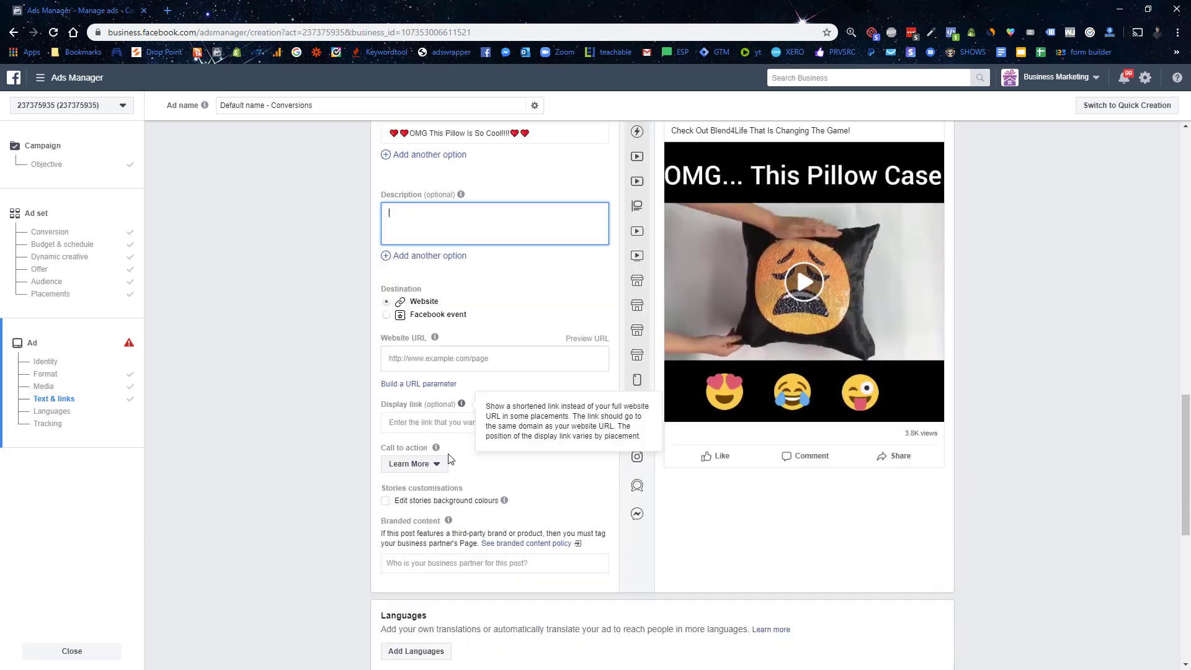
{"action": "left_click", "coordinate": [412, 417]}
{"action": "left_click", "coordinate": [412, 458]}
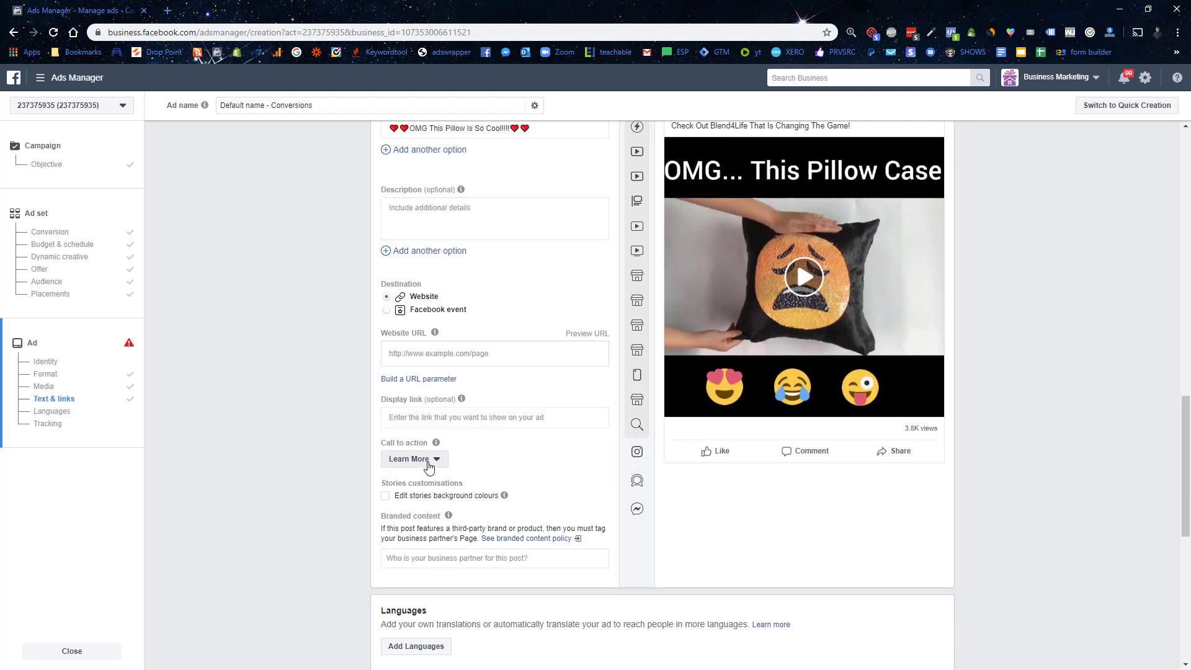
{"action": "scroll", "coordinate": [434, 541], "scroll_direction": "down", "scroll_amount": 3}
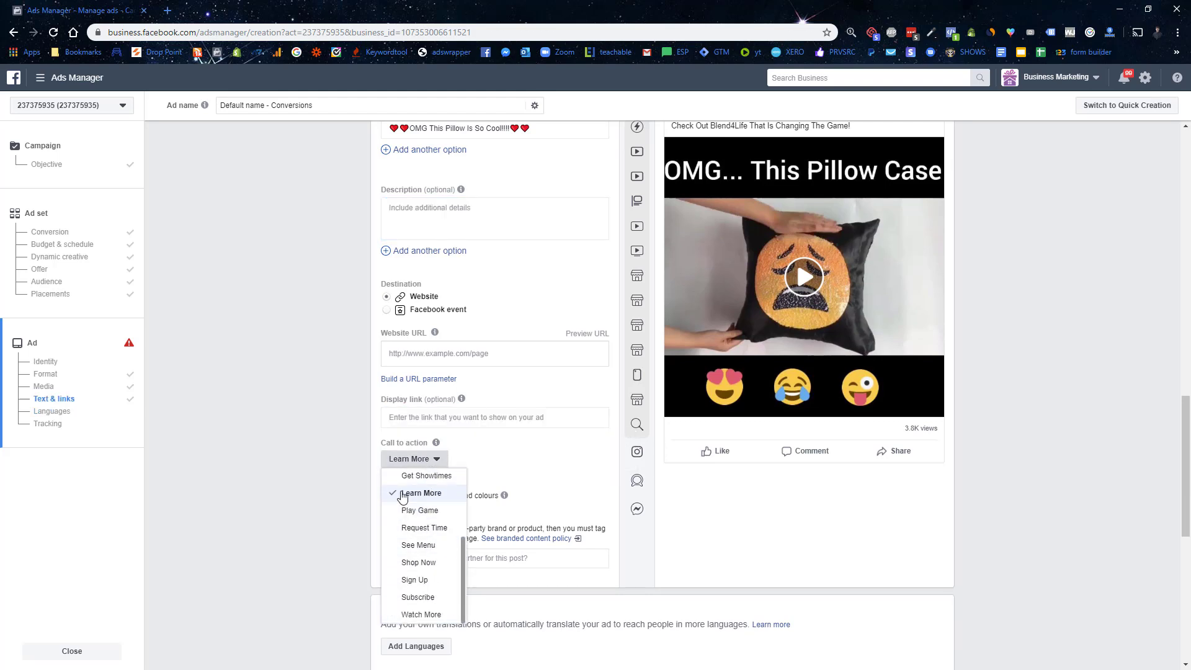
{"action": "left_click", "coordinate": [420, 570]}
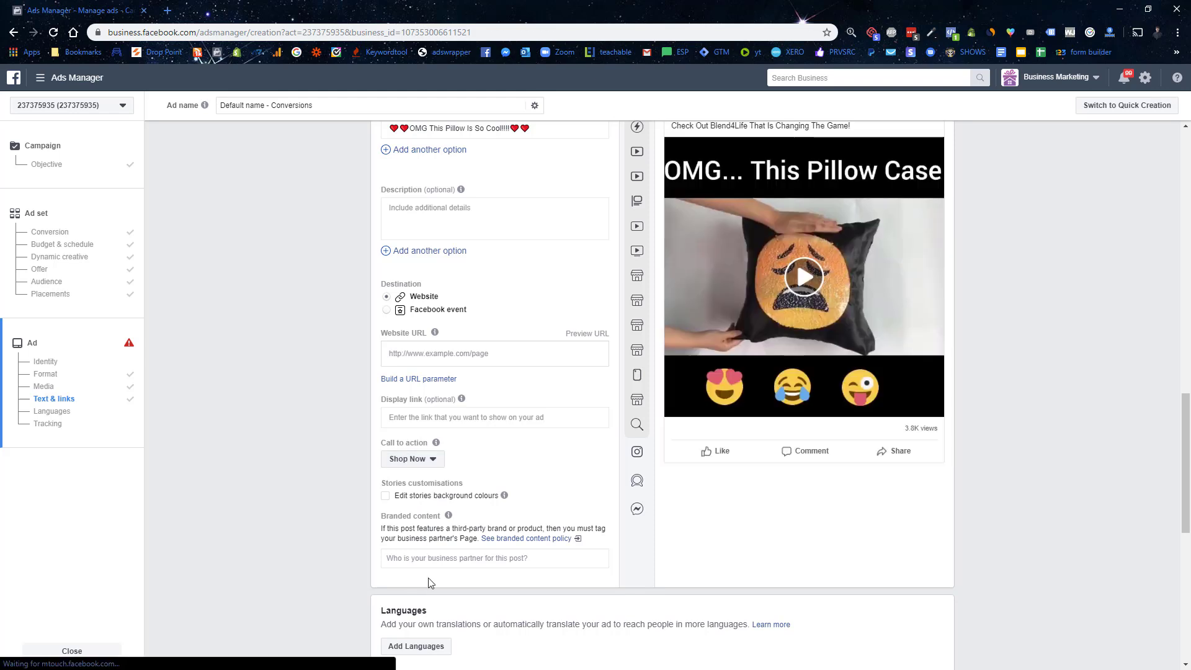
{"action": "mouse_move", "coordinate": [640, 222]}
{"action": "scroll", "coordinate": [640, 221], "scroll_direction": "up", "scroll_amount": 2}
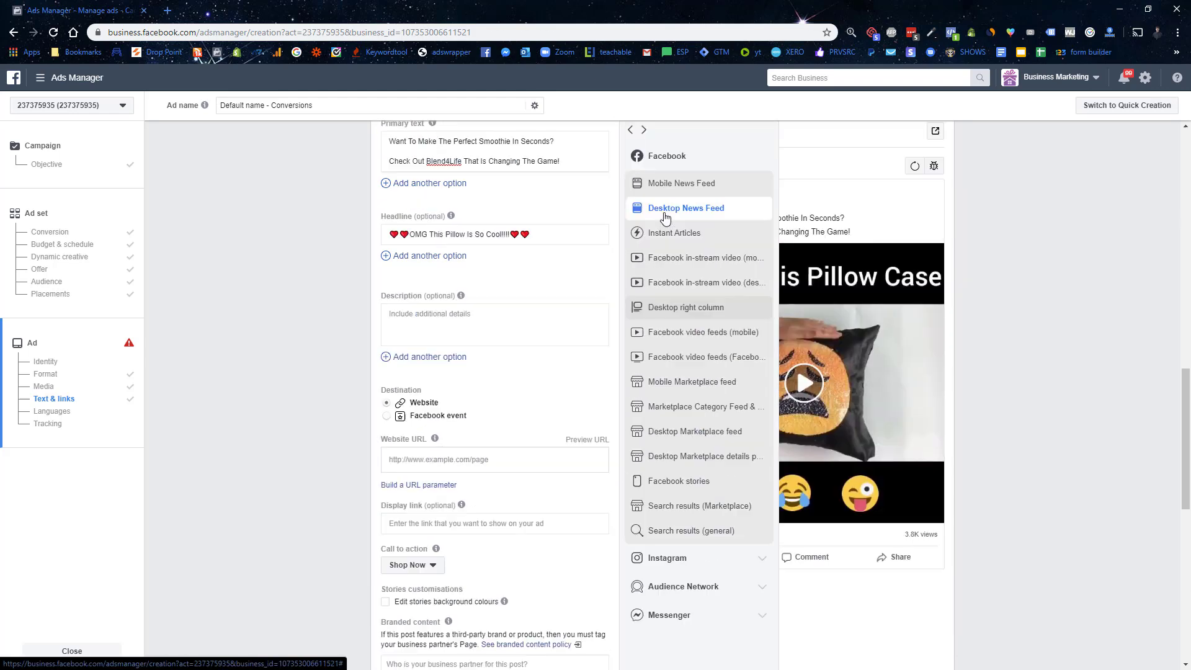
{"action": "left_click", "coordinate": [685, 197]}
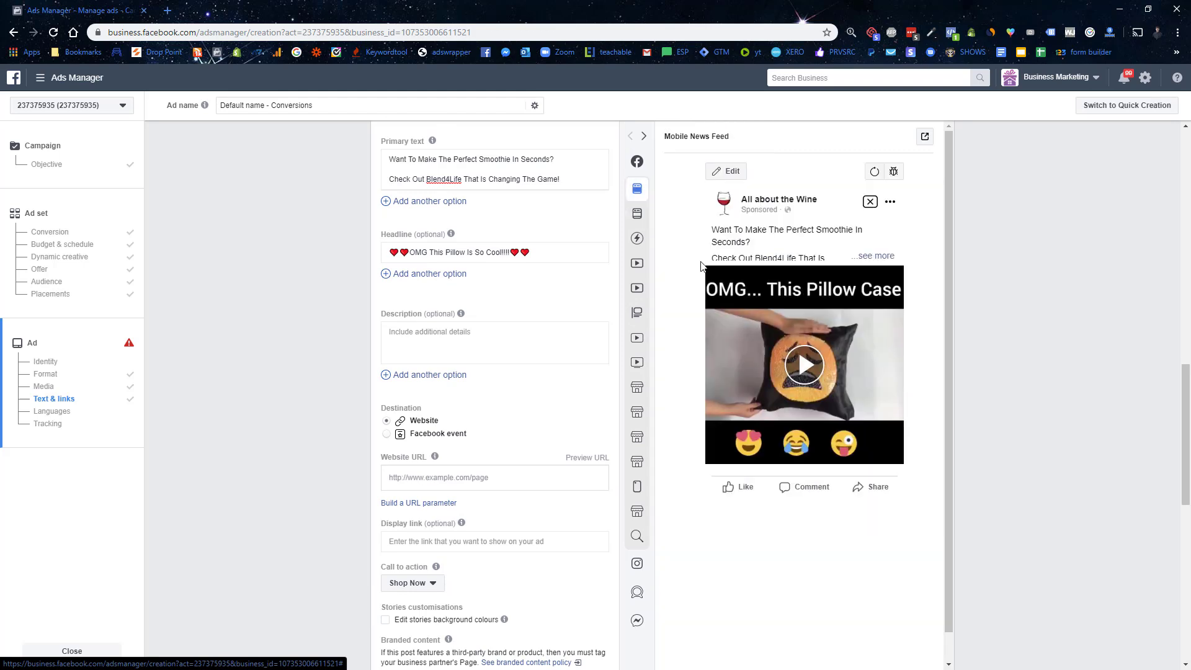
{"action": "mouse_move", "coordinate": [400, 535]}
{"action": "scroll", "coordinate": [230, 259], "scroll_direction": "down", "scroll_amount": 3}
{"action": "scroll", "coordinate": [258, 303], "scroll_direction": "up", "scroll_amount": 5}
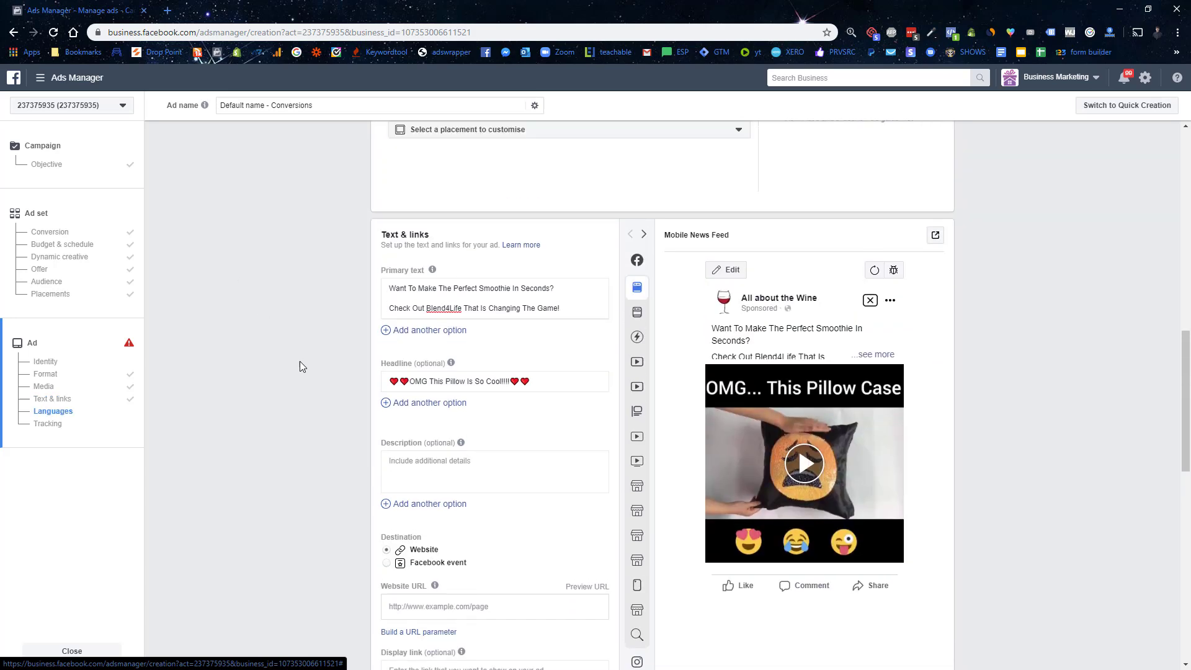
{"action": "scroll", "coordinate": [298, 362], "scroll_direction": "up", "scroll_amount": 3}
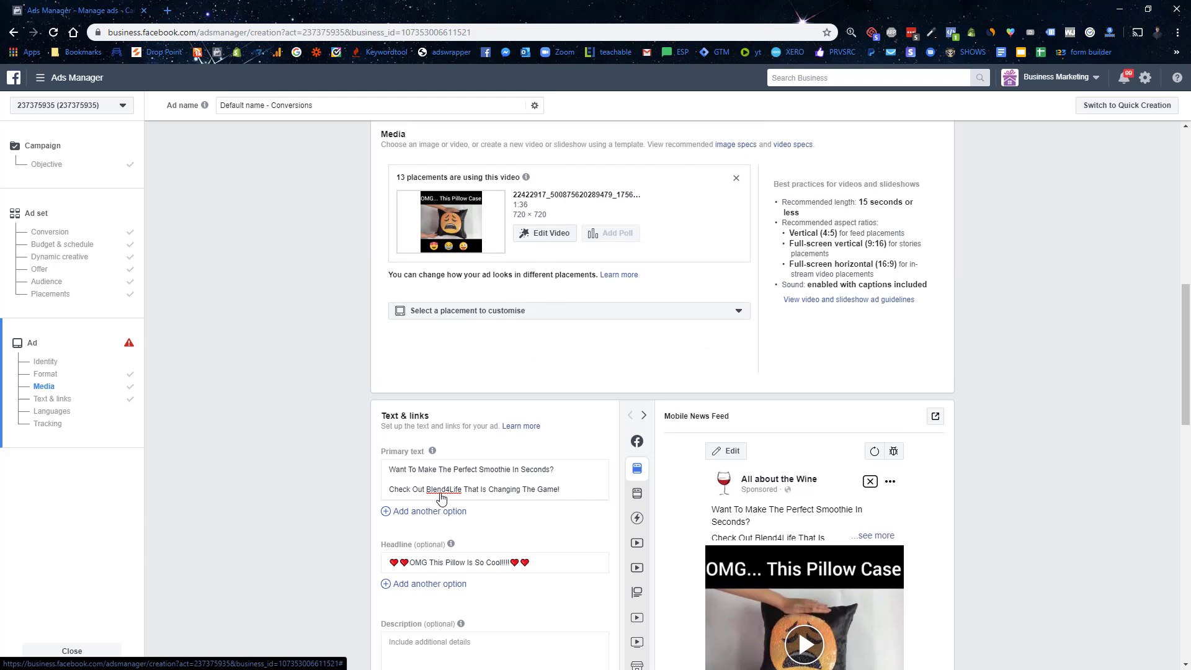
{"action": "scroll", "coordinate": [526, 469], "scroll_direction": "down", "scroll_amount": 2}
{"action": "scroll", "coordinate": [525, 469], "scroll_direction": "down", "scroll_amount": 3}
{"action": "left_click", "coordinate": [488, 481]}
{"action": "type", "text": "www.dogs.com"}
{"action": "key", "text": "Tab"}
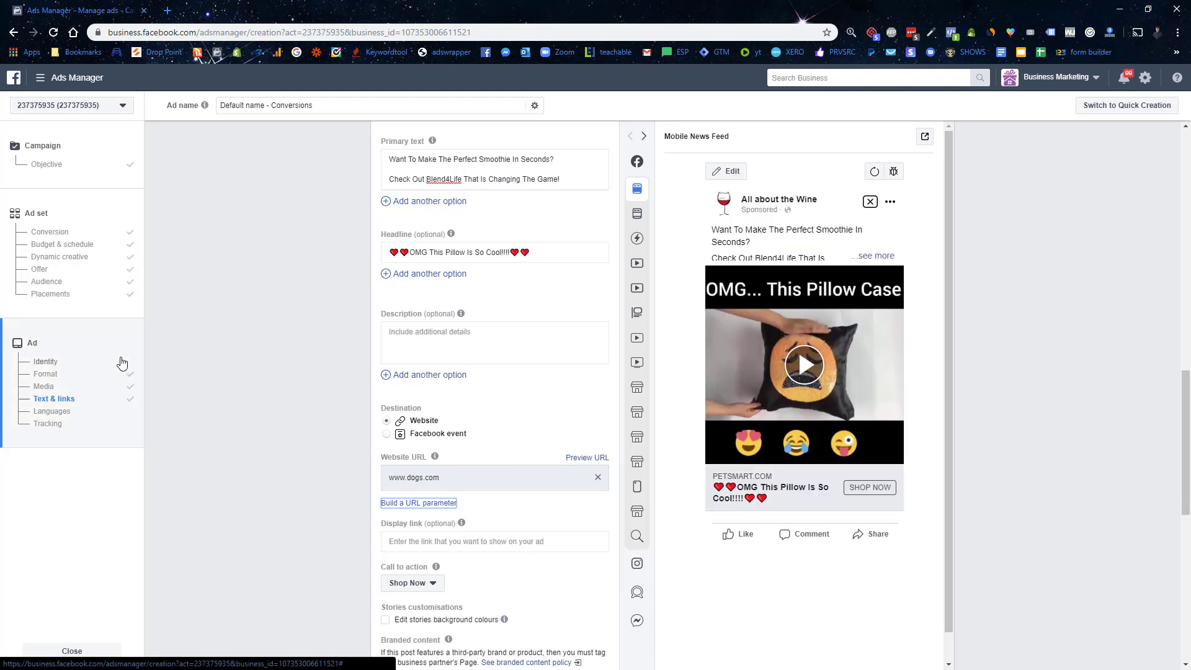
Step: Review the ad form down to the bottom and confirm the ad for publishing
{"action": "left_click", "coordinate": [51, 410]}
{"action": "scroll", "coordinate": [584, 581], "scroll_direction": "down", "scroll_amount": 2}
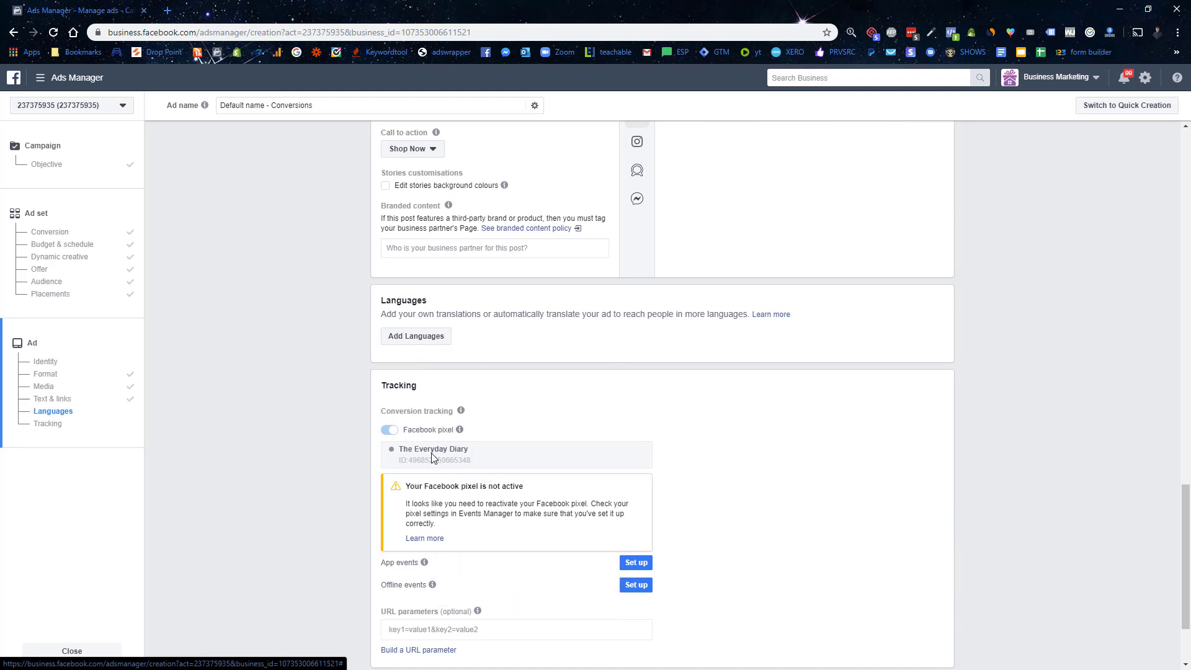
{"action": "scroll", "coordinate": [706, 527], "scroll_direction": "down", "scroll_amount": 2}
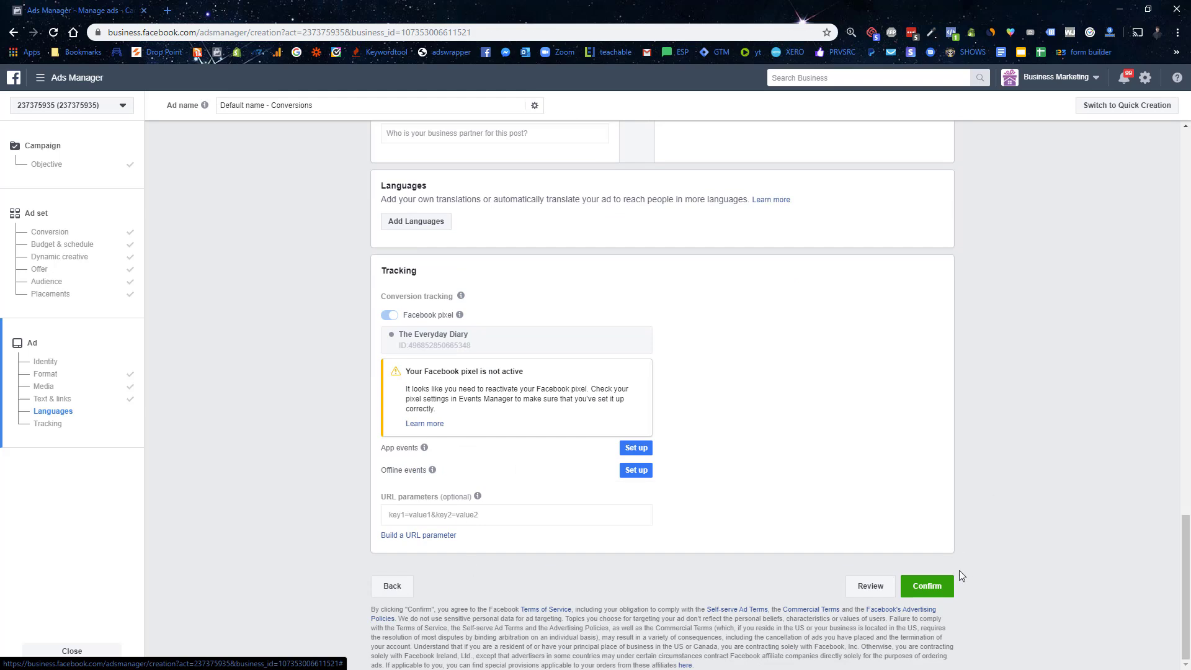
{"action": "left_click", "coordinate": [927, 587]}
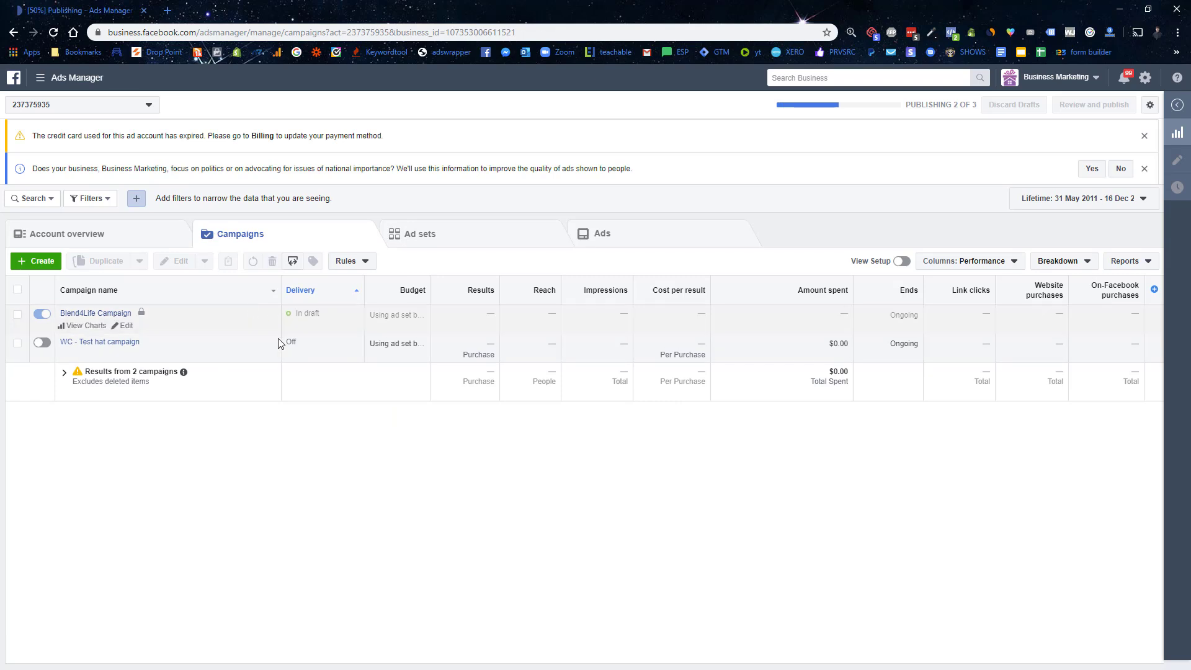
Step: Check the status of the Blend4Life Campaign's ad sets and the US,CA,GB - 25+ ad set's ads
{"action": "left_click_drag", "start_coordinate": [933, 104], "coordinate": [967, 104]}
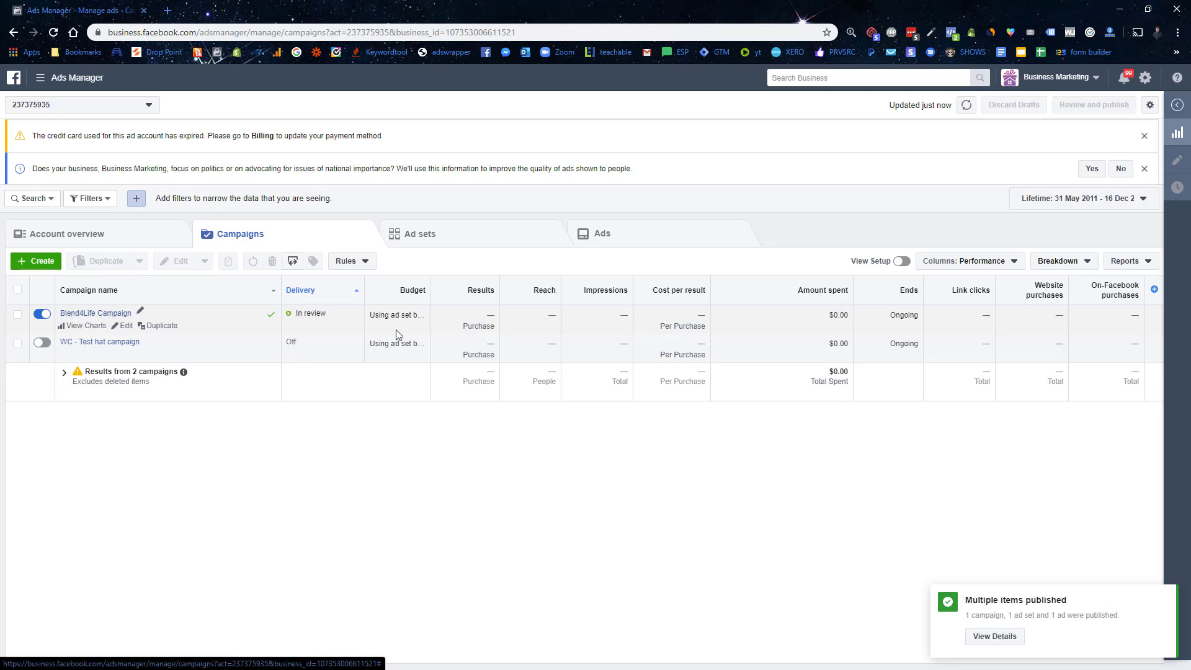
{"action": "left_click", "coordinate": [93, 313]}
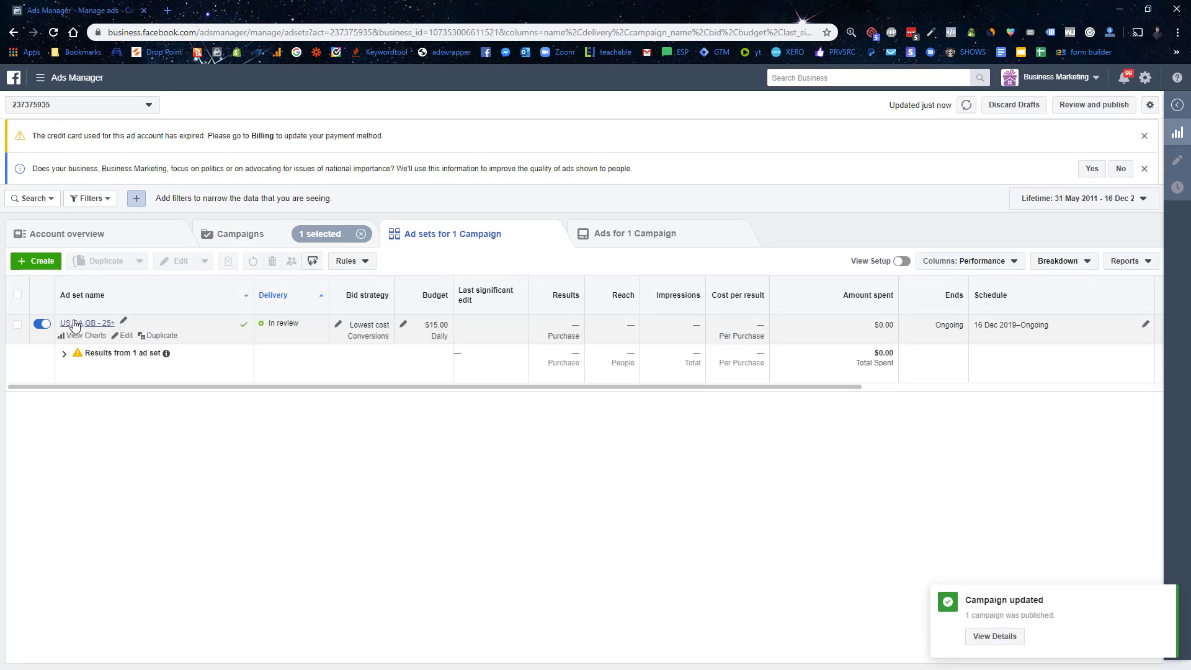
{"action": "left_click", "coordinate": [74, 322]}
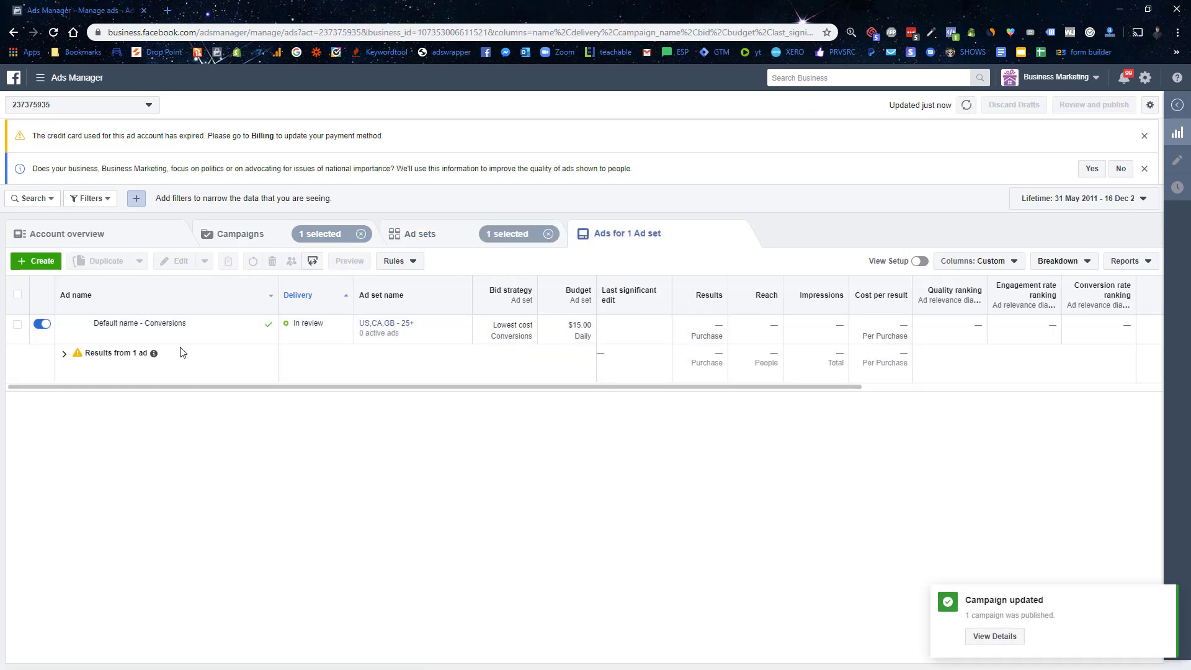
{"action": "left_click", "coordinate": [412, 235]}
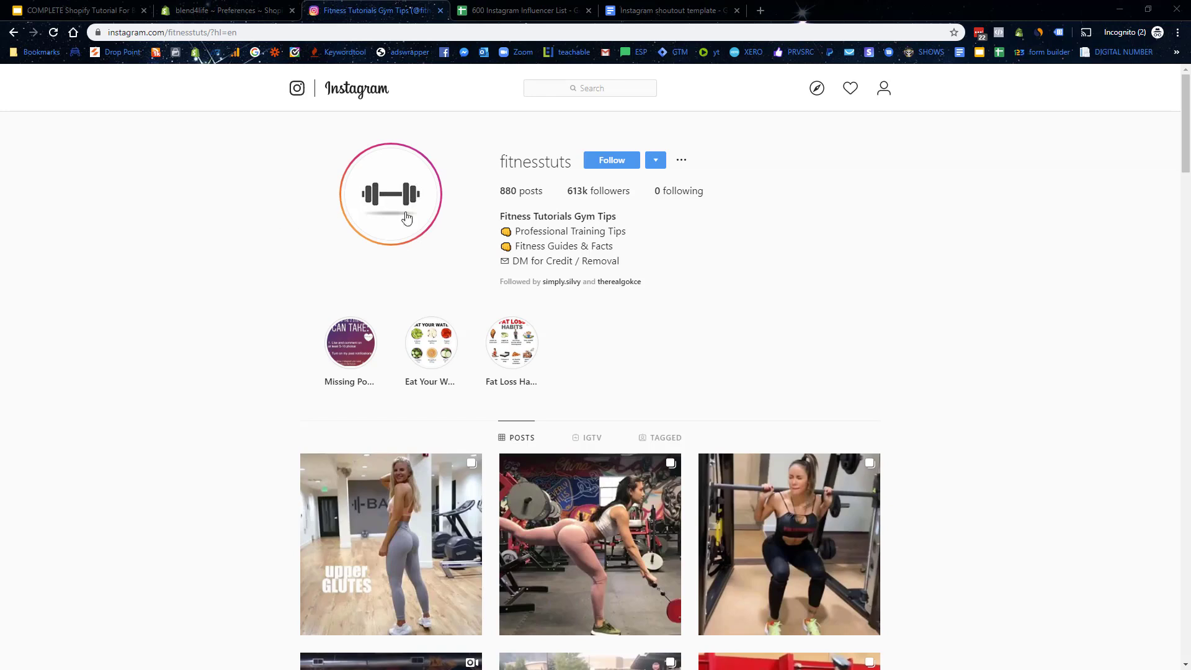
{"action": "left_click", "coordinate": [585, 82]}
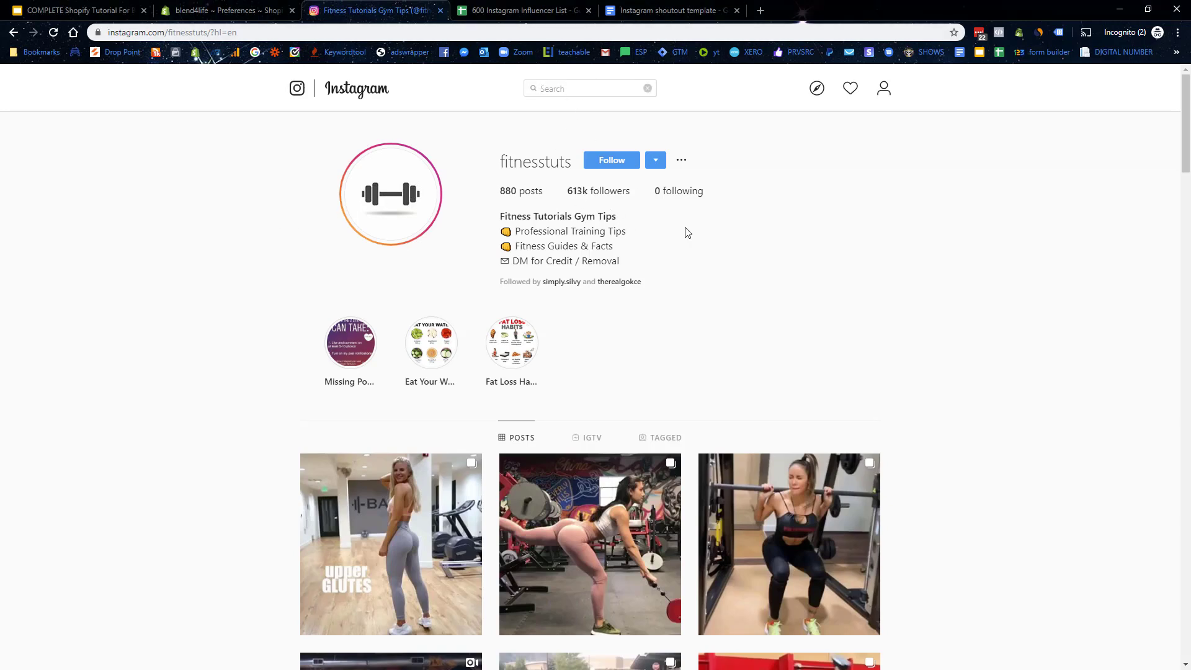
{"action": "scroll", "coordinate": [765, 271], "scroll_direction": "down", "scroll_amount": 5}
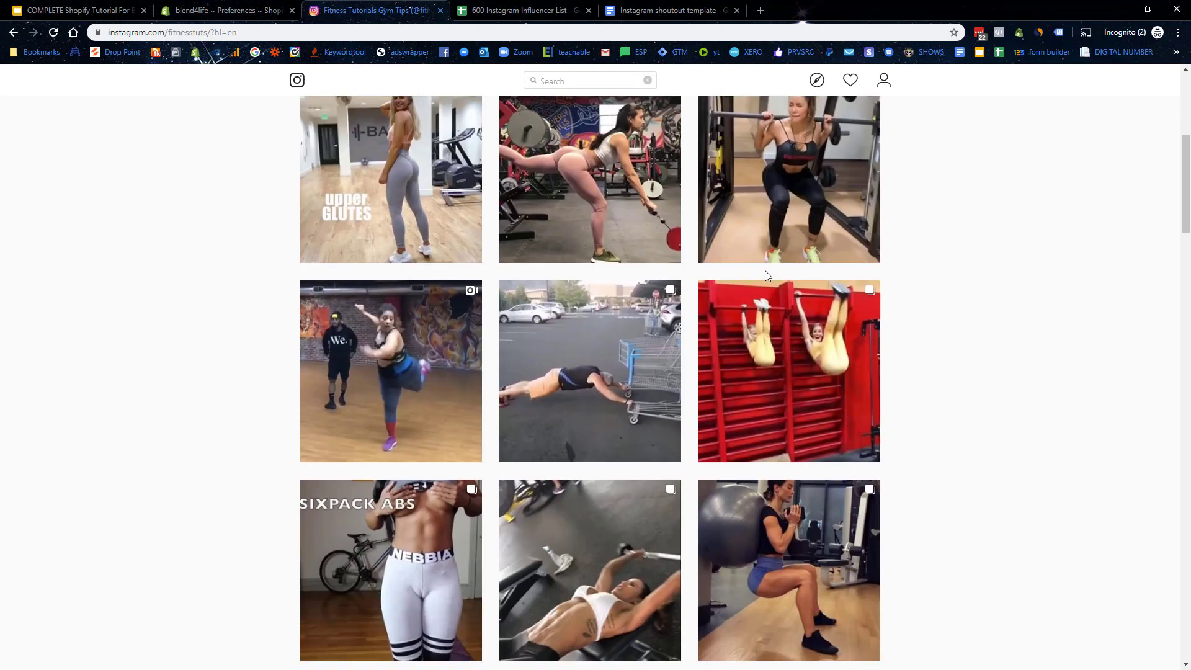
{"action": "scroll", "coordinate": [765, 277], "scroll_direction": "down", "scroll_amount": 13}
{"action": "scroll", "coordinate": [1005, 413], "scroll_direction": "up", "scroll_amount": 5}
{"action": "scroll", "coordinate": [1018, 426], "scroll_direction": "up", "scroll_amount": 13}
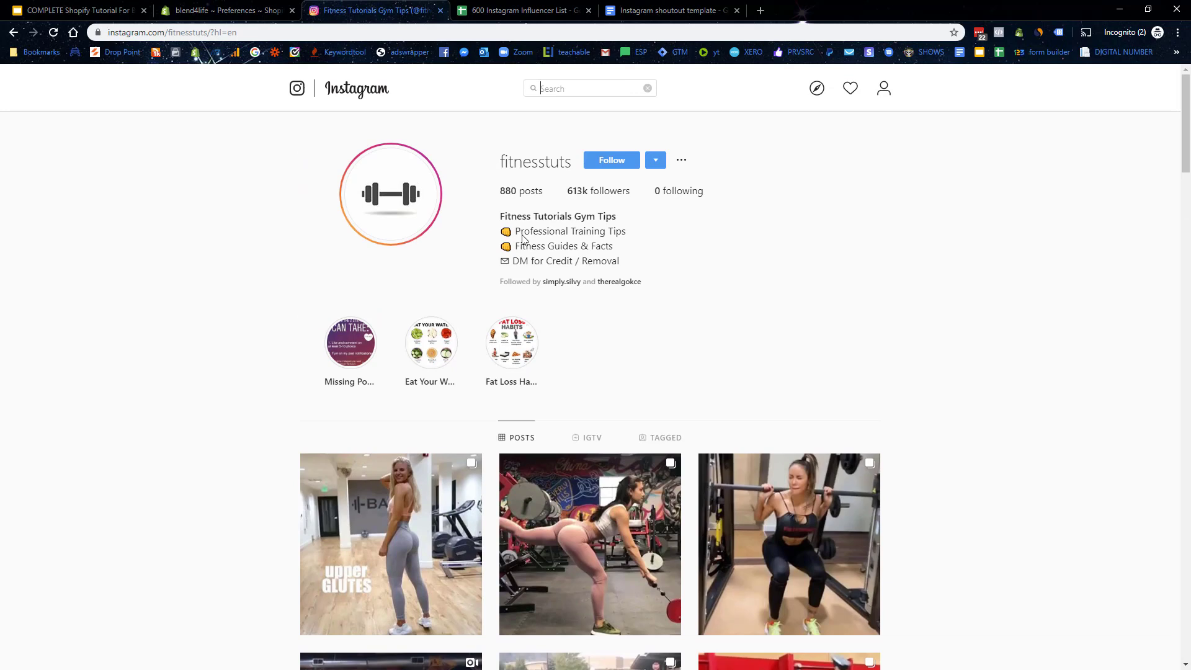
{"action": "left_click", "coordinate": [586, 264]}
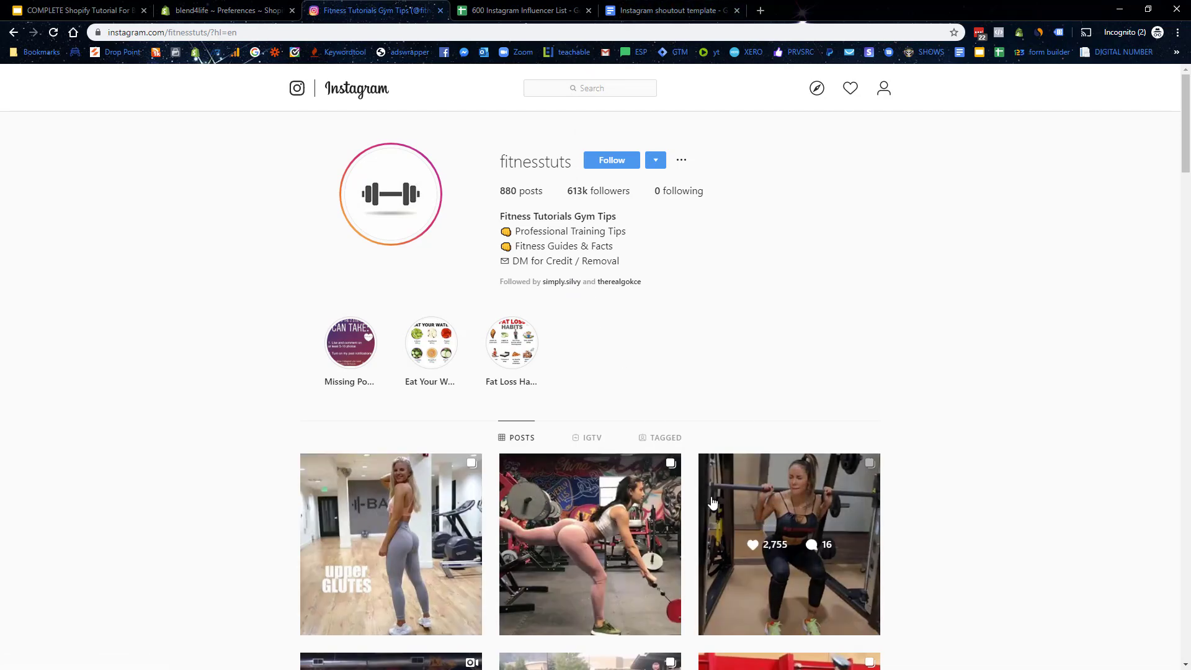
Step: Search Instagram for 'gym' and open the verified pilot fitness influencer's profile
{"action": "left_click", "coordinate": [602, 87]}
{"action": "type", "text": "gym"}
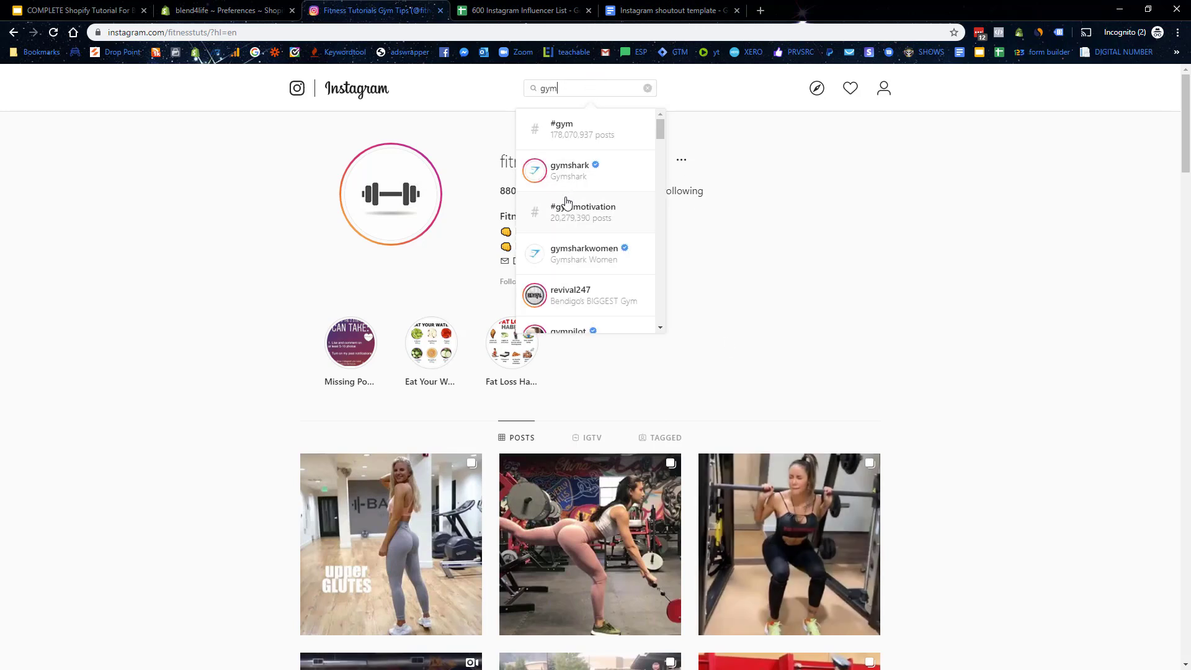
{"action": "scroll", "coordinate": [585, 246], "scroll_direction": "down", "scroll_amount": 1}
{"action": "scroll", "coordinate": [608, 264], "scroll_direction": "down", "scroll_amount": 1}
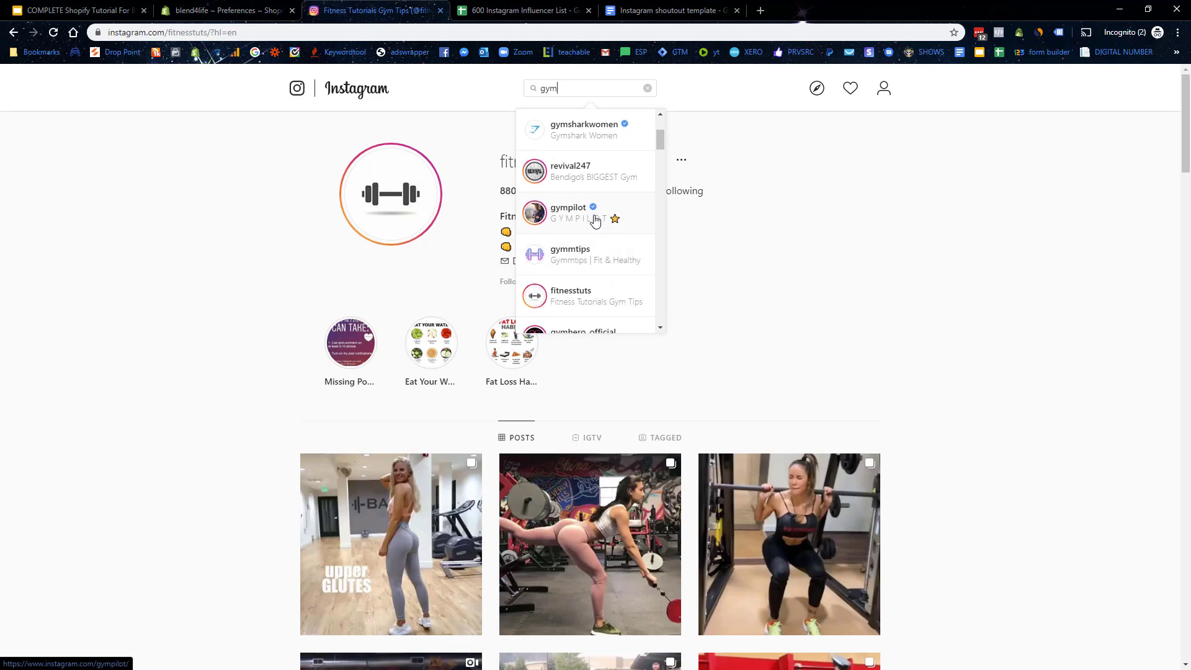
{"action": "left_click", "coordinate": [574, 216]}
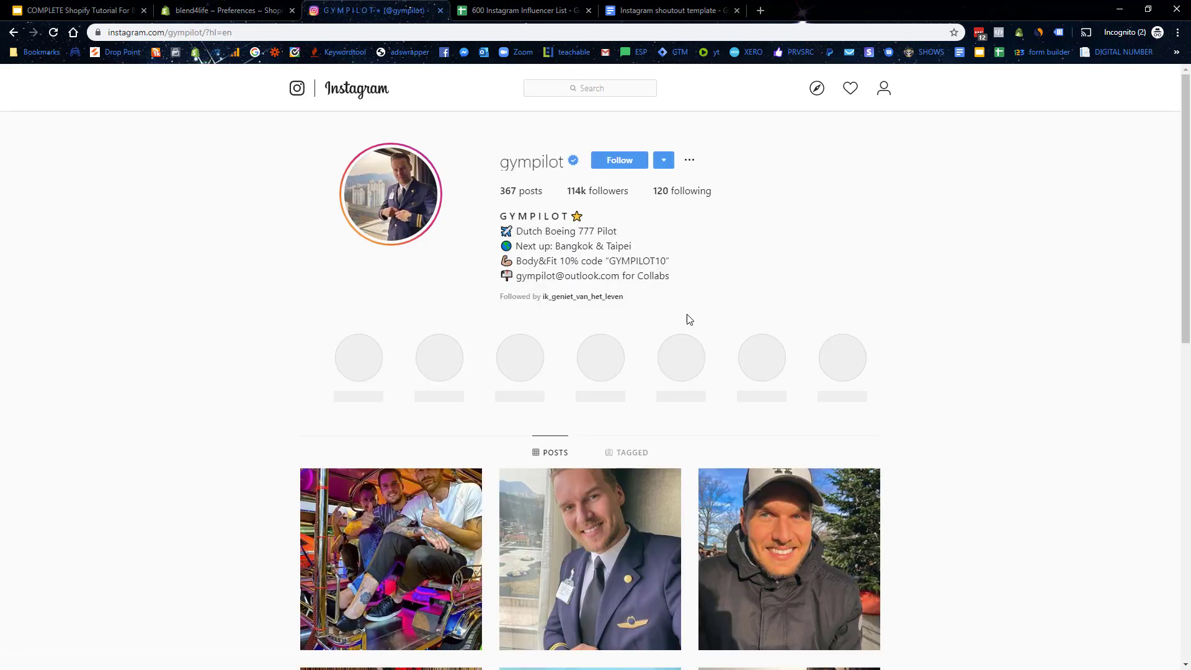
Step: Select the collaboration email and discount code lines in the influencer's bio
{"action": "left_click_drag", "start_coordinate": [526, 275], "coordinate": [600, 276]}
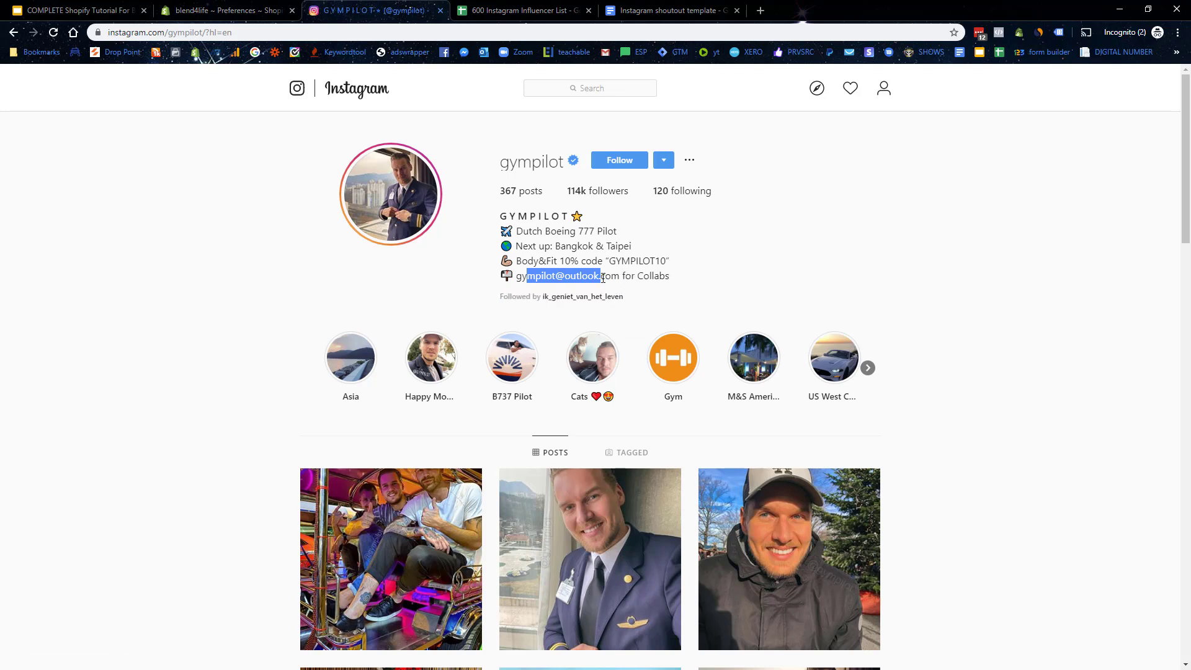
{"action": "scroll", "coordinate": [745, 269], "scroll_direction": "down", "scroll_amount": 1}
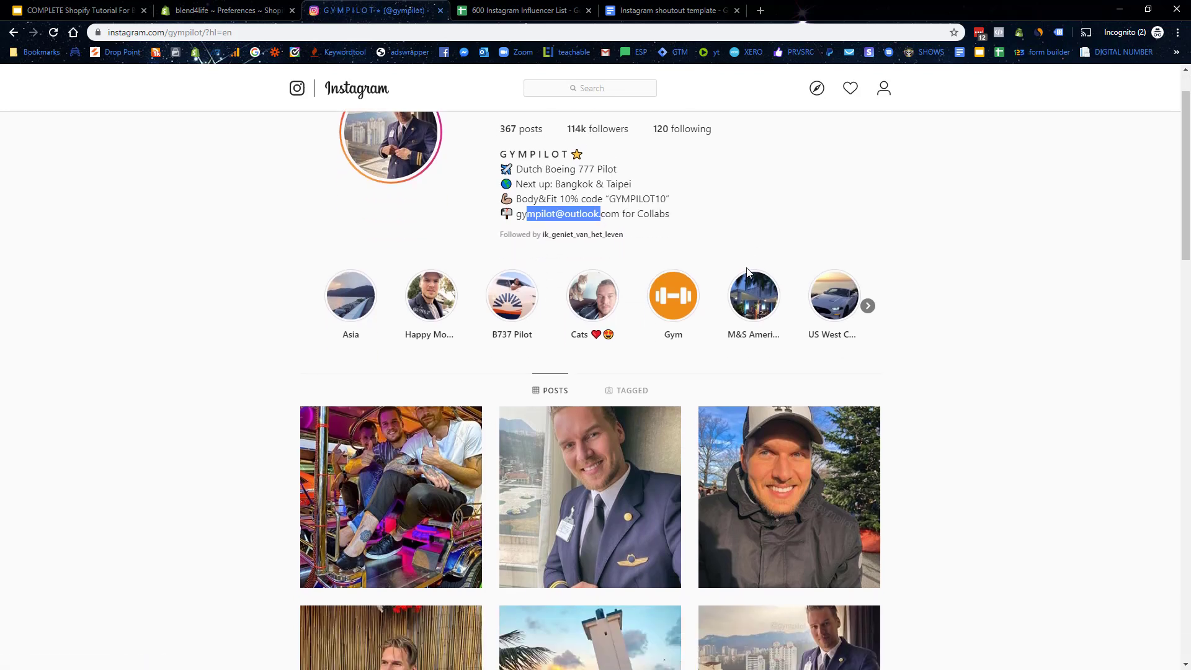
{"action": "scroll", "coordinate": [682, 251], "scroll_direction": "up", "scroll_amount": 1}
{"action": "left_click_drag", "start_coordinate": [528, 260], "coordinate": [672, 261]}
{"action": "left_click_drag", "start_coordinate": [535, 277], "coordinate": [615, 279]}
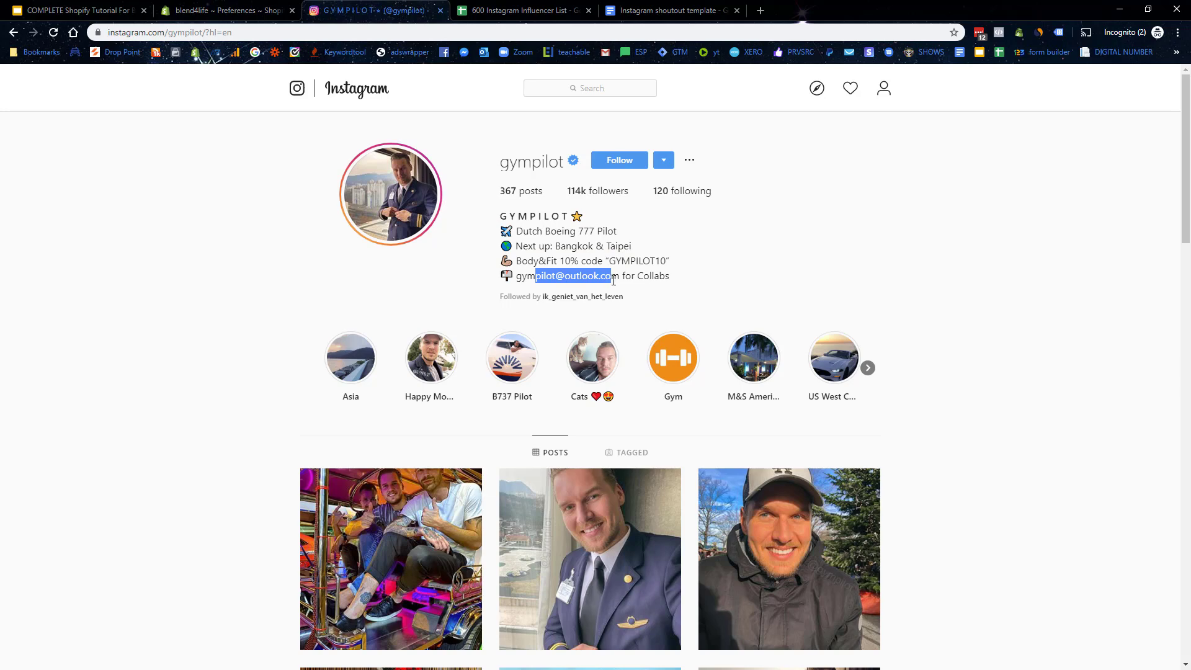
Step: Scroll through the influencer's posts to review their content
{"action": "scroll", "coordinate": [611, 283], "scroll_direction": "down", "scroll_amount": 4}
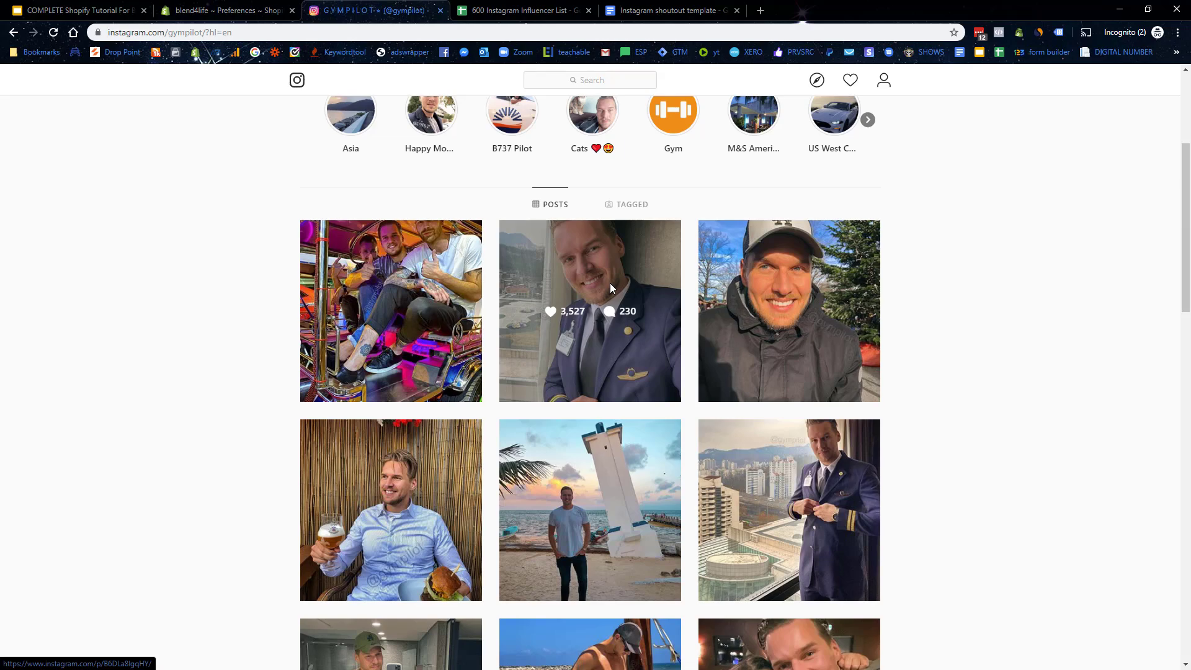
{"action": "scroll", "coordinate": [609, 287], "scroll_direction": "down", "scroll_amount": 4}
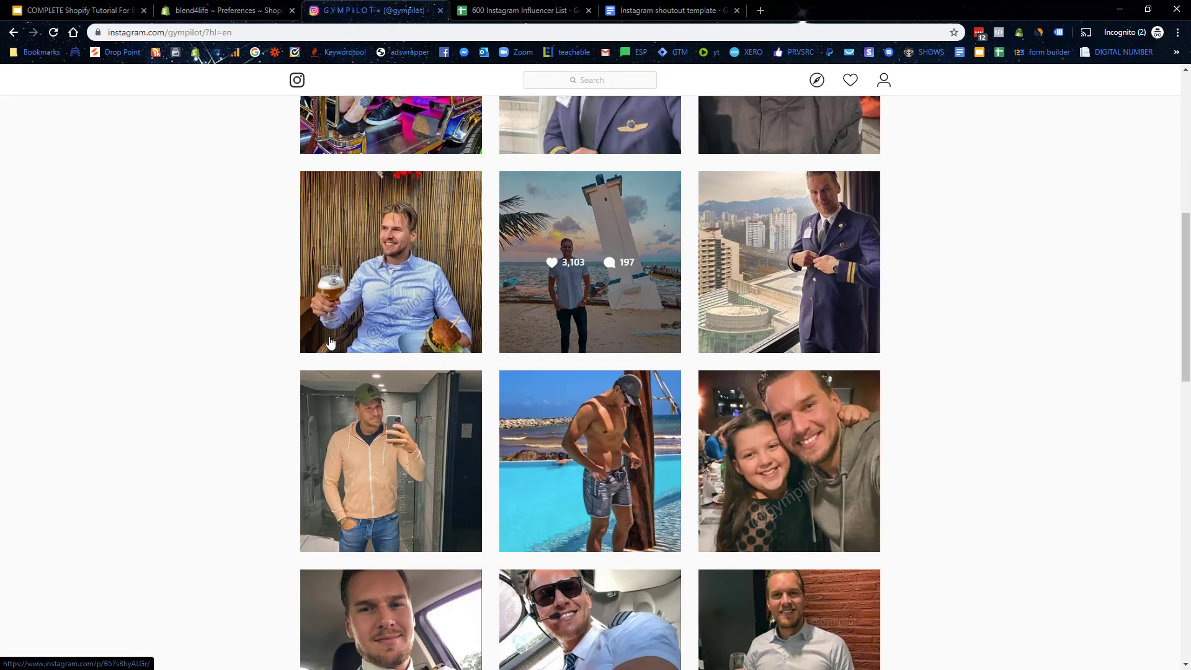
{"action": "scroll", "coordinate": [182, 346], "scroll_direction": "down", "scroll_amount": 4}
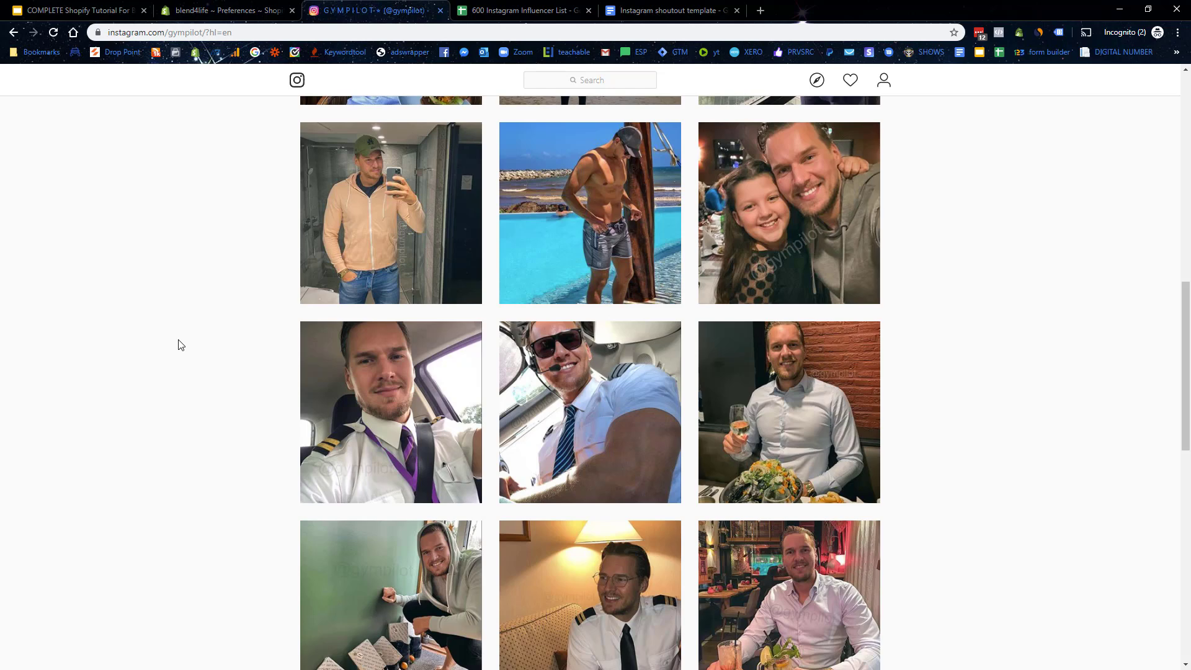
{"action": "scroll", "coordinate": [182, 345], "scroll_direction": "down", "scroll_amount": 3}
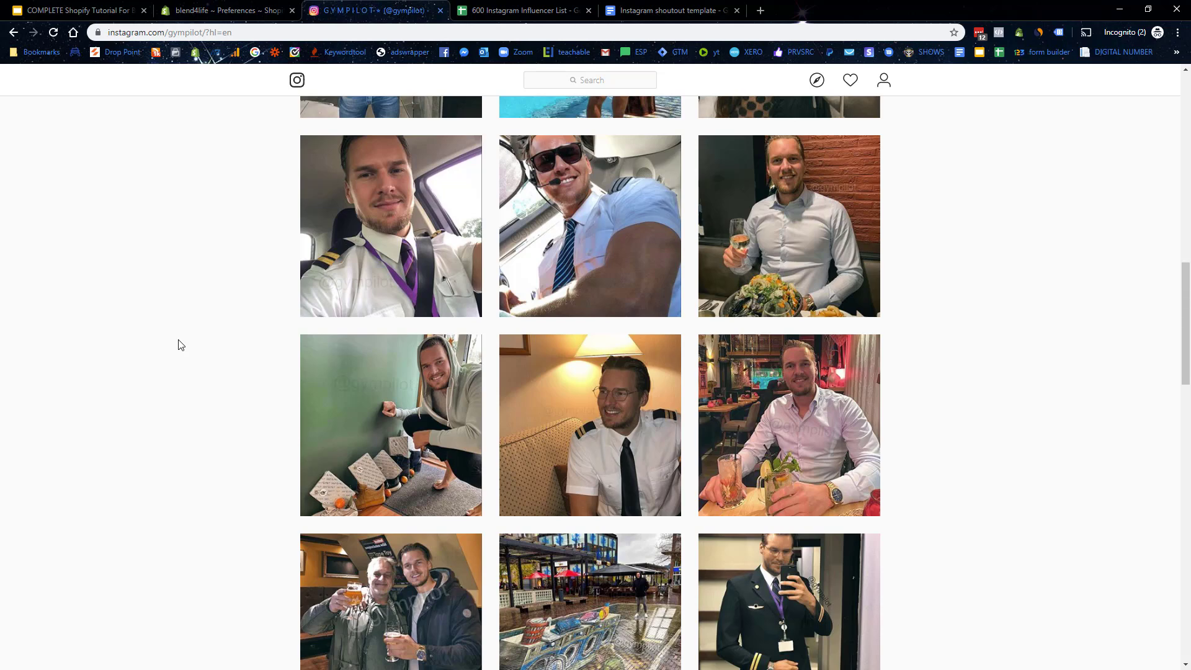
{"action": "scroll", "coordinate": [181, 345], "scroll_direction": "down", "scroll_amount": 2}
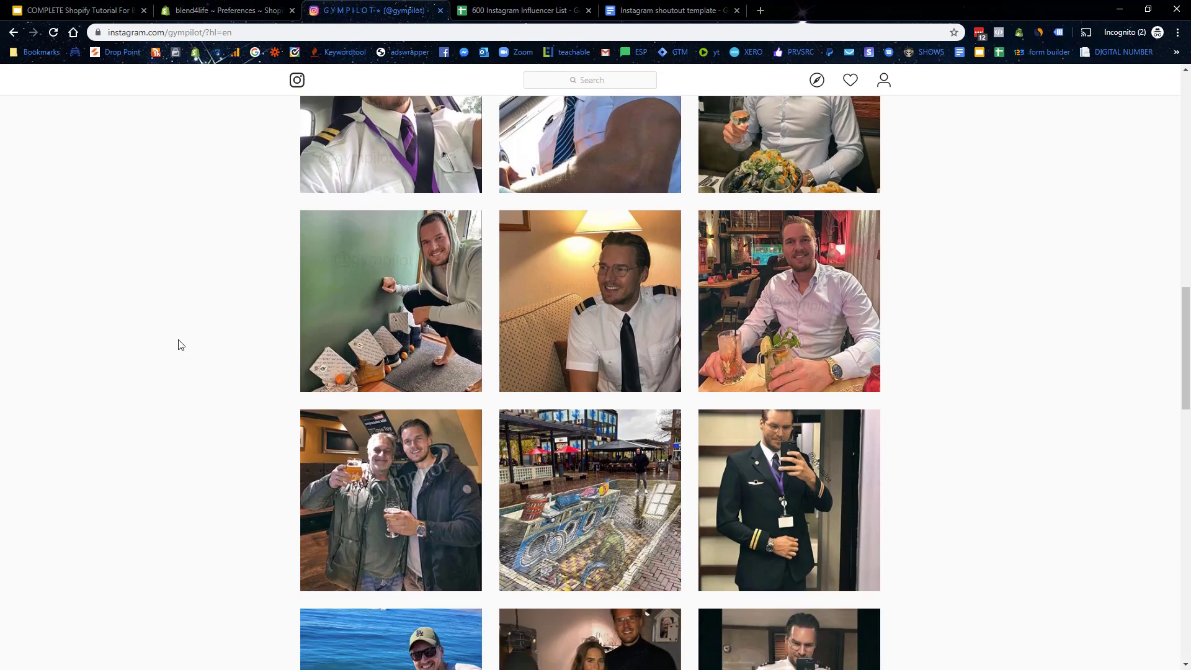
{"action": "scroll", "coordinate": [180, 345], "scroll_direction": "down", "scroll_amount": 3}
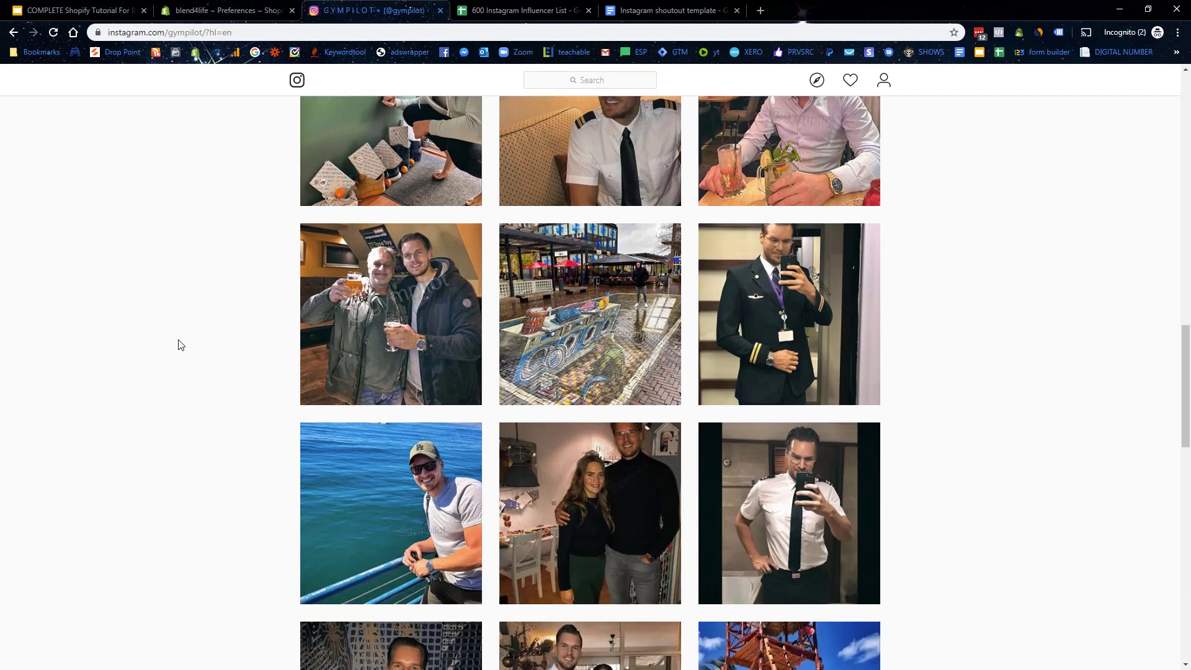
{"action": "scroll", "coordinate": [181, 351], "scroll_direction": "up", "scroll_amount": 18}
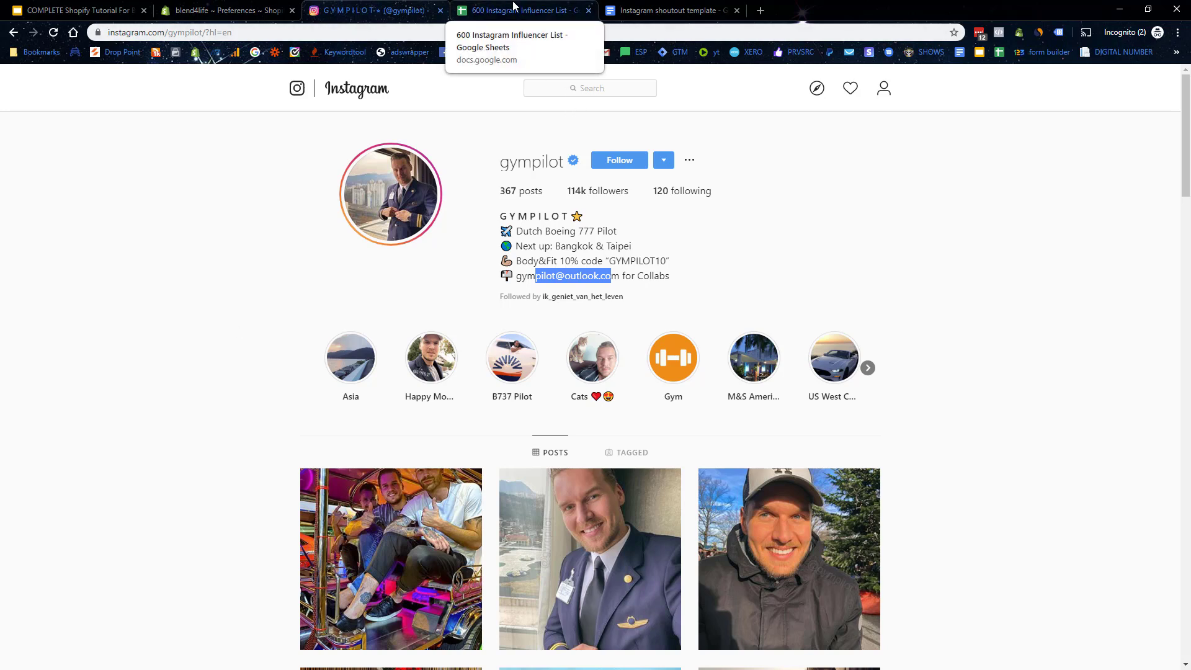
{"action": "left_click", "coordinate": [514, 8]}
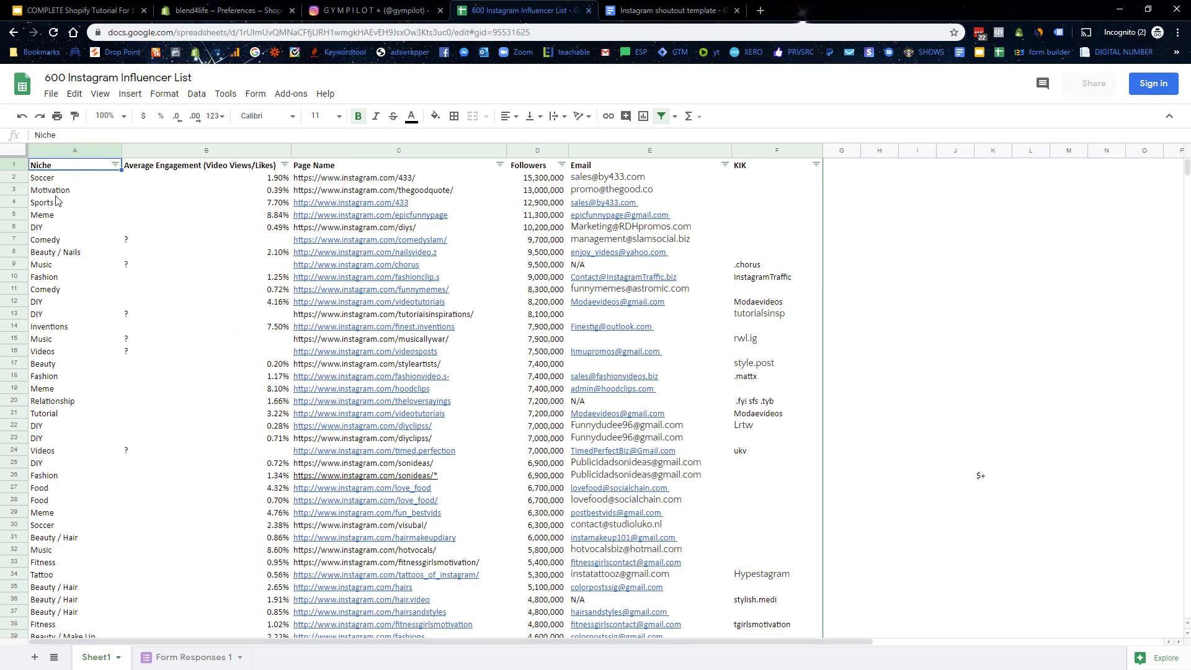
Step: Browse the niche entries Meme, Animals, Interior Design / Home and Sports, and the tattoos_of_instagram link
{"action": "scroll", "coordinate": [242, 285], "scroll_direction": "down", "scroll_amount": 5}
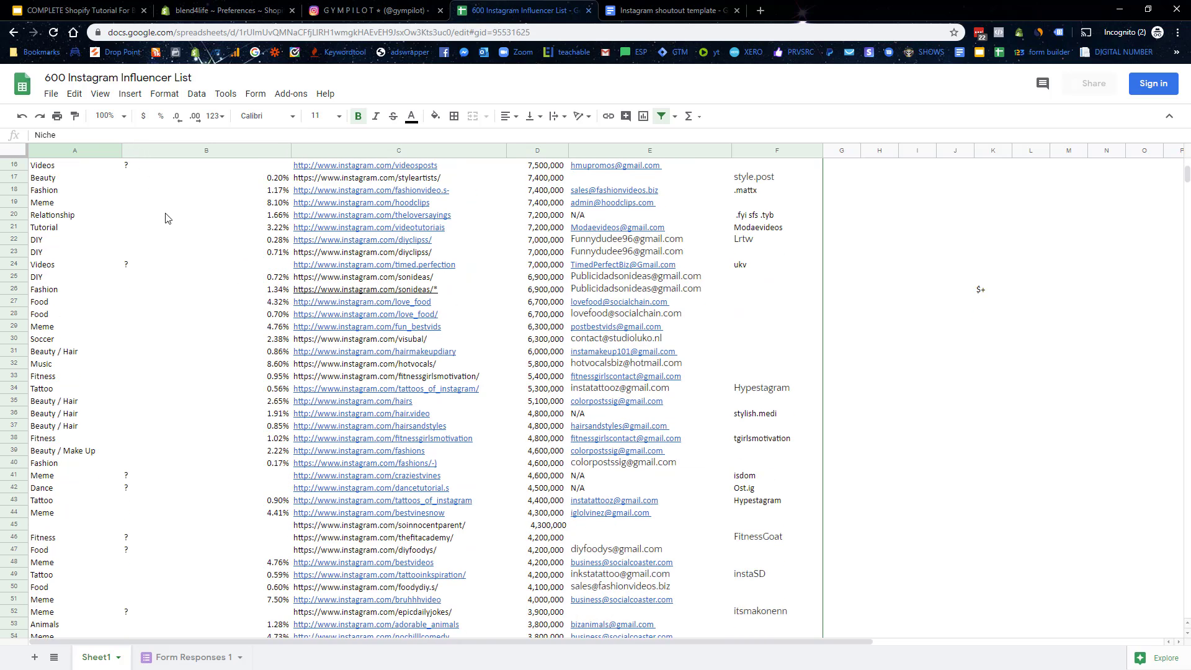
{"action": "scroll", "coordinate": [106, 226], "scroll_direction": "up", "scroll_amount": 5}
{"action": "scroll", "coordinate": [99, 230], "scroll_direction": "down", "scroll_amount": 13}
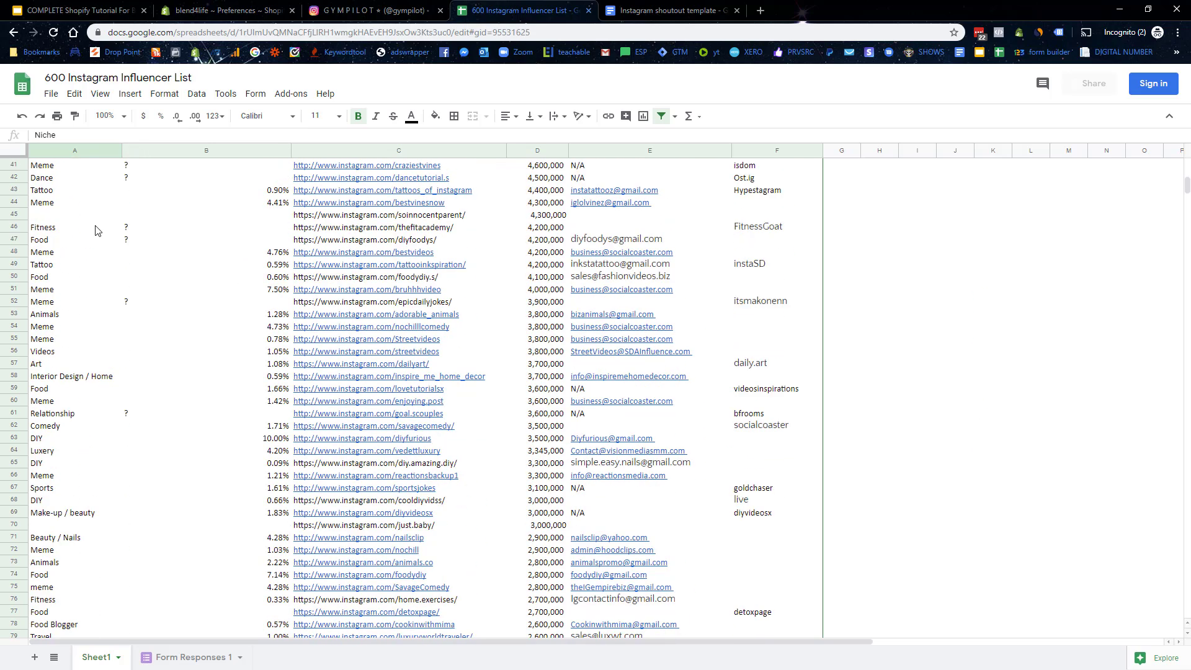
{"action": "left_click", "coordinate": [55, 255]}
{"action": "left_click", "coordinate": [50, 266]}
{"action": "left_click", "coordinate": [46, 277]}
{"action": "left_click", "coordinate": [56, 315]}
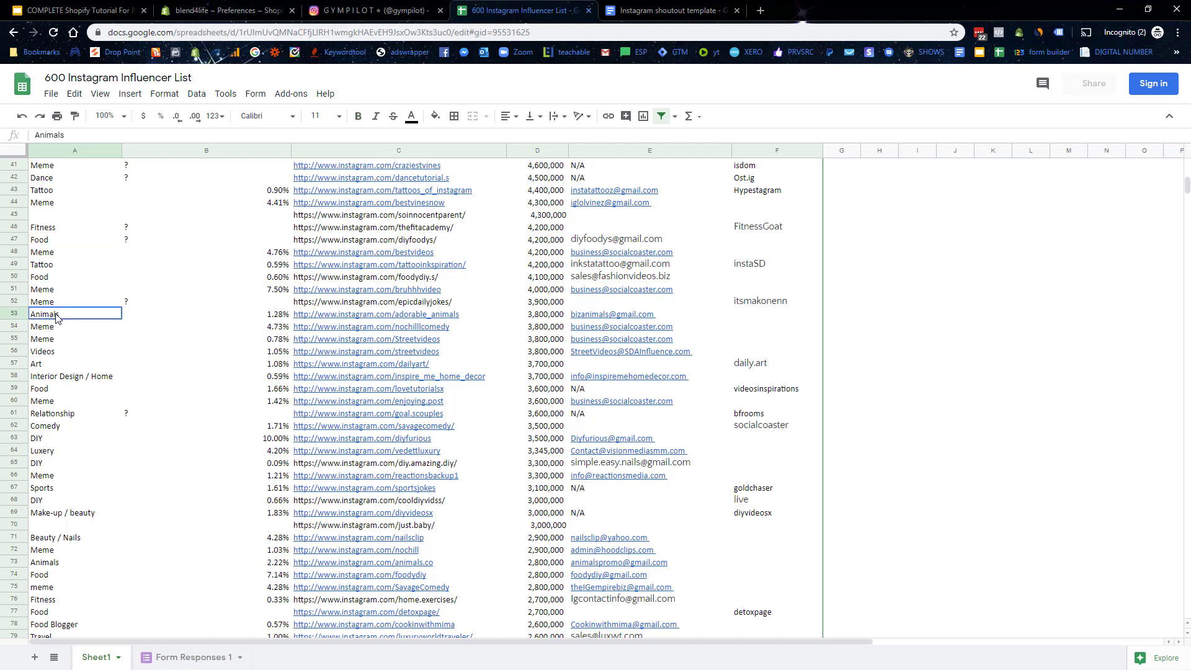
{"action": "left_click", "coordinate": [93, 377]}
{"action": "scroll", "coordinate": [93, 453], "scroll_direction": "down", "scroll_amount": 1}
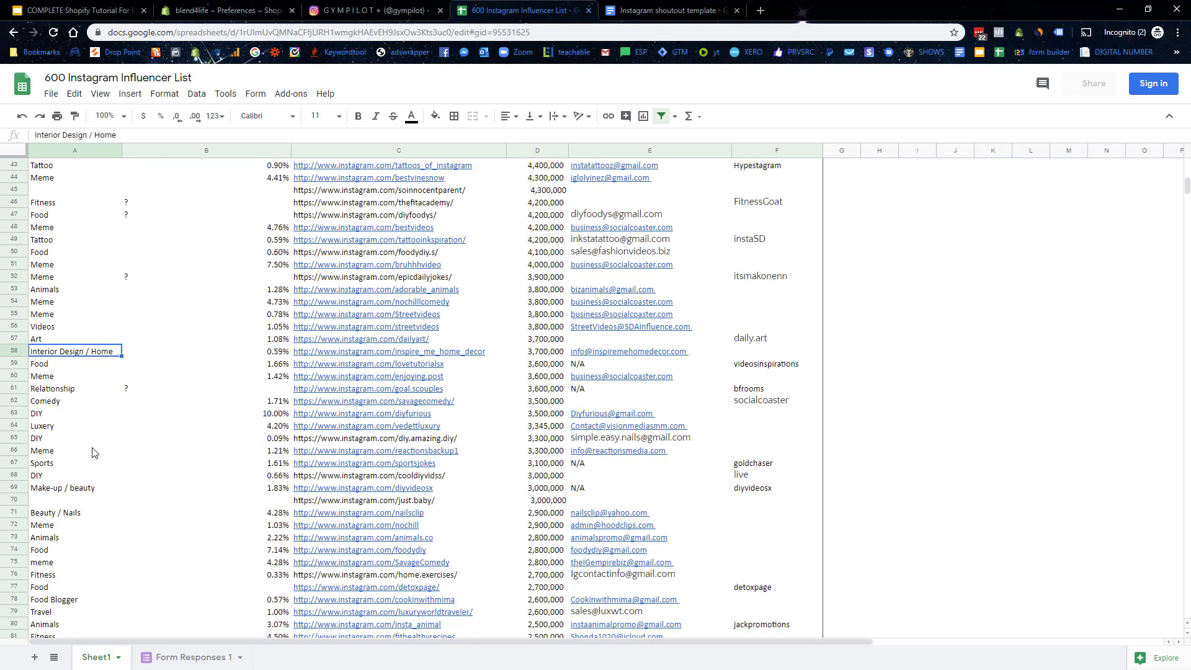
{"action": "scroll", "coordinate": [92, 454], "scroll_direction": "down", "scroll_amount": 1}
{"action": "left_click", "coordinate": [63, 402]}
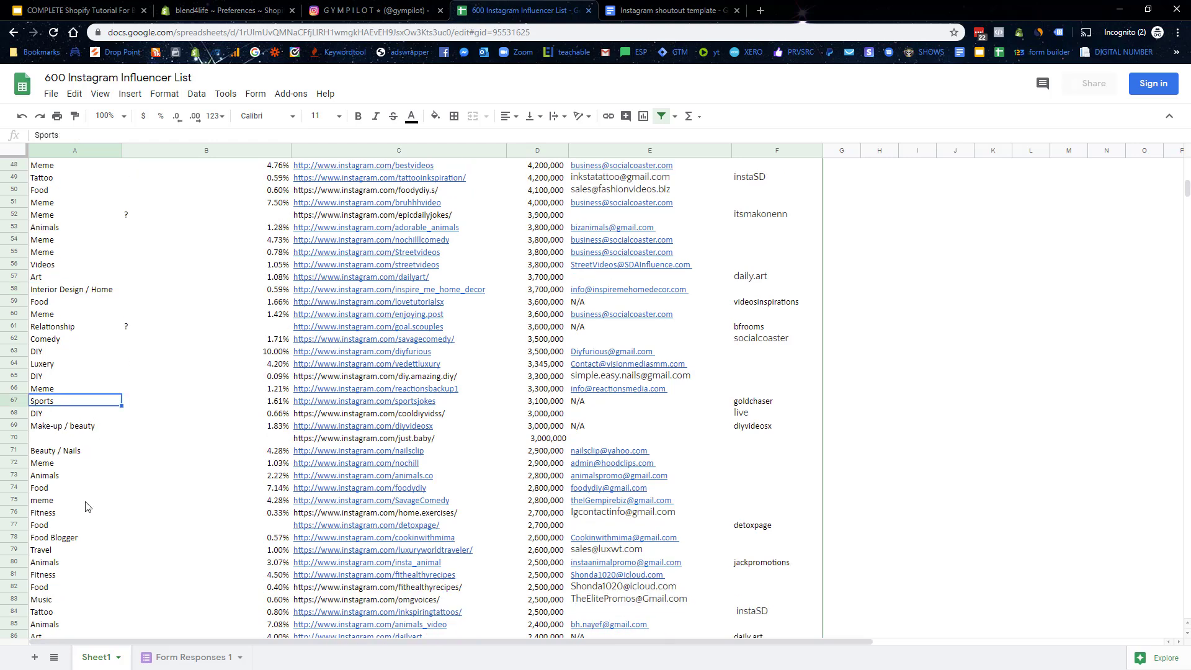
{"action": "scroll", "coordinate": [85, 507], "scroll_direction": "down", "scroll_amount": 1}
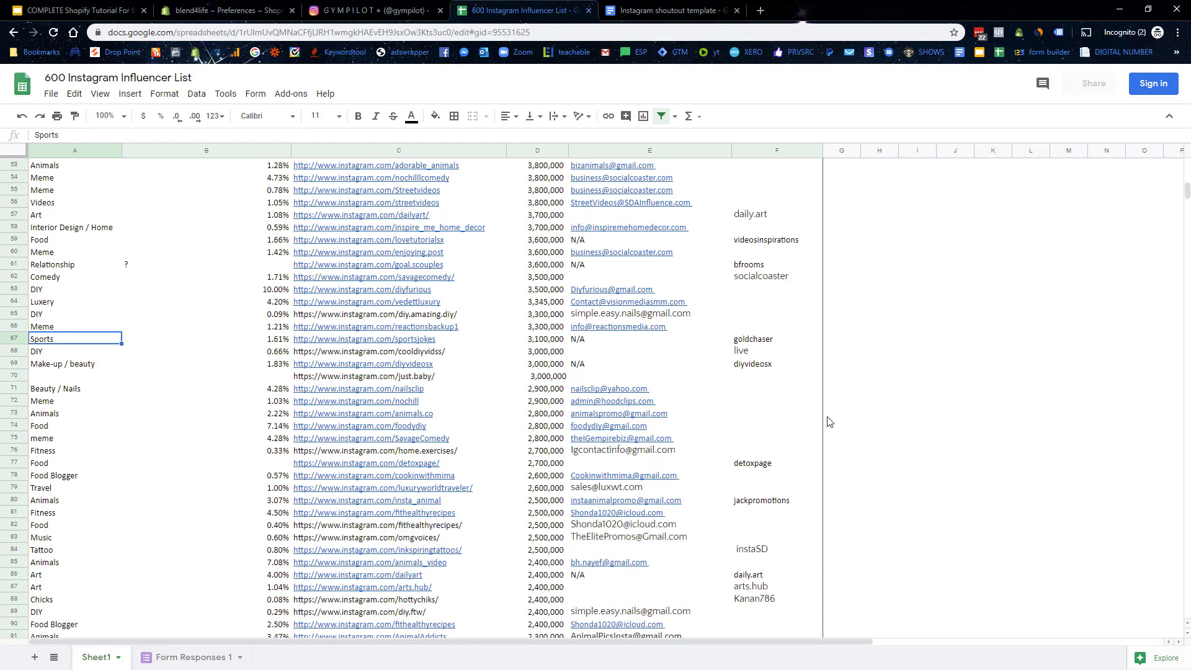
{"action": "scroll", "coordinate": [740, 434], "scroll_direction": "up", "scroll_amount": 3}
{"action": "scroll", "coordinate": [739, 434], "scroll_direction": "up", "scroll_amount": 3}
{"action": "left_click", "coordinate": [412, 315]}
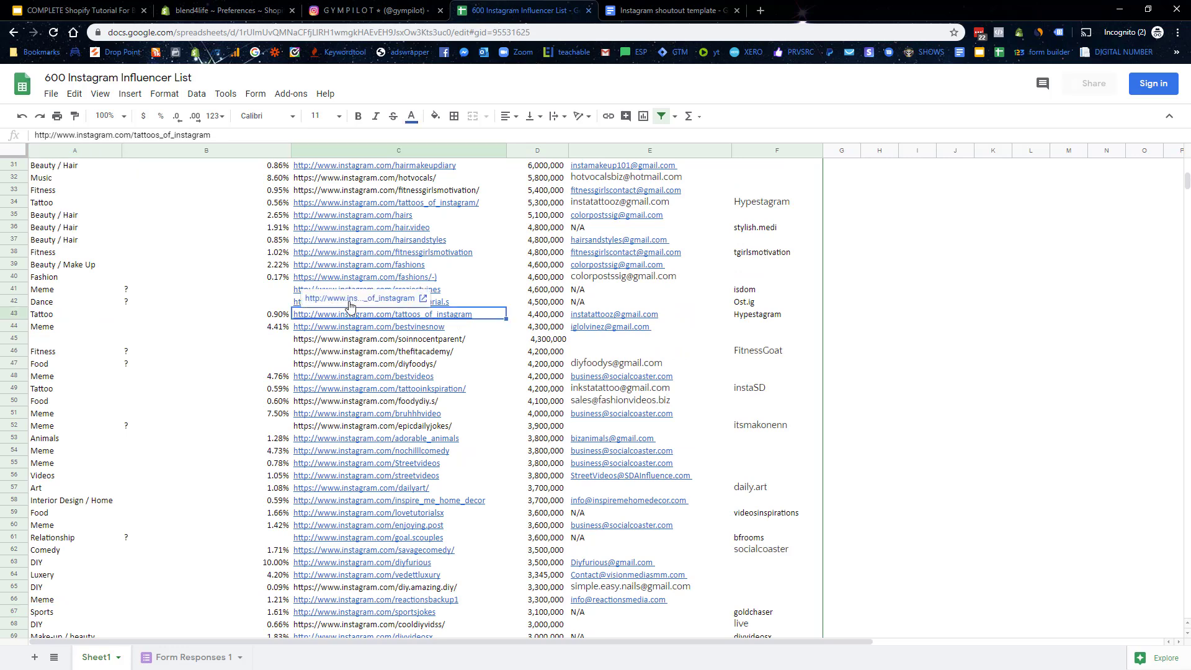
Step: Show the filter-by-values options for the Niche column in A1
{"action": "scroll", "coordinate": [92, 297], "scroll_direction": "up", "scroll_amount": 8}
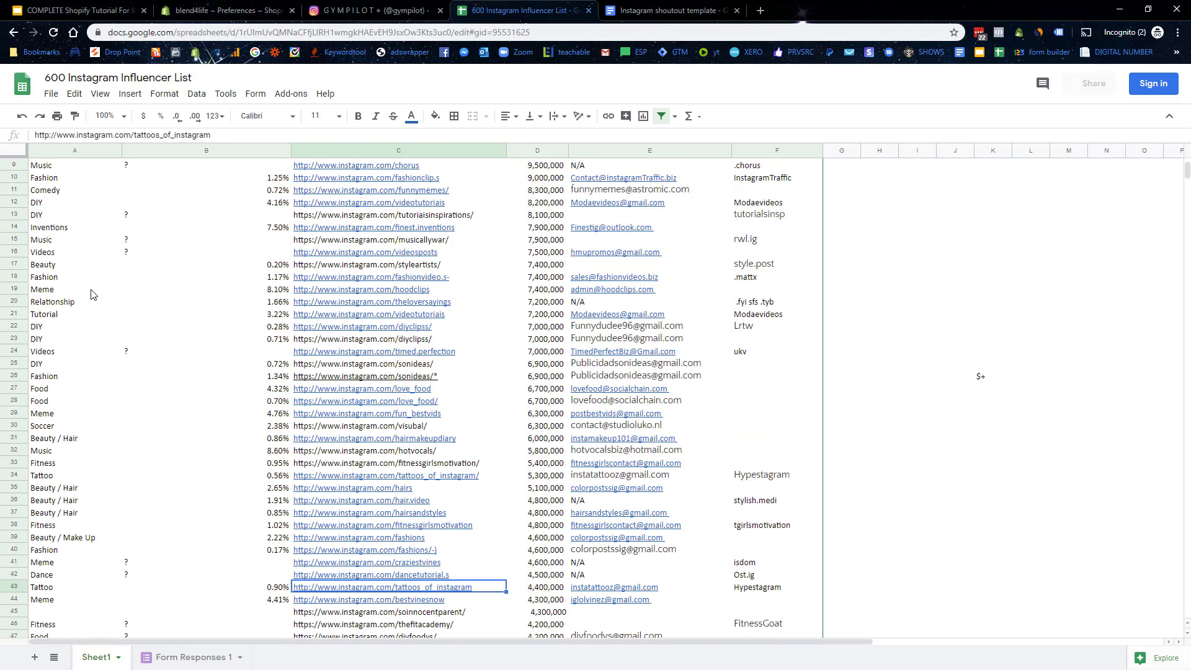
{"action": "scroll", "coordinate": [92, 217], "scroll_direction": "up", "scroll_amount": 2}
{"action": "left_click", "coordinate": [116, 164]}
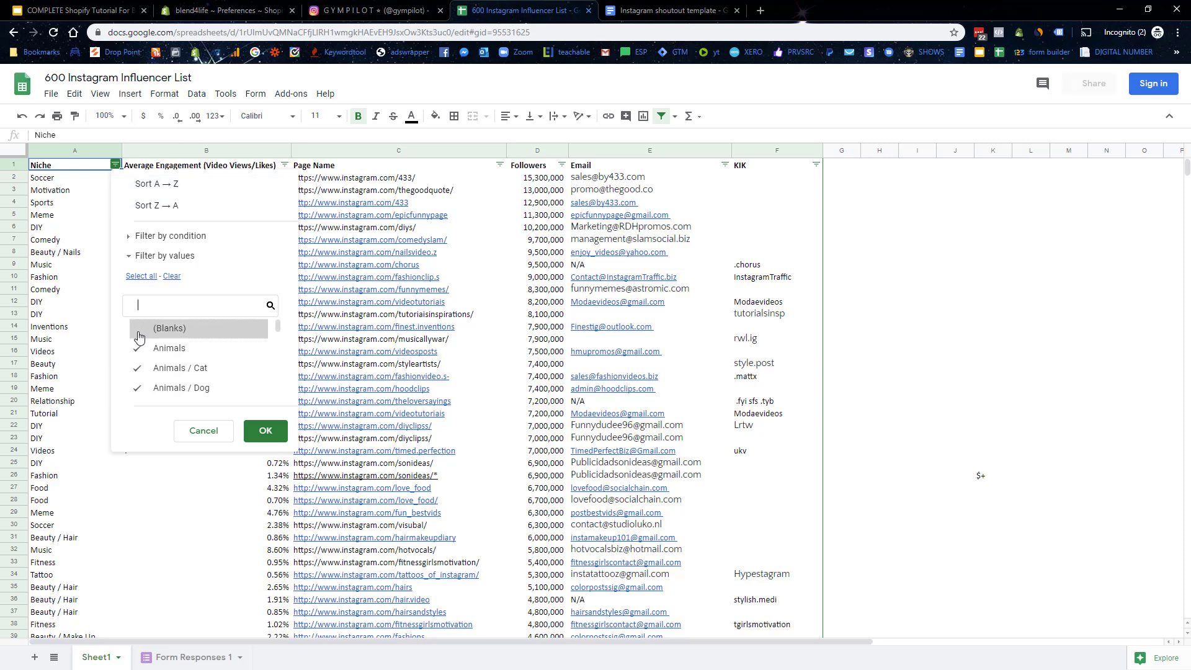
Step: Look over the Niche filter values and close it without changes
{"action": "scroll", "coordinate": [174, 357], "scroll_direction": "down", "scroll_amount": 2}
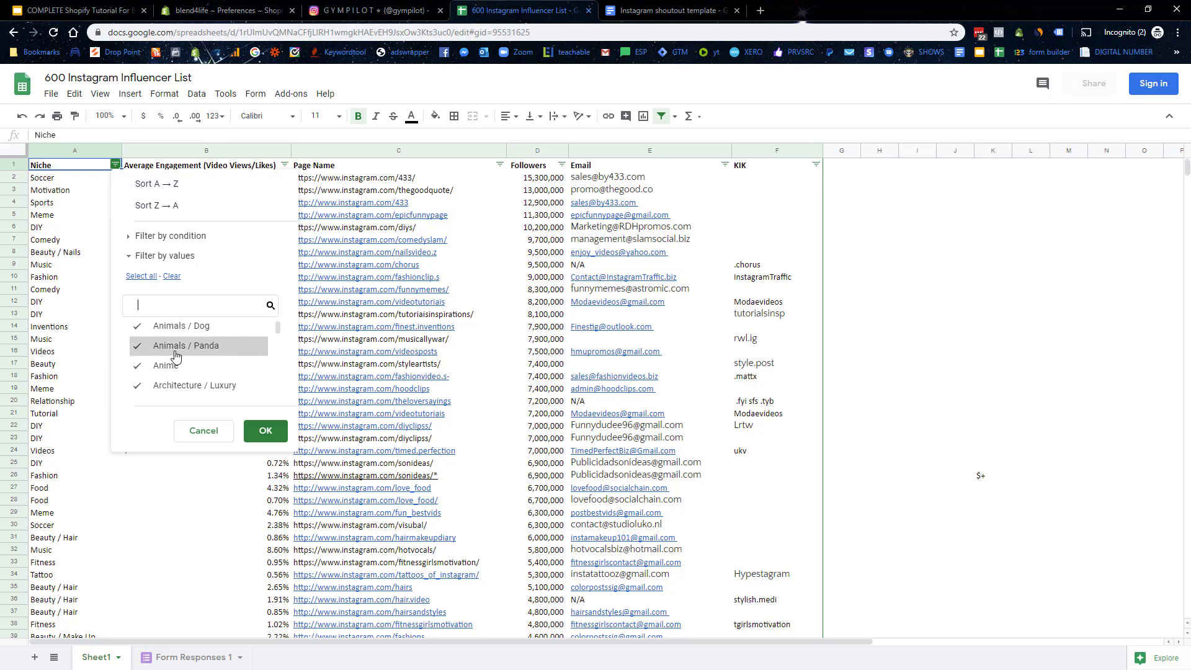
{"action": "scroll", "coordinate": [176, 355], "scroll_direction": "down", "scroll_amount": 5}
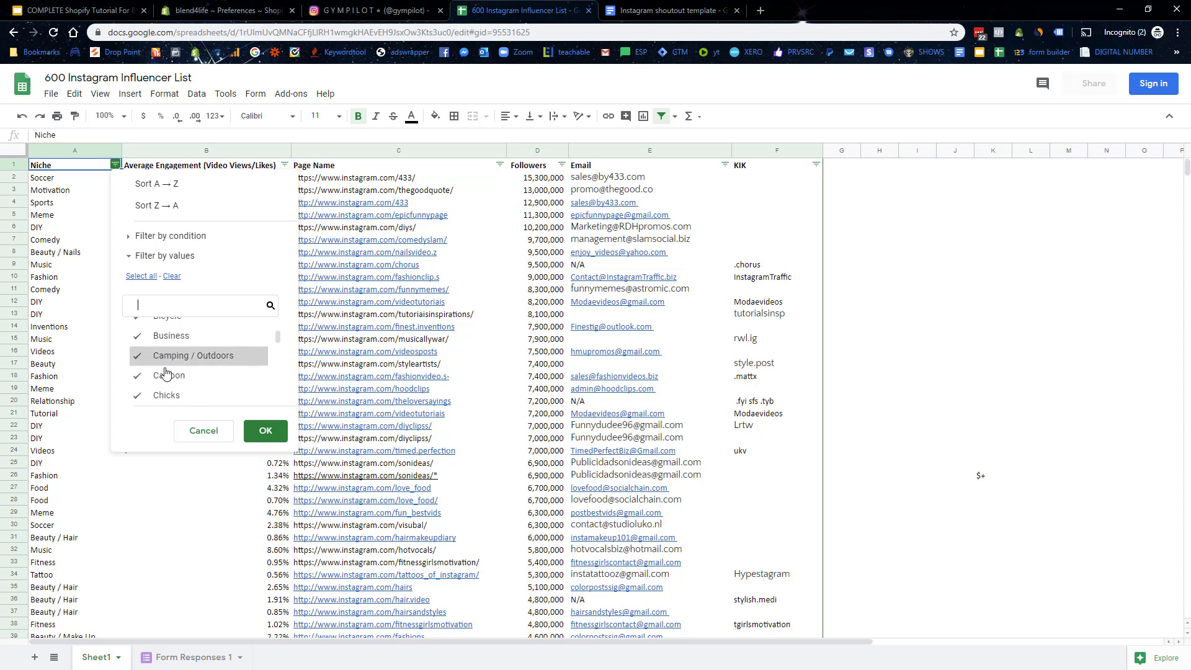
{"action": "scroll", "coordinate": [149, 373], "scroll_direction": "up", "scroll_amount": 3}
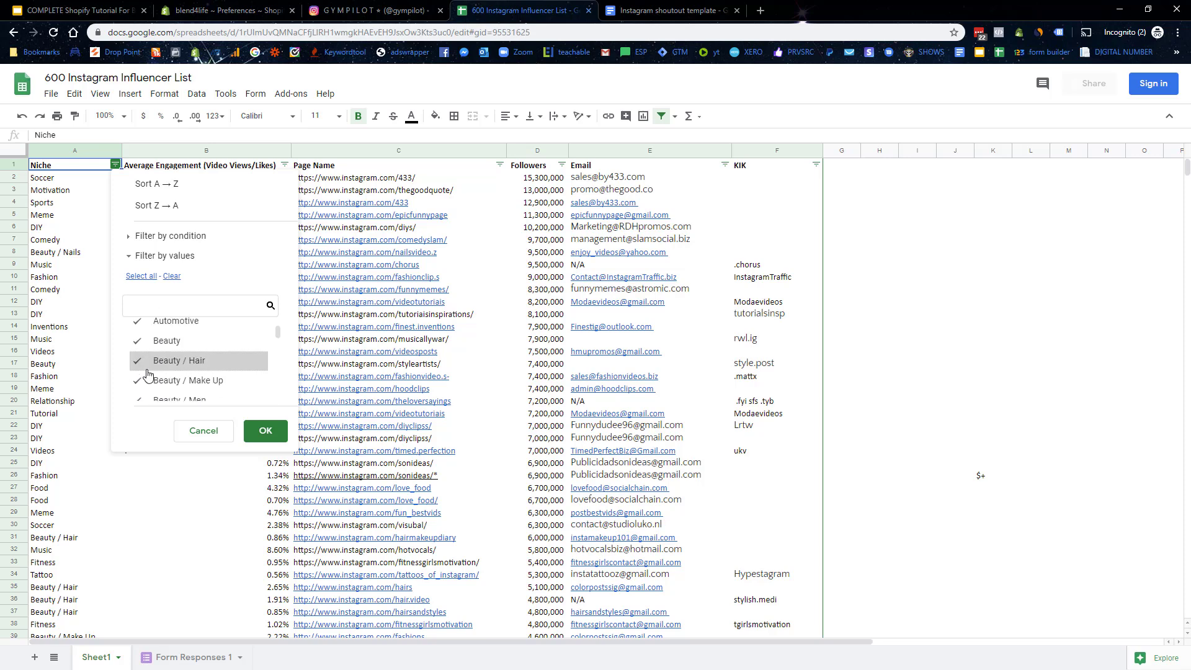
{"action": "scroll", "coordinate": [149, 373], "scroll_direction": "down", "scroll_amount": 4}
{"action": "left_click", "coordinate": [196, 433]}
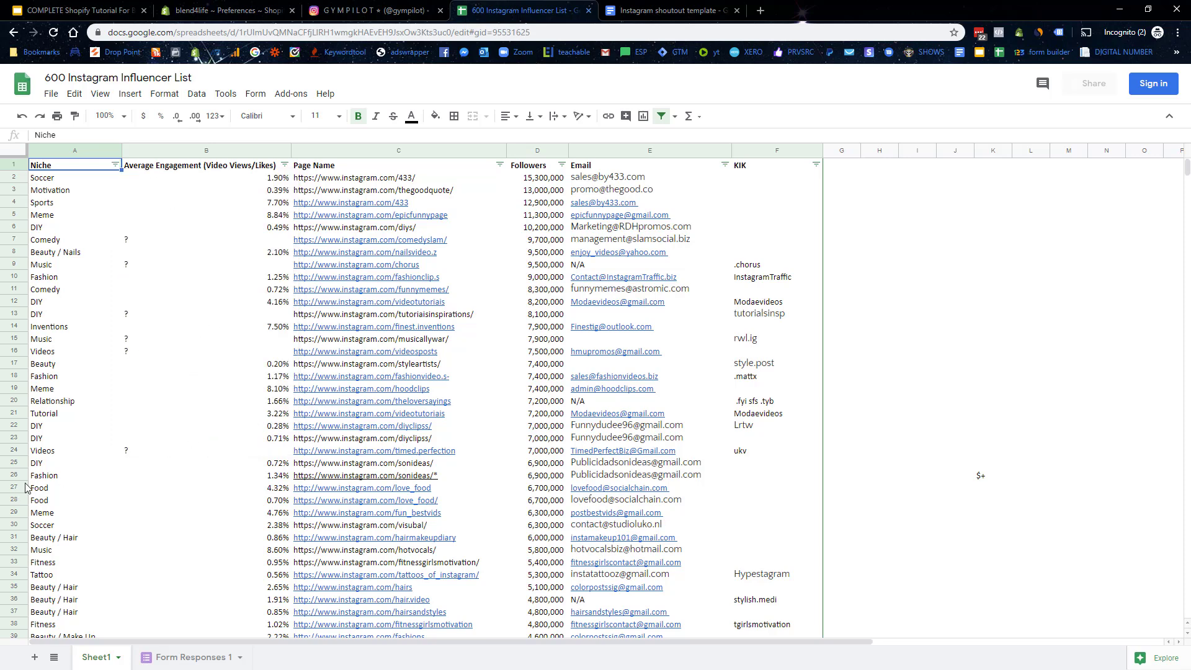
Step: Load row 46's thefitacademy link on Instagram: private page, 9.2m followers
{"action": "scroll", "coordinate": [80, 444], "scroll_direction": "down", "scroll_amount": 5}
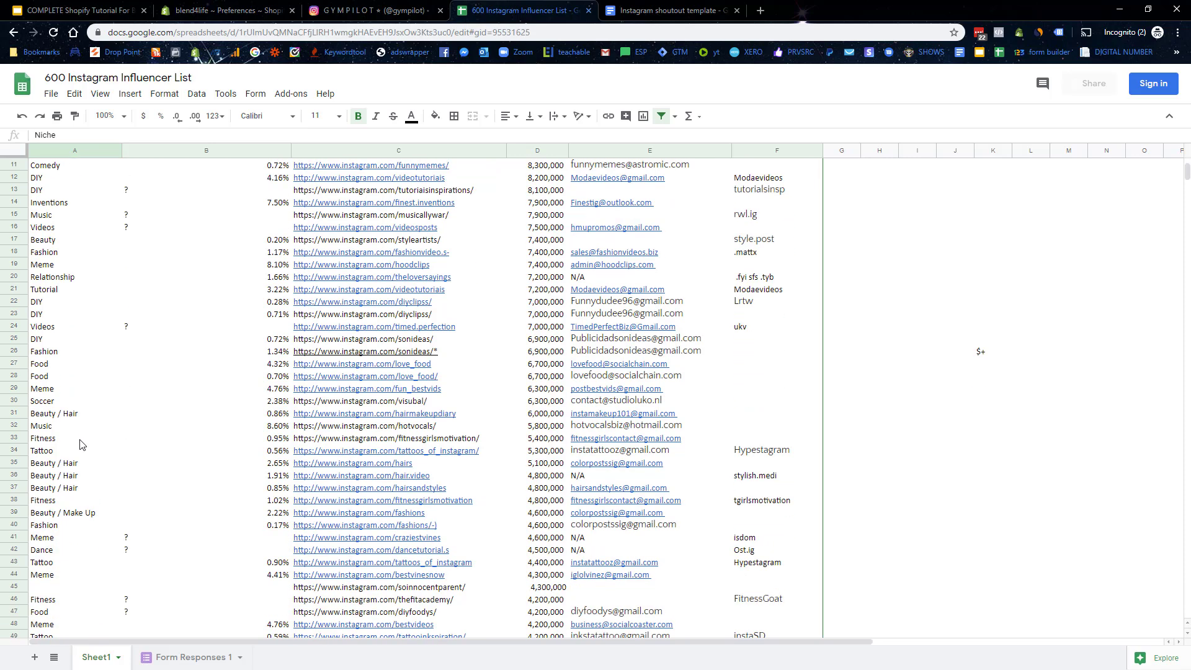
{"action": "scroll", "coordinate": [79, 445], "scroll_direction": "down", "scroll_amount": 3}
{"action": "left_click", "coordinate": [80, 515]}
{"action": "left_click", "coordinate": [355, 514]}
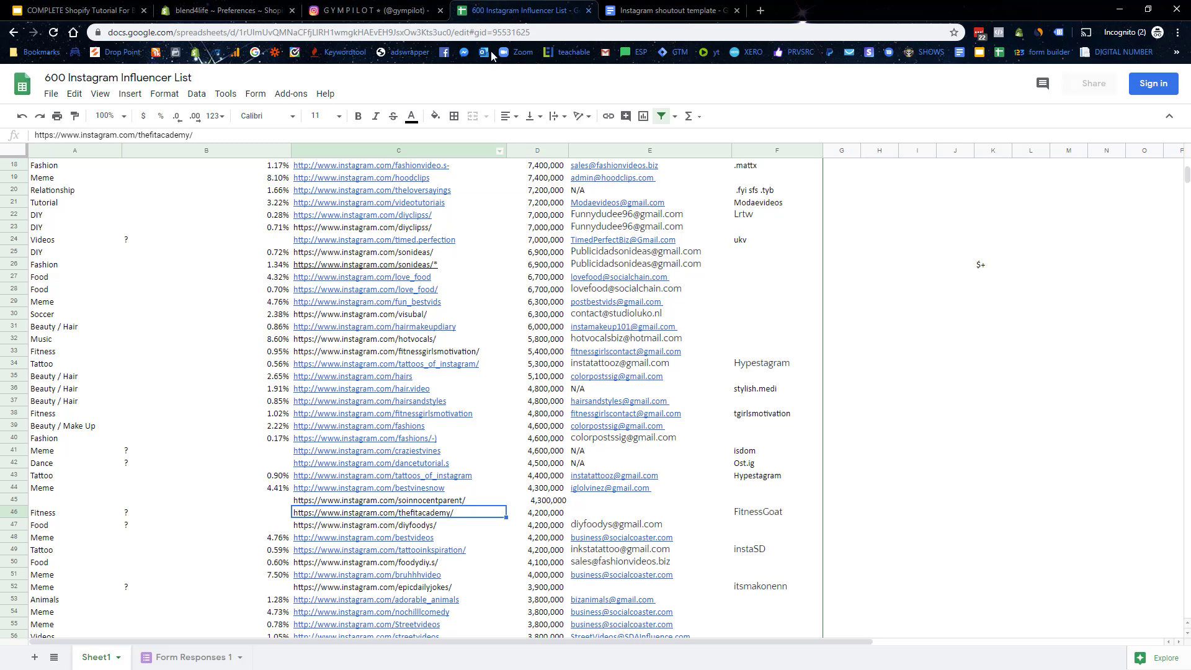
{"action": "left_click", "coordinate": [402, 11]}
{"action": "left_click", "coordinate": [343, 33]}
{"action": "type", "text": "https://www.instagram.com/thefitacademy/"}
{"action": "key", "text": "Return"}
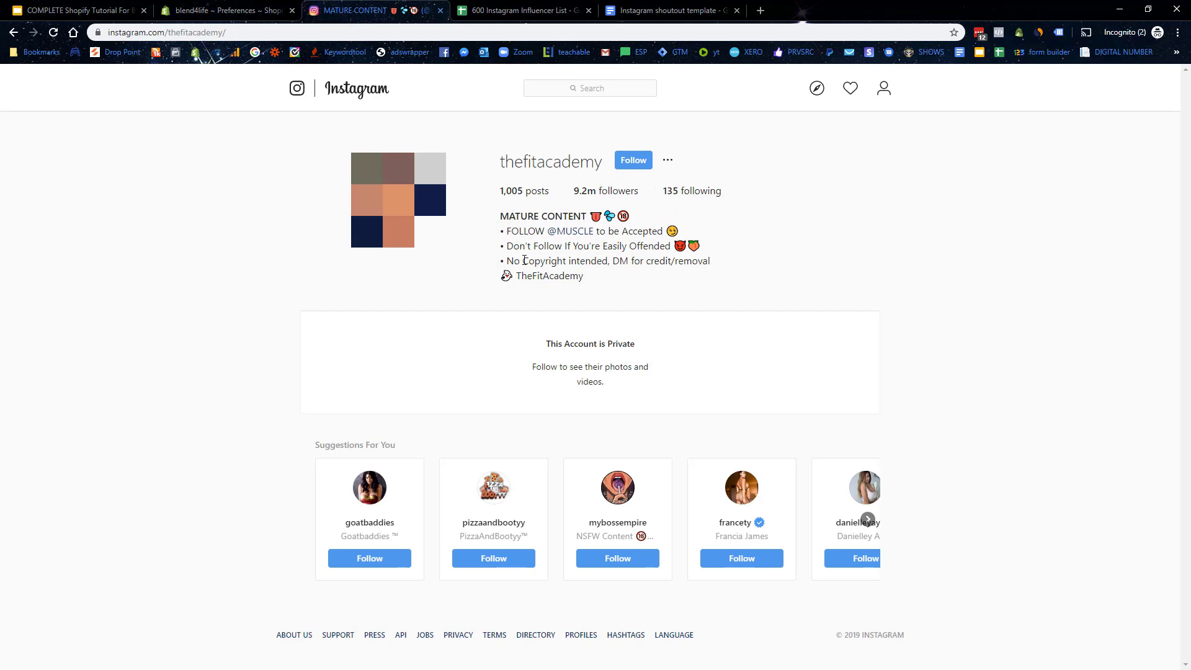
Step: Open row 67's sportsjokes Instagram profile in a new tab, showing 2.6m followers and 1,353 posts
{"action": "left_click", "coordinate": [440, 11]}
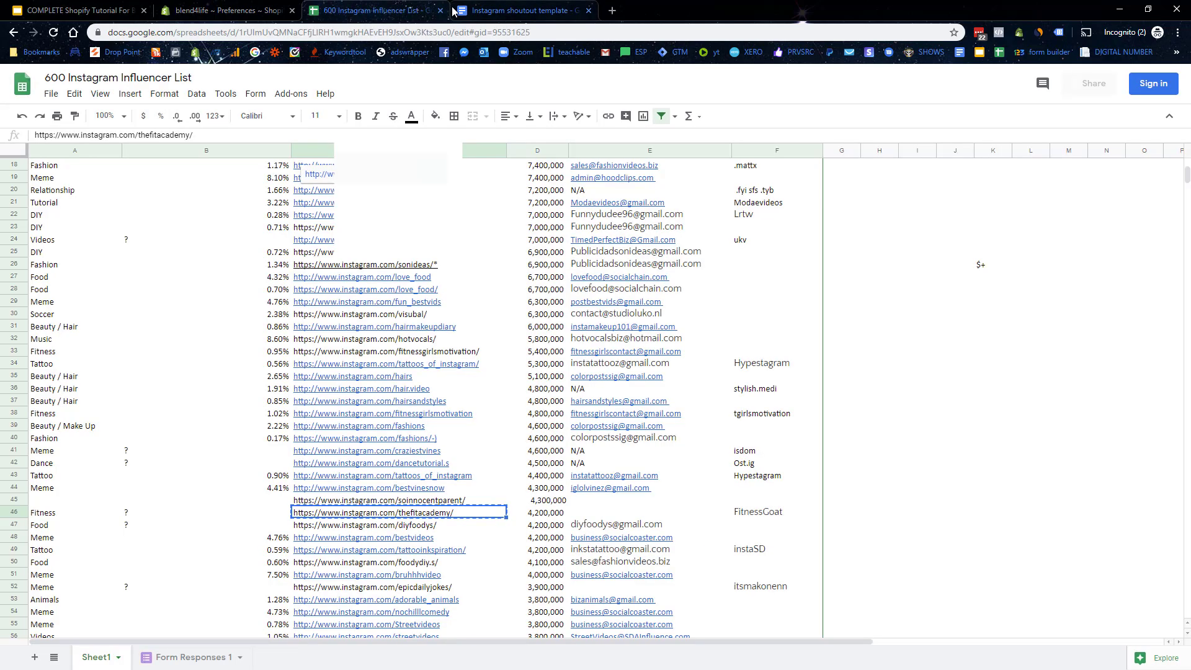
{"action": "scroll", "coordinate": [178, 520], "scroll_direction": "down", "scroll_amount": 5}
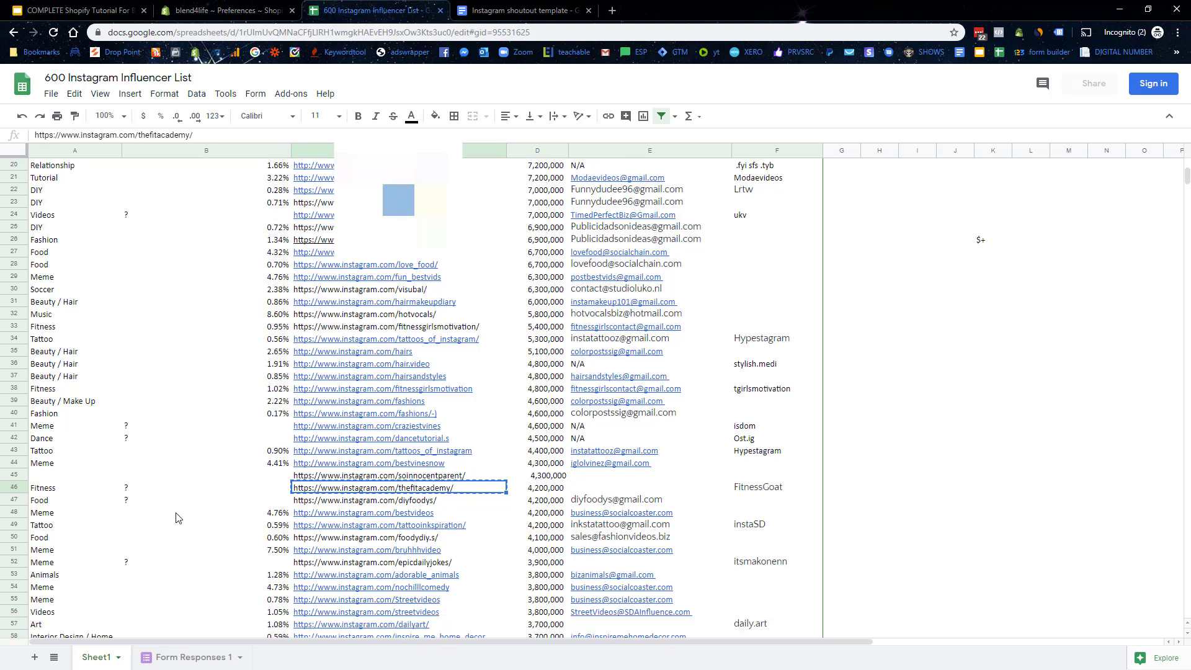
{"action": "scroll", "coordinate": [114, 537], "scroll_direction": "down", "scroll_amount": 4}
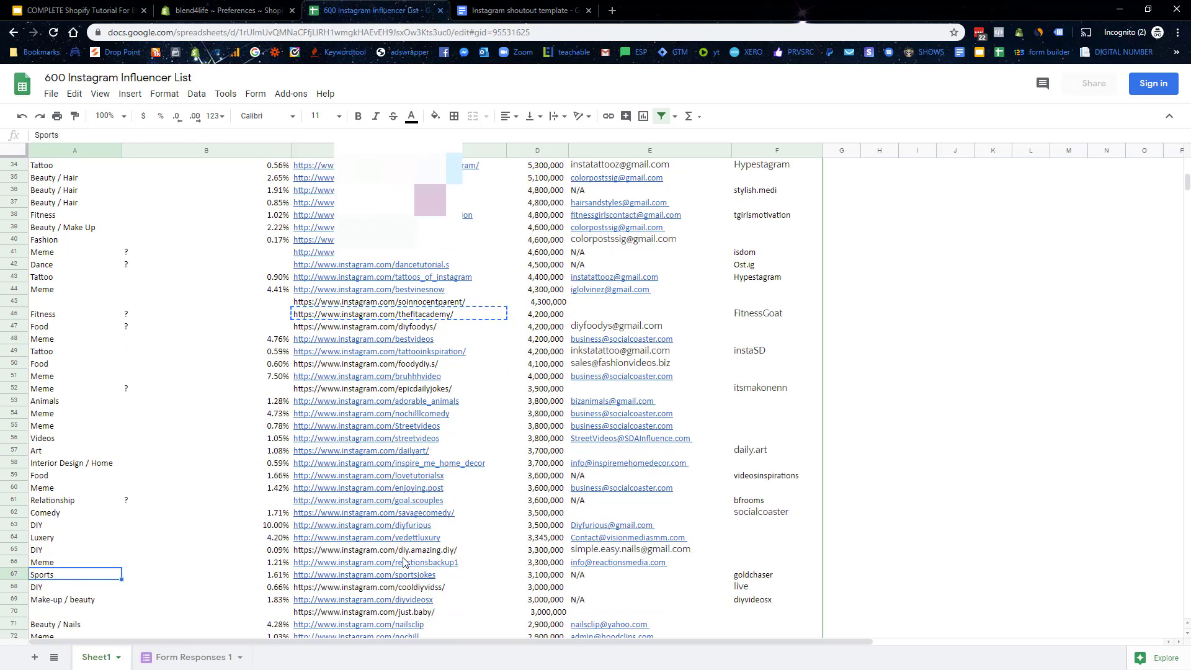
{"action": "left_click", "coordinate": [380, 575]}
{"action": "left_click", "coordinate": [369, 559]}
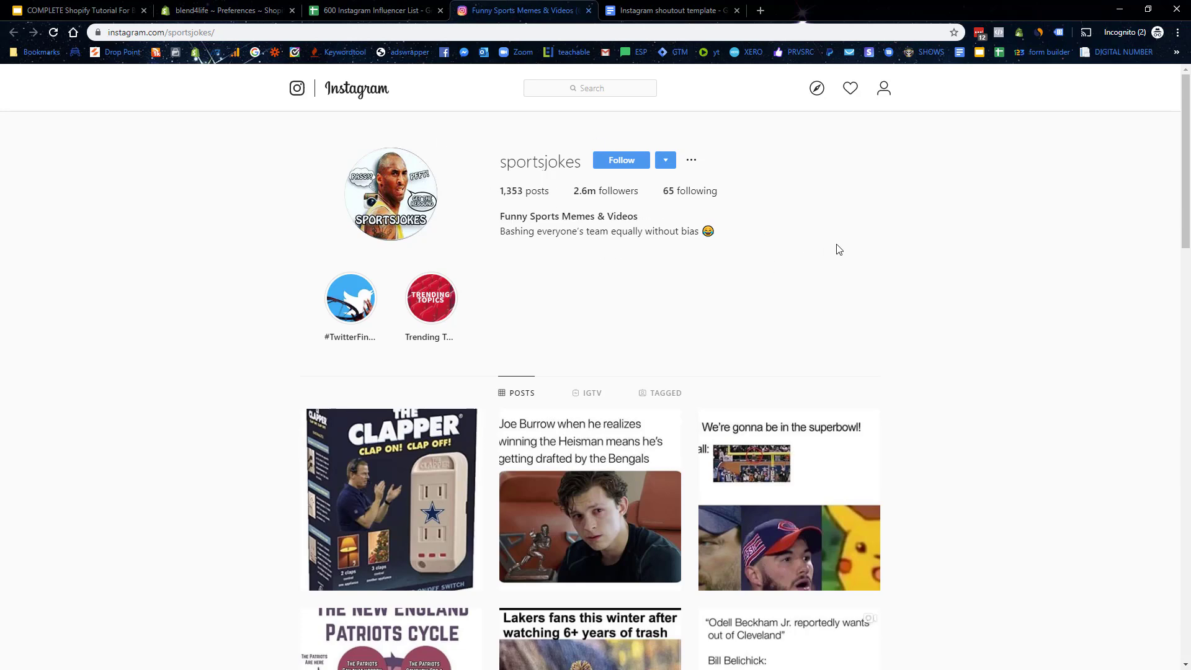
{"action": "scroll", "coordinate": [835, 248], "scroll_direction": "down", "scroll_amount": 3}
{"action": "scroll", "coordinate": [868, 298], "scroll_direction": "up", "scroll_amount": 3}
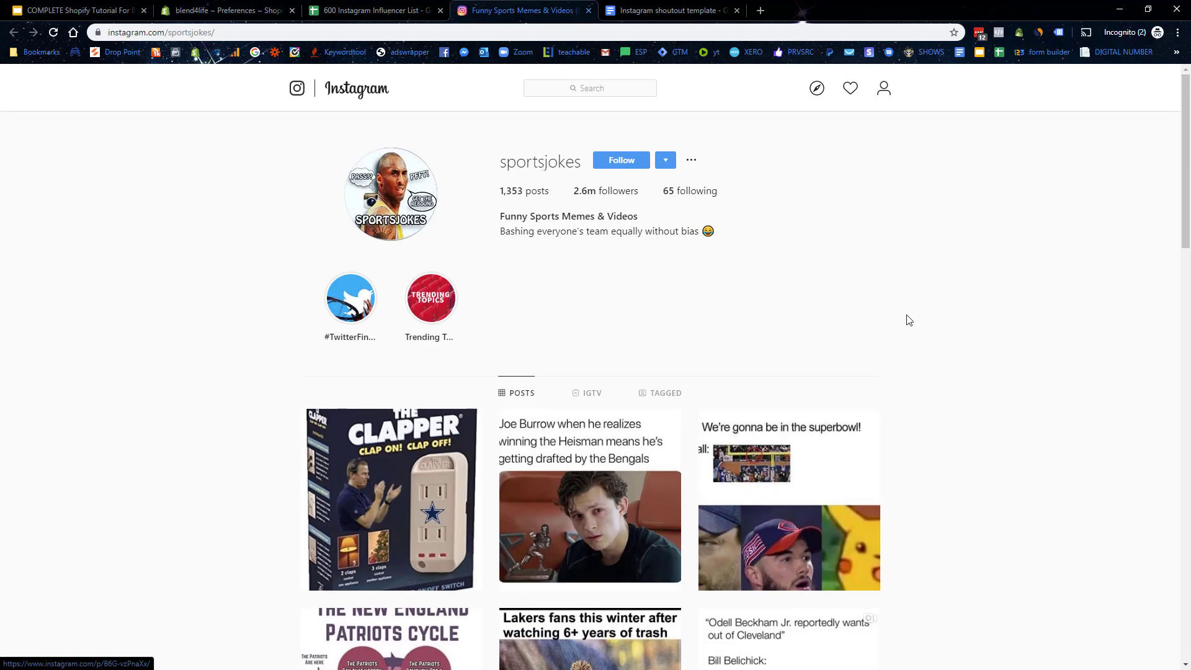
{"action": "left_click", "coordinate": [382, 10]}
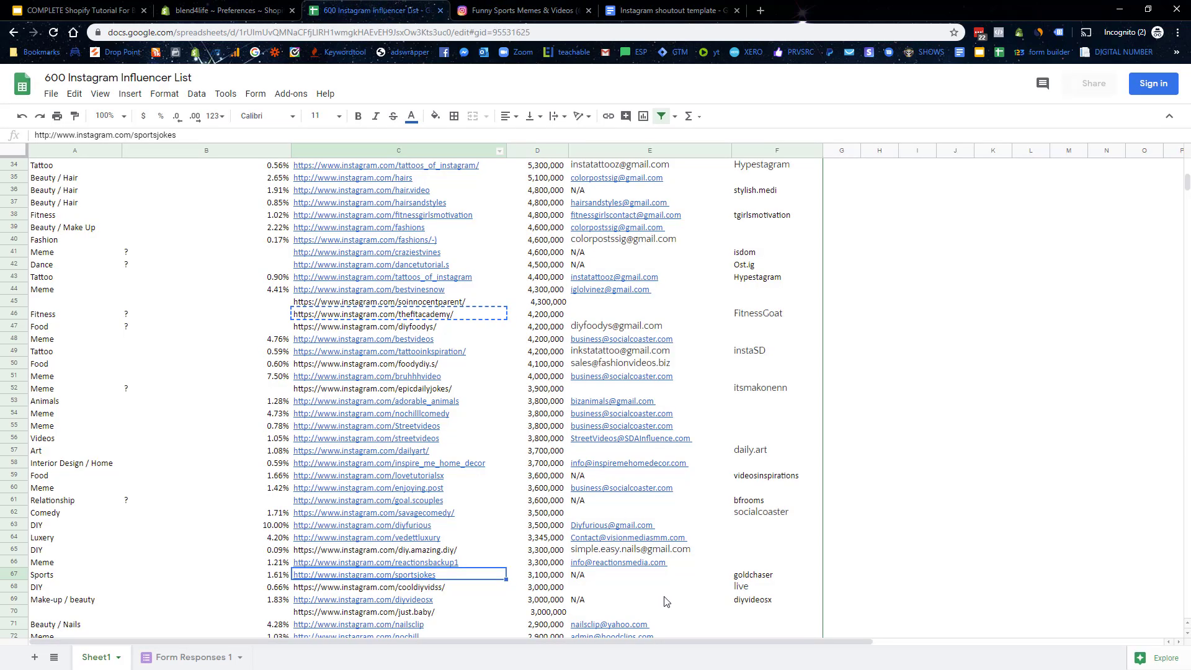
{"action": "left_click", "coordinate": [609, 576]}
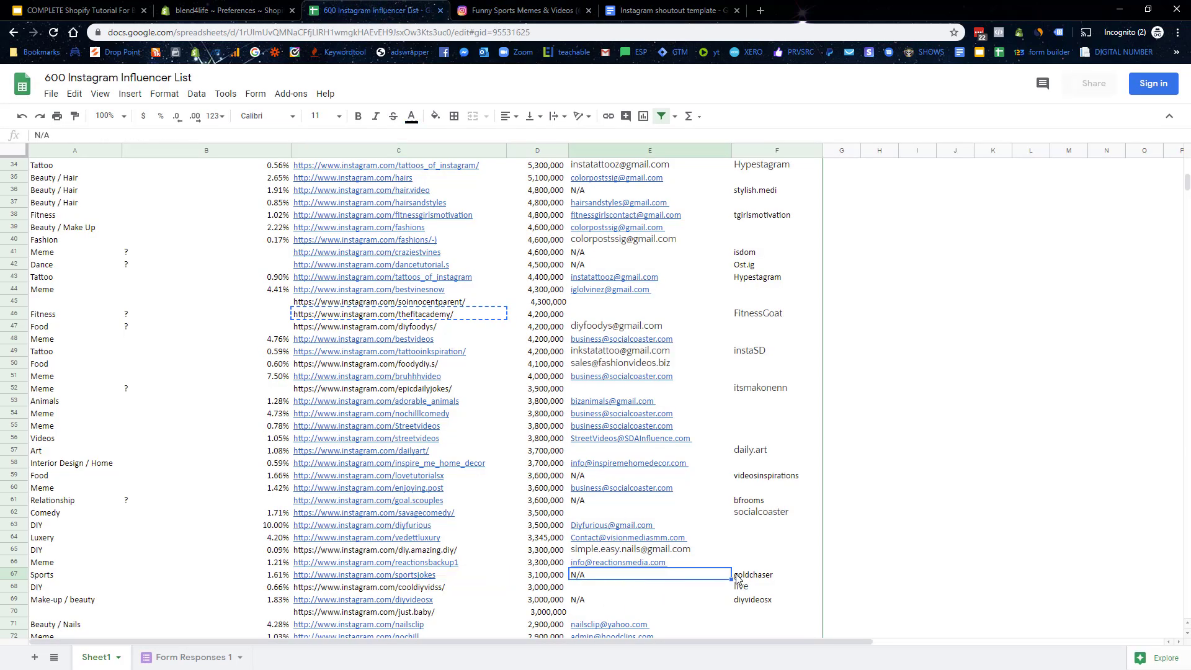
{"action": "left_click", "coordinate": [763, 579]}
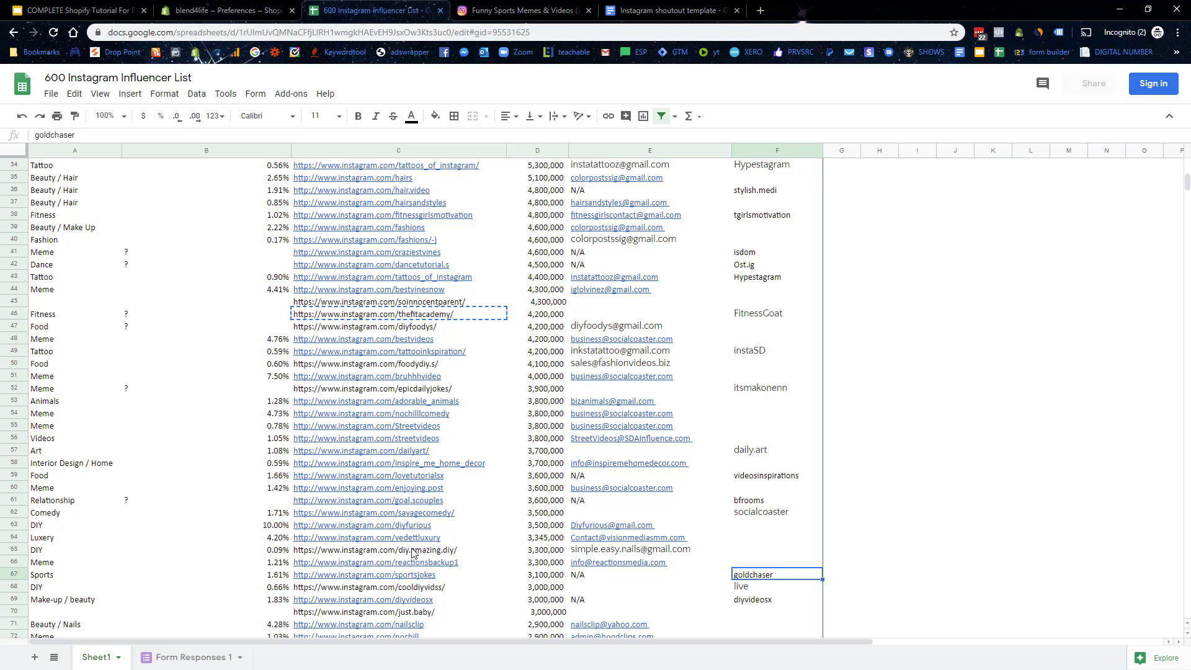
{"action": "scroll", "coordinate": [414, 554], "scroll_direction": "down", "scroll_amount": 5}
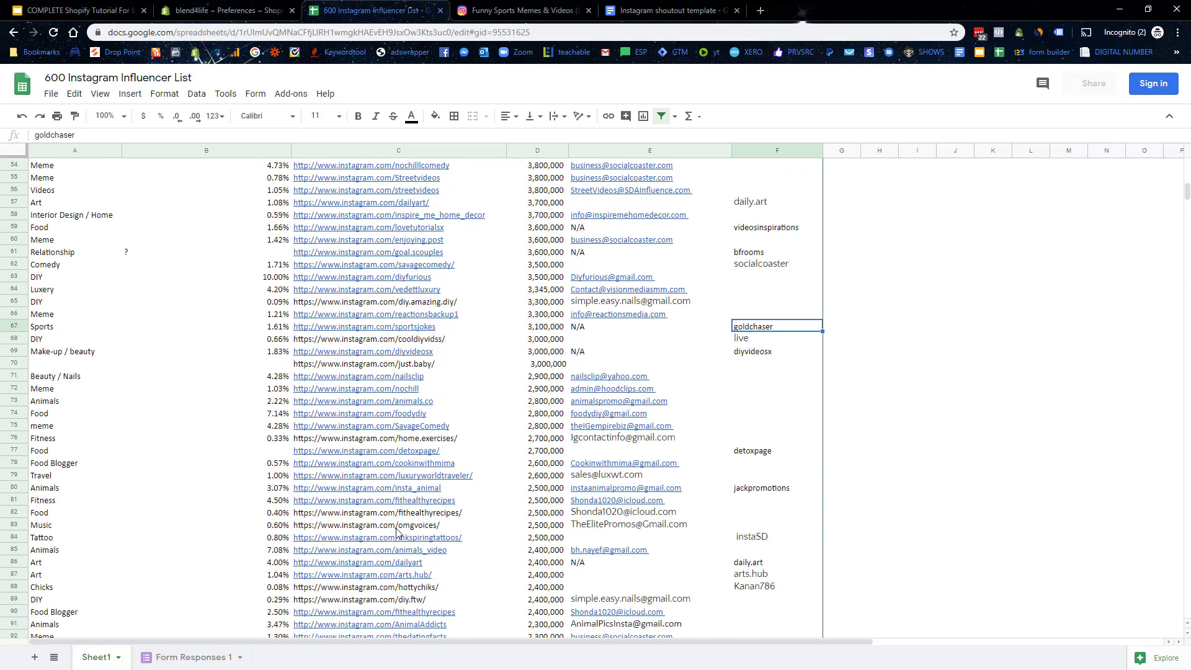
{"action": "scroll", "coordinate": [395, 529], "scroll_direction": "down", "scroll_amount": 1}
{"action": "mouse_move", "coordinate": [397, 512]}
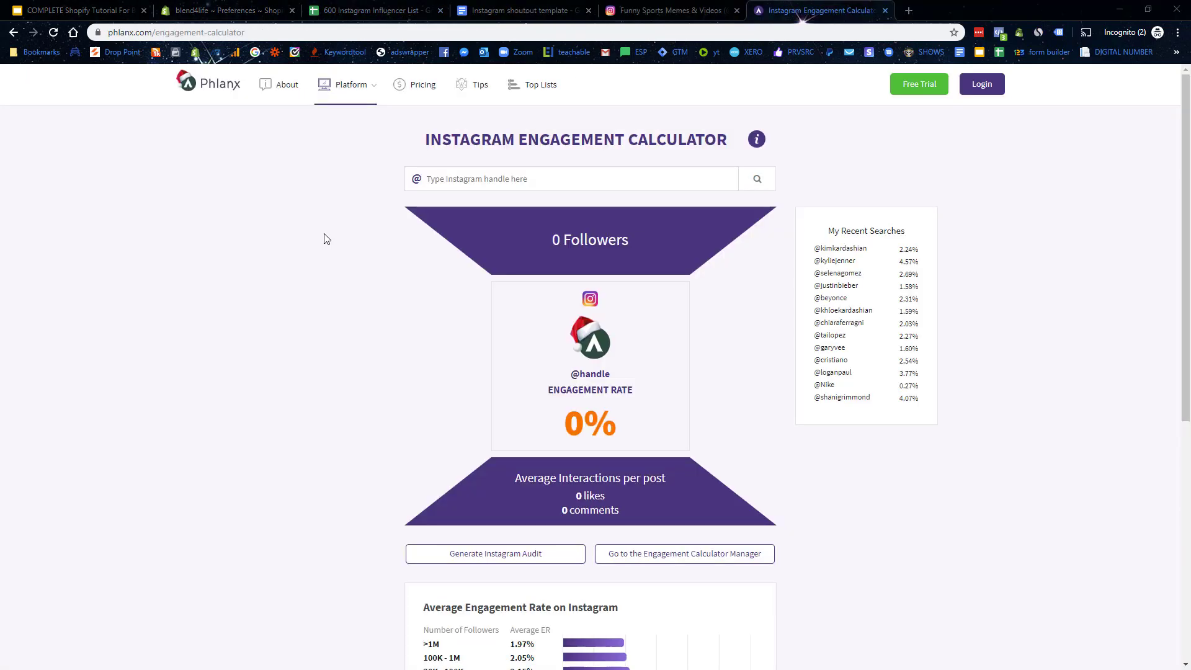
Step: Scroll back through the influencer list, then bring up the Phlanx engagement calculator
{"action": "left_click", "coordinate": [344, 11]}
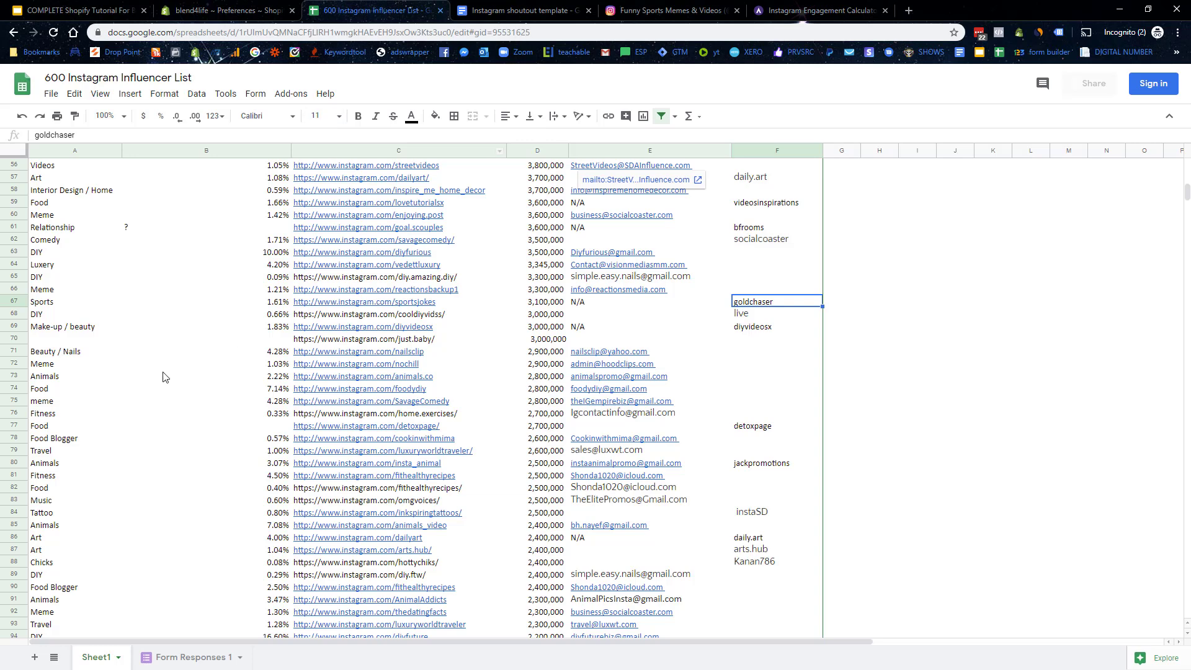
{"action": "scroll", "coordinate": [204, 360], "scroll_direction": "up", "scroll_amount": 11}
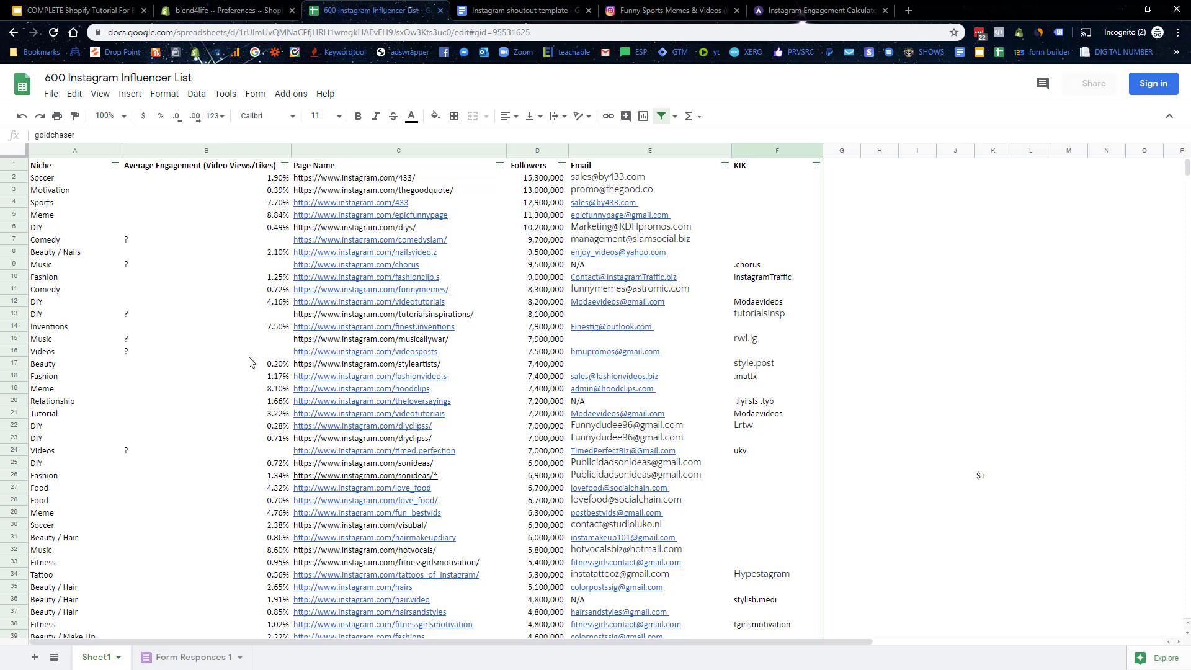
{"action": "scroll", "coordinate": [553, 279], "scroll_direction": "down", "scroll_amount": 11}
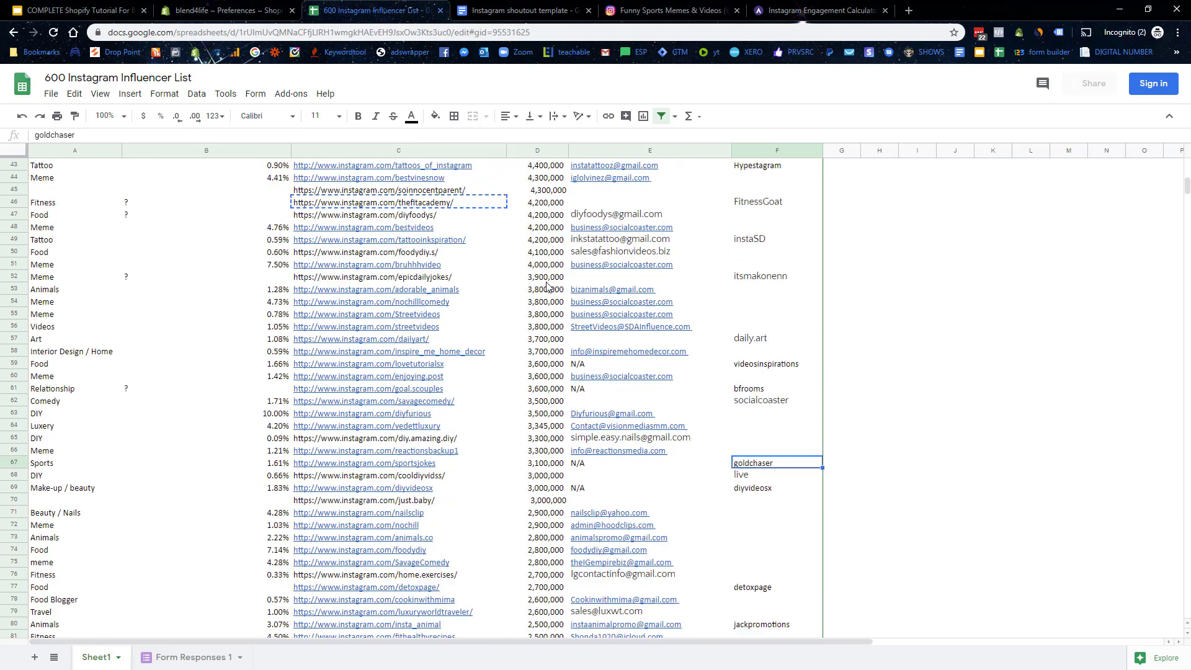
{"action": "scroll", "coordinate": [546, 282], "scroll_direction": "down", "scroll_amount": 5}
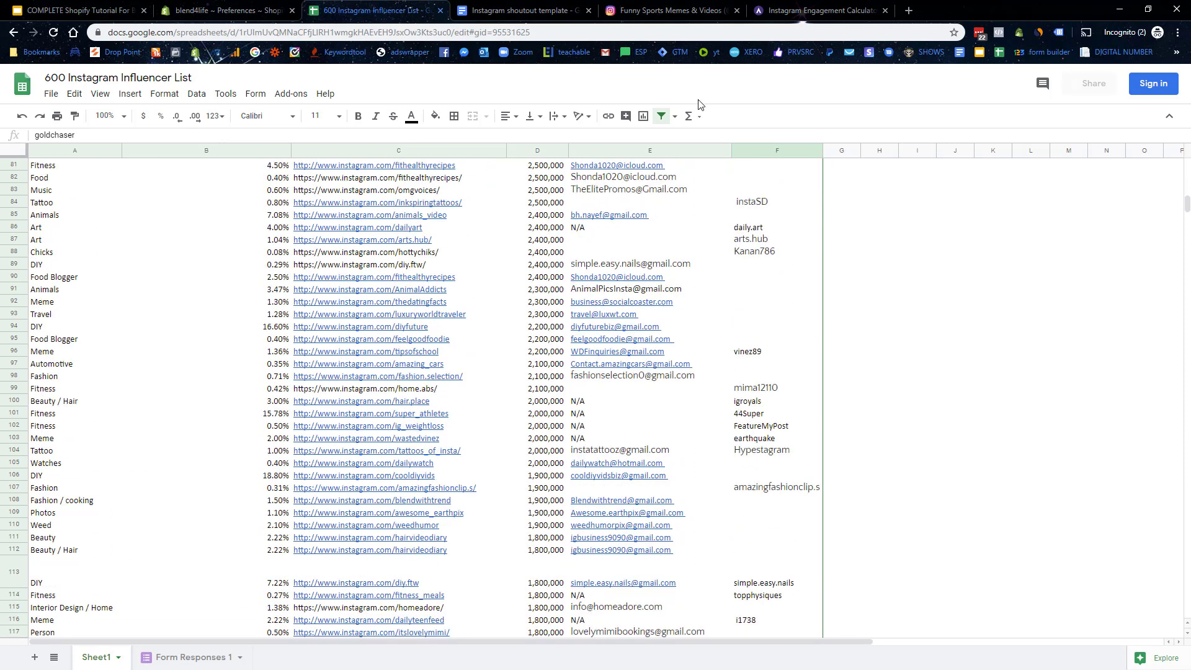
{"action": "left_click", "coordinate": [817, 10]}
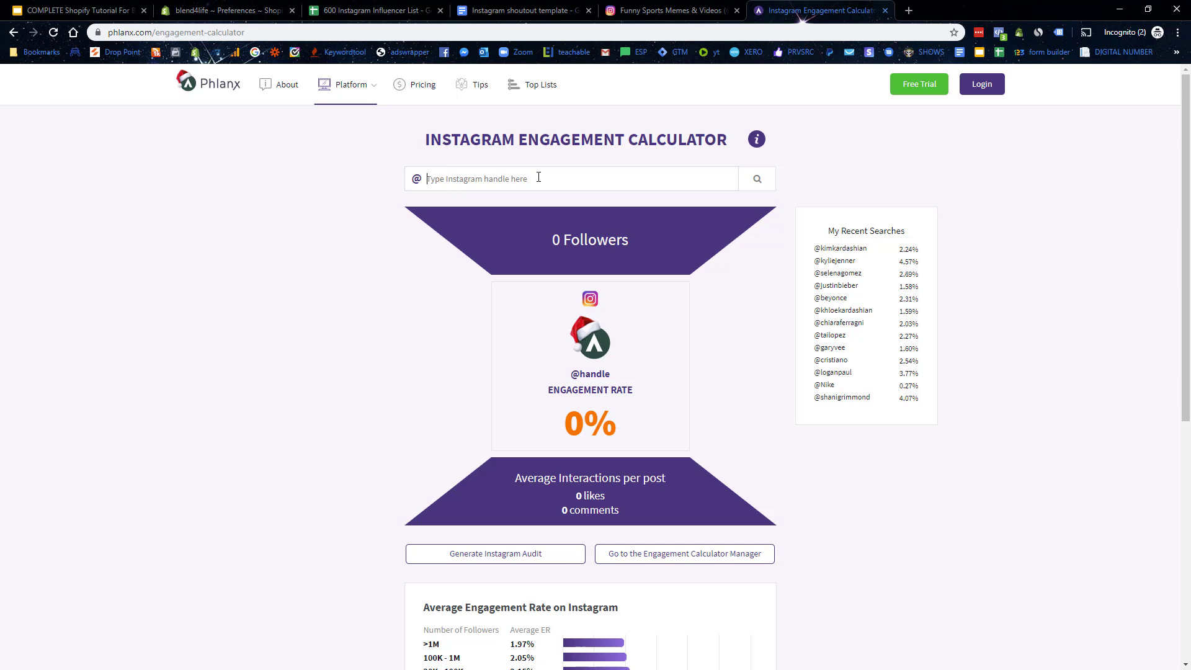
Step: Look up gymshark in Phlanx (1.20% engagement, 448 comments per post) and open its Instagram profile
{"action": "type", "text": "gymshark"}
{"action": "key", "text": "Return"}
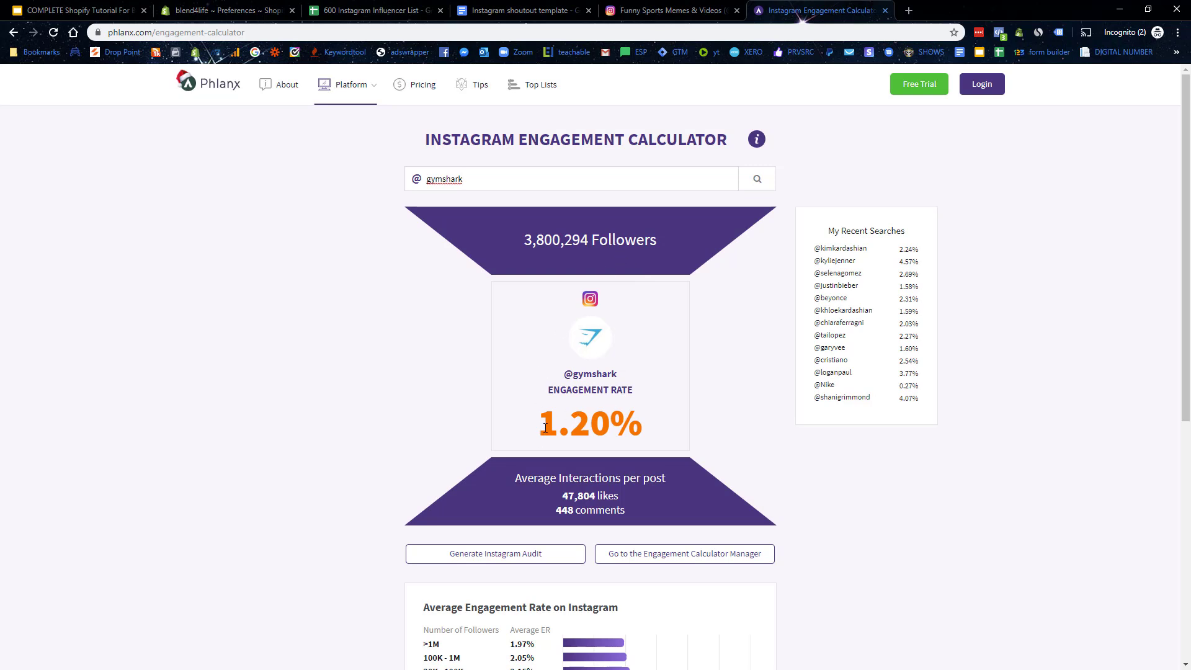
{"action": "left_click_drag", "start_coordinate": [530, 416], "coordinate": [617, 420]}
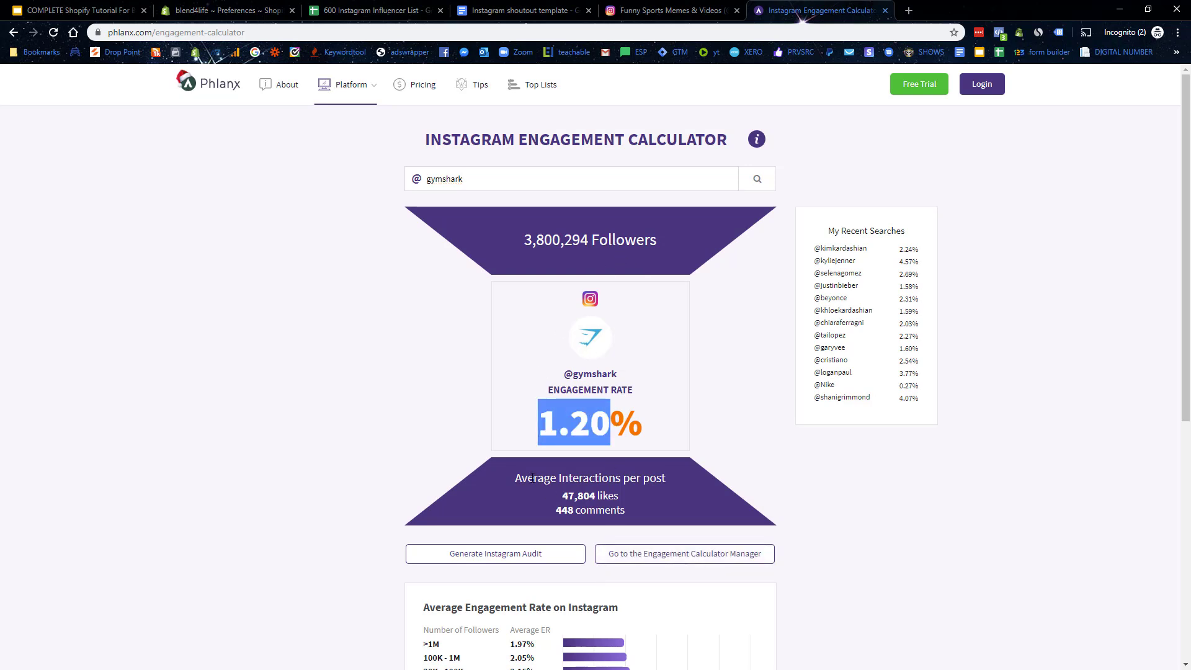
{"action": "left_click_drag", "start_coordinate": [527, 479], "coordinate": [669, 481]}
{"action": "left_click", "coordinate": [590, 502]}
{"action": "double_click", "coordinate": [564, 510]}
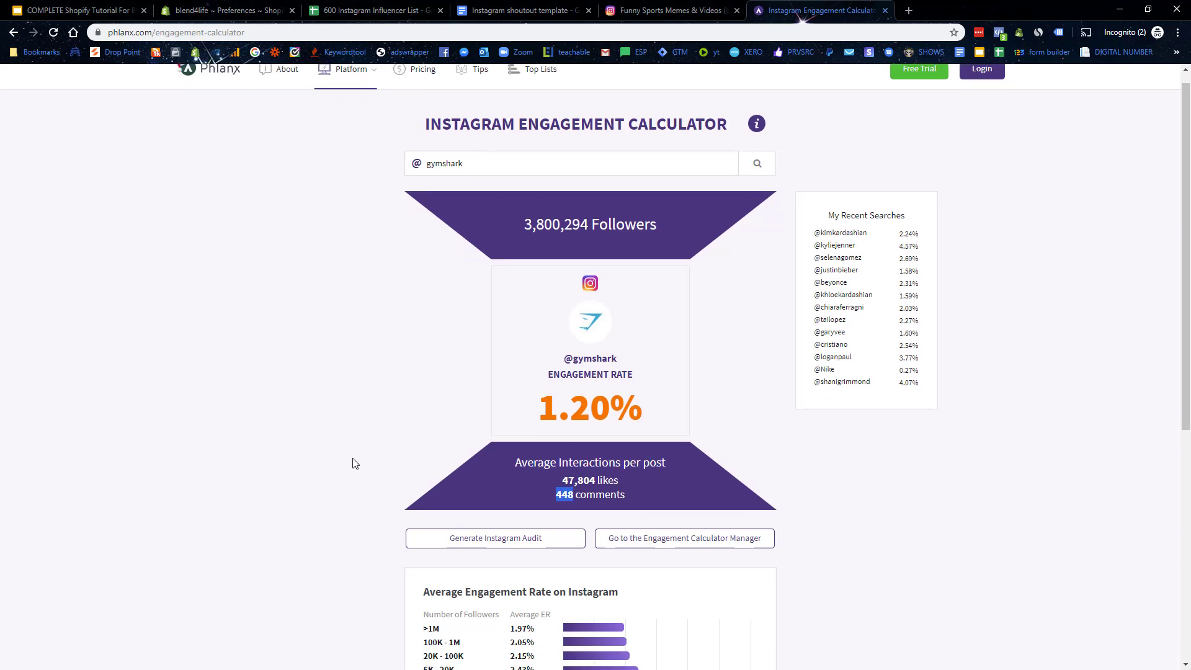
{"action": "scroll", "coordinate": [341, 448], "scroll_direction": "down", "scroll_amount": 3}
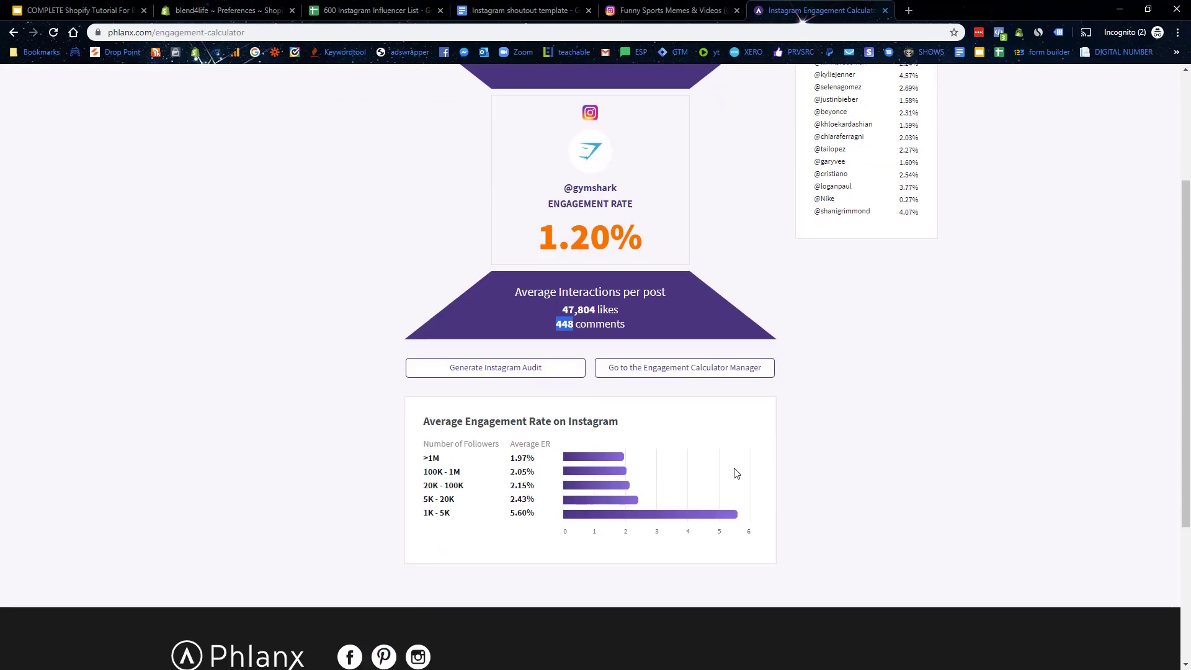
{"action": "scroll", "coordinate": [731, 478], "scroll_direction": "up", "scroll_amount": 3}
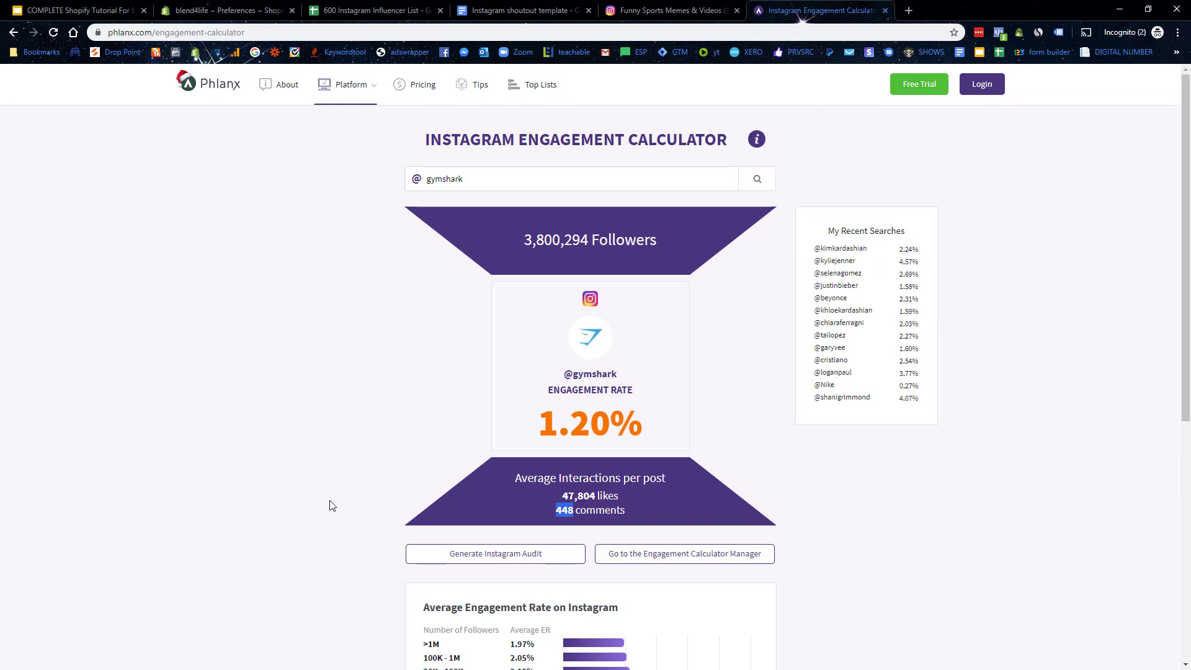
{"action": "left_click", "coordinate": [594, 337]}
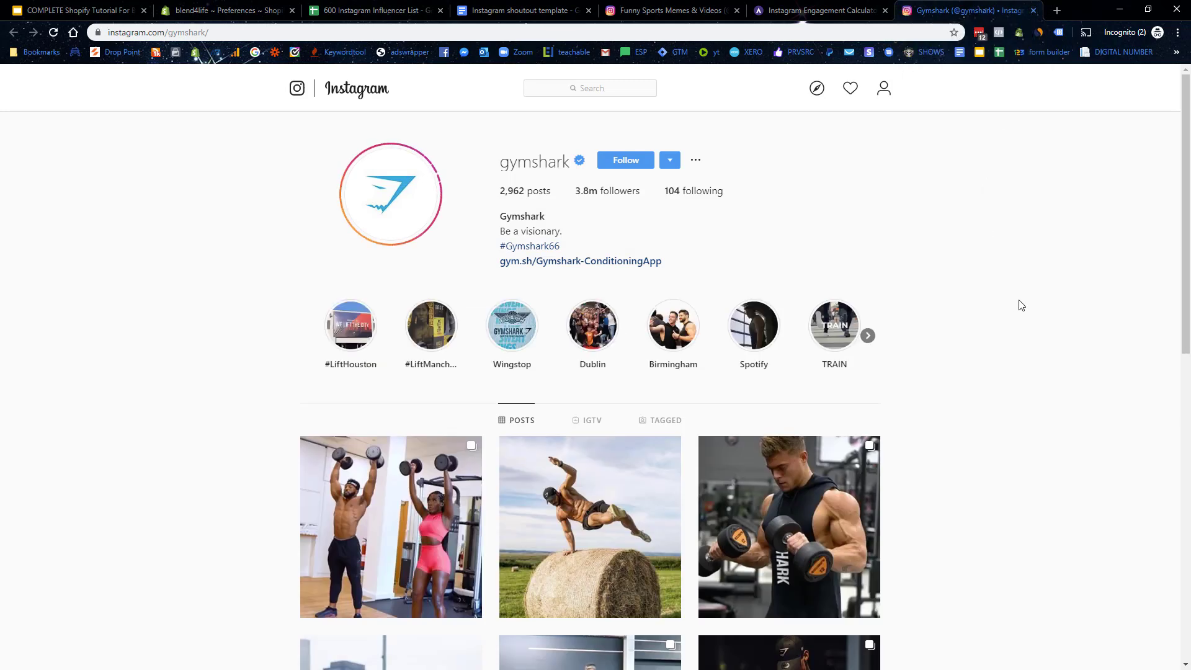
Step: Scroll gymshark's Instagram posts, close that tab, and review Phlanx's recent searches such as kyliejenner
{"action": "scroll", "coordinate": [1021, 305], "scroll_direction": "down", "scroll_amount": 1}
{"action": "scroll", "coordinate": [1021, 305], "scroll_direction": "down", "scroll_amount": 3}
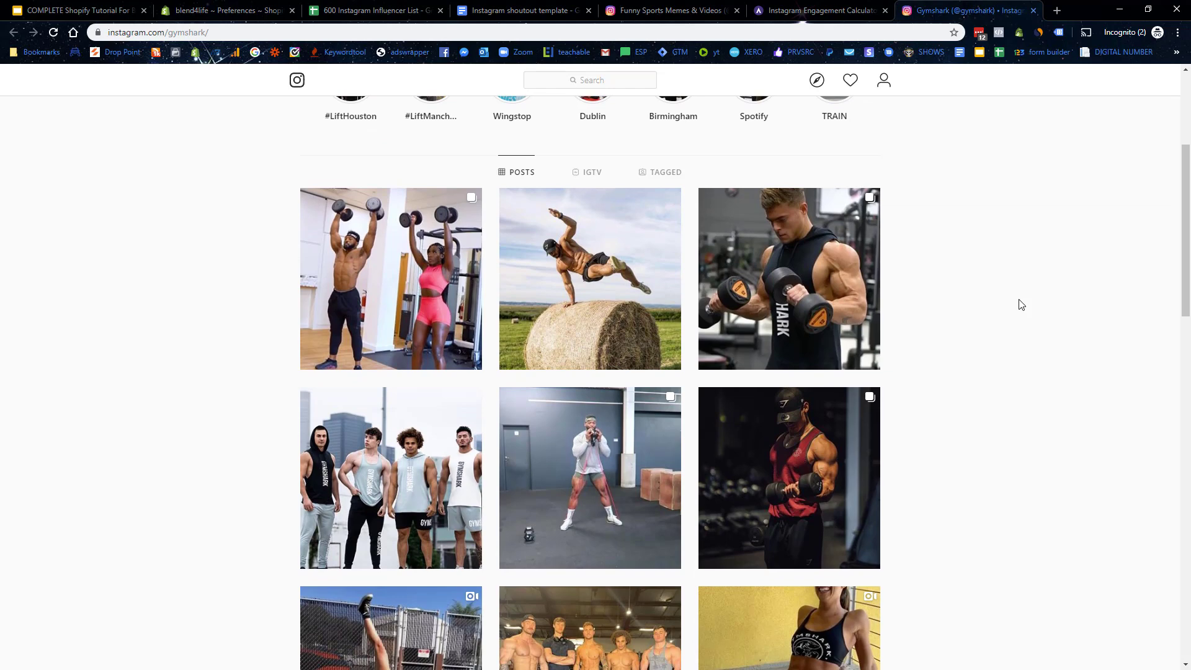
{"action": "left_click", "coordinate": [1033, 11]}
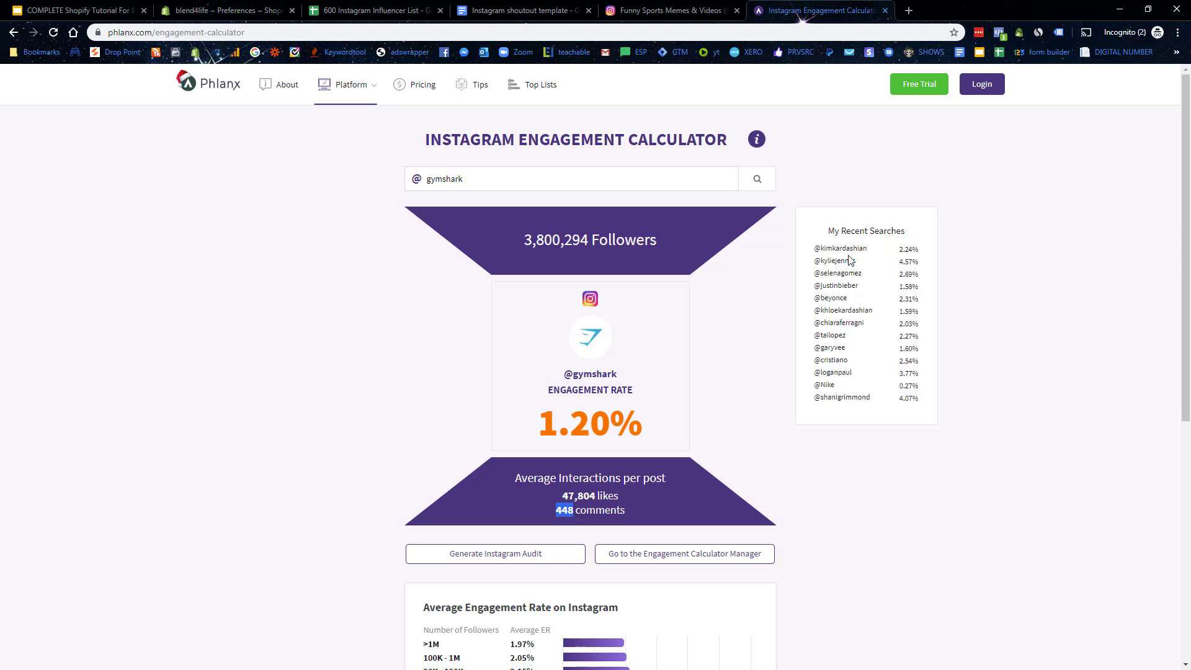
{"action": "left_click_drag", "start_coordinate": [830, 262], "coordinate": [866, 266]}
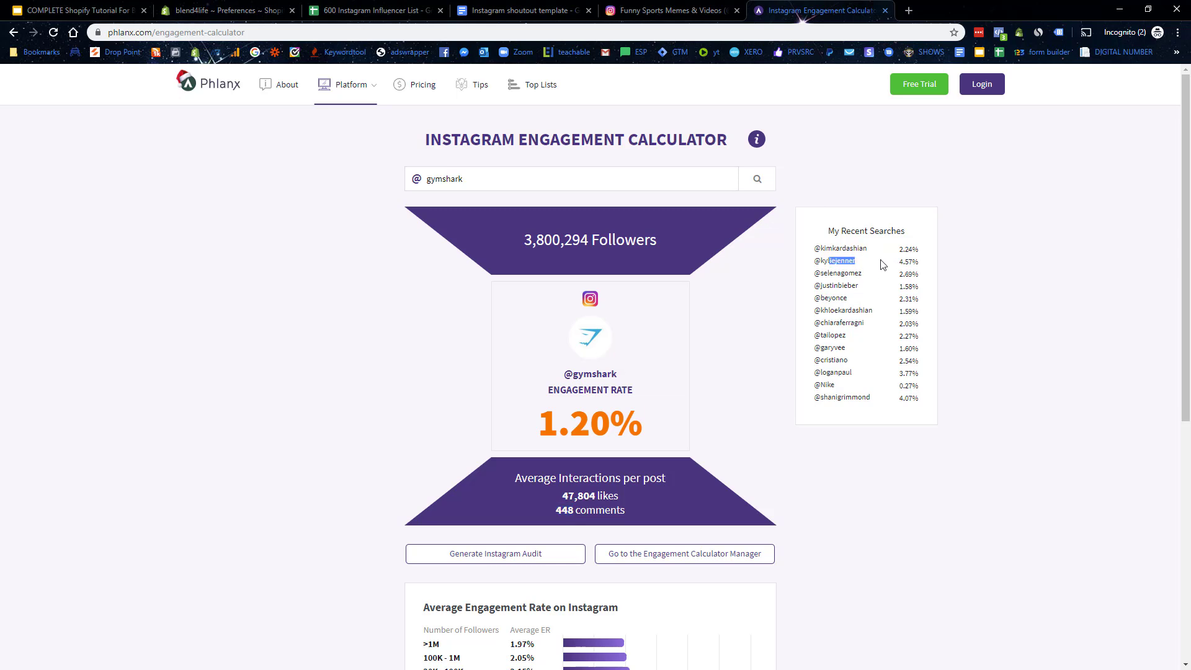